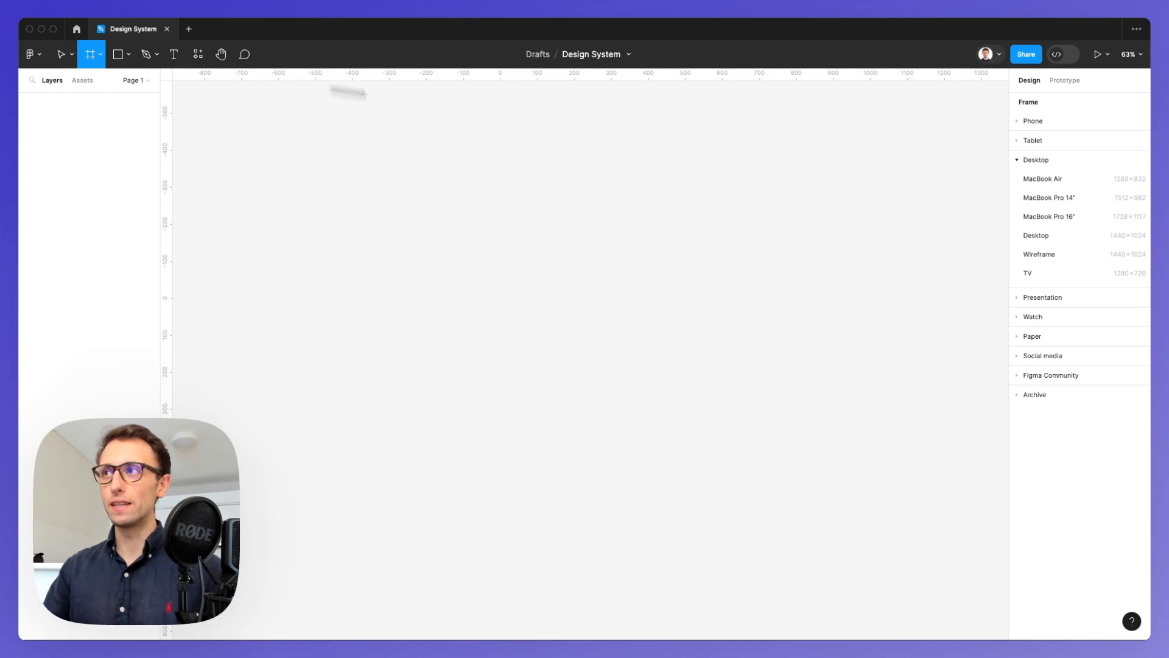
- Create a 1440 × 1024 Desktop frame and rename it "Colors"
click(1055, 237)
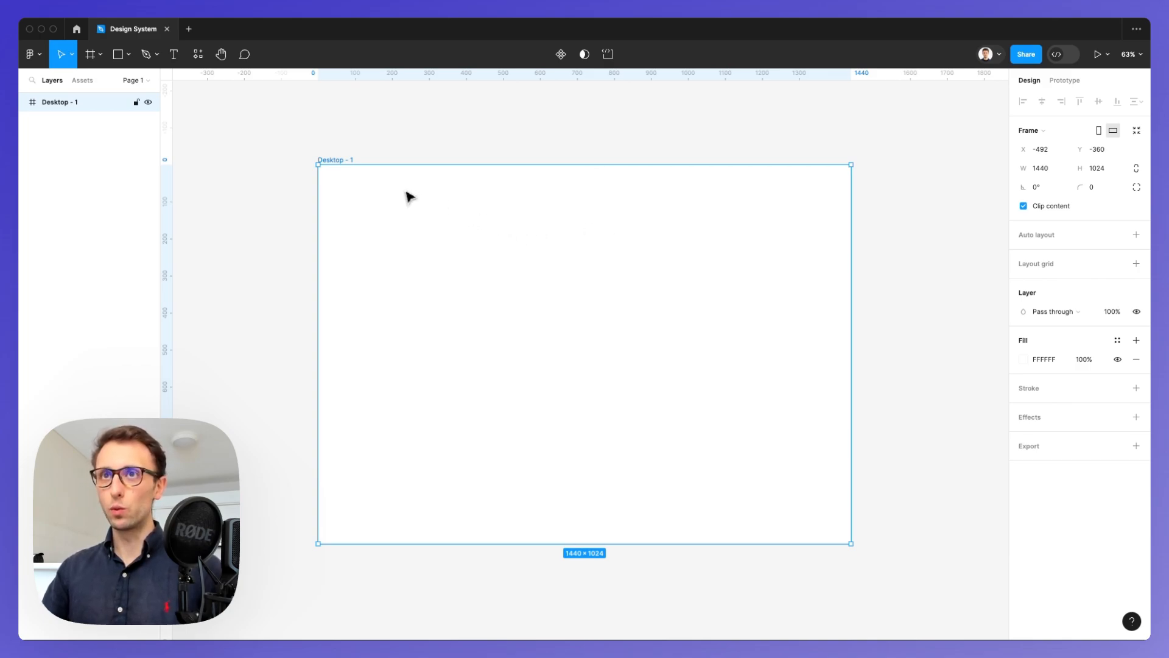
double_click(330, 160)
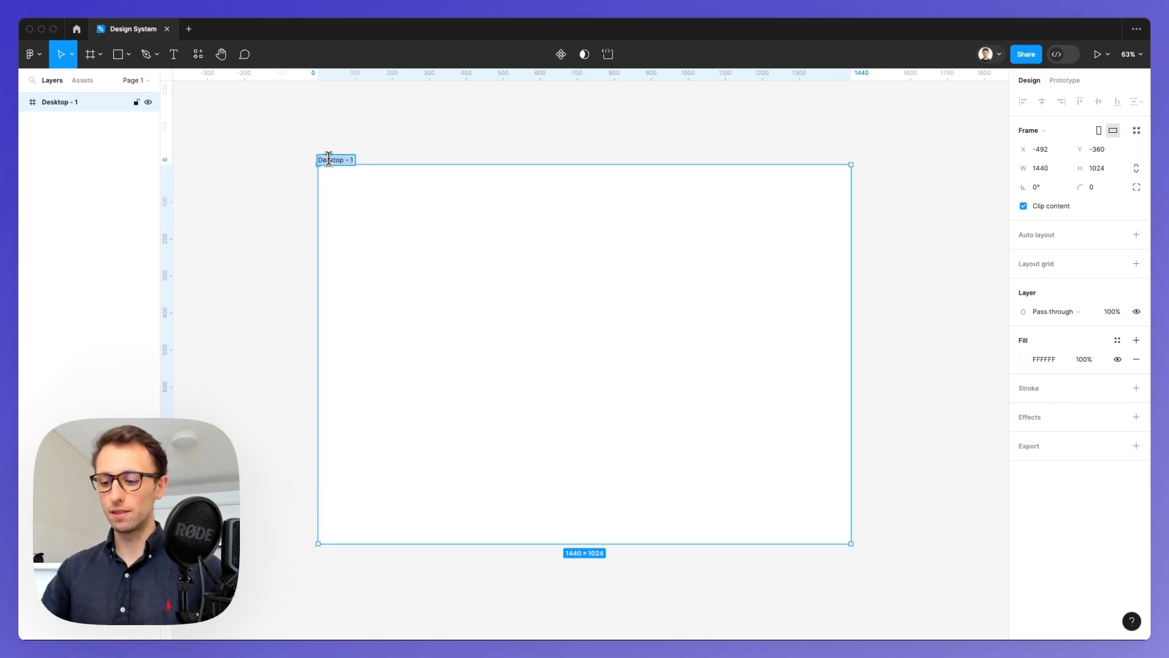
text(Colors)
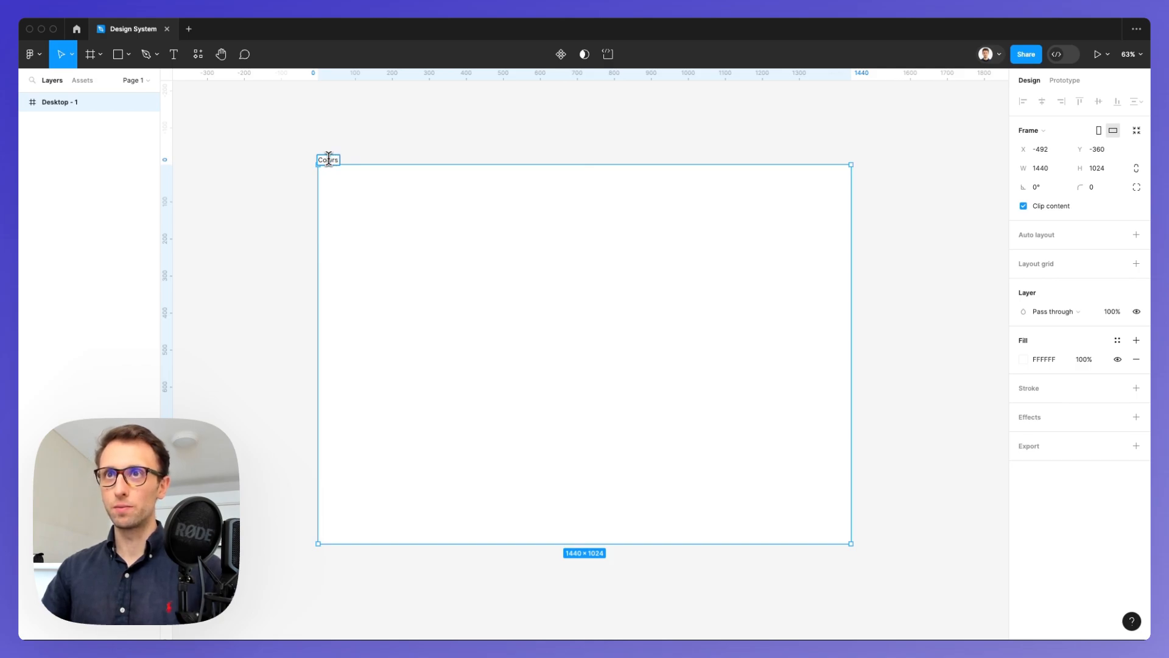
- Try to append the artist palette emoji to the frame's name by searching the emoji picker
key(ctrl+super+space)
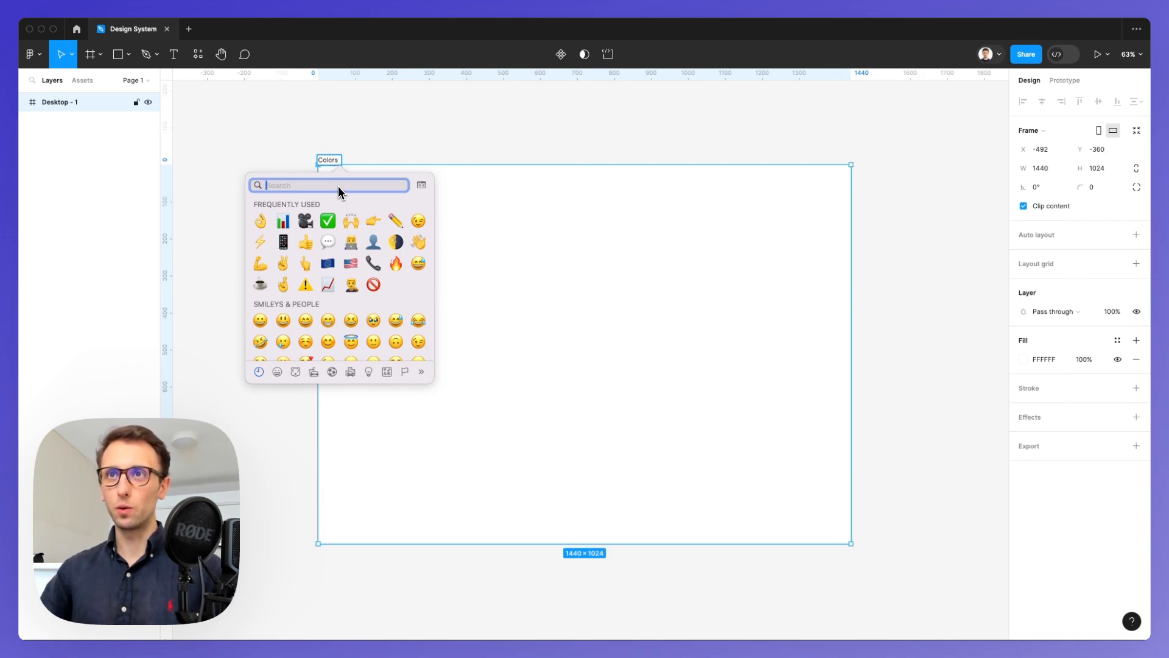
text(color)
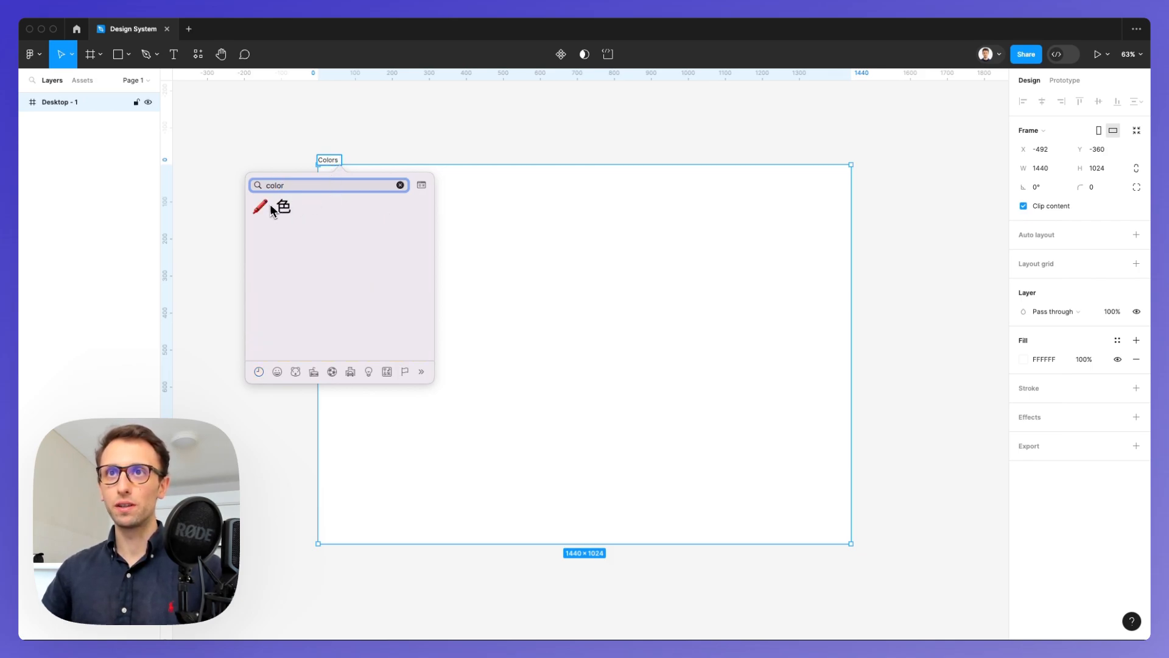
key(super+a)
text(palee)
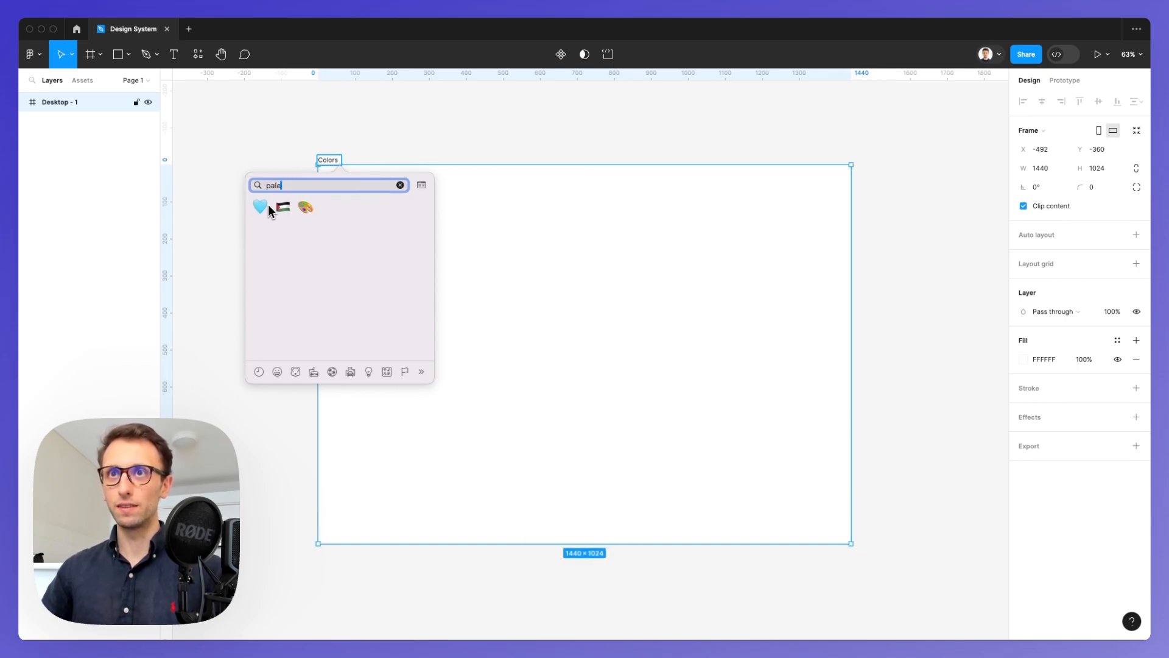
click(312, 209)
click(312, 209)
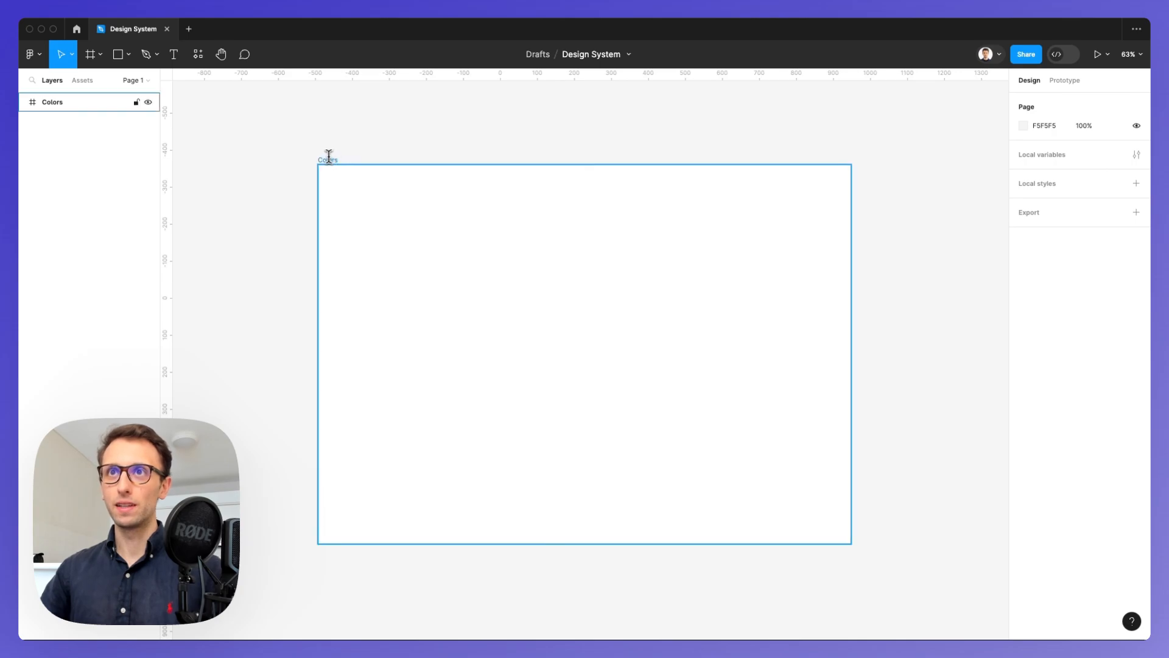
- Append the artist palette emoji to the frame name "Colors"
scroll(331, 156, up, 3)
double_click(321, 169)
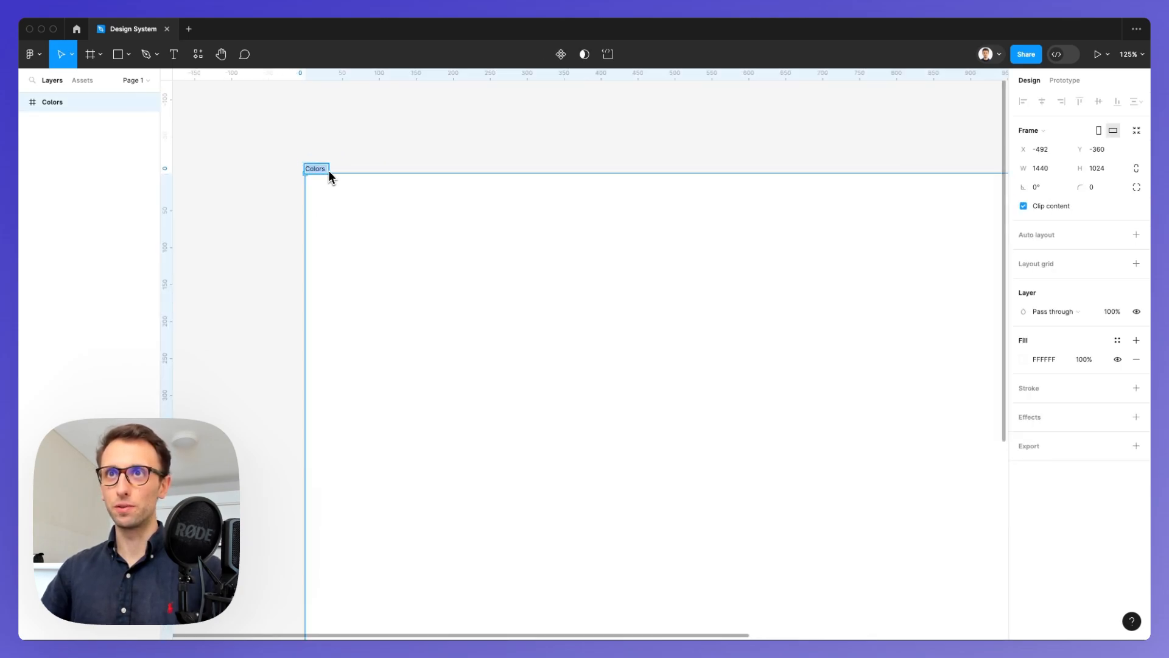
key(ctrl+super+space)
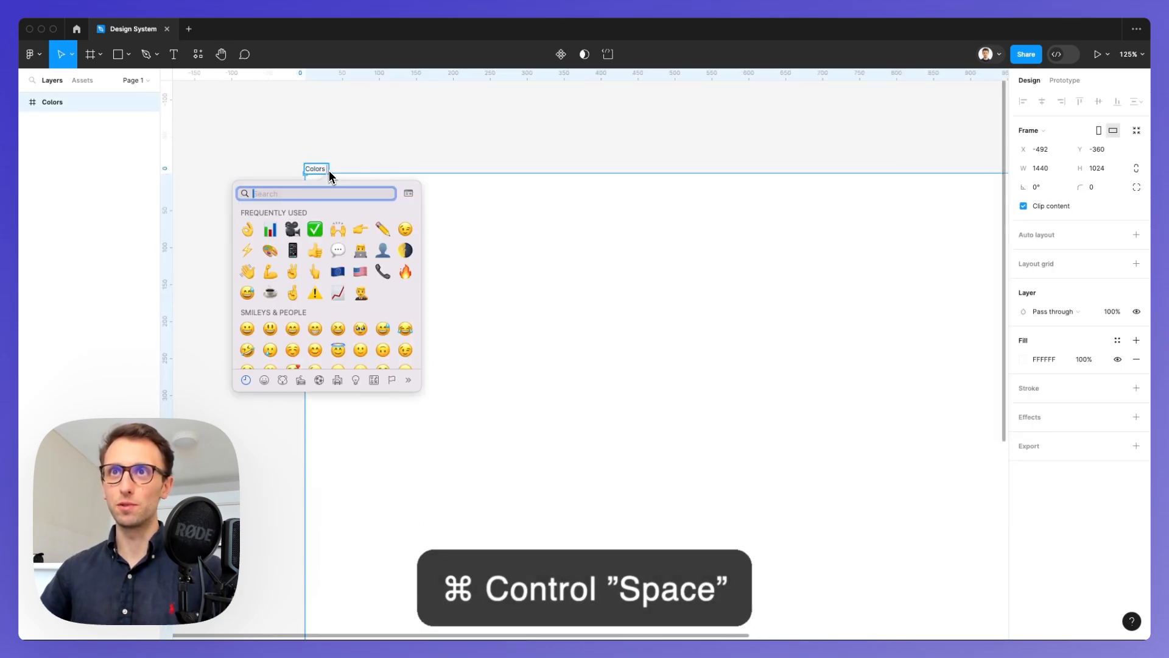
click(269, 250)
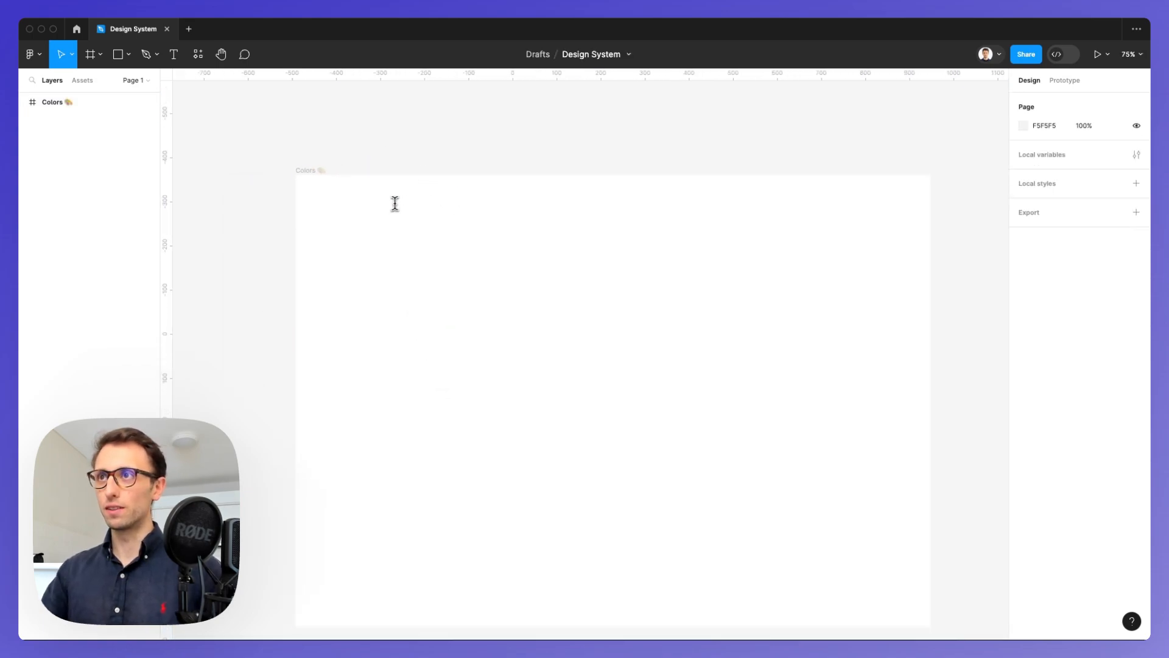
click(391, 203)
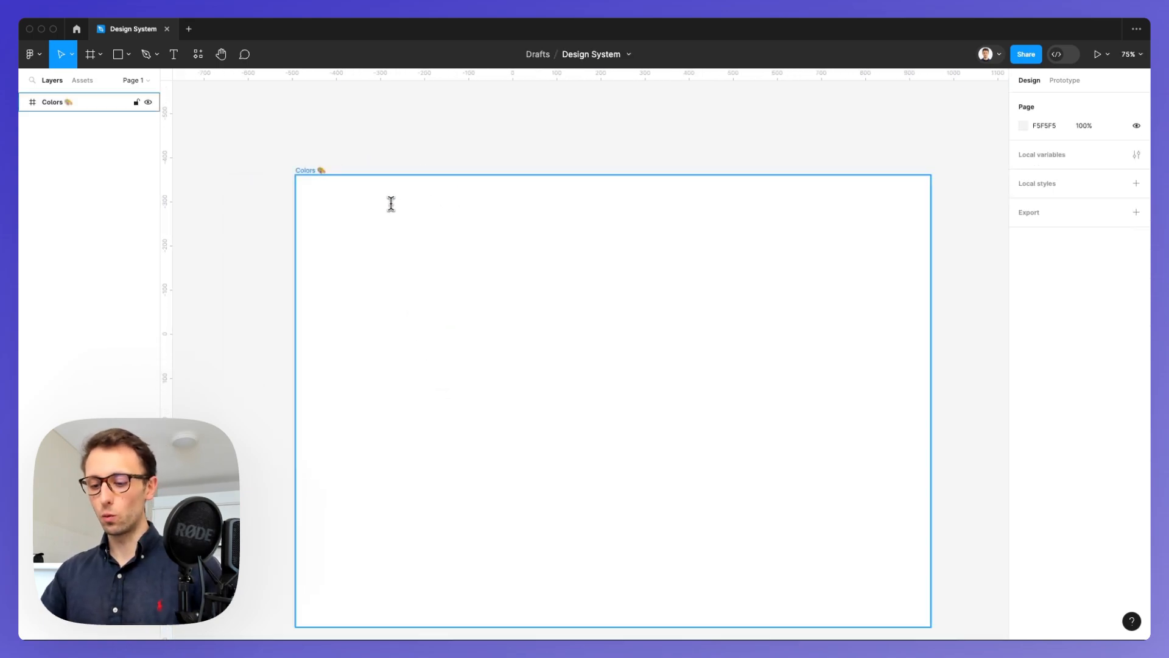
- Add the text "Core Colours" near the frame's upper-left corner
key(t)
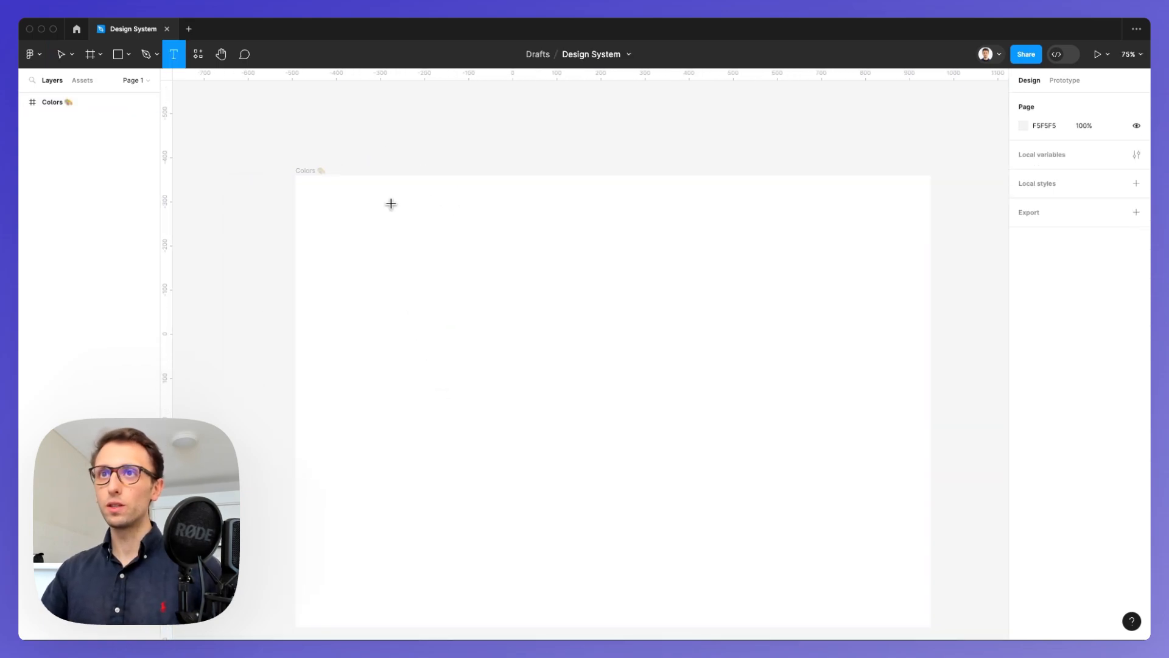
click(329, 203)
text(C)
key(Escape)
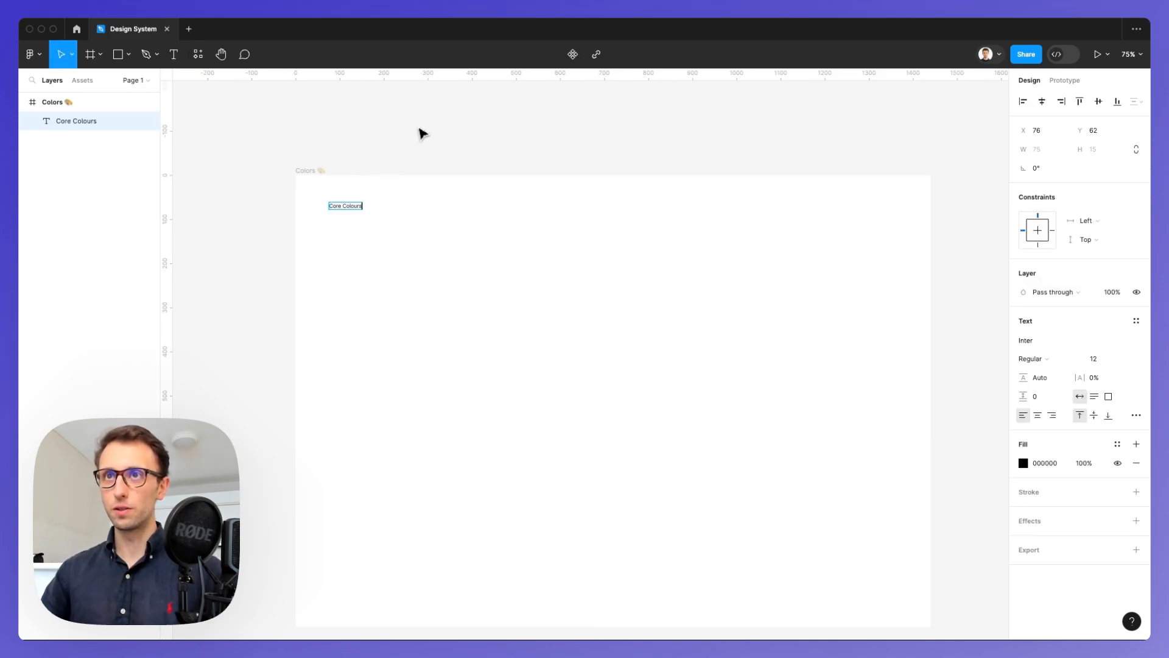
key(Escape)
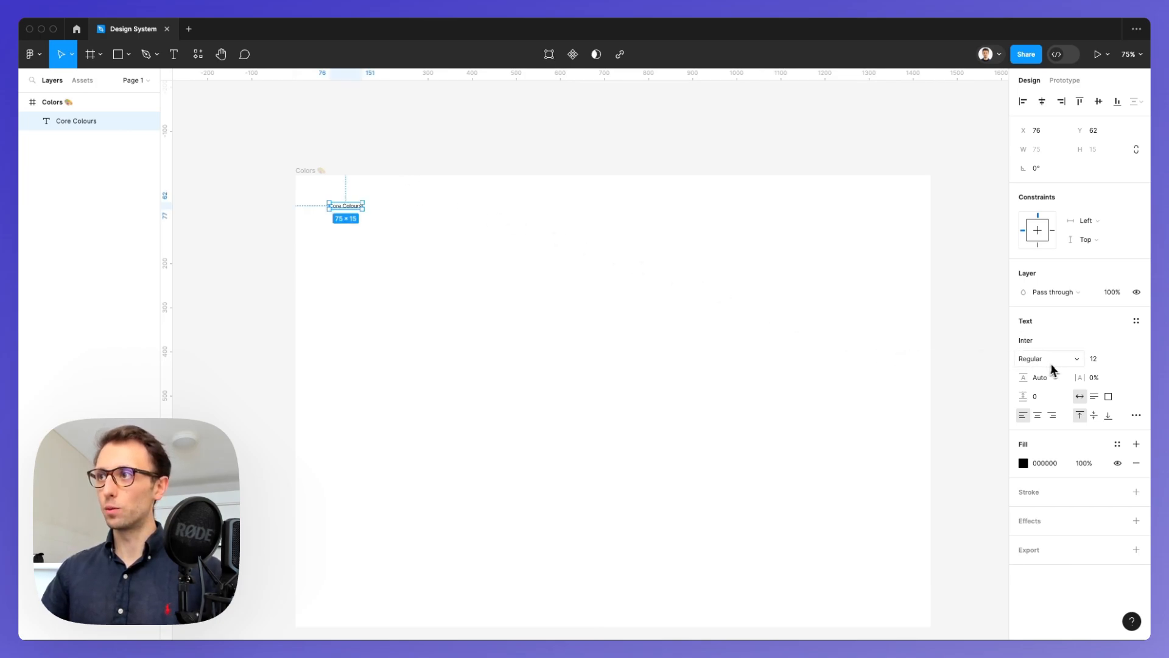
- Set the Core Colours heading's font size to 42 and move it to about X 99, Y 81
click(1100, 365)
text(42)
key(Return)
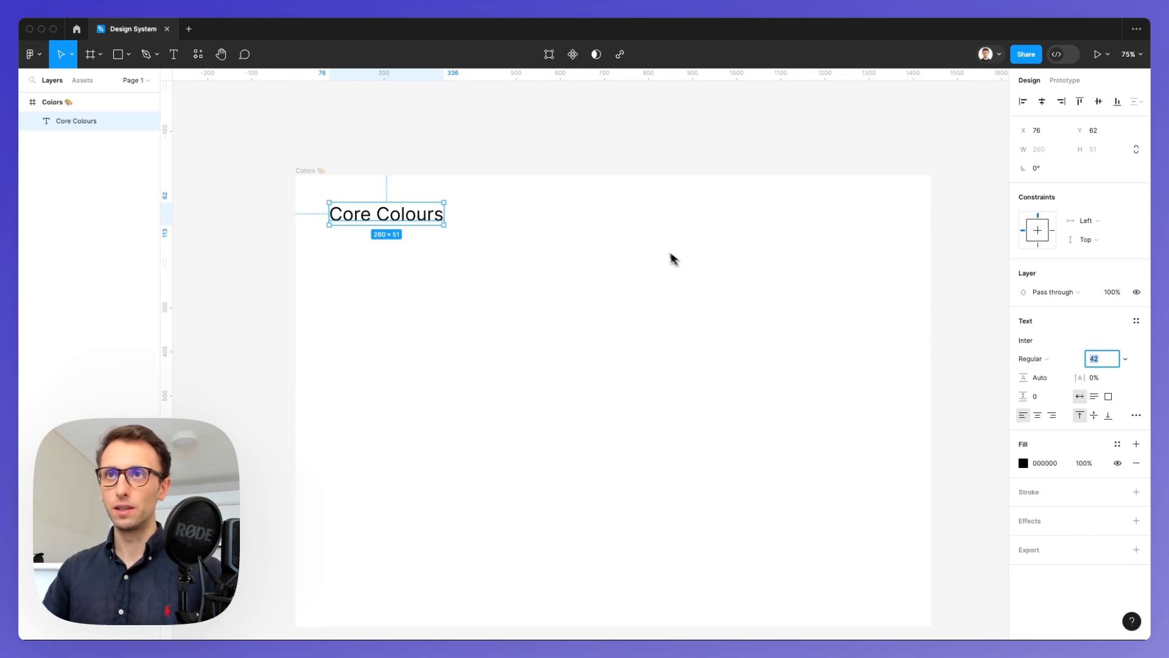
drag(408, 213, 412, 222)
scroll(425, 207, down, 1)
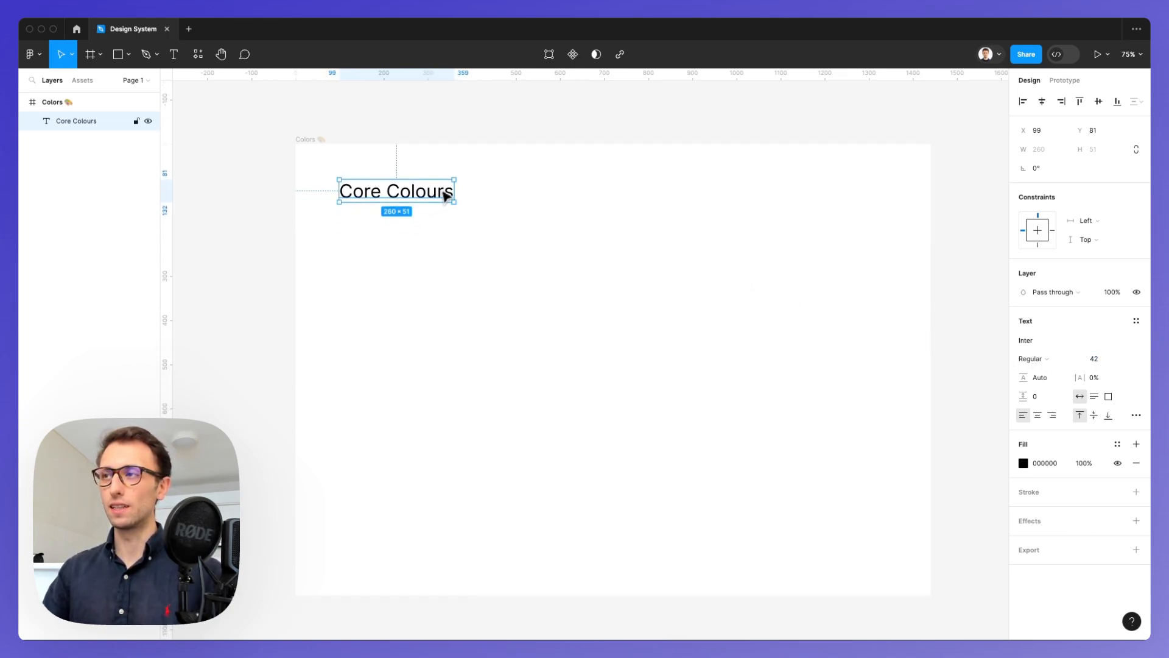
- Set the Core Colours heading's font weight to Bold
click(1047, 368)
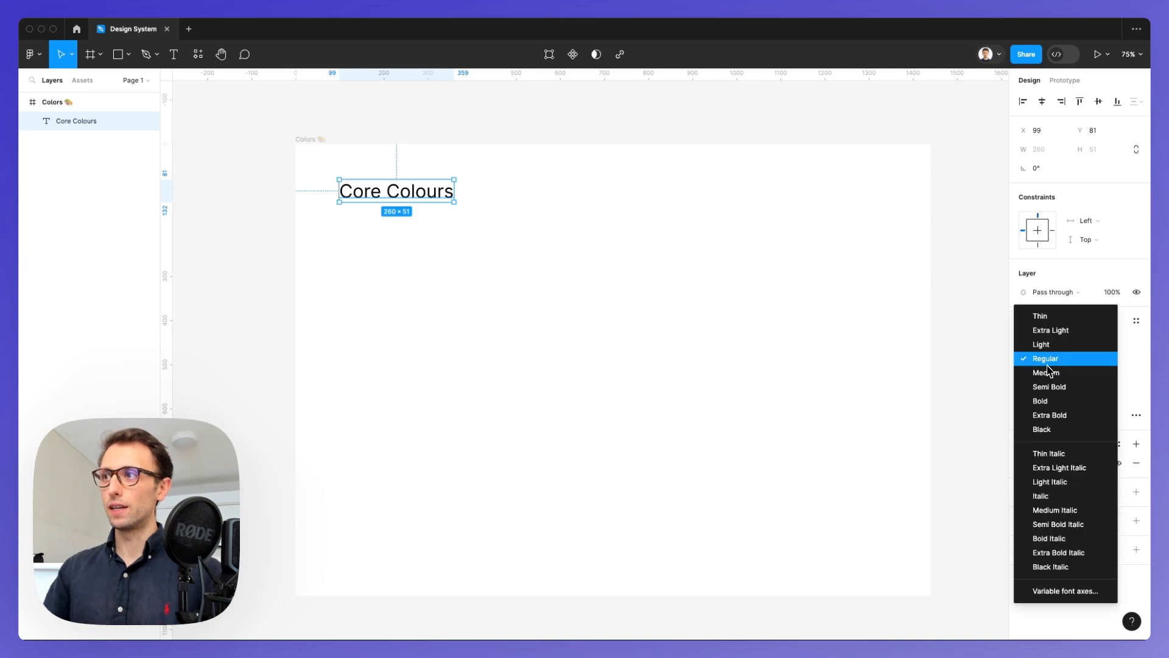
click(1054, 406)
click(575, 258)
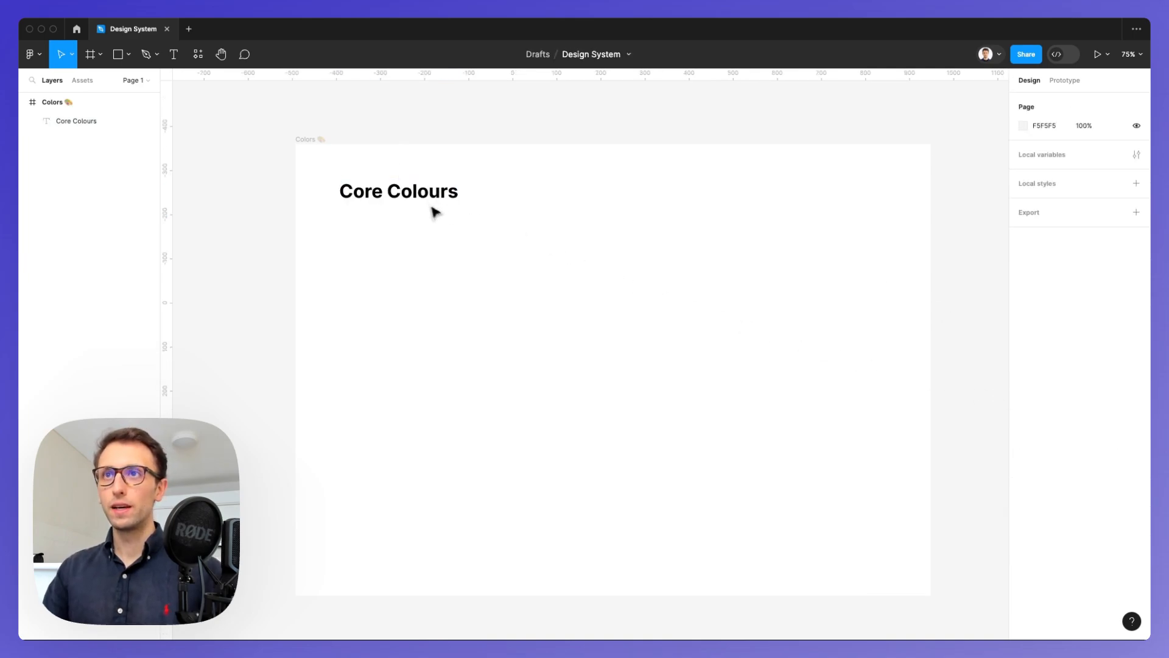
- Draw a horizontal divider line about 1243 px long below the Core Colours heading, starting near the heading's left edge
key(l)
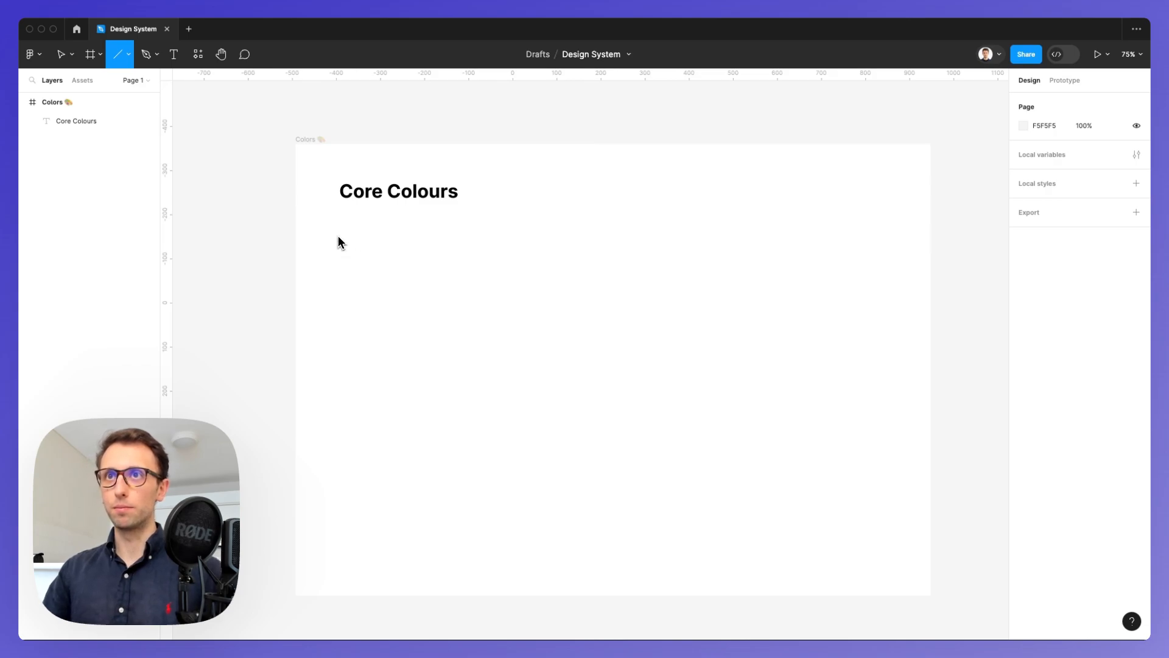
drag(341, 239, 890, 249)
key(Escape)
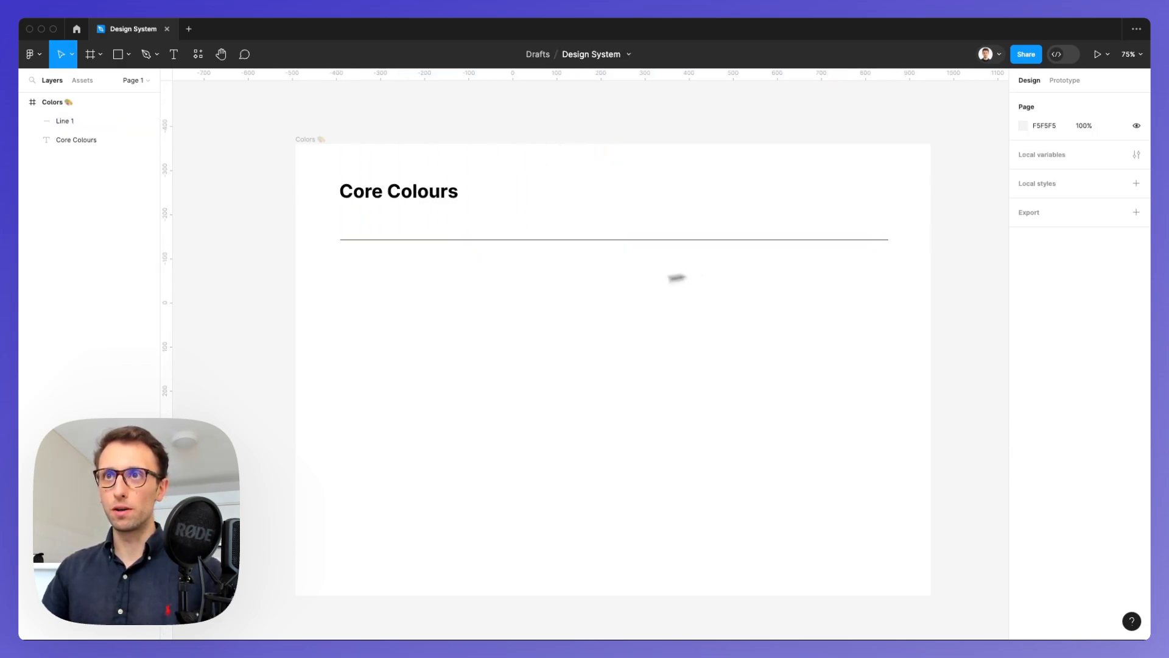
click(417, 240)
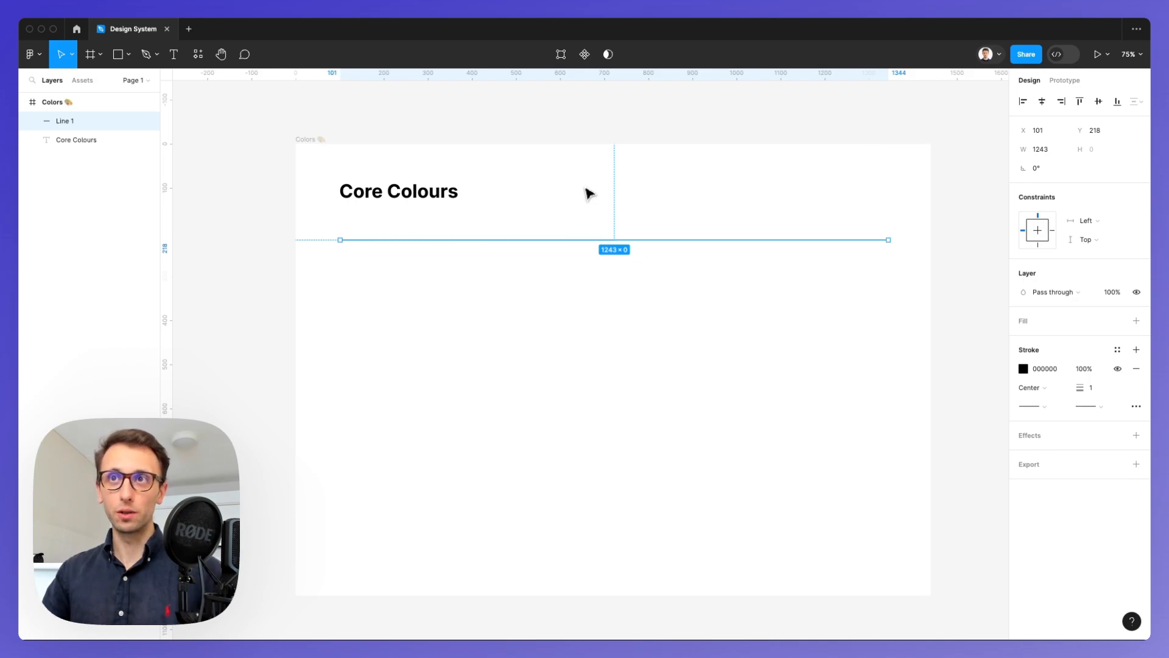
- Duplicate the Core Colours heading just below itself and shrink the copy to about 80 × 15 with the Scale tool
click(417, 190)
alt+drag(418, 190, 440, 223)
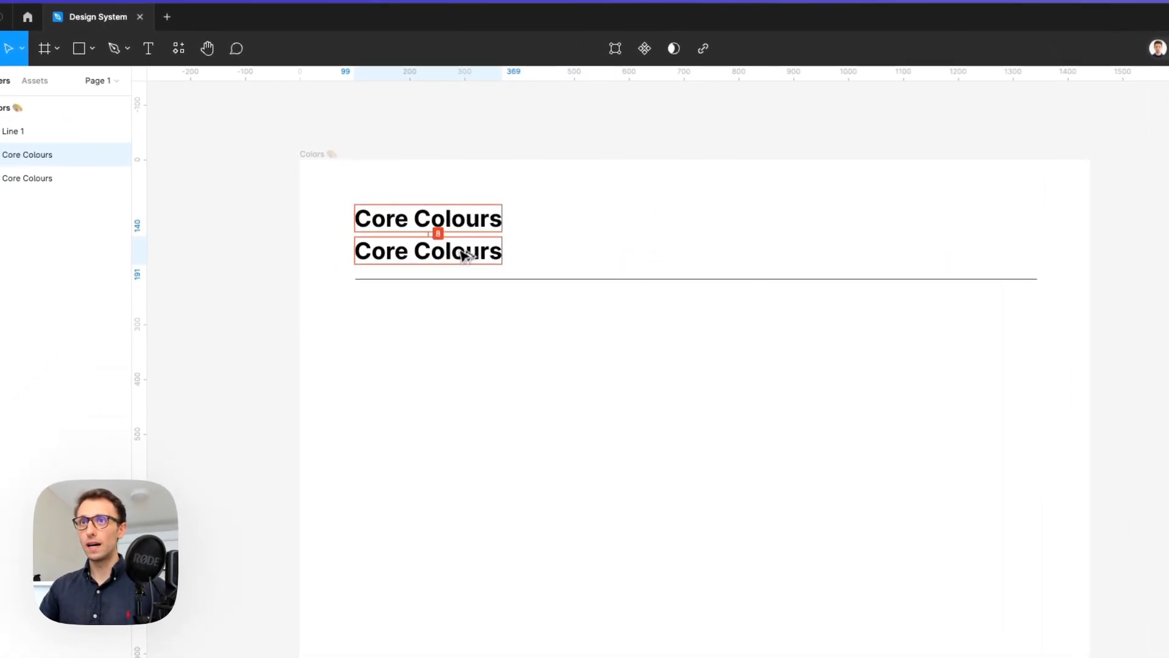
key(k)
drag(503, 264, 393, 248)
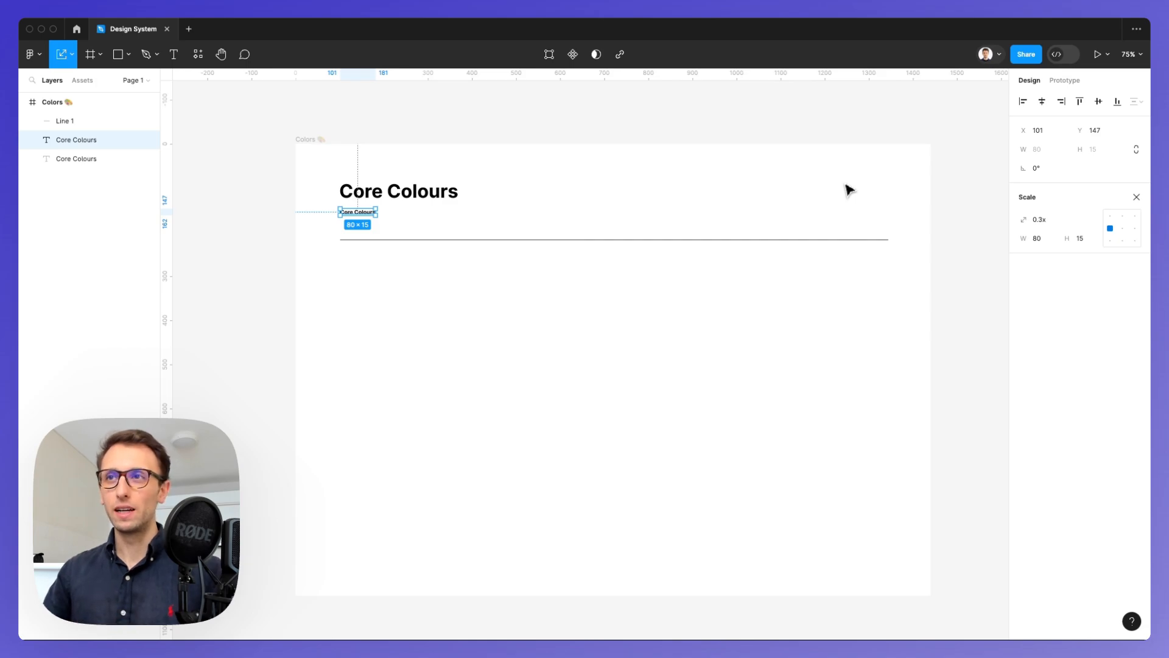
click(692, 273)
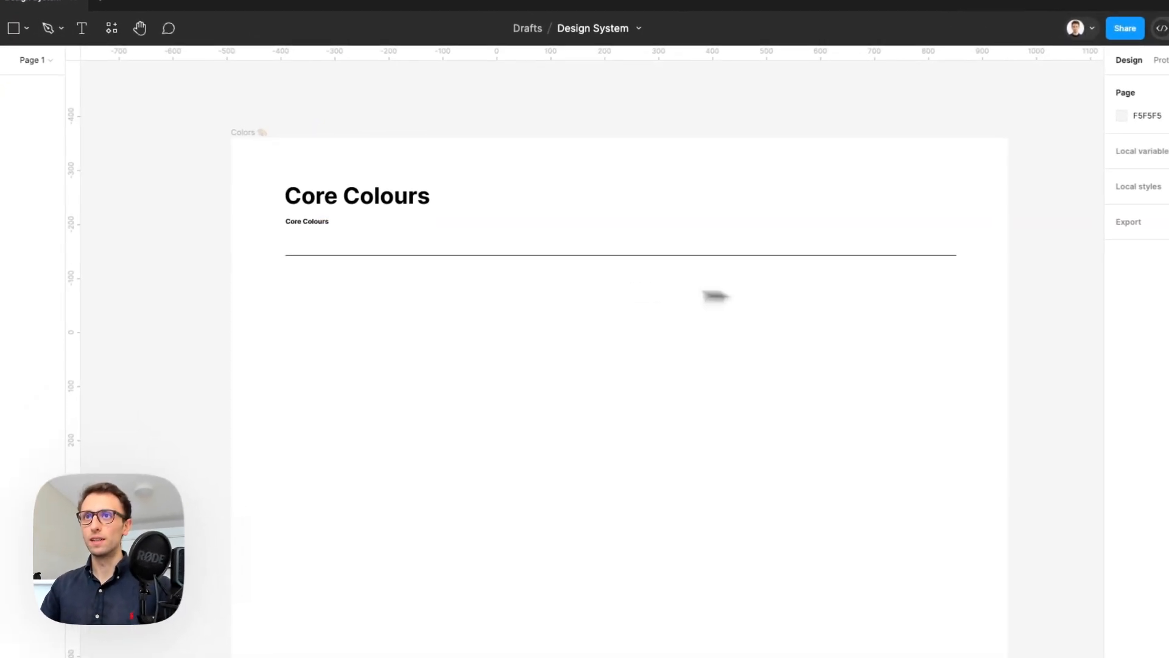
- Delete the scaled-down copy of the Core Colours heading
click(312, 222)
key(Delete)
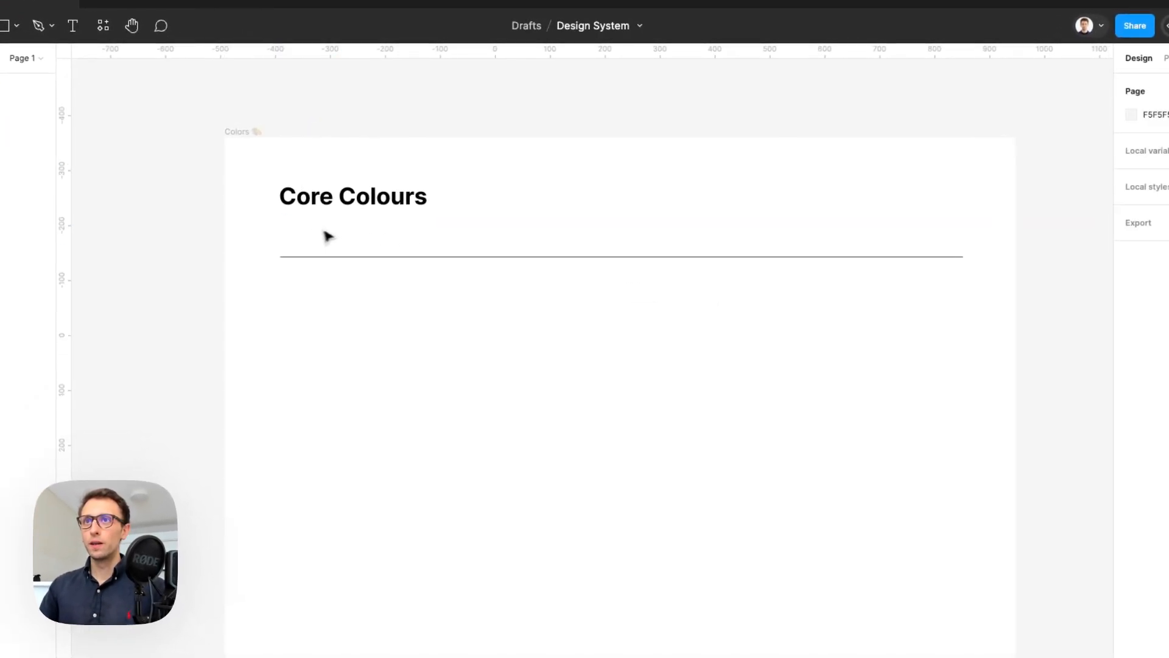
- Change the divider line's colour to a light grey
click(361, 255)
click(404, 302)
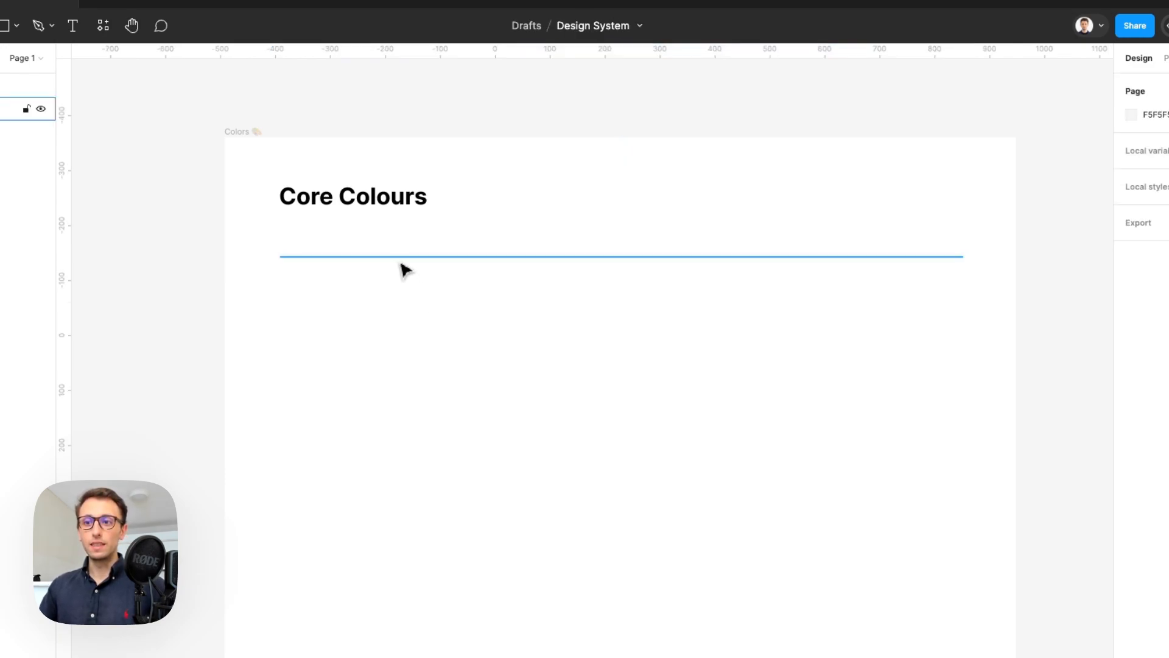
- Duplicate the Core Colours heading below the divider line and change the copy's text to "Brand Colours"
drag(318, 204, 314, 311)
double_click(339, 311)
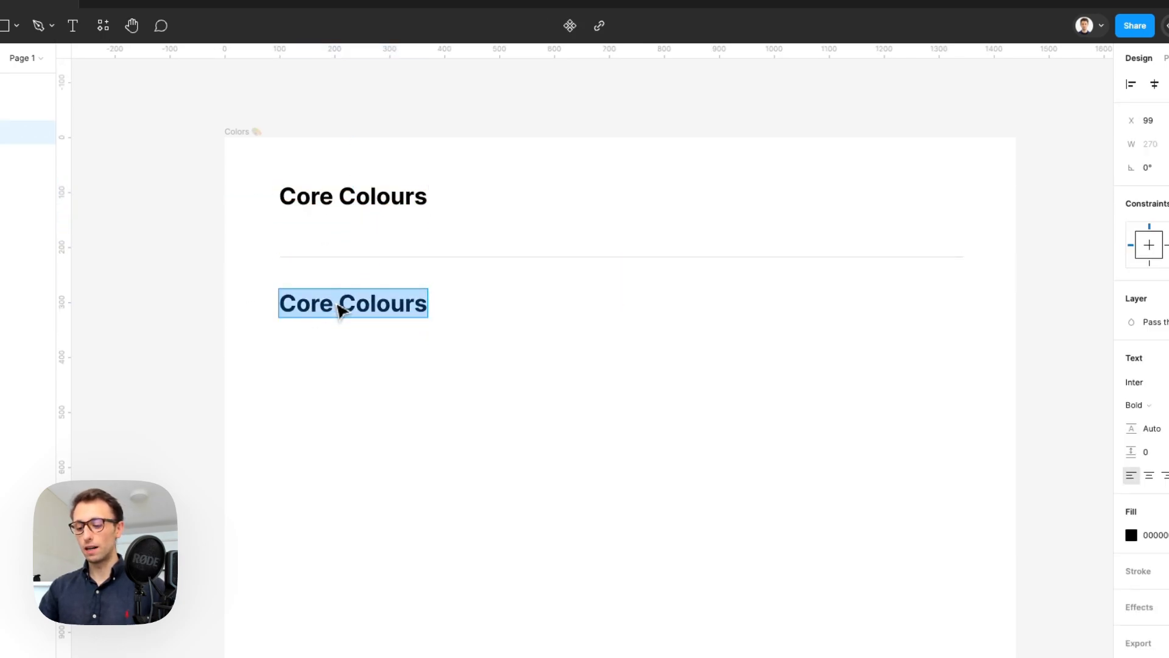
text(Brand C)
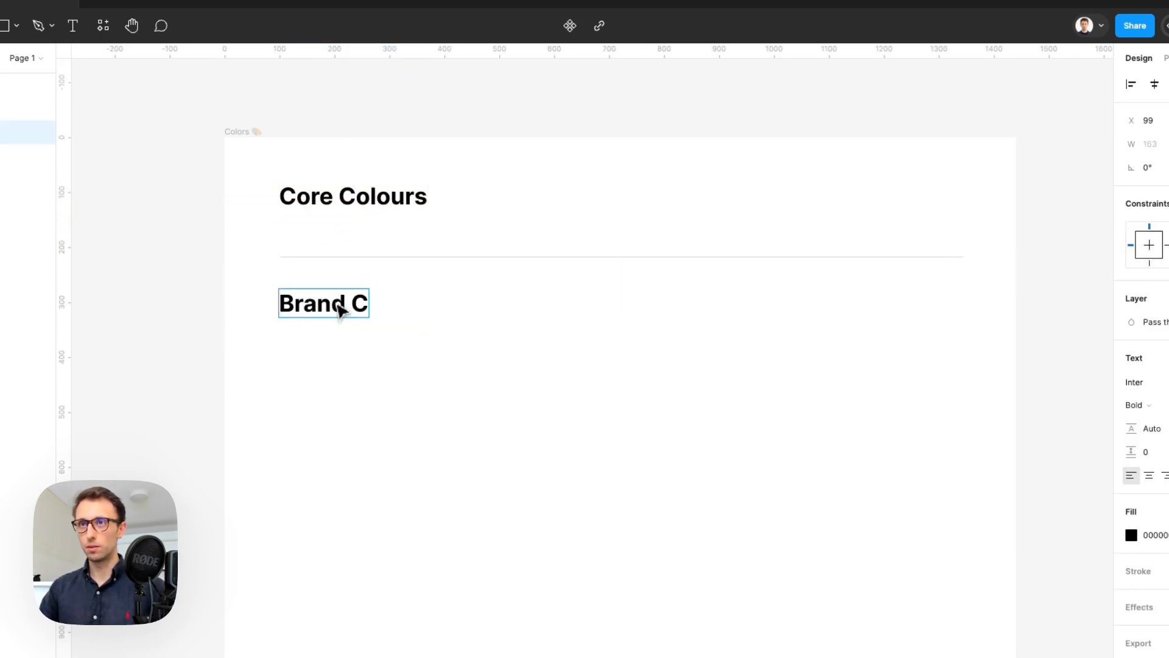
text(olours)
key(Escape)
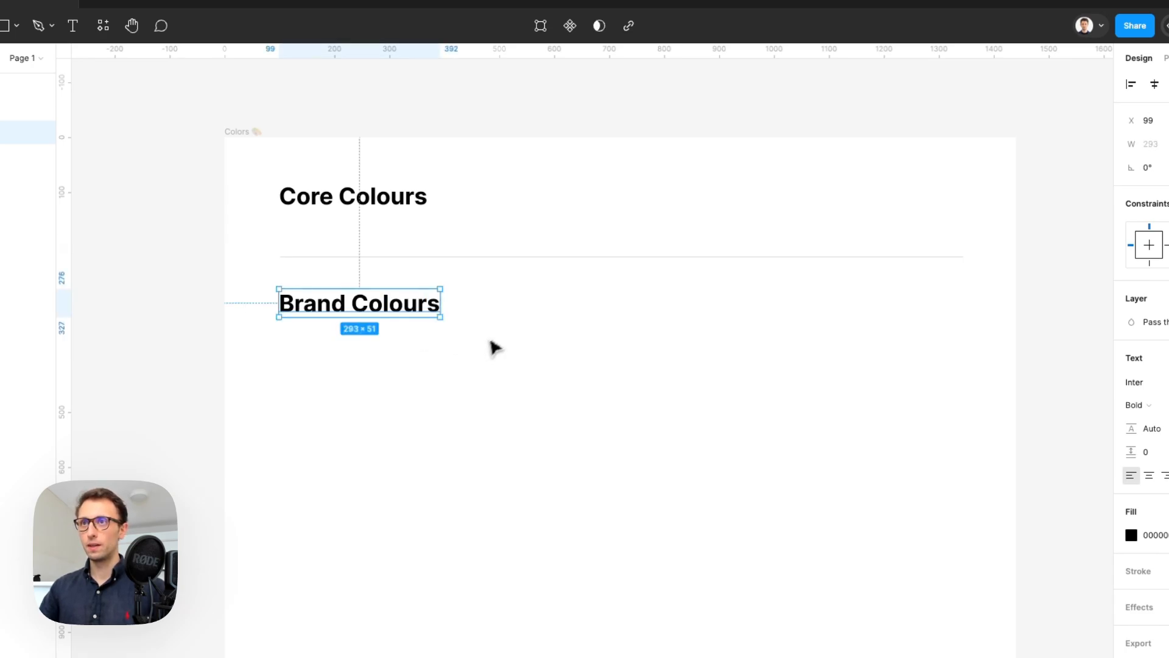
- Set the Brand Colours subheading's font size to 19
click(1088, 396)
text(22)
key(Return)
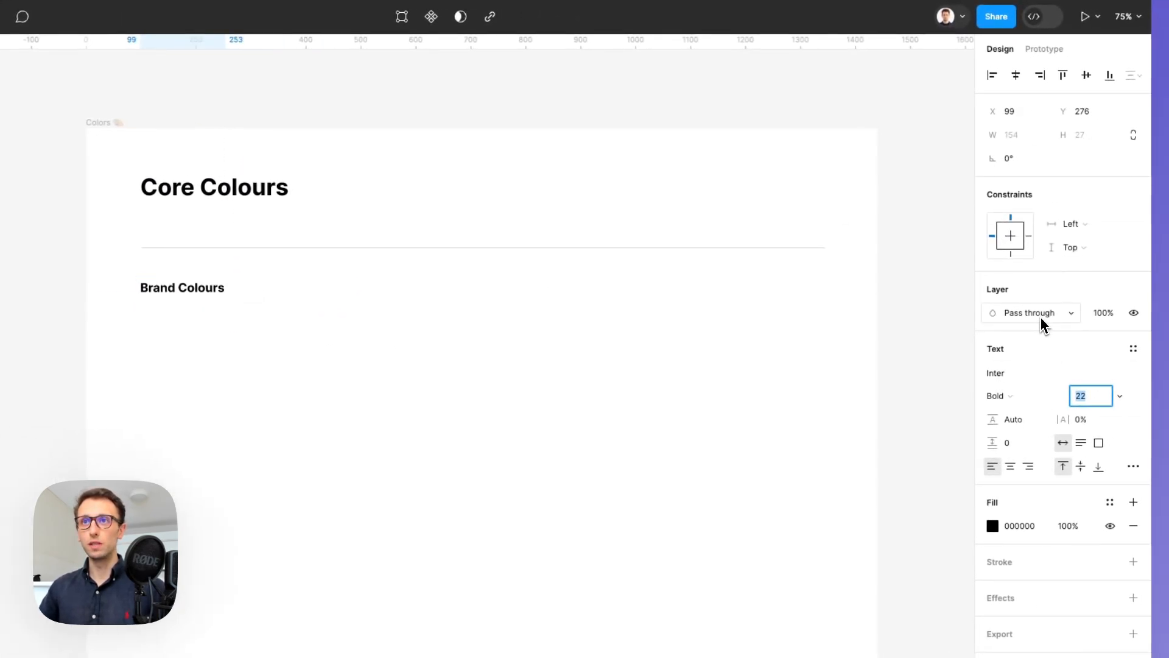
text(17)
key(Return)
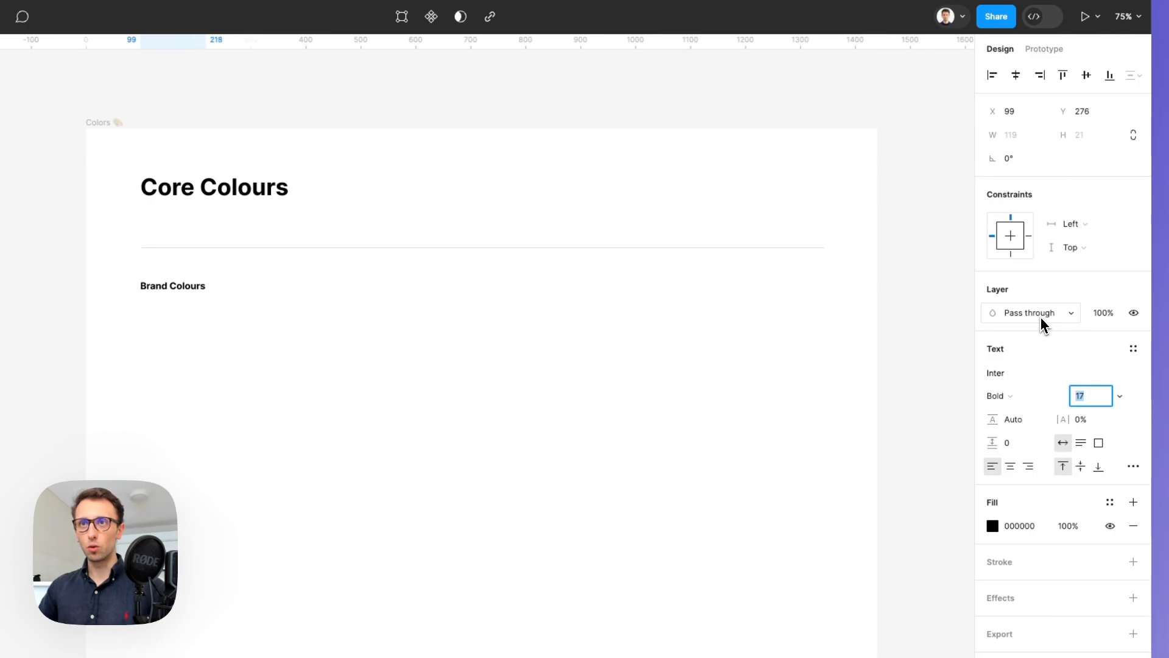
key(Up)
key(Up)
click(581, 374)
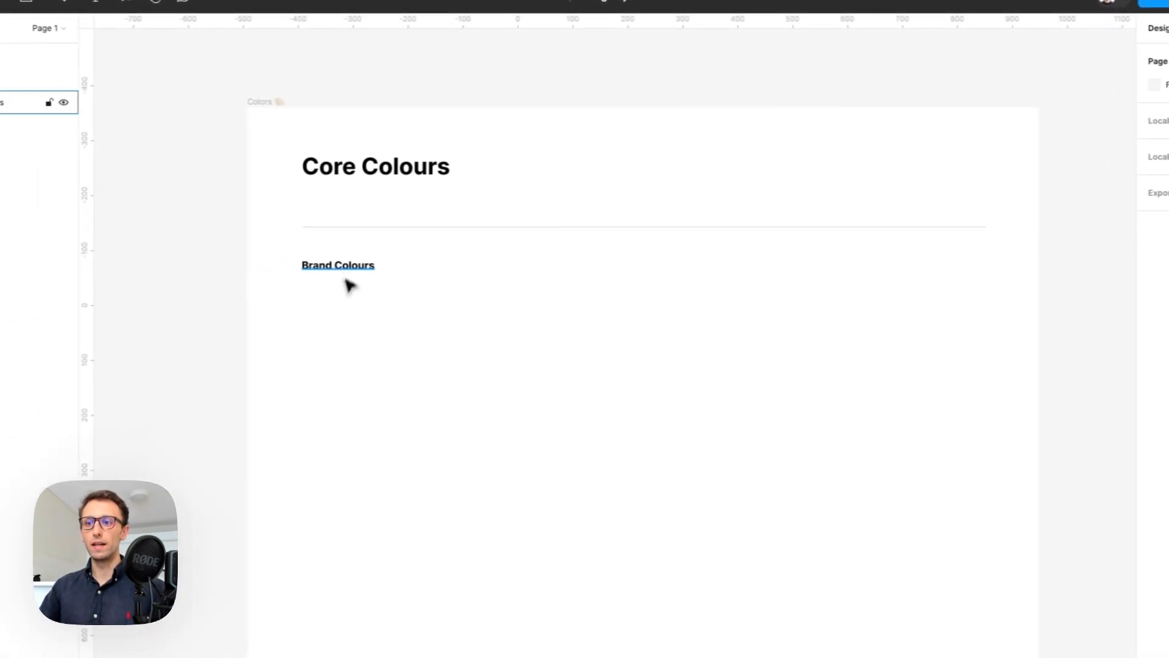
- Move the Brand Colours subheading down to Y 295, keeping it aligned with the heading at X 99
click(352, 278)
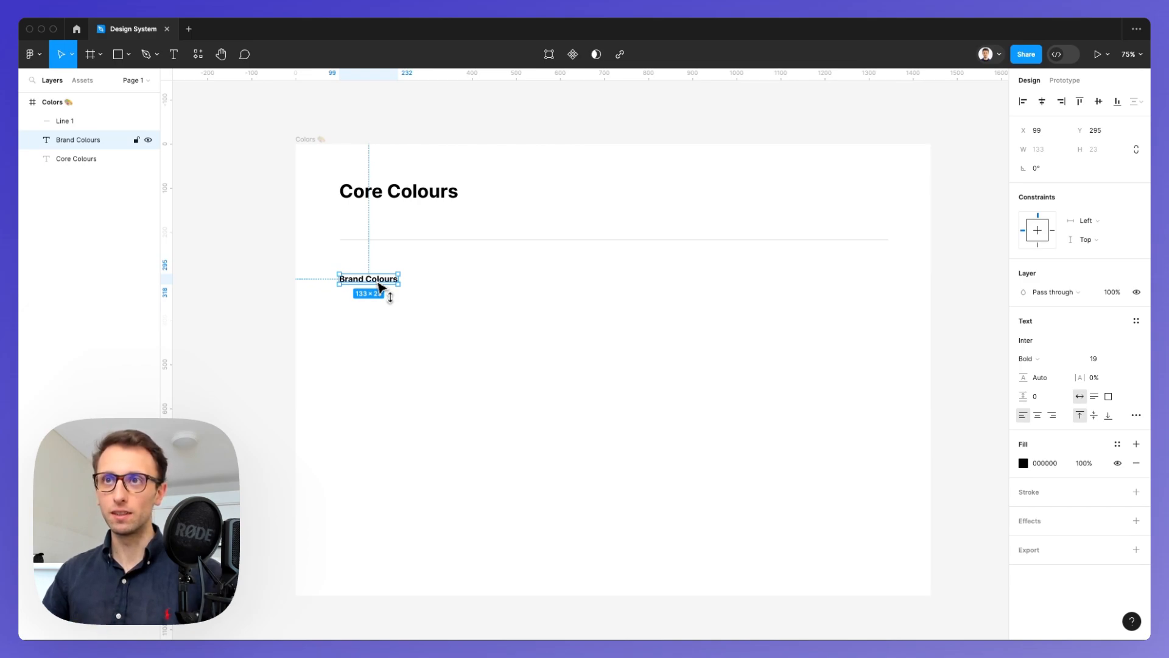
click(421, 283)
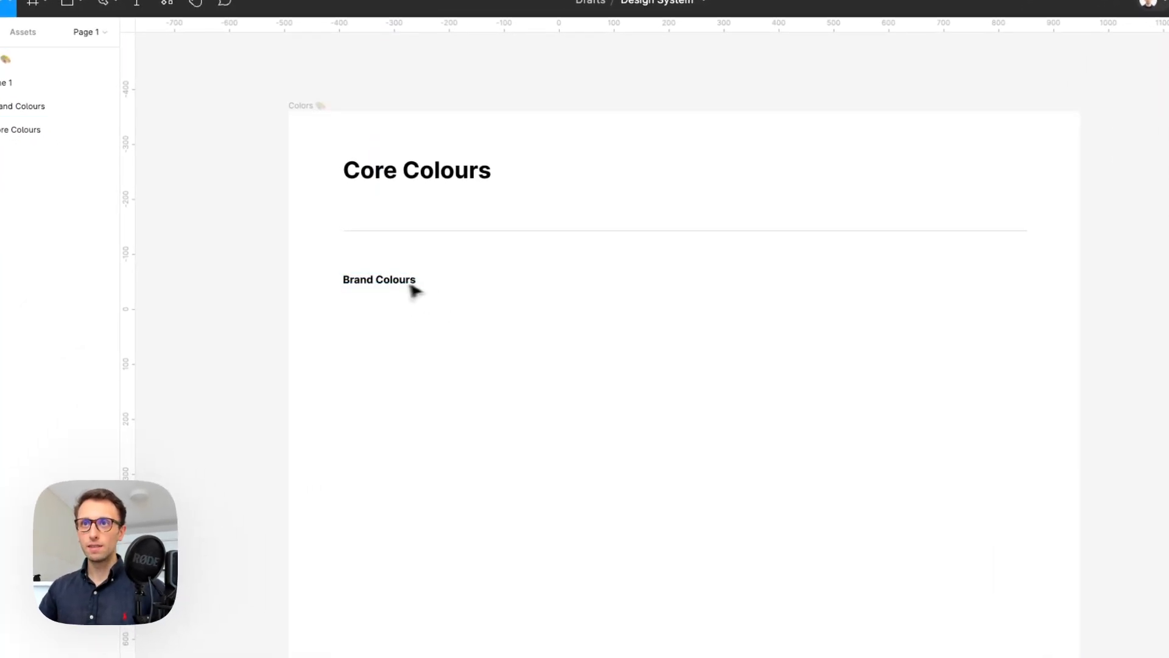
scroll(478, 293, up, 3)
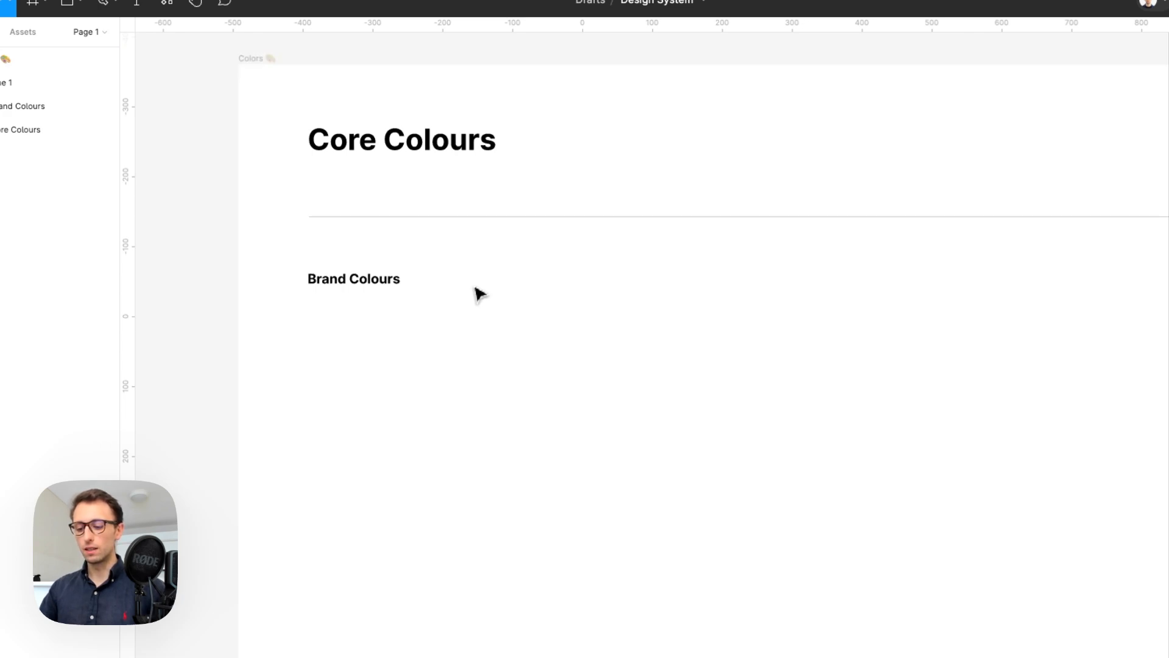
- Draw a rectangle about 157 × 140 beside the Brand Colours subheading and move the subheading to Y 325, level with the rectangle's middle
key(r)
mouse_move(463, 260)
mouse_down()
mouse_move(566, 368)
mouse_move(569, 357)
mouse_up()
drag(539, 320, 538, 323)
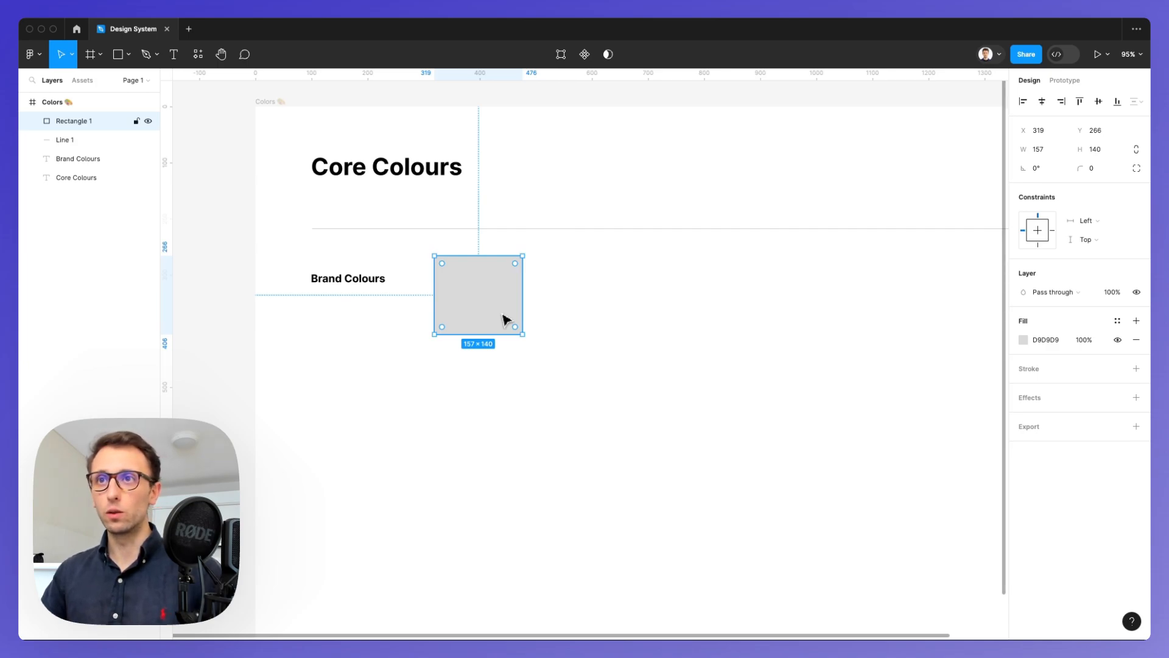
click(369, 282)
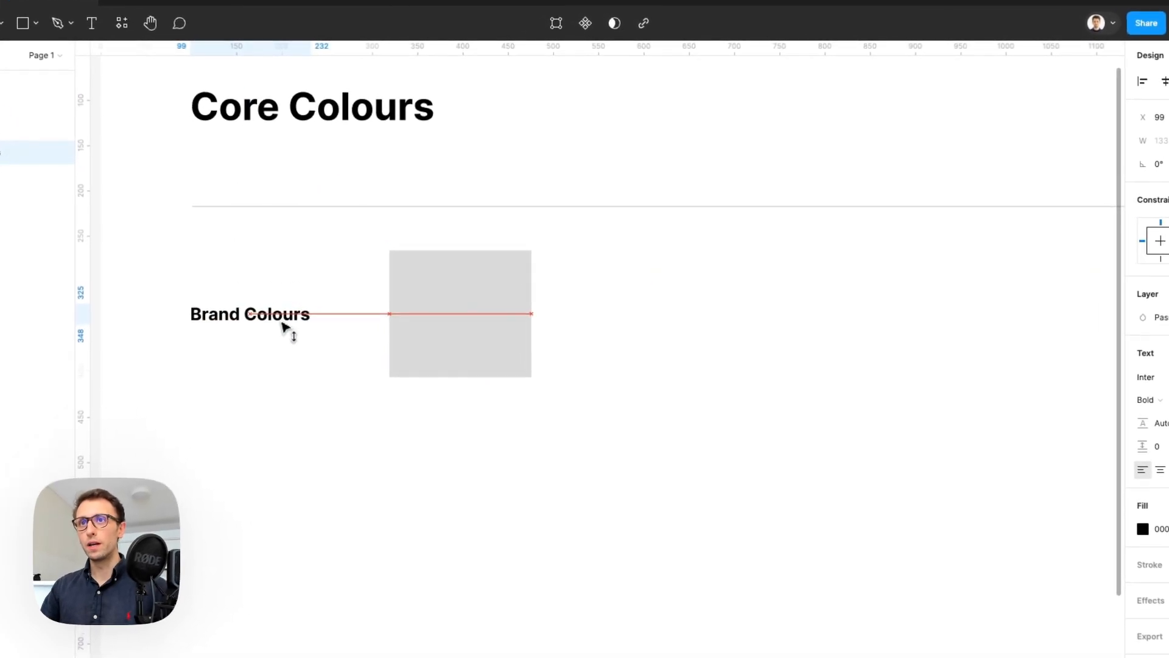
- Change the rectangle's fill to the bright blue 0066FF
click(475, 308)
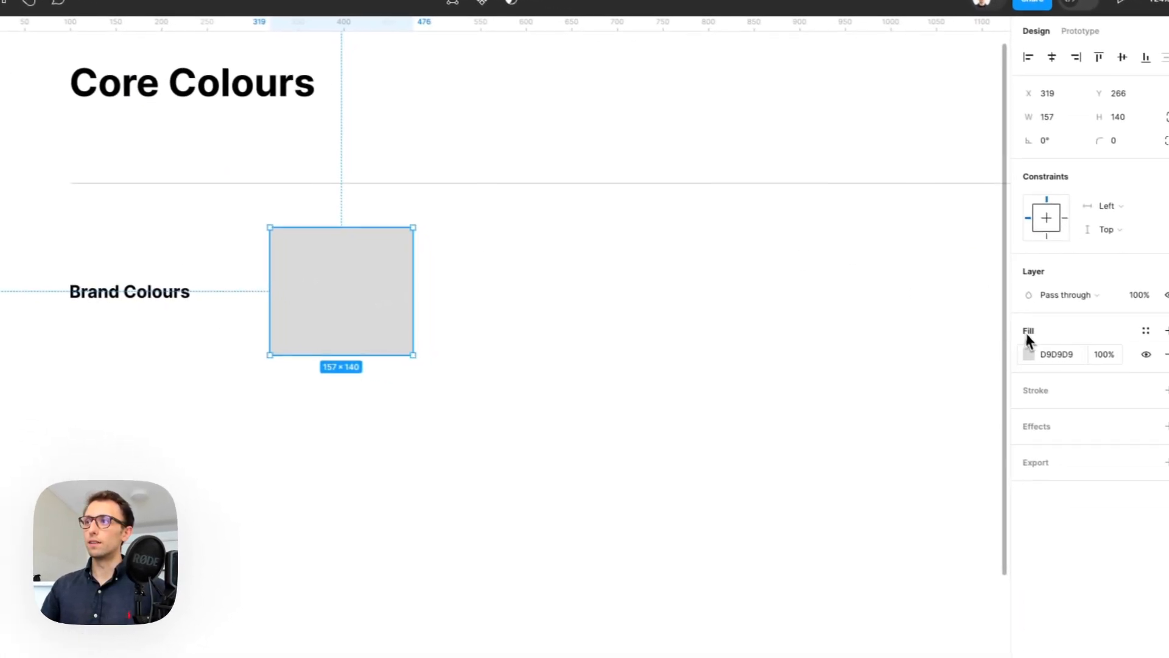
click(1029, 353)
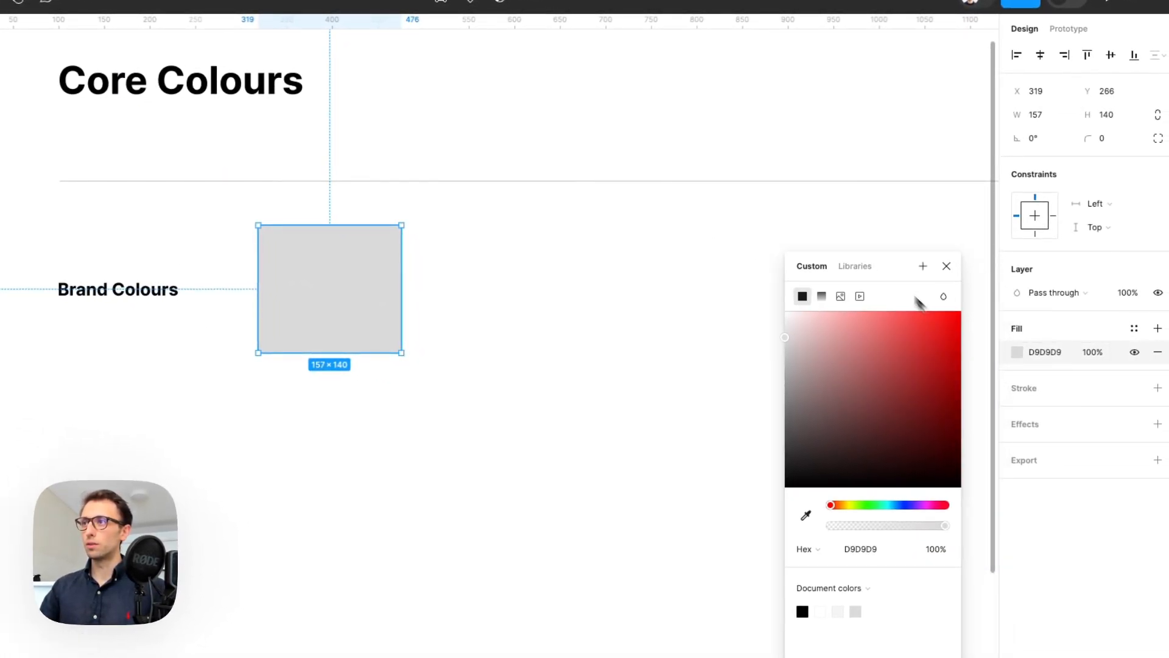
click(832, 407)
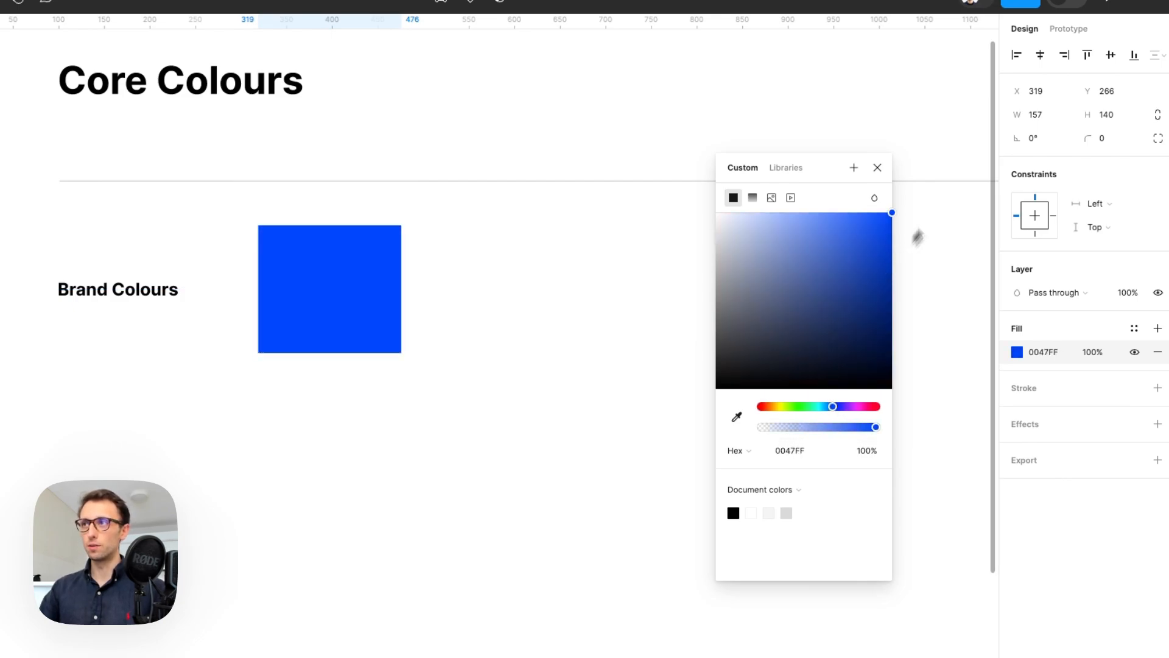
drag(844, 406, 832, 407)
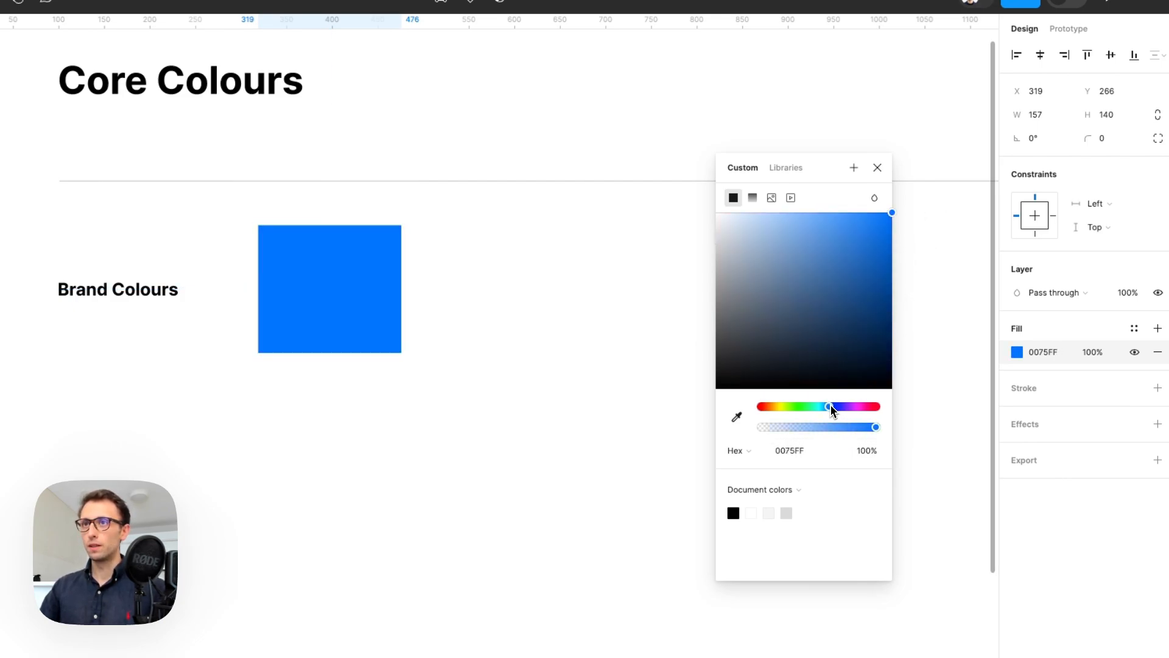
click(510, 353)
click(305, 296)
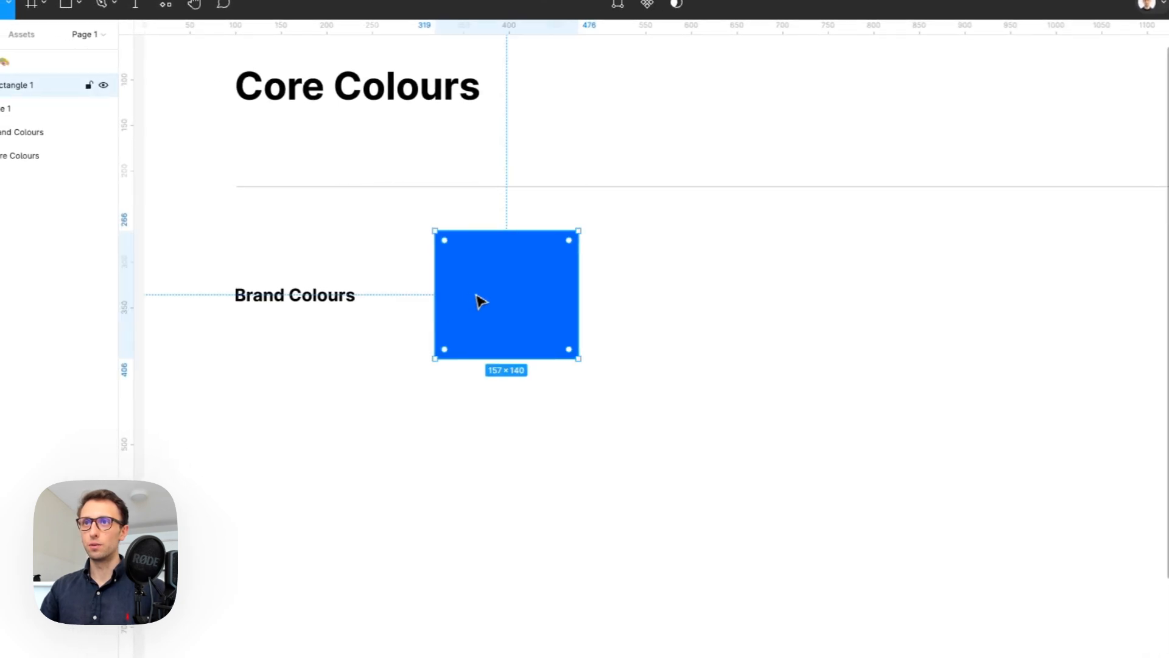
key(Escape)
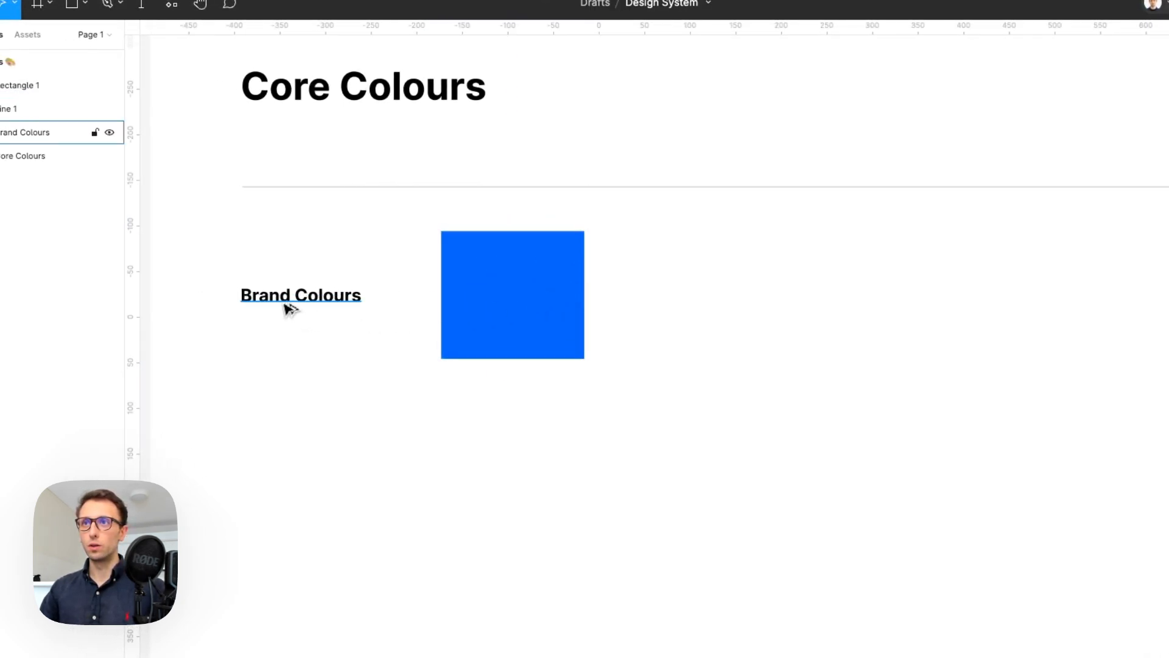
- Place a copy of the Brand Colours subheading beyond the blue rectangle, and resize the rectangle to 157 × 108 at X 314, Y 282
drag(287, 305, 653, 277)
scroll(653, 277, down, 3)
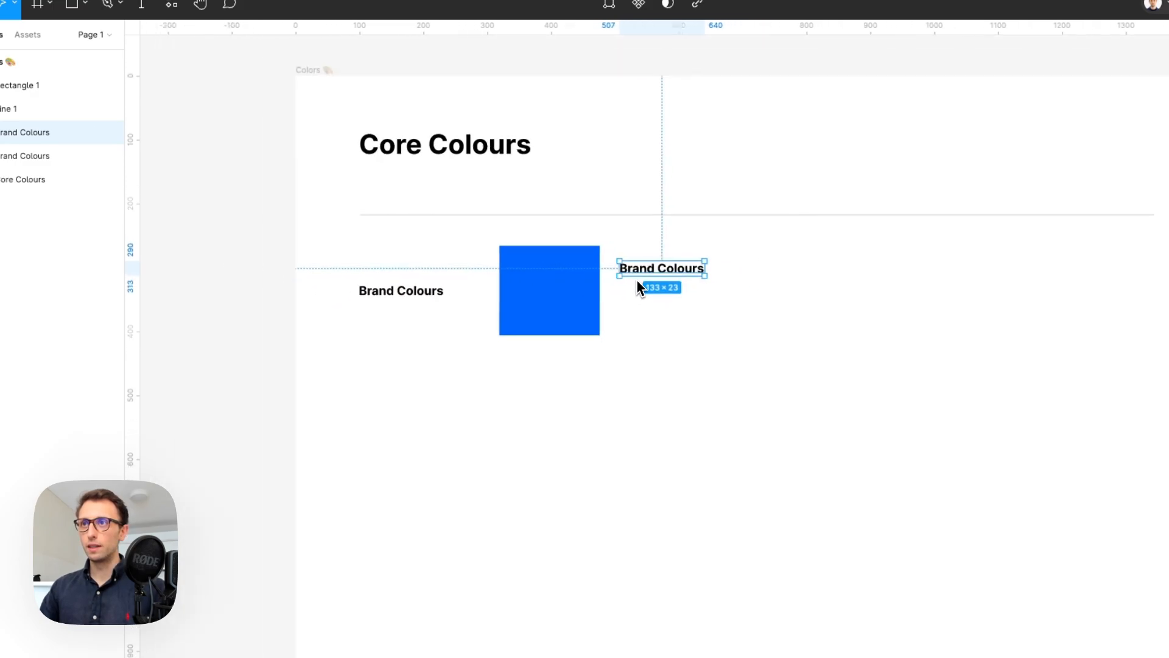
click(566, 286)
drag(563, 246, 566, 287)
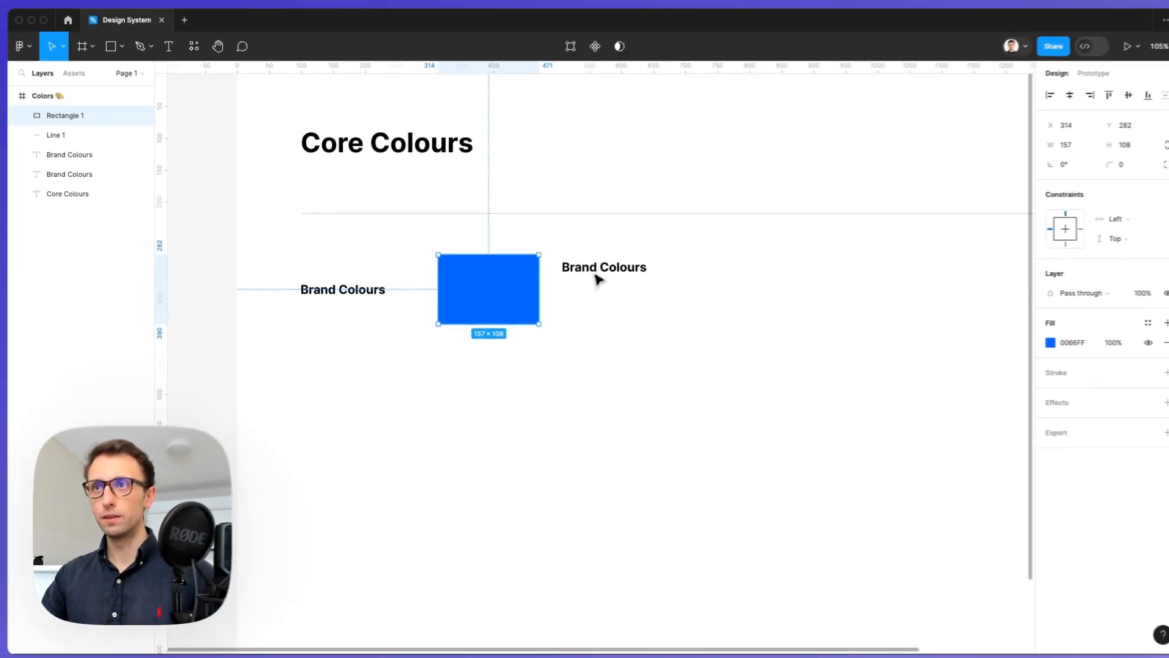
scroll(590, 278, down, 3)
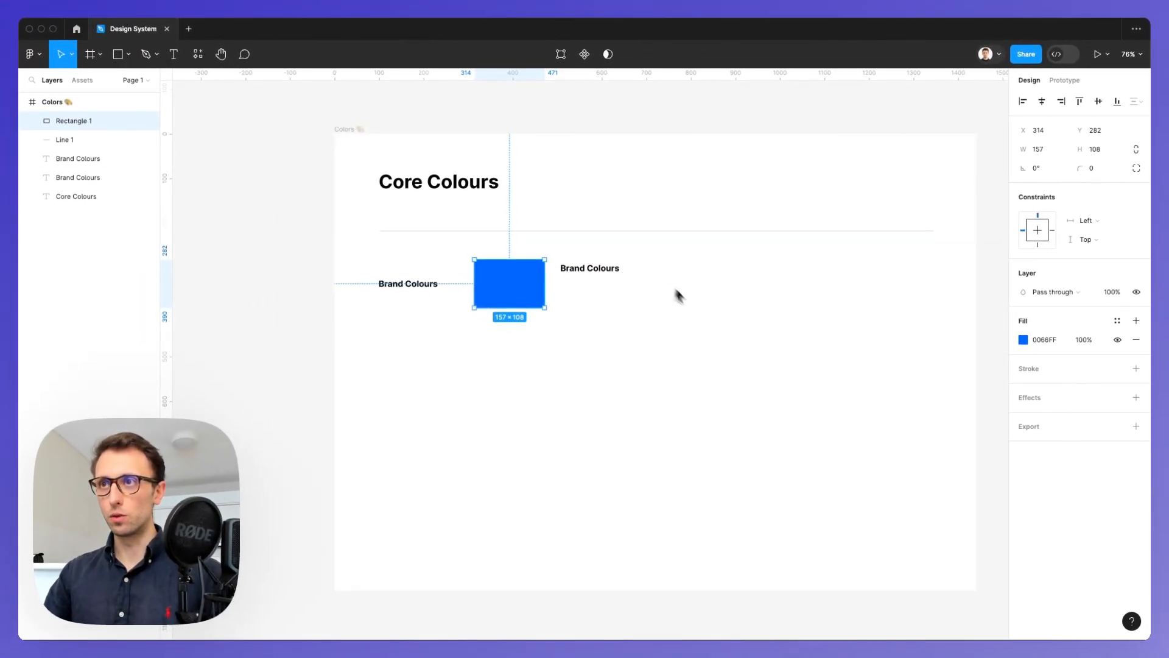
scroll(679, 302, down, 5)
scroll(668, 231, up, 5)
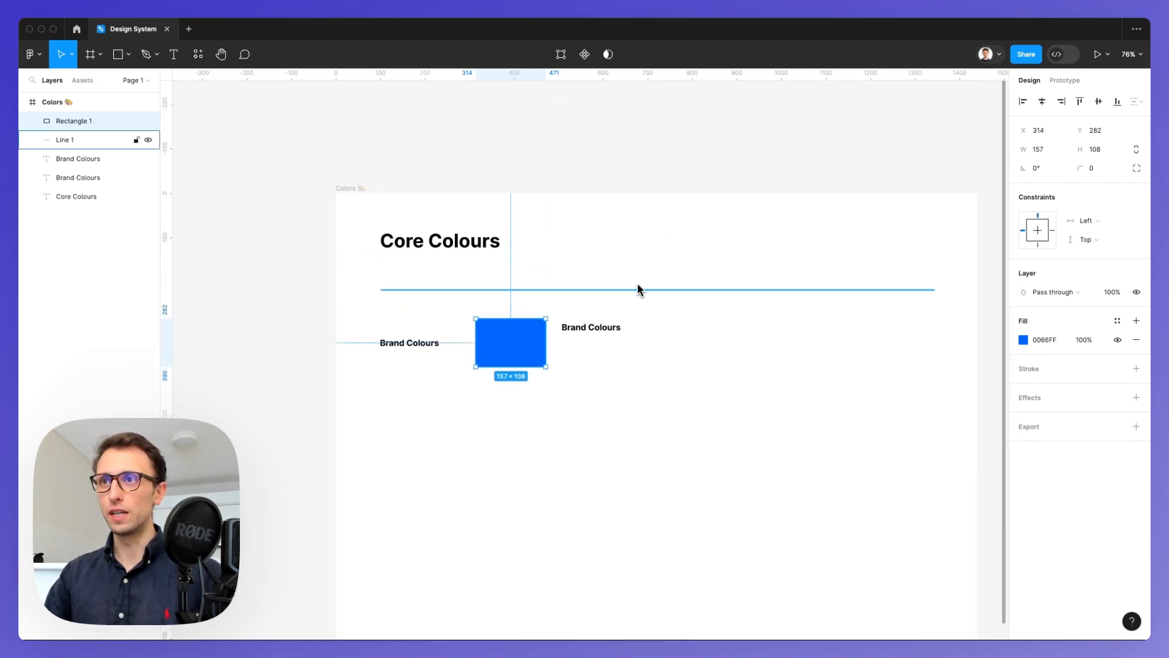
scroll(616, 301, down, 1)
scroll(615, 301, right, 1)
- Move the copied label beside the rectangle to X 502, Y 302 and set its font size to 15
click(551, 300)
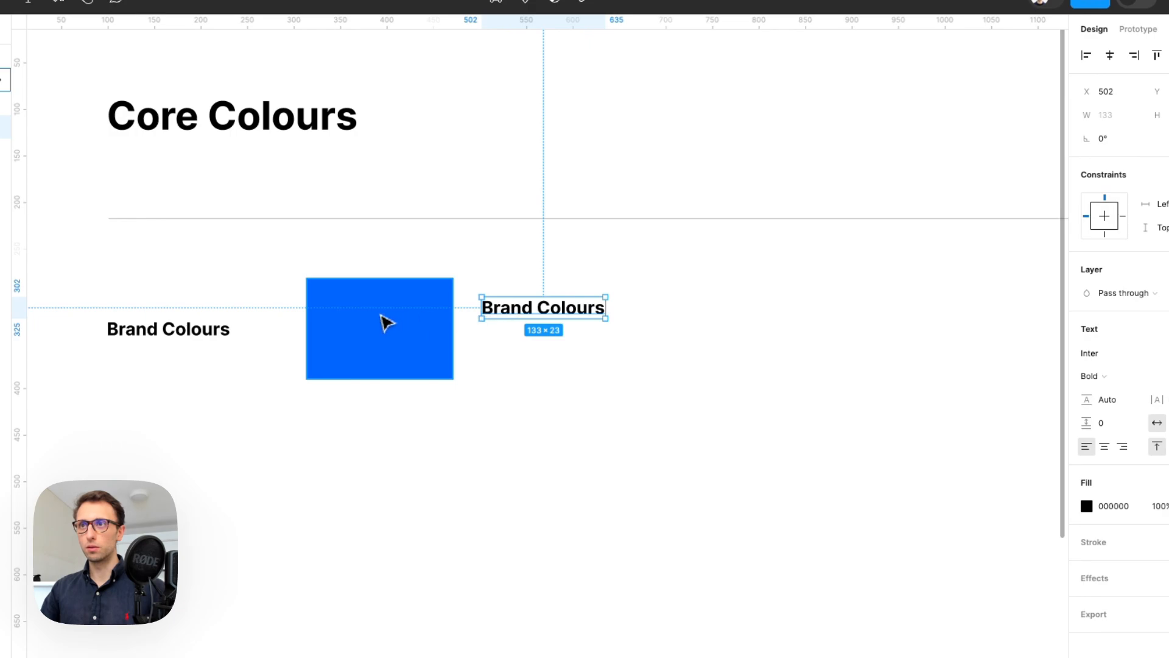
click(386, 321)
click(536, 321)
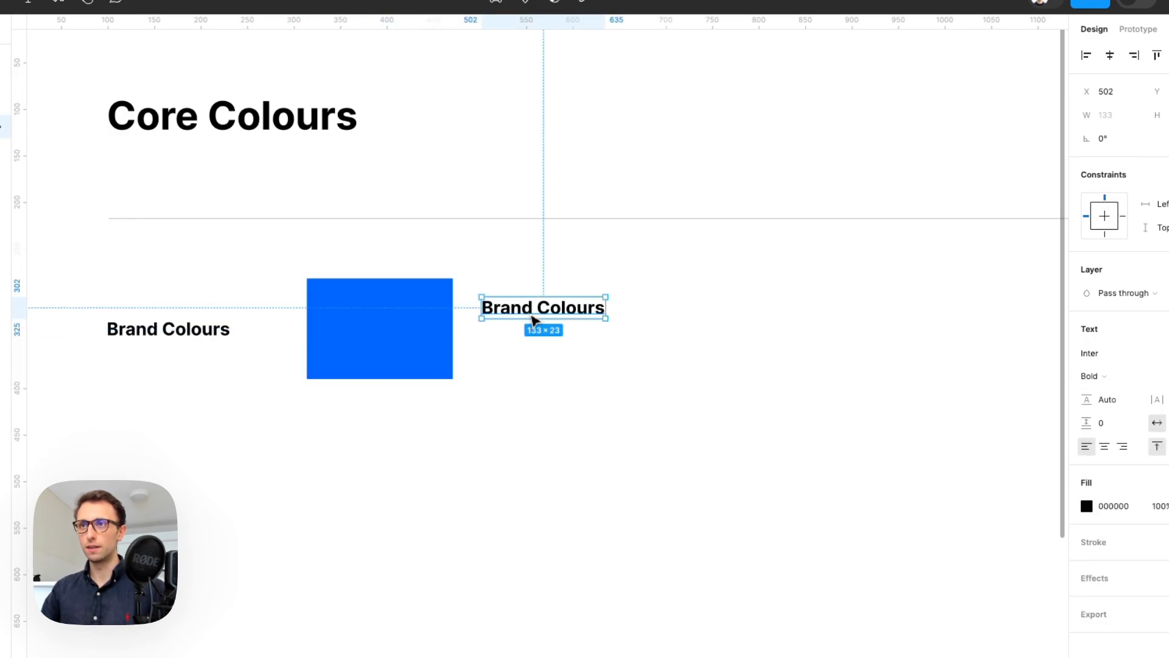
double_click(534, 323)
click(1112, 373)
key(shift+Down)
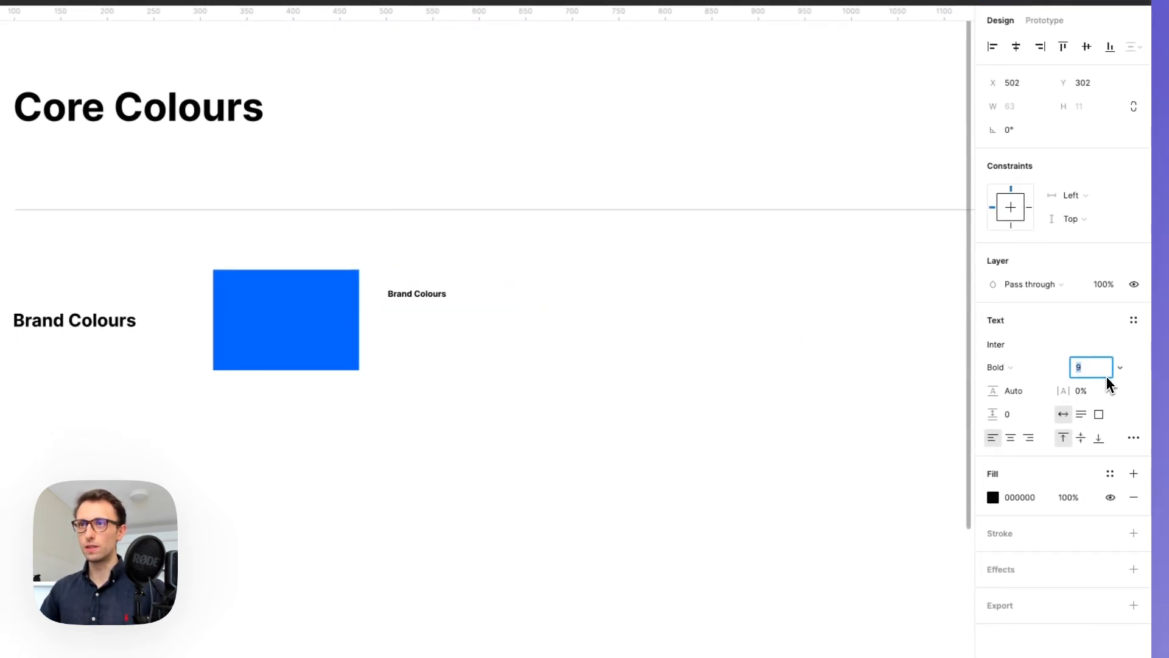
key(Up)
key(Up)
key(Up)
key(Up)
key(Up)
key(Up)
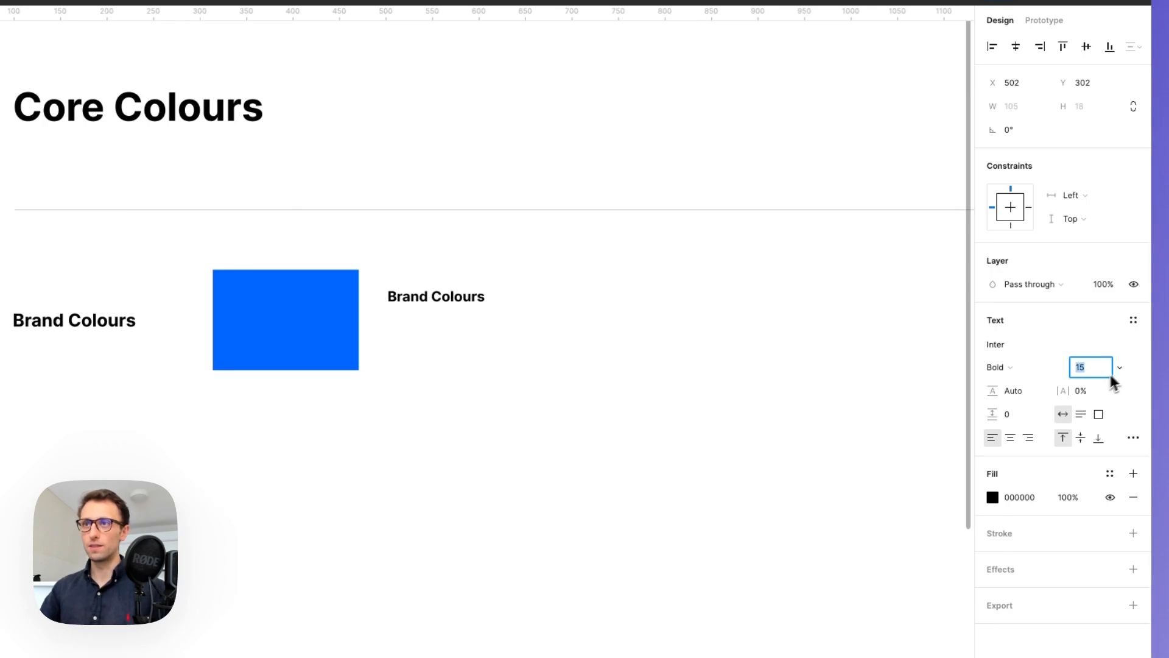
- Change the copied label's text to "Primary Blue"
click(486, 297)
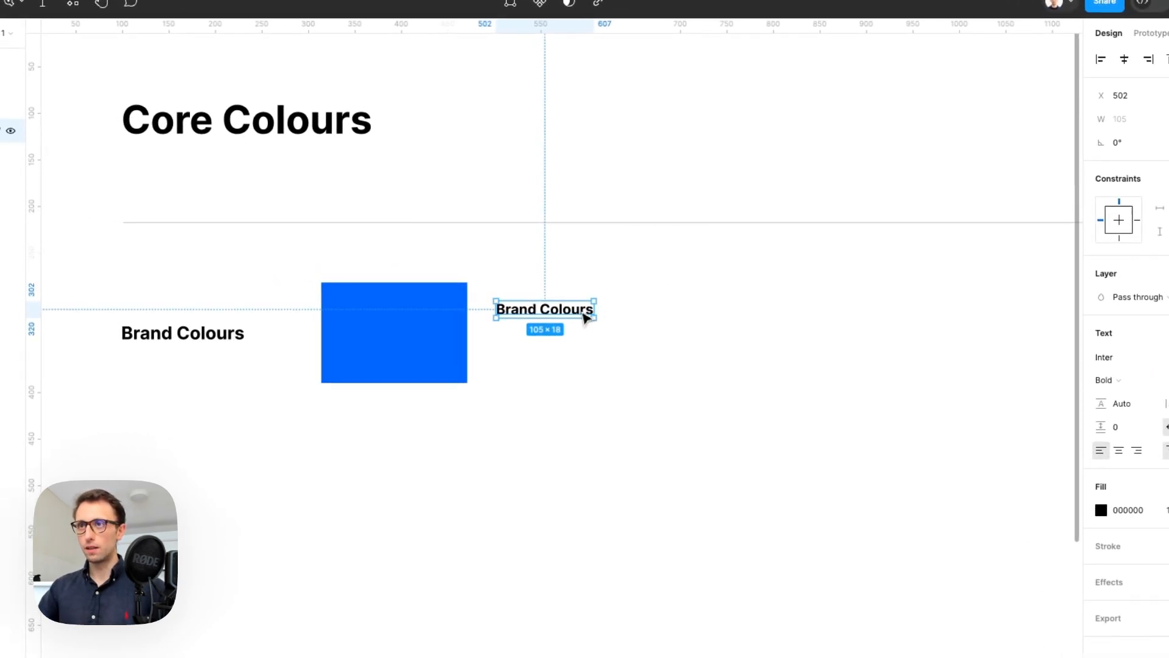
key(Return)
text(Primary Blue)
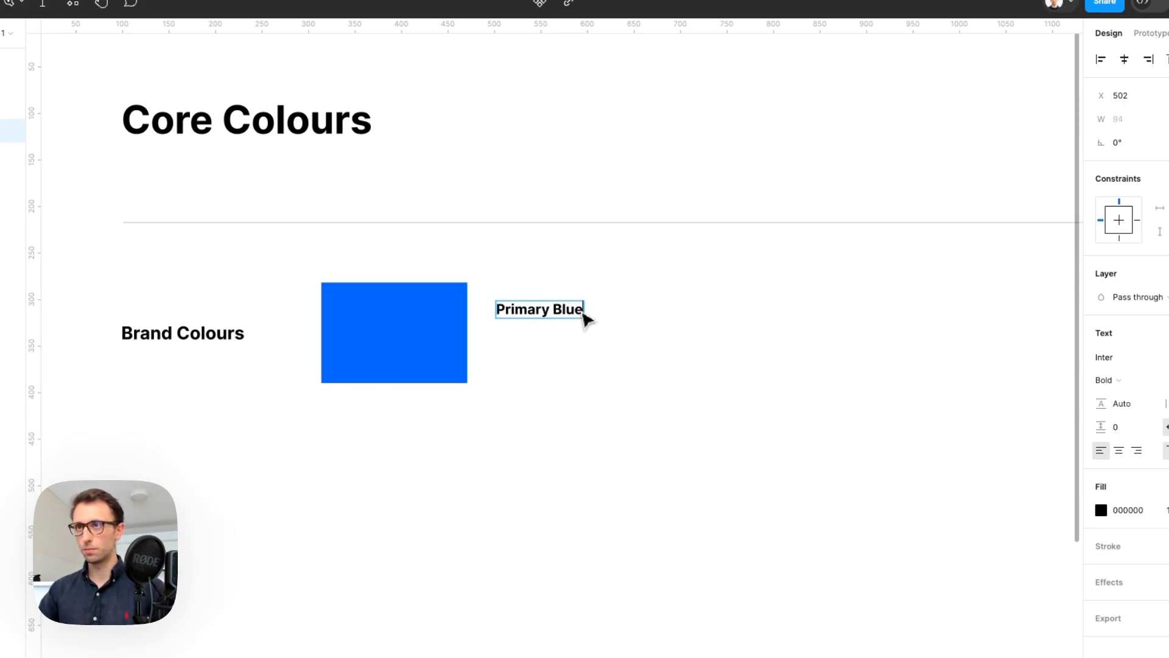
click(628, 317)
- Duplicate the Primary Blue label directly beneath itself as a two-line caption, and reduce the blue rectangle's height to 92
drag(521, 312, 569, 326)
shift+click(540, 313)
click(466, 318)
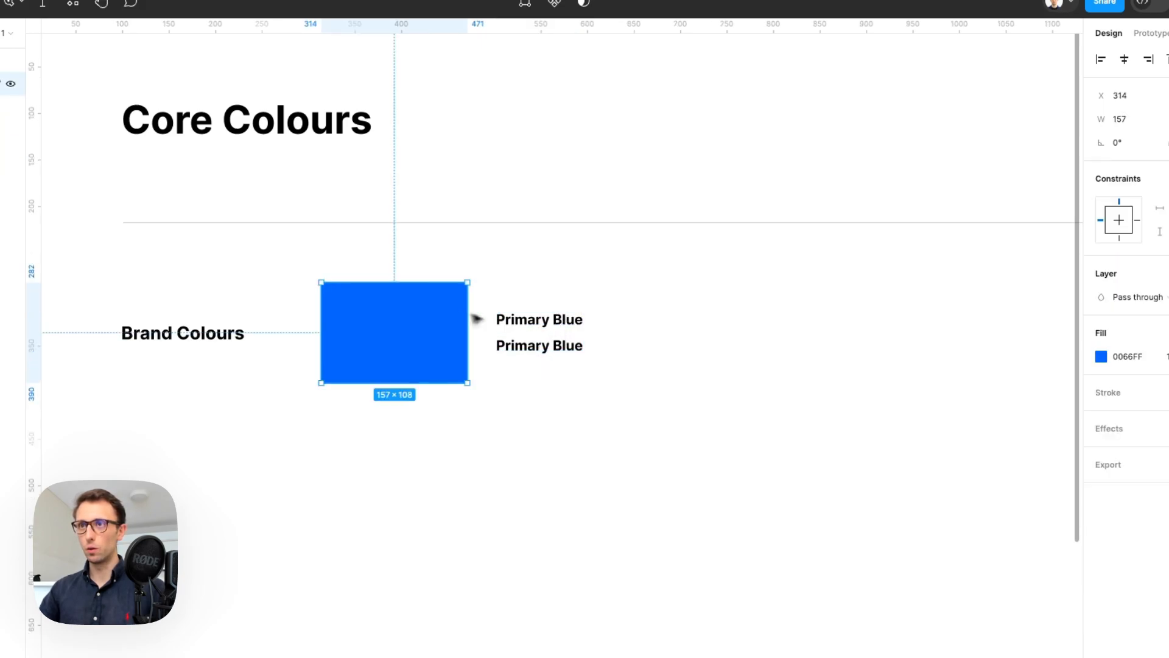
drag(429, 288, 429, 291)
- Examine the blue rectangle's fill colour in the RGB and CSS formats, and return the colour format to Hex
click(540, 348)
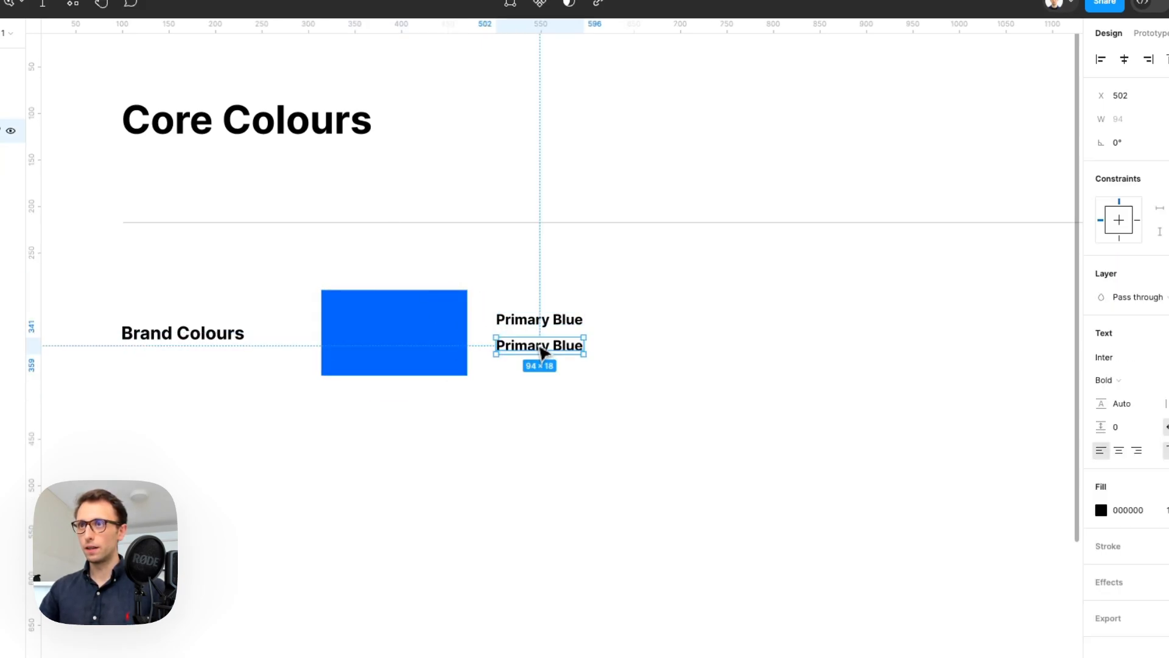
click(378, 347)
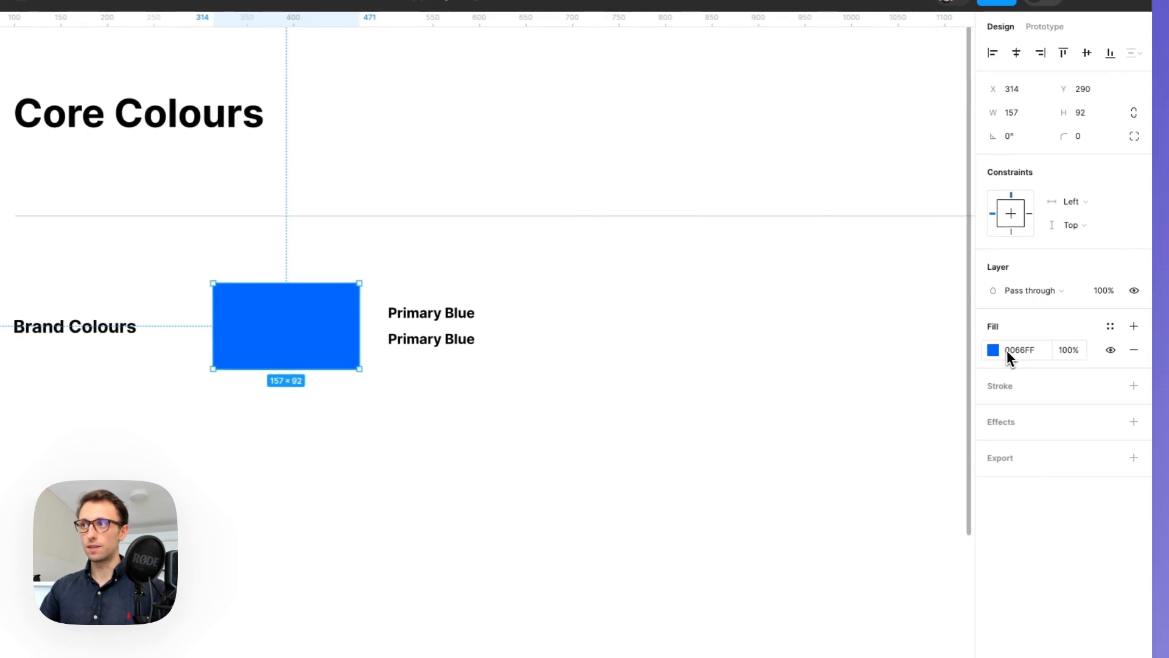
click(998, 350)
drag(795, 240, 741, 186)
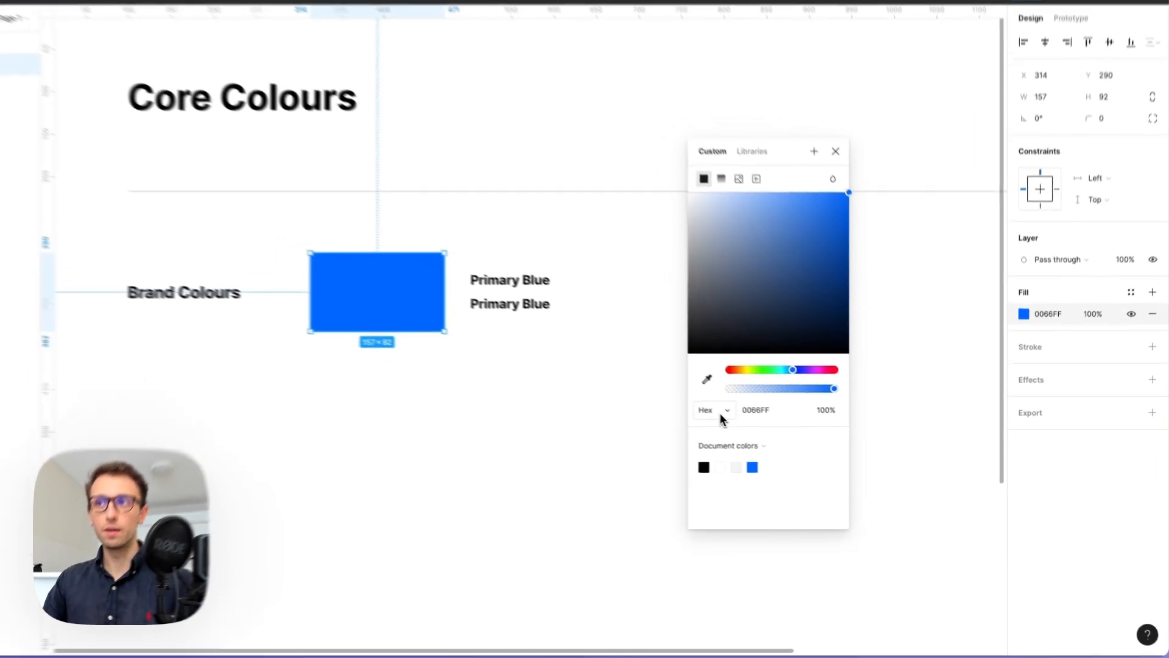
click(755, 424)
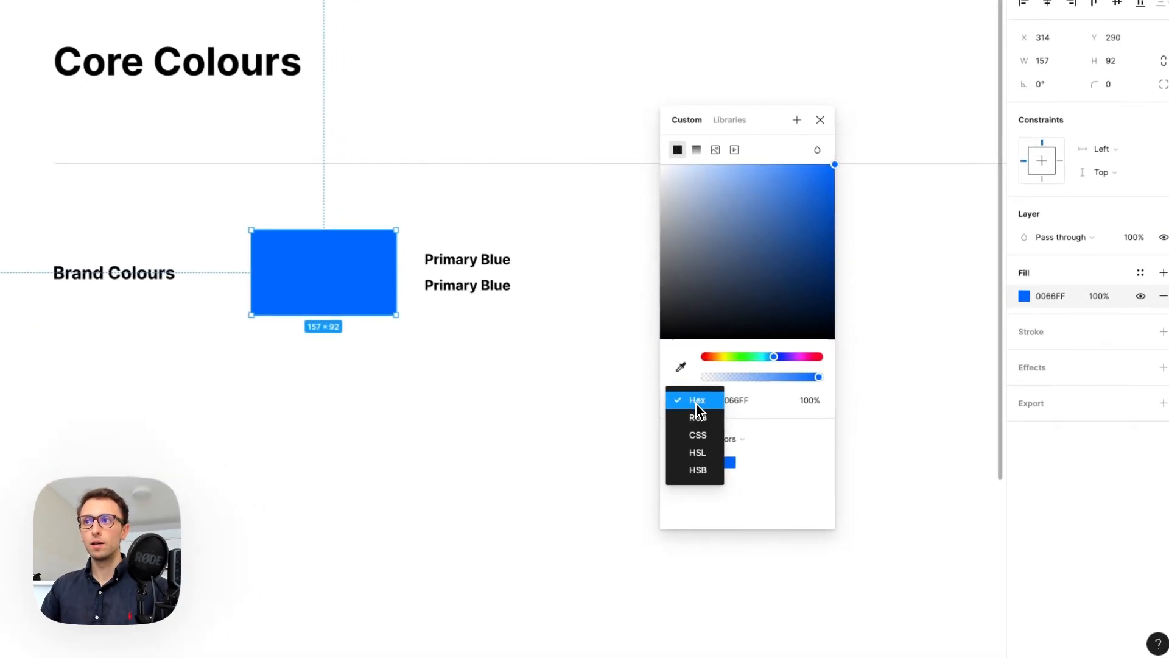
click(697, 417)
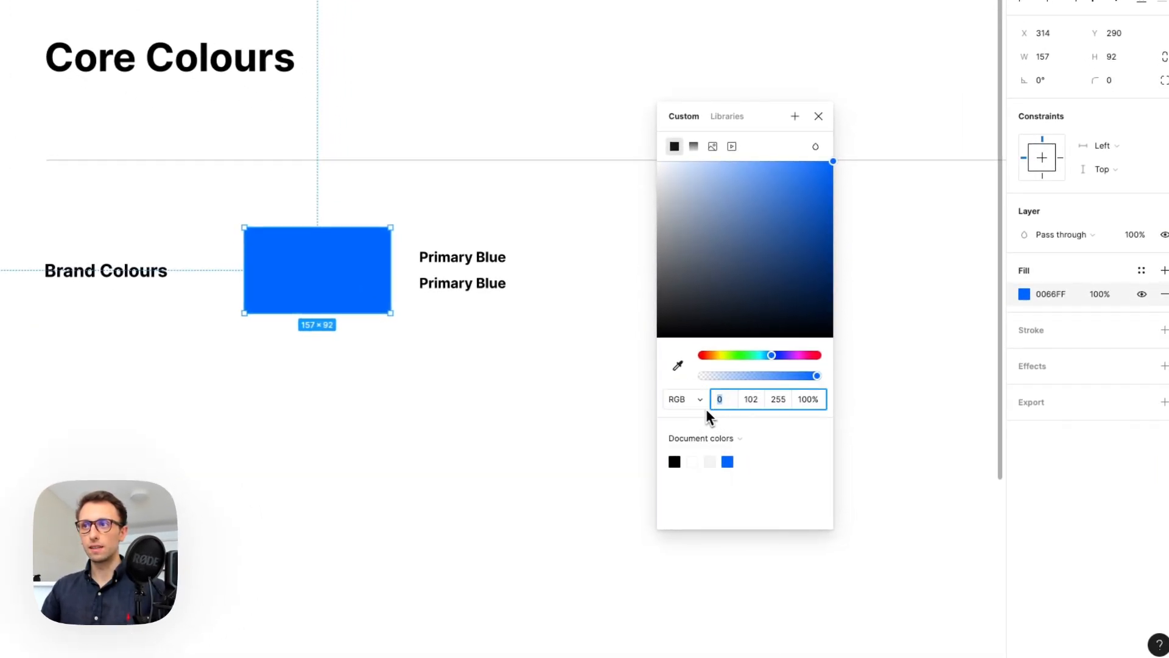
click(694, 401)
click(728, 385)
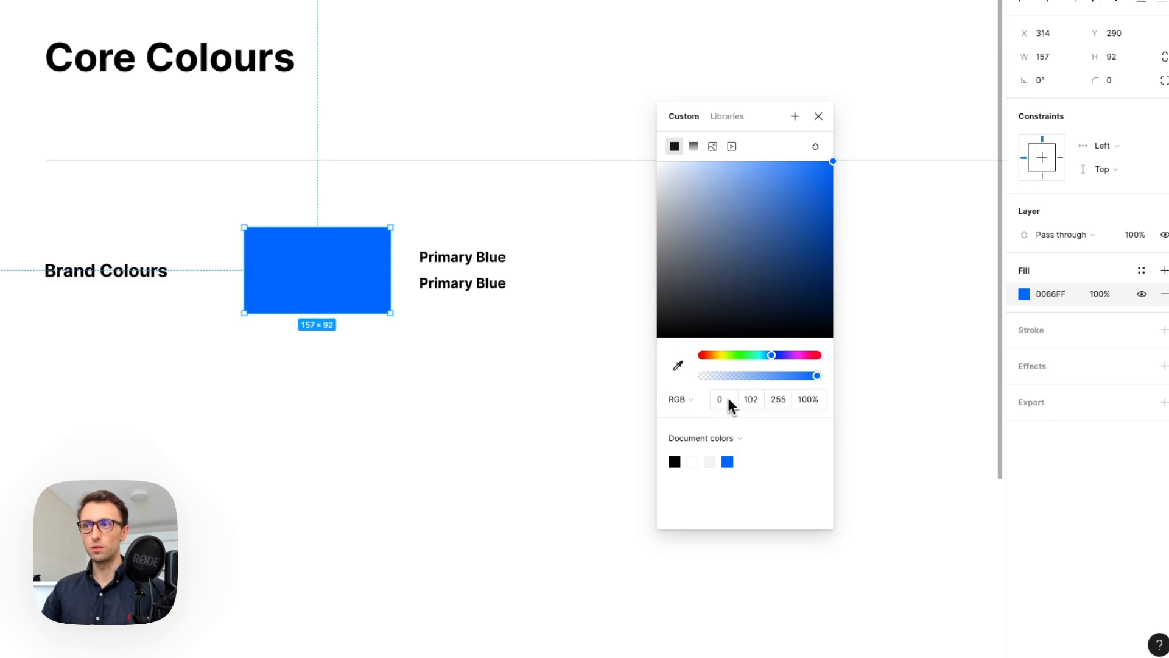
click(697, 402)
click(692, 417)
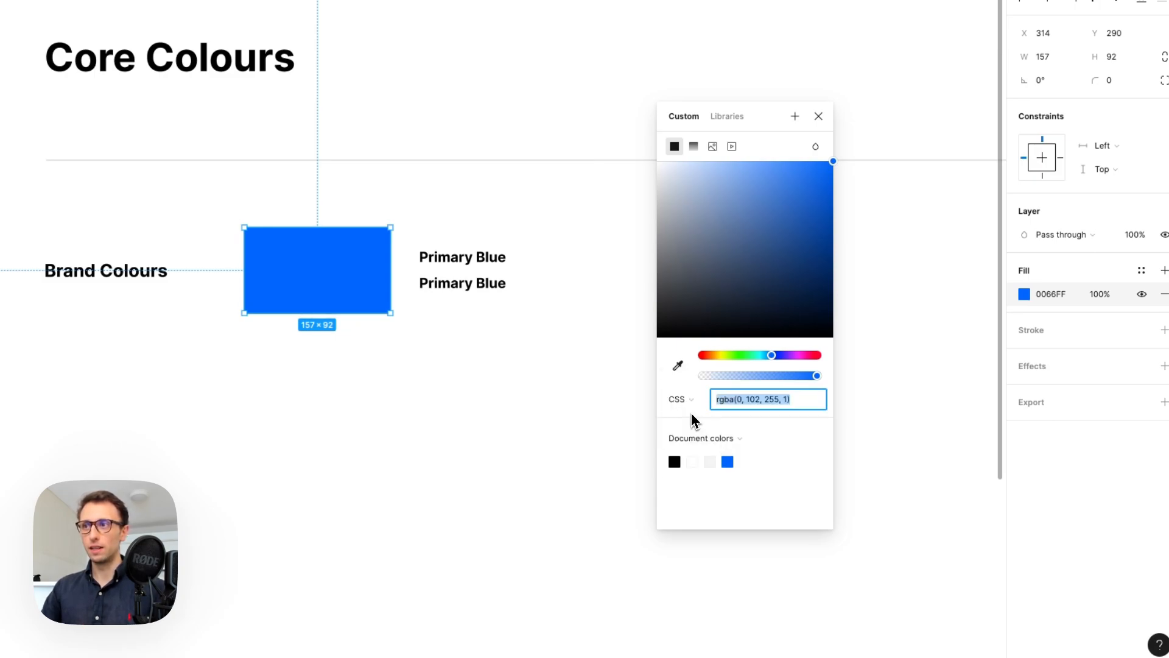
click(696, 404)
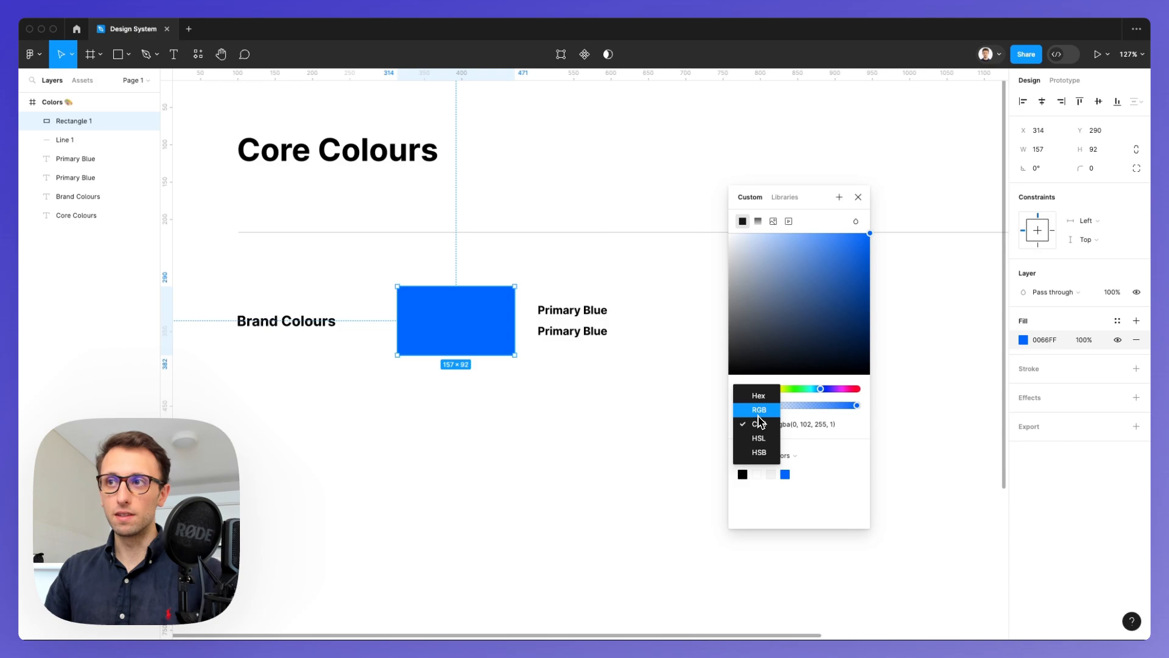
click(759, 395)
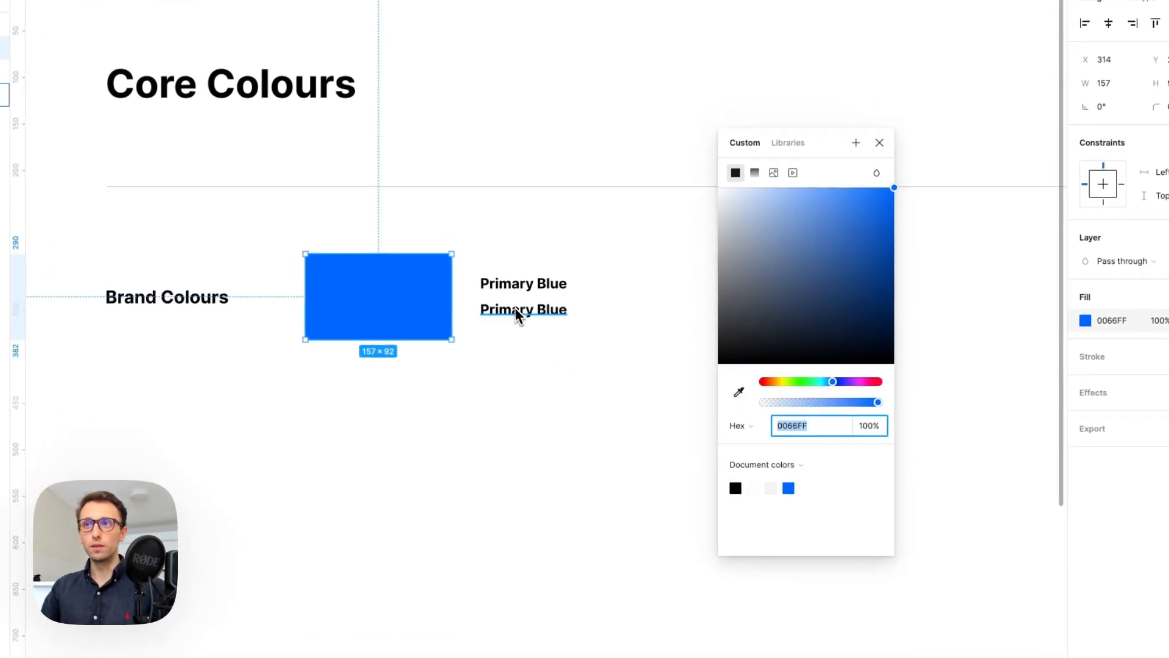
- Copy the rectangle's hex colour code and replace the lower Primary Blue label's text with "#0066FF"
key(super+c)
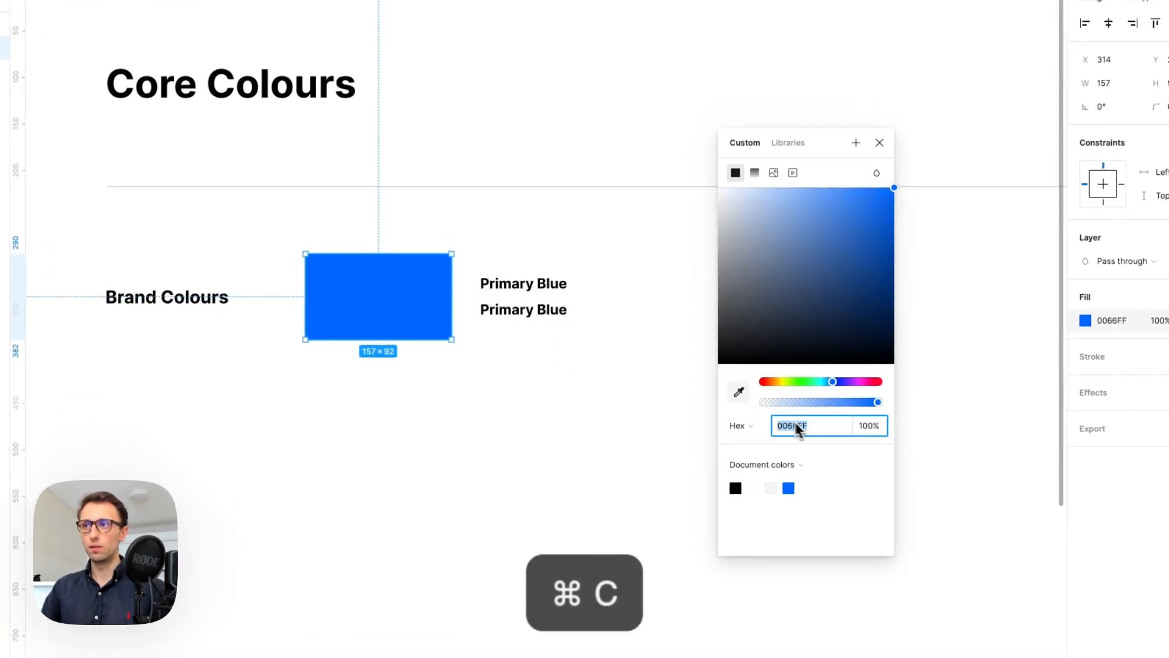
click(570, 308)
double_click(535, 312)
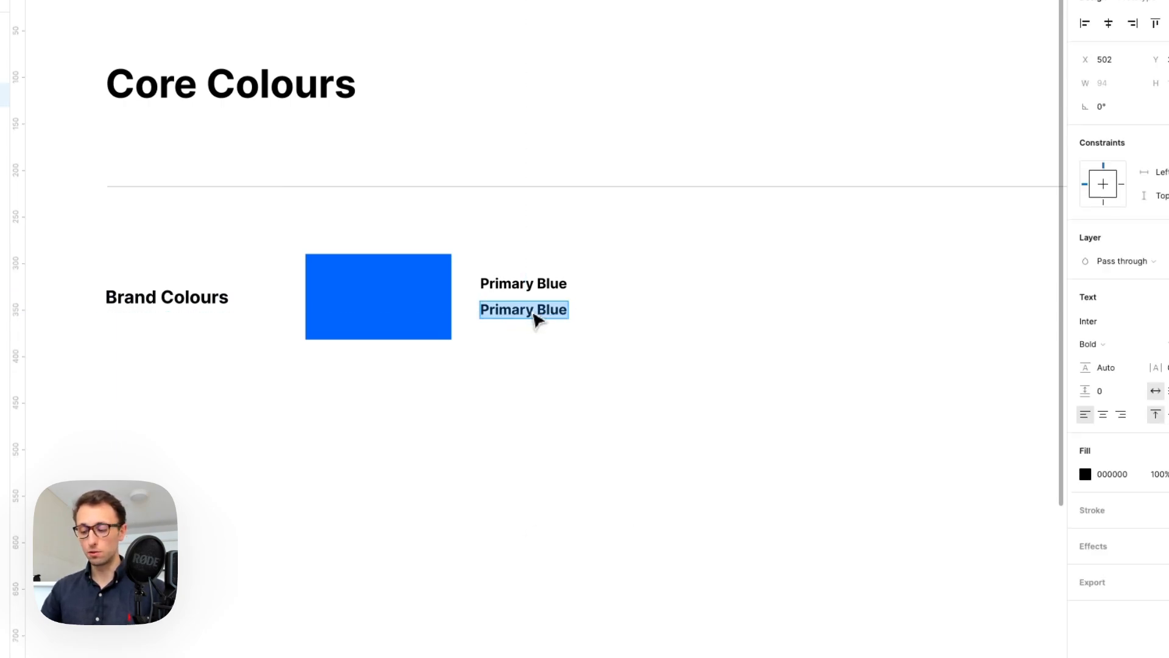
text(#)
key(super+v)
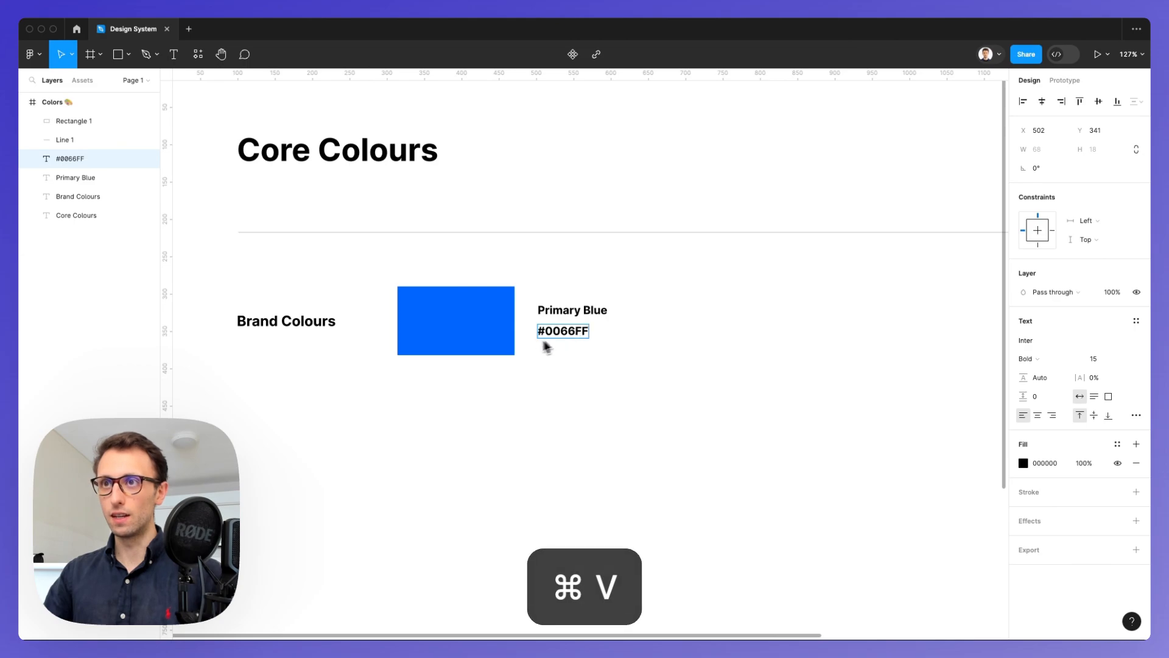
key(Escape)
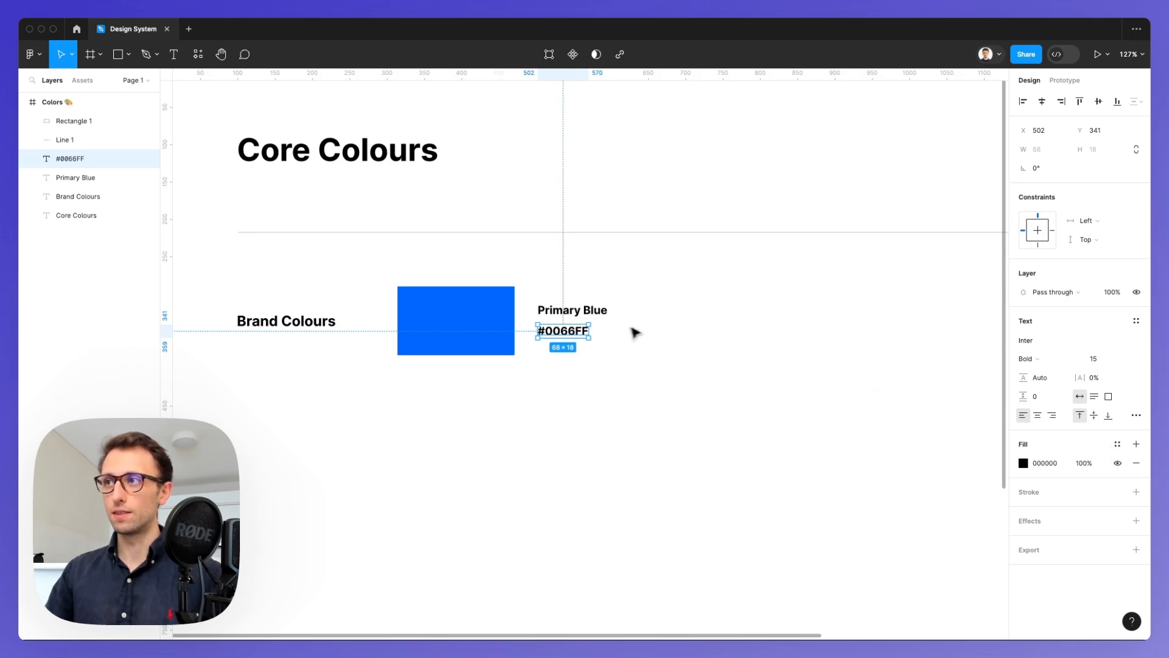
- Set the #0066FF label's font weight to Medium
click(1030, 359)
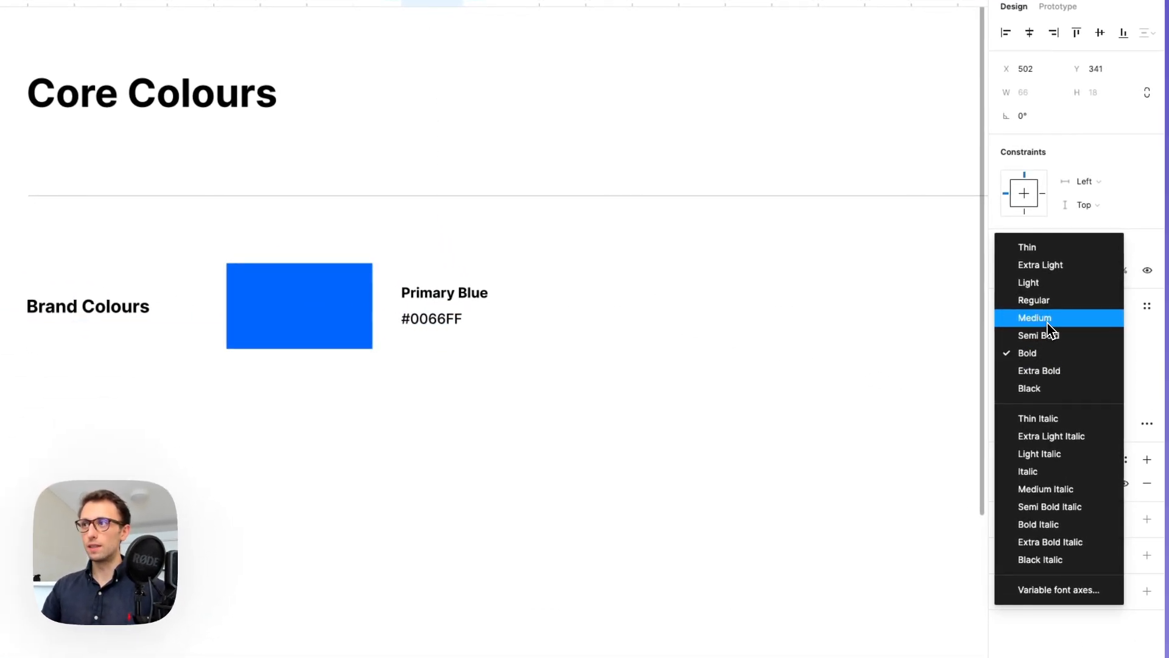
click(1048, 322)
click(595, 378)
- Duplicate the blue rectangle and resize the copy to about 144 × 92, directly adjoining the original's right edge
click(330, 279)
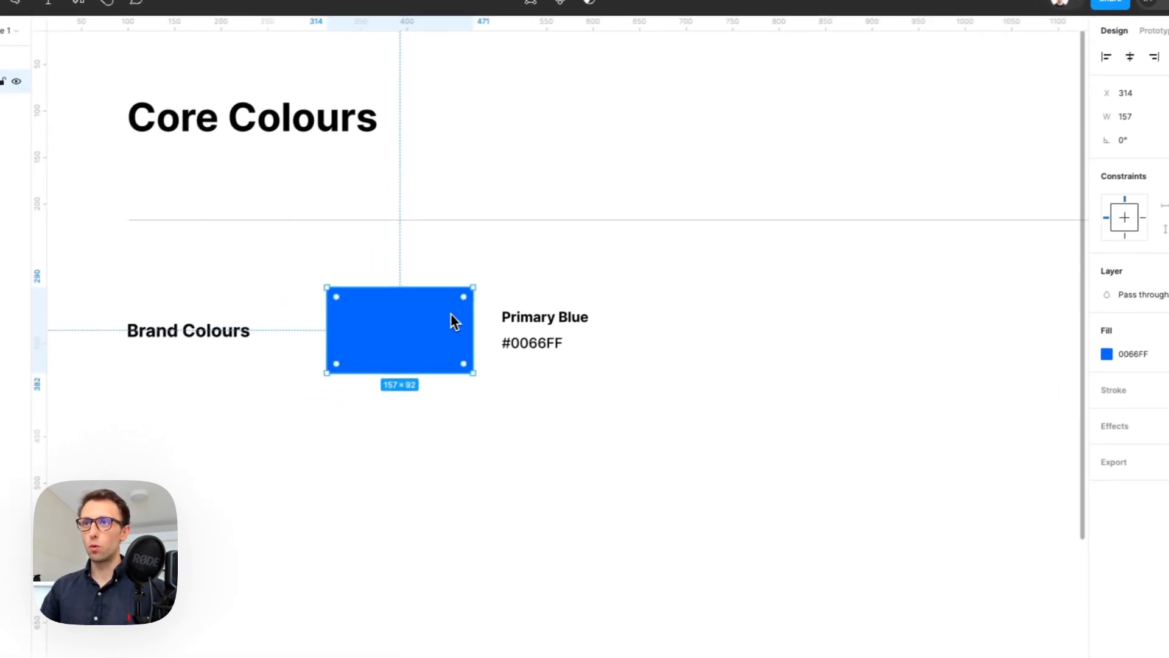
key(super+c)
key(super+v)
drag(327, 307, 613, 319)
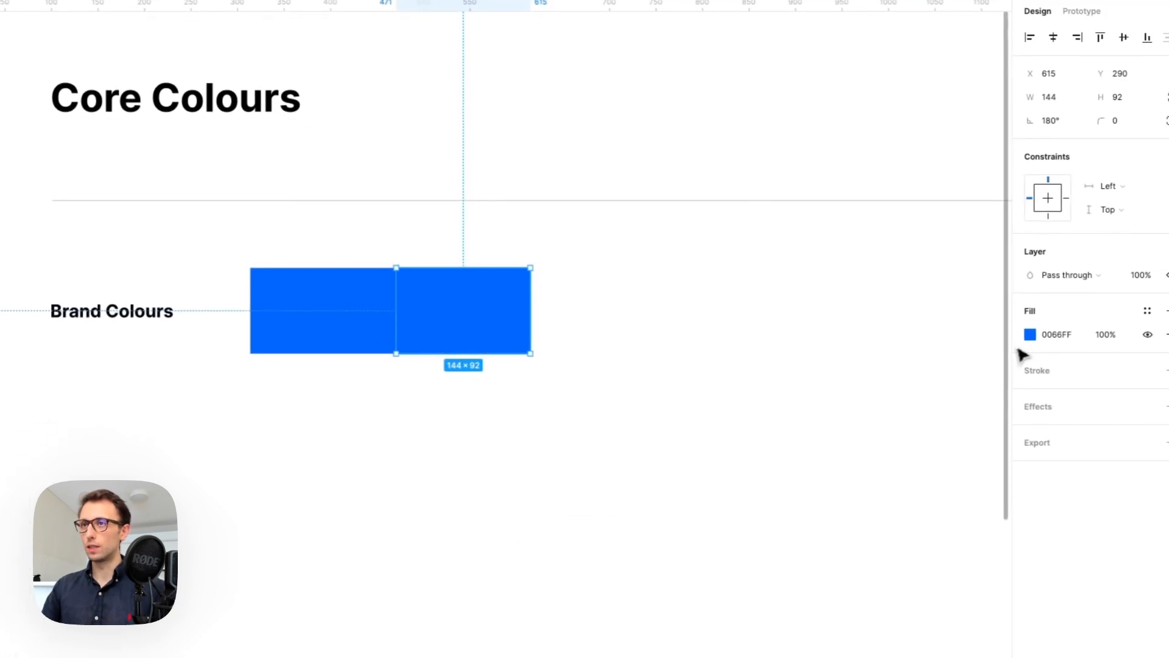
- Undo the rectangle copy's resize and stack the Primary Blue and #0066FF labels in a vertical auto layout
key(super+z)
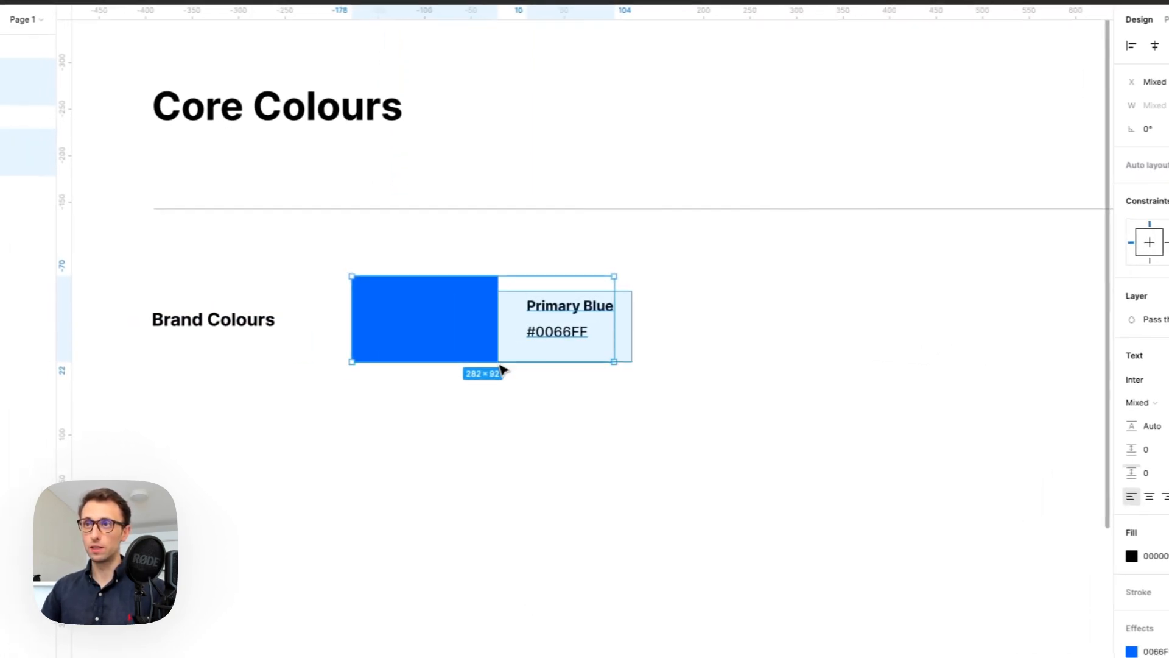
drag(501, 368, 529, 355)
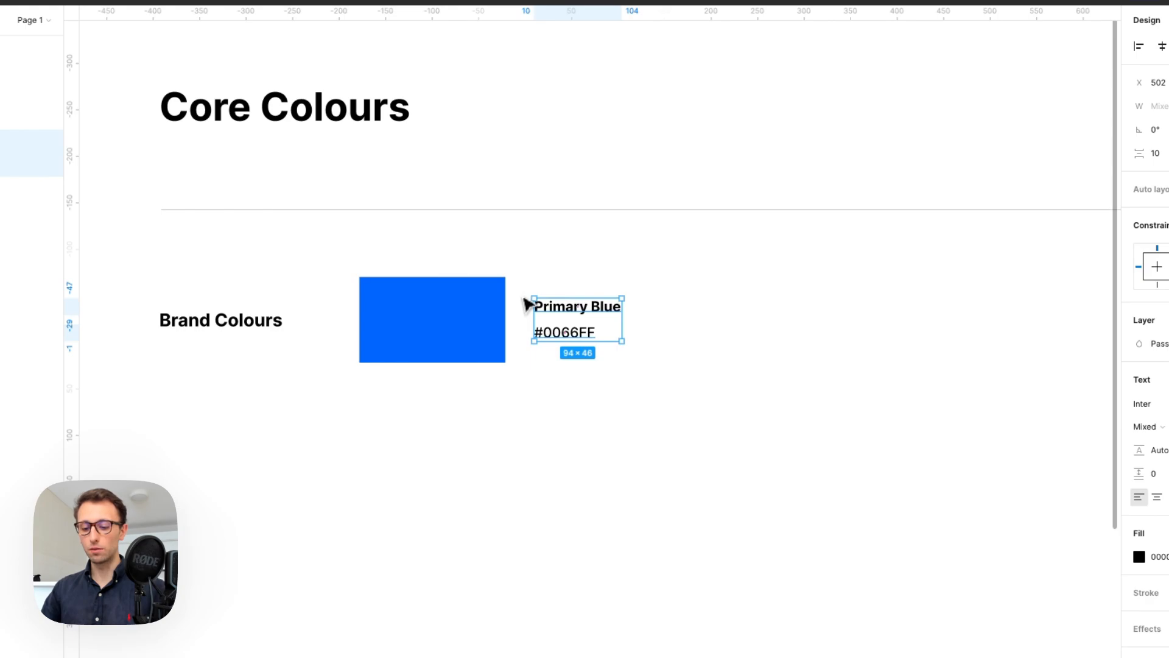
key(shift+a)
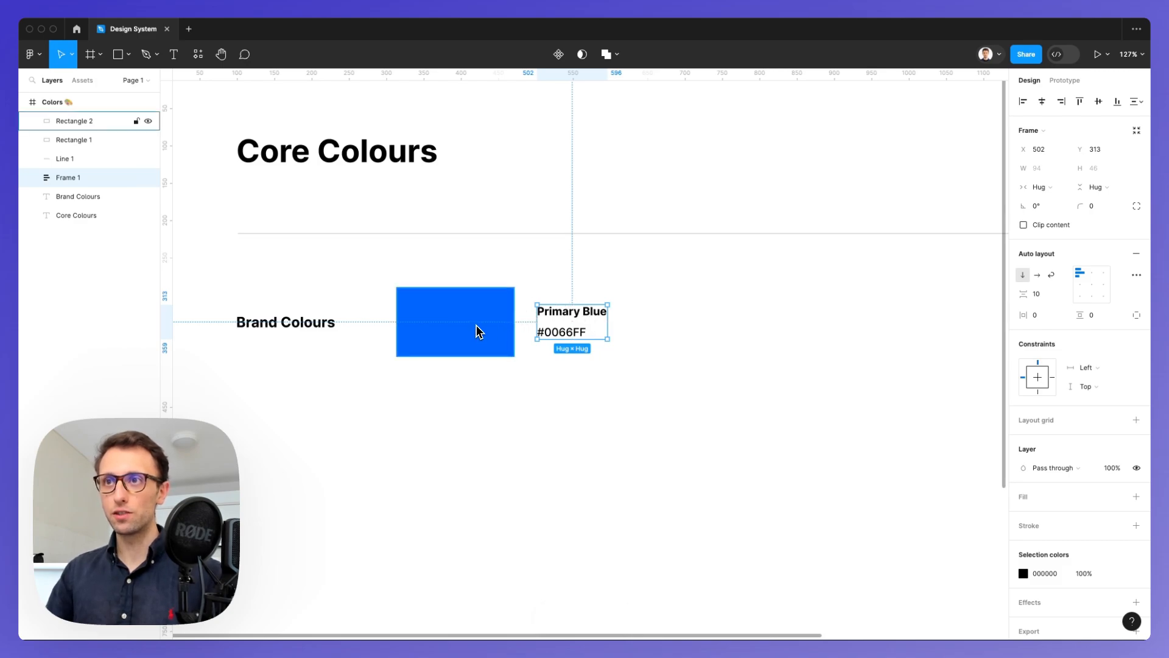
- Combine the upper blue rectangle and the label stack into a horizontal auto layout swatch
shift+click(446, 319)
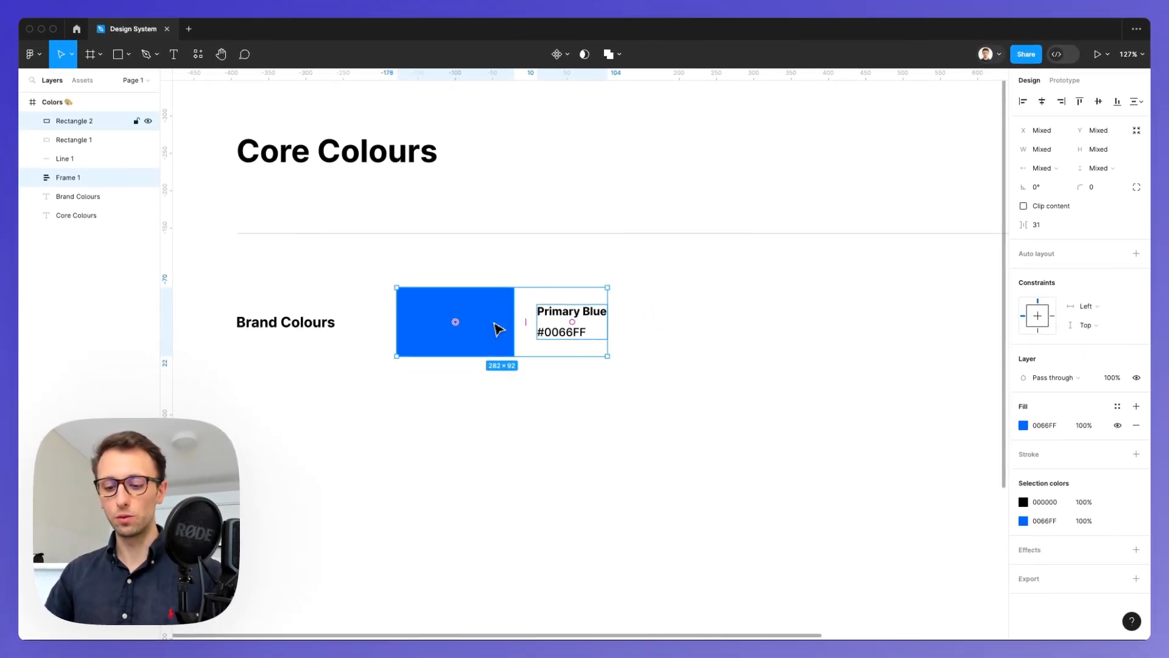
key(shift+a)
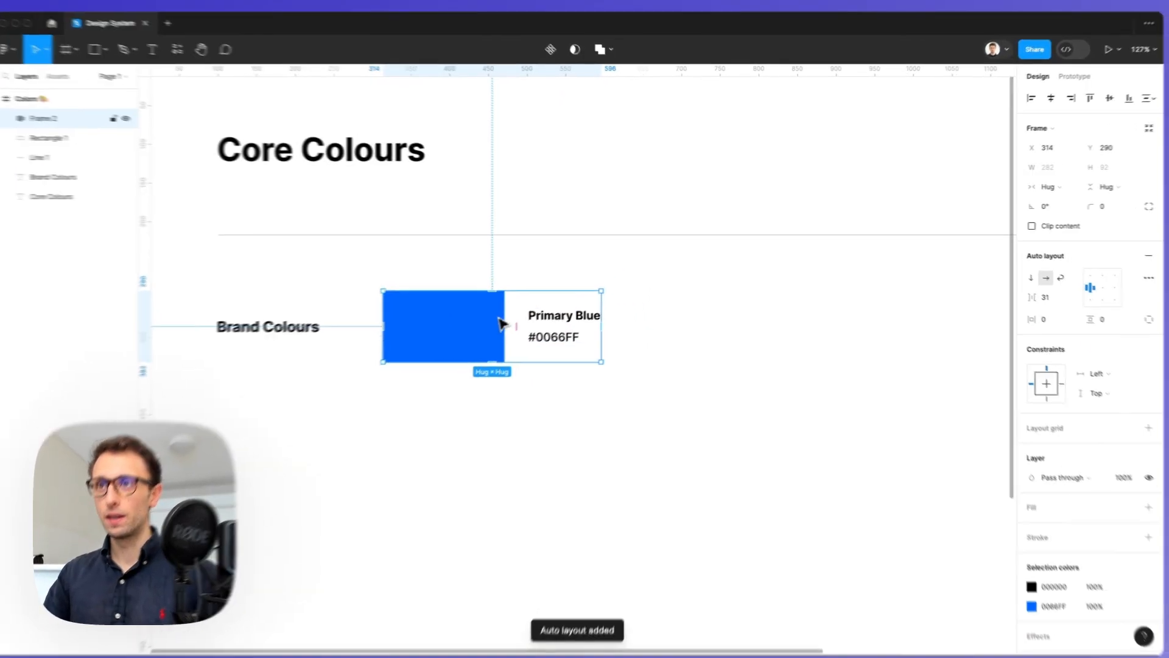
- Try narrowing the swatch's nested blue rectangle to 120 × 92, and undo the resize
double_click(410, 347)
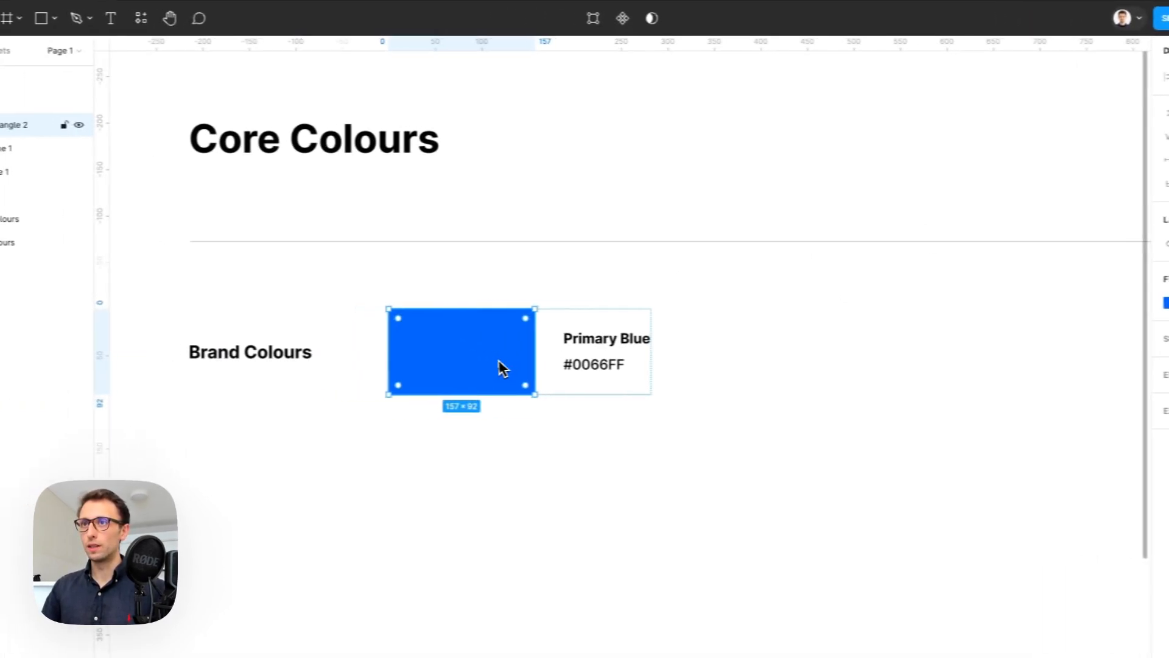
click(611, 304)
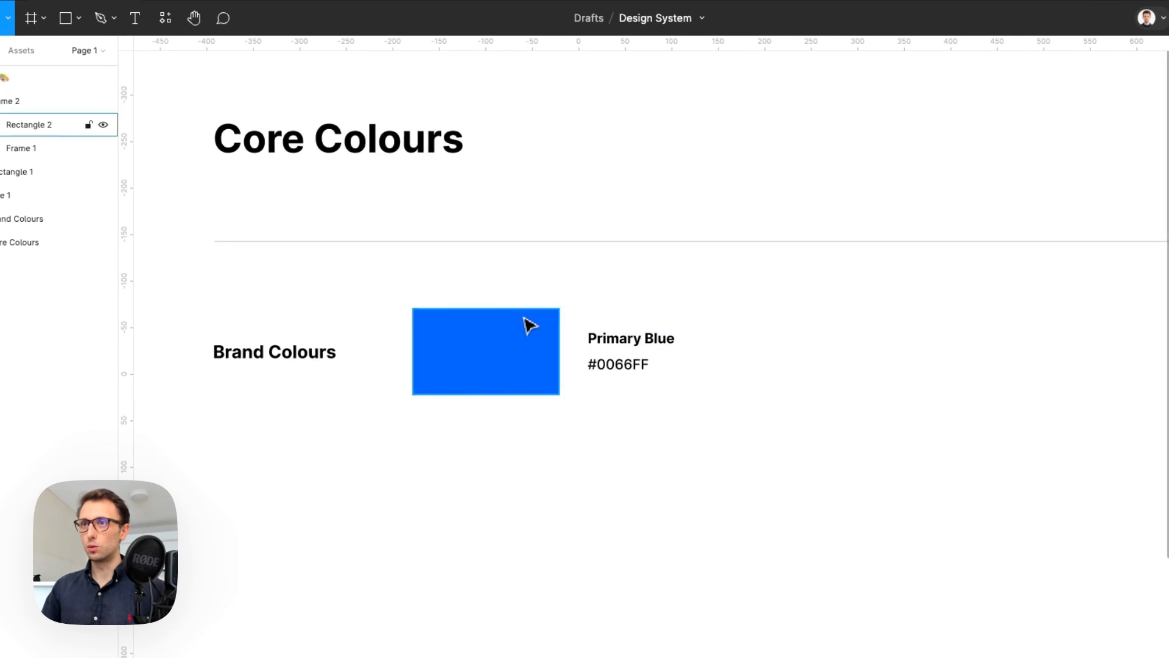
super+click(500, 319)
click(691, 315)
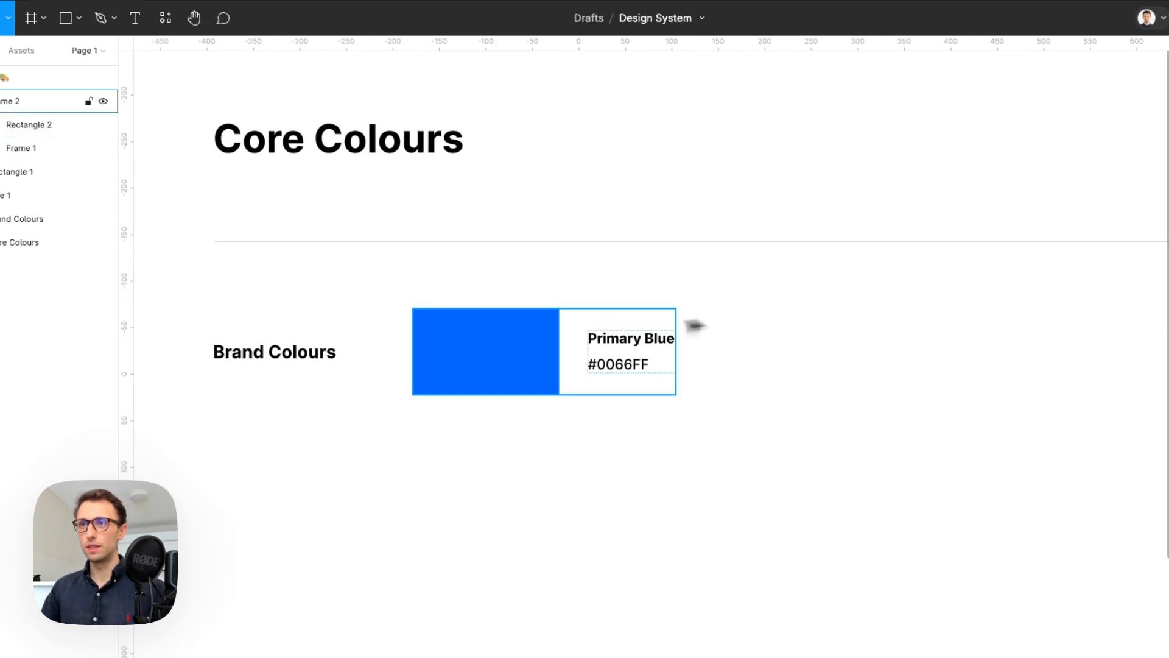
super+click(521, 335)
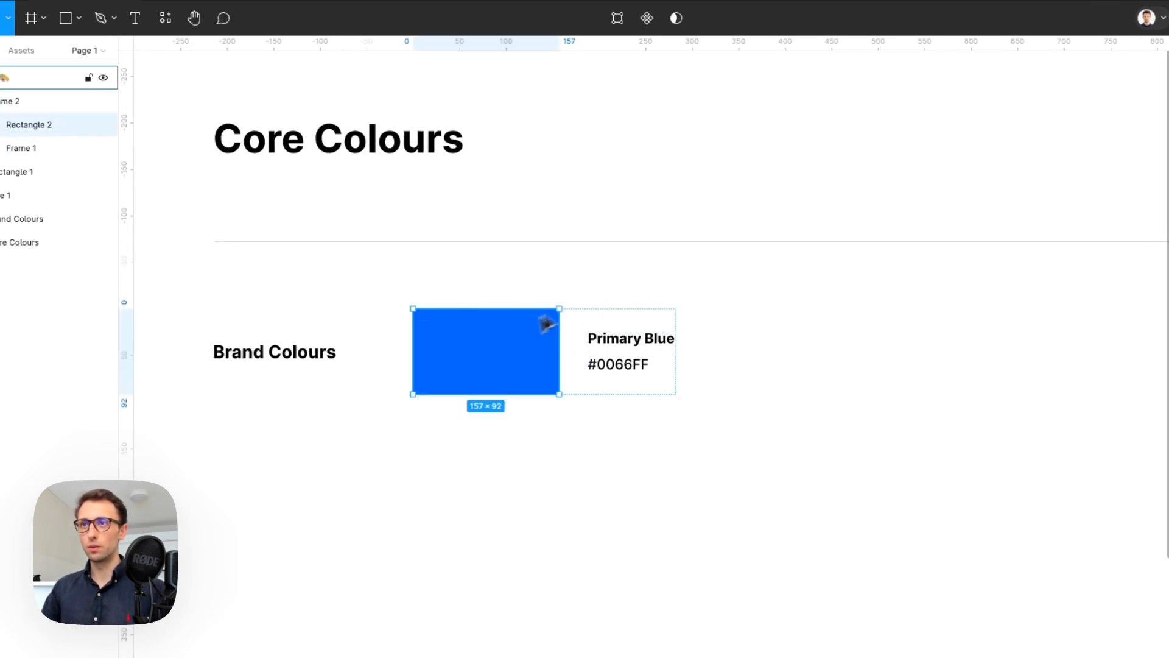
scroll(707, 359, down, 3)
click(706, 359)
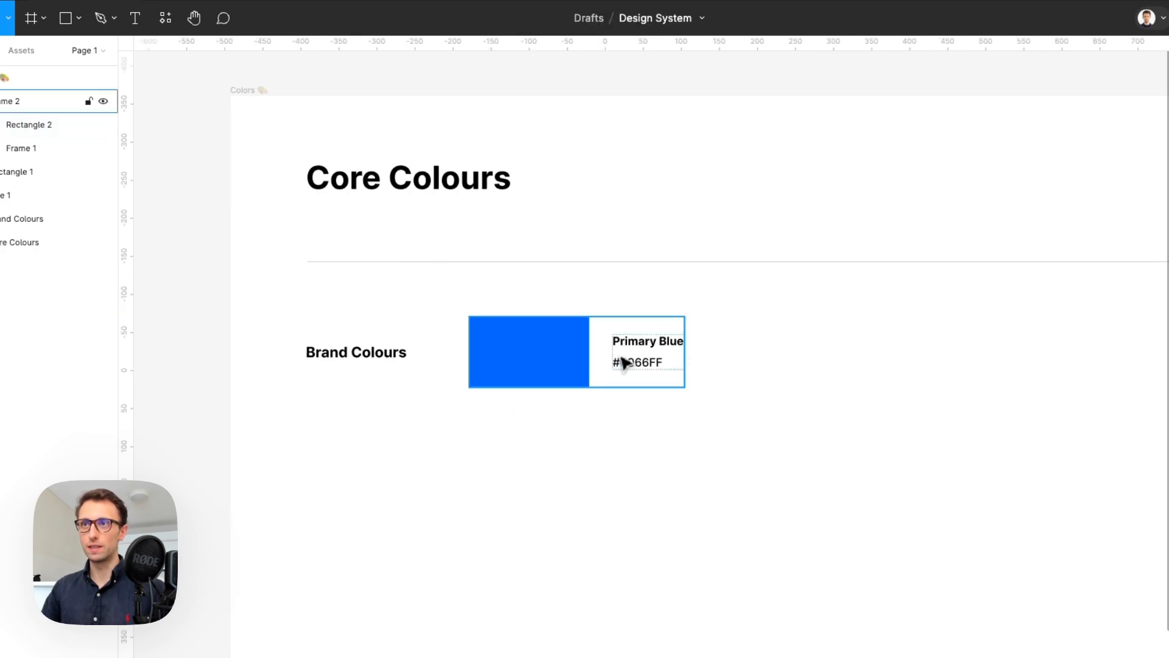
super+click(579, 356)
drag(589, 345, 562, 345)
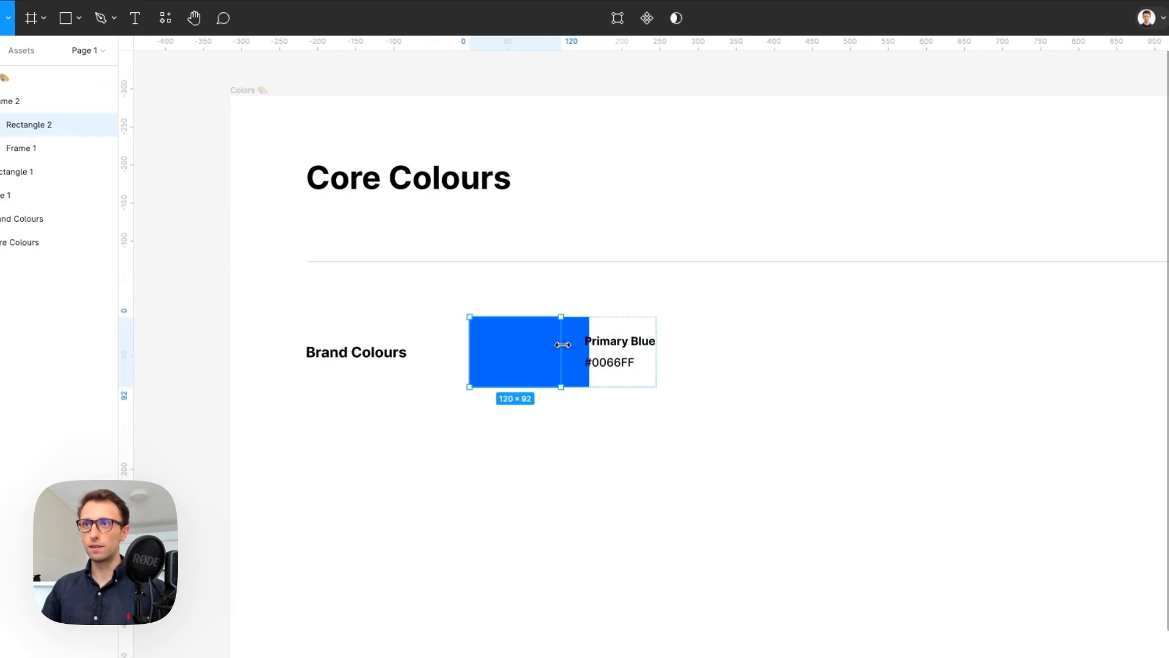
key(super+z)
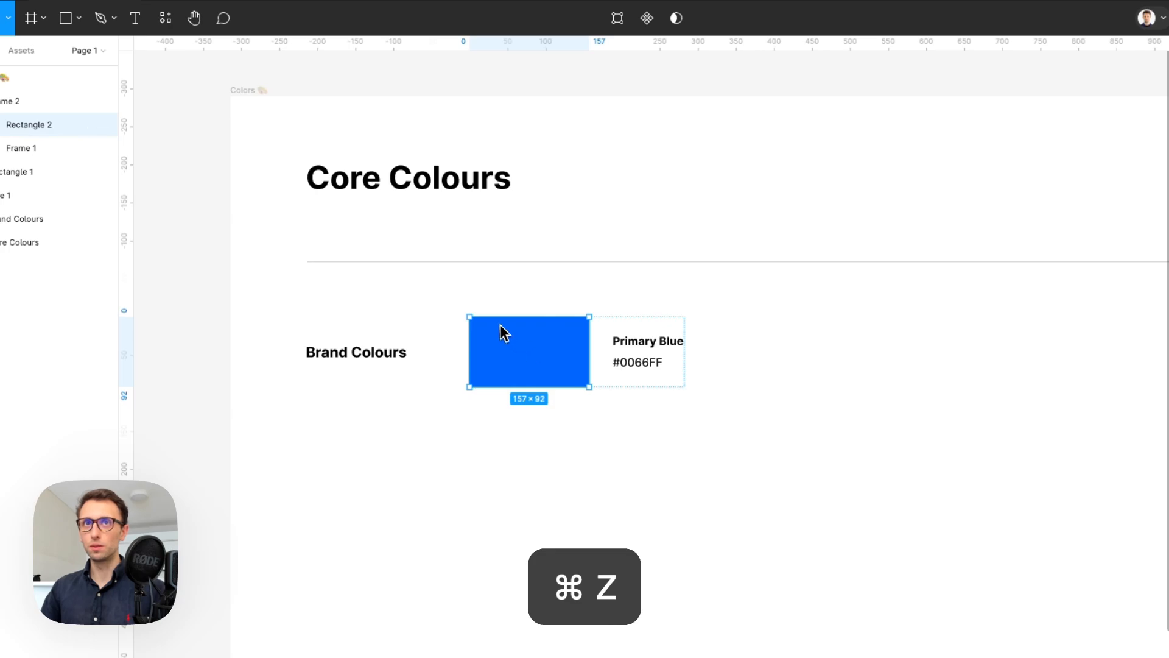
- Narrow the swatch's blue rectangle to 107 × 92 by shifting its right-hand vector points, and the rectangle behind it to about 116 wide
double_click(530, 350)
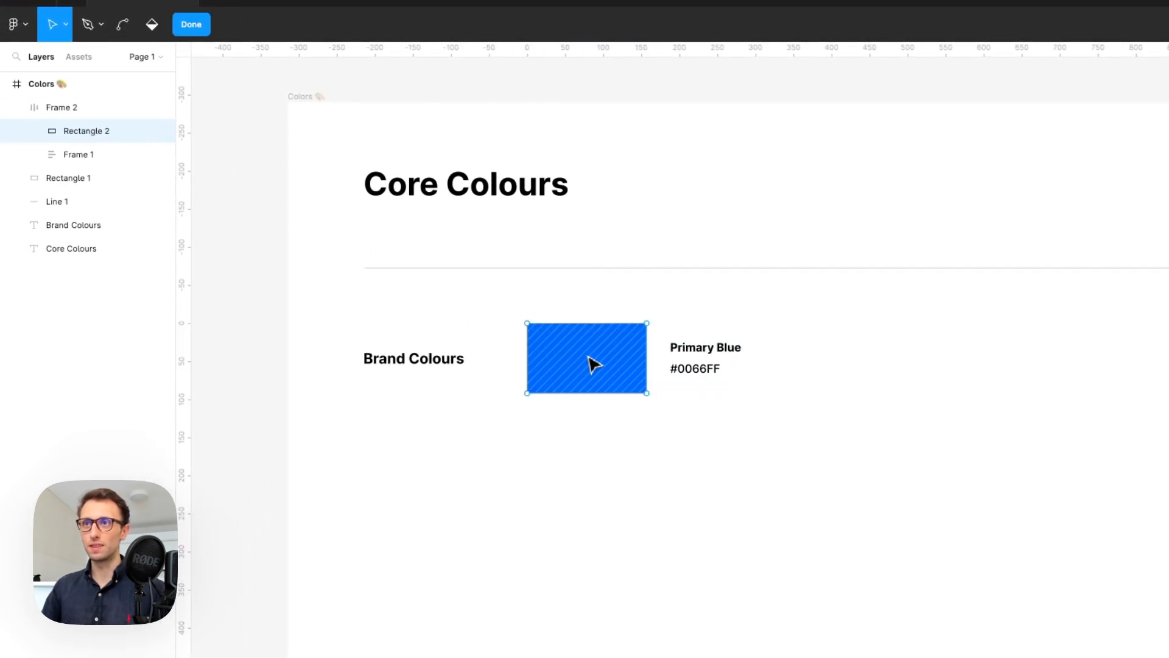
drag(633, 308, 683, 423)
key(shift+Left)
key(shift+Left)
key(shift+Left)
key(shift+Left)
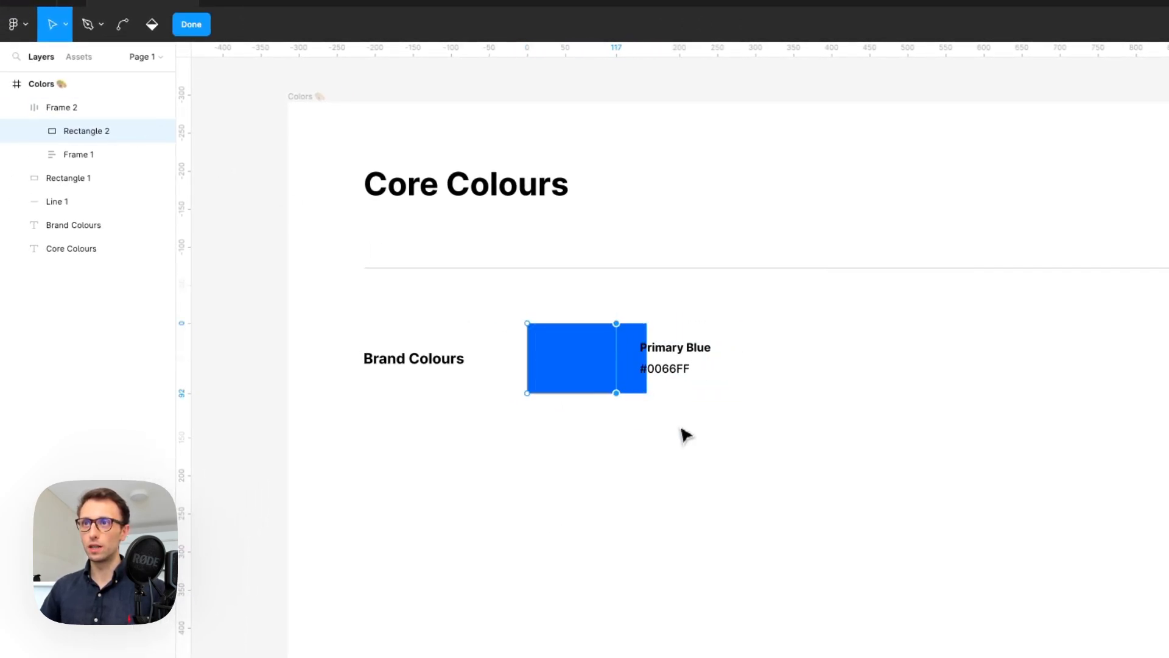
key(shift+Left)
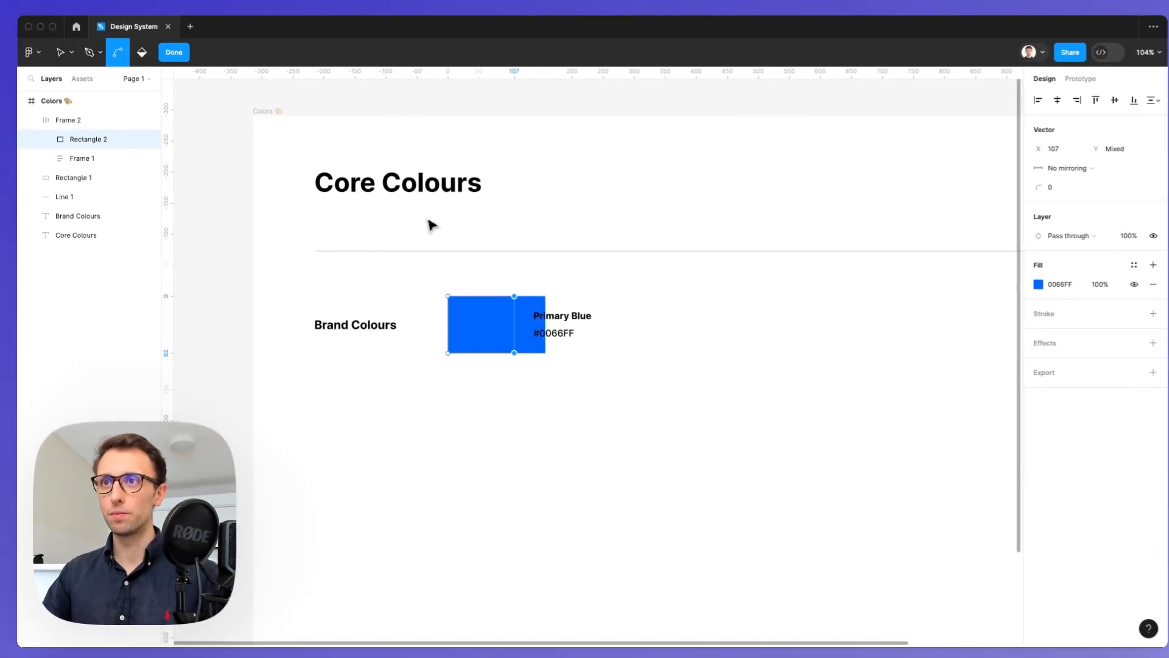
key(Escape)
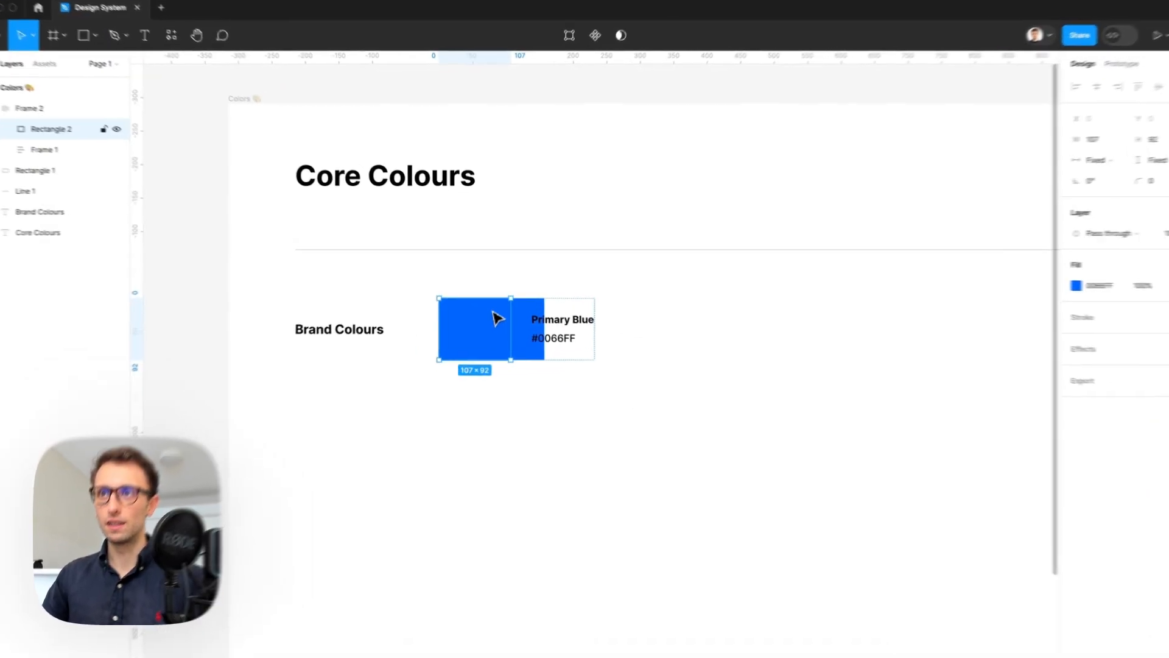
drag(556, 330, 521, 322)
click(583, 286)
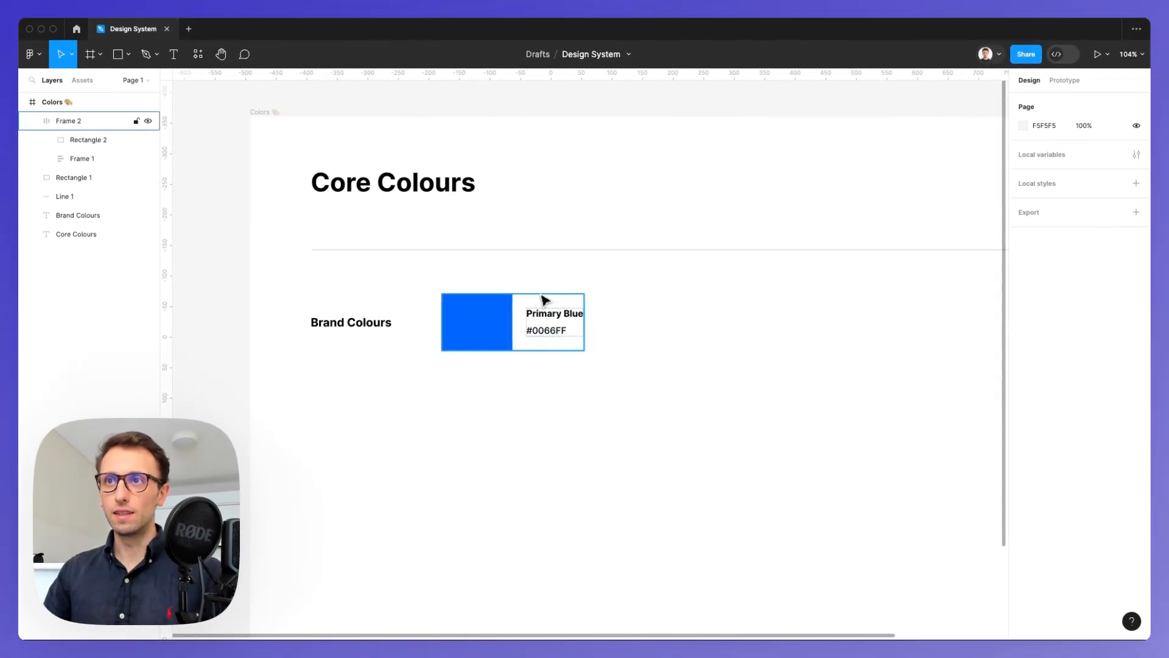
- Duplicate the Primary Blue swatch twice in the Brand Colours row, placing the copies at X 604 and X 894
click(482, 322)
drag(482, 323, 678, 325)
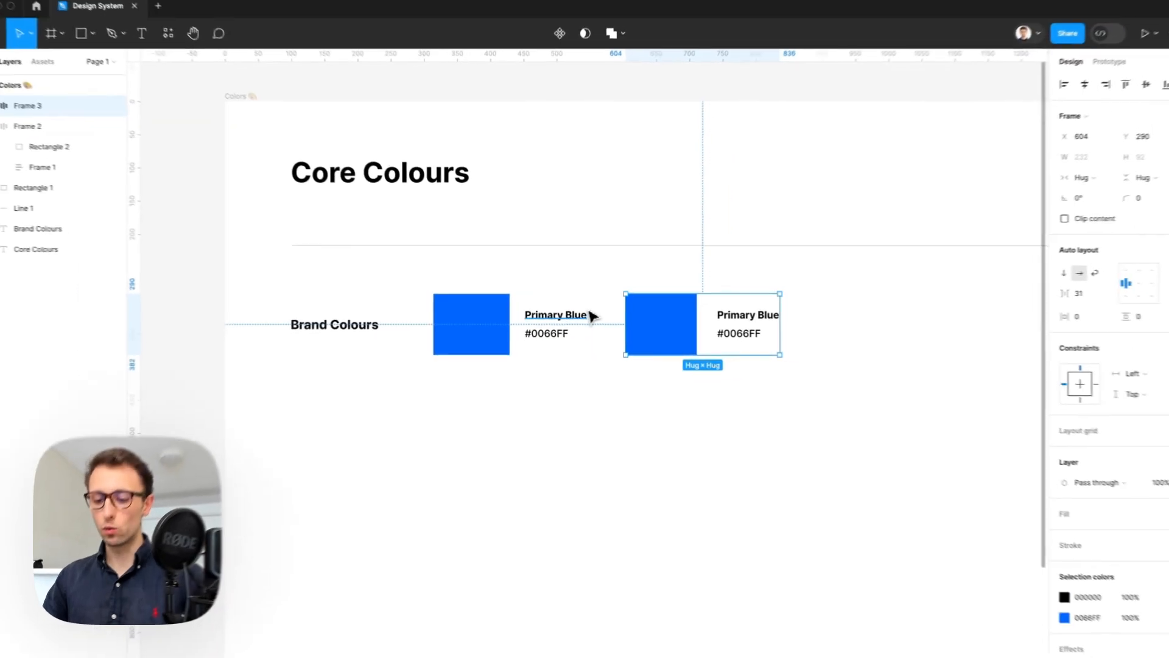
key(super+d)
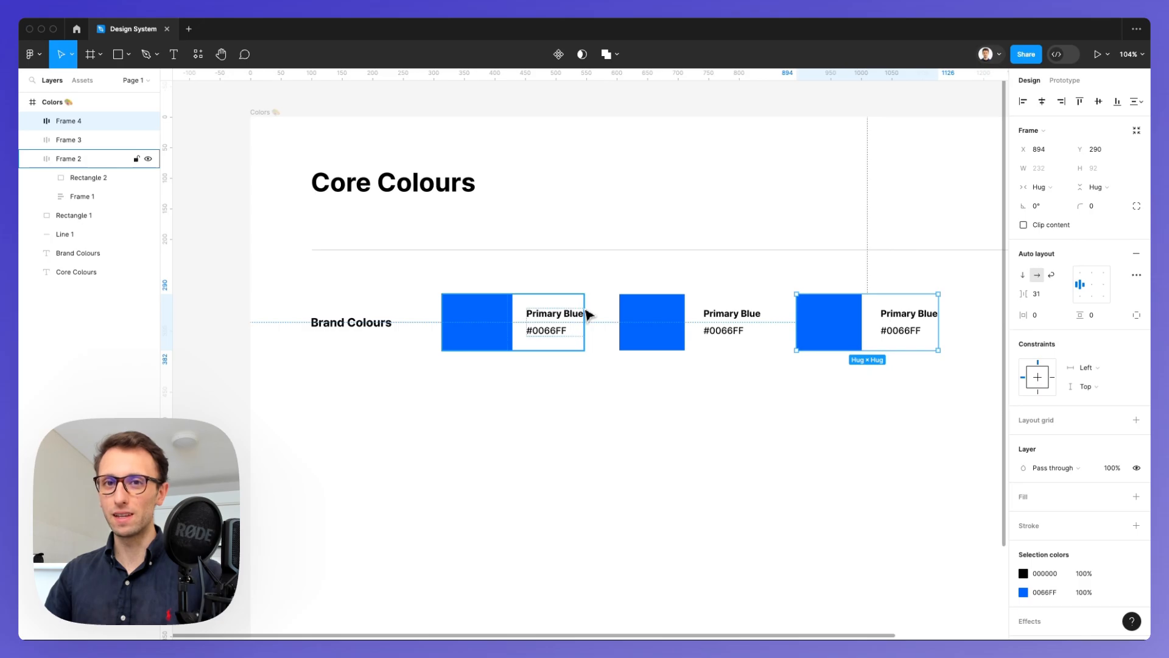
- Widen the first swatch's blue rectangle to about 116, and check the sizes of the other two swatches' rectangles
scroll(567, 313, up, 2)
click(625, 382)
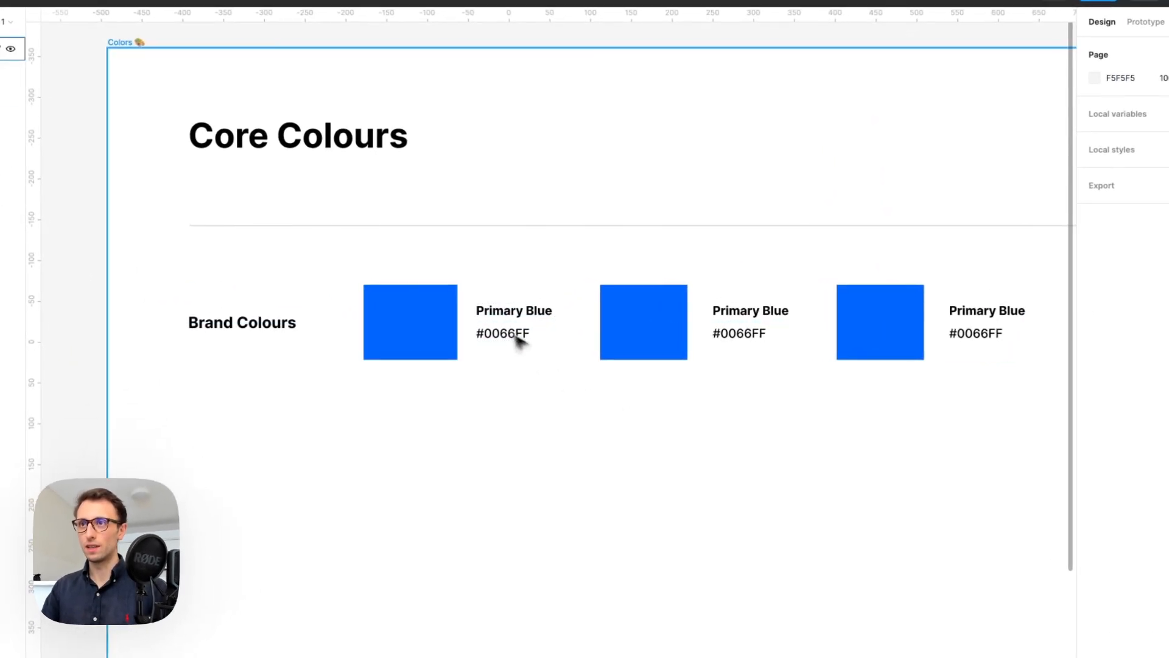
scroll(443, 315, up, 3)
click(461, 312)
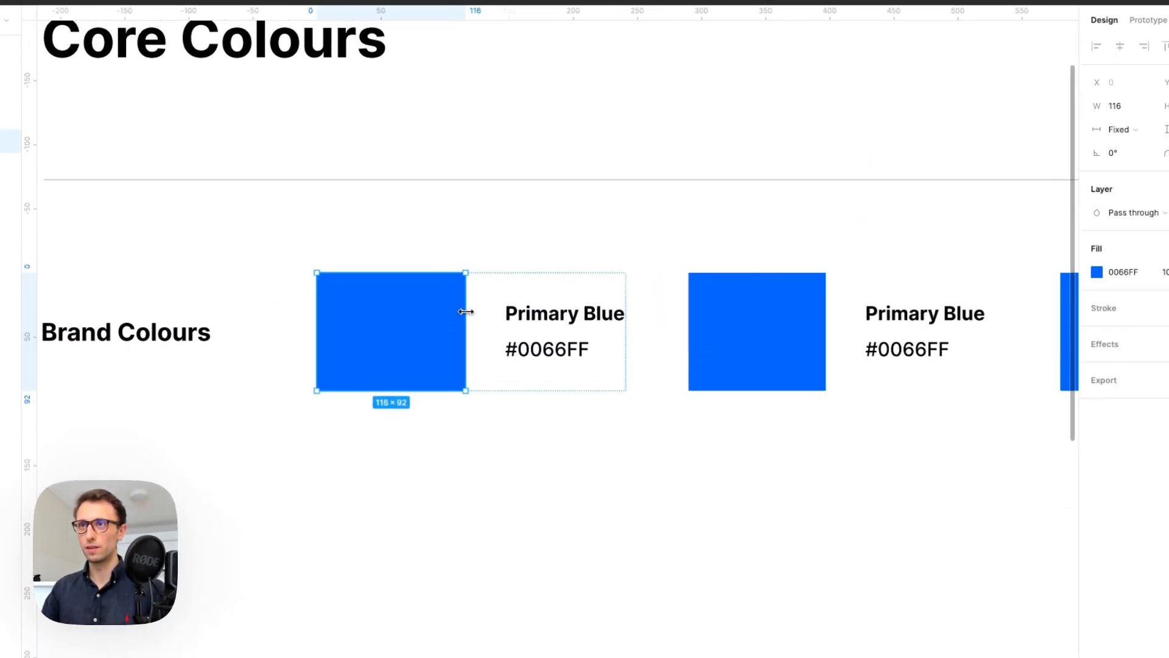
click(802, 316)
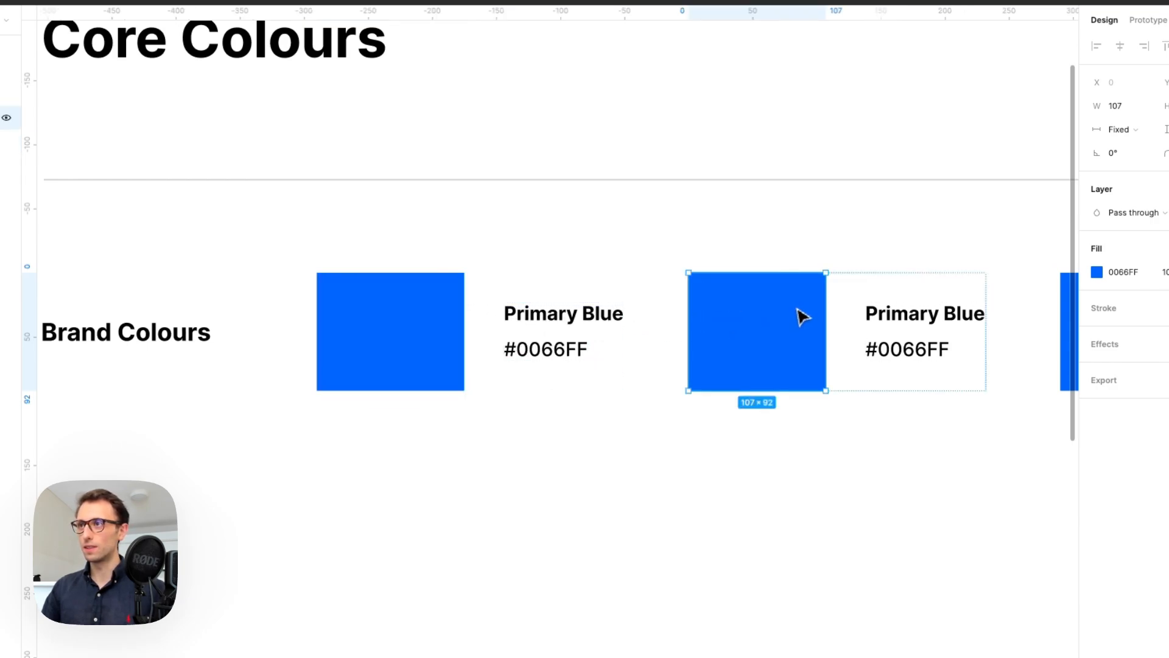
scroll(739, 318, right, 6)
click(796, 313)
scroll(792, 313, left, 6)
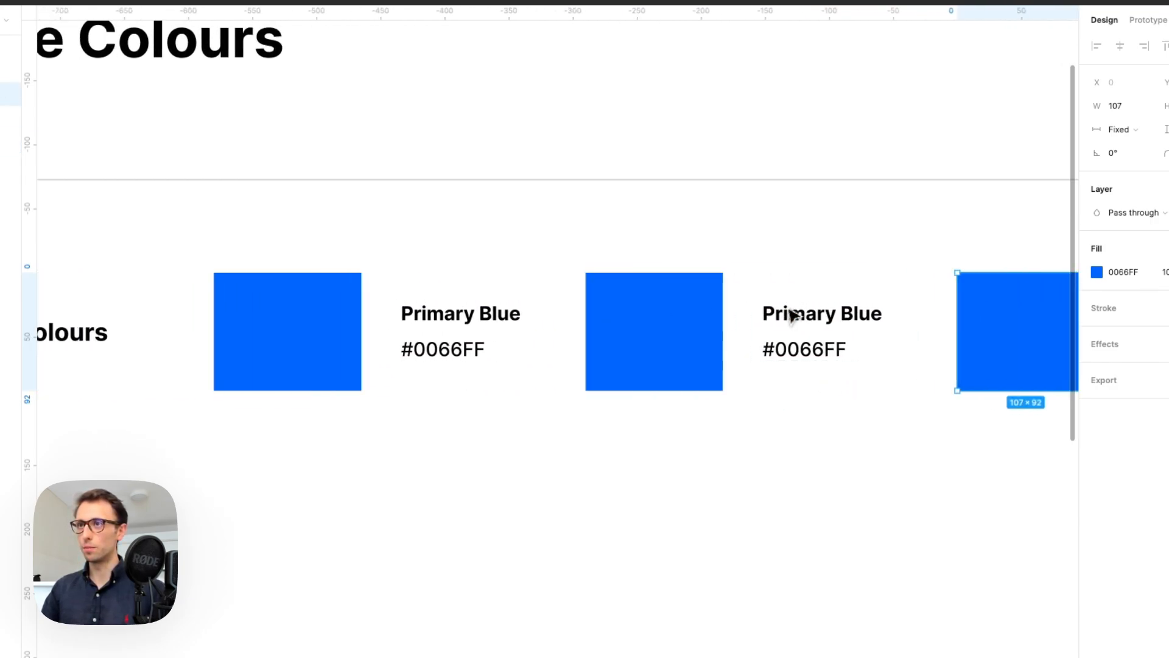
click(430, 301)
key(Escape)
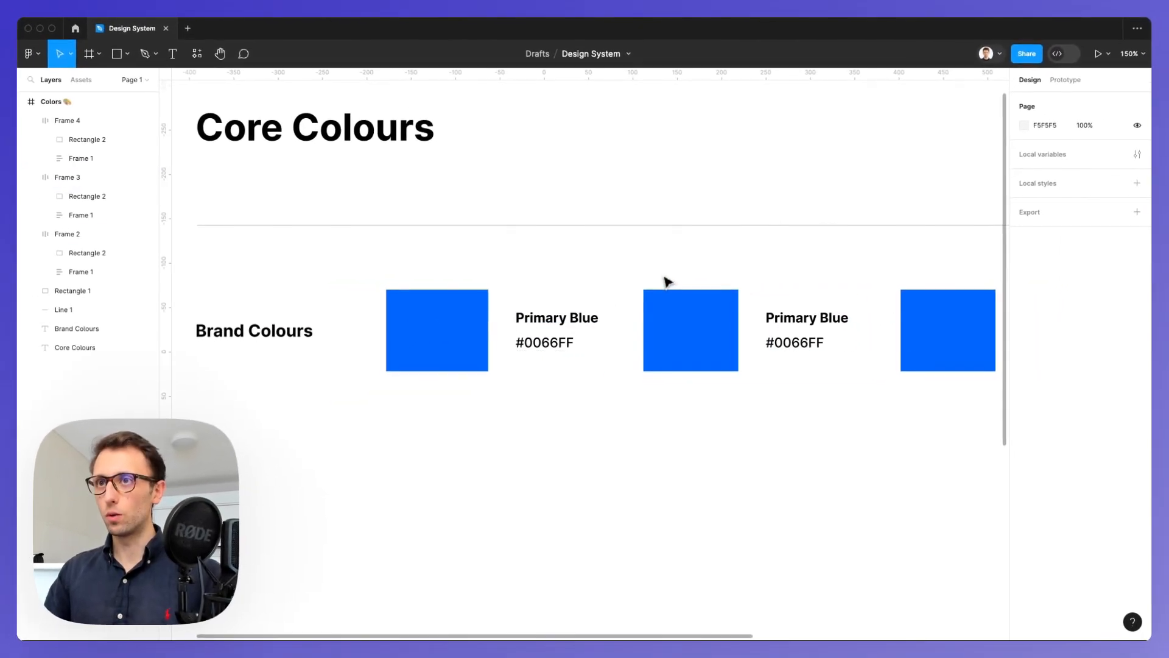
- Undo the first rectangle's widening and the two swatch duplications
key(super+z)
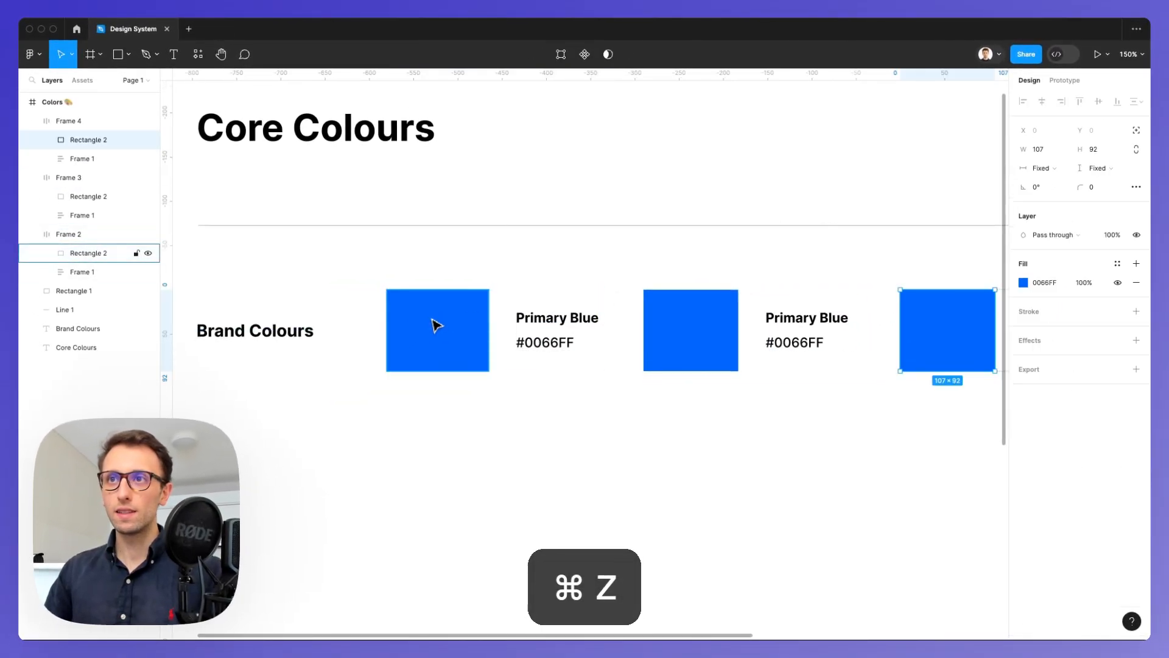
key(super+z)
key(super+z)
key(super+z)
key(super+z)
key(super+z)
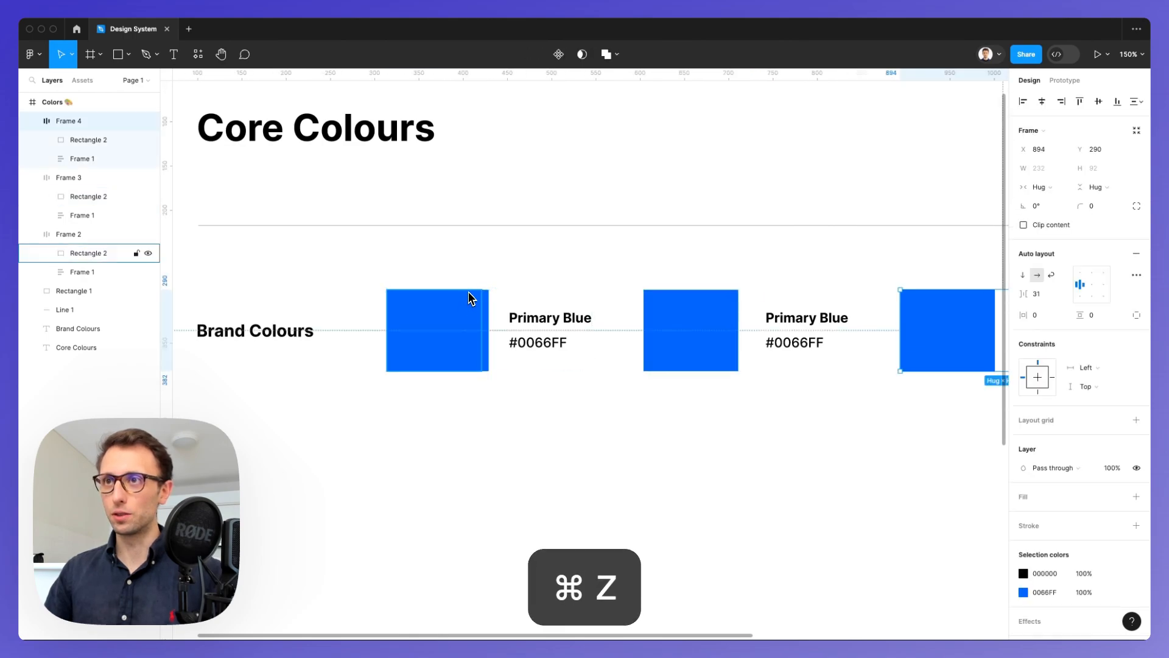
- Widen the remaining swatch's blue rectangle to 115 × 92
click(467, 296)
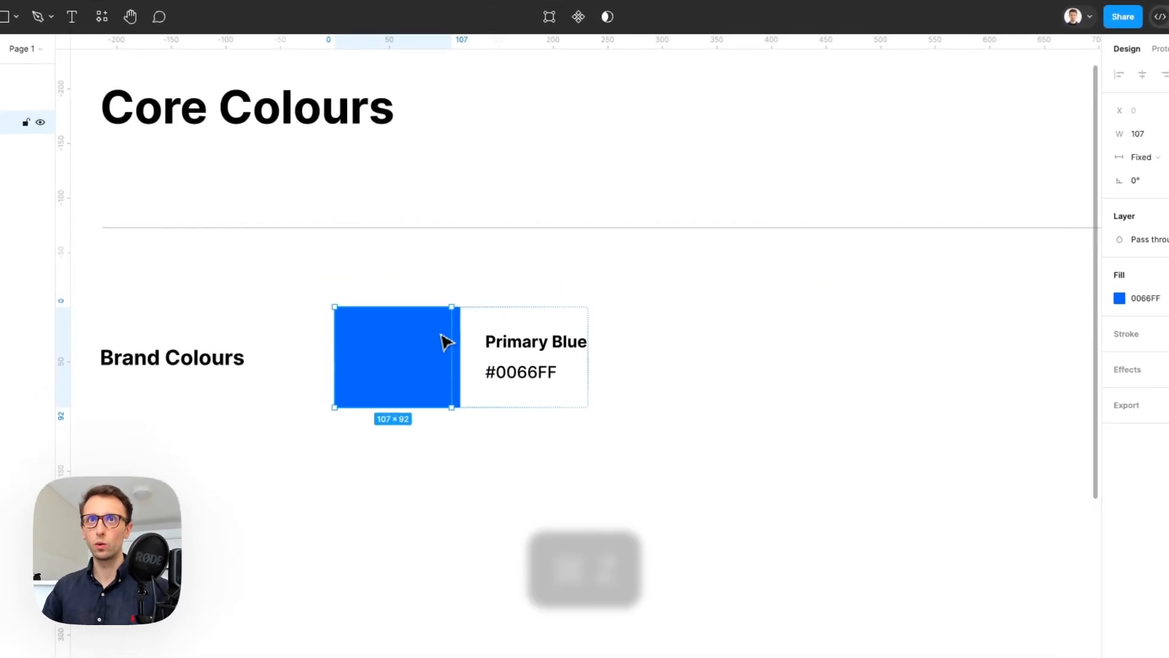
drag(444, 317, 460, 334)
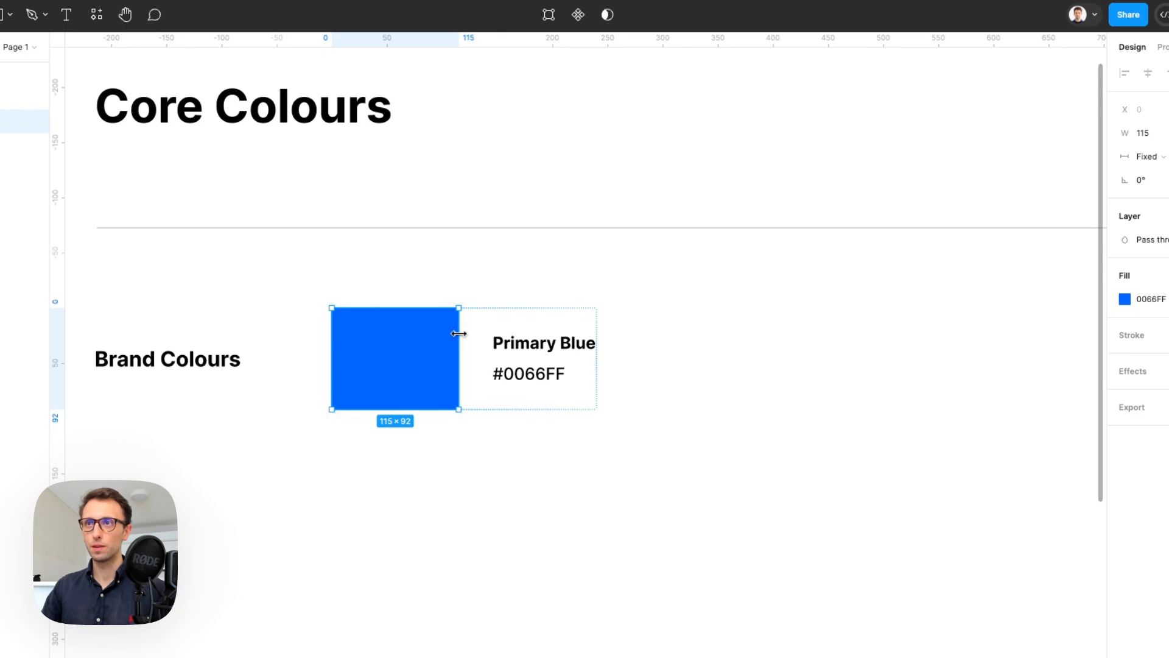
- Duplicate the resized swatch twice along the Brand Colours row at equal spacing, with the last copy at X 886
click(475, 317)
drag(388, 350, 730, 346)
key(super+d)
scroll(727, 346, right, 5)
scroll(726, 347, left, 10)
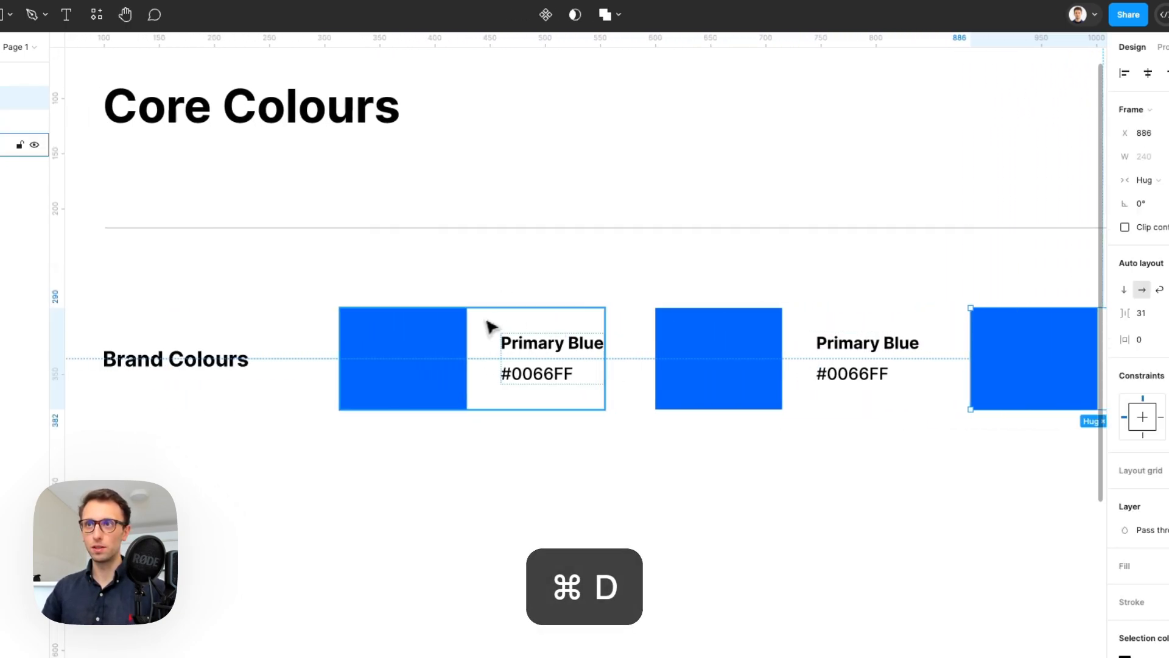
- Save the first swatch's blue fill as a colour style named "Primary Blue" with the description "This color is the primary color of the brand"
click(444, 329)
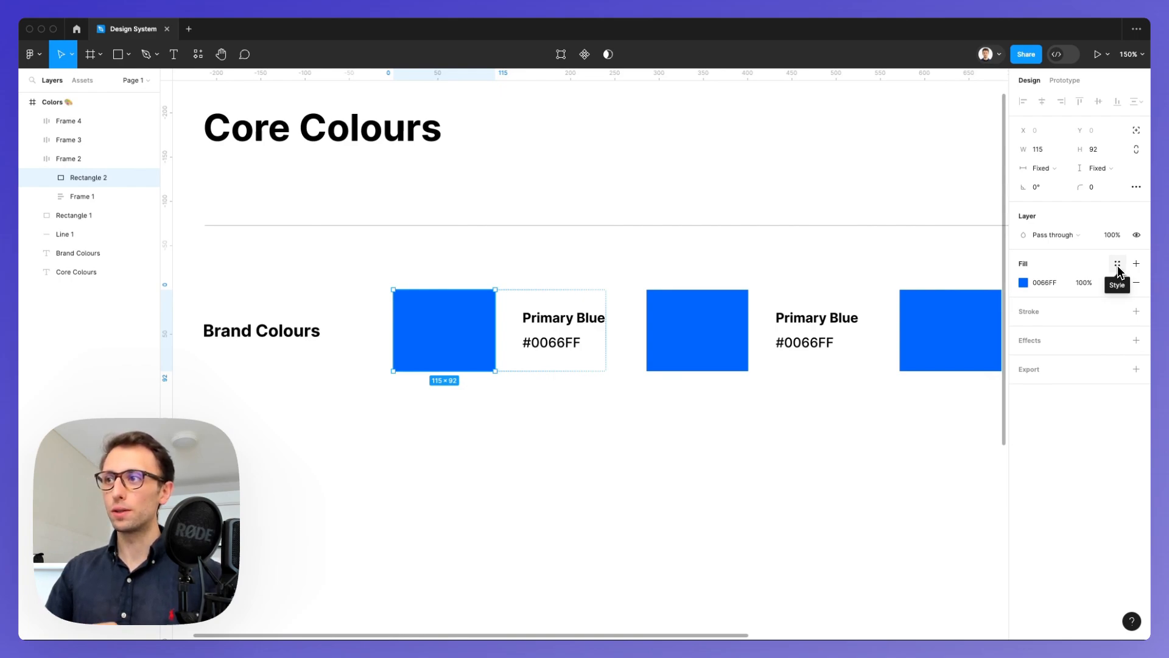
click(1117, 265)
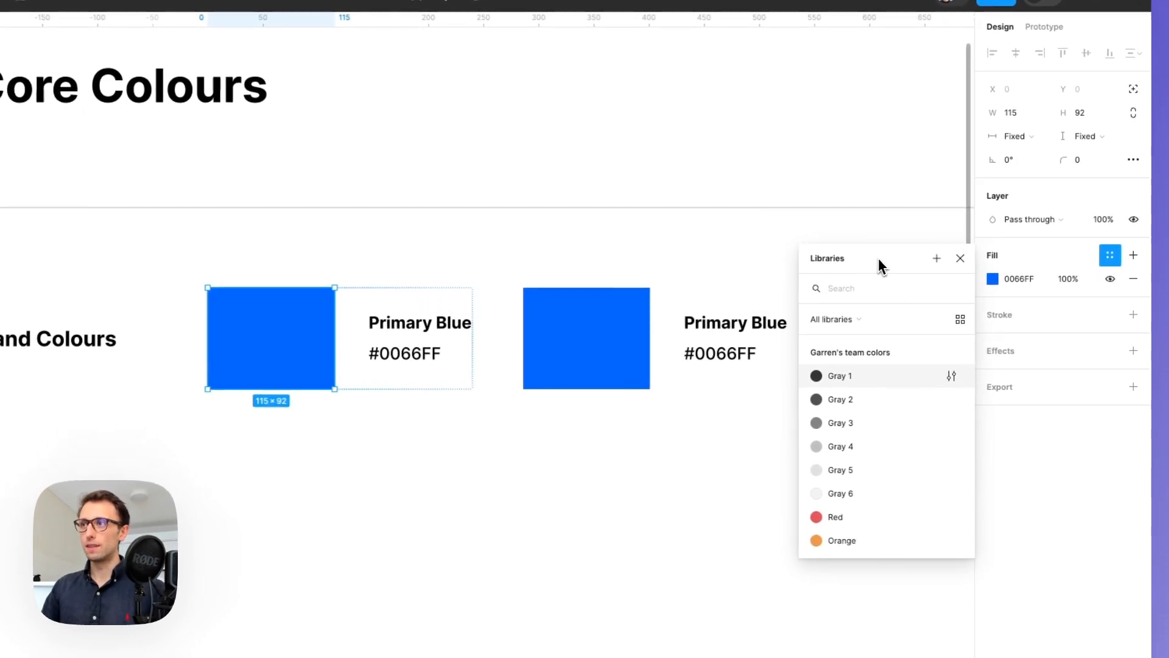
drag(865, 271, 599, 263)
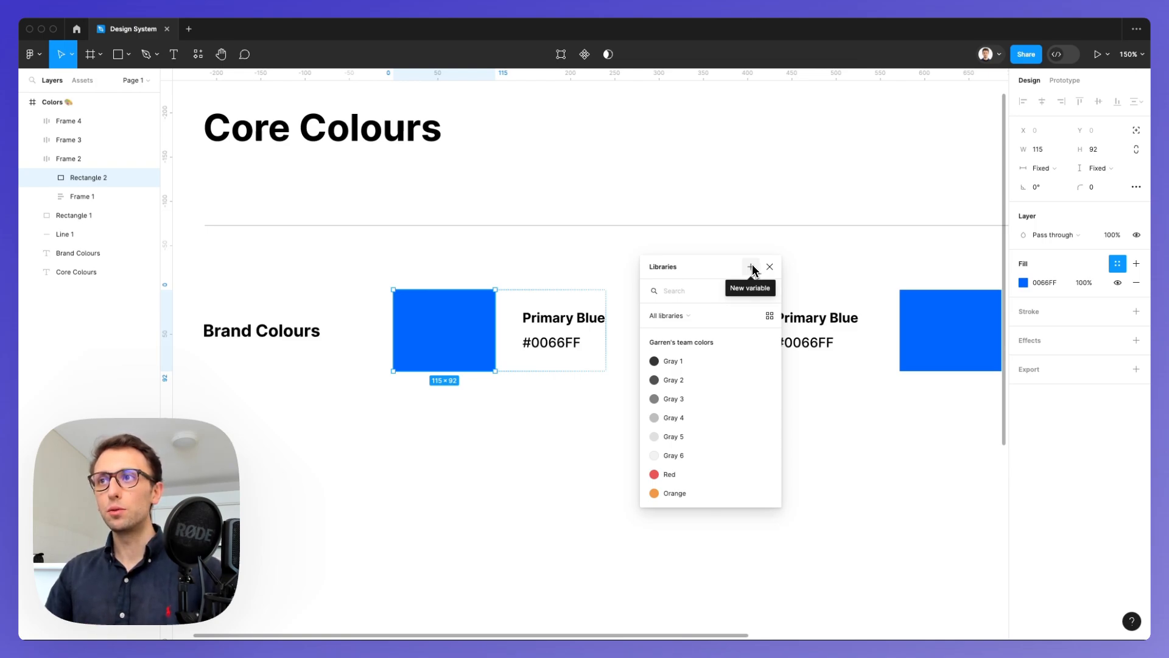
click(752, 267)
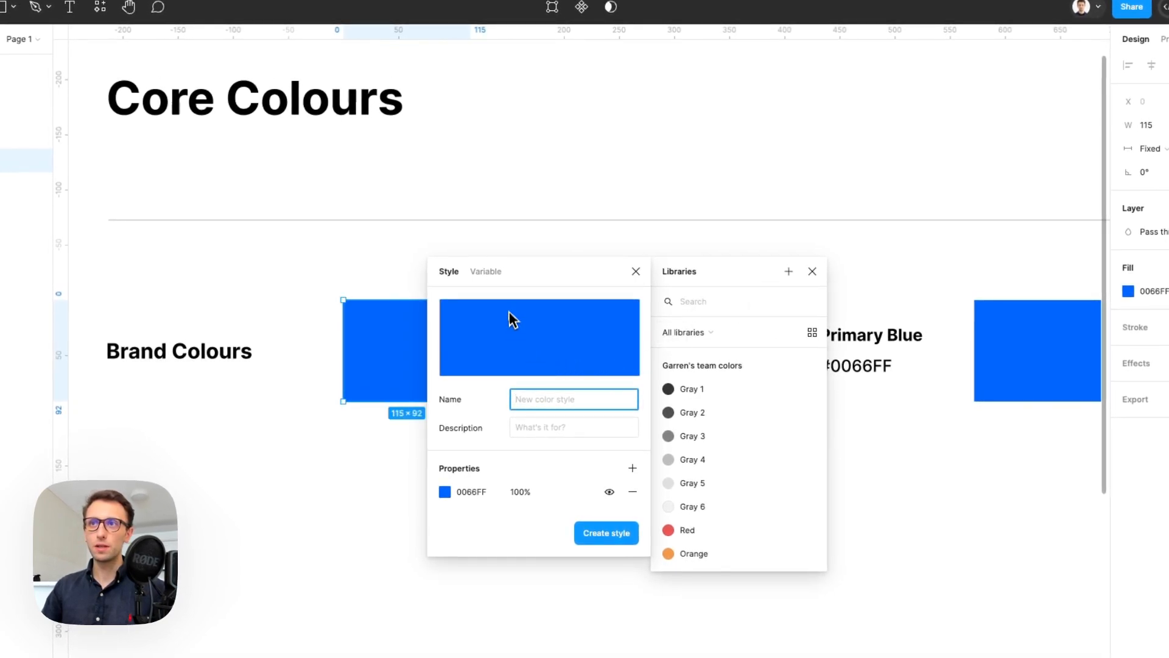
drag(525, 281, 596, 245)
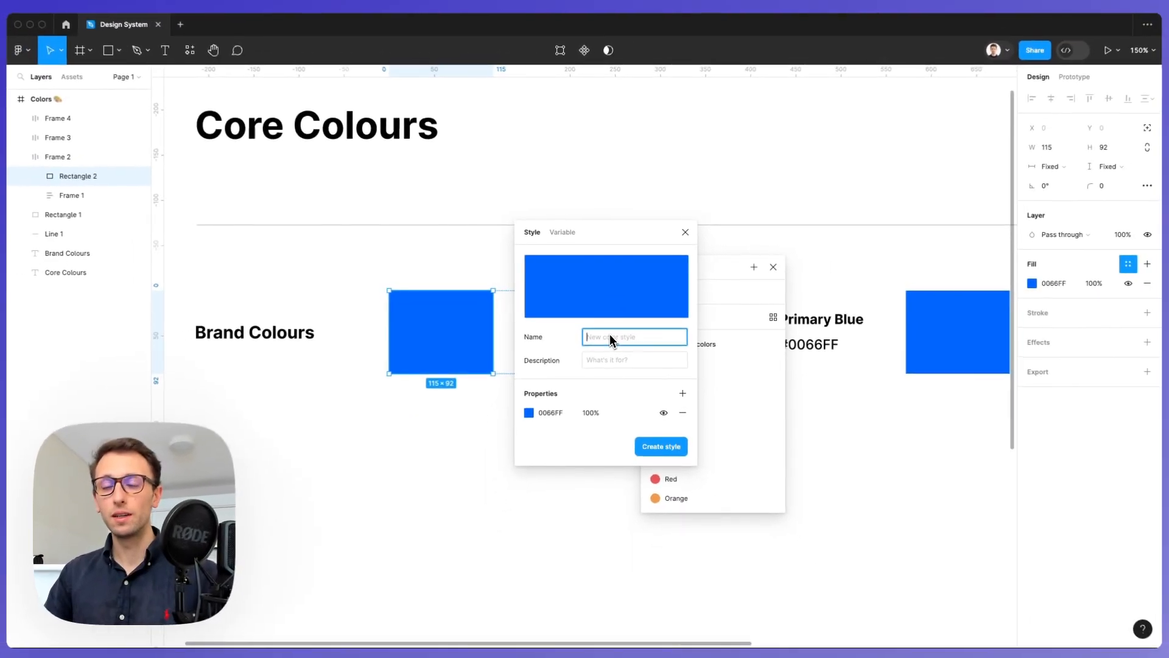
scroll(488, 238, right, 4)
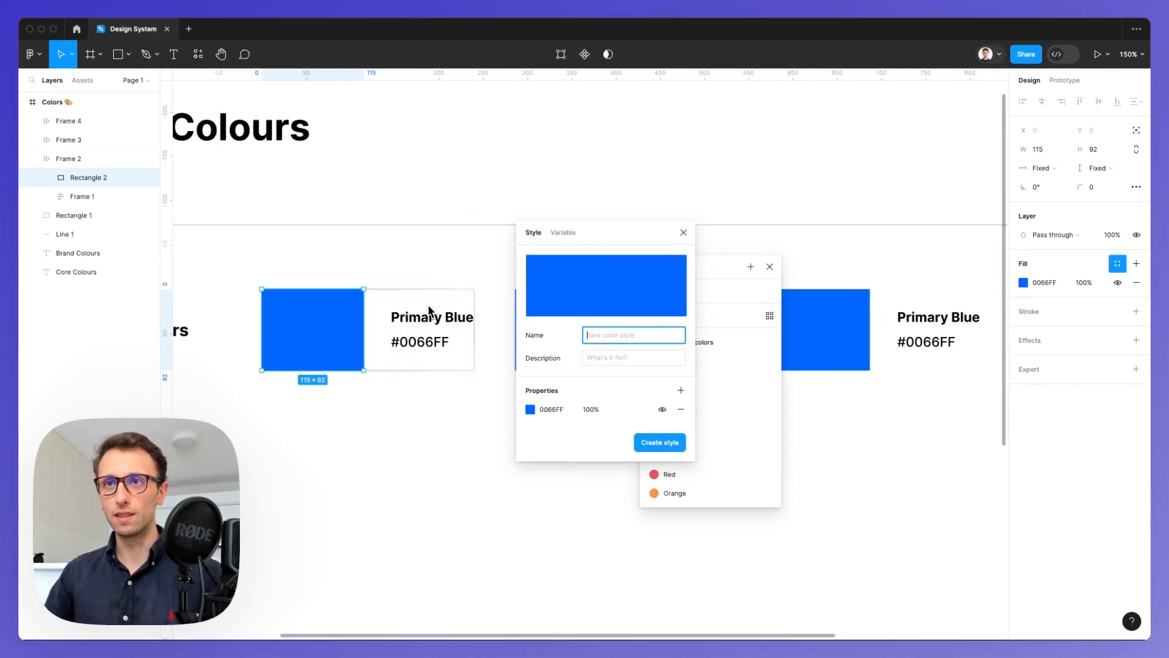
click(614, 357)
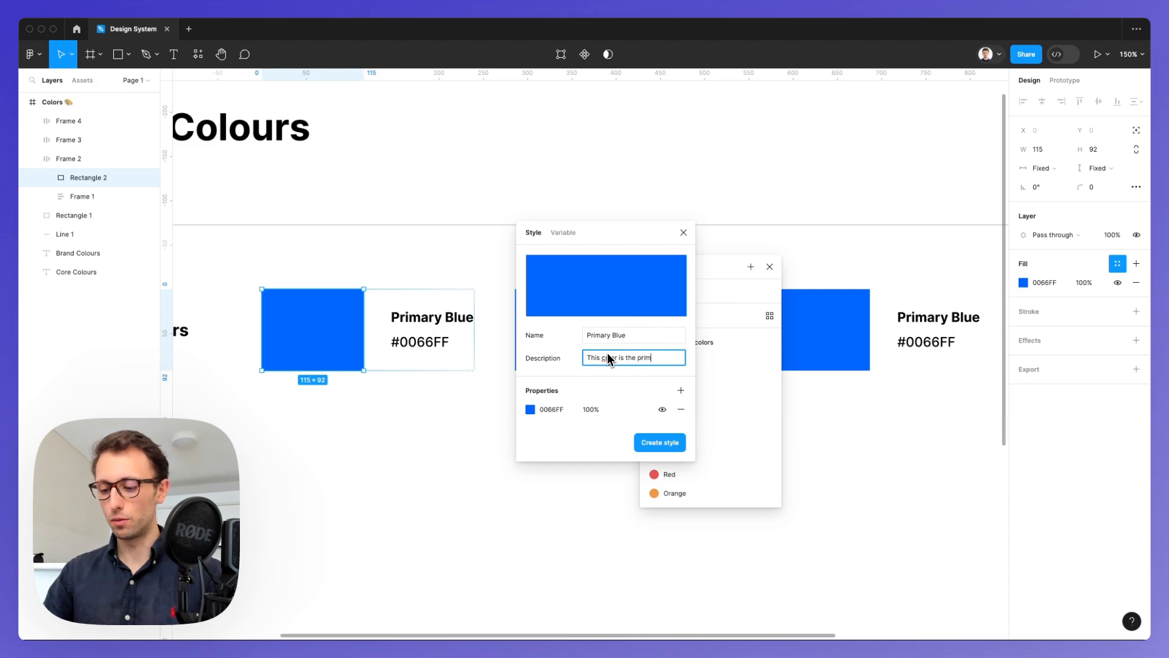
text(of the brand)
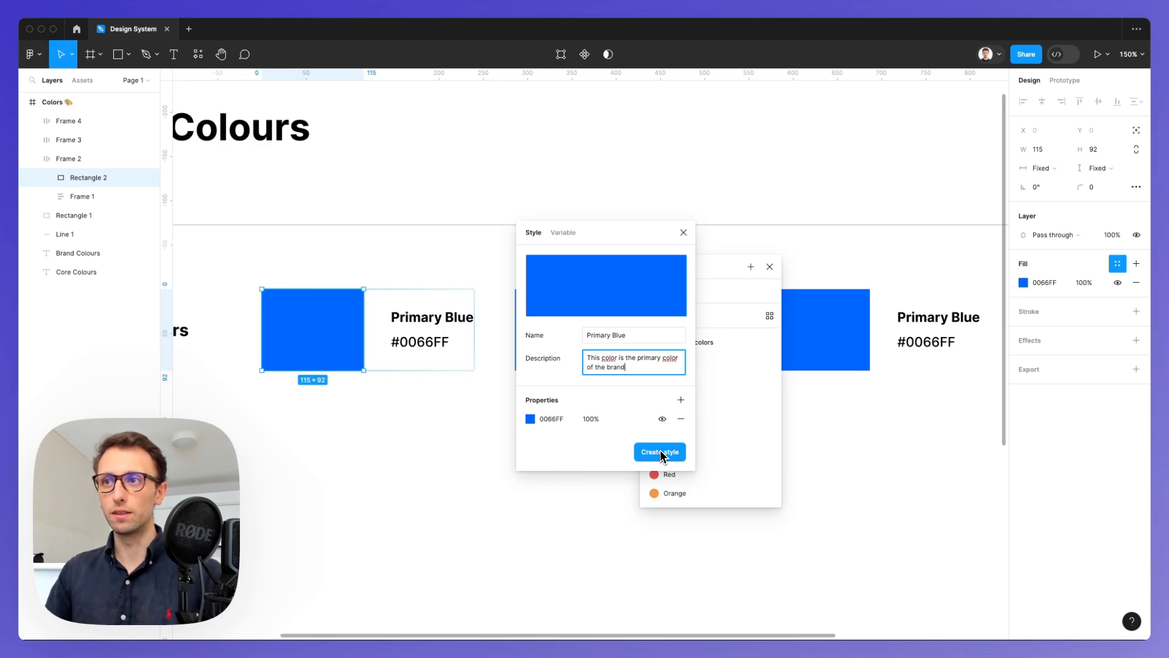
click(660, 453)
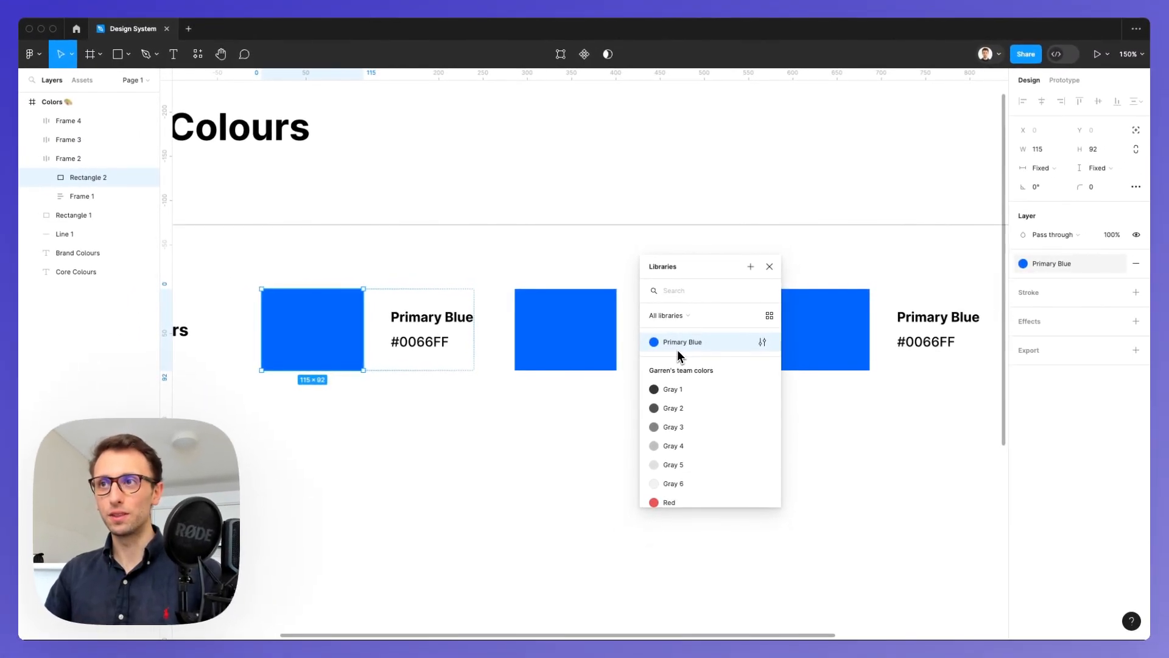
- Change the second swatch's name label to "Secondary Blue"
scroll(525, 411, down, 5)
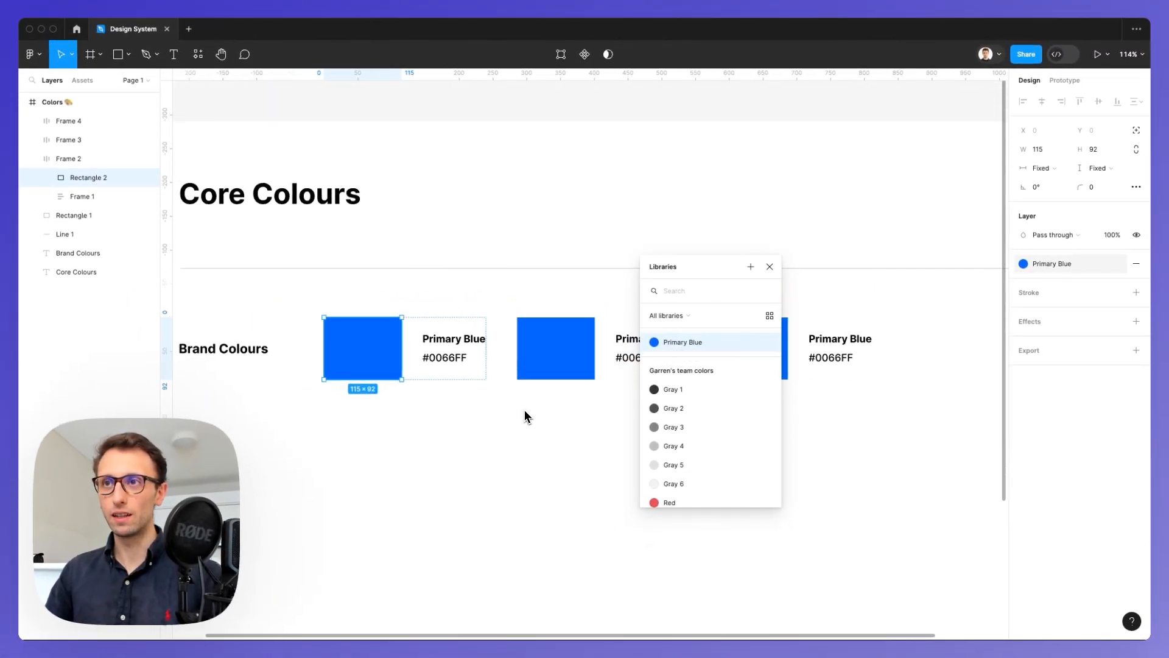
scroll(525, 411, up, 3)
scroll(552, 343, right, 3)
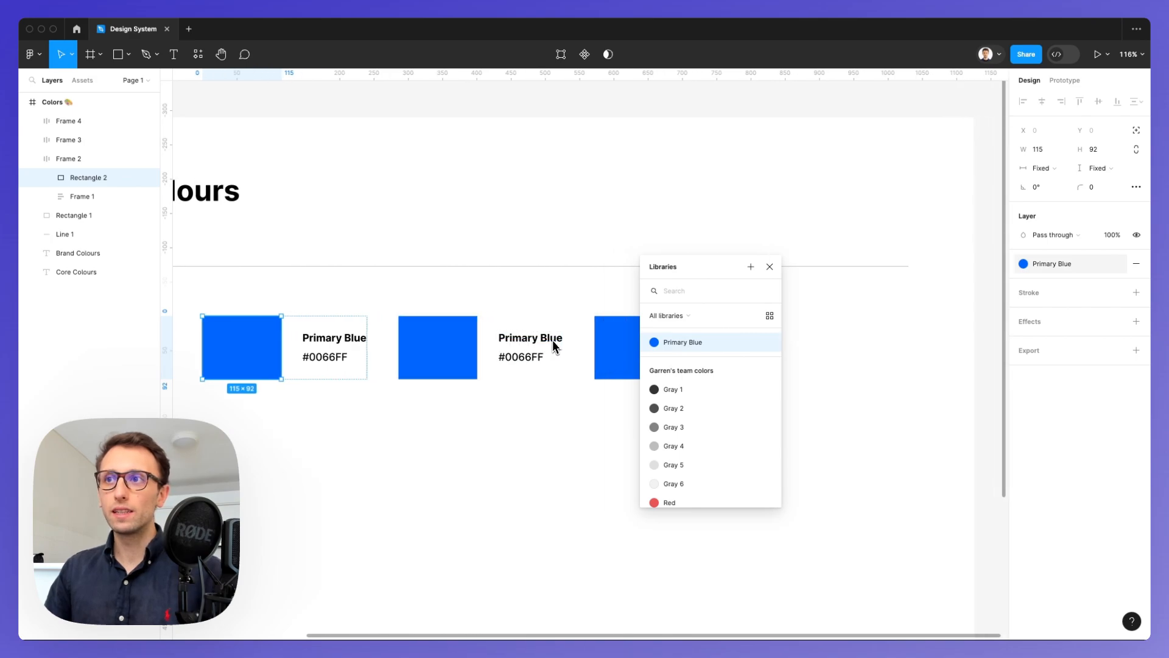
drag(690, 268, 858, 258)
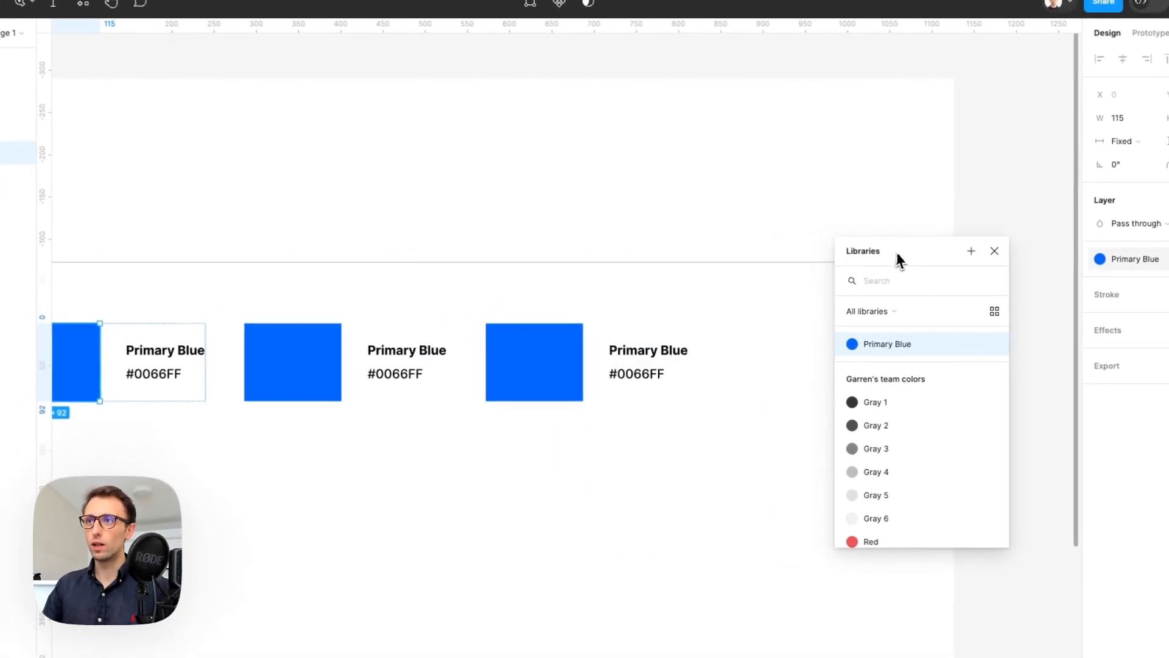
click(272, 371)
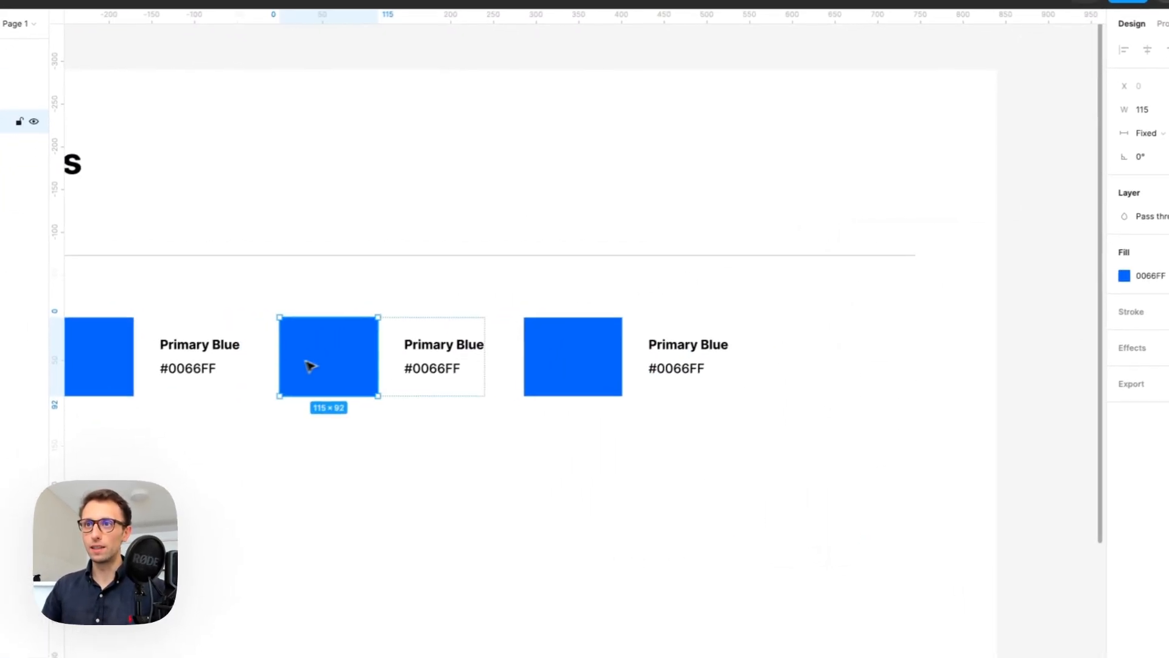
click(392, 356)
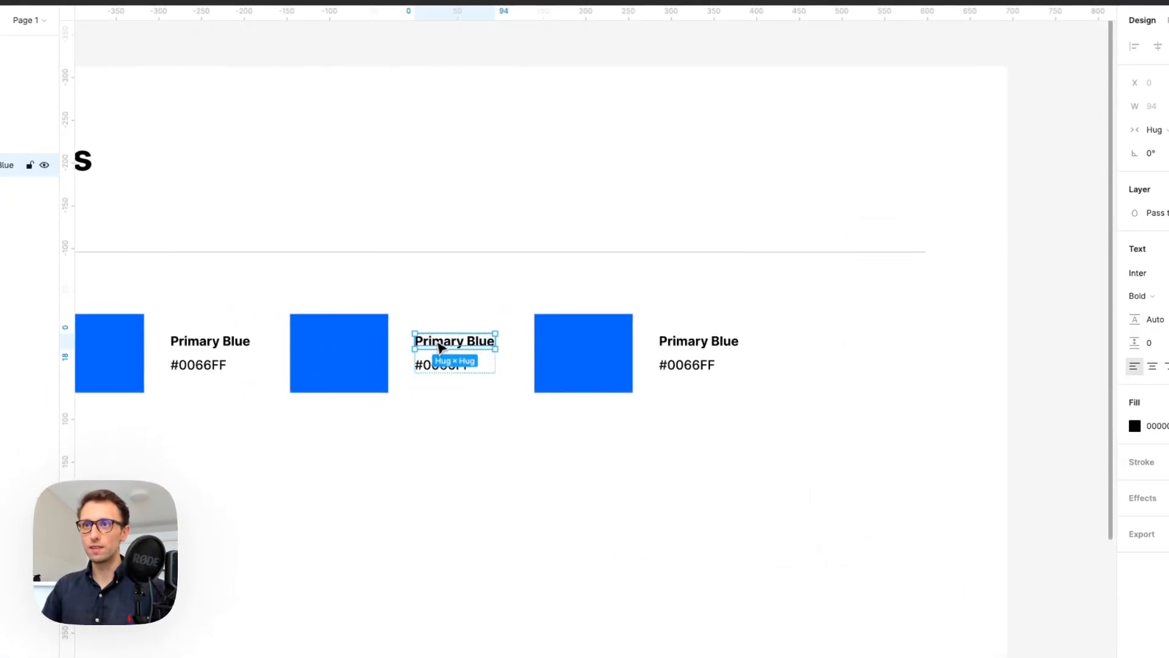
double_click(438, 343)
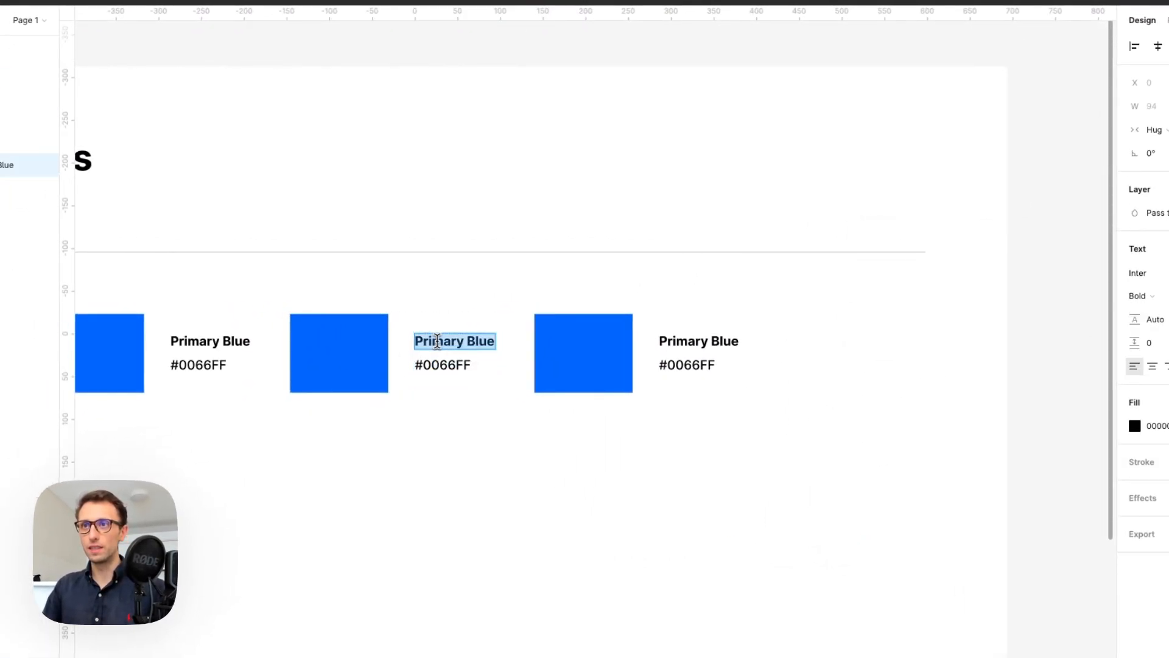
text(Secondary)
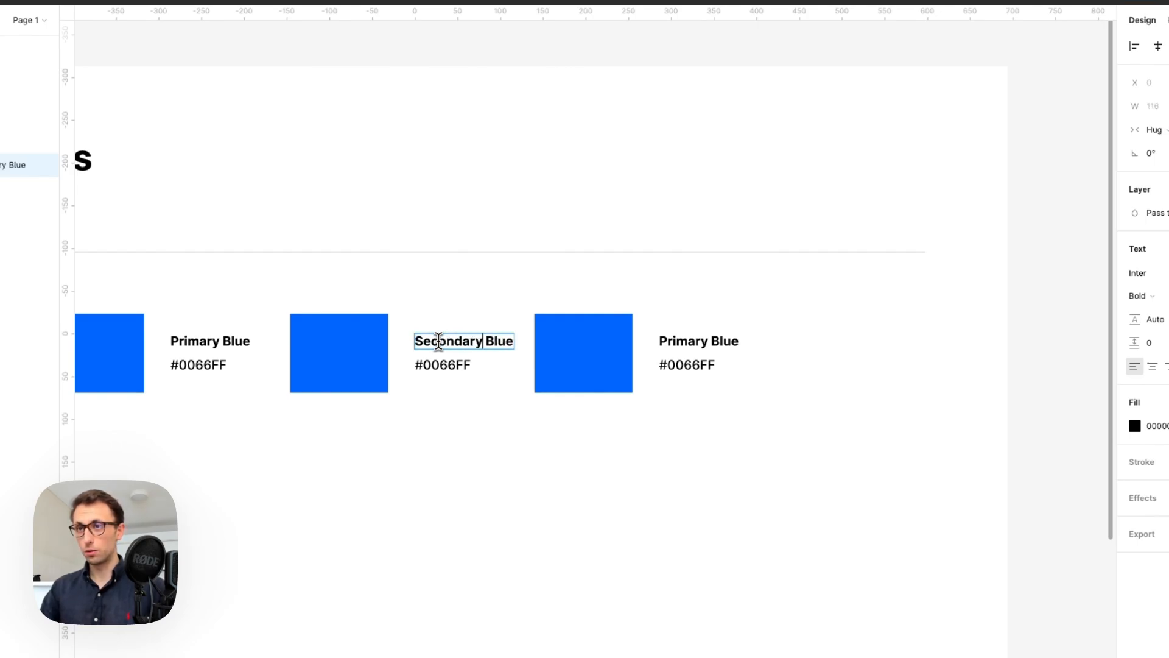
- Replace the word "Blue" with "Color" in the second swatch's name label
click(679, 339)
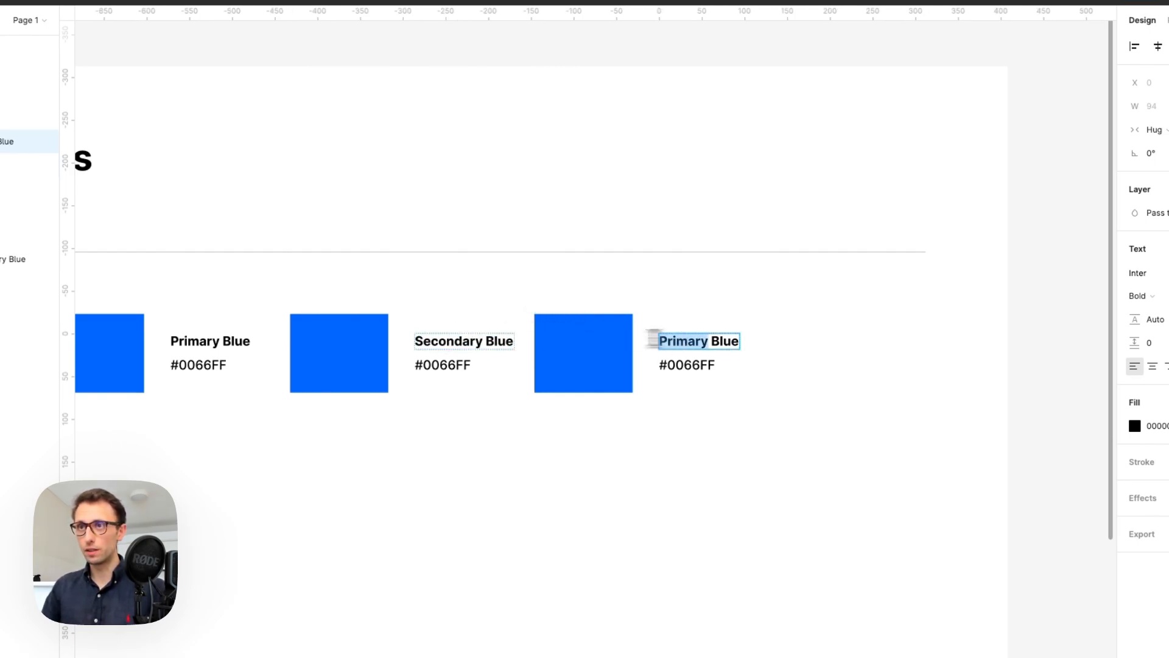
click(481, 340)
drag(482, 339, 606, 335)
key(BackSpace)
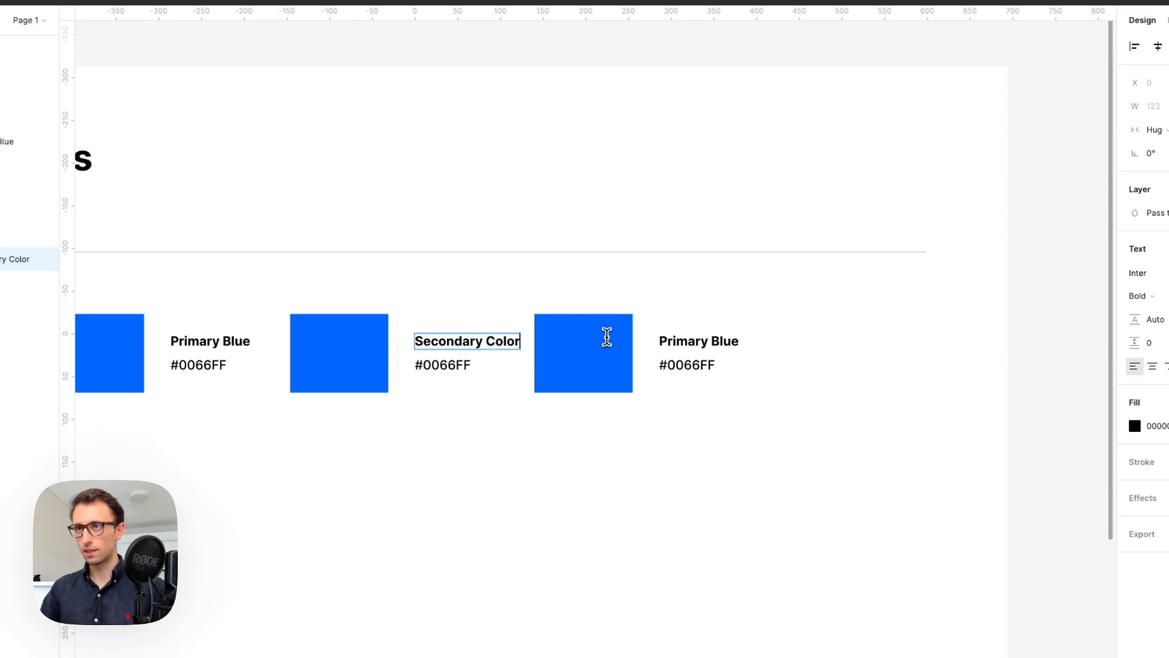
text(Color)
- Copy the second swatch's name text into the third swatch's label and change it to "Tertiary Color"
scroll(607, 337, left, 5)
triple_click(606, 339)
key(super+c)
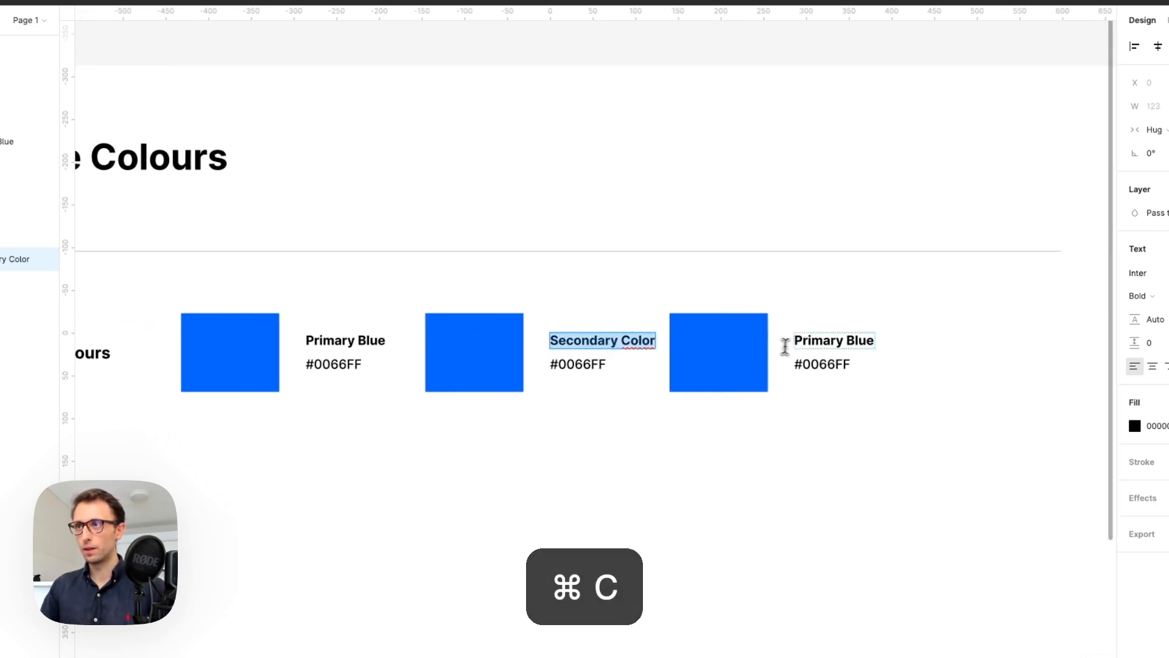
double_click(795, 341)
key(super+v)
double_click(825, 339)
text(Te)
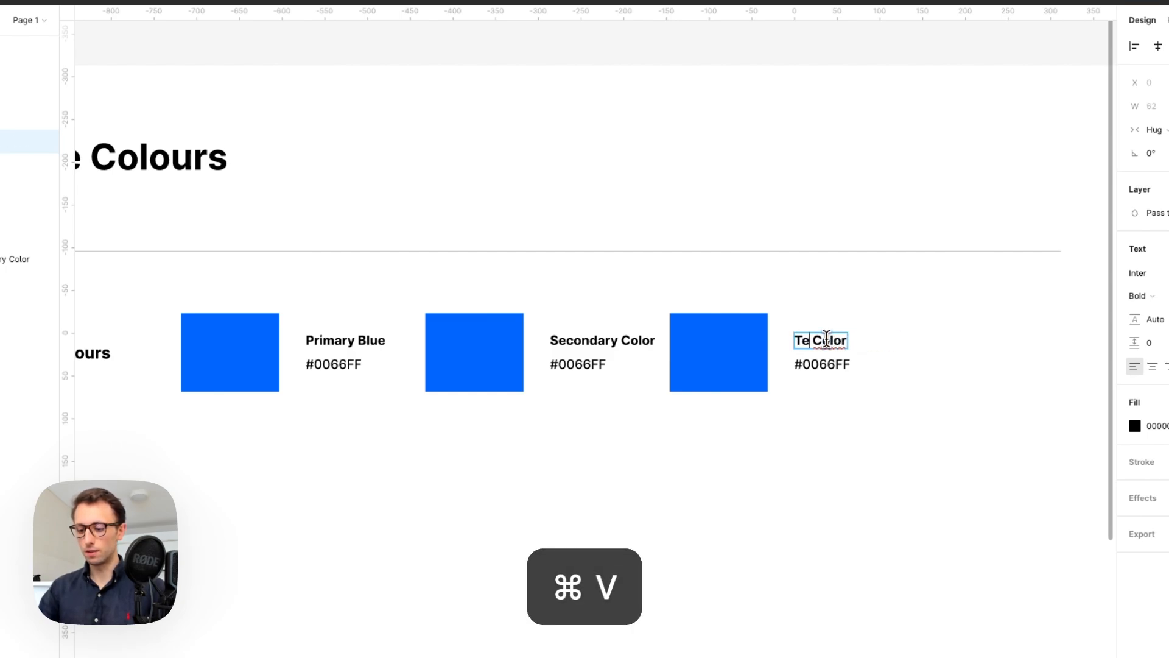
text(rtiary)
key(Escape)
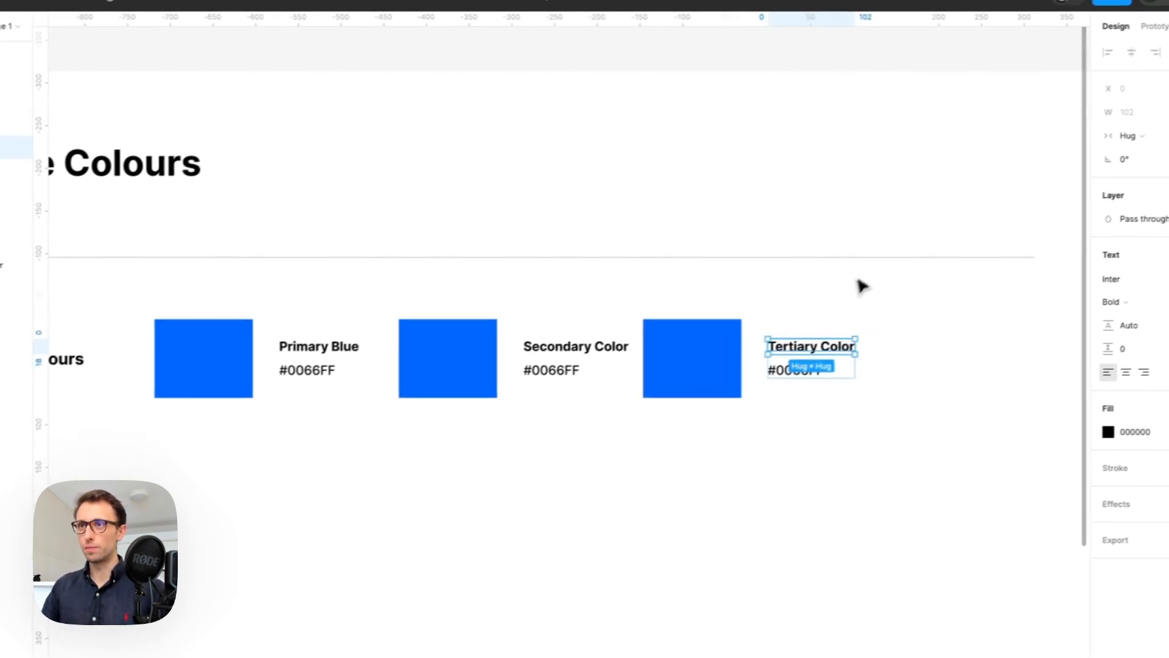
- Change the Secondary Color swatch's rectangle fill to the dark navy 002D70
click(443, 353)
click(1108, 278)
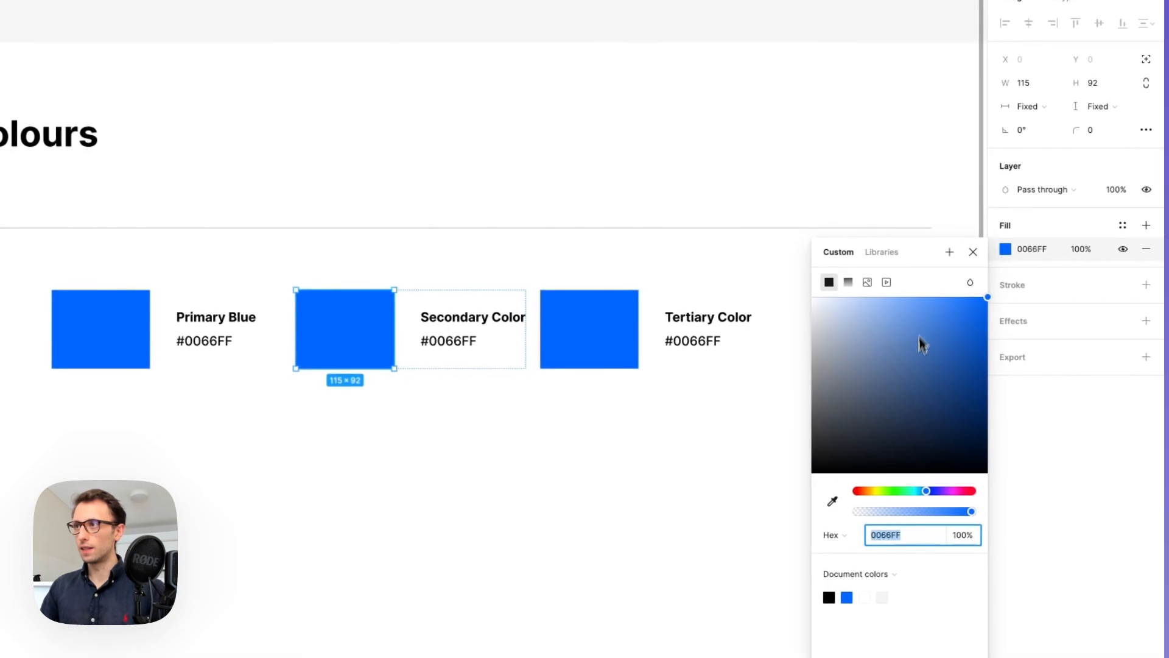
drag(922, 344, 1026, 399)
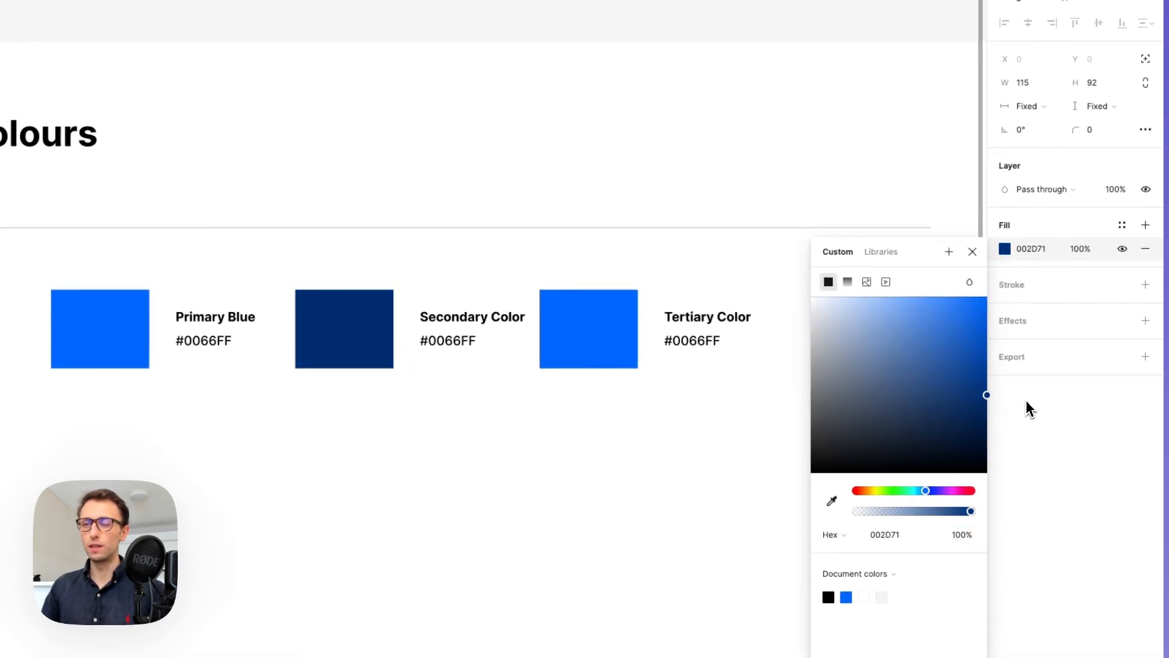
click(585, 397)
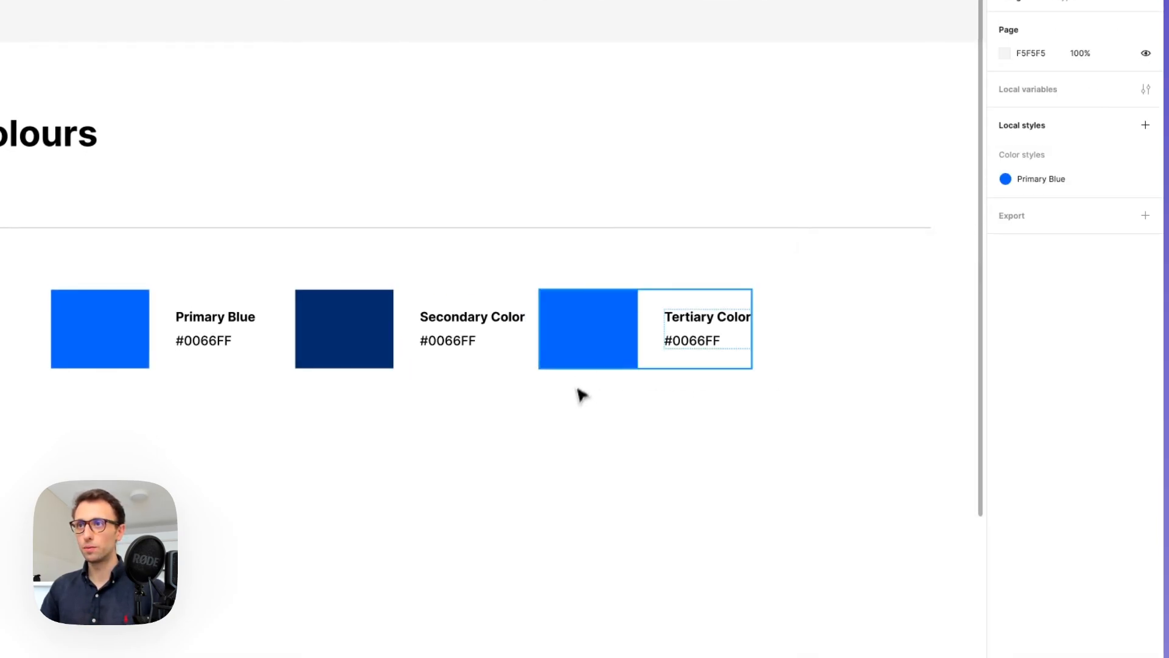
- Change the Tertiary Color swatch's rectangle fill to the amber yellow FFB800
click(609, 305)
click(1005, 248)
scroll(799, 363, right, 2)
scroll(799, 363, down, 1)
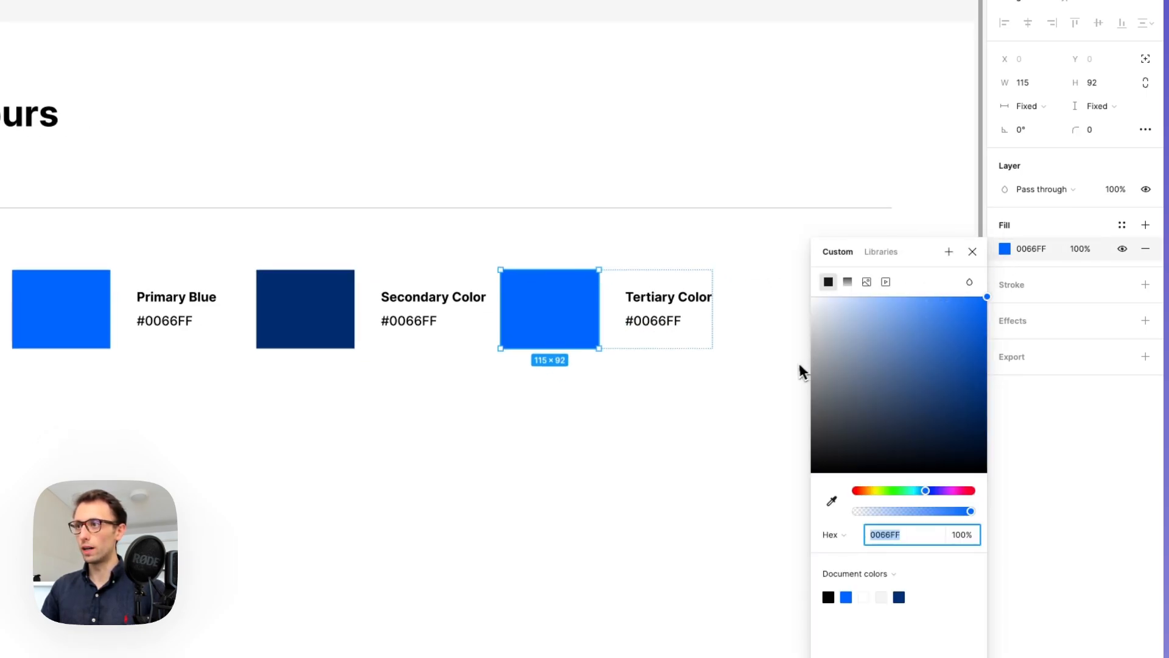
click(869, 491)
drag(869, 490, 871, 494)
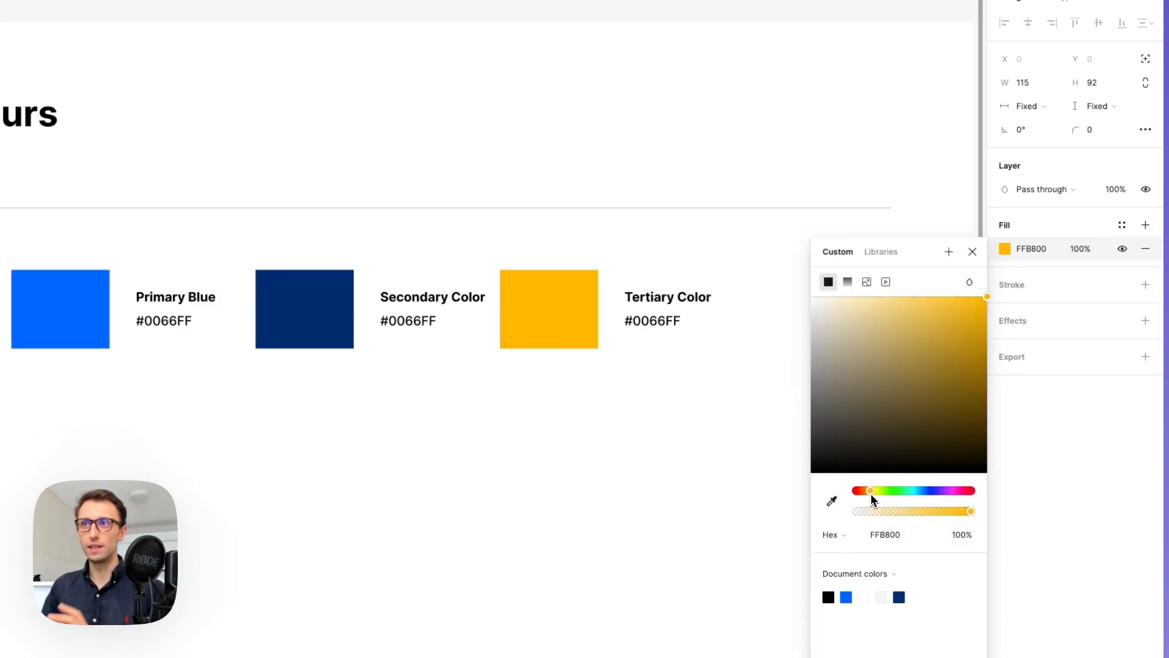
click(603, 431)
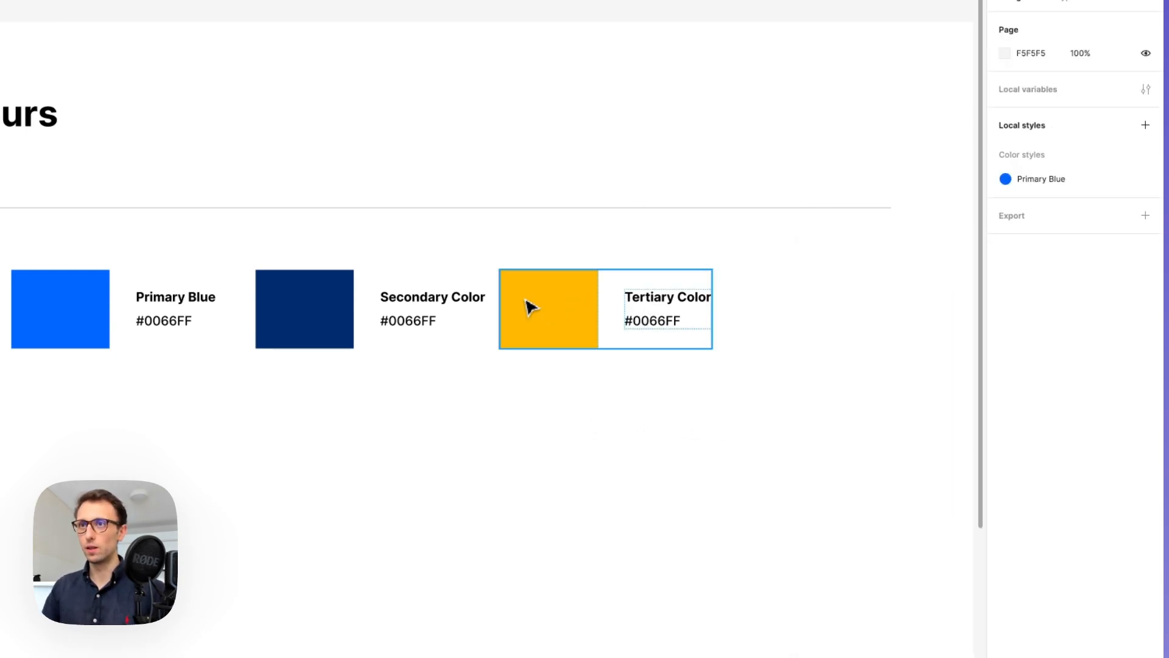
- Copy the navy rectangle's fill hex into the Secondary Color swatch's code label so it reads #002D70
click(307, 308)
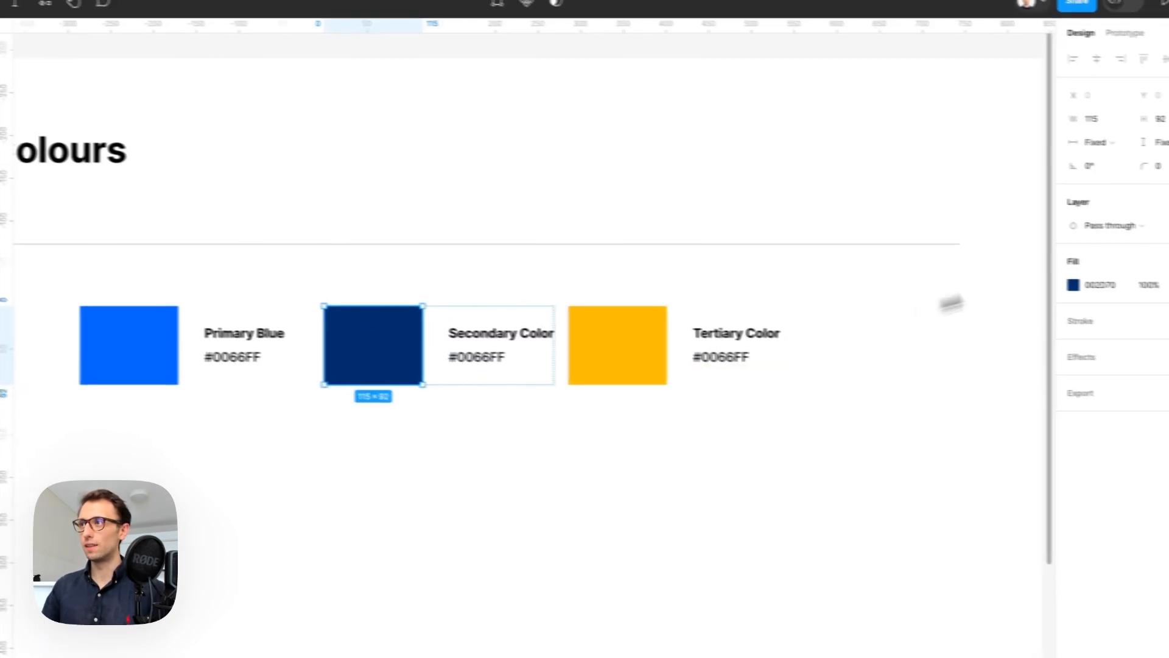
click(1132, 287)
key(super+c)
double_click(433, 352)
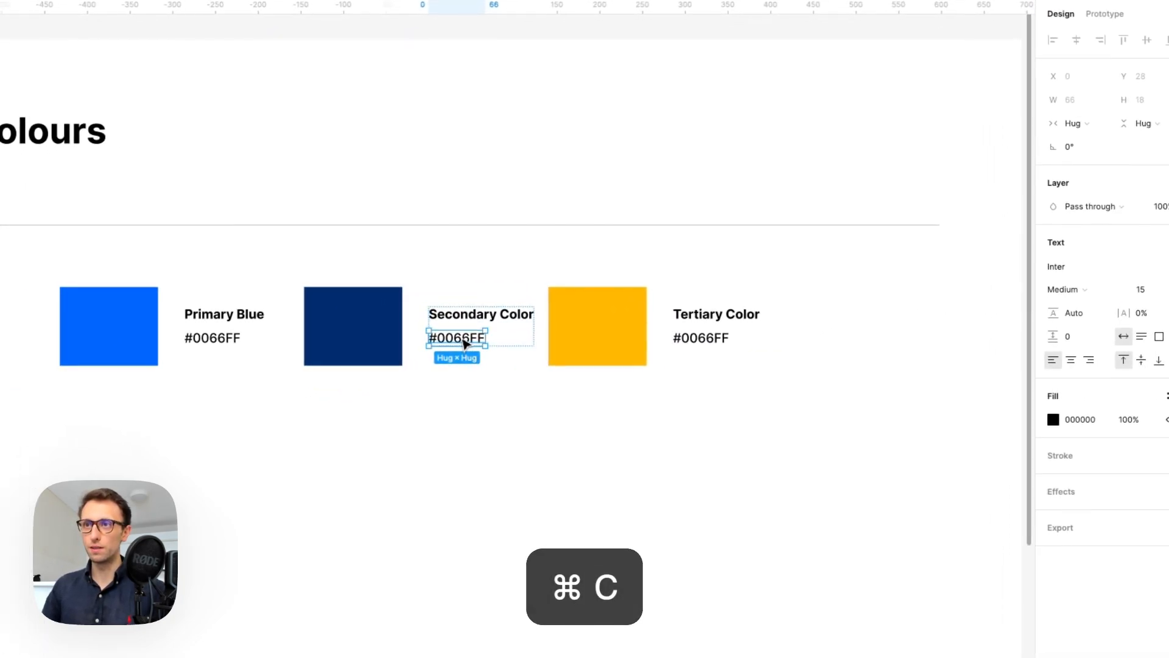
double_click(436, 352)
drag(408, 349, 476, 350)
key(super+v)
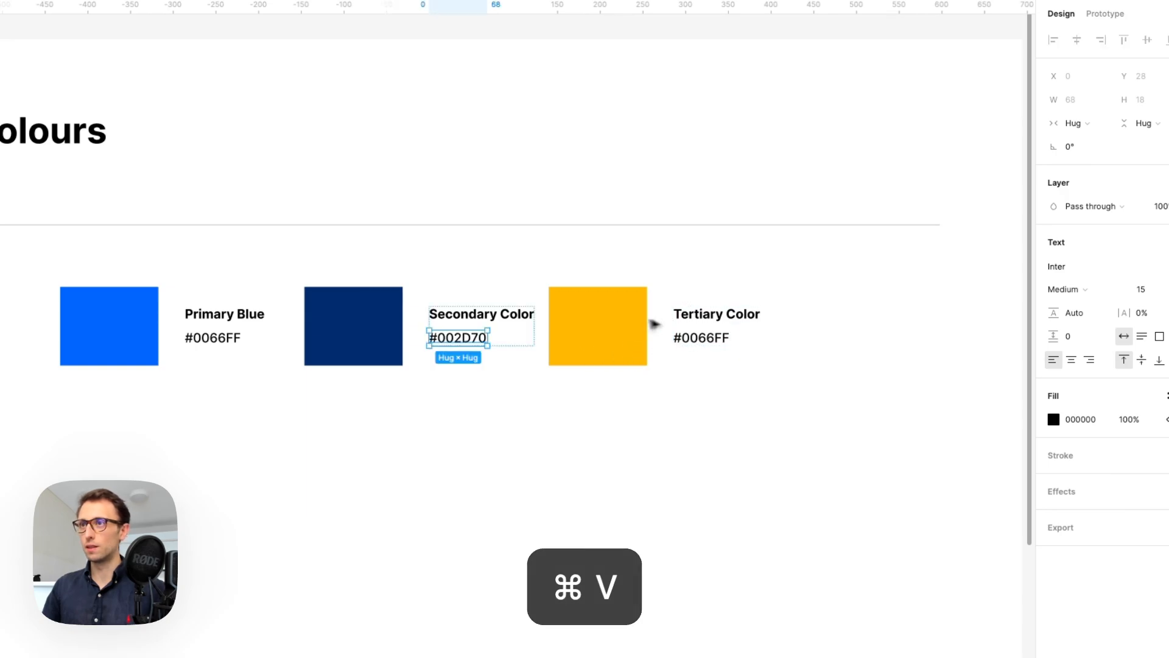
- Copy the yellow rectangle's fill hex into the Tertiary Color swatch's code label so it reads #FFB800
click(608, 323)
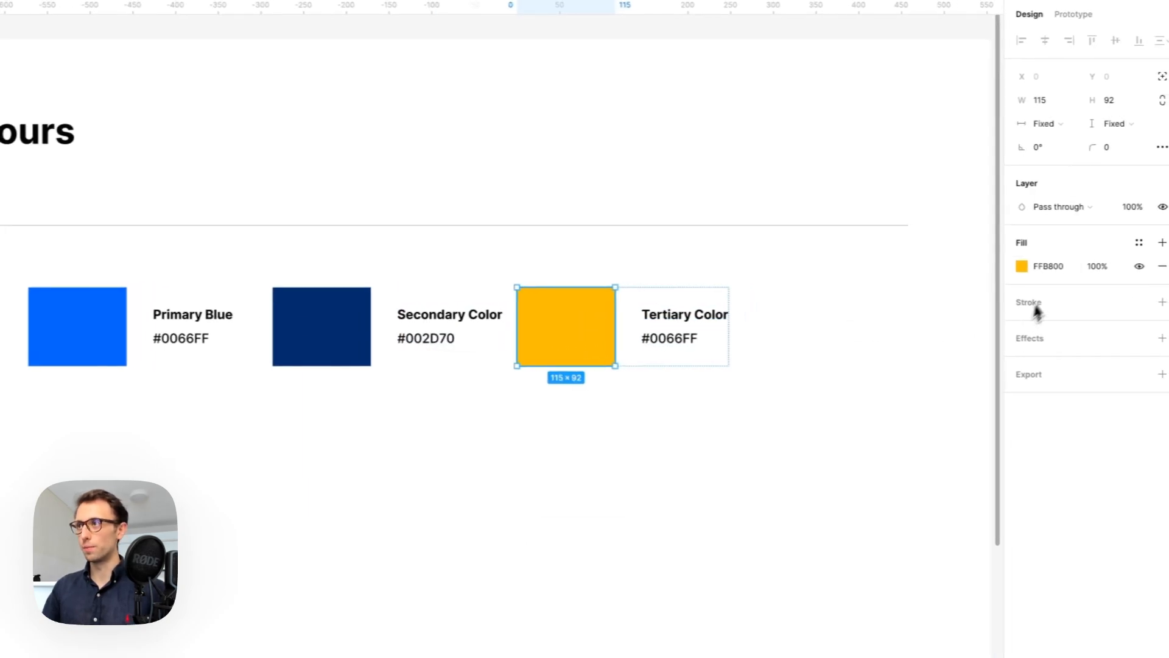
click(1053, 268)
key(super+c)
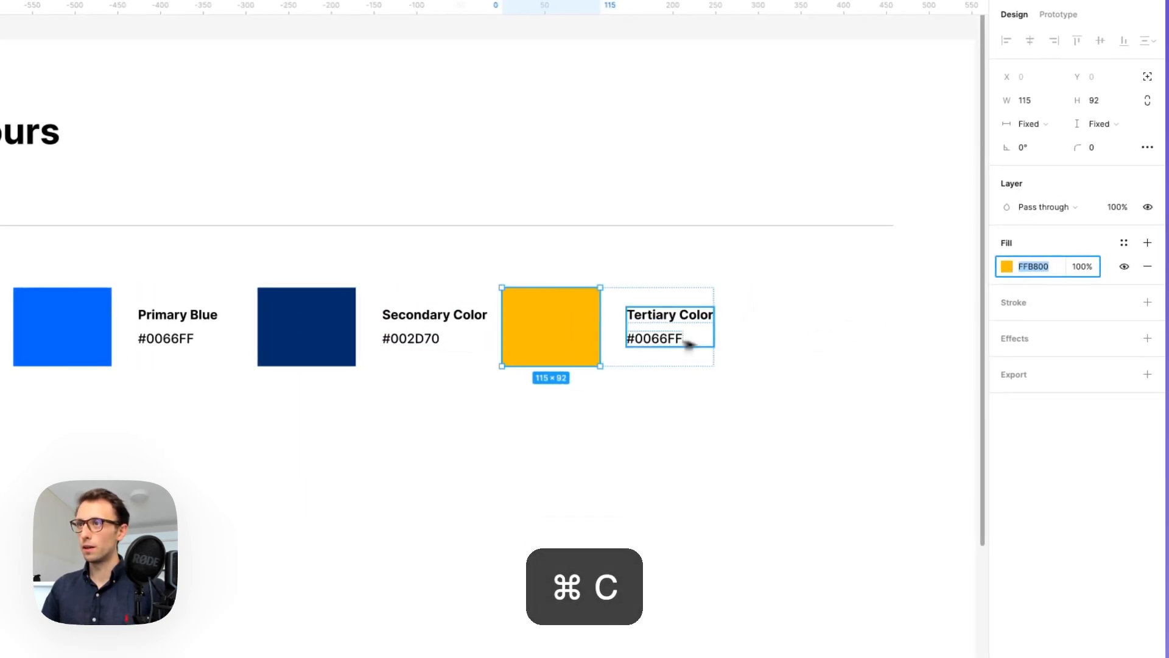
double_click(664, 345)
drag(636, 339, 705, 339)
key(super+v)
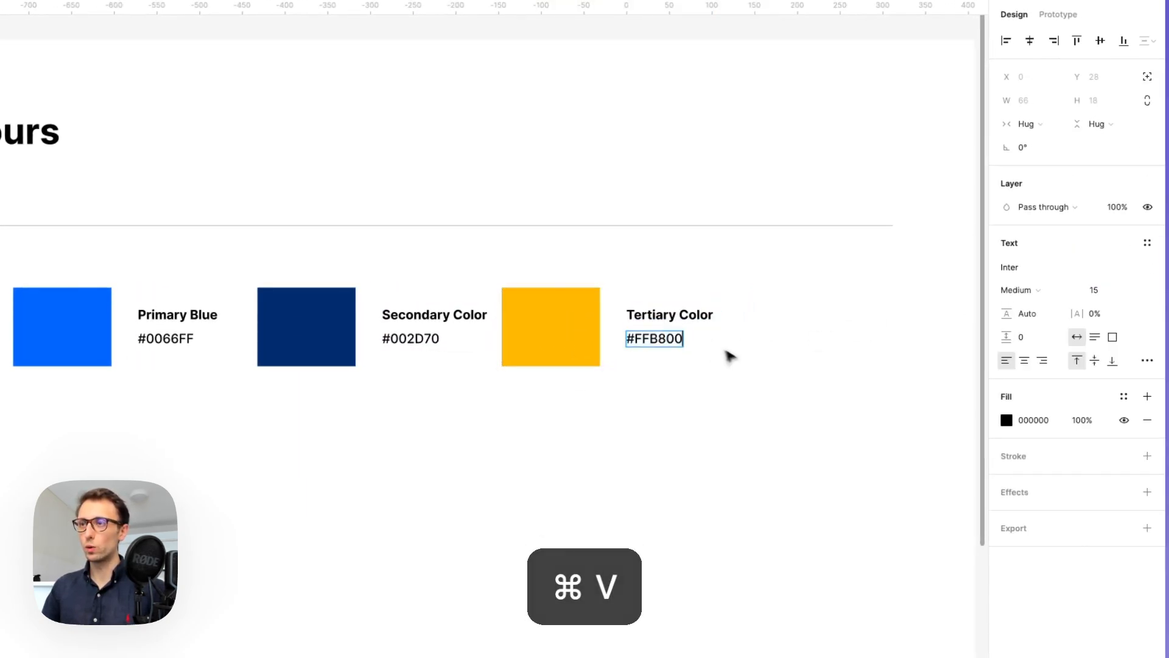
- Move the Tertiary Color swatch along the Brand Colours row to X 915, matching the spacing between the first two swatches
click(762, 374)
scroll(761, 373, down, 2)
drag(614, 318, 621, 341)
key(super+z)
key(super+z)
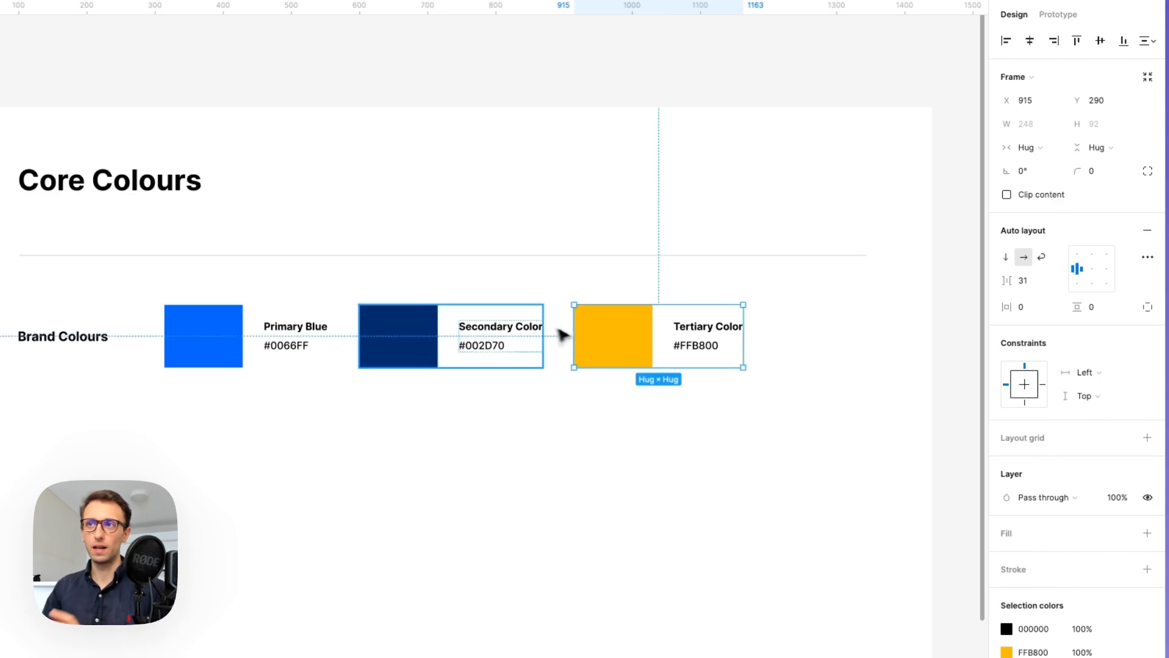
click(621, 398)
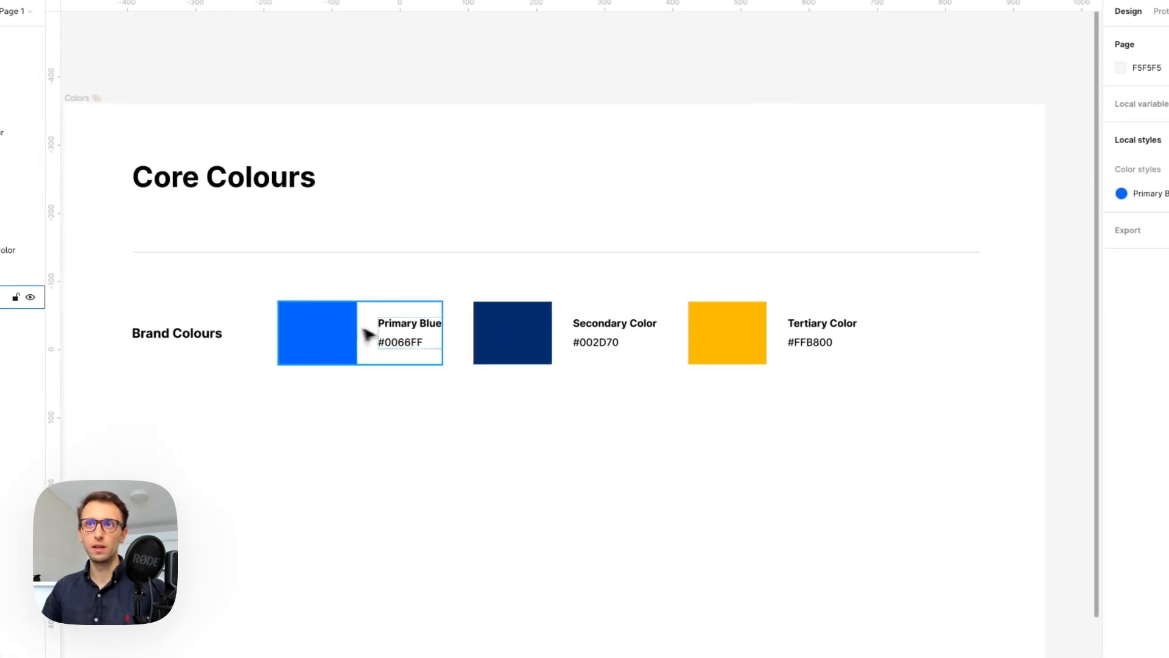
- Try to round the corners of the blue, navy and yellow swatch rectangles with a corner radius of 18
click(329, 327)
shift+click(540, 331)
shift+click(761, 340)
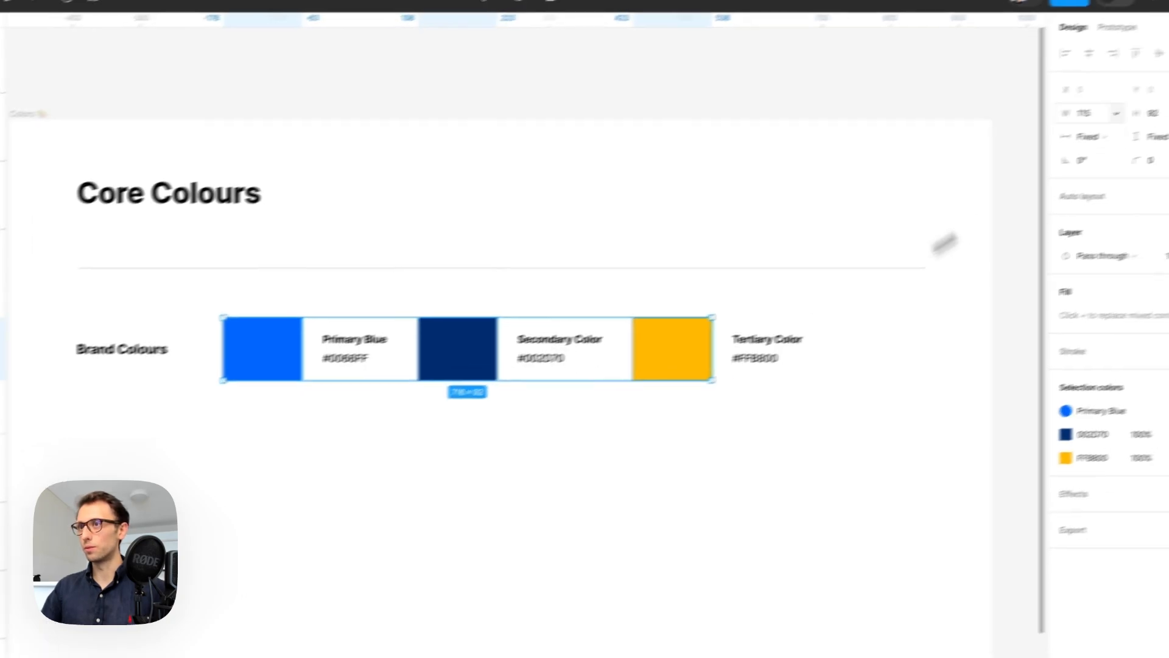
drag(1138, 160, 1143, 160)
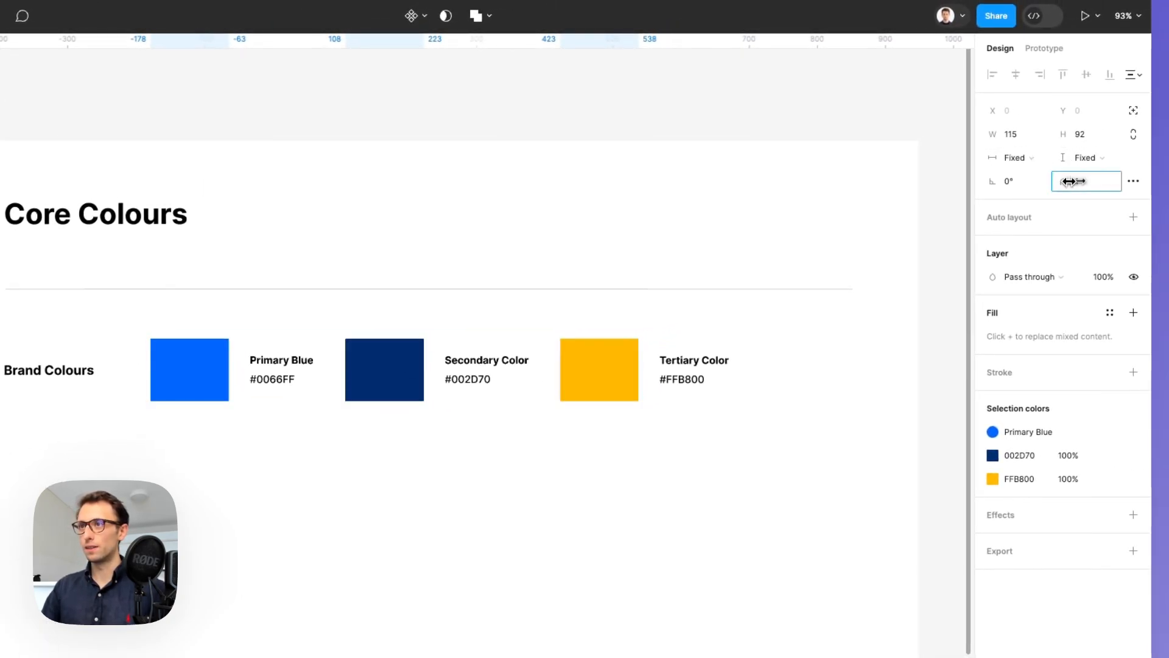
drag(1071, 181, 1064, 182)
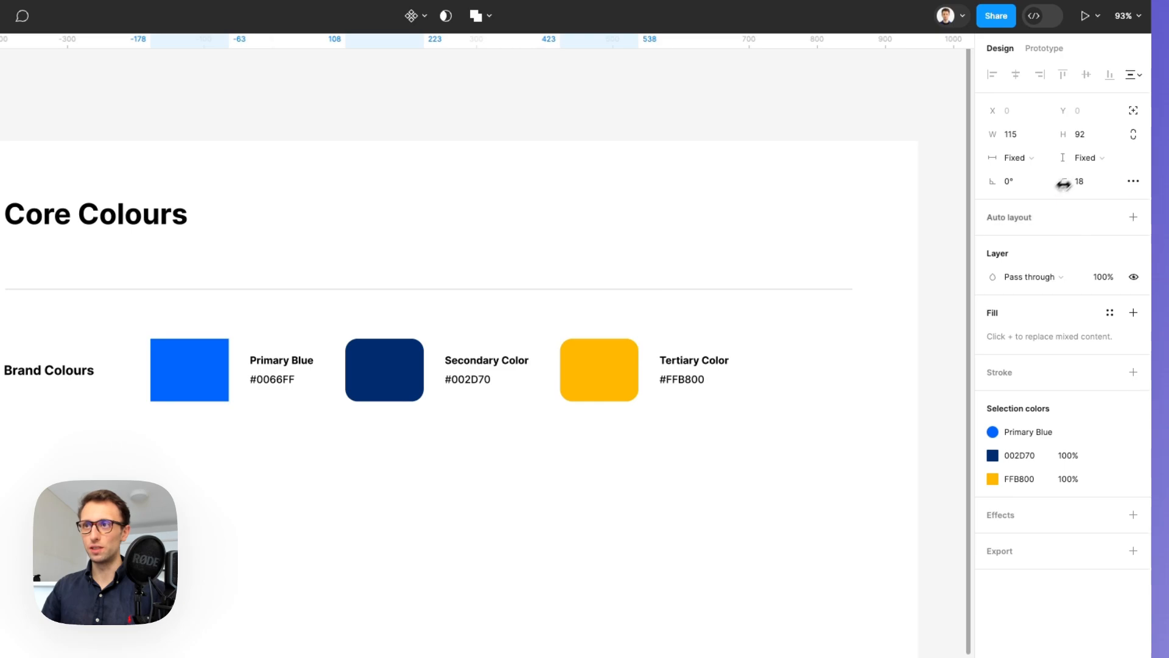
click(542, 438)
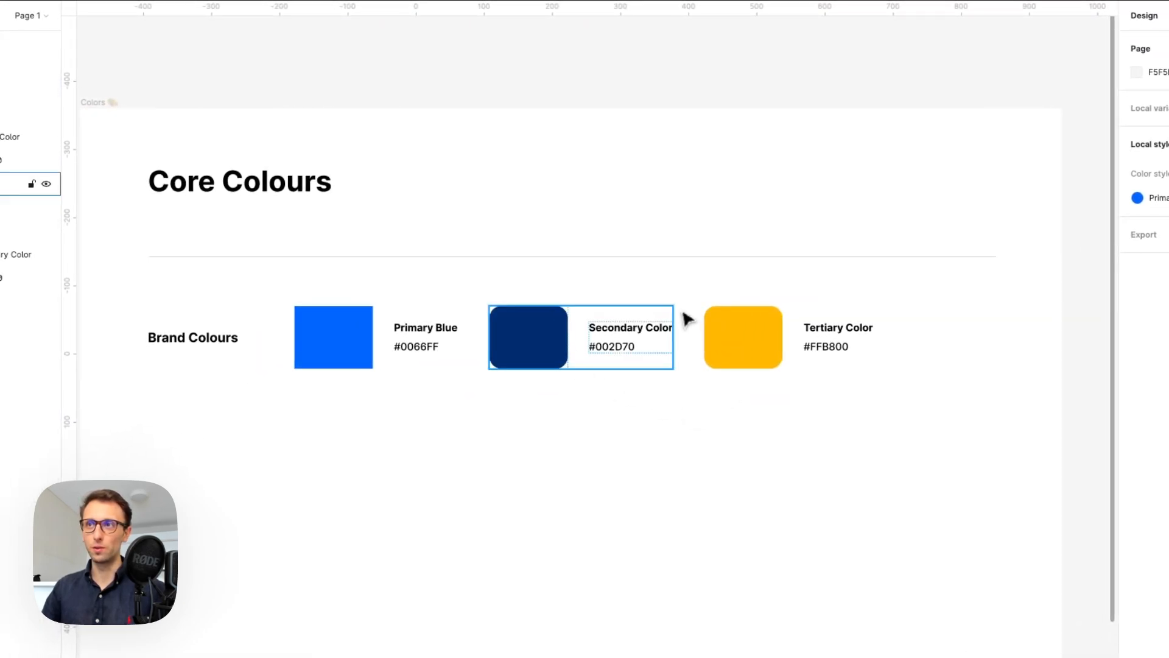
- Try to apply the navy rectangle's corner radius of 18 to the Primary Blue rectangle by copying the value across
click(309, 349)
click(530, 335)
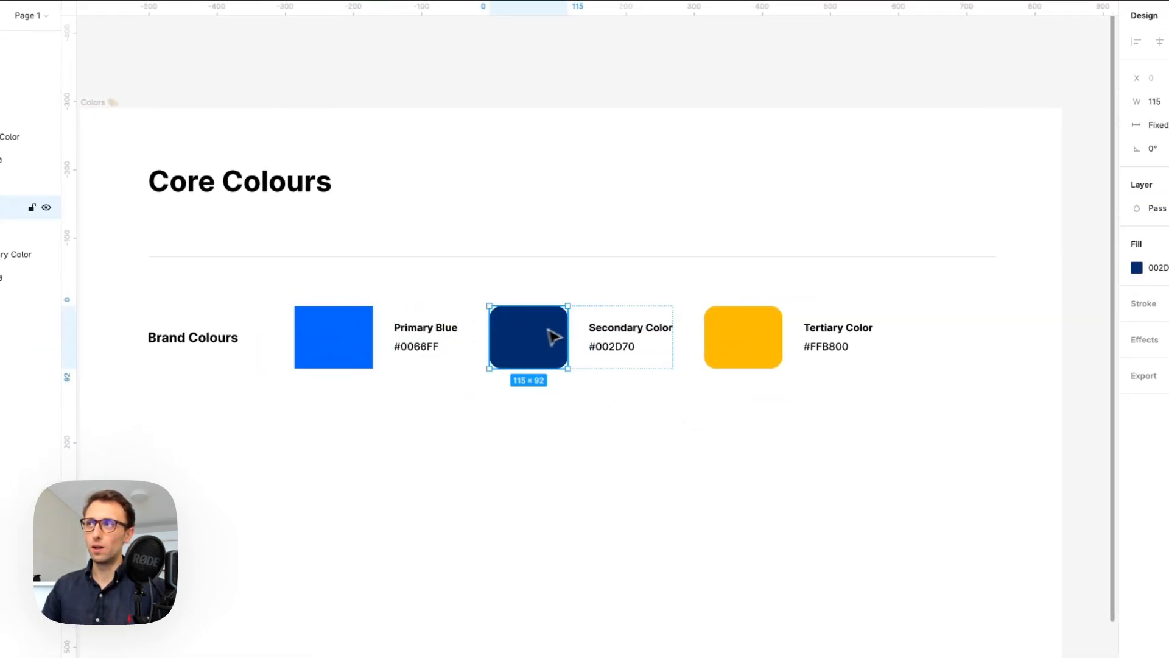
click(1109, 196)
key(super+c)
click(287, 372)
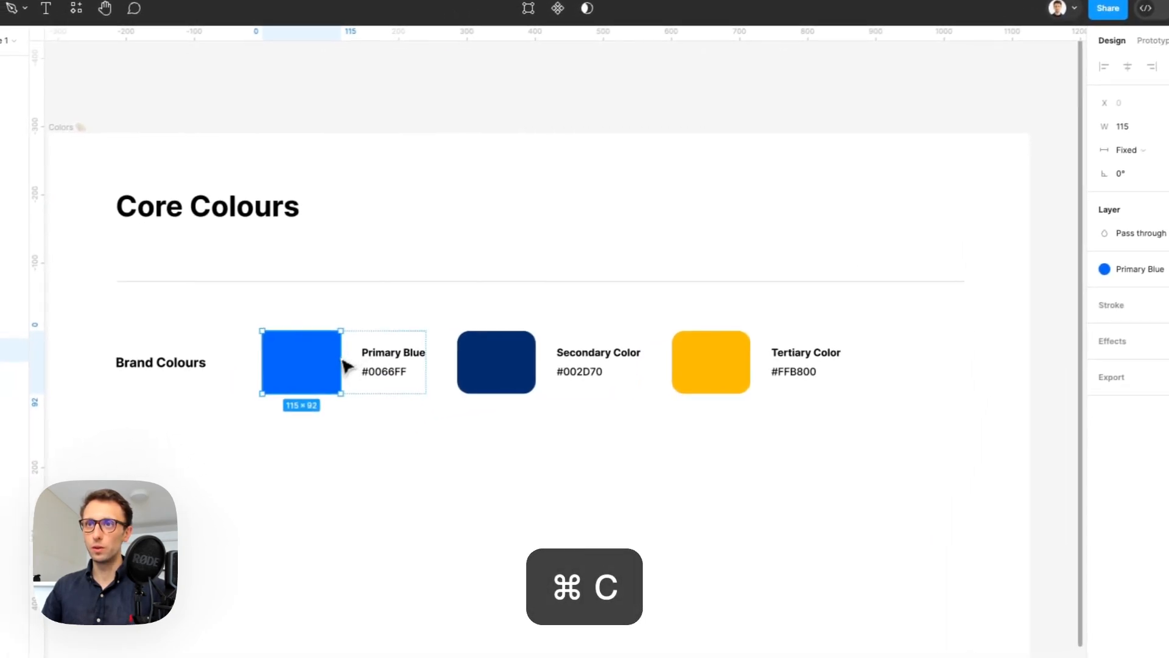
click(1149, 186)
key(super+v)
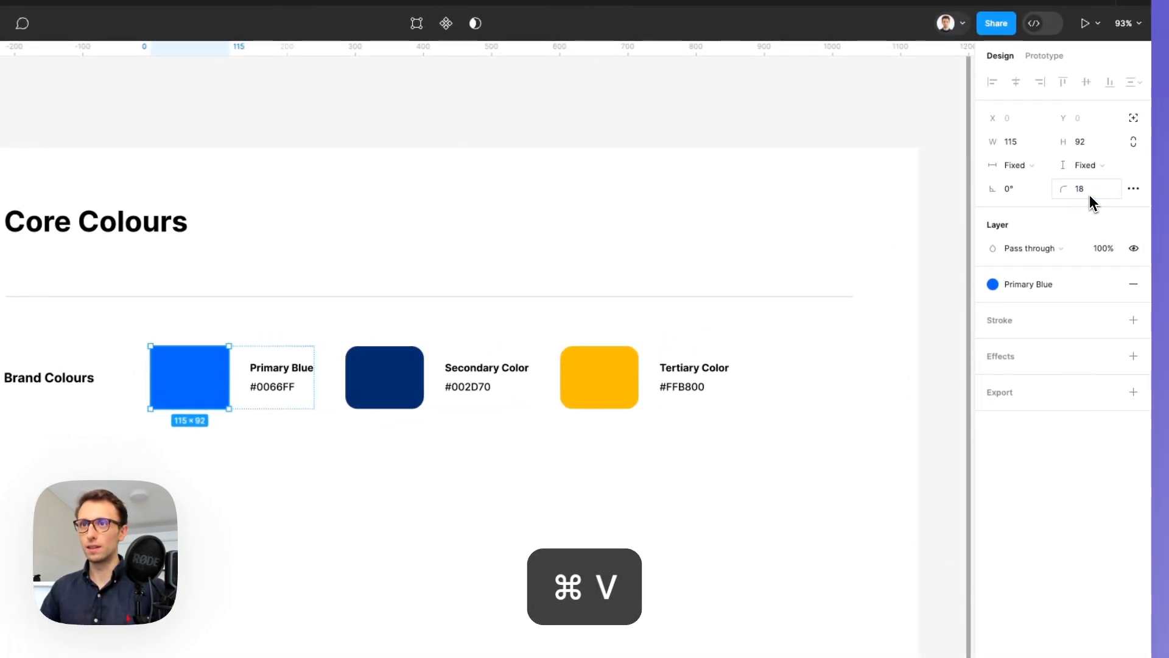
- Try deleting and restoring the Primary Blue swatch's rectangle, and expand its label frame to inspect the nested layers
click(100, 320)
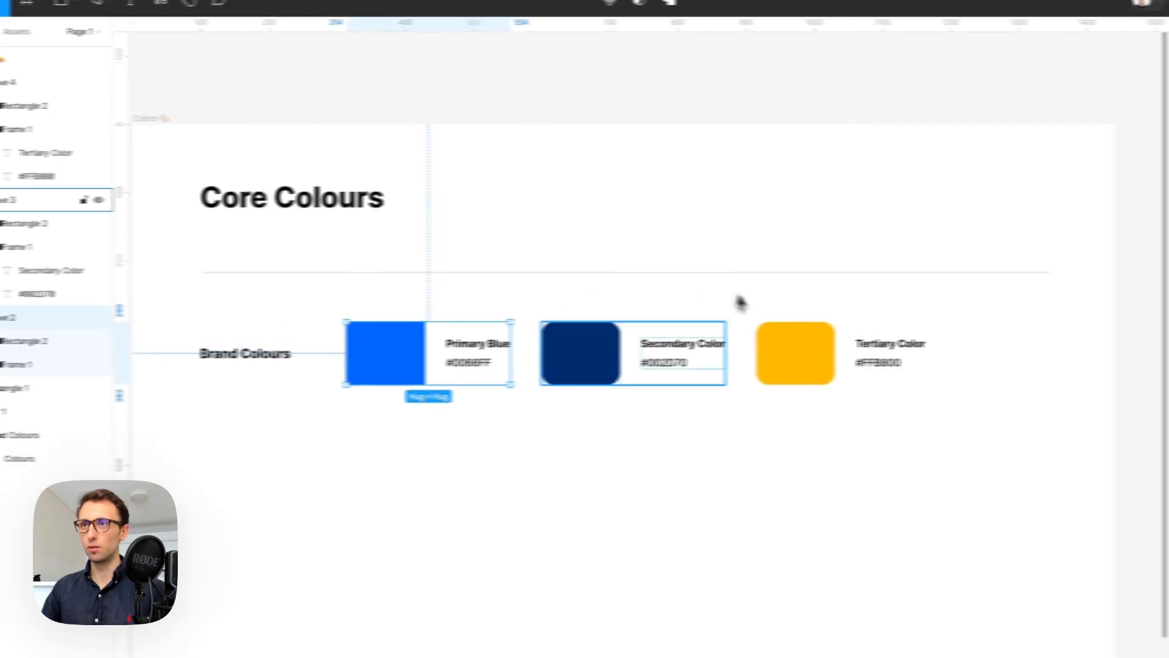
click(486, 345)
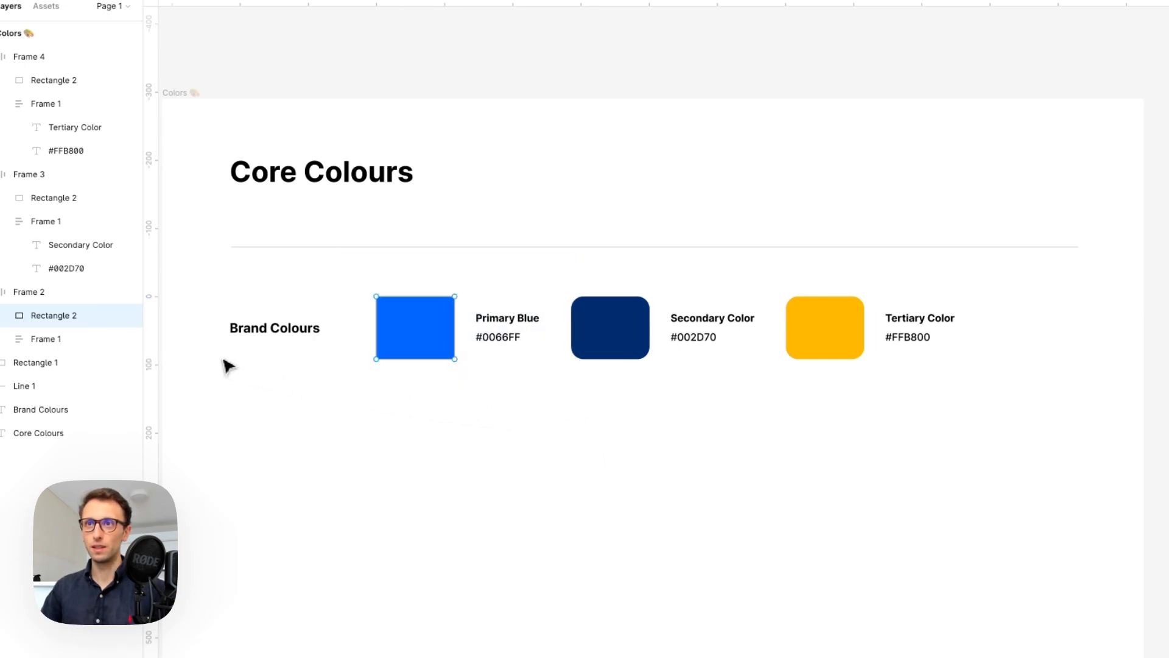
key(Delete)
key(super+z)
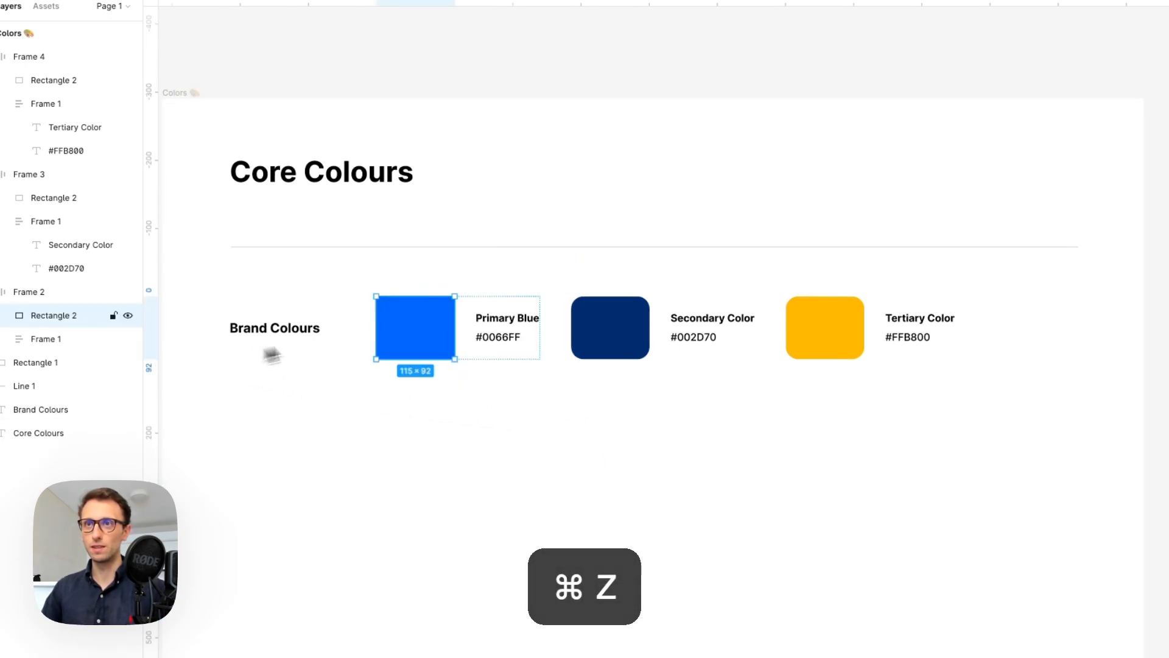
click(63, 339)
click(3, 339)
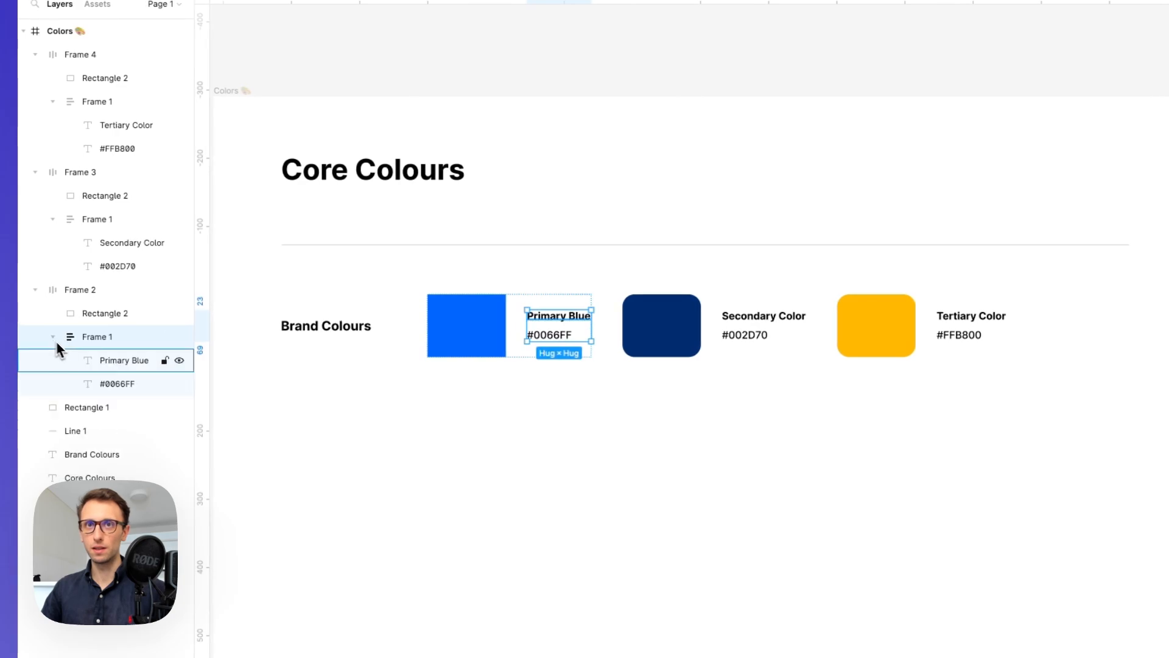
click(125, 315)
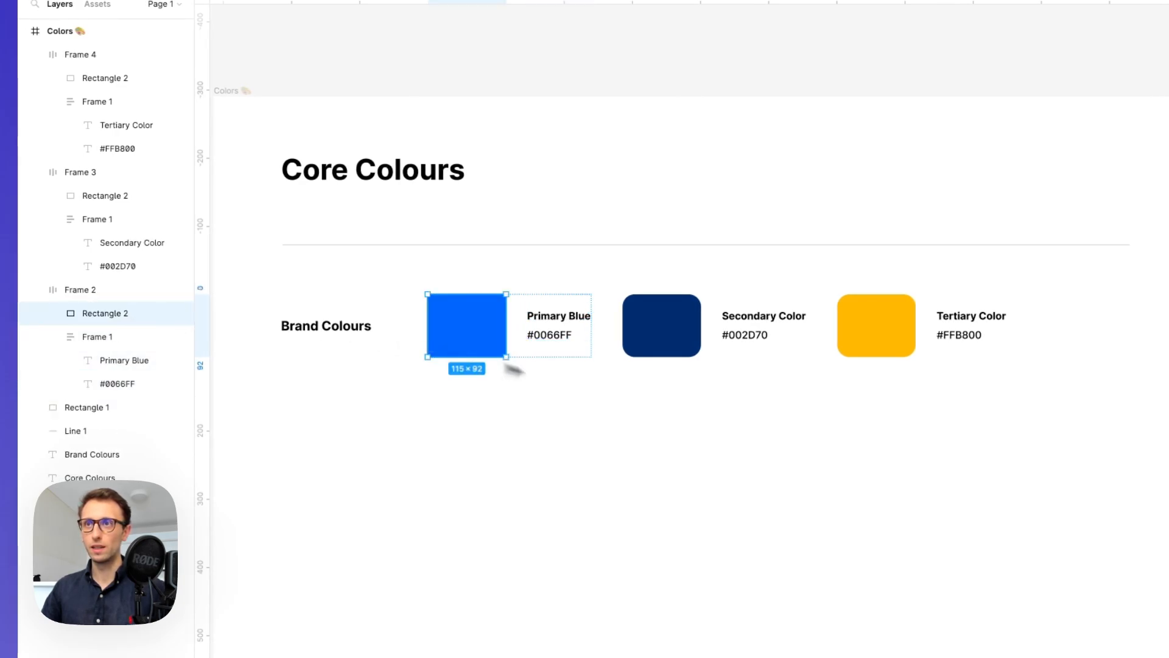
- Undo the corner rounding on the brand colour swatches
key(super+z)
key(super+z)
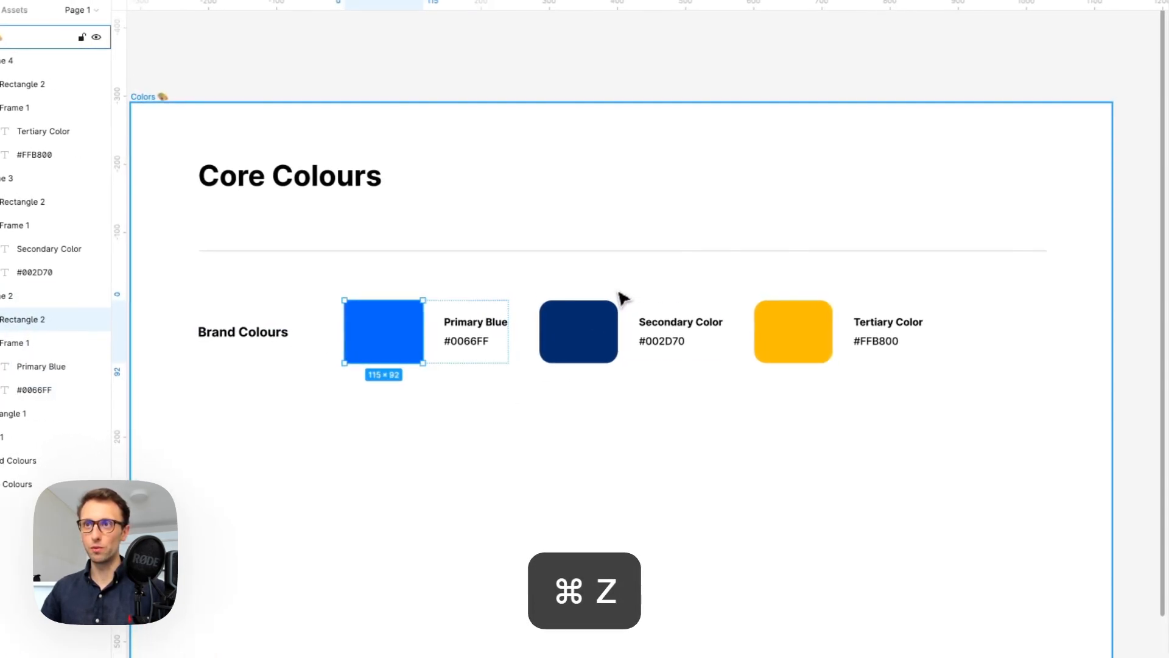
key(super+z)
key(super+z)
key(super+z)
key(super+z)
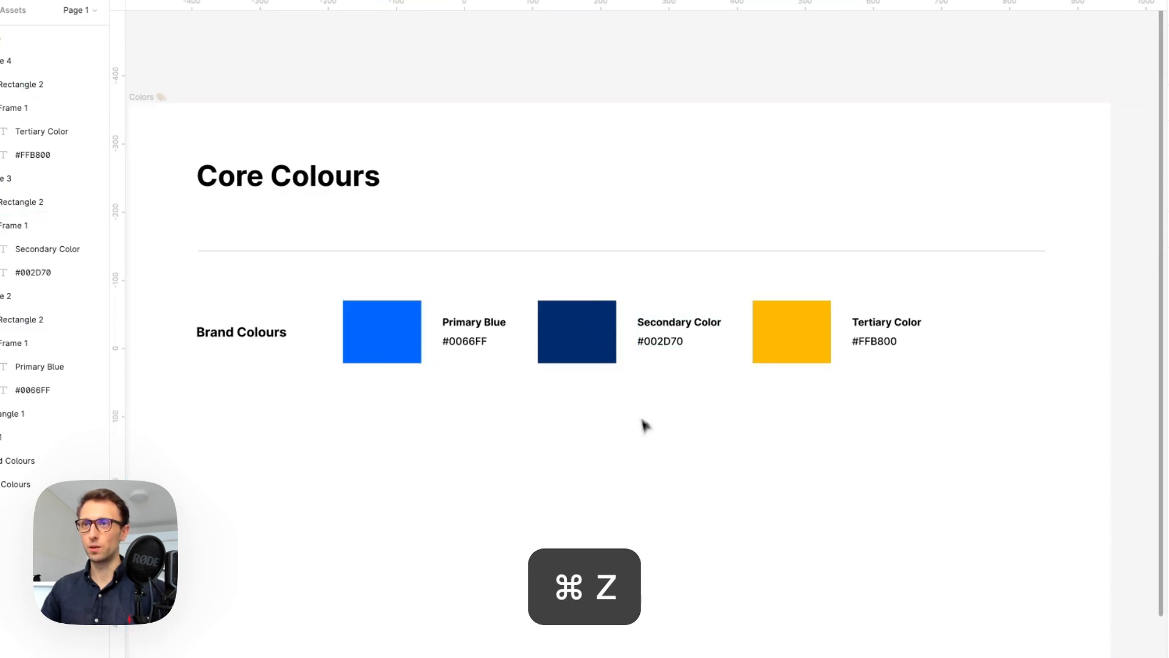
- Shift the Tertiary Color swatch slightly toward the Secondary Color swatch, and move the whole Brand Colours row up slightly
drag(761, 334, 756, 335)
click(699, 403)
scroll(696, 406, down, 1)
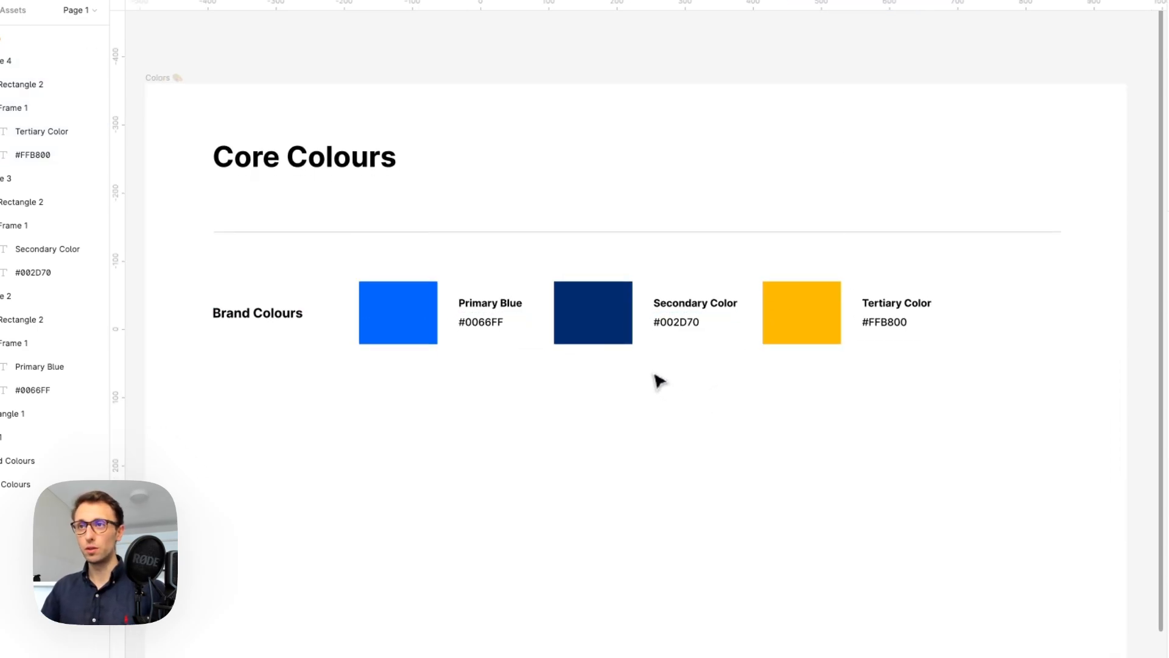
drag(223, 269, 925, 359)
drag(801, 318, 801, 311)
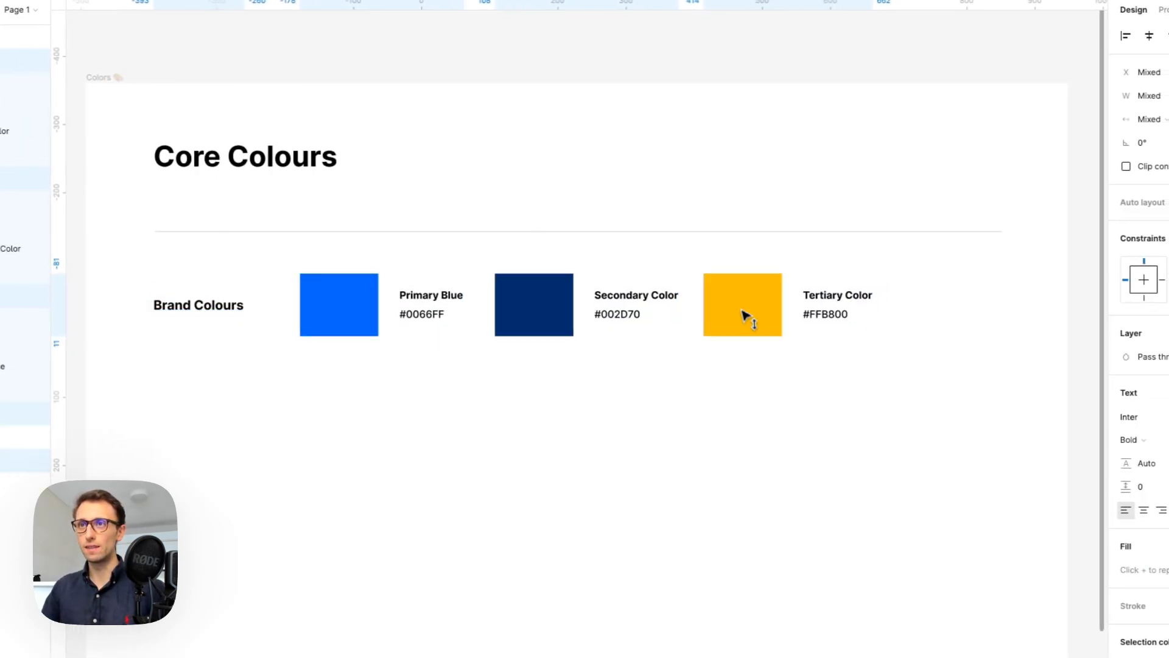
click(709, 379)
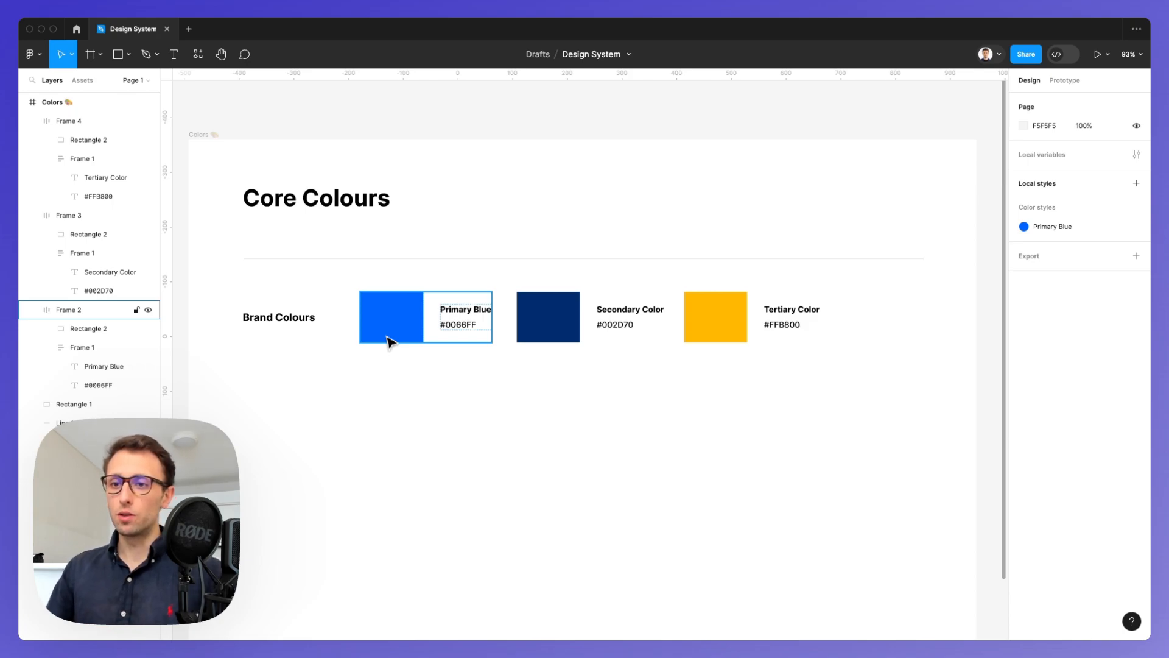
- Duplicate the divider line 220 px below the original, and place a copy of the Brand Colours heading beneath it
click(375, 258)
drag(375, 258, 433, 386)
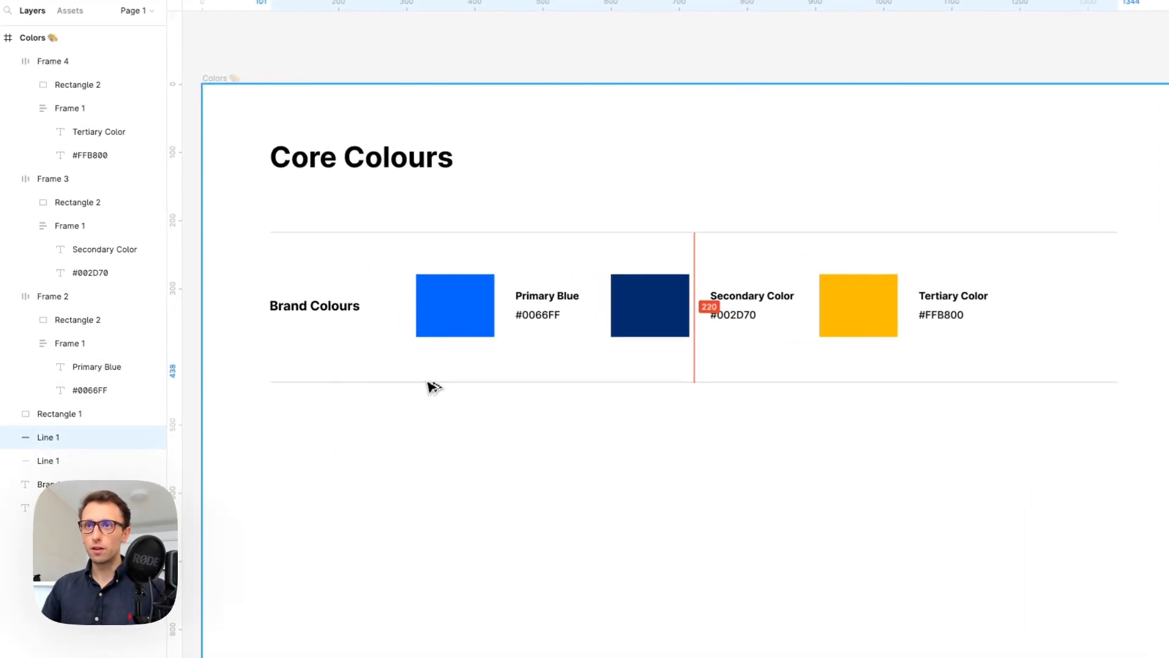
click(341, 316)
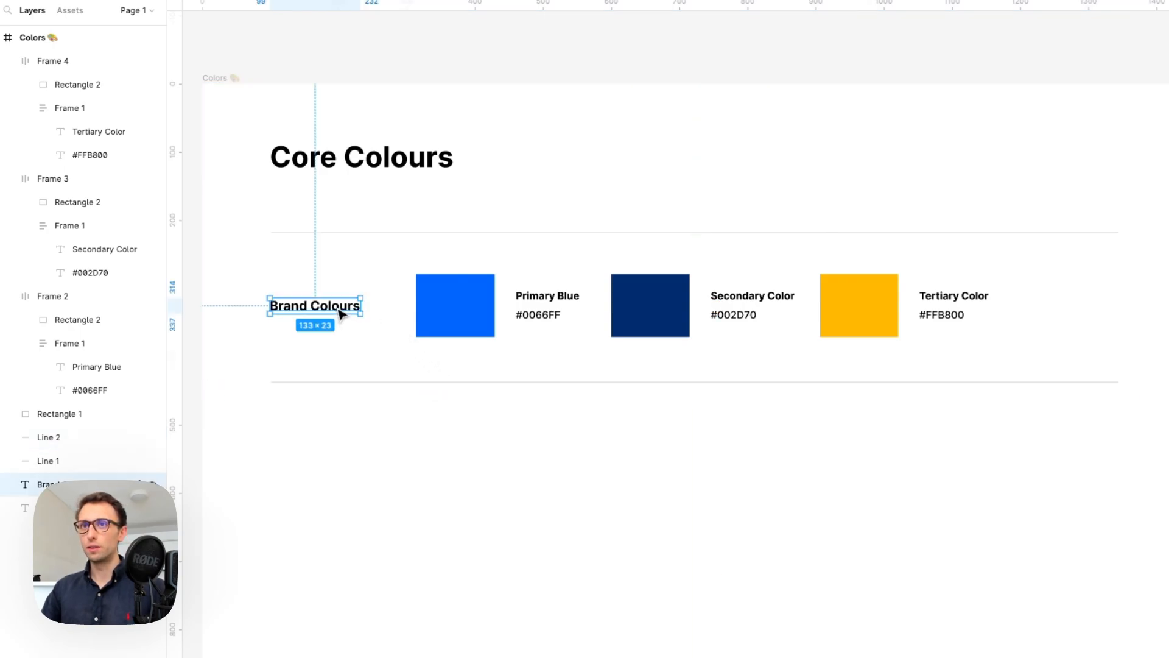
drag(341, 315, 346, 447)
- Change the duplicated row heading's text to Primary Colours
double_click(329, 438)
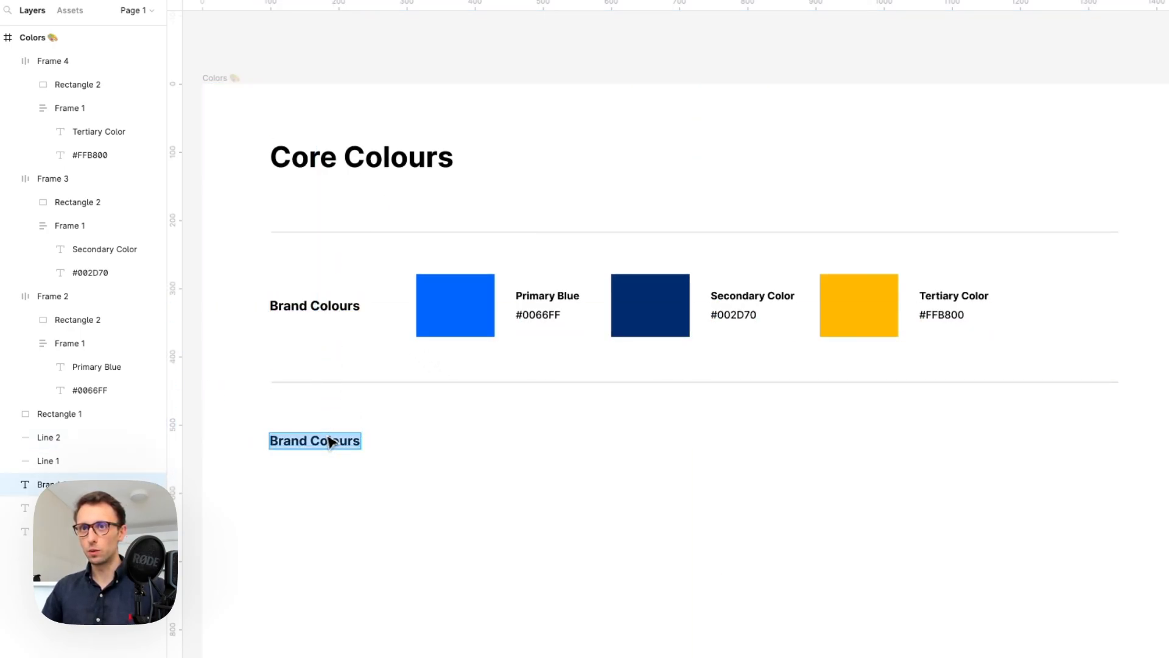
key(Left)
key(shift+alt+Right)
text(Primary)
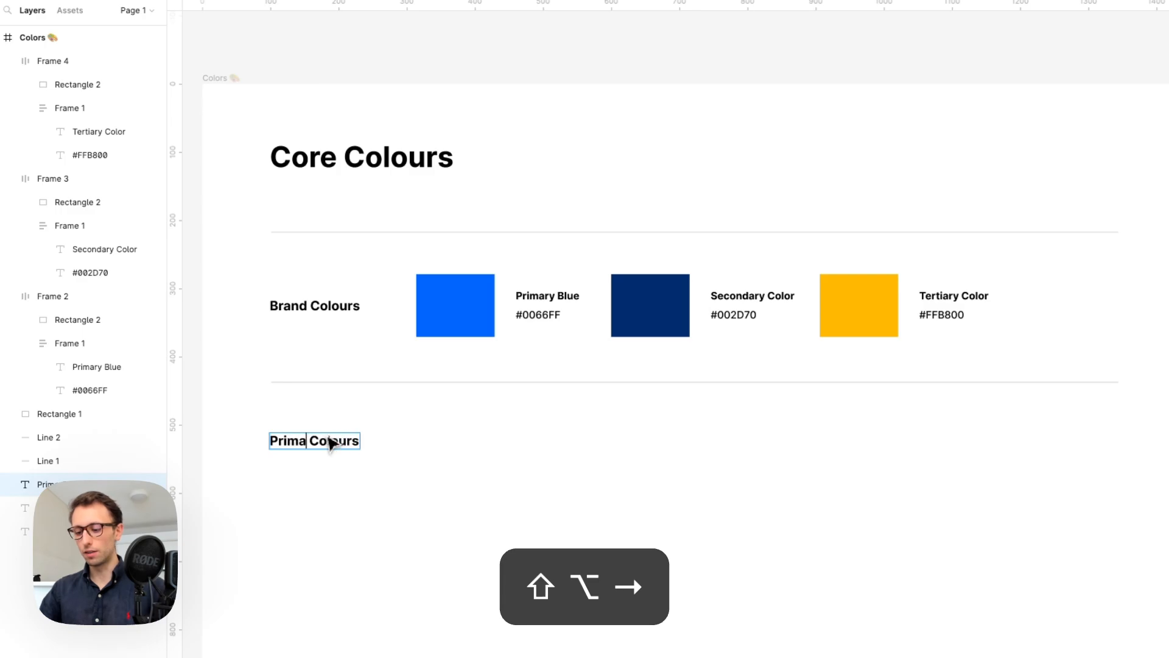
key(Escape)
click(503, 440)
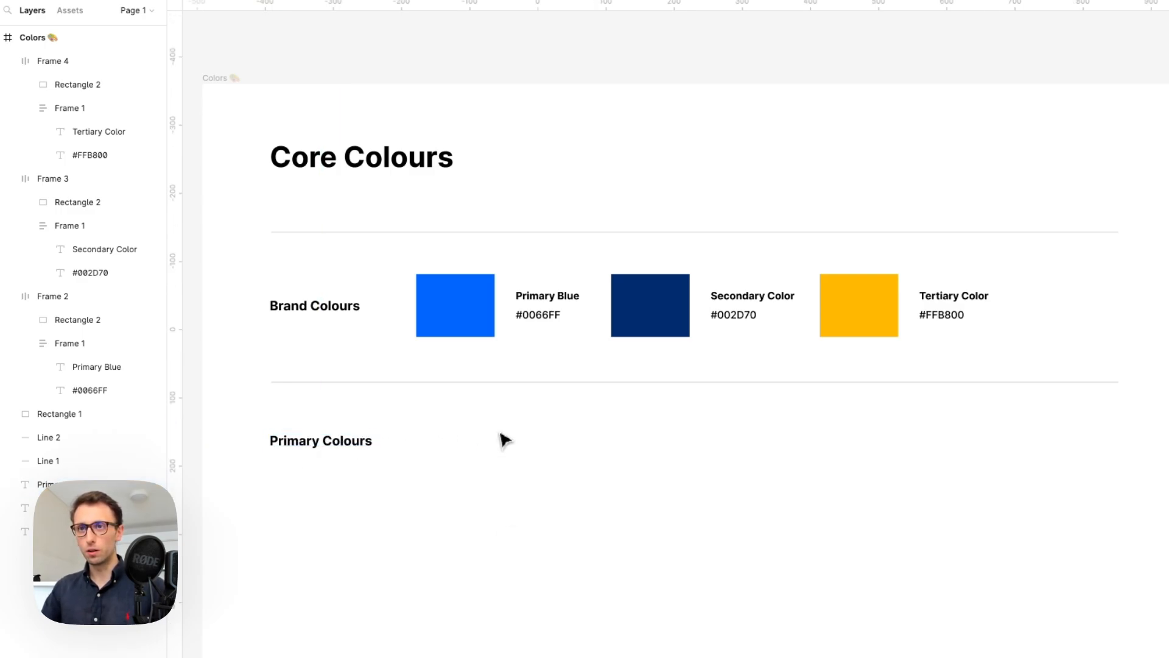
- Save the Secondary Color rectangle's 002D70 fill as a colour style named Secondary color
scroll(504, 440, down, 2)
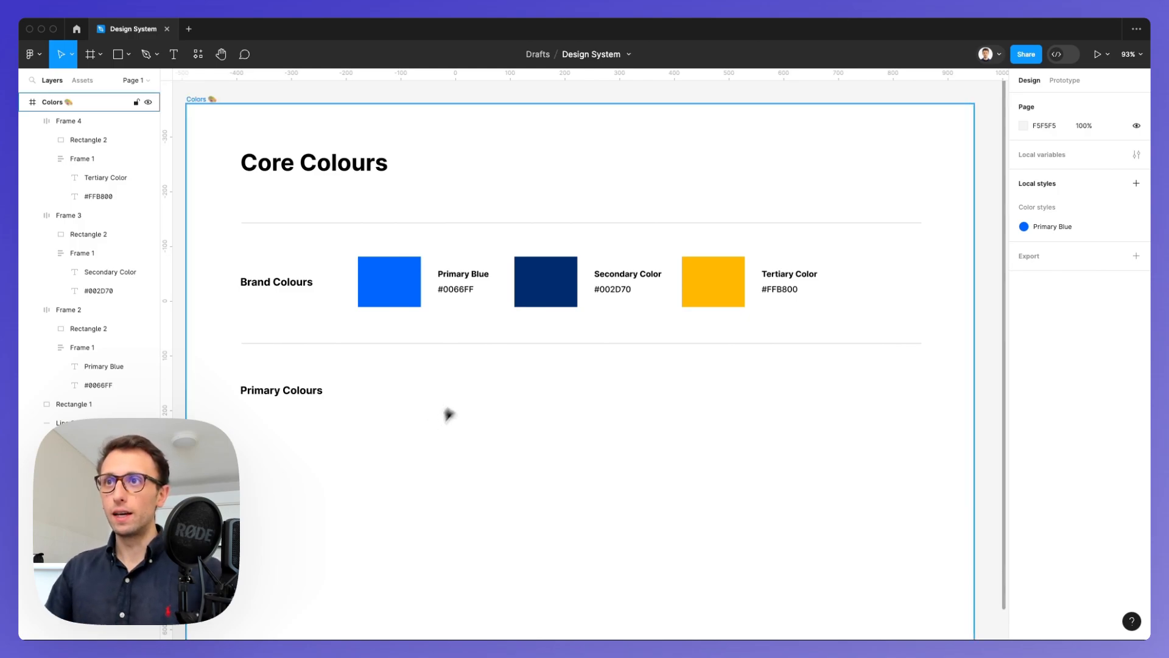
double_click(541, 288)
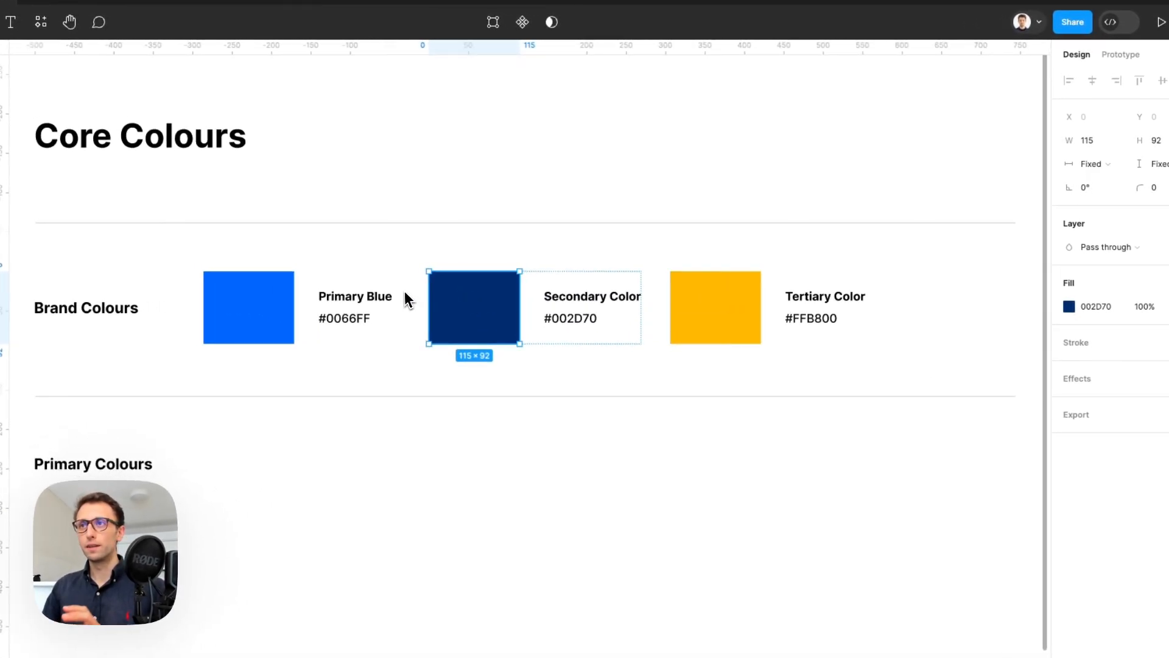
scroll(405, 292, left, 2)
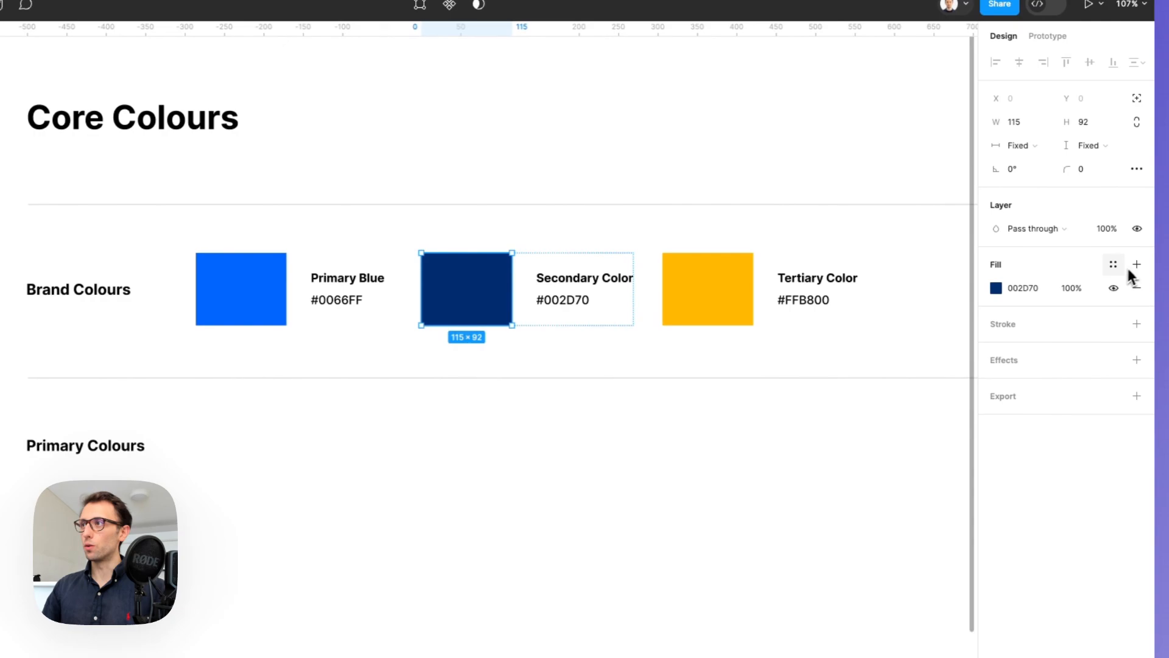
click(1114, 264)
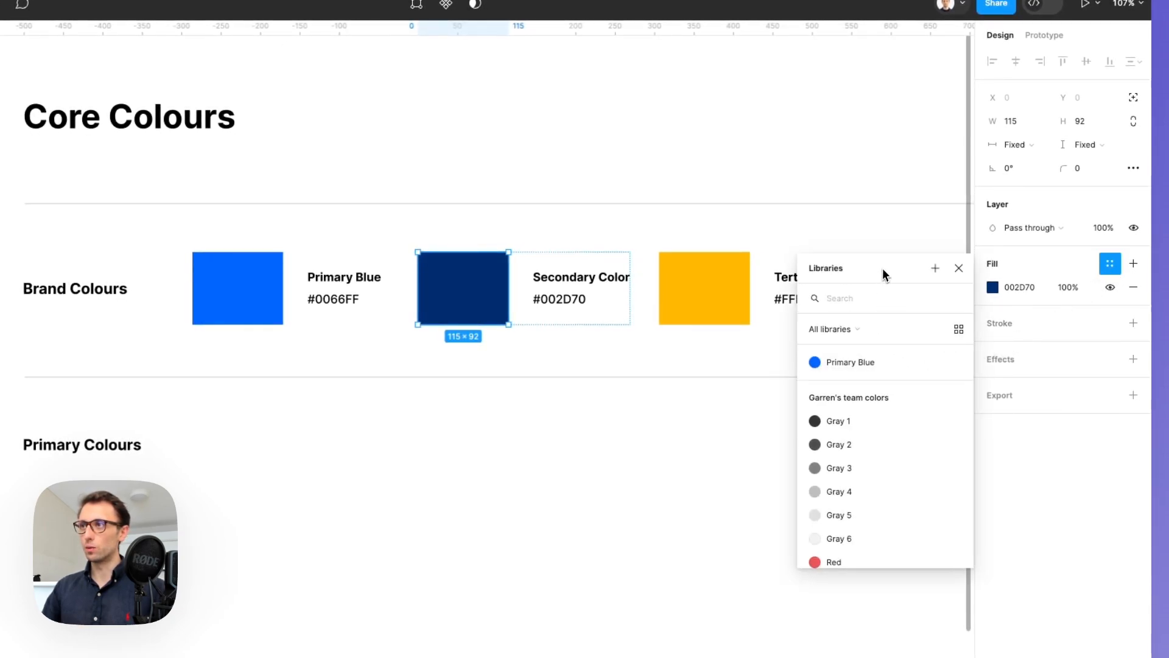
drag(885, 275, 577, 367)
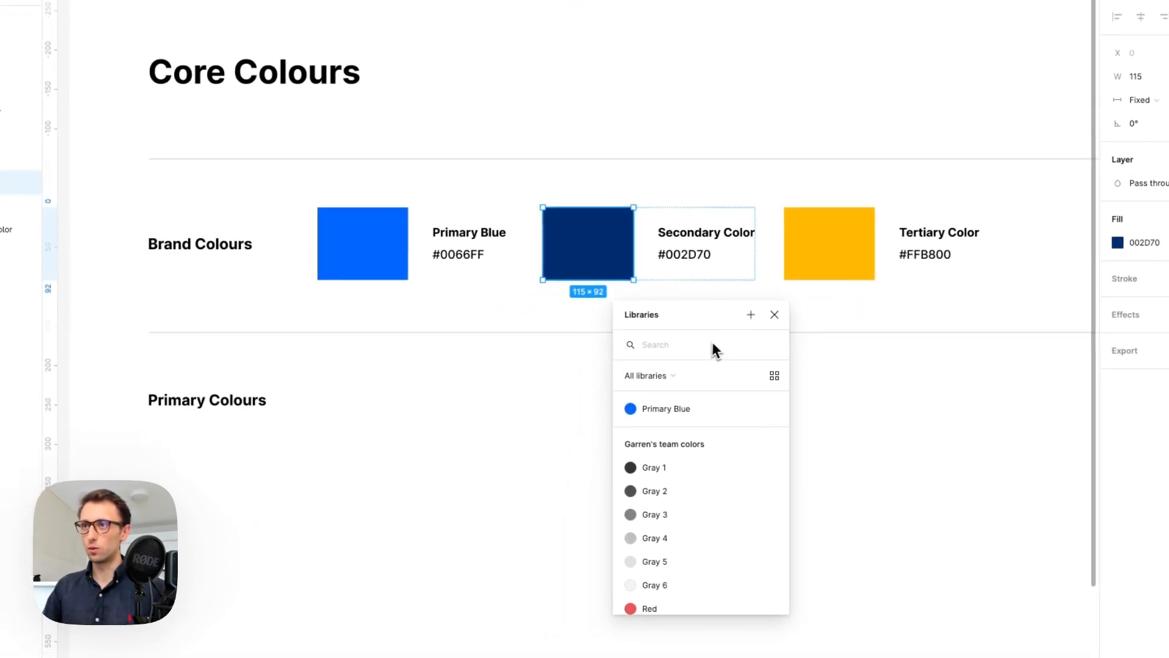
click(751, 314)
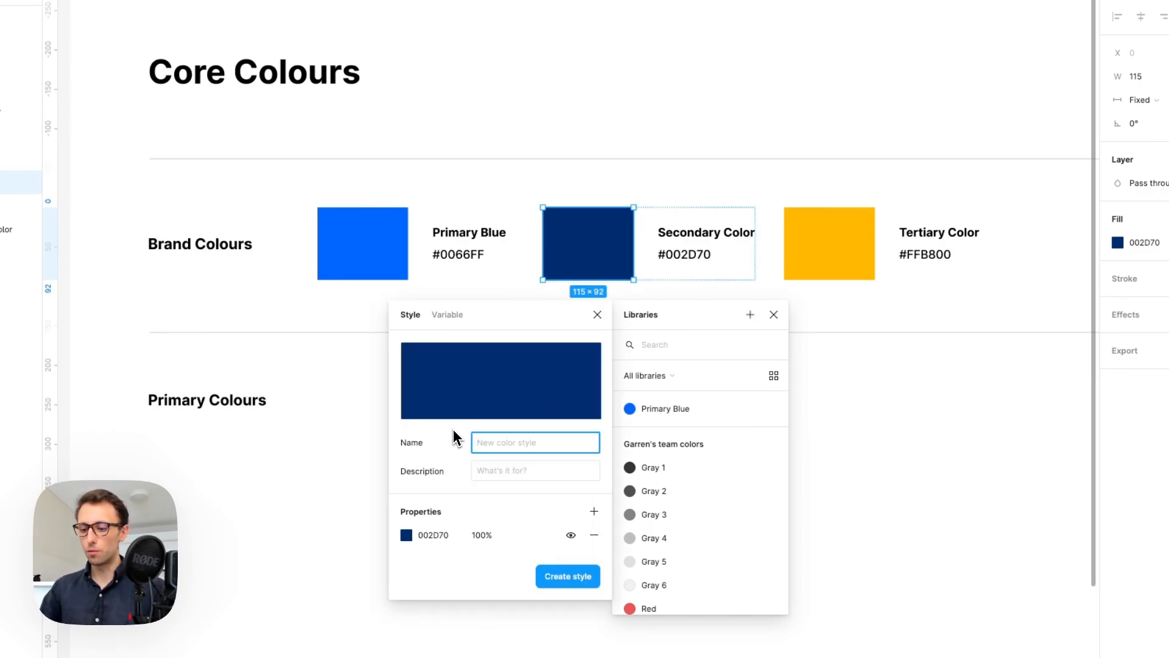
text(Secondary)
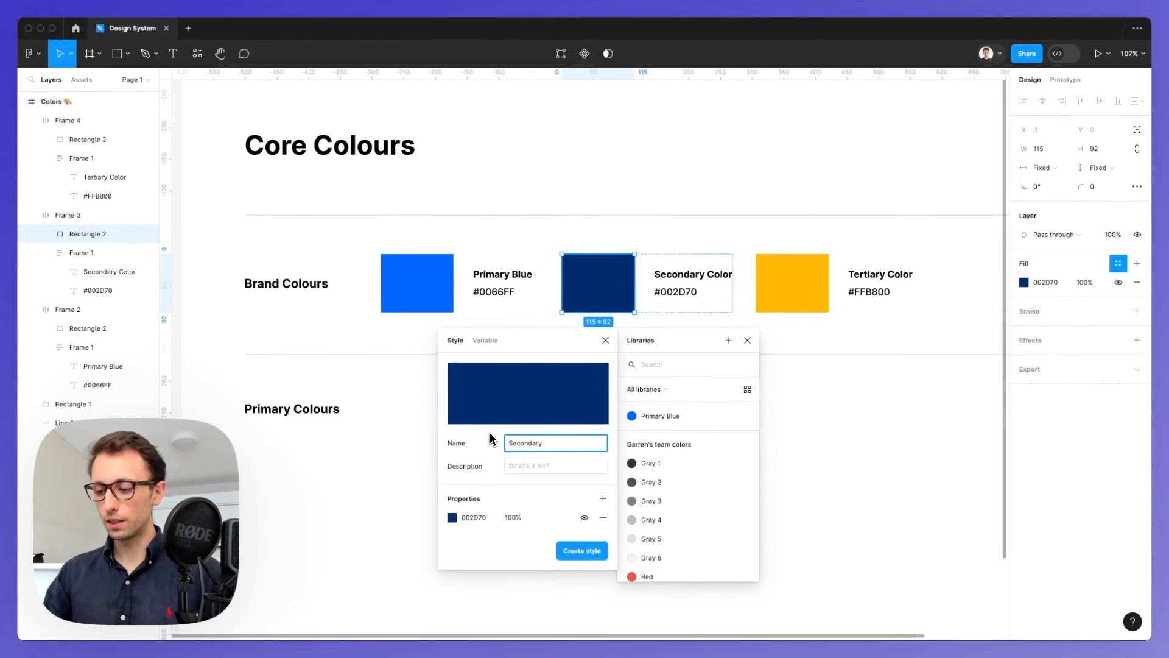
text(color)
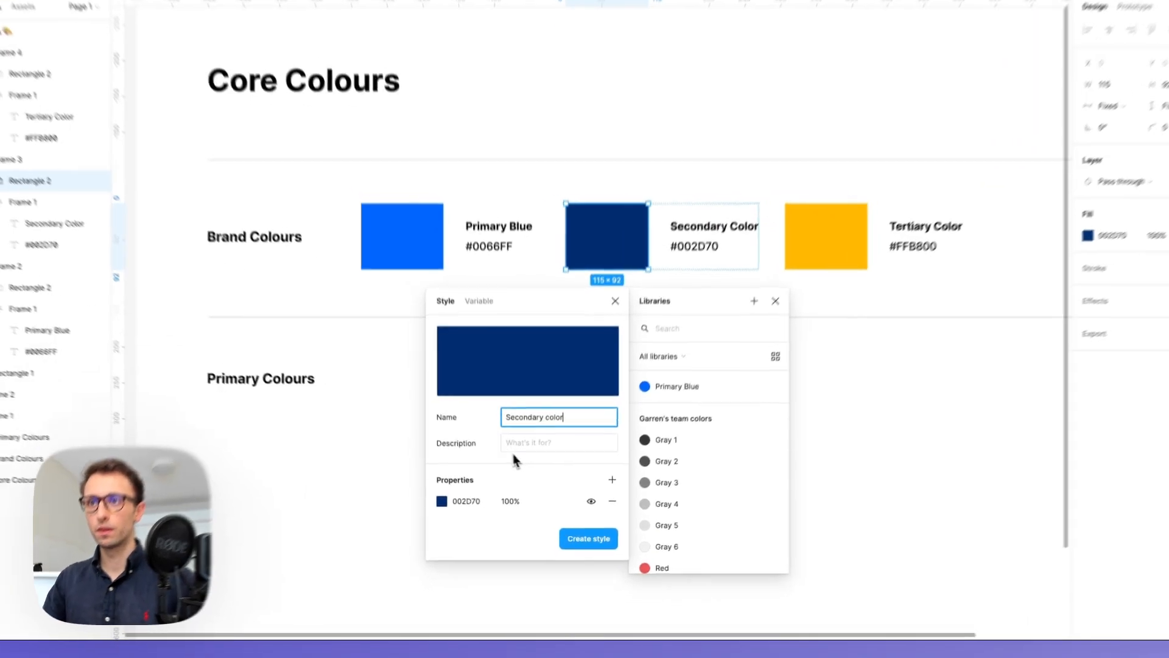
click(532, 467)
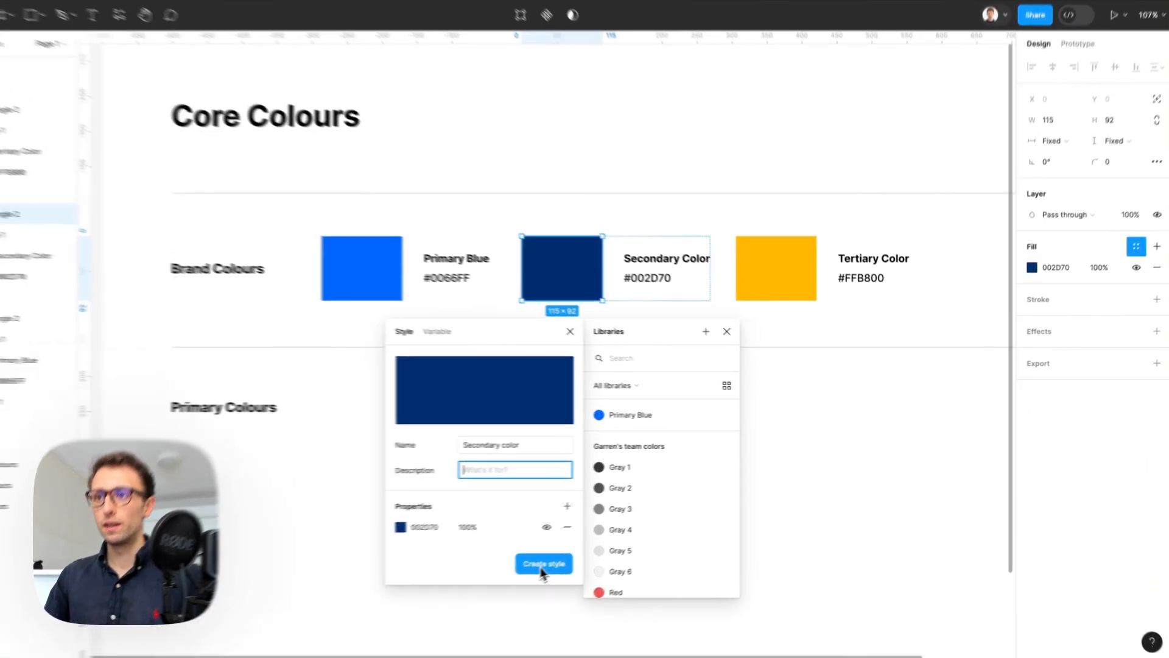
click(588, 550)
- Save the Tertiary Color rectangle's FFB800 fill as a colour style named Tertiary Color
click(753, 236)
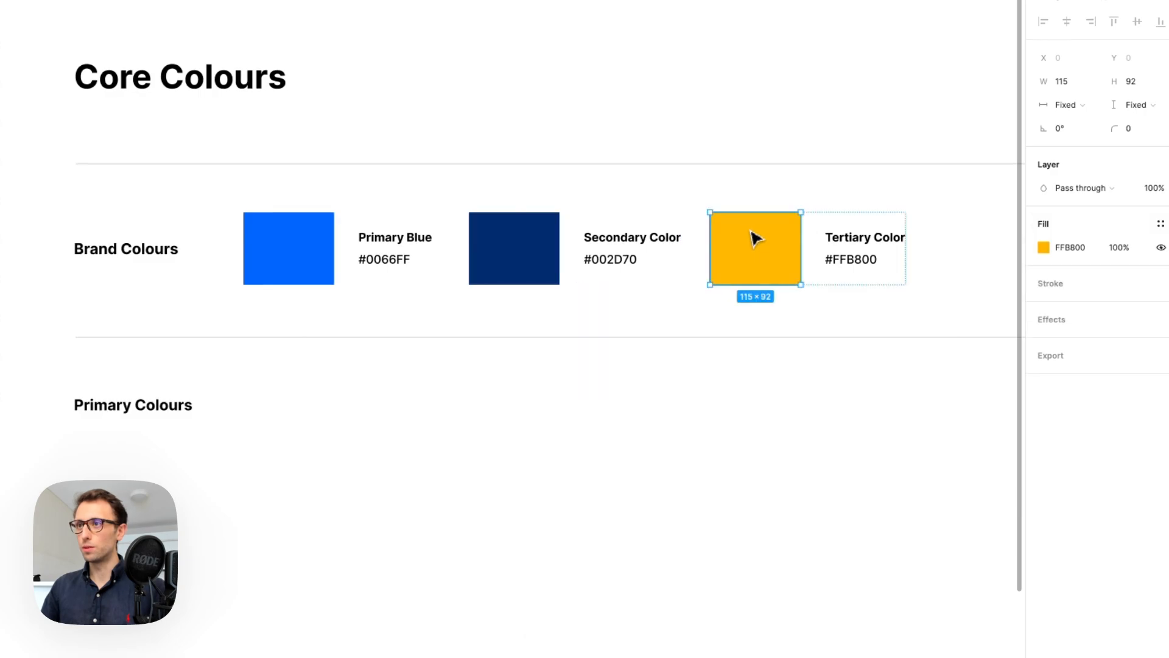
click(1112, 264)
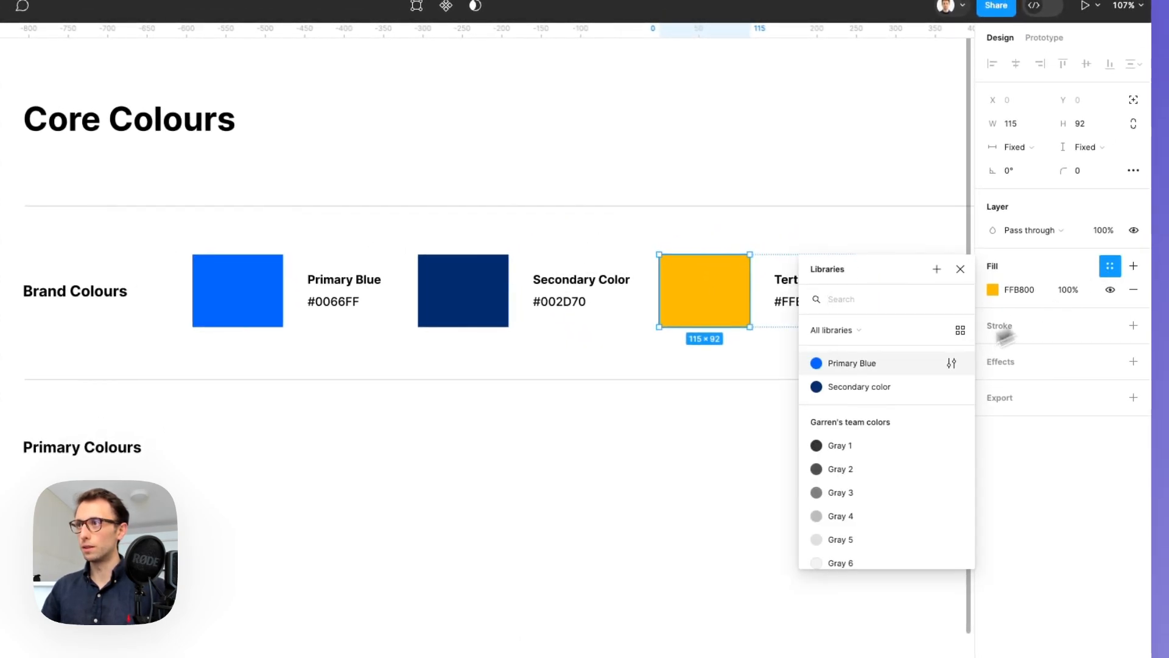
click(936, 268)
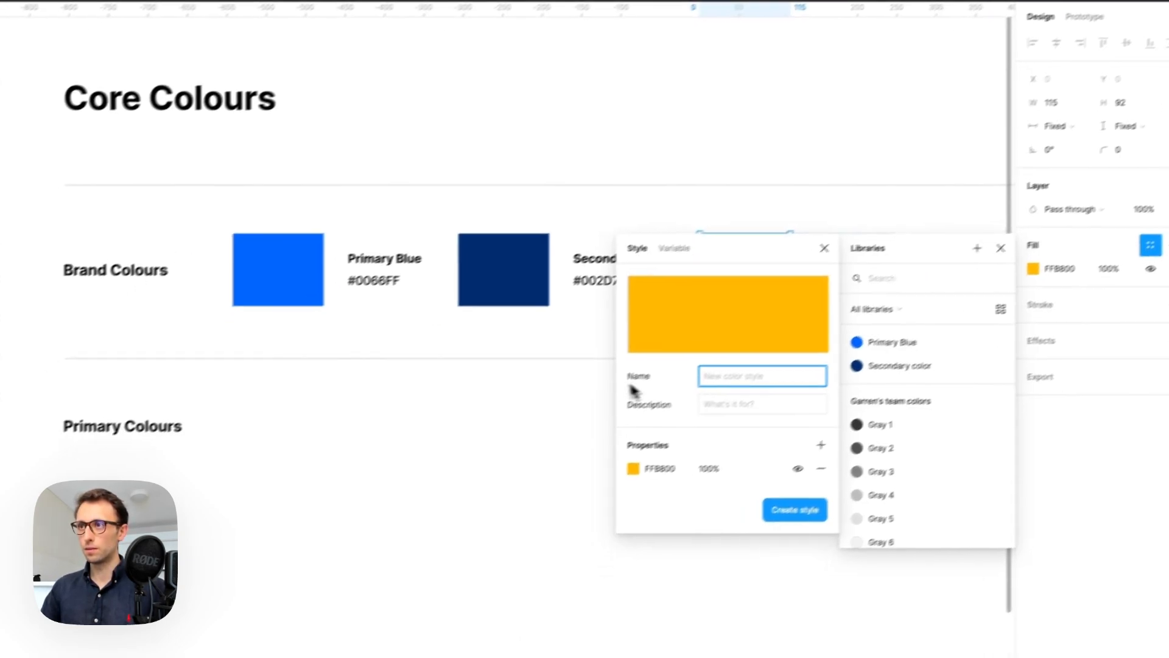
text(Tertiary )
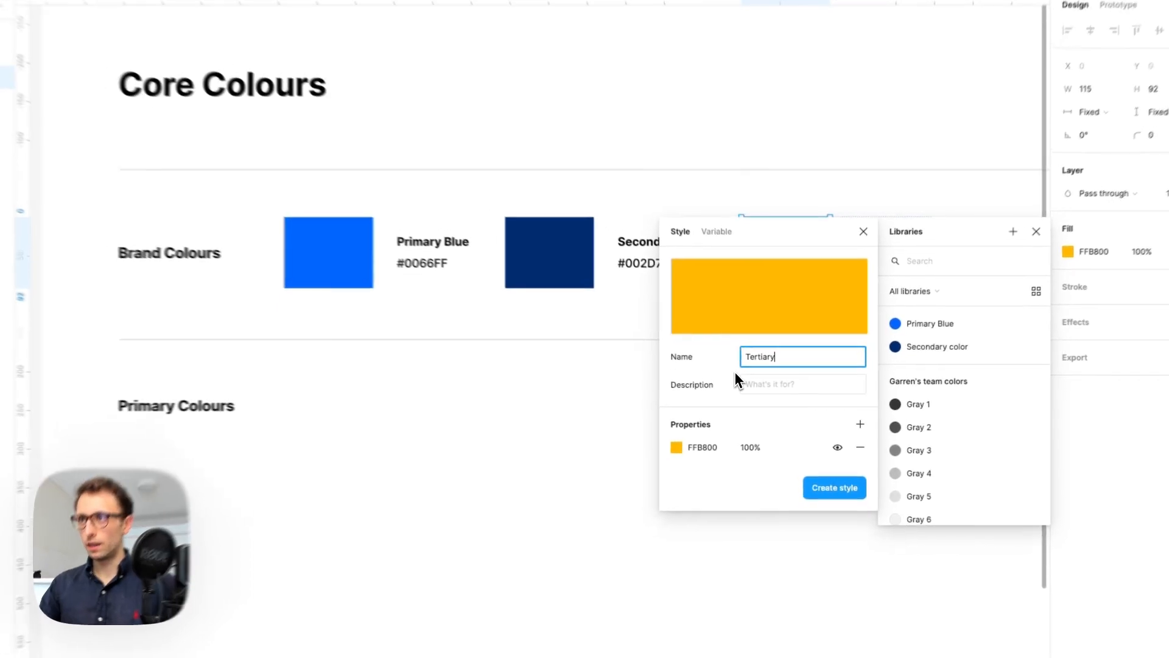
text(C)
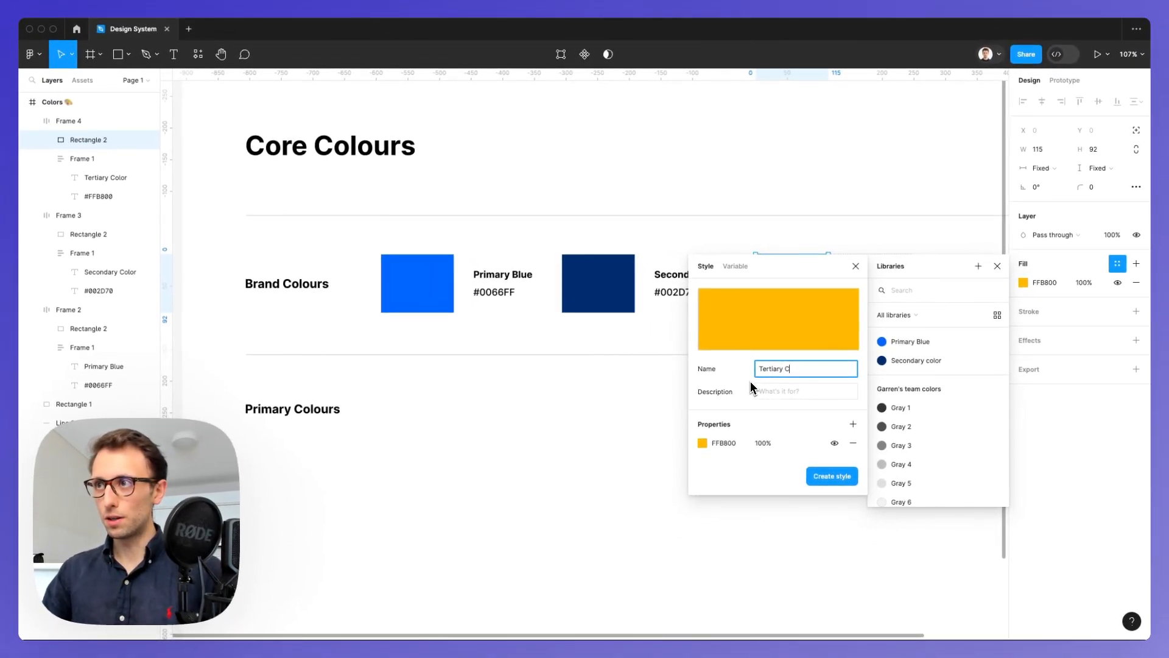
text(olor)
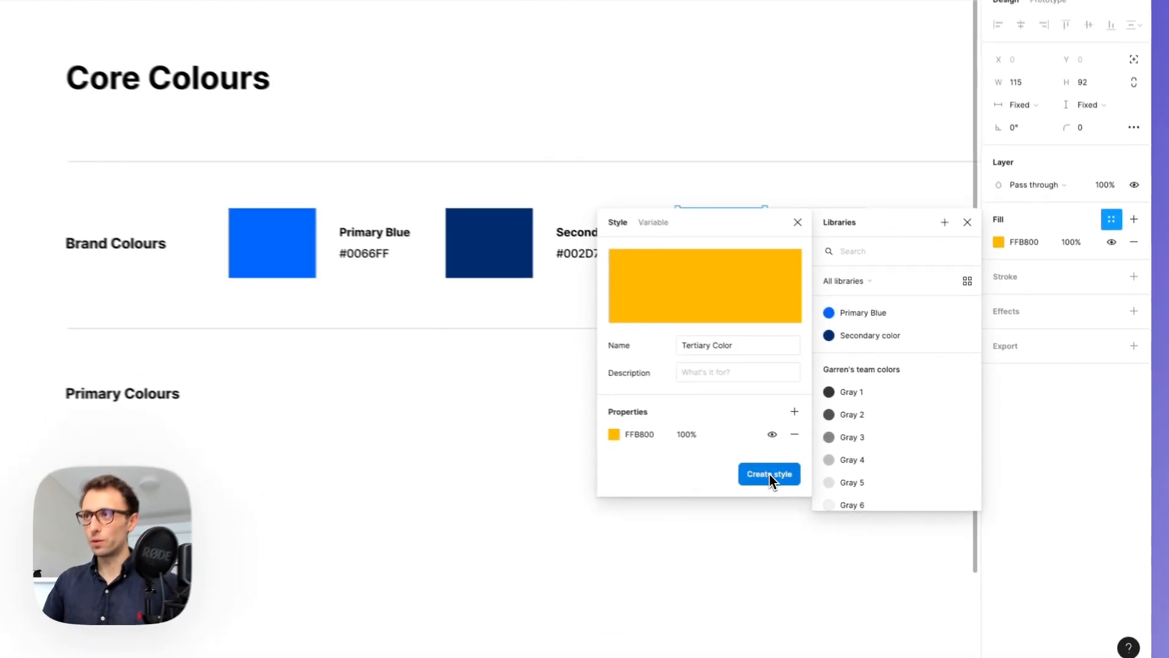
click(832, 475)
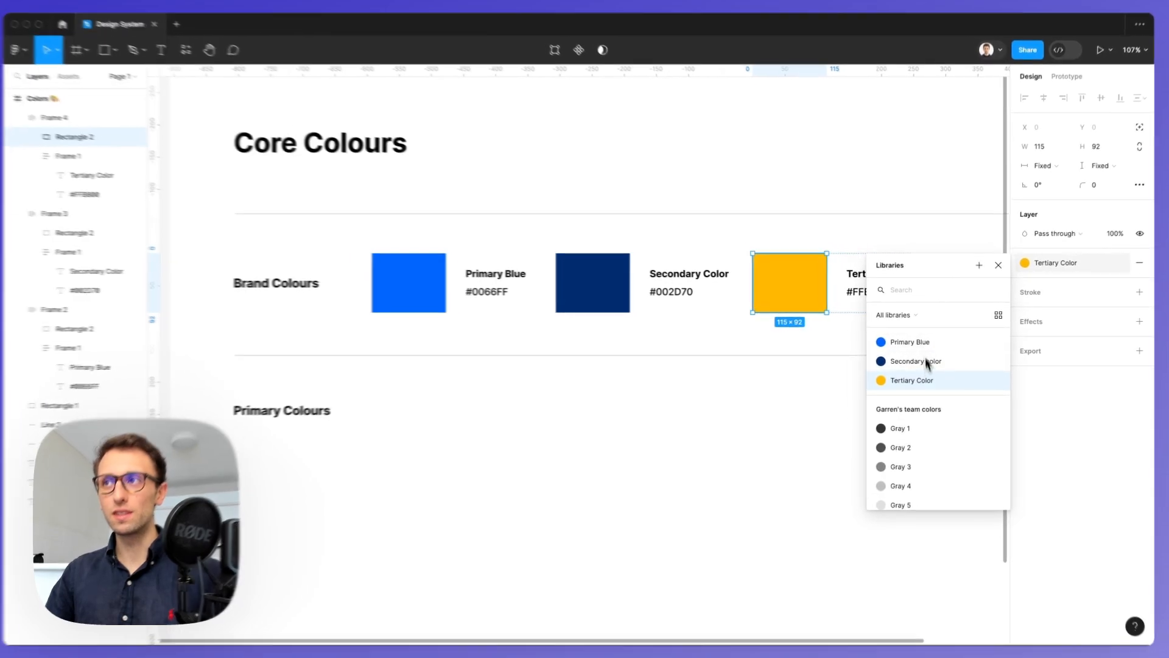
- Rename the Primary Blue colour style to Primary
drag(931, 266, 584, 360)
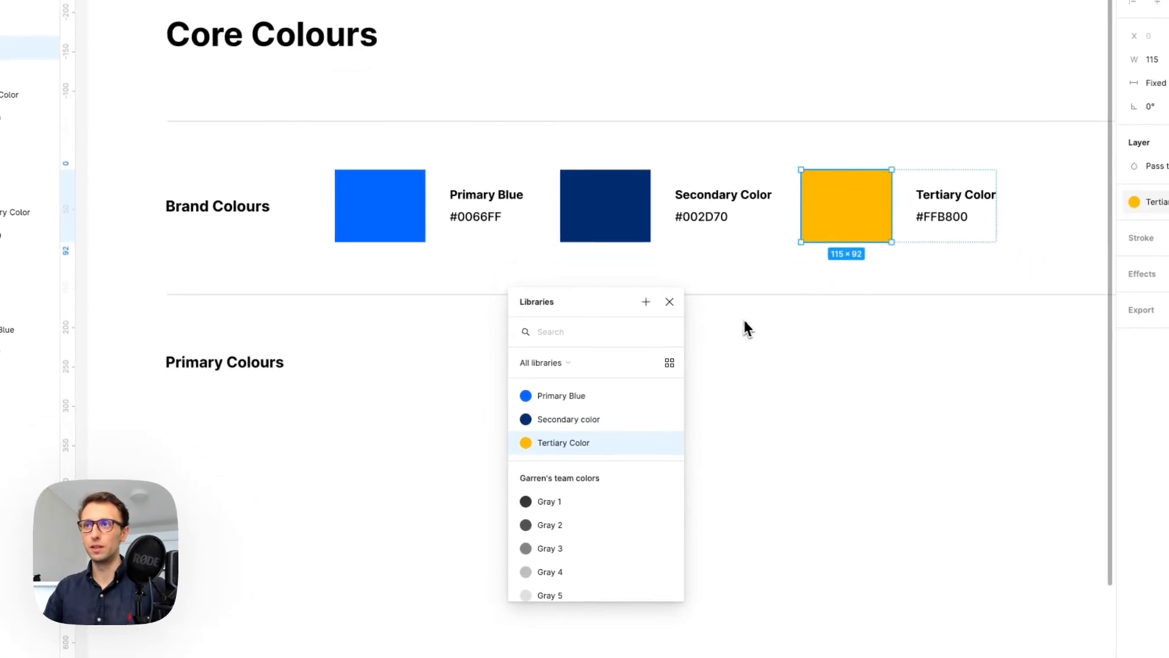
drag(639, 307, 623, 260)
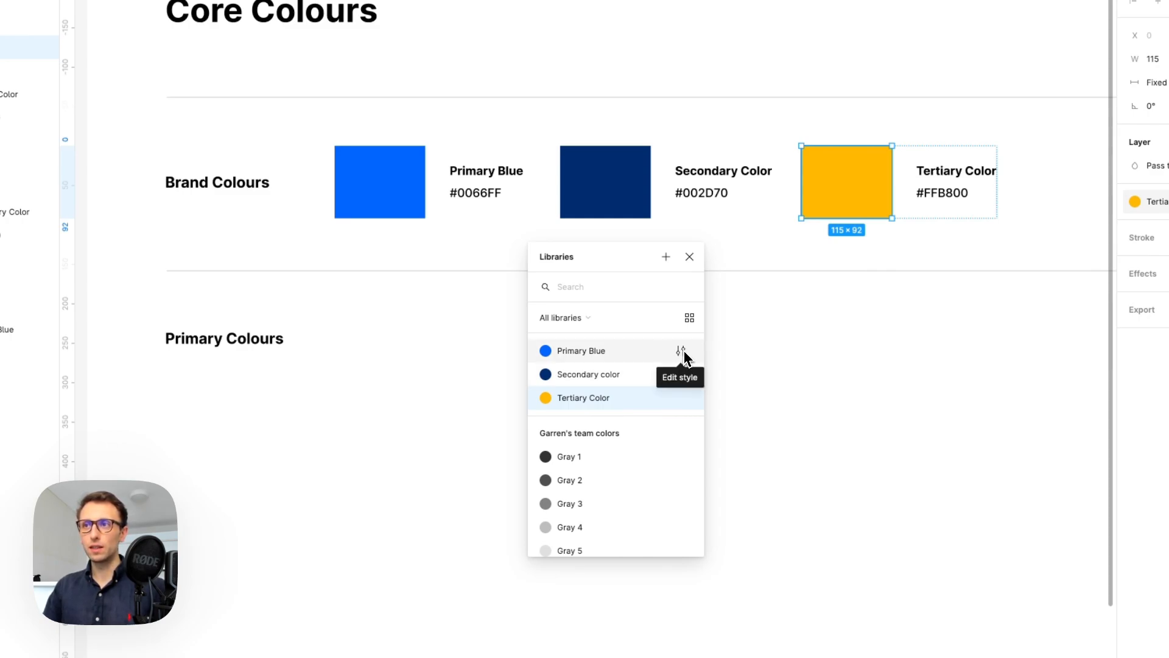
click(683, 352)
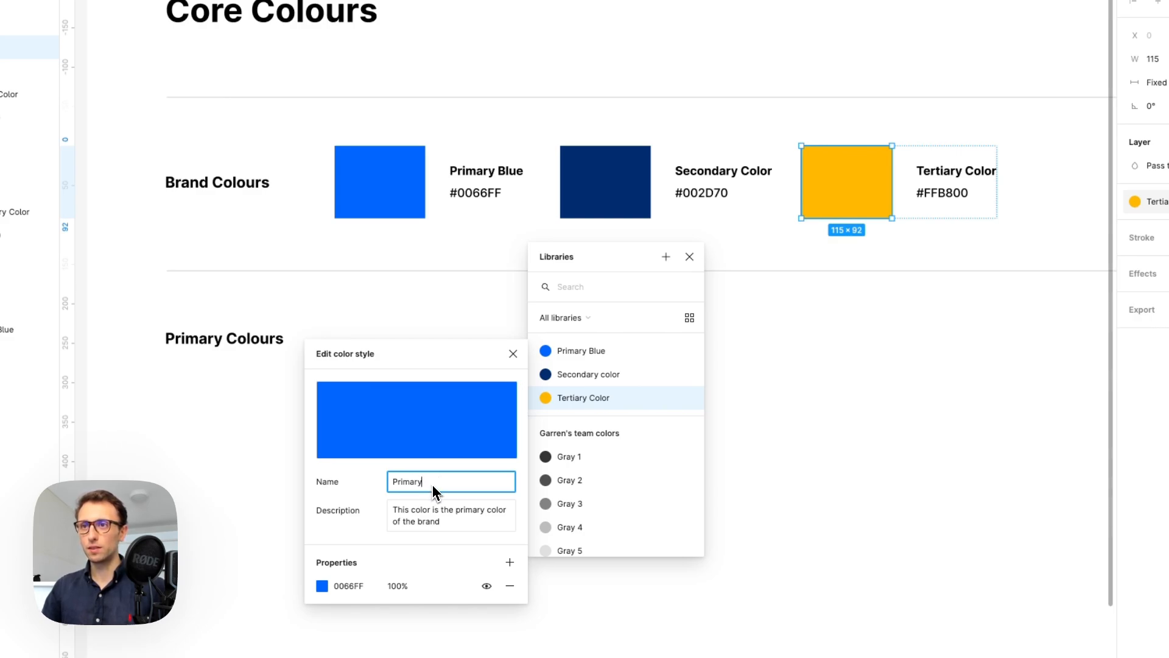
drag(430, 363, 407, 283)
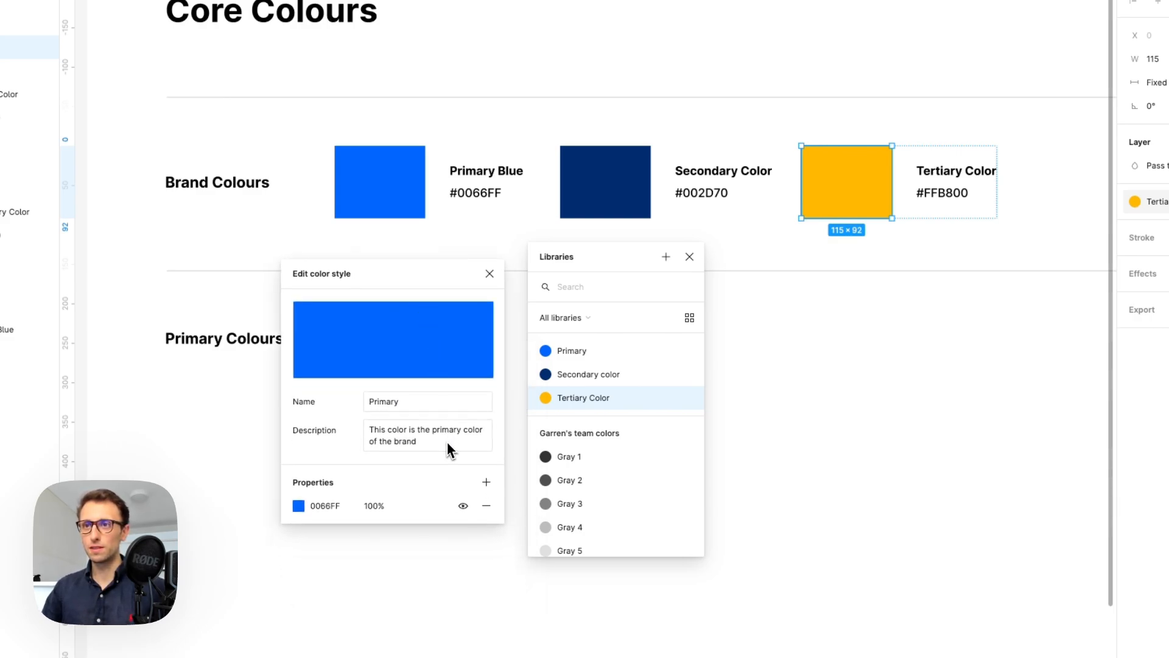
click(489, 275)
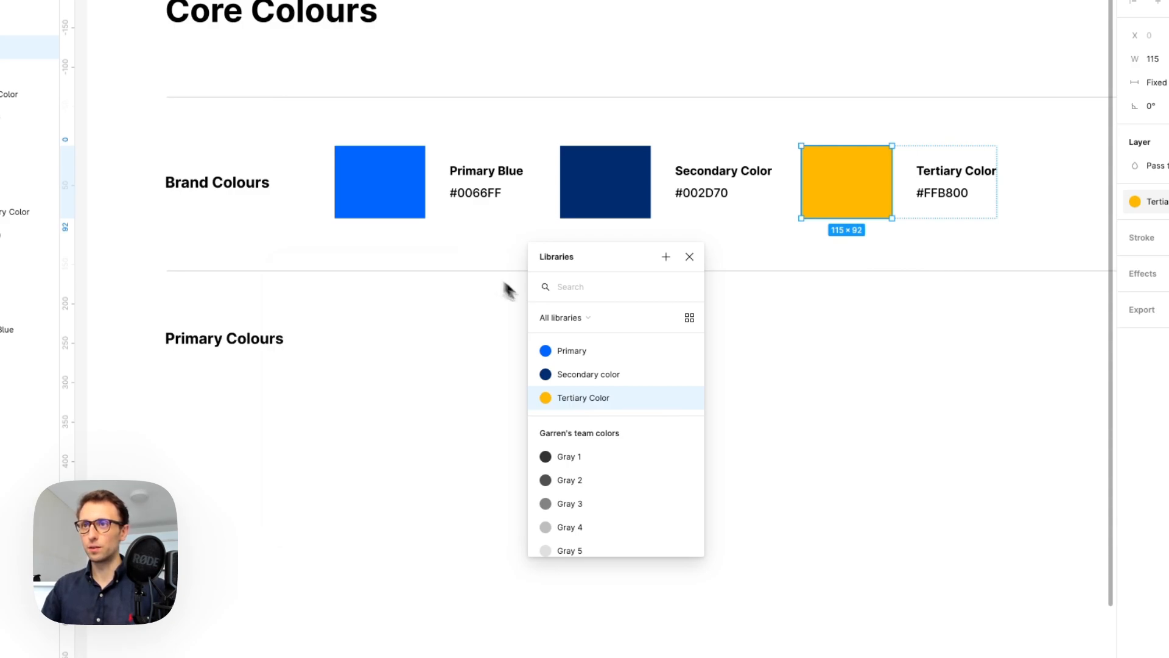
- Rename the other two brand colour styles to Secondary and Tertiary, and close the style library
click(681, 375)
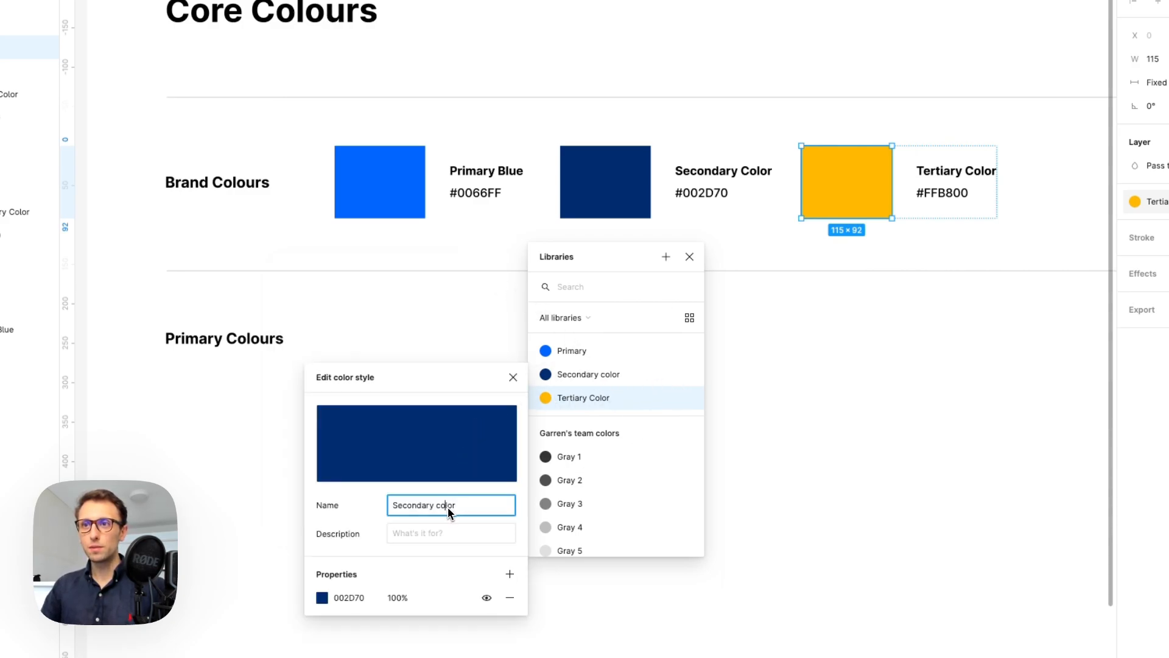
click(513, 379)
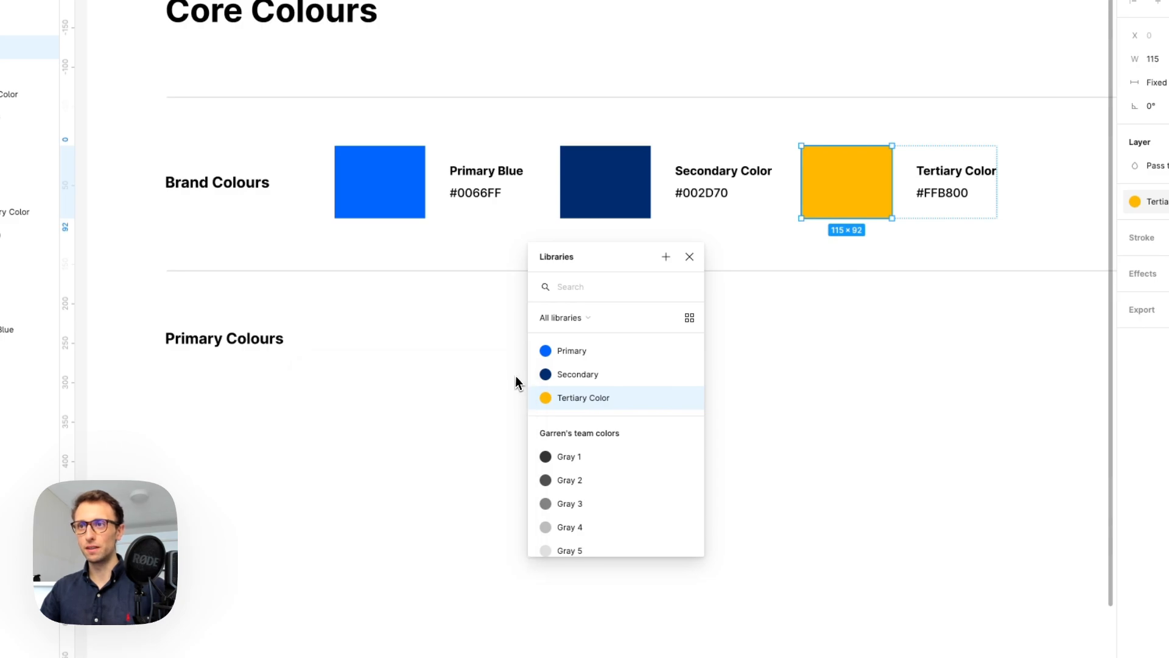
click(681, 397)
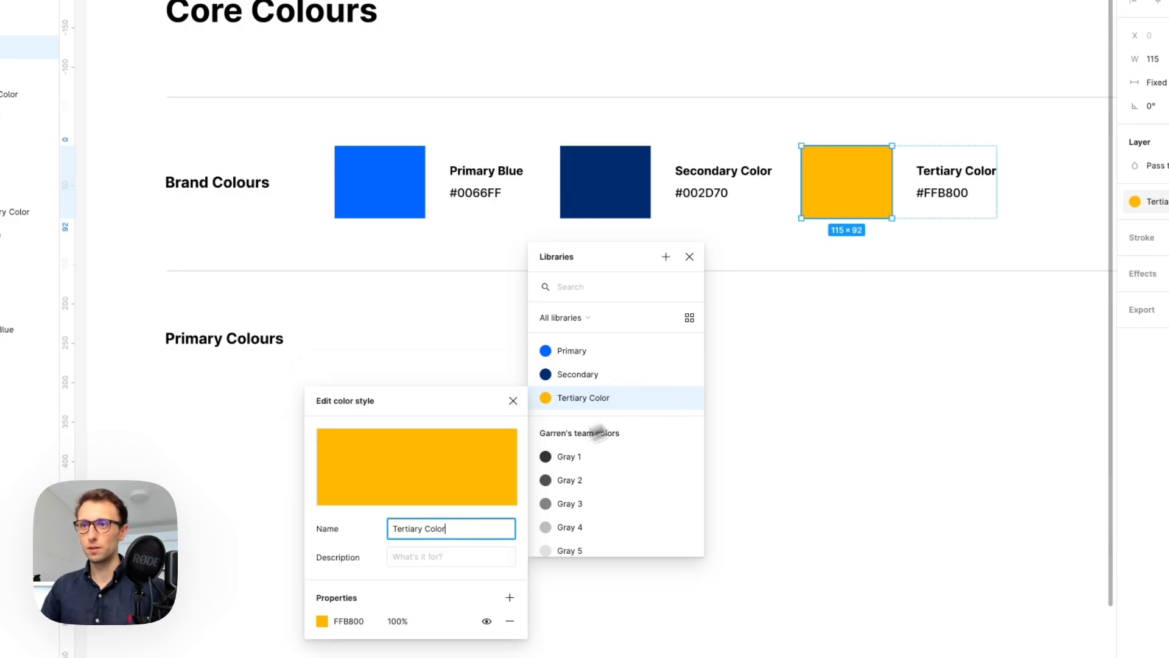
double_click(438, 528)
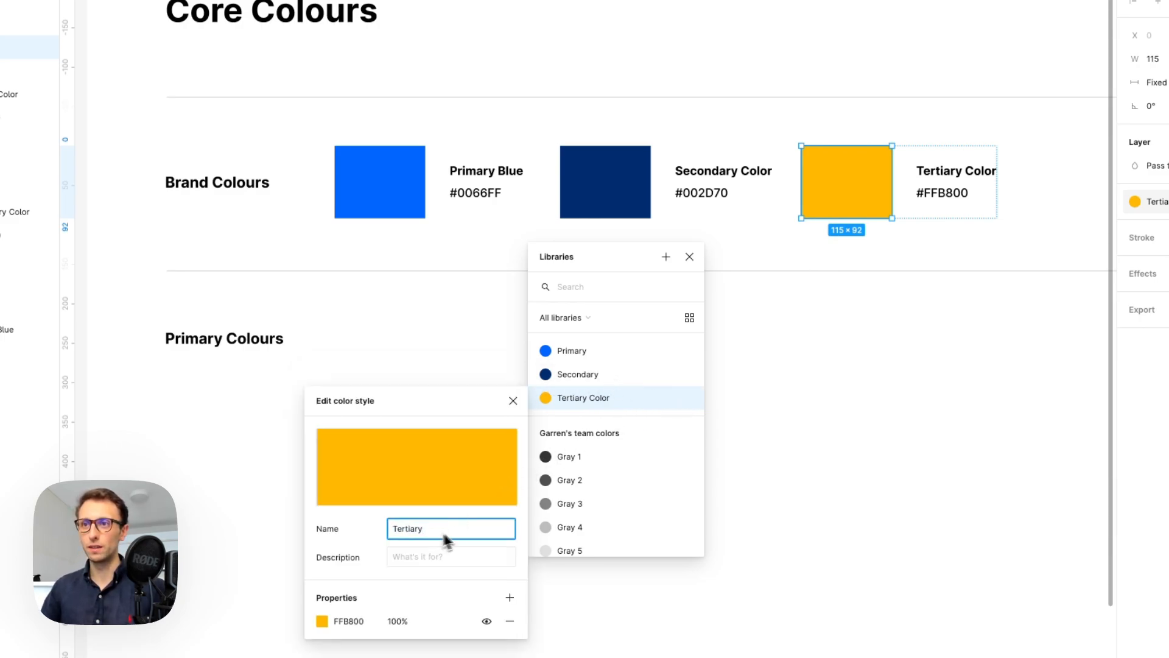
click(512, 400)
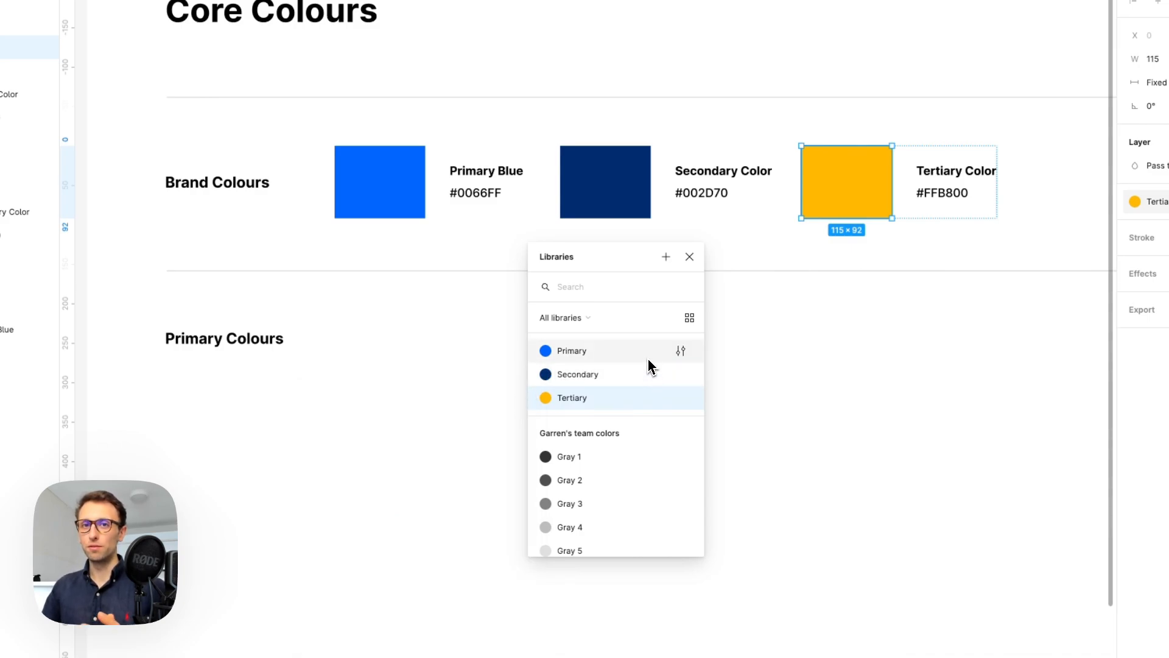
scroll(644, 350, down, 1)
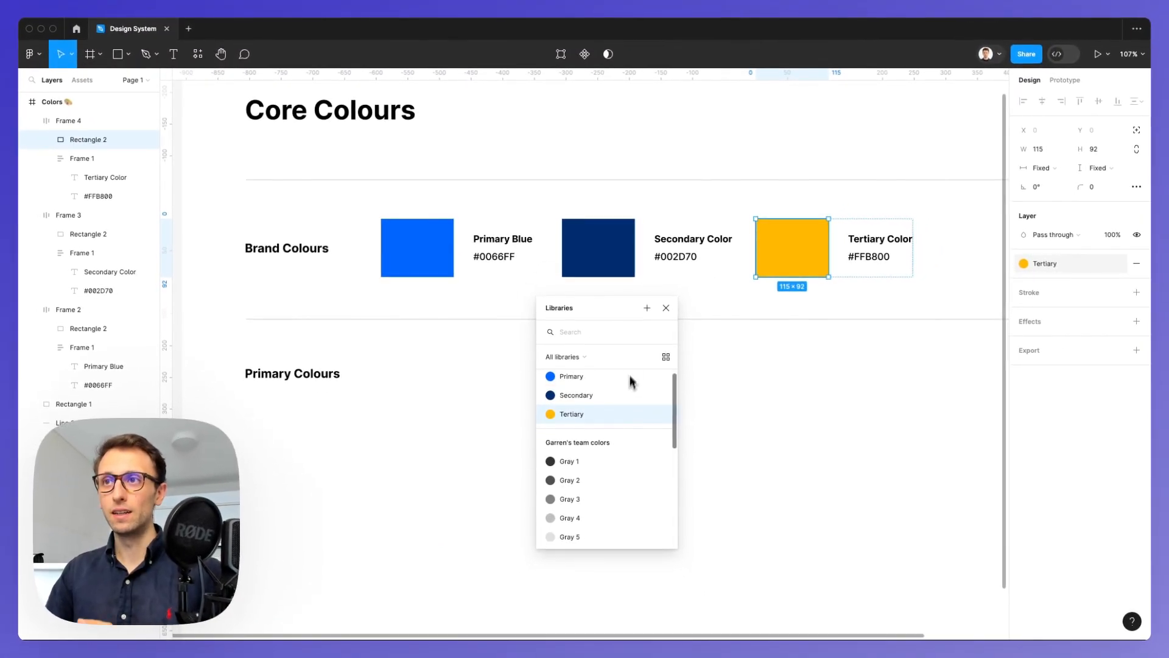
scroll(632, 373, up, 1)
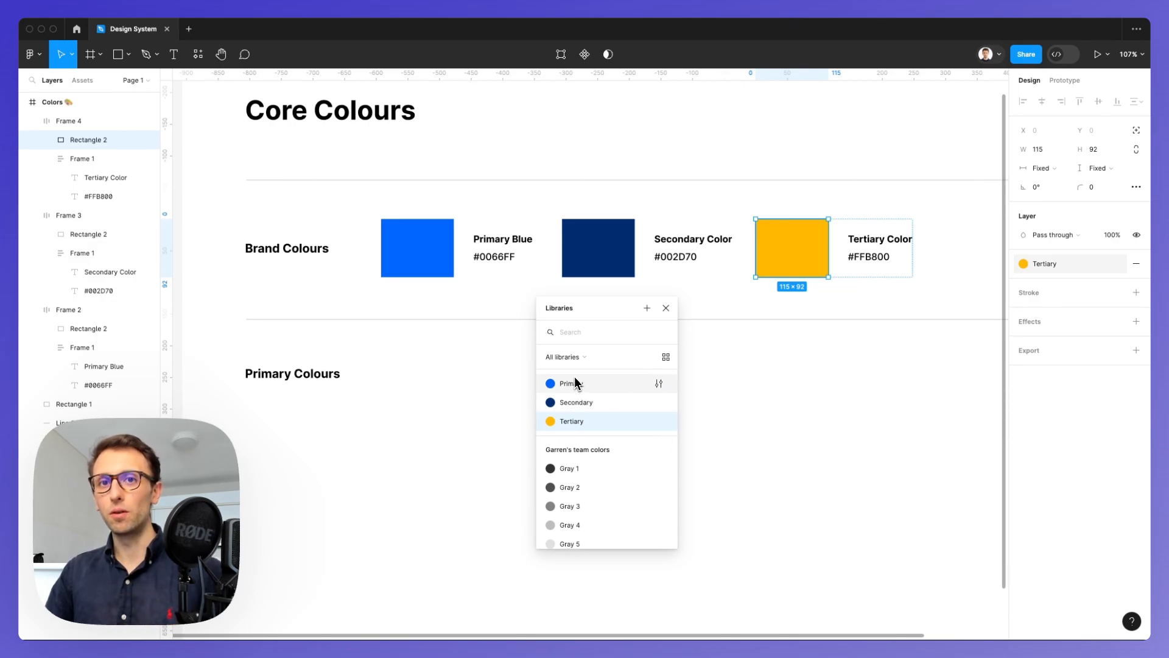
click(666, 308)
- Copy the Primary Blue swatch straight down beside the Primary Colours heading, vertically centred on that heading
scroll(664, 395, down, 1)
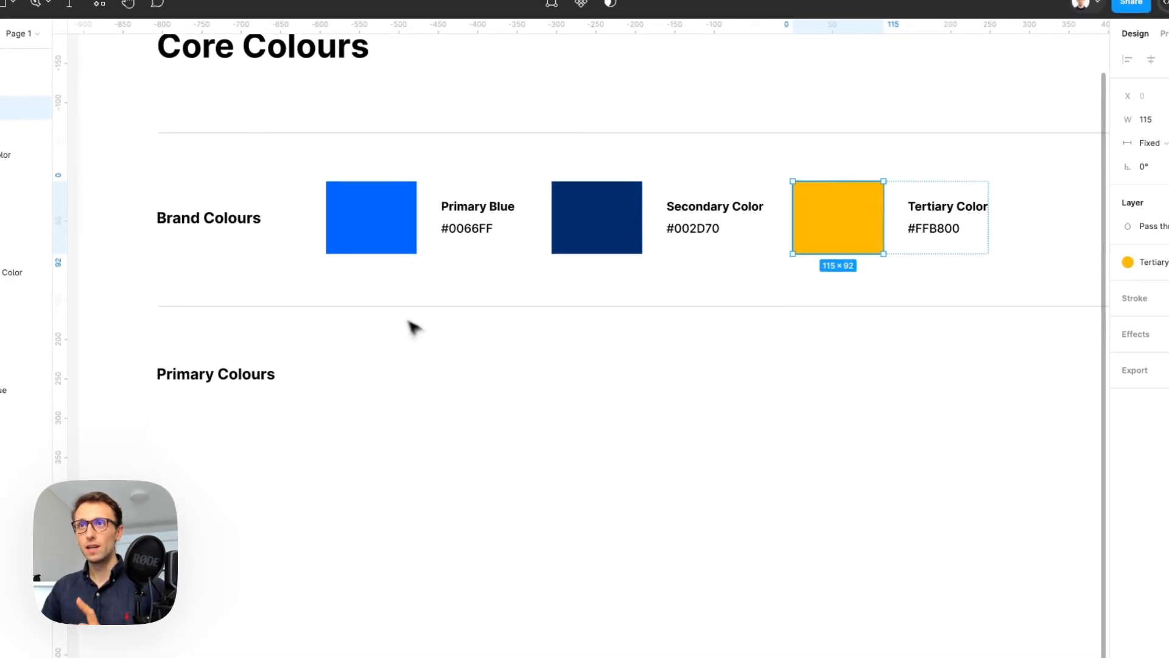
click(386, 248)
drag(418, 223, 405, 378)
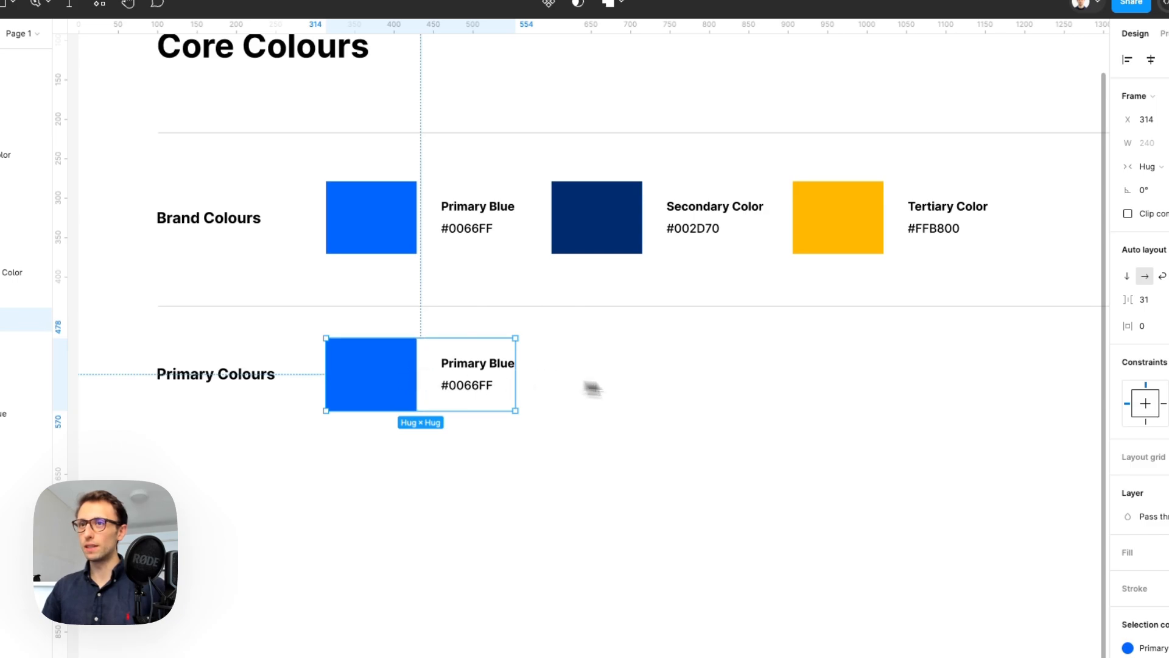
- Detach the Primary colour style from the copied swatch's rectangle in the Primary Colours row
double_click(370, 374)
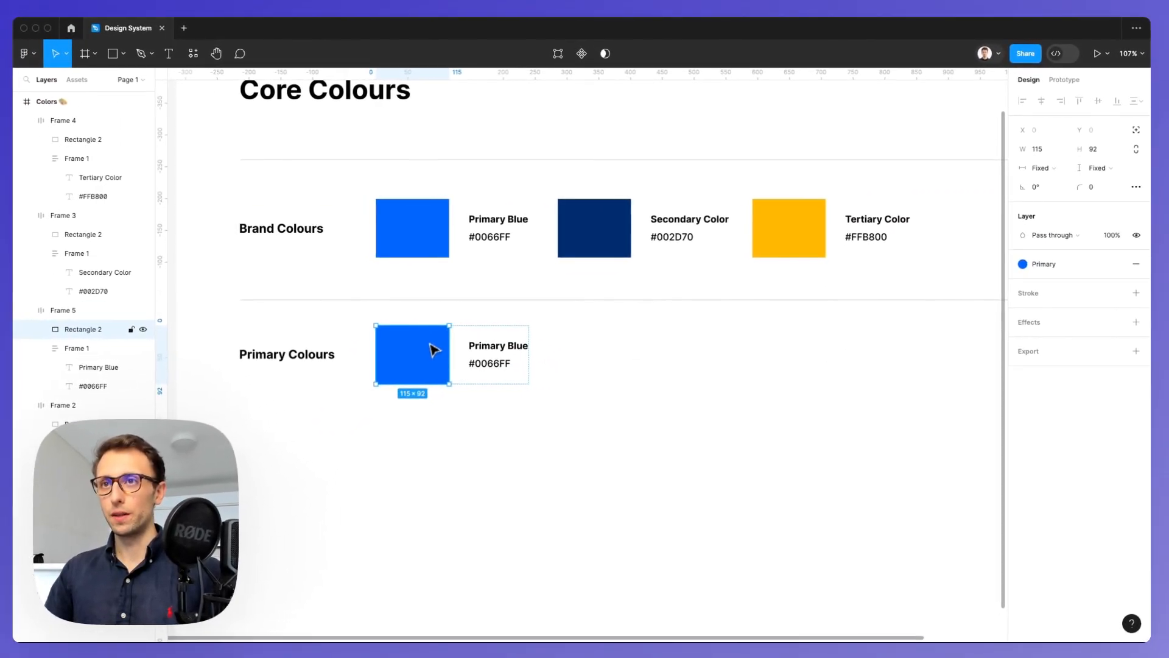
mouse_move(1080, 273)
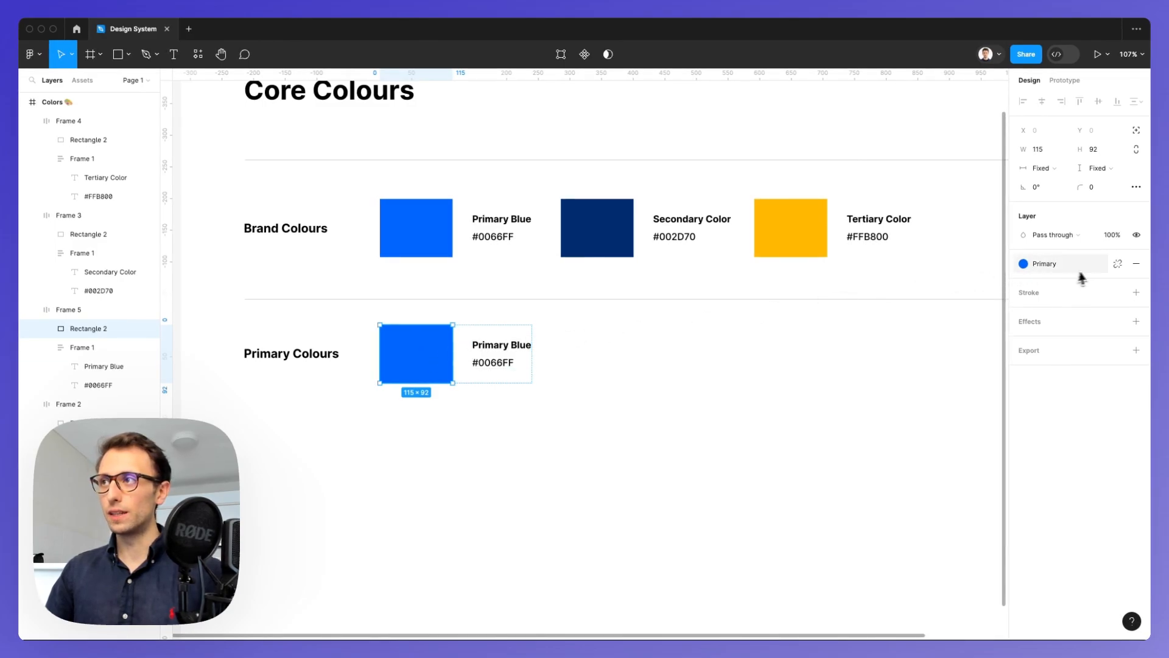
click(1119, 265)
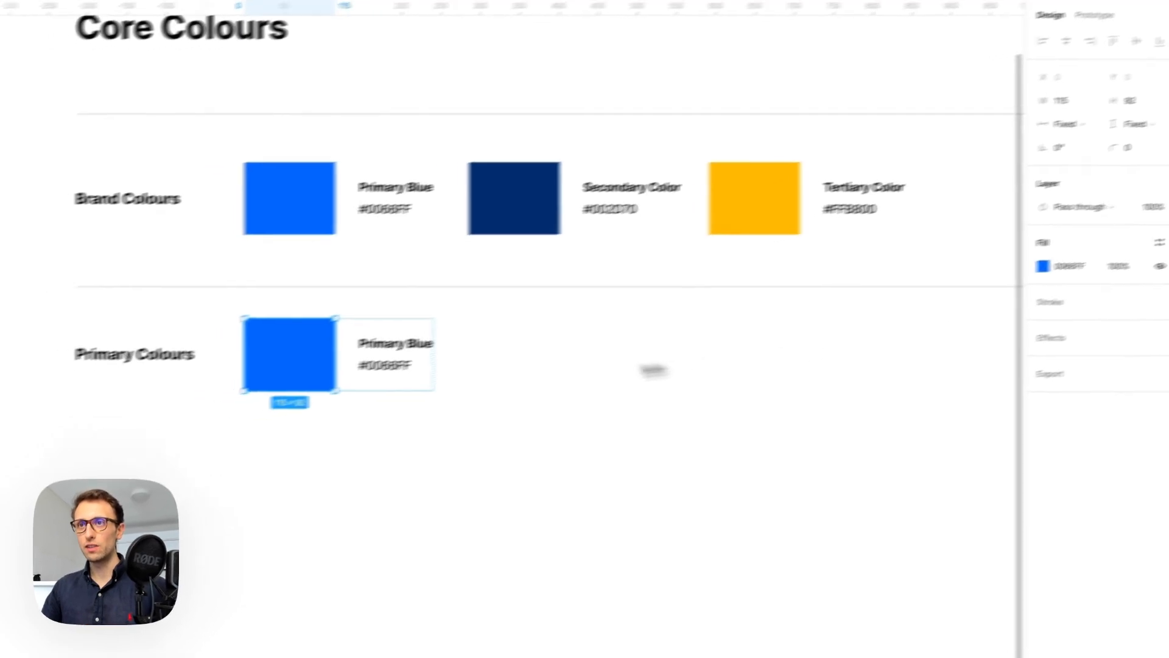
click(481, 404)
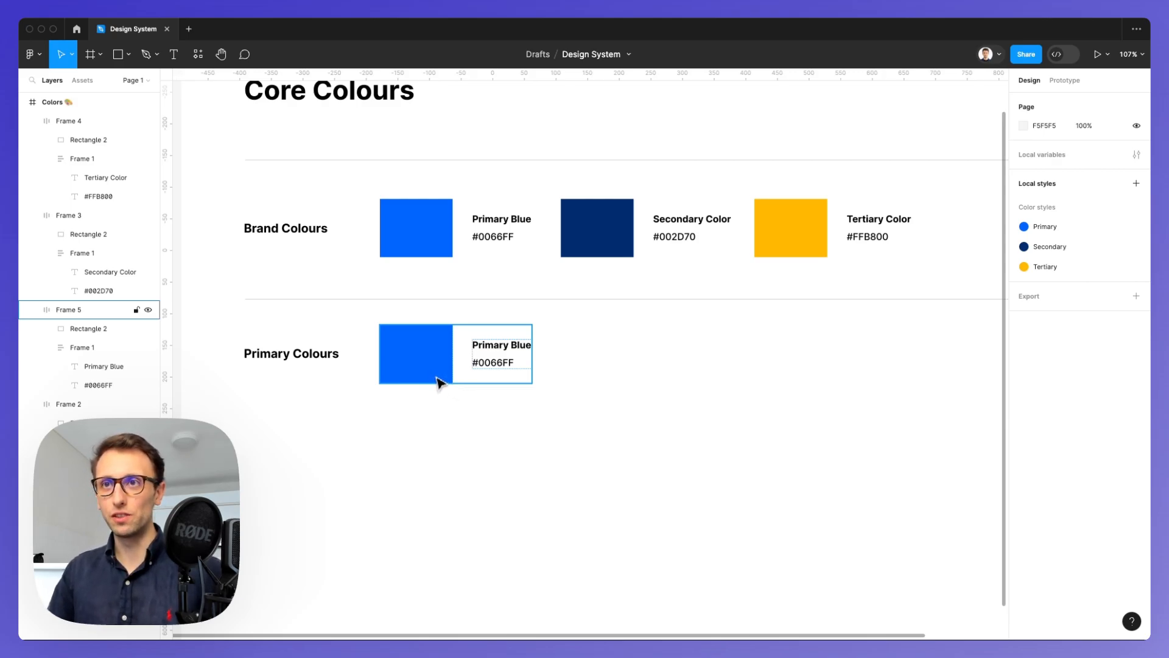
- Duplicate the Primary Colours swatch into a row of three spaced 286 px apart, and copy that row beneath it at Y 610
drag(427, 359, 605, 355)
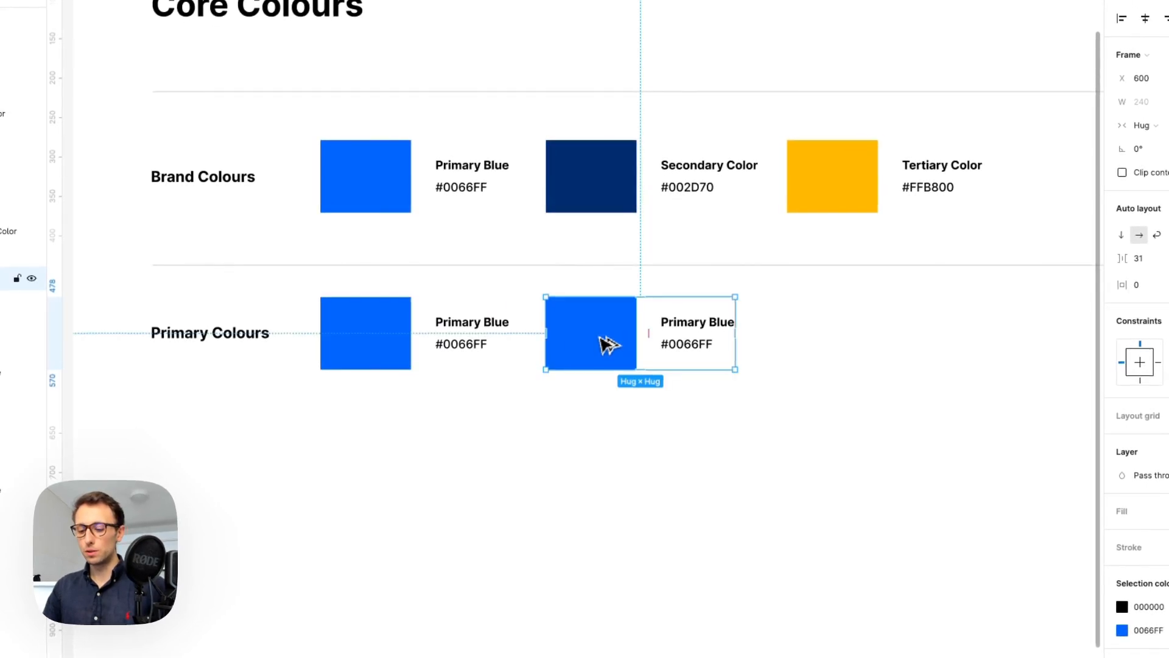
key(super+d)
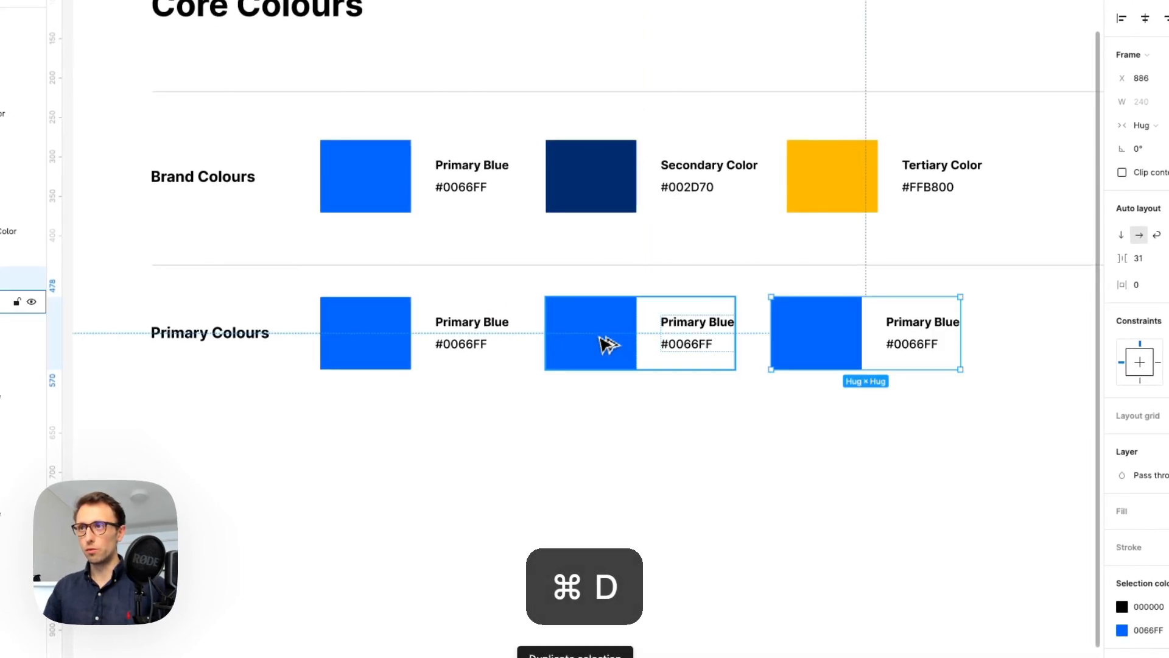
drag(962, 419, 326, 302)
drag(506, 333, 496, 443)
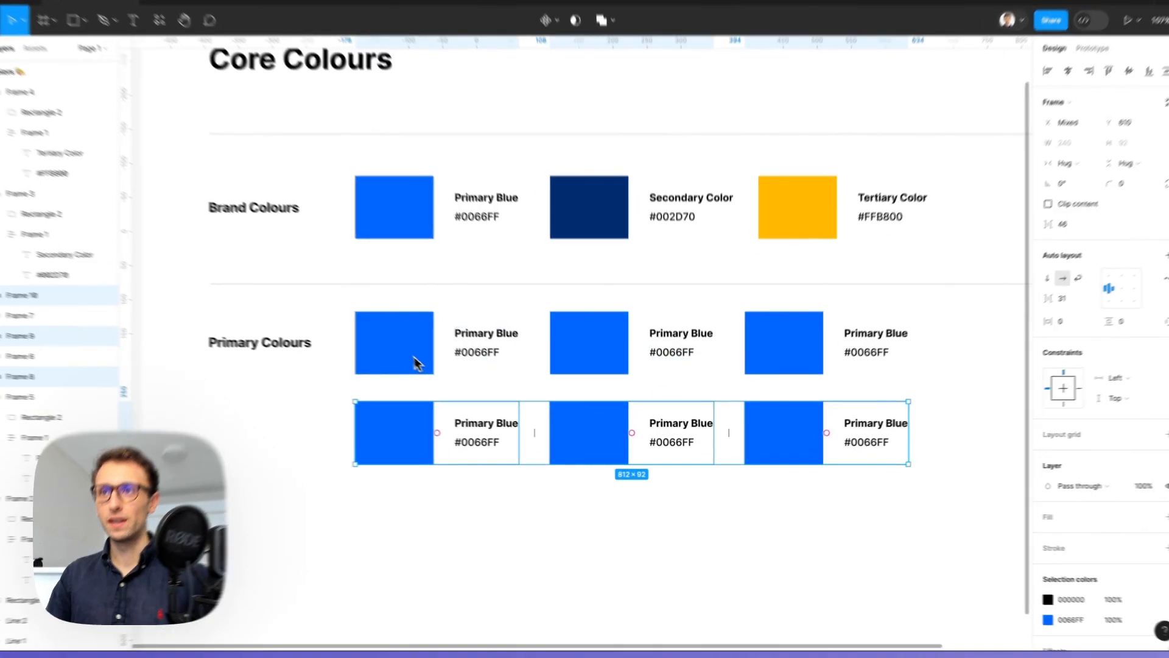
click(500, 475)
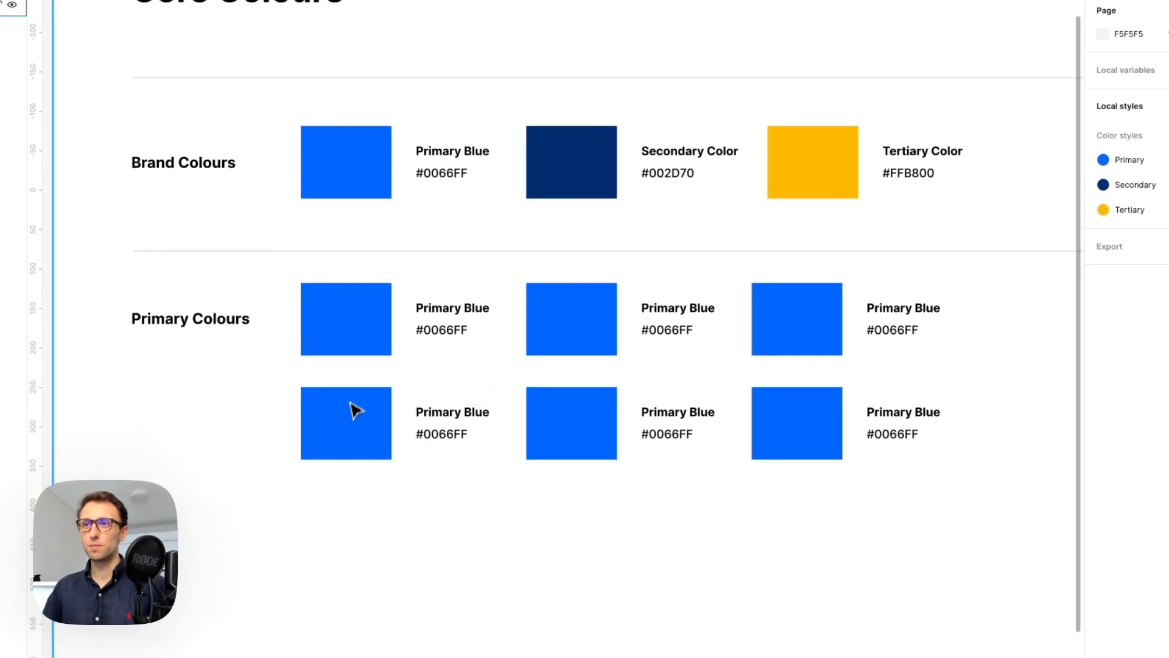
- Rename the three swatch labels in the first Primary Colours row to Slate, Indigo and Violet
double_click(458, 311)
text(Slate)
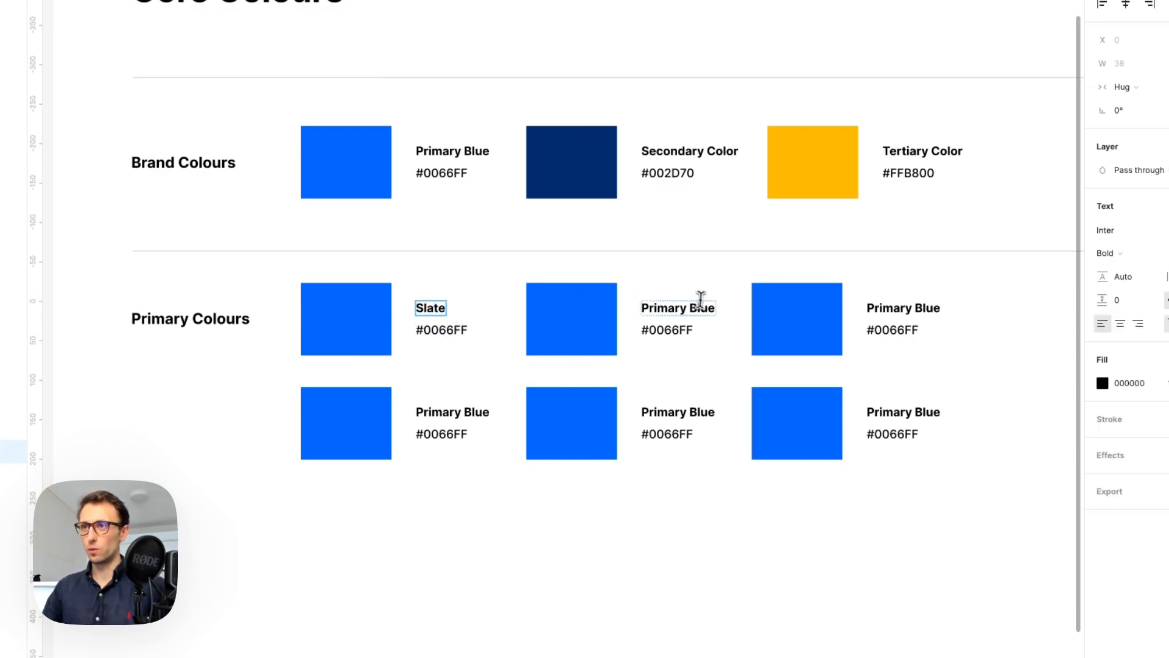
double_click(670, 306)
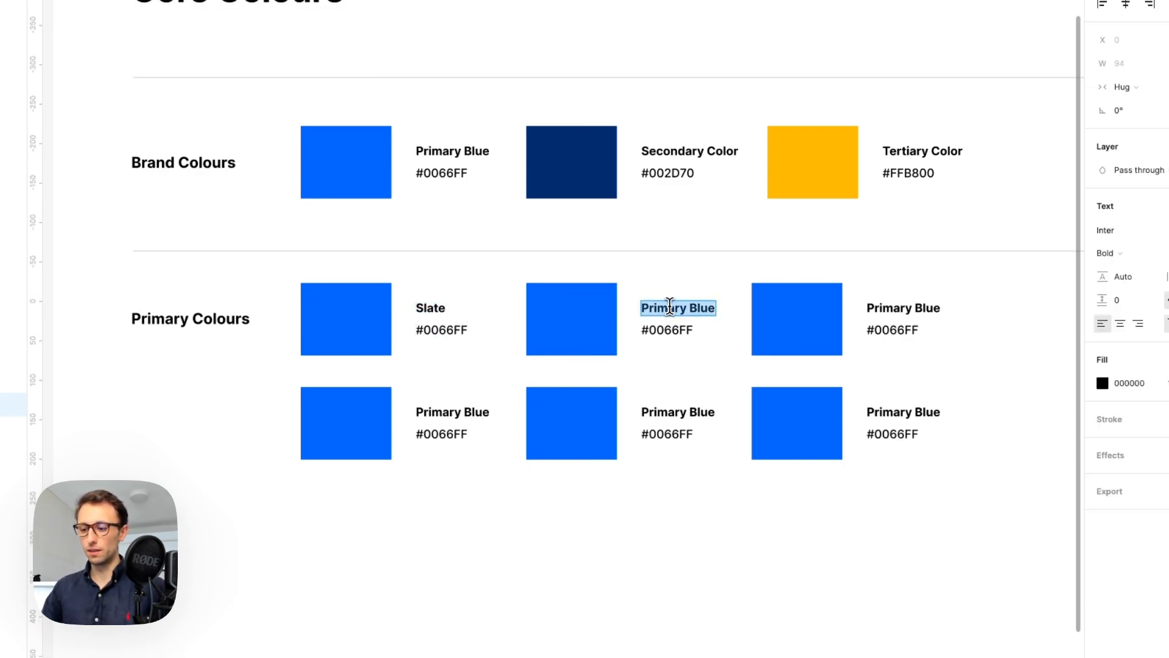
text(Indigo)
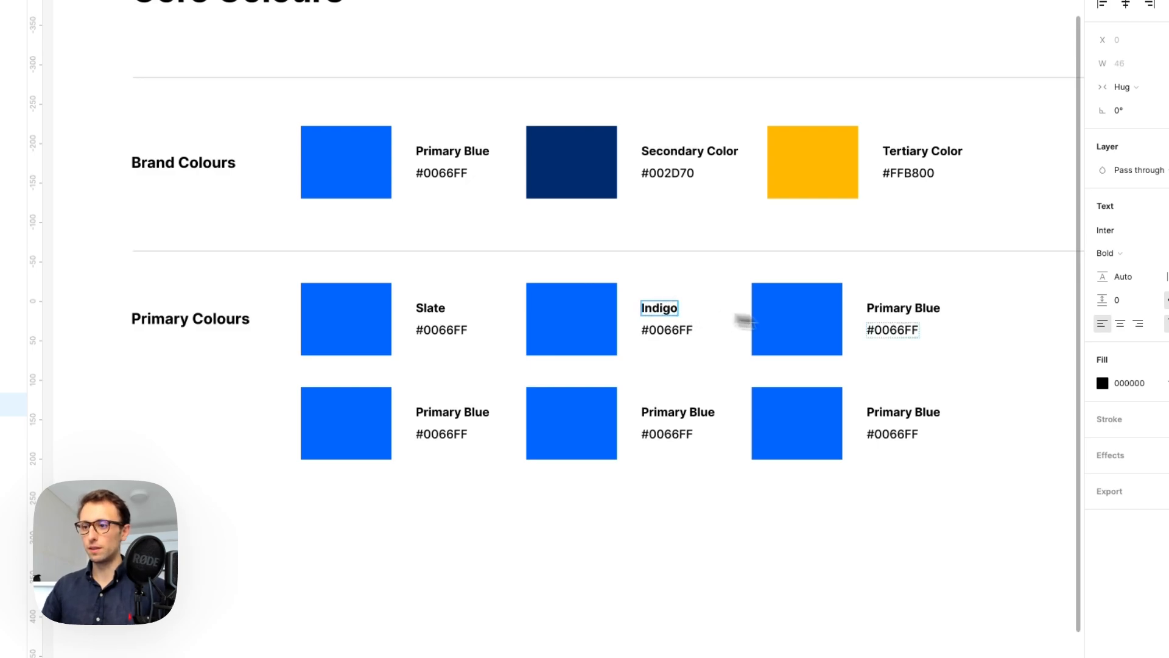
double_click(905, 311)
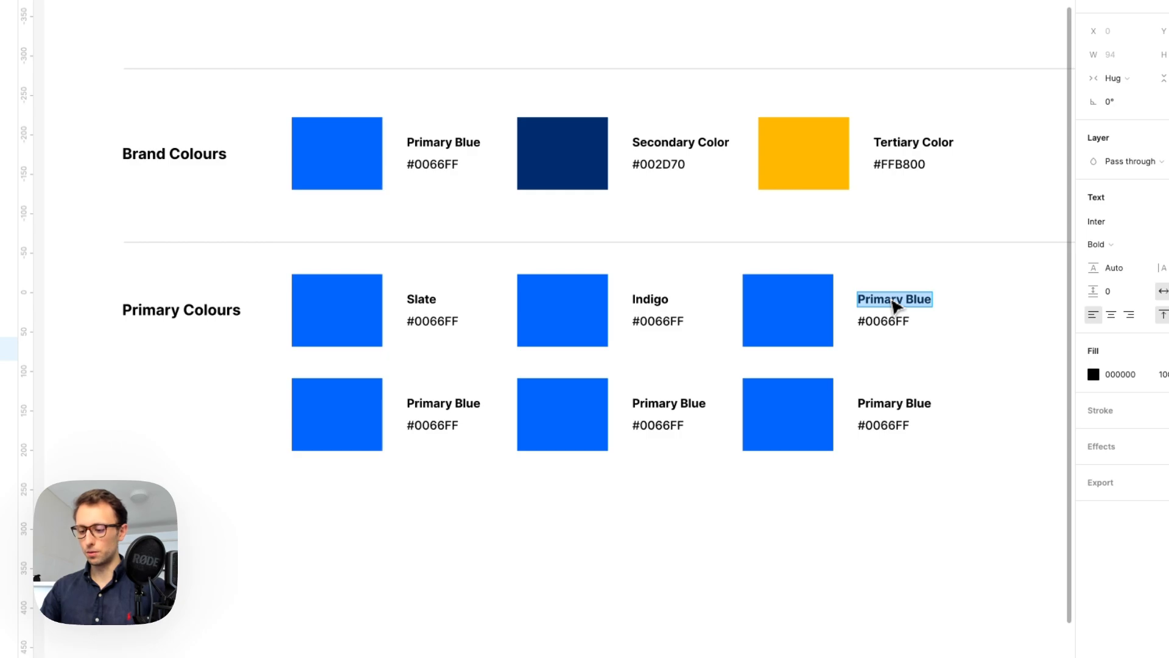
text(Violet)
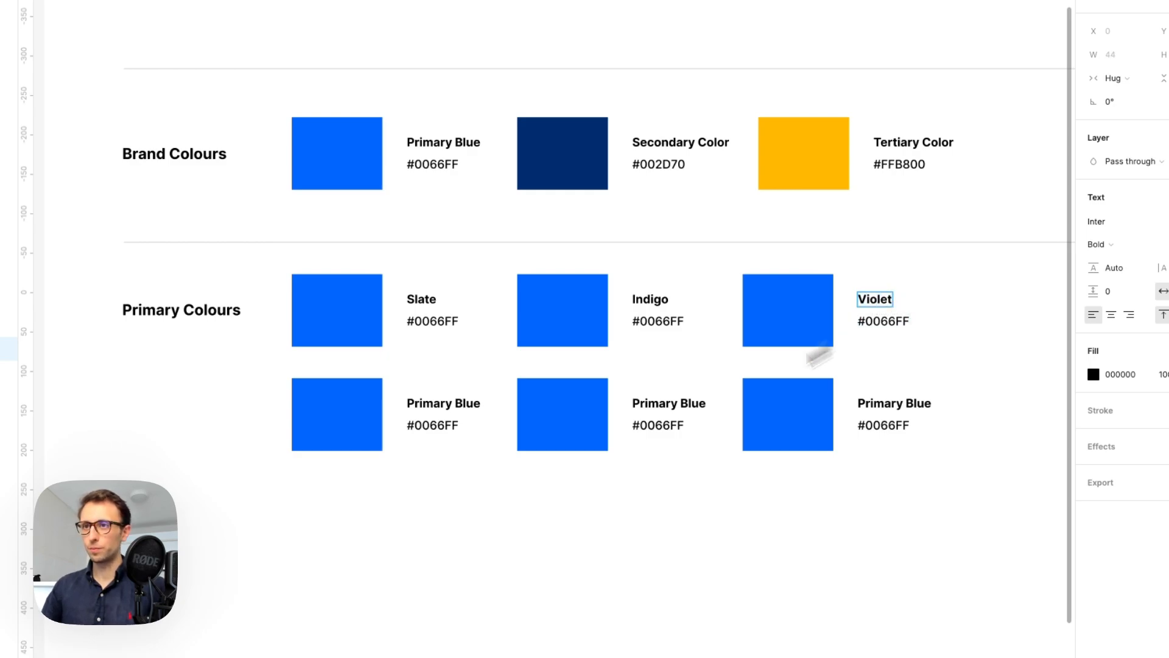
- Rename the three swatch labels in the second Primary Colours row to Green, Orange and Red
double_click(444, 403)
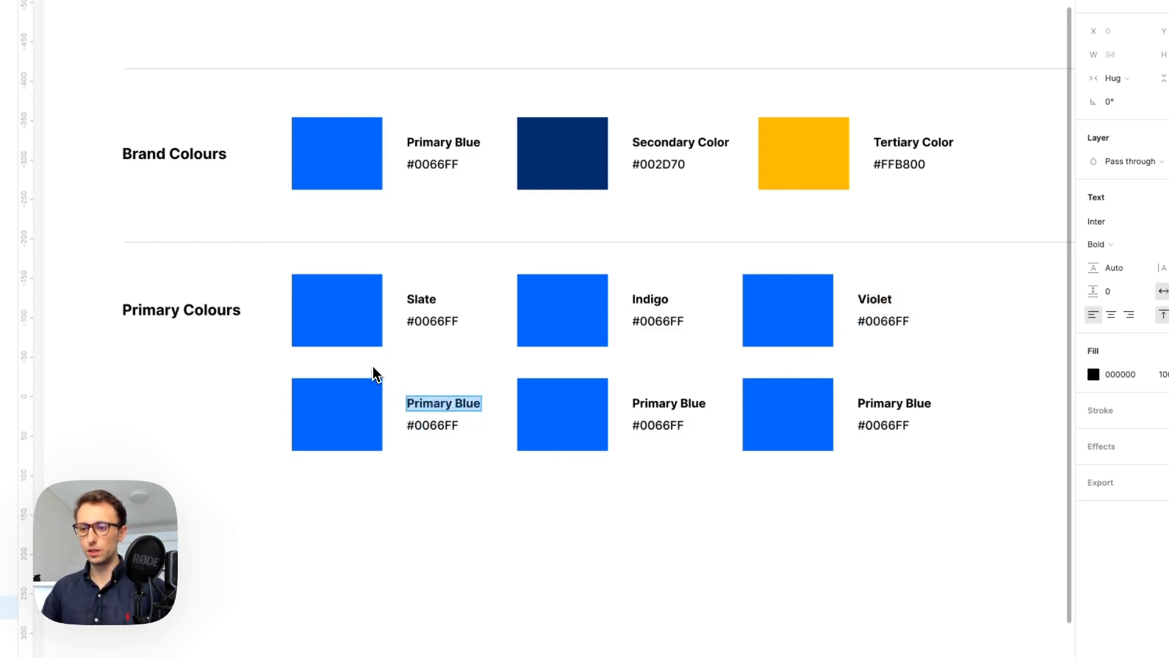
text(Green)
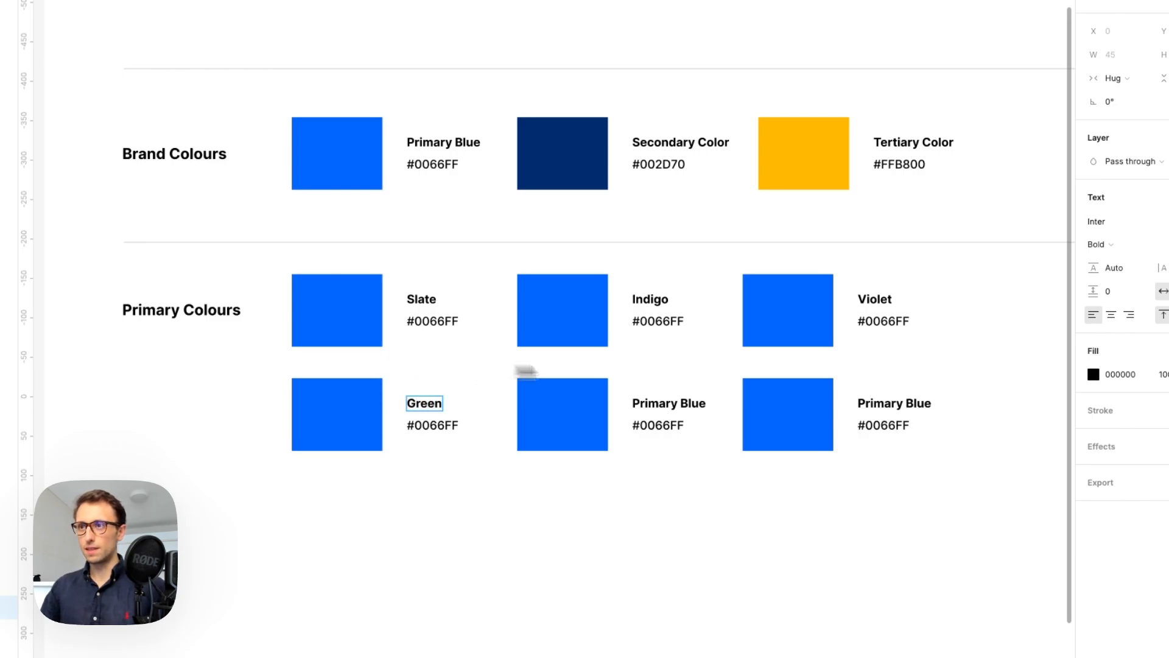
double_click(650, 402)
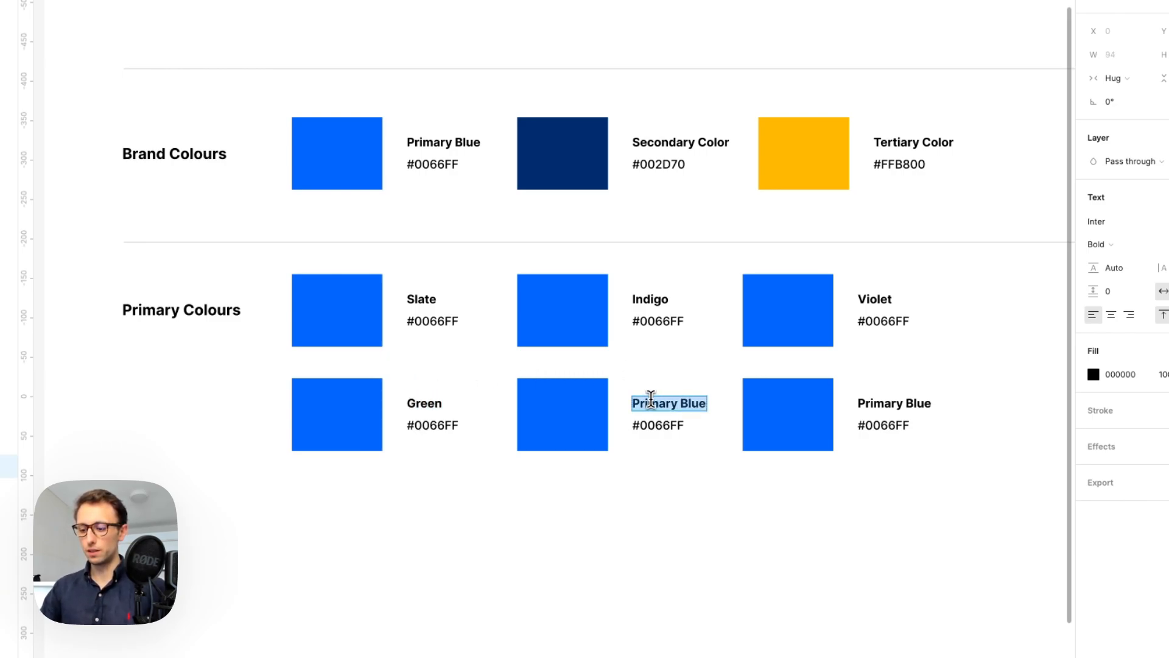
text(Orange)
double_click(865, 403)
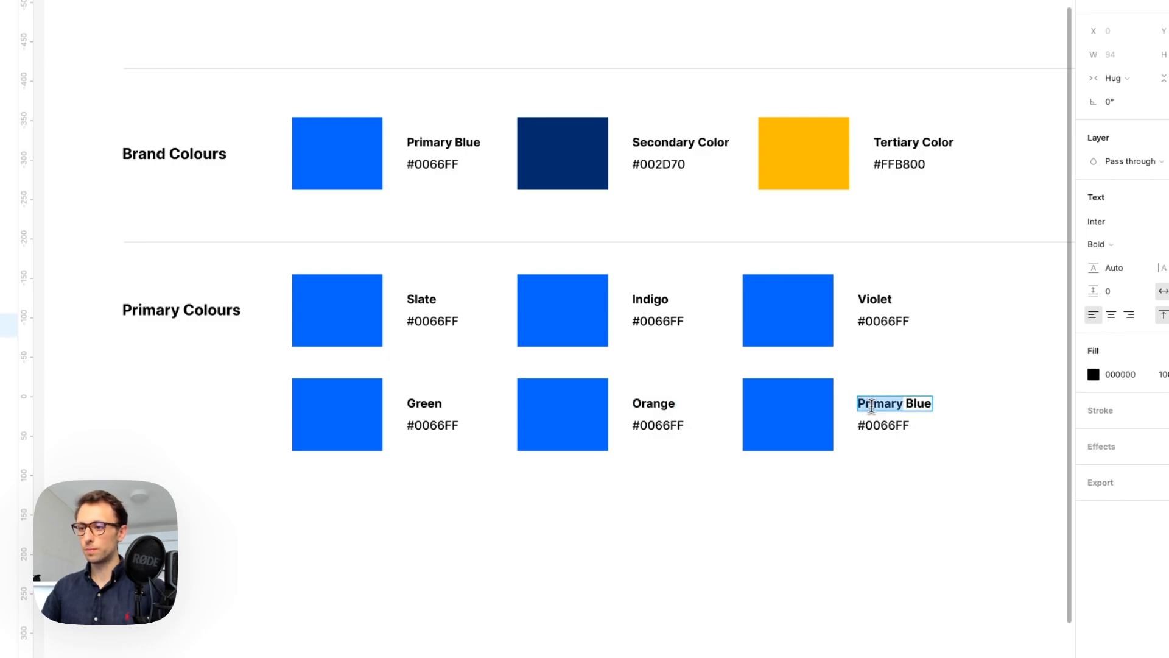
text(Red)
click(734, 481)
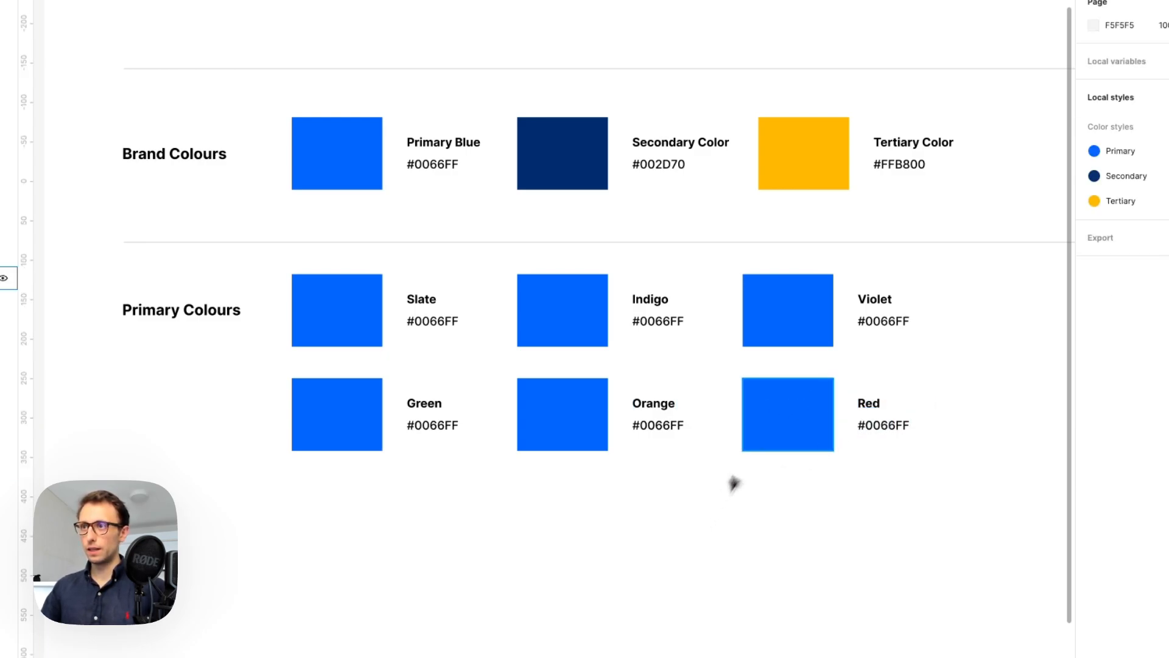
- Change the fill of the Red swatch's rectangle to the crimson D92752
click(810, 393)
click(1093, 228)
drag(944, 256, 849, 204)
click(885, 433)
drag(875, 435, 878, 435)
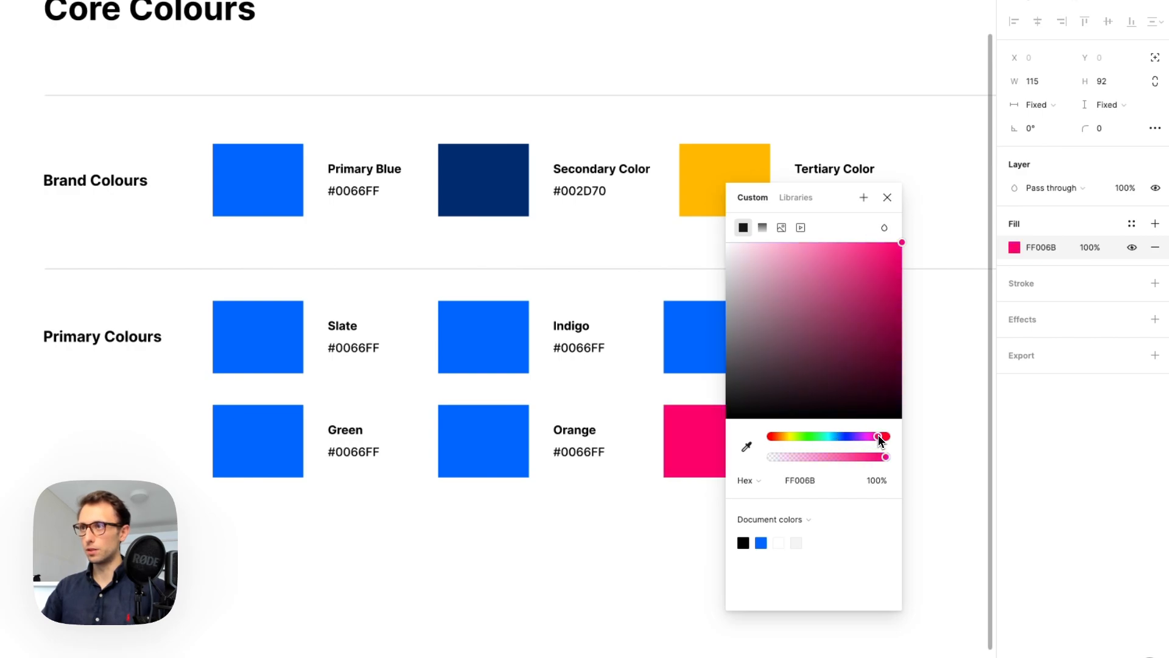
drag(901, 261, 871, 282)
drag(877, 436, 882, 436)
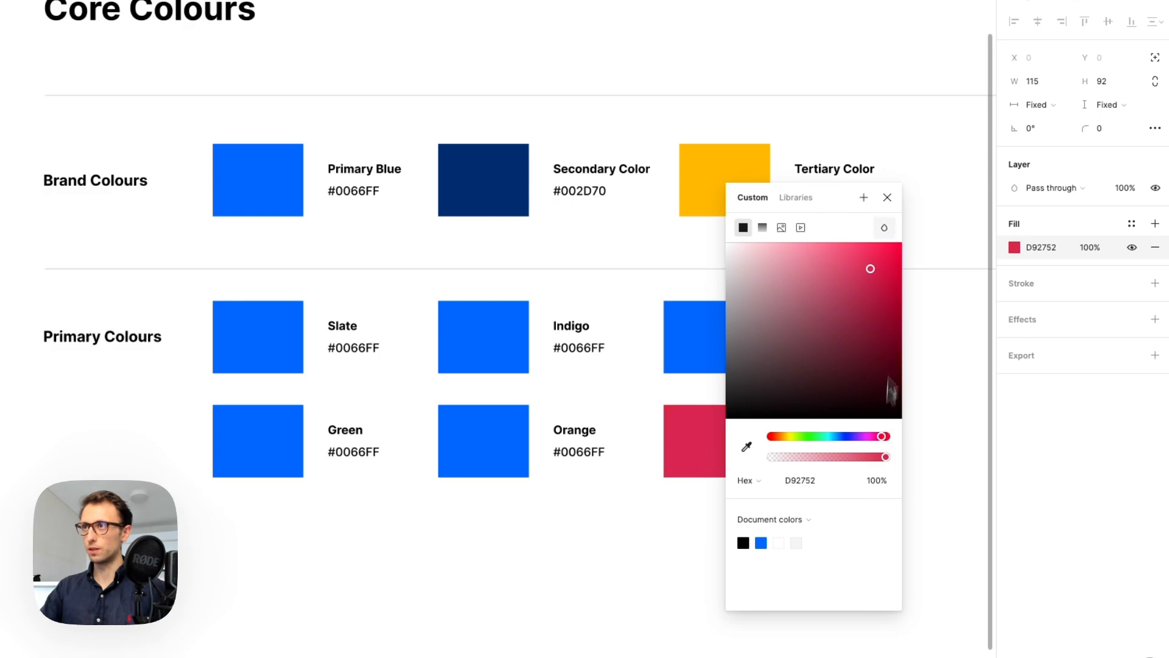
click(888, 198)
- Change the fill of the Orange swatch's rectangle to FF4D00
click(525, 426)
click(1015, 248)
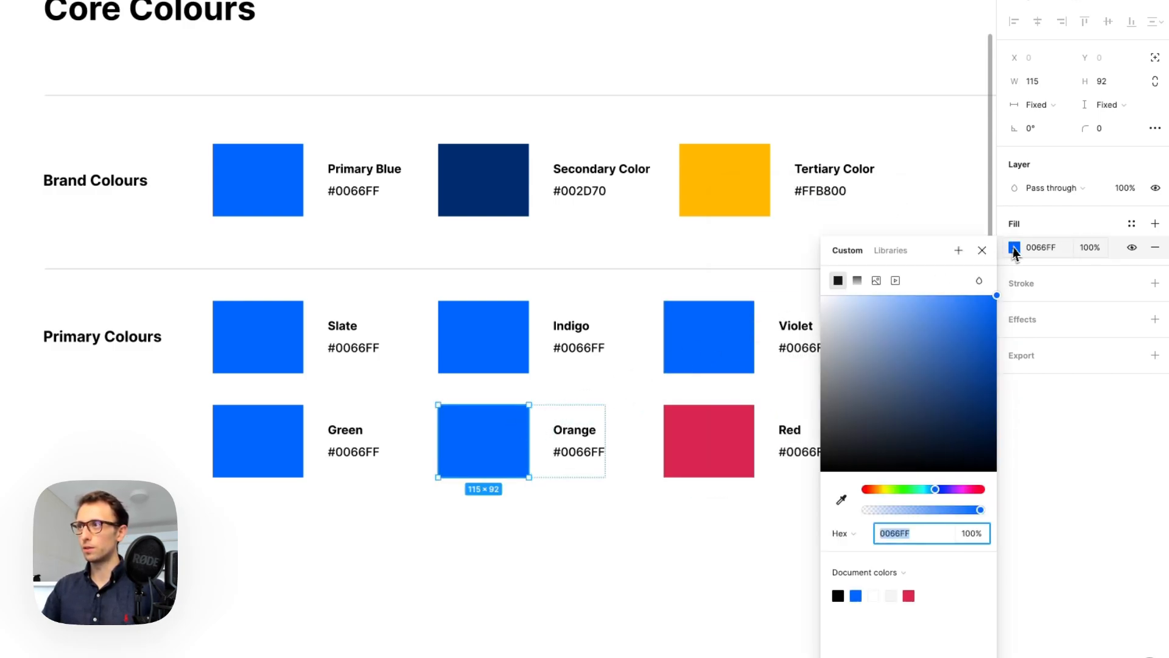
click(872, 490)
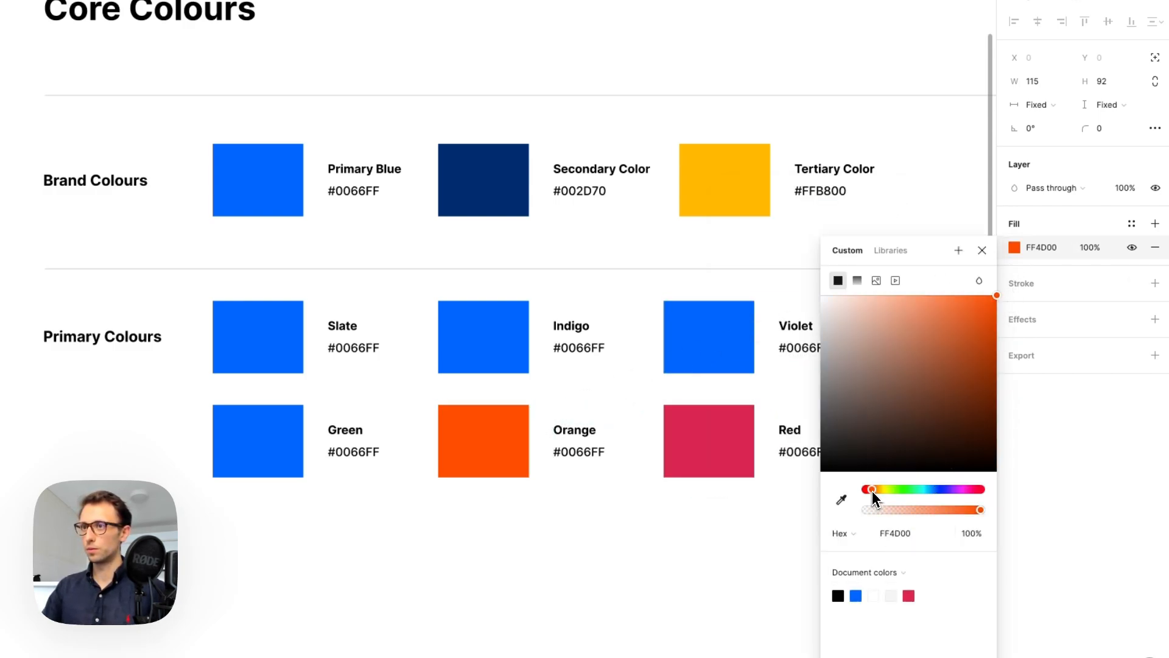
- Change the fill of the Green swatch's rectangle to the darker green 12B768
click(237, 435)
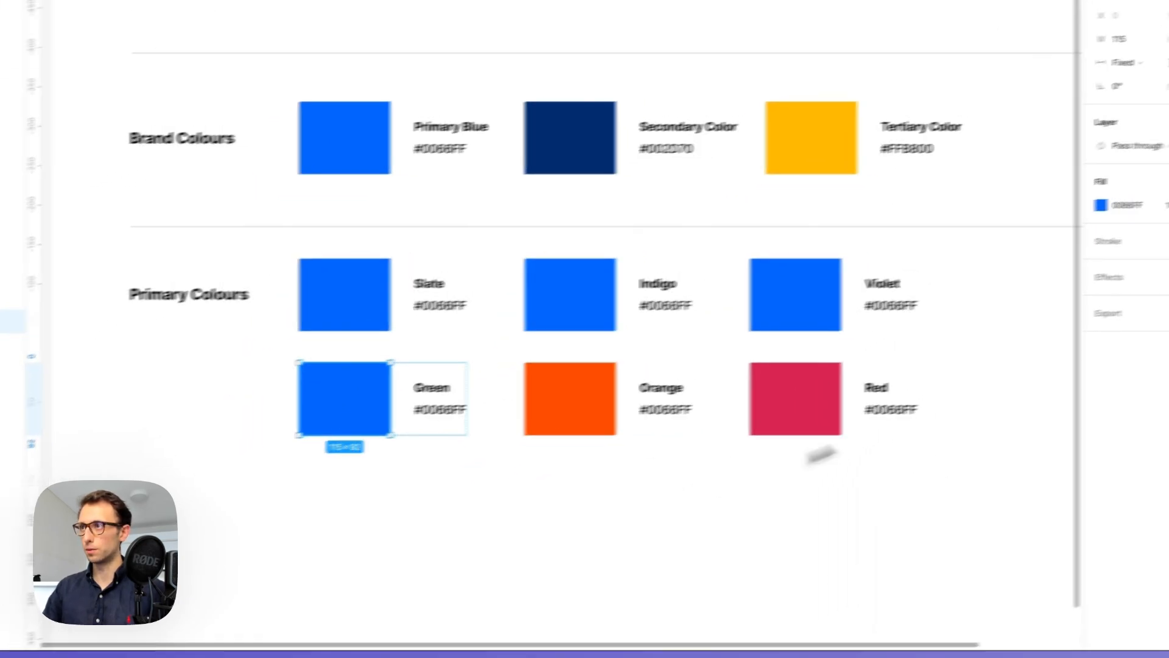
click(1102, 205)
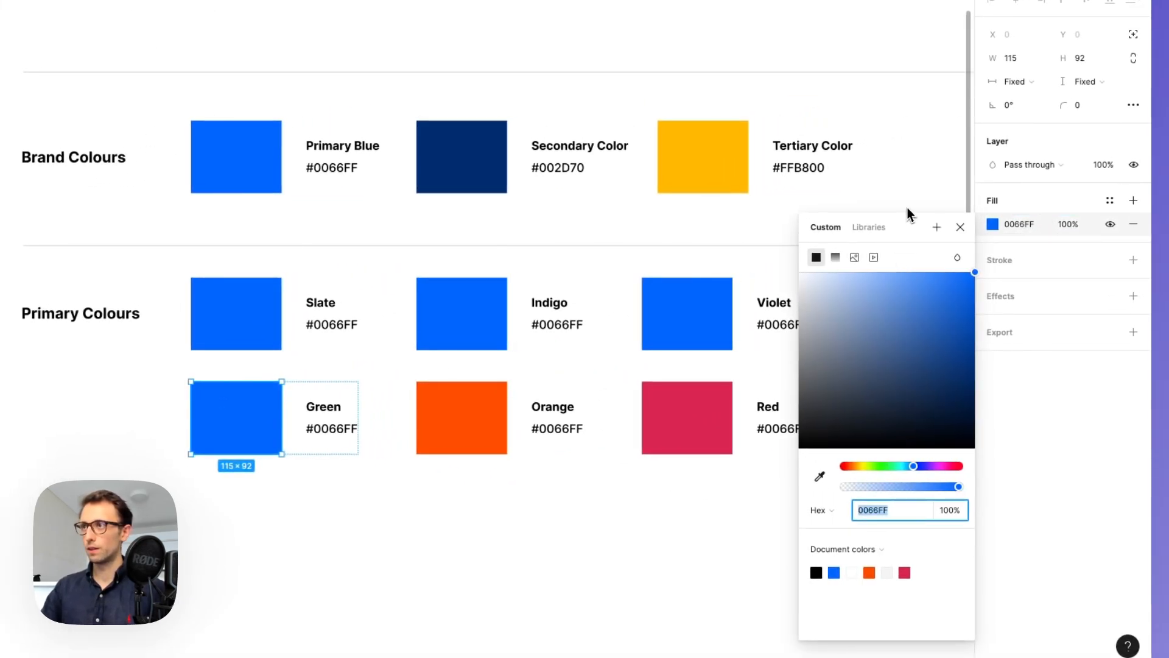
drag(907, 214, 617, 244)
click(600, 495)
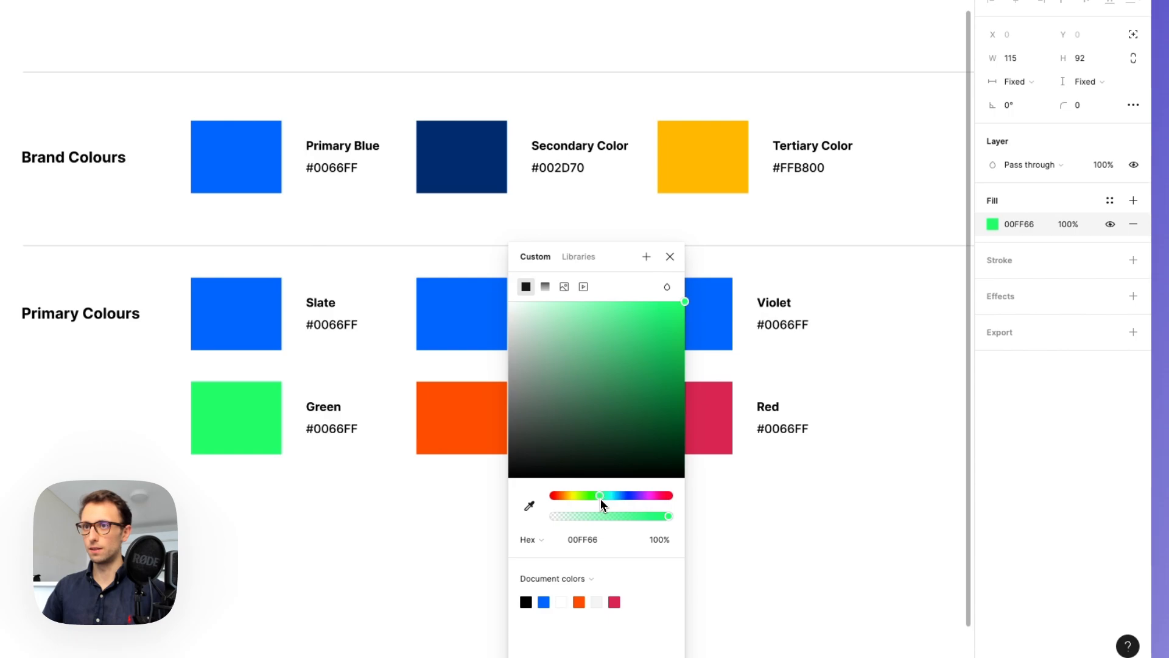
drag(633, 329, 659, 352)
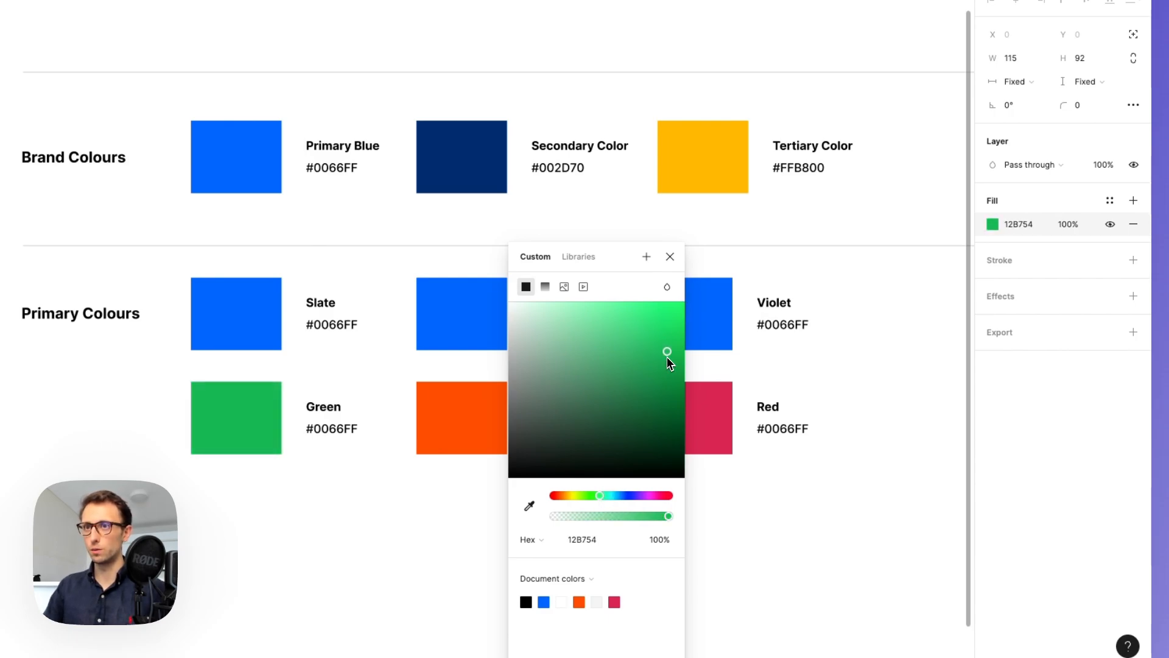
drag(605, 494, 603, 495)
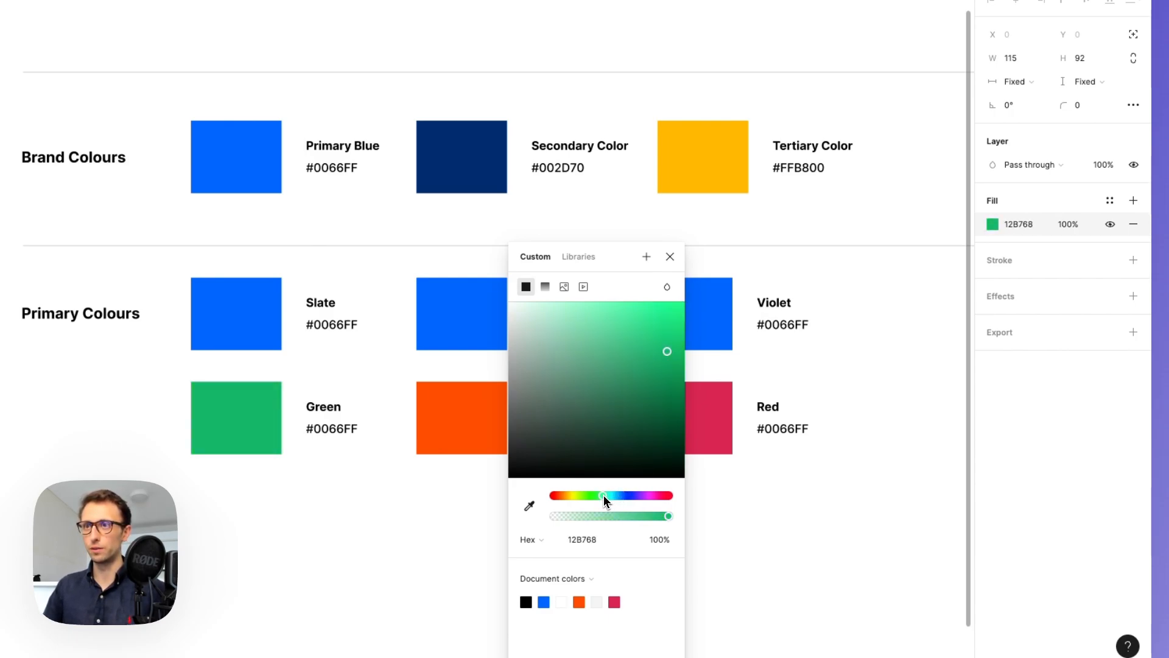
click(670, 257)
- Change the fill of the Violet swatch's rectangle to 7000FF
click(692, 315)
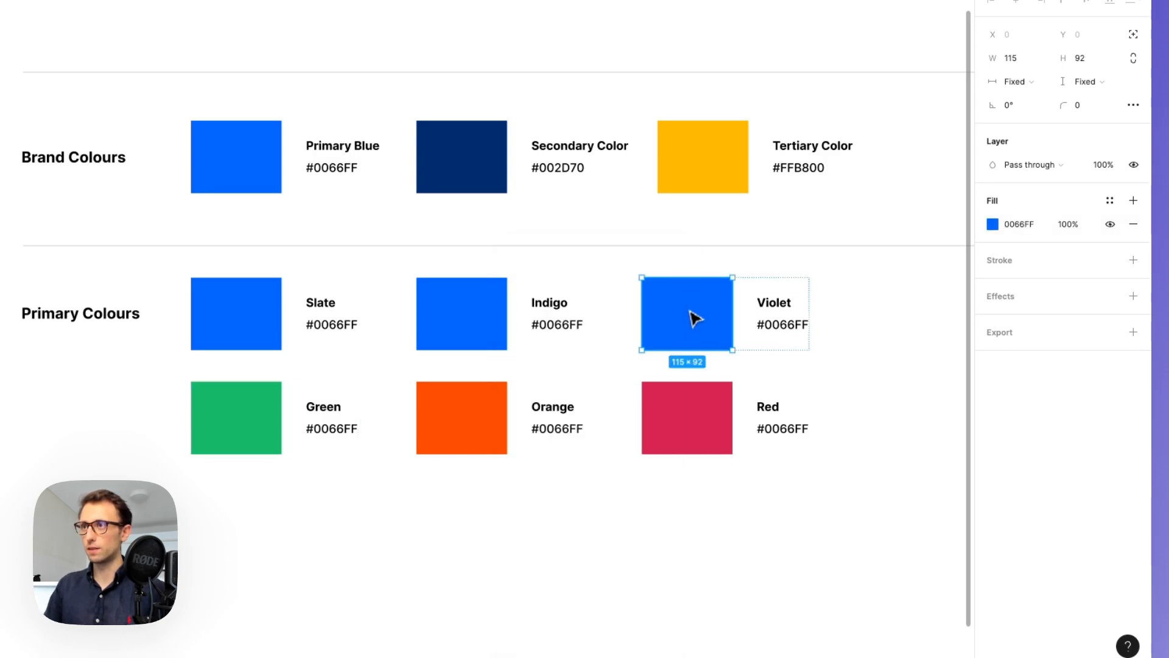
click(993, 225)
click(869, 227)
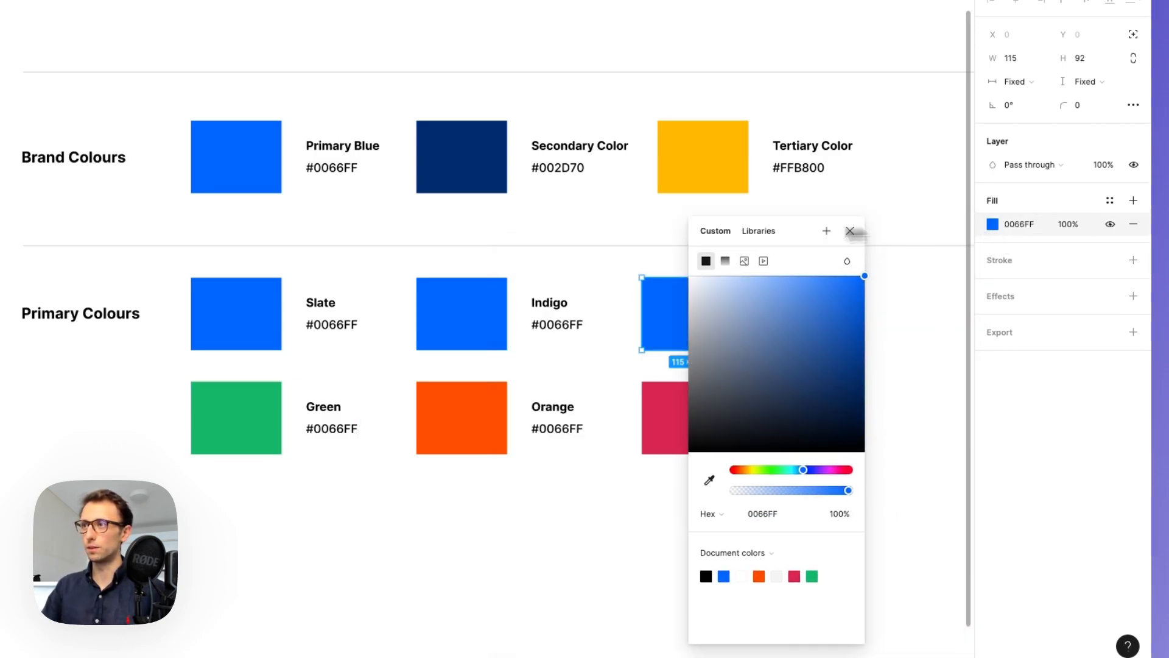
click(995, 225)
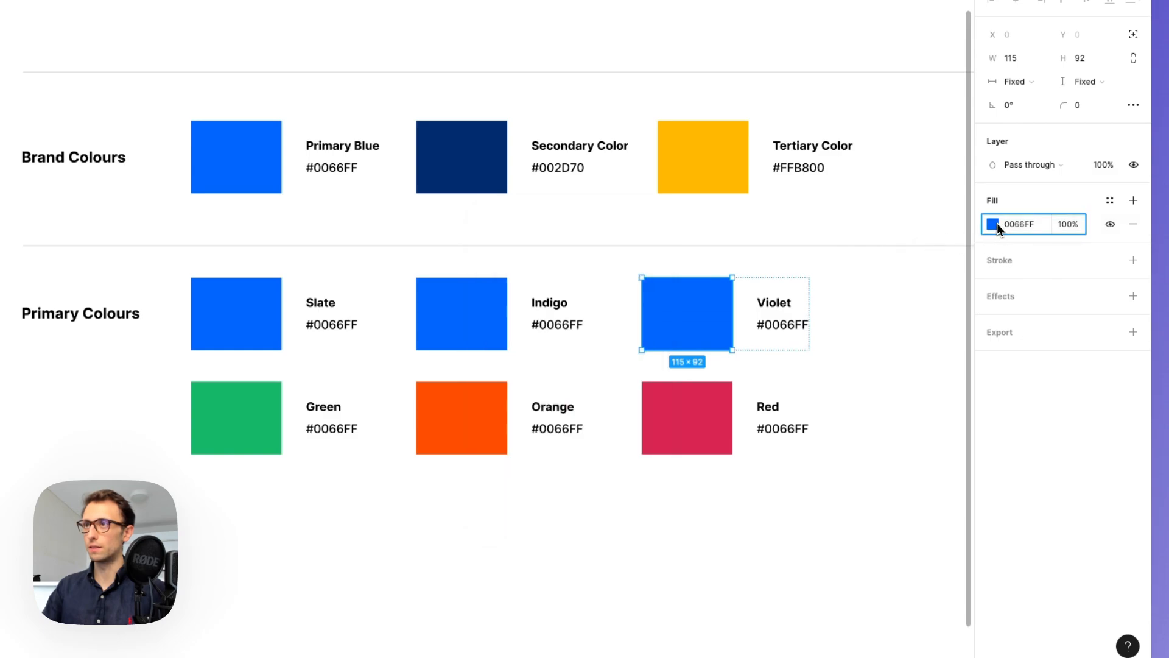
click(992, 225)
drag(896, 242, 673, 222)
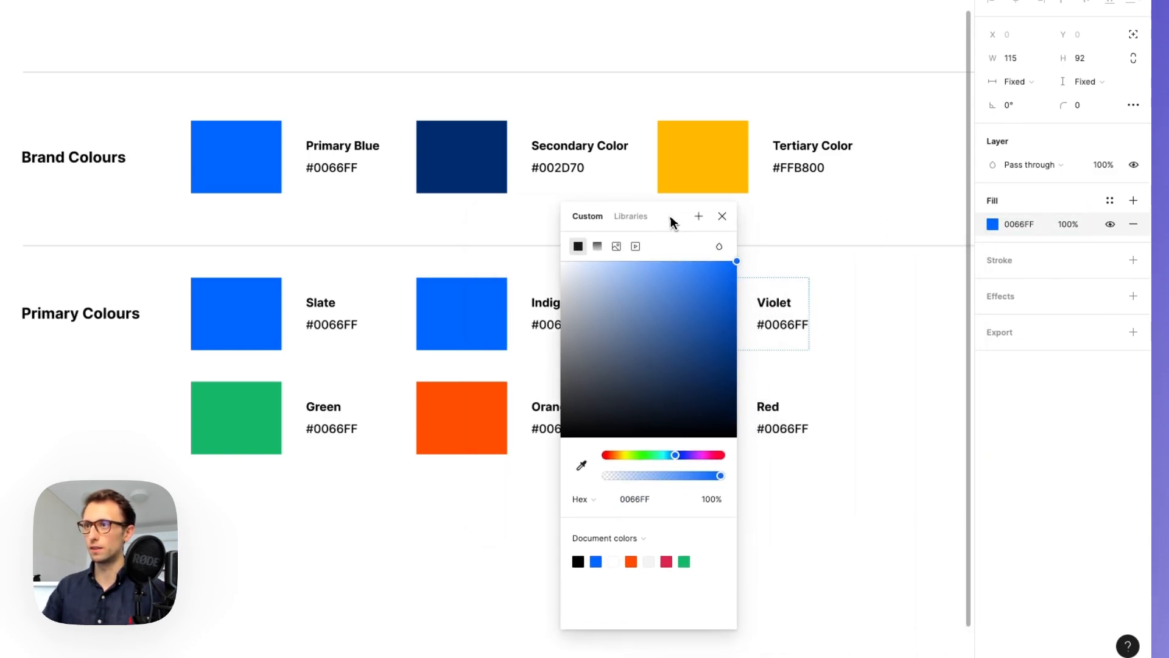
click(695, 458)
click(698, 215)
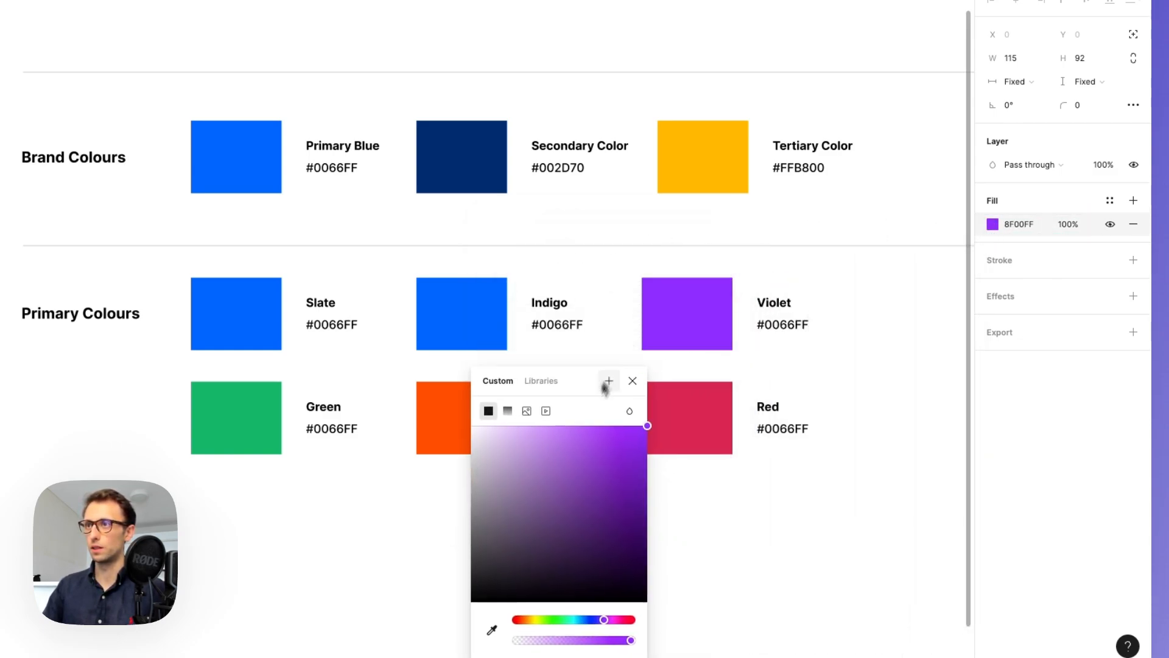
scroll(598, 305, down, 3)
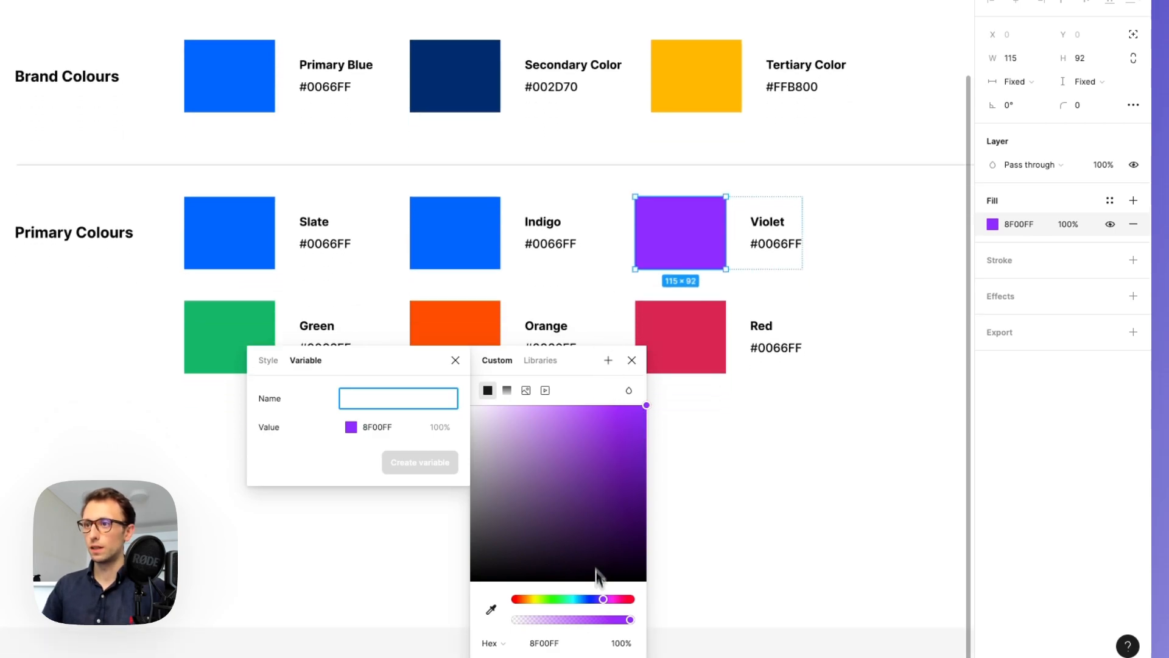
drag(636, 598, 631, 598)
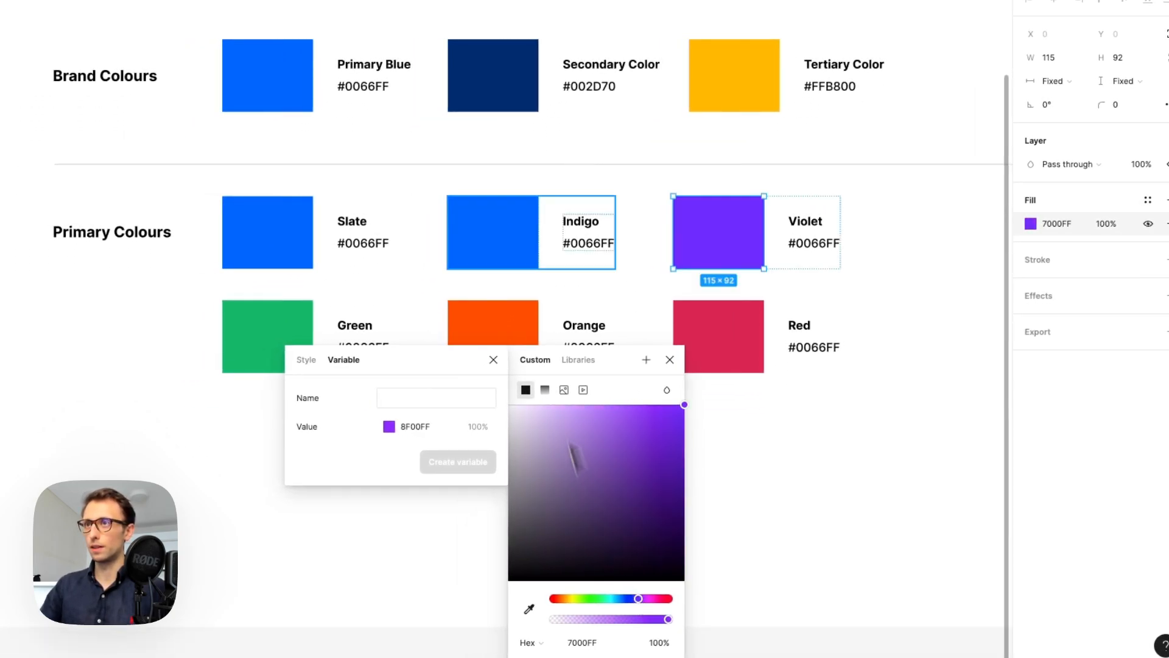
- Change the fill of the Indigo swatch's rectangle to a deep indigo, about 2C00DE
click(499, 232)
double_click(511, 240)
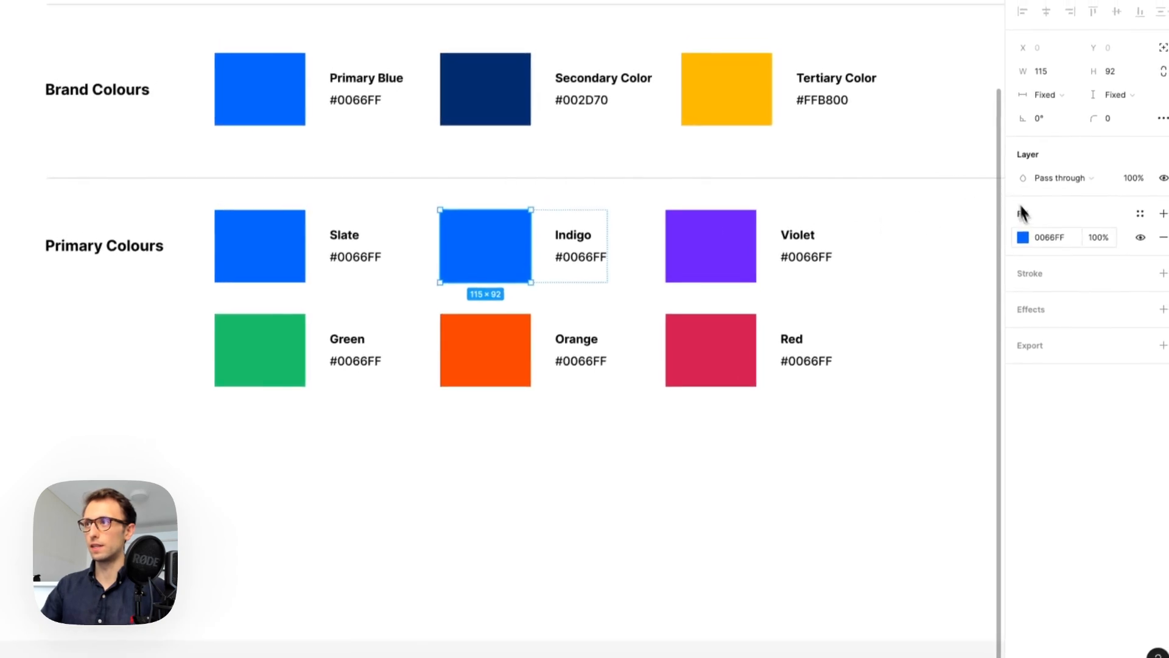
click(1028, 238)
drag(942, 247, 673, 296)
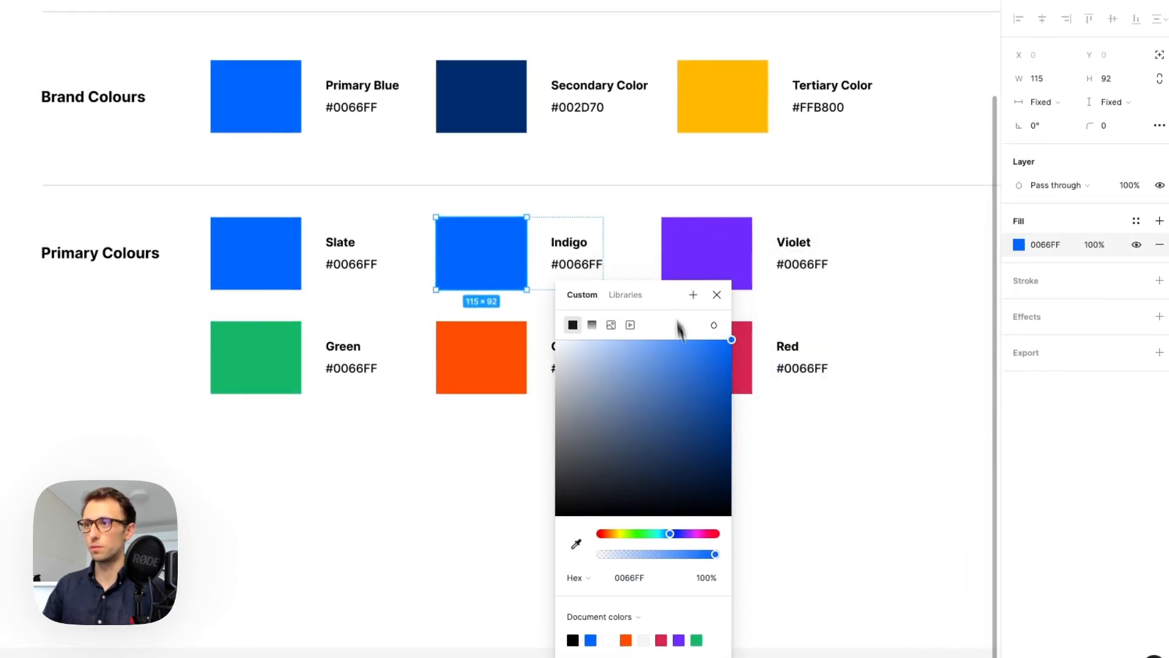
drag(670, 535, 685, 537)
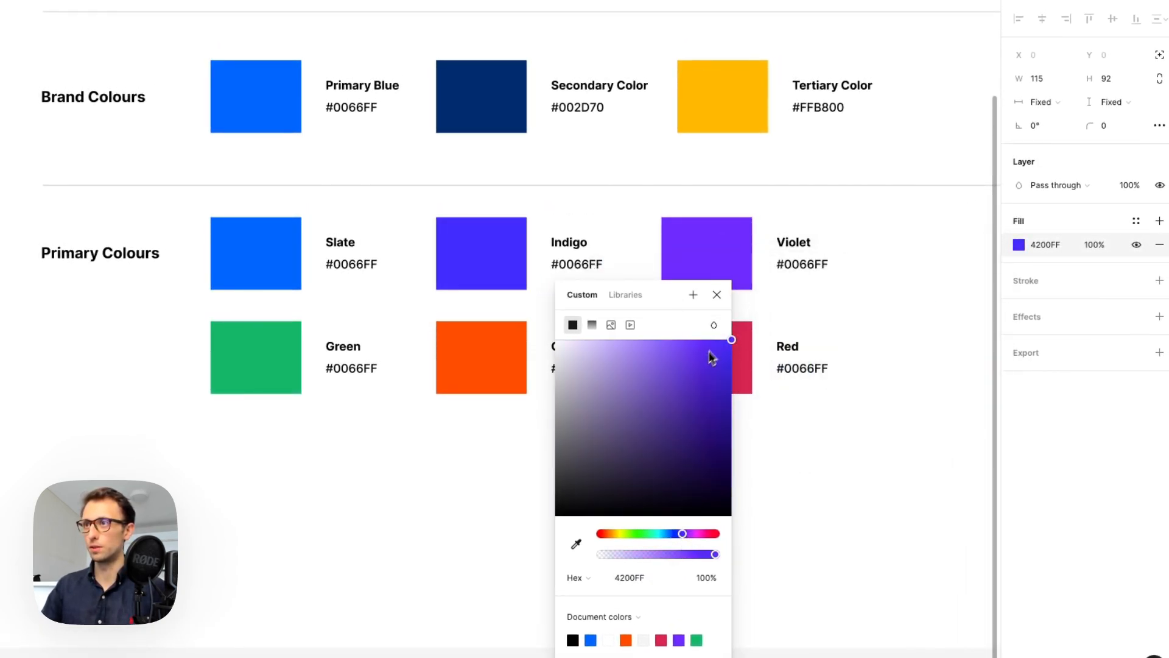
drag(710, 355, 751, 372)
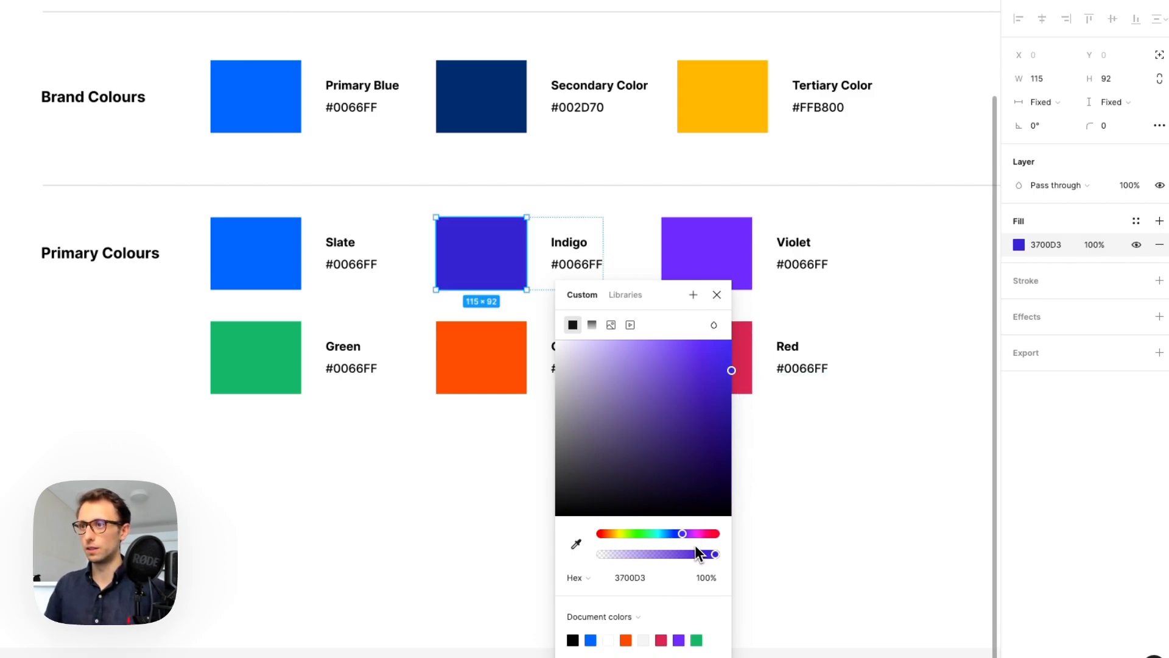
drag(683, 534, 682, 534)
drag(728, 340, 738, 368)
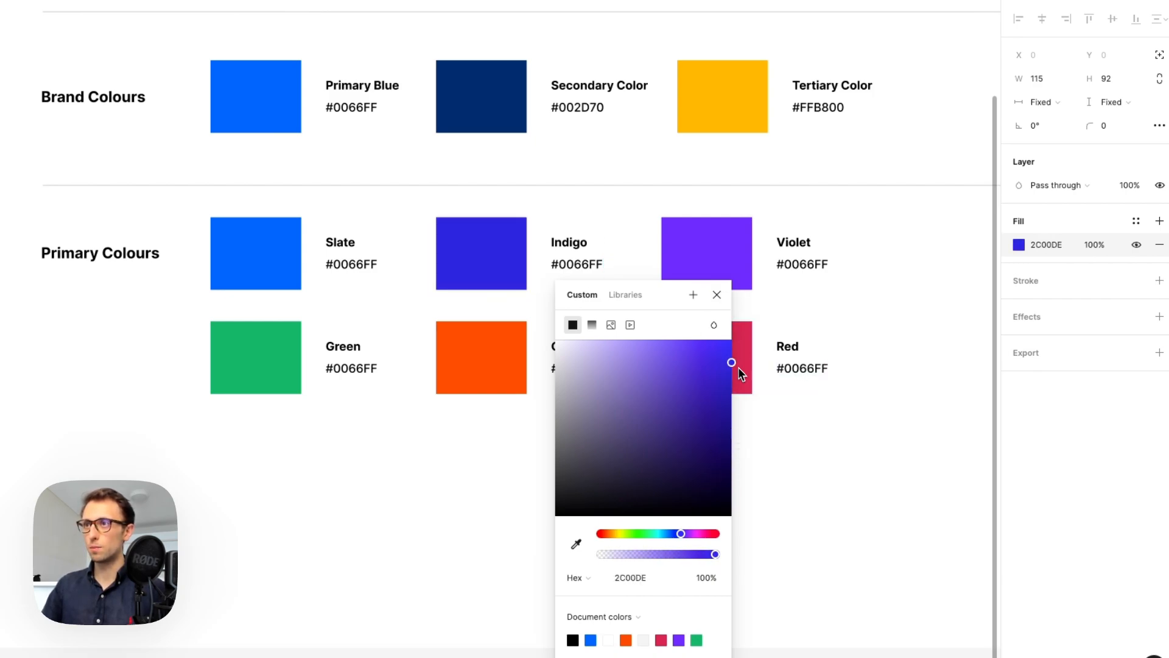
click(717, 294)
- Change the fill of the Slate swatch's rectangle to the muted blue-grey 6C7D96
click(283, 267)
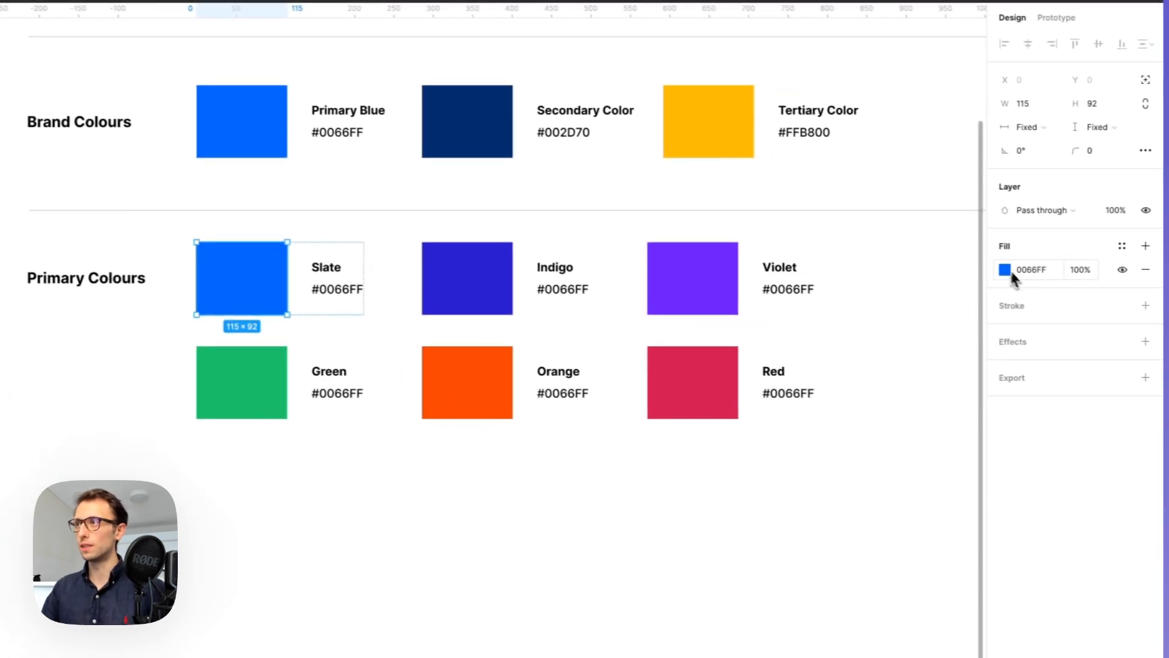
click(1089, 282)
click(939, 397)
drag(844, 388, 849, 393)
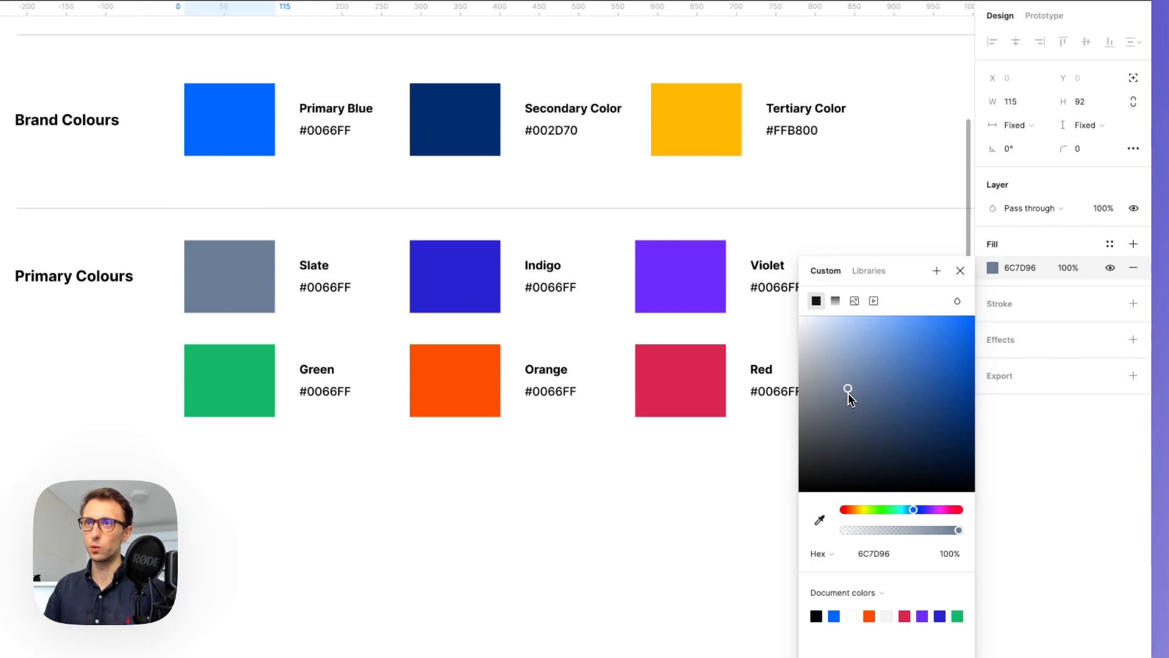
click(960, 269)
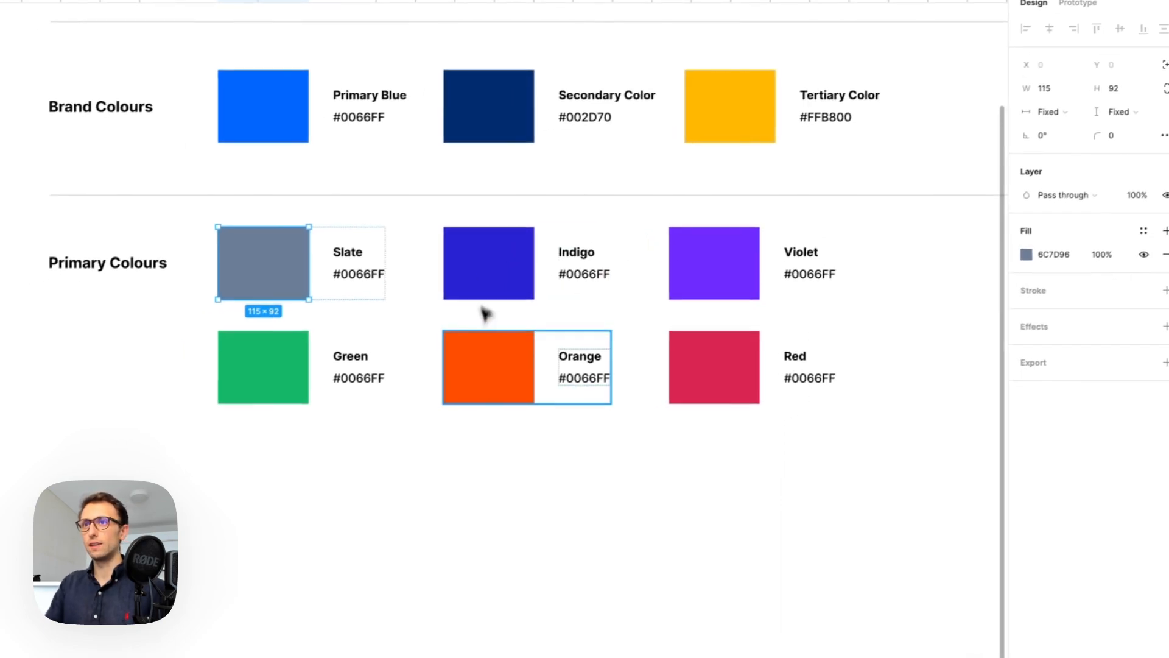
click(456, 479)
- Shift the Violet swatch's fill slightly towards purple, to 8000FF
scroll(500, 457, down, 2)
scroll(509, 447, up, 1)
scroll(509, 446, right, 1)
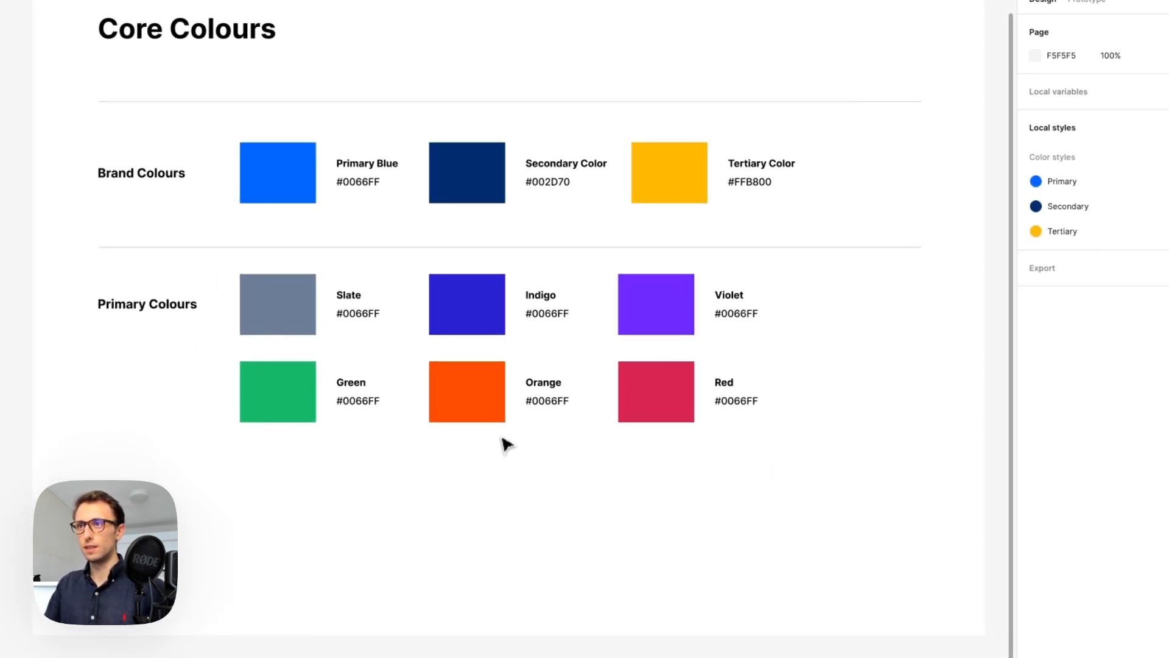
click(676, 296)
click(1036, 251)
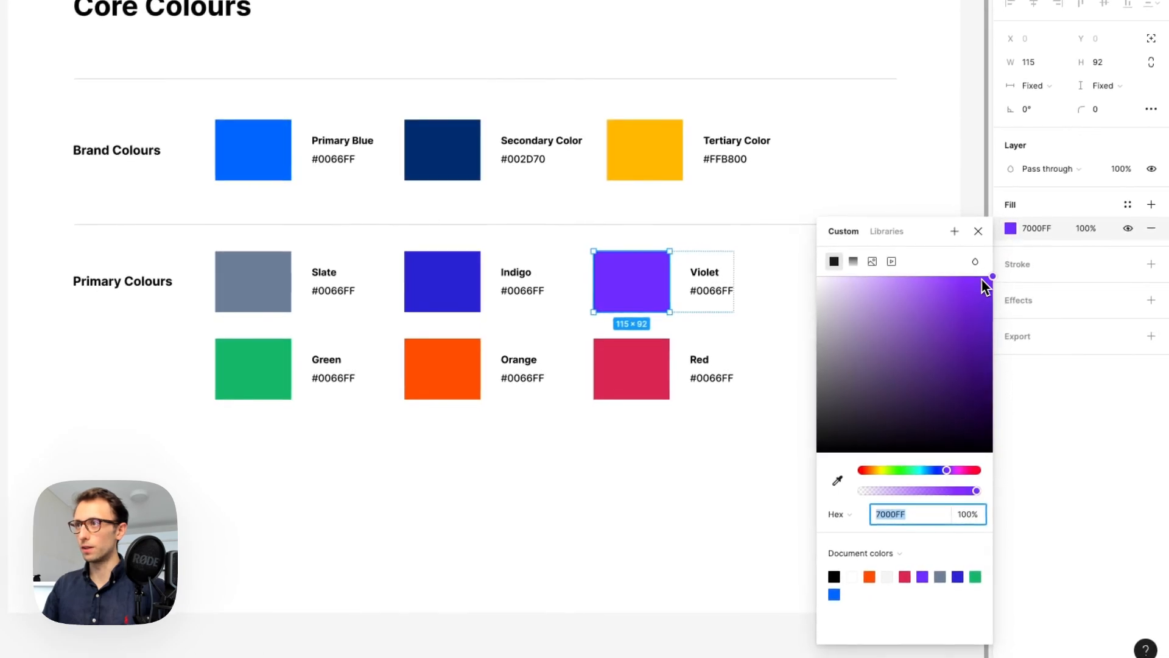
drag(928, 240, 707, 342)
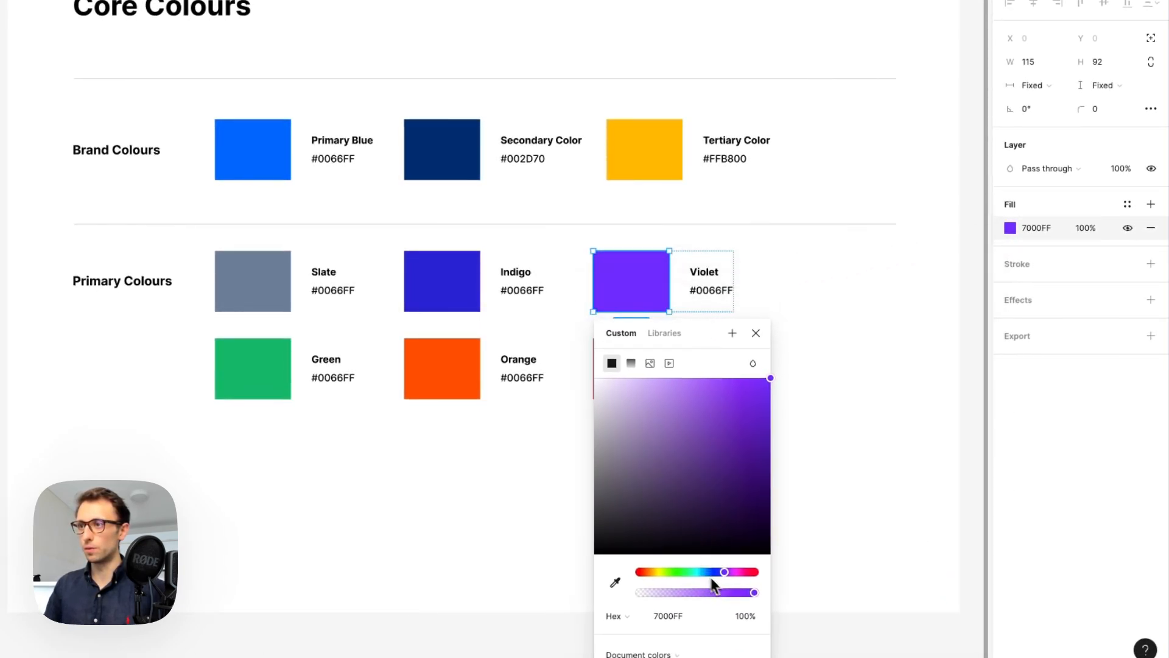
drag(724, 572, 726, 571)
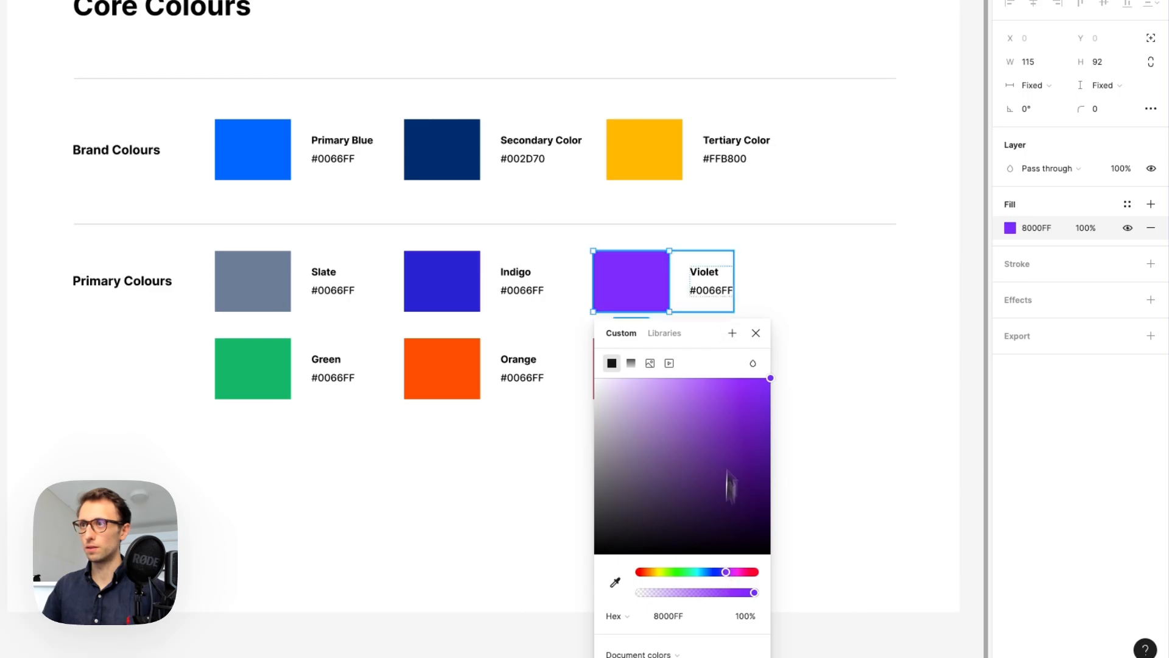
click(753, 334)
click(813, 238)
- Replace the hex code in the Slate swatch's label with its rectangle's fill value, #6C7D96
scroll(341, 283, up, 3)
super+click(256, 295)
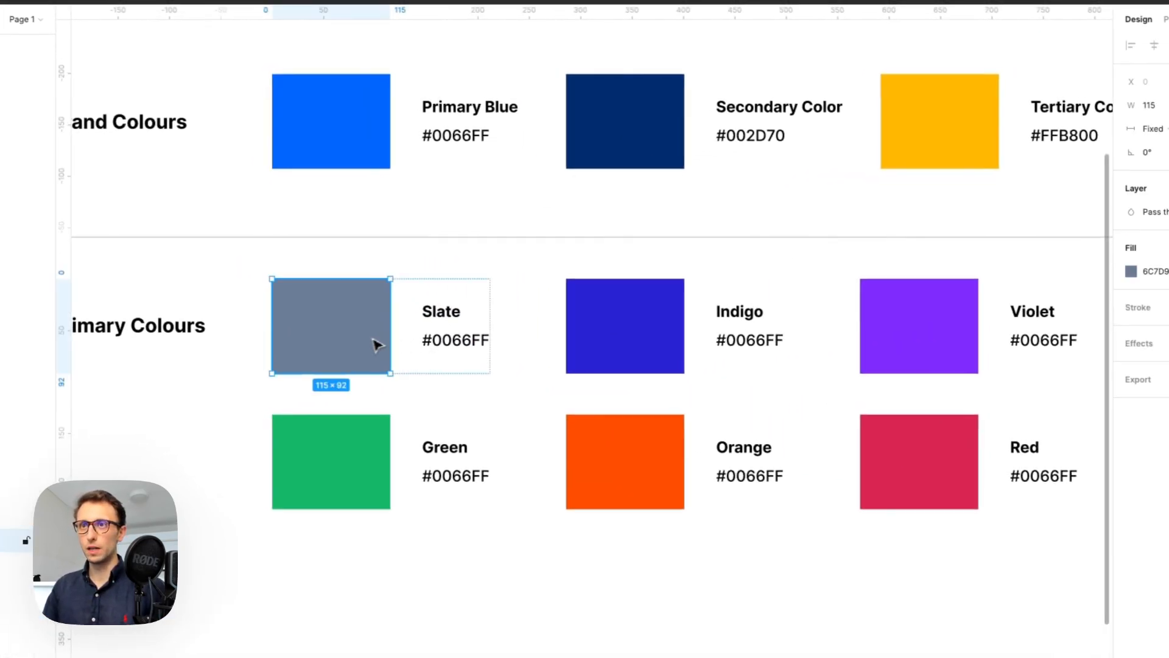
click(1165, 276)
key(super+c)
super+click(456, 350)
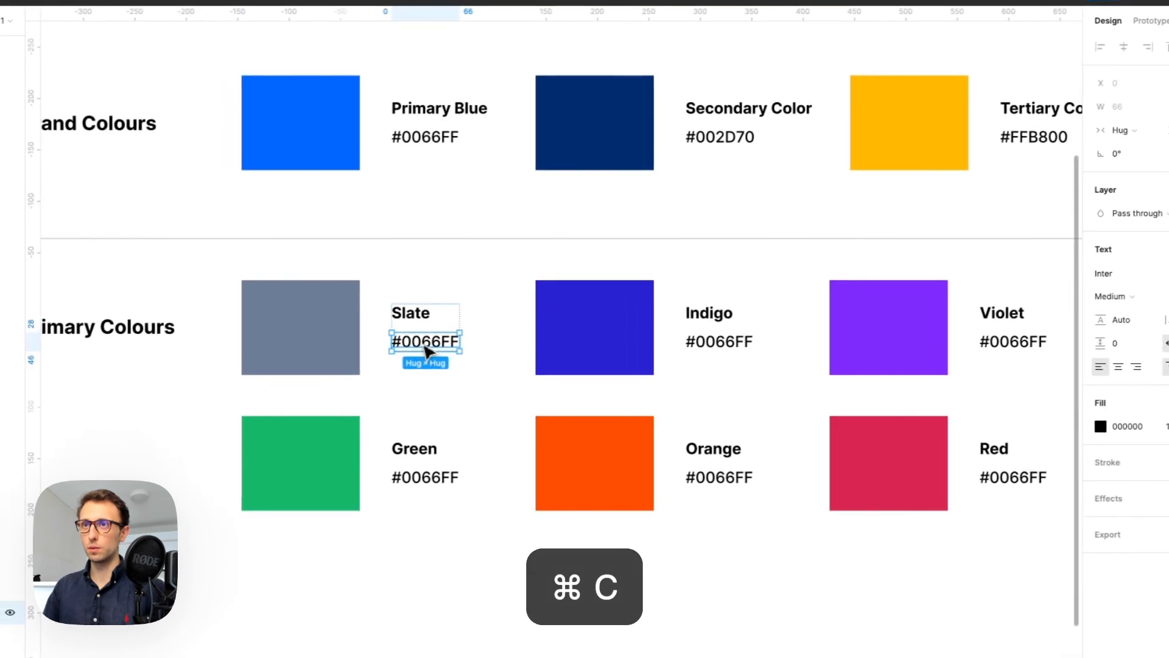
double_click(426, 352)
key(super+v)
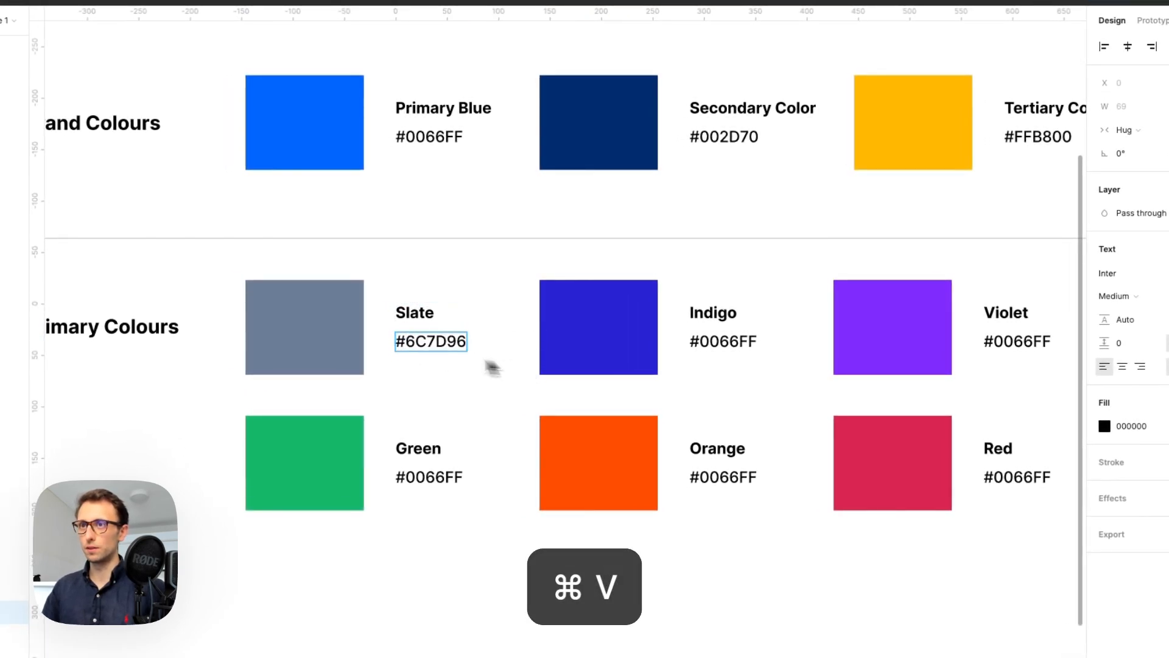
- Update the Indigo swatch's hex label to match its rectangle's fill, #2A00D4
super+click(575, 353)
click(1133, 272)
key(super+c)
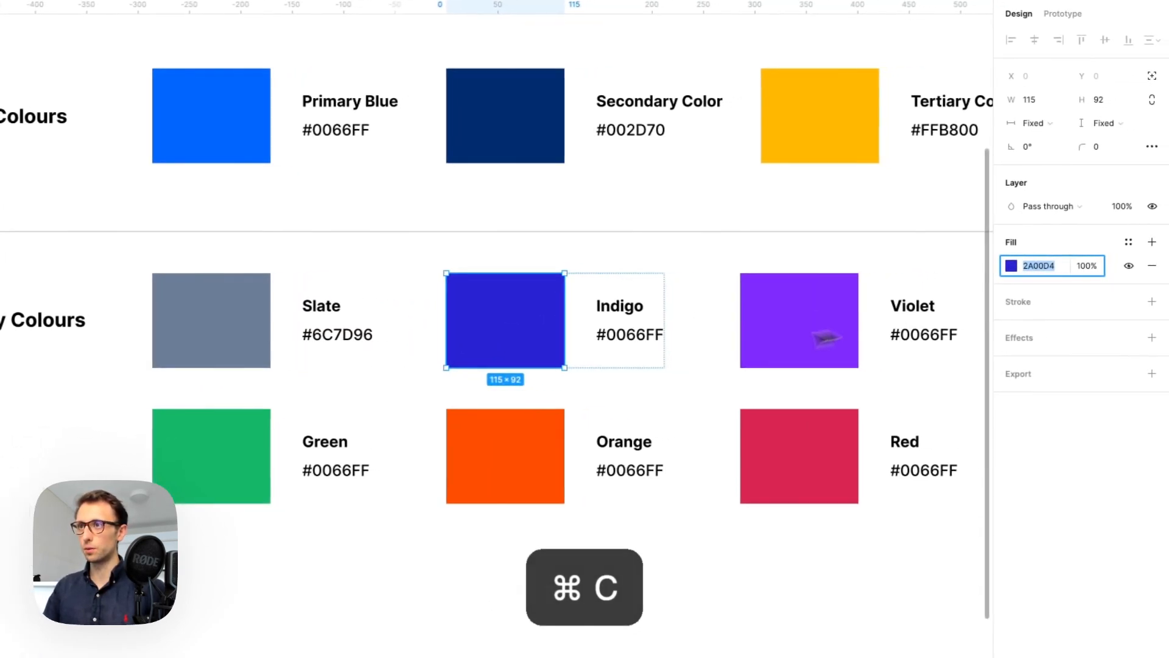
super+click(630, 334)
double_click(630, 335)
key(super+v)
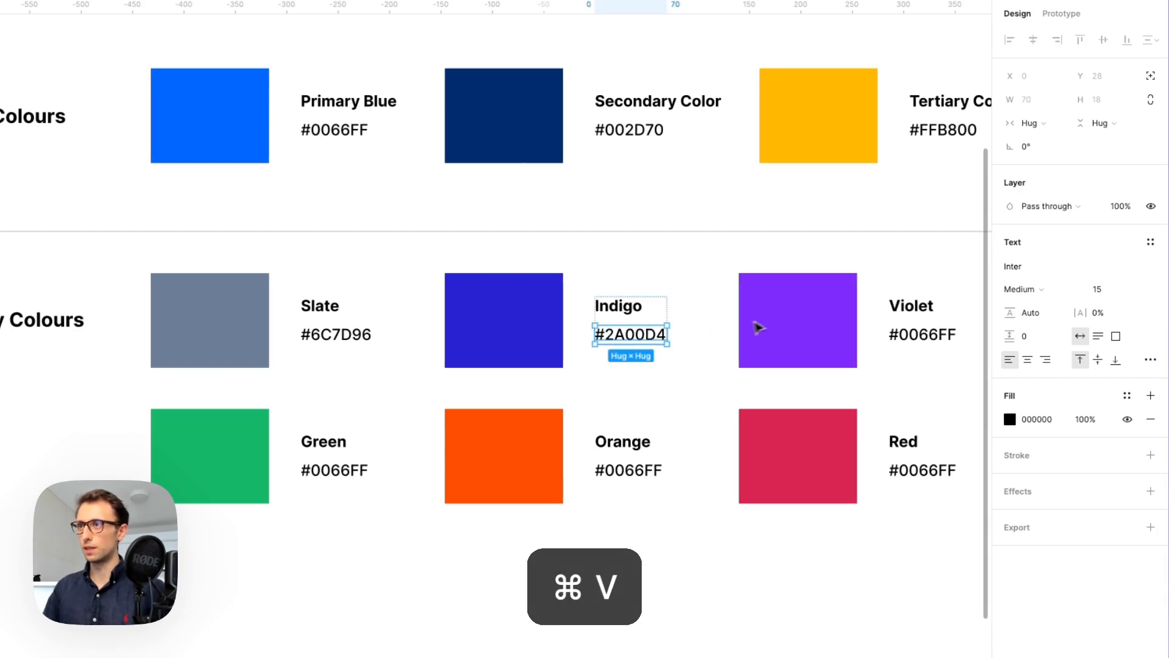
- Update the Violet swatch's hex label to match its rectangle's fill, #8000FF
super+click(758, 328)
click(1036, 266)
key(super+c)
click(908, 347)
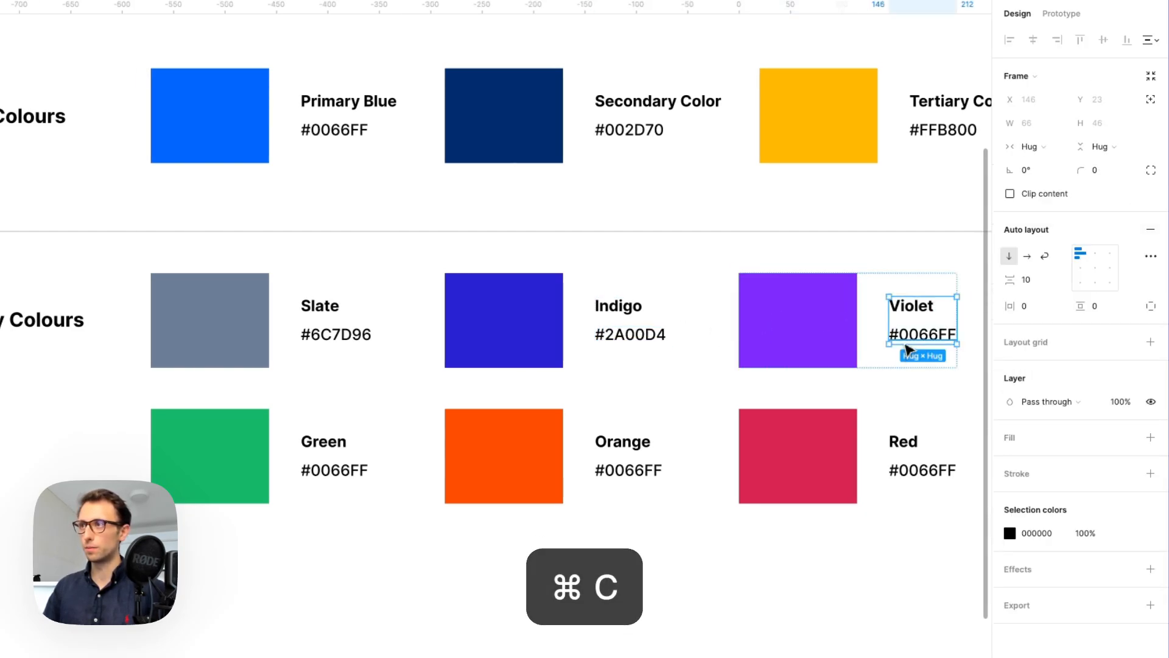
double_click(911, 339)
key(super+v)
- Copy the Green swatch's fill value into its hex label so it reads #12B768
super+click(232, 450)
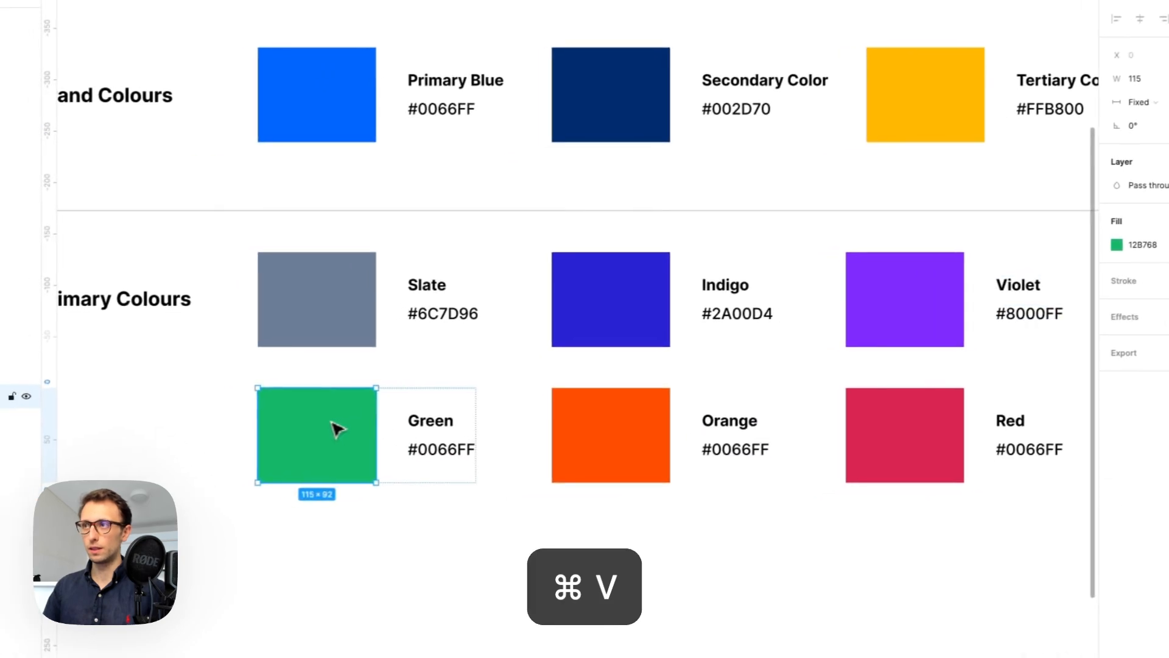
click(1143, 244)
key(super+c)
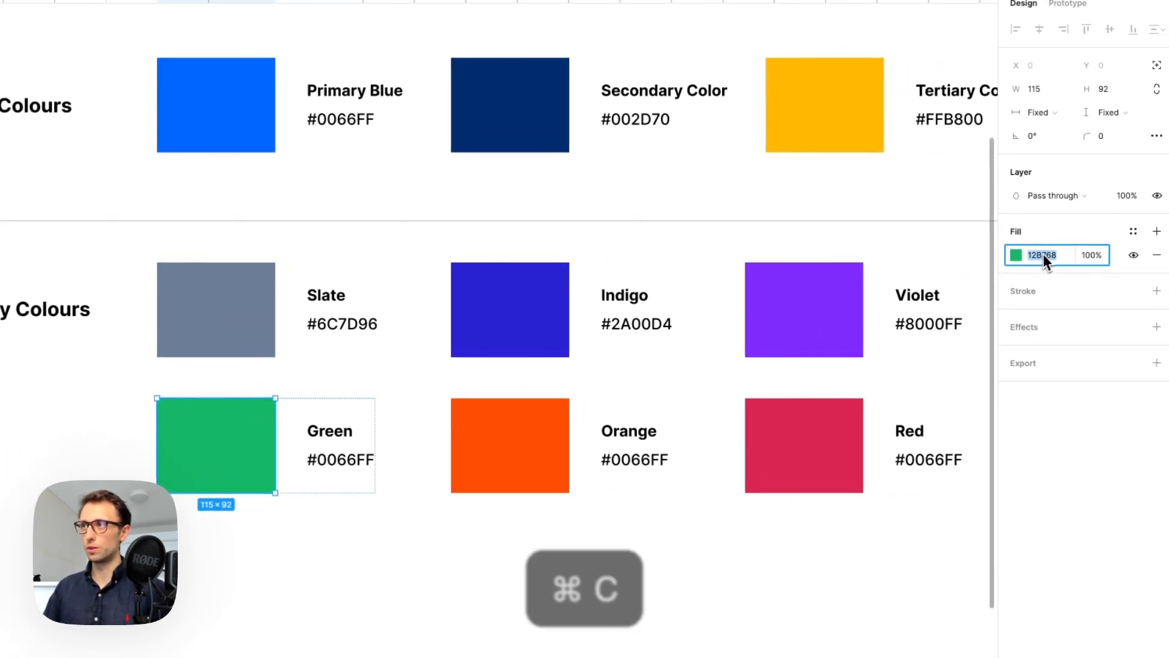
double_click(370, 460)
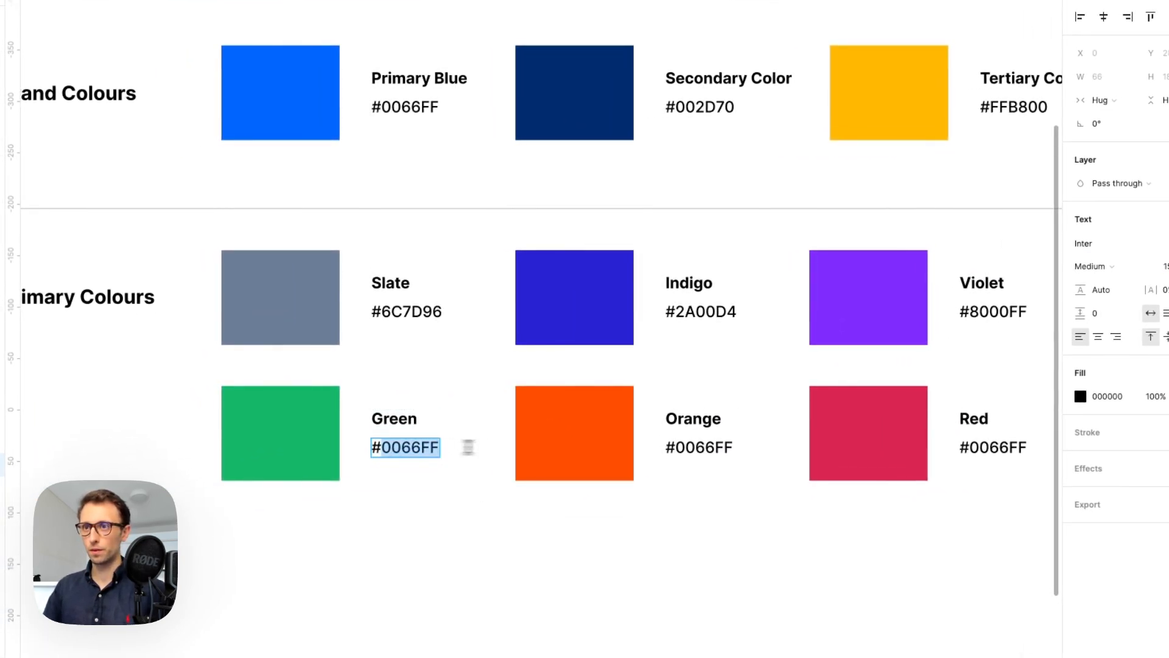
key(super+v)
- Copy the Orange swatch's fill value into its hex label so it reads #FF4D00
click(592, 433)
click(1106, 243)
key(super+c)
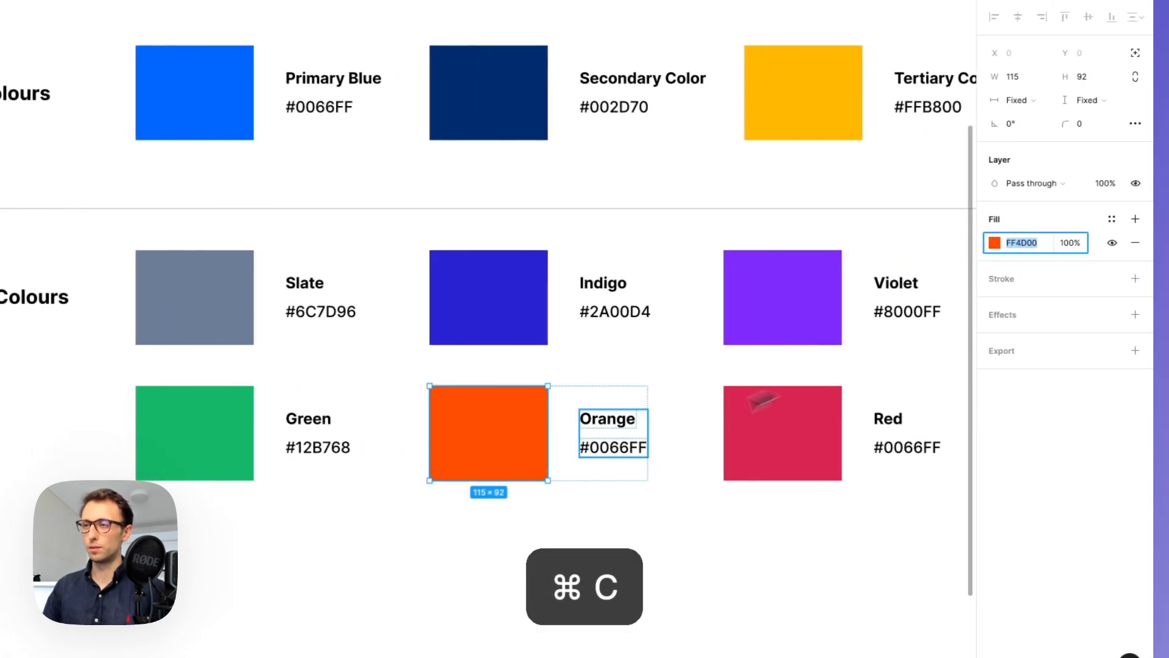
click(591, 447)
double_click(590, 448)
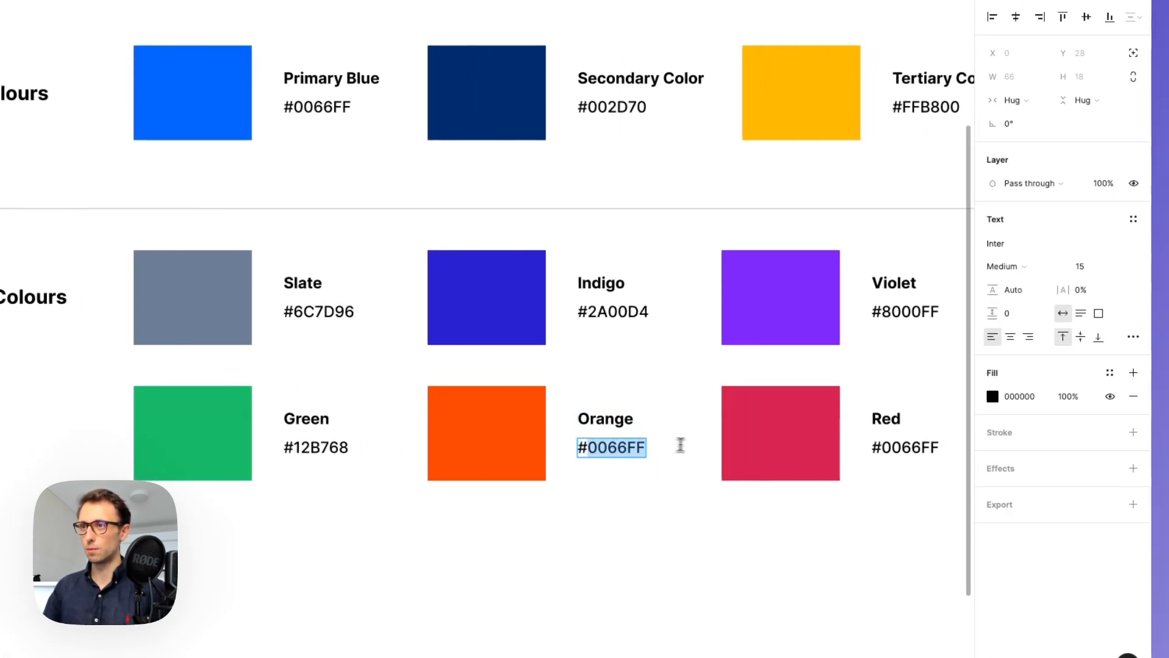
key(super+v)
- Copy the Red swatch's fill value into its hex label so it reads #D92752, and deselect the text
click(788, 422)
scroll(810, 413, right, 3)
click(1025, 244)
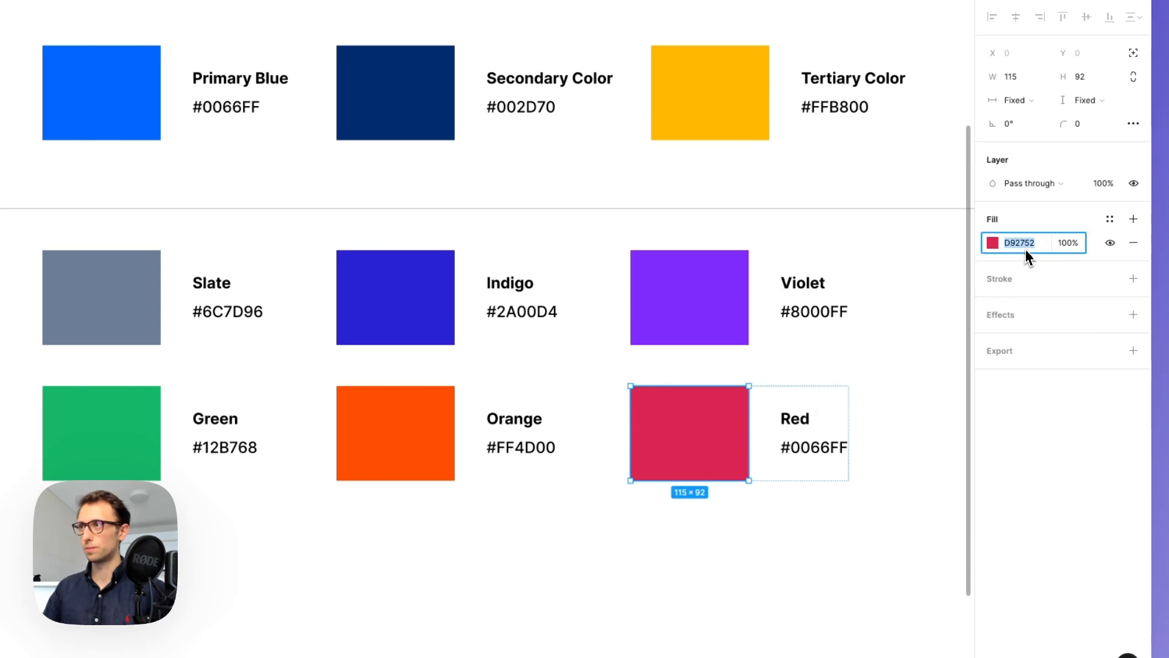
key(super+c)
click(809, 449)
double_click(801, 448)
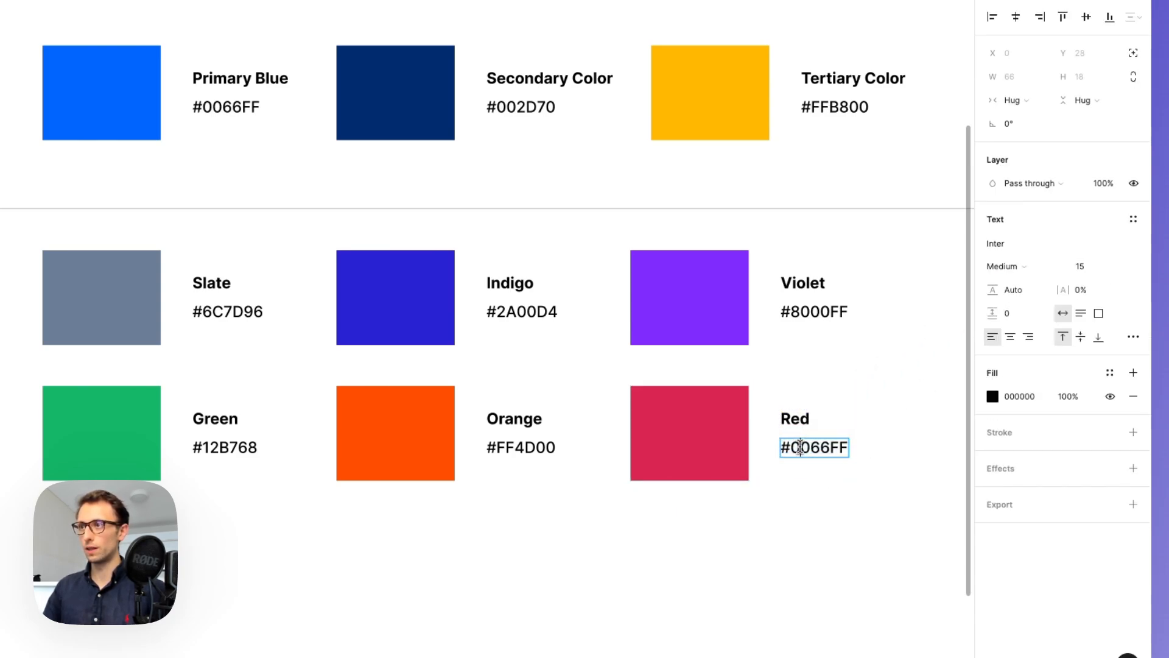
double_click(800, 448)
key(super+v)
click(750, 506)
scroll(750, 509, down, 2)
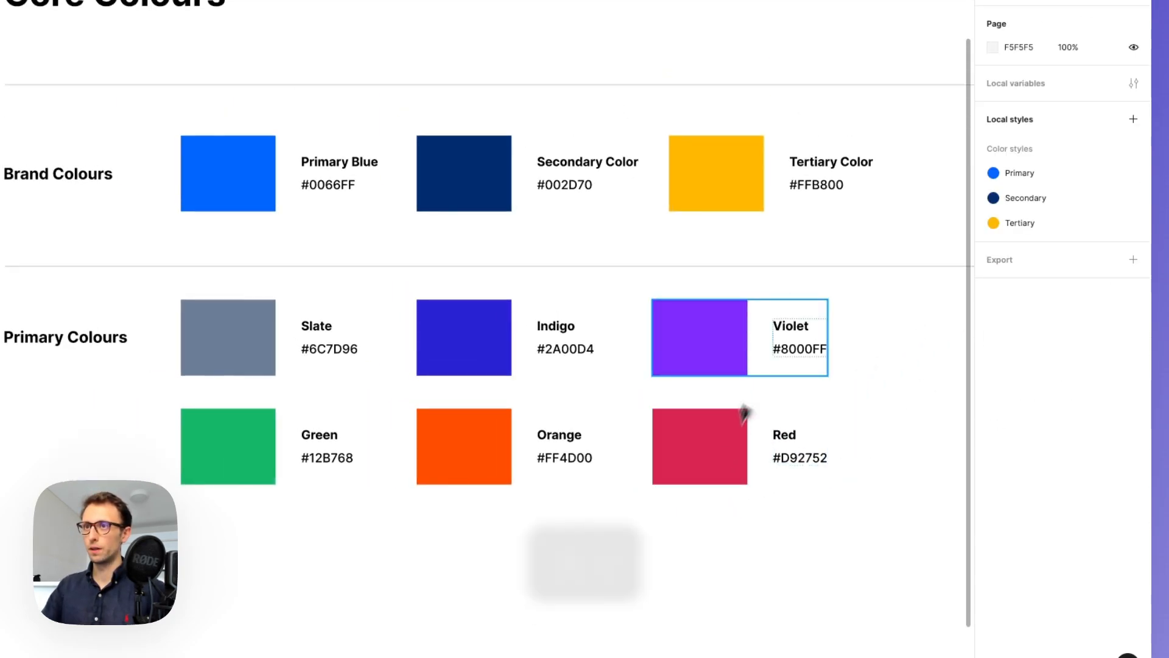
scroll(778, 337, down, 3)
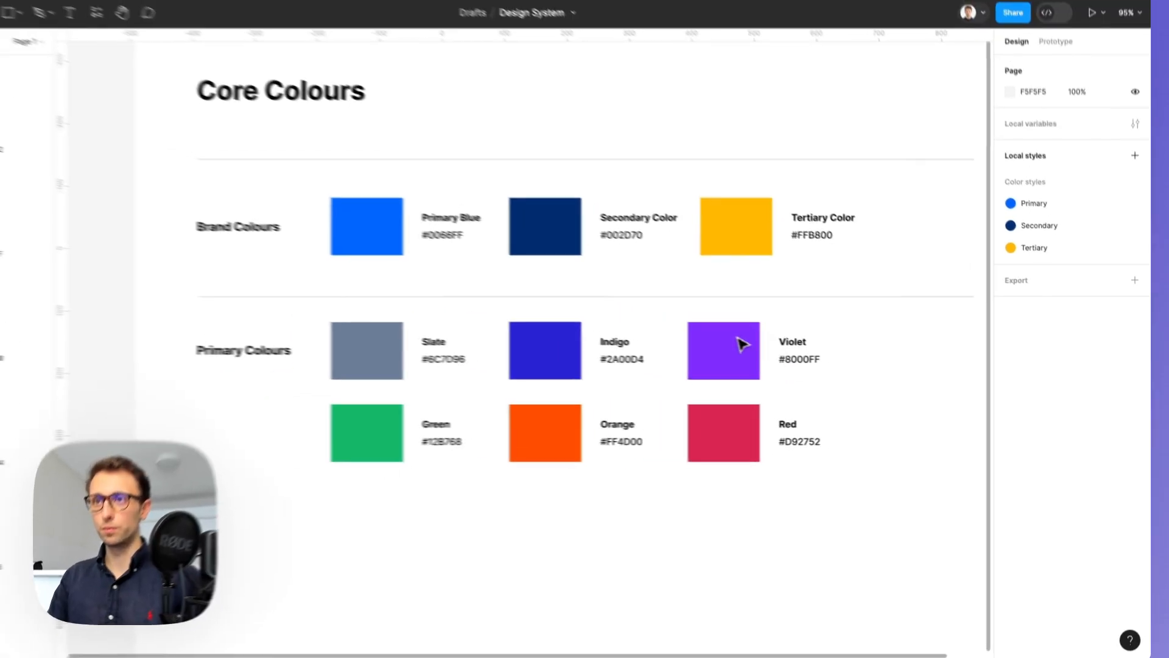
scroll(742, 344, up, 2)
click(740, 347)
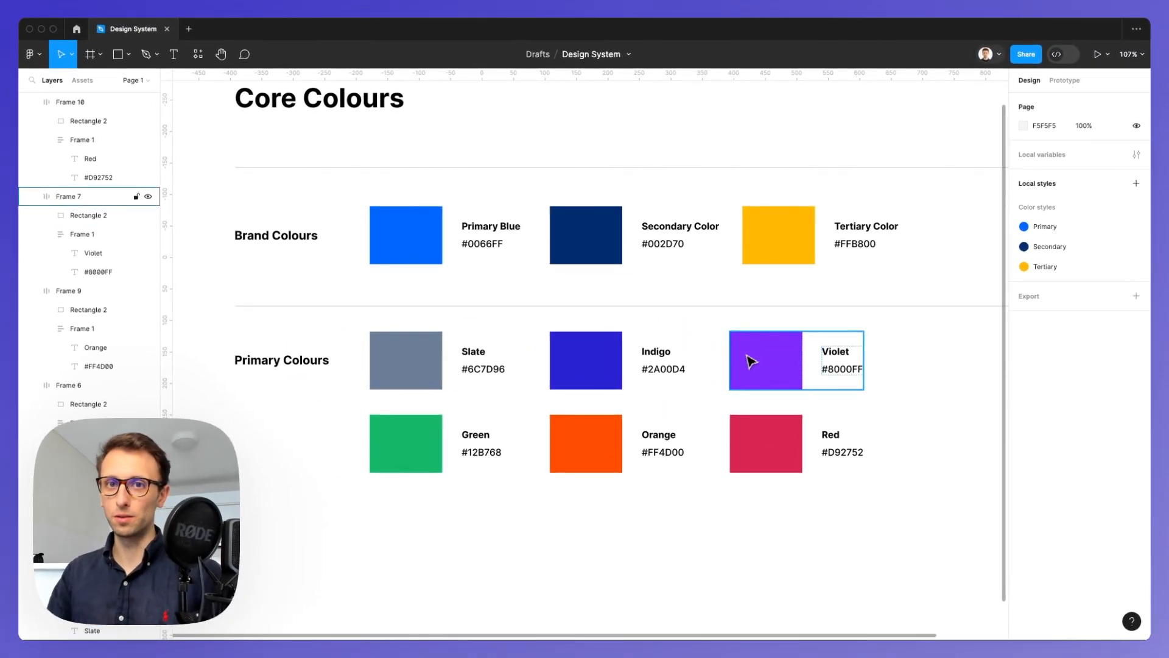
click(720, 369)
scroll(719, 370, left, 2)
scroll(719, 369, down, 2)
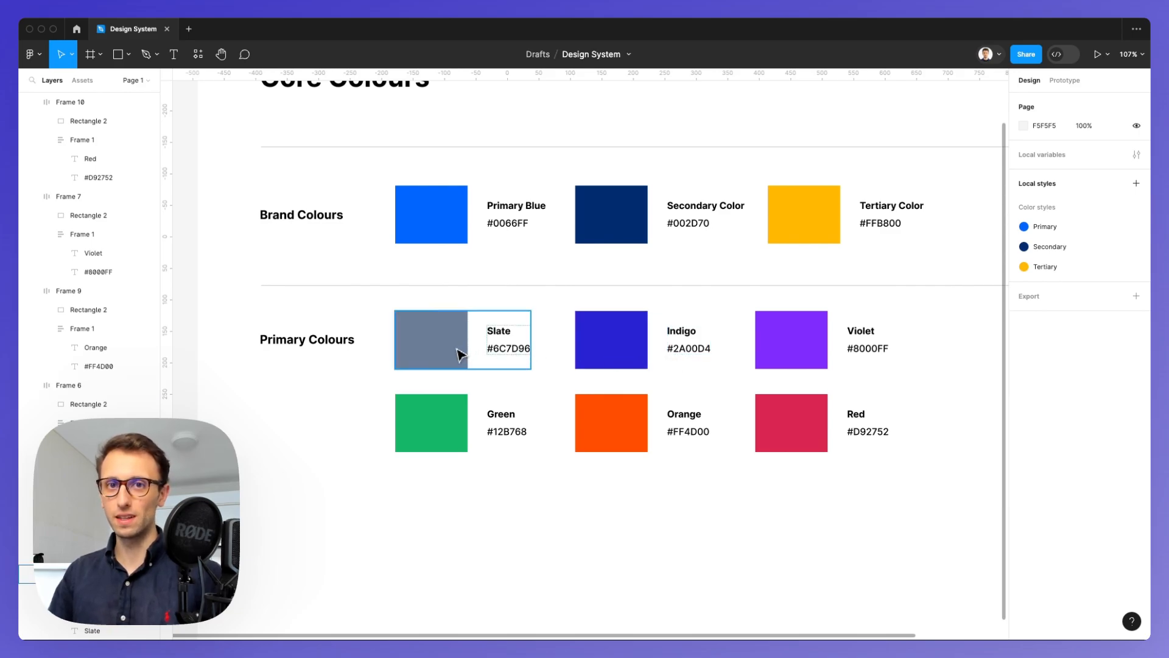
- Save the fill of the Slate swatch's rectangle as a new colour style named "Primary / Slate"
click(460, 354)
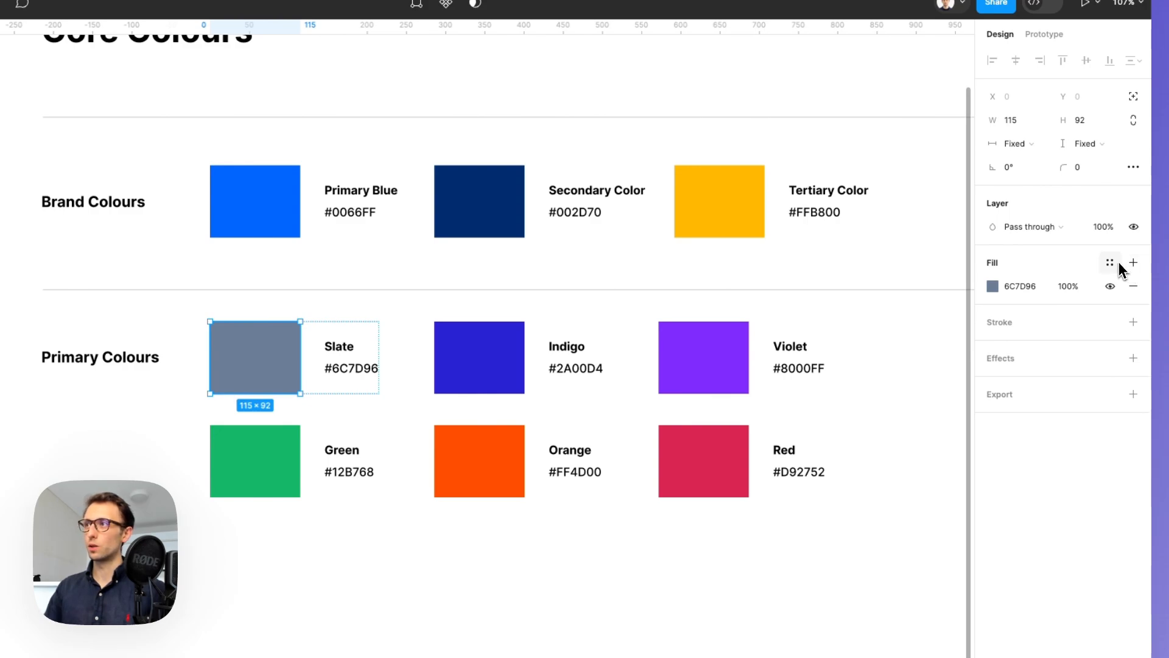
click(1119, 261)
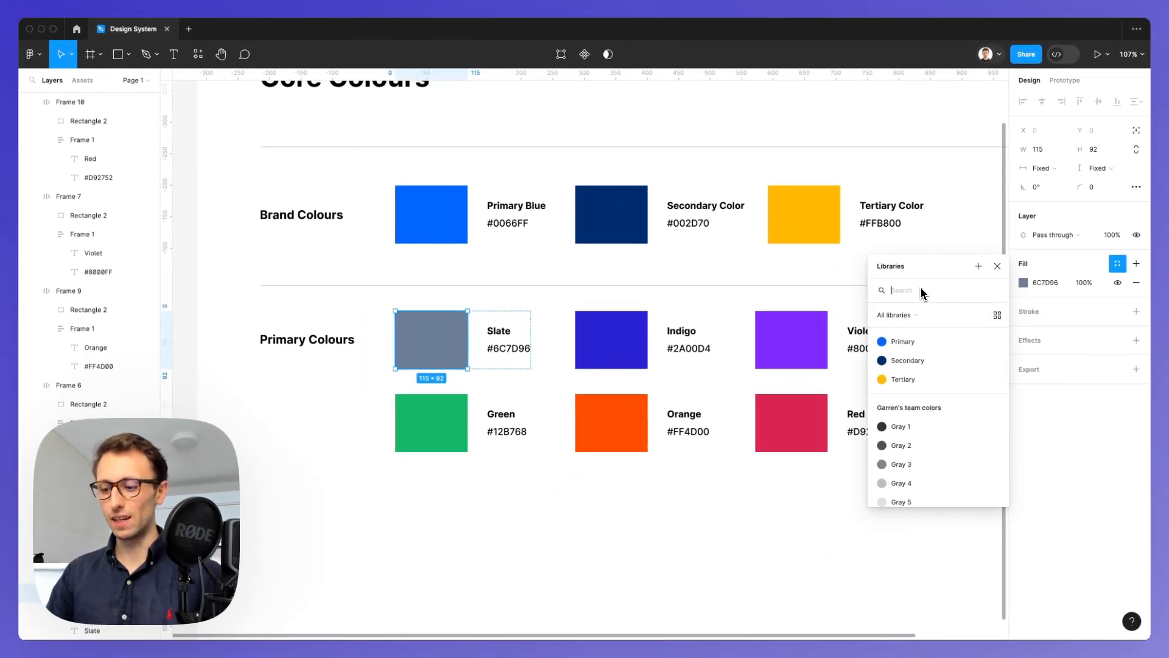
text(Primary /)
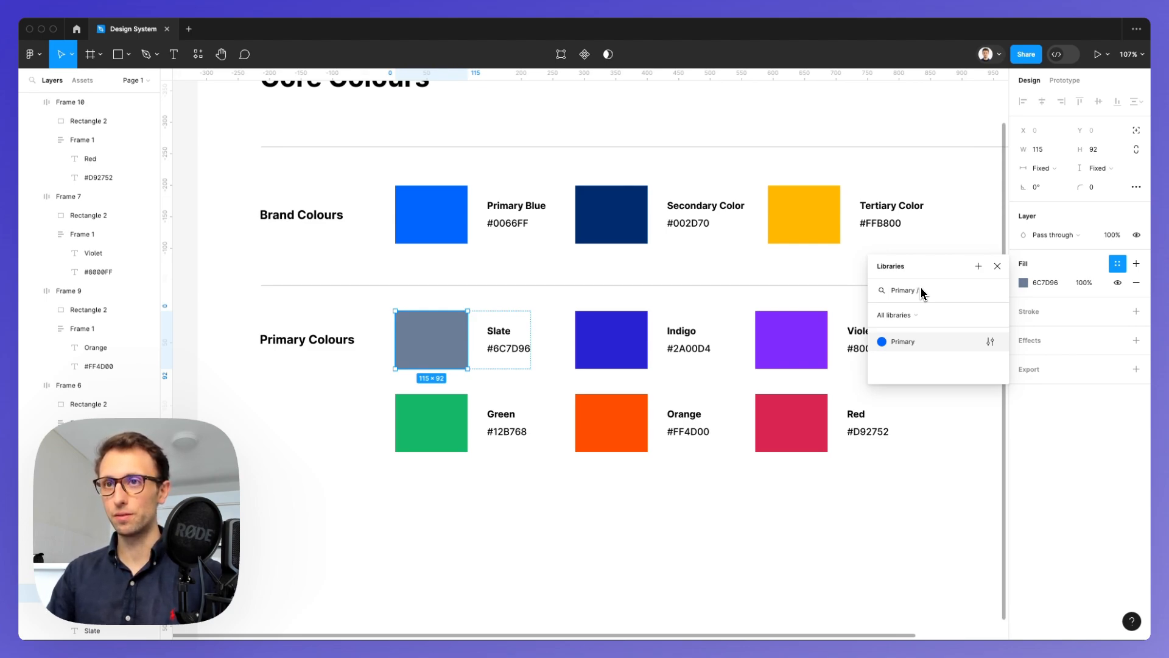
text(Slate)
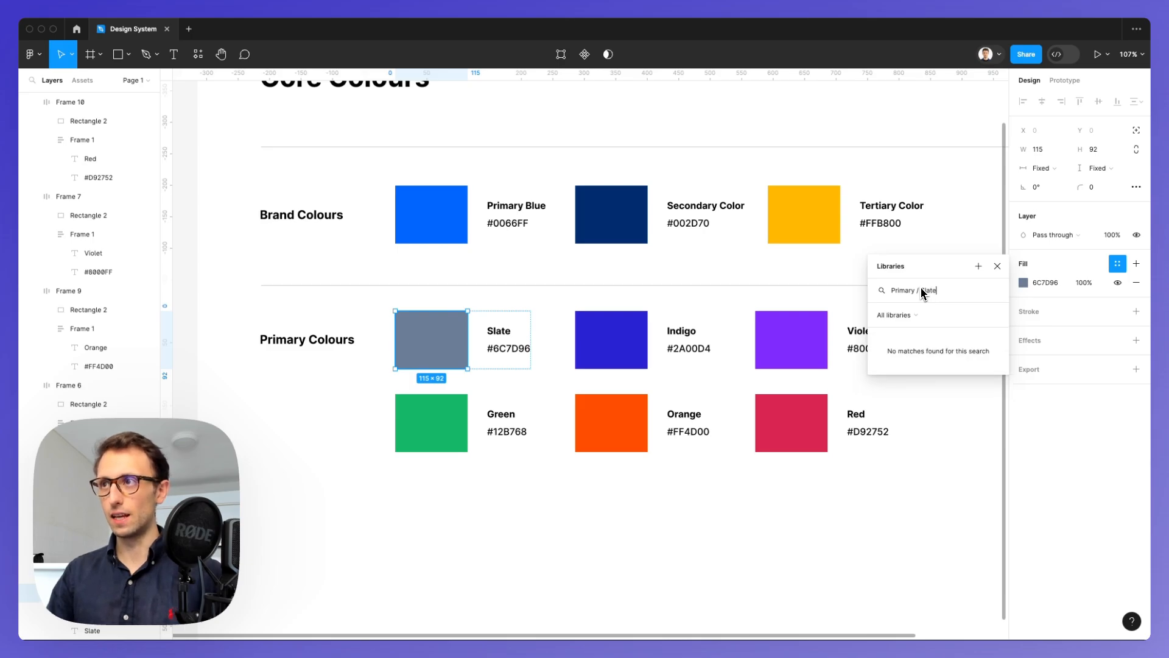
key(super+a)
key(super+c)
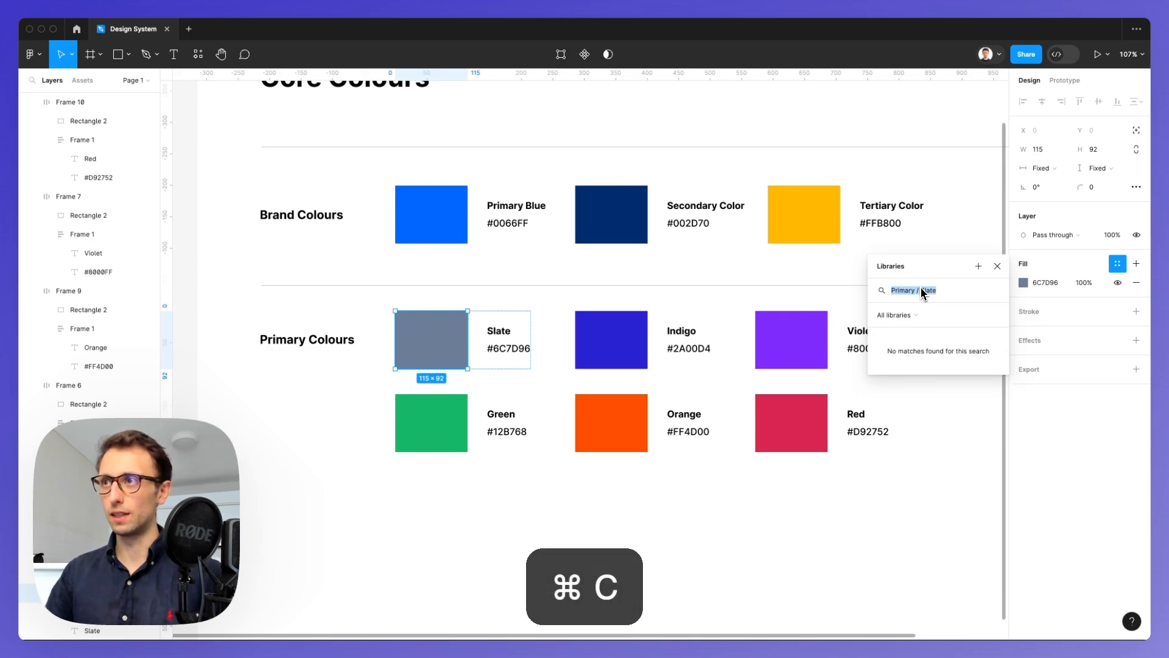
key(BackSpace)
click(979, 266)
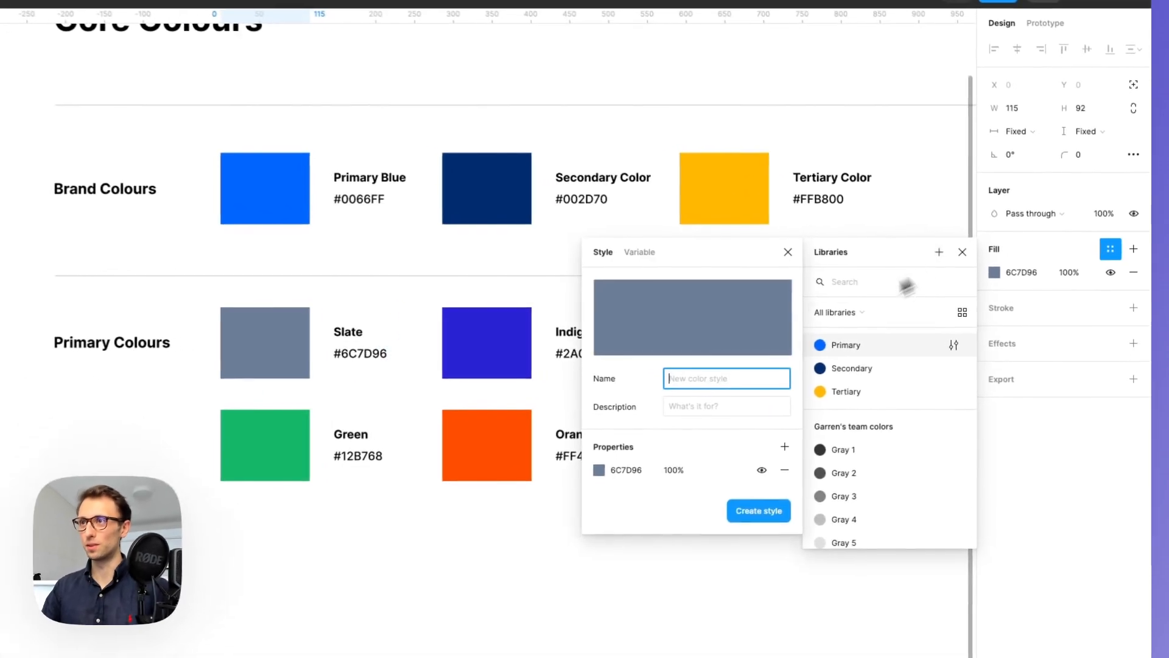
key(super+v)
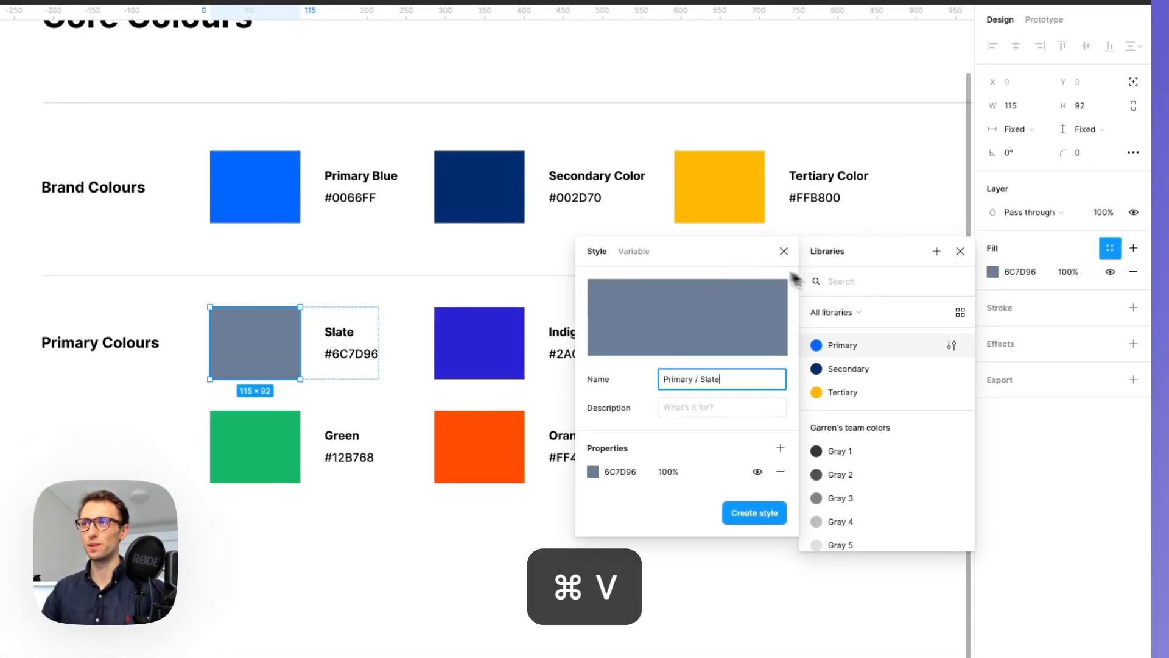
drag(733, 257, 704, 279)
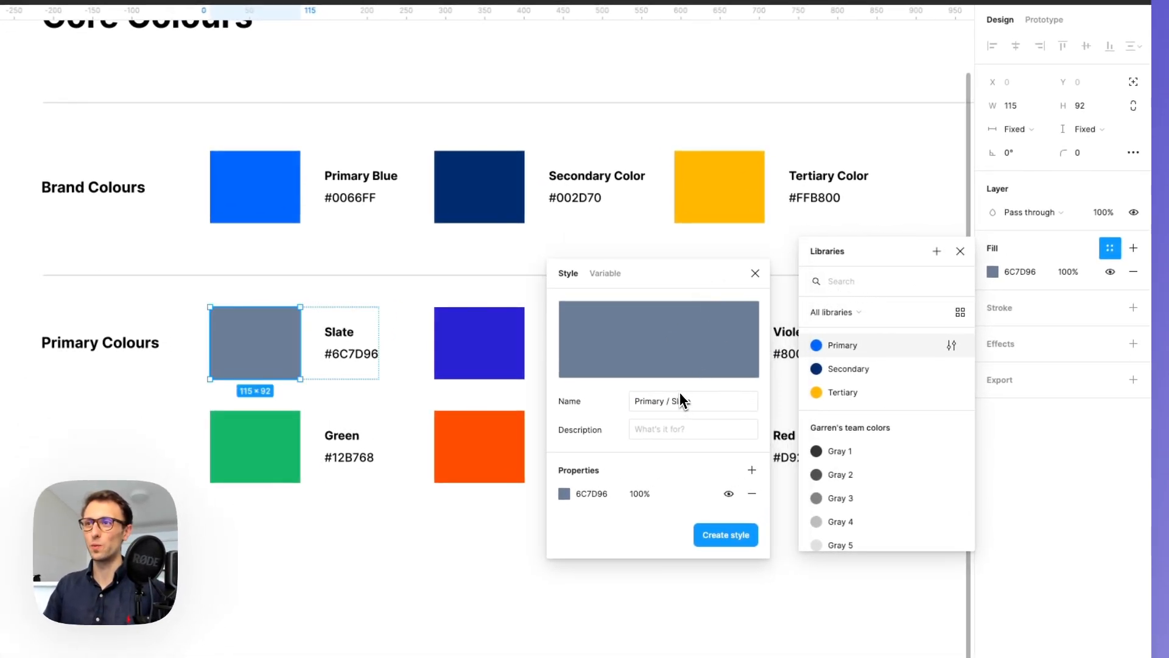
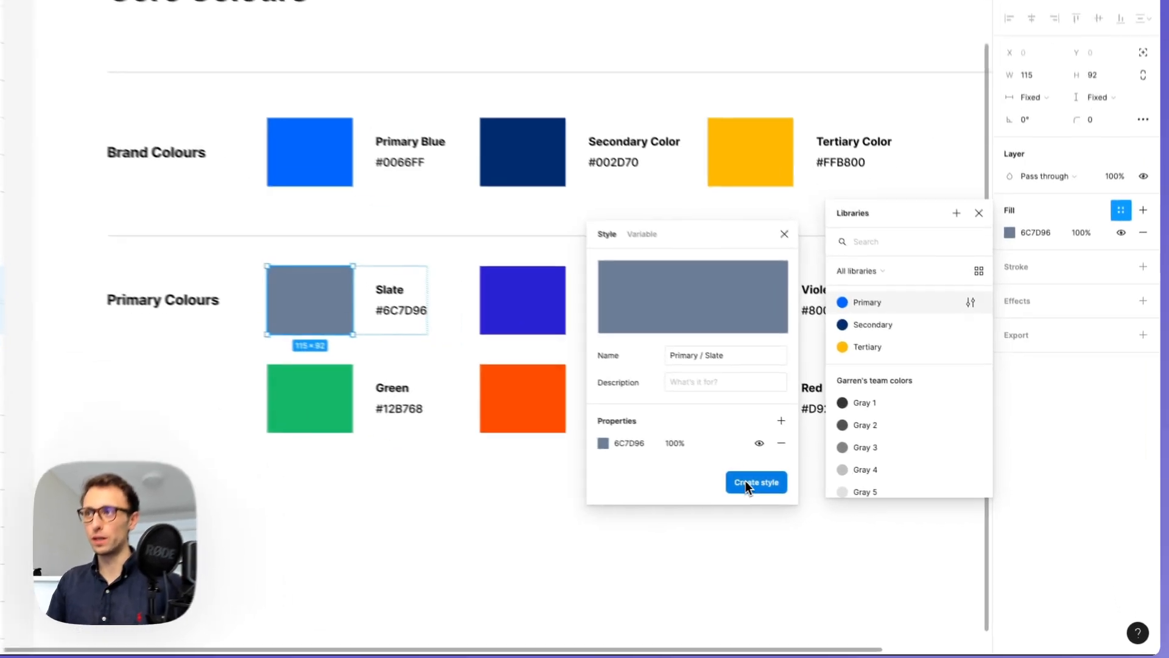
click(801, 498)
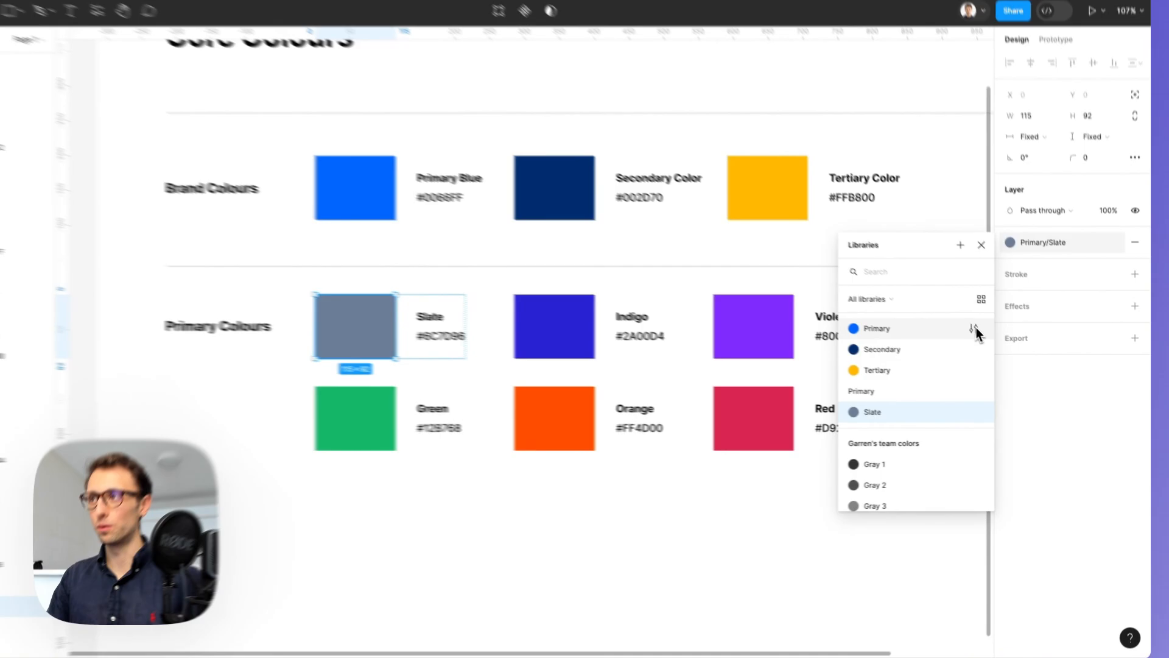
- Rename the blue Primary colour style to "Brand / Primary" so it falls into a Brand group
click(990, 341)
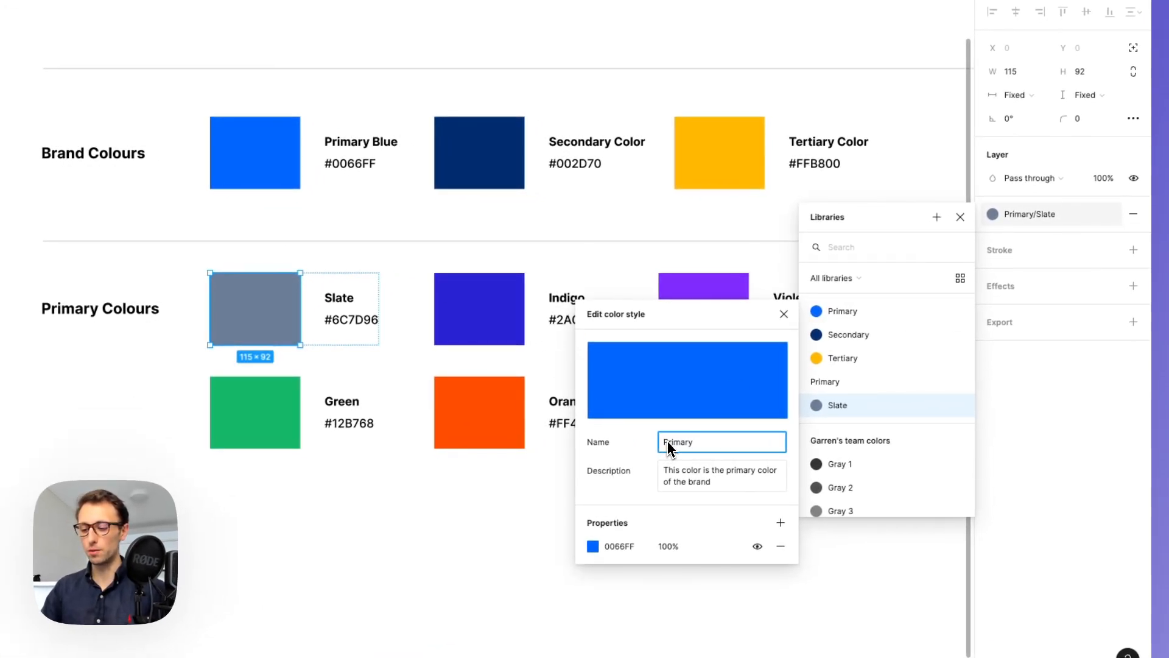
click(666, 442)
text(Brand /)
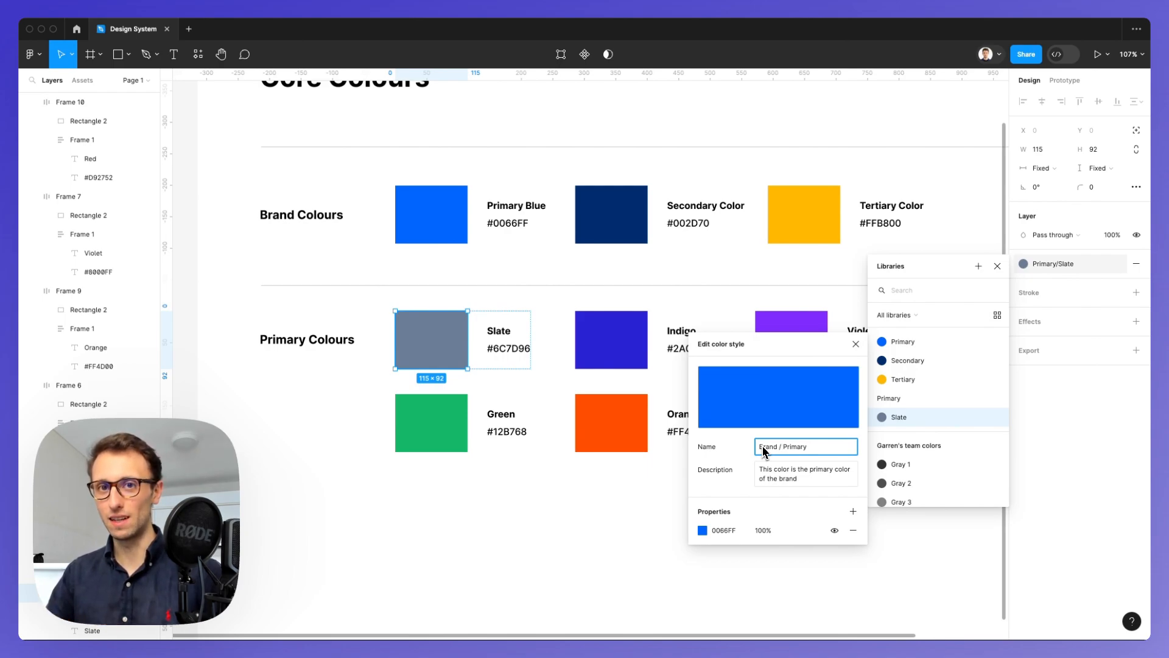
key(Return)
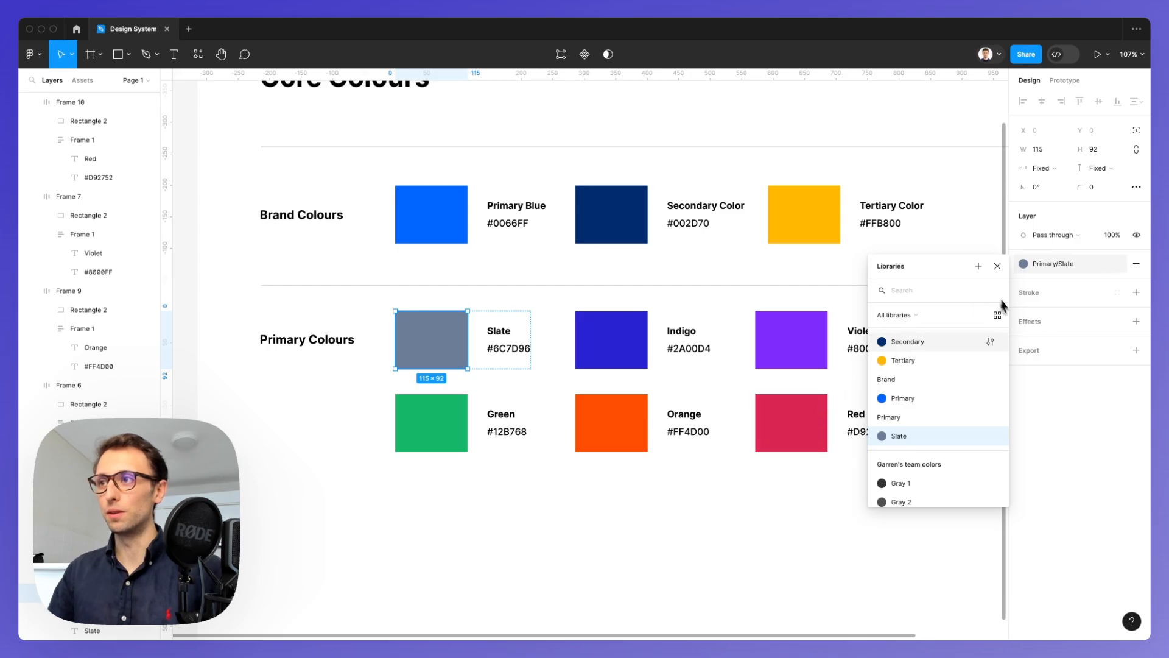
- Rename the navy Secondary colour style to "Brand / Secondary"
scroll(950, 379, down, 2)
scroll(943, 365, up, 2)
click(990, 342)
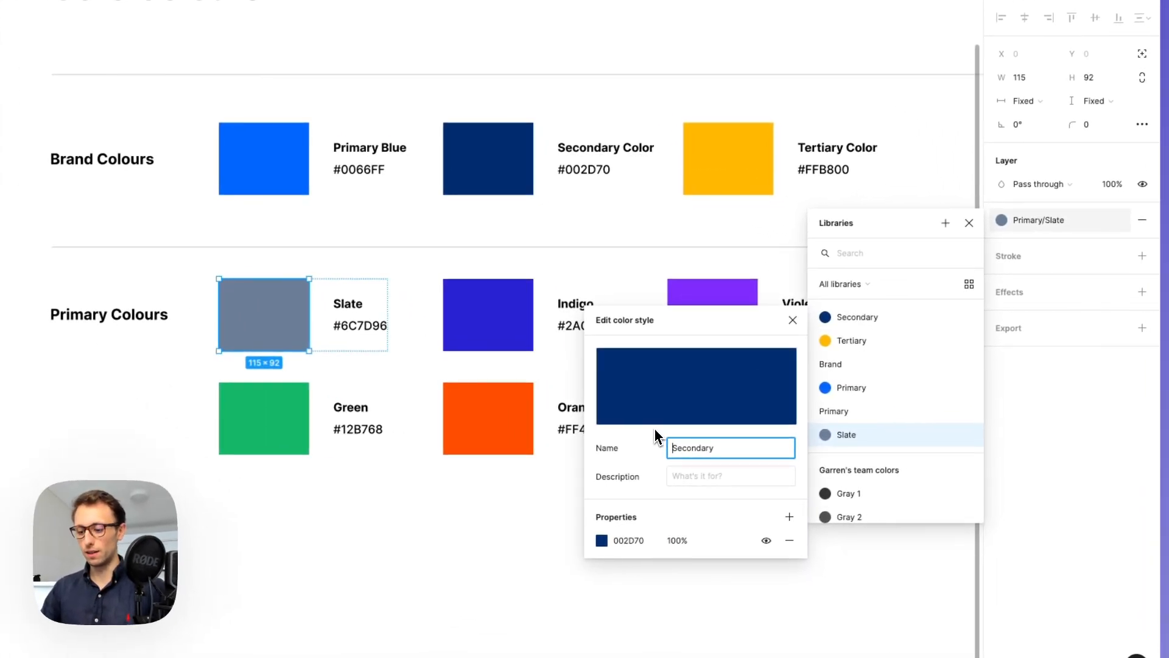
text(Brand /)
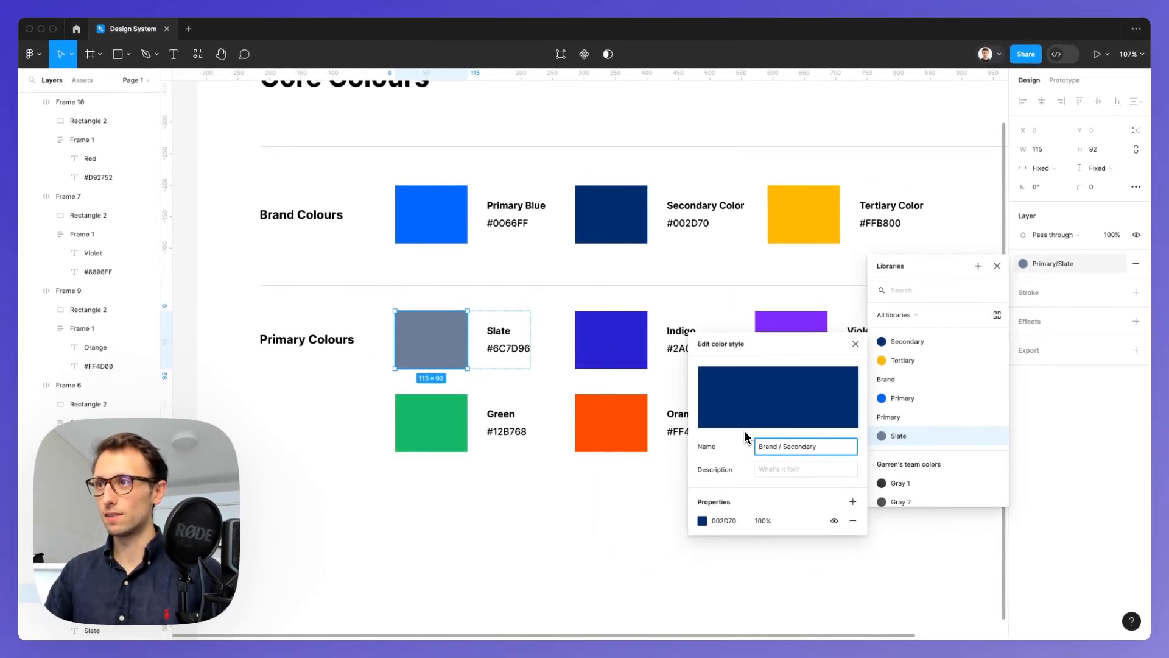
key(Return)
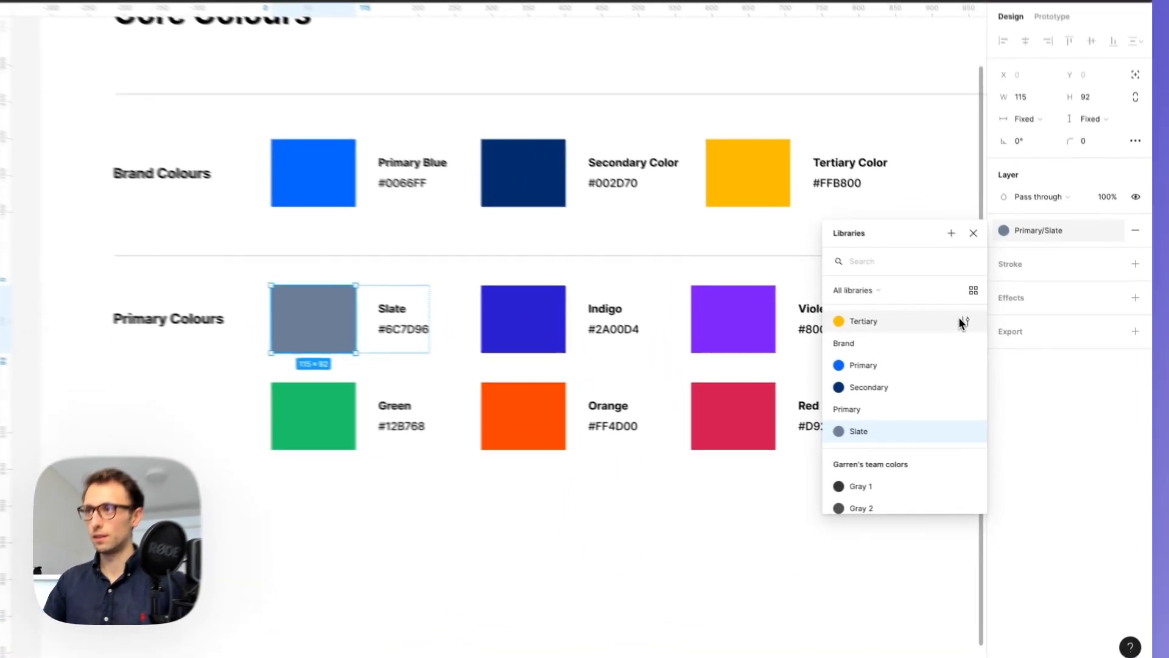
- Rename the yellow Tertiary colour style to "Brand / Tertiary"
click(987, 342)
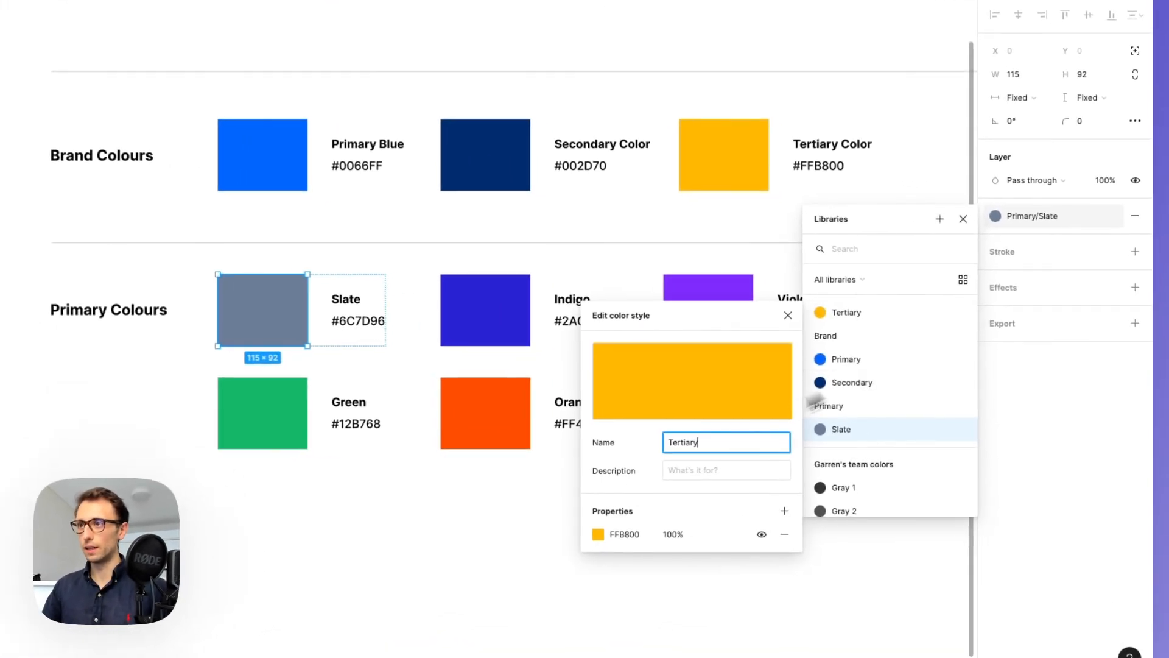
click(664, 441)
text(Brand )
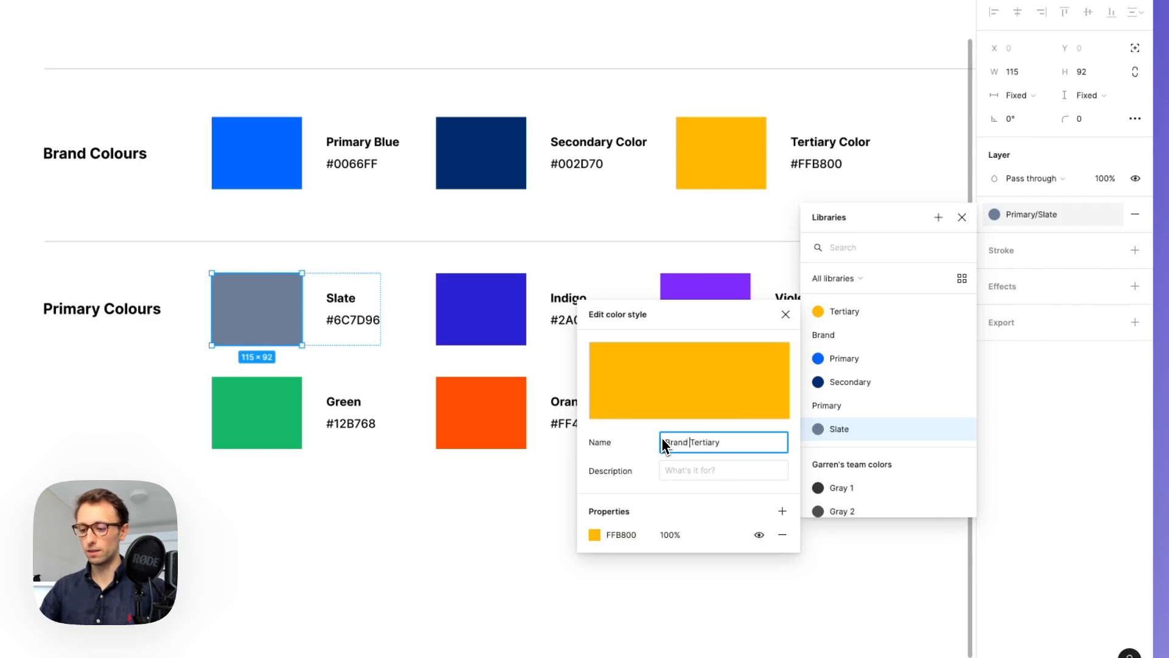
text(/)
key(Return)
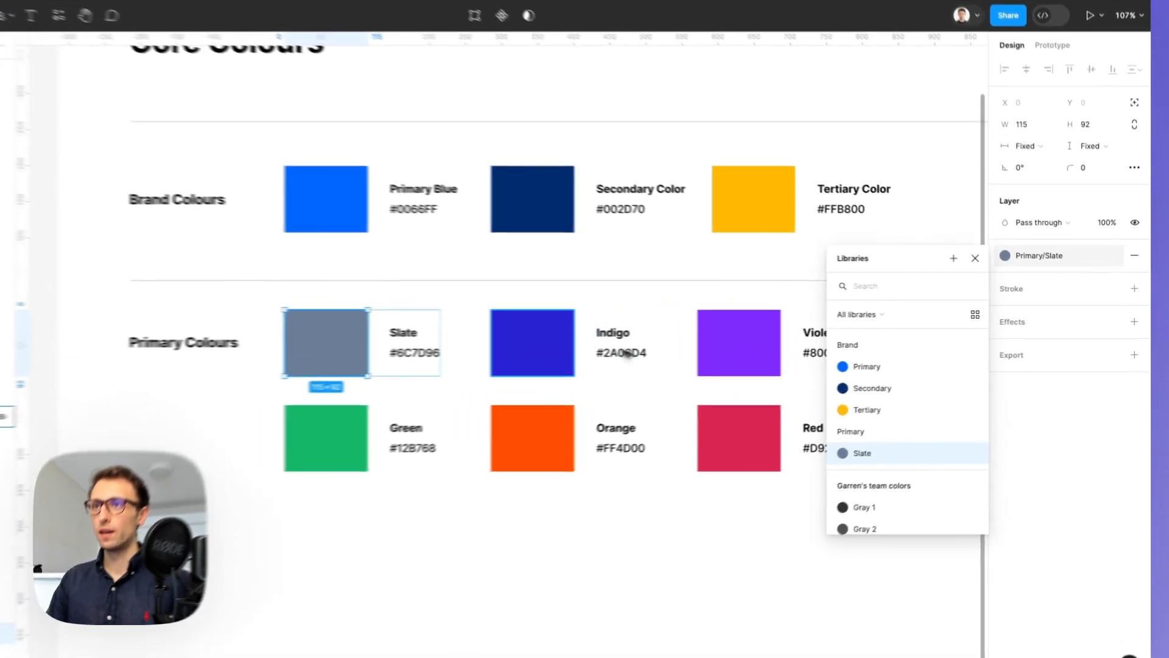
- Start creating a new colour style from the fill of the Indigo swatch's rectangle
click(533, 342)
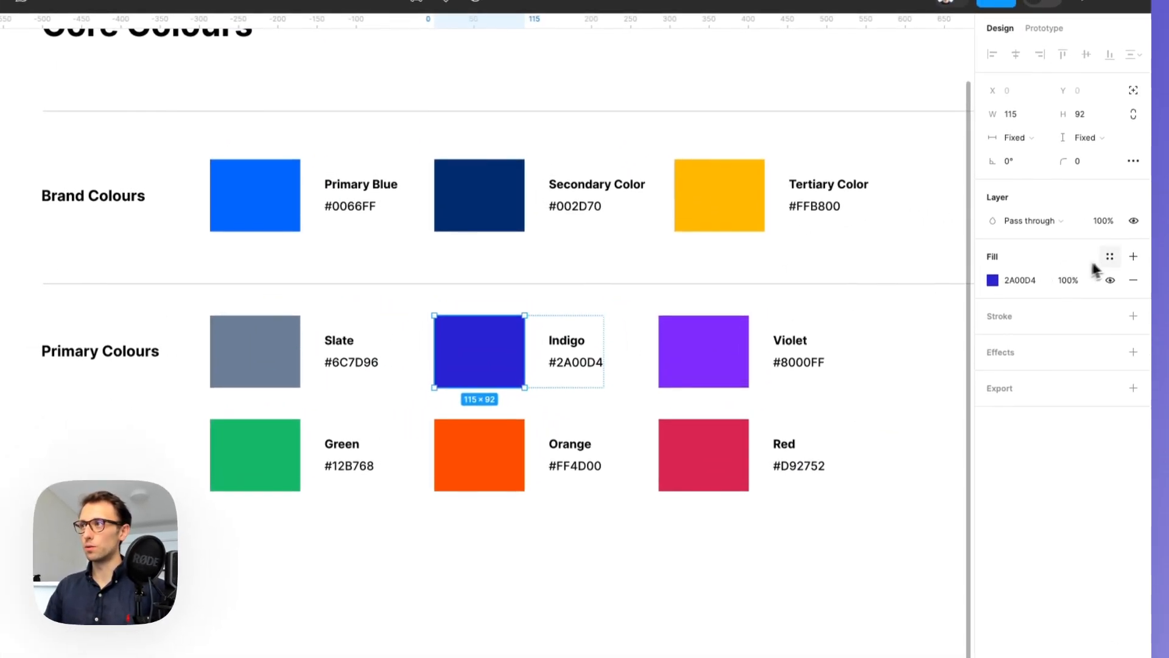
click(1115, 259)
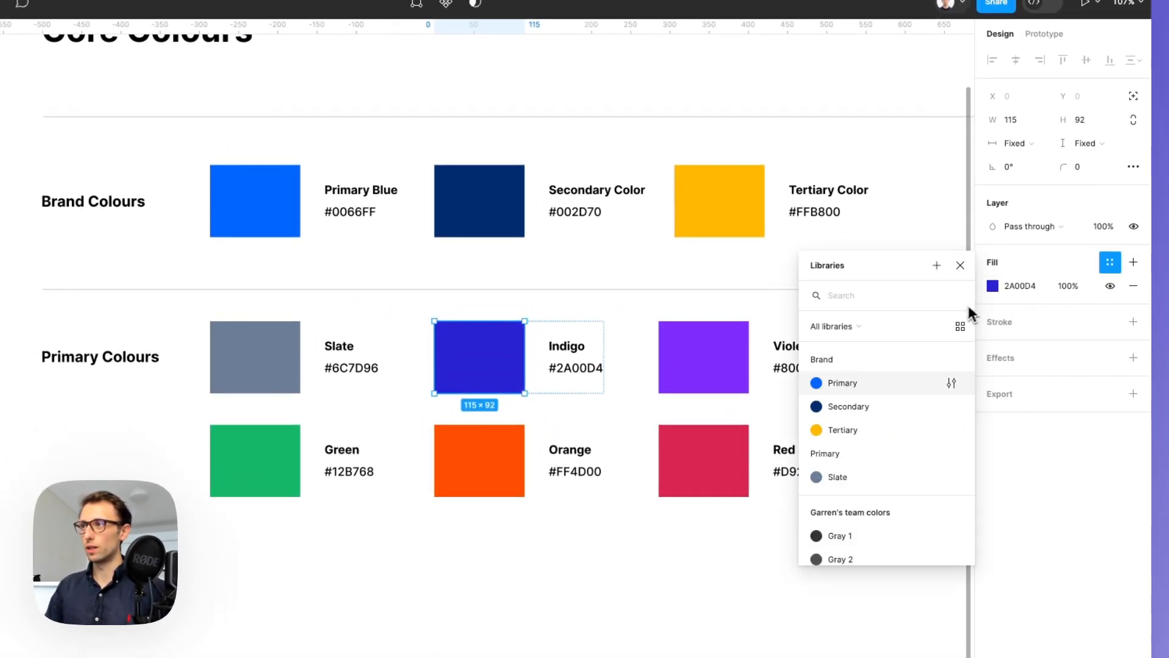
click(938, 266)
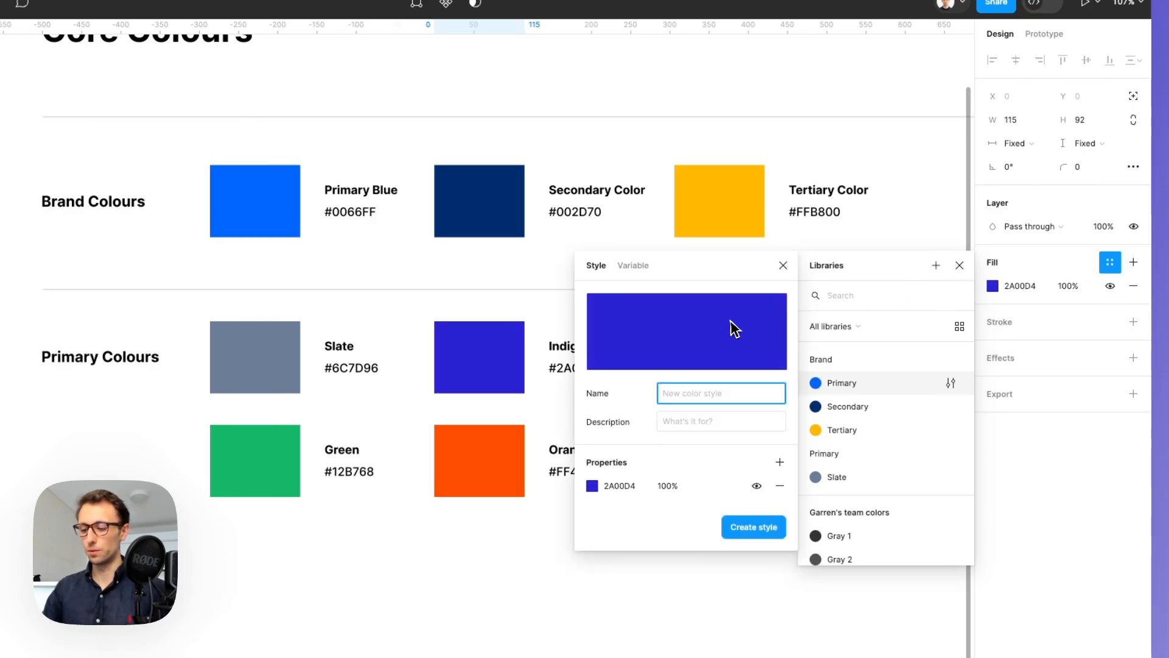
- Name the new colour style "Primary / Indigo" and create it, copying the "Primary /" prefix for reuse
text(Primary /)
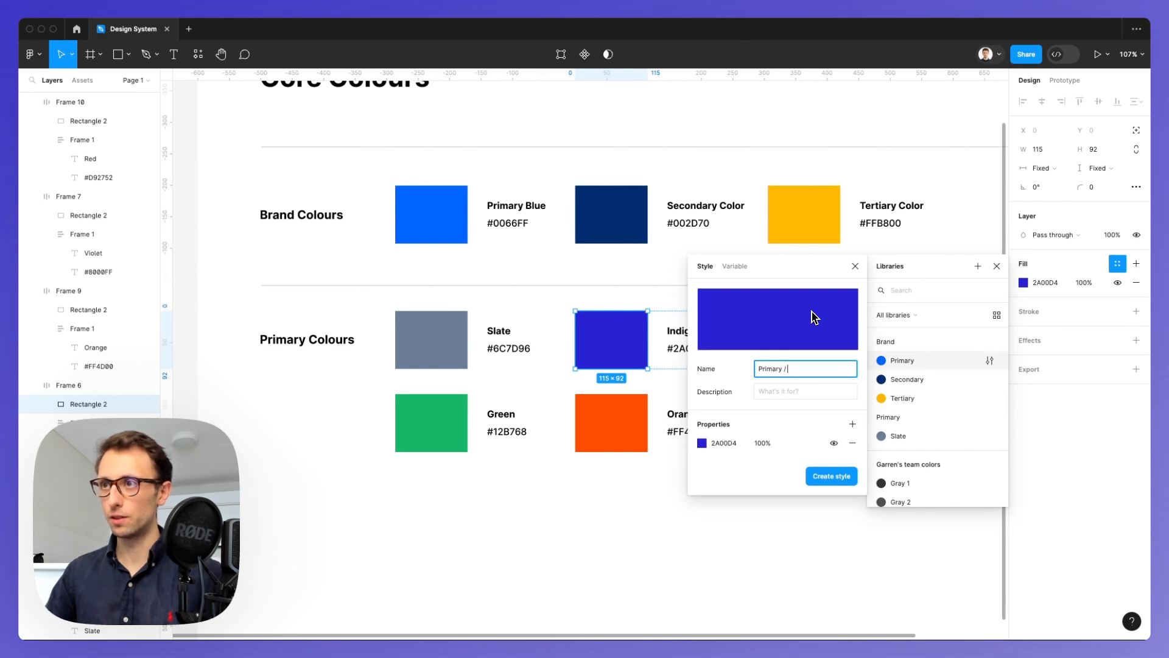
key(super+c)
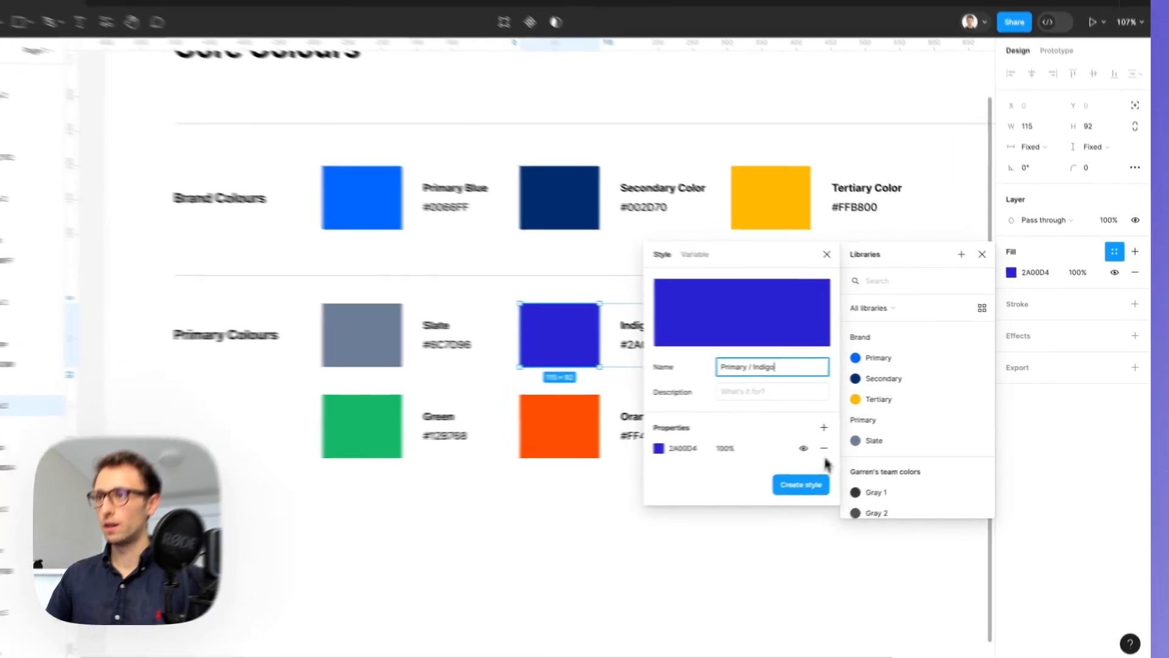
key(Return)
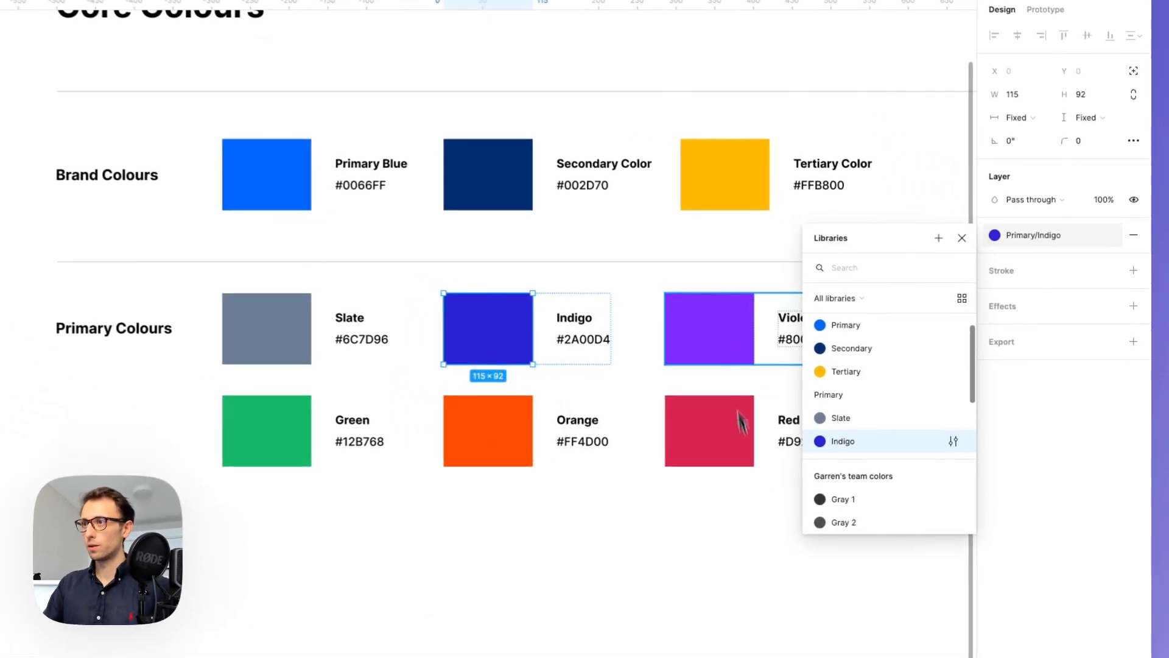
- Create a colour style named "Primary / Violet" from the fill of the violet swatch
click(766, 317)
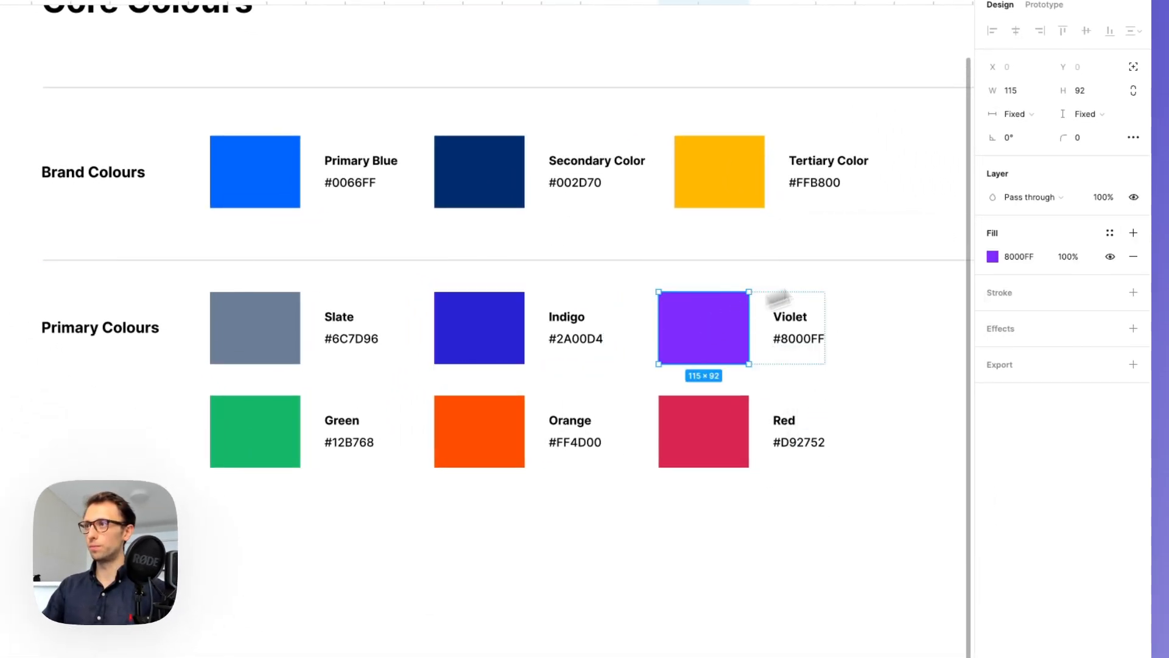
click(1110, 233)
click(937, 236)
key(super+v)
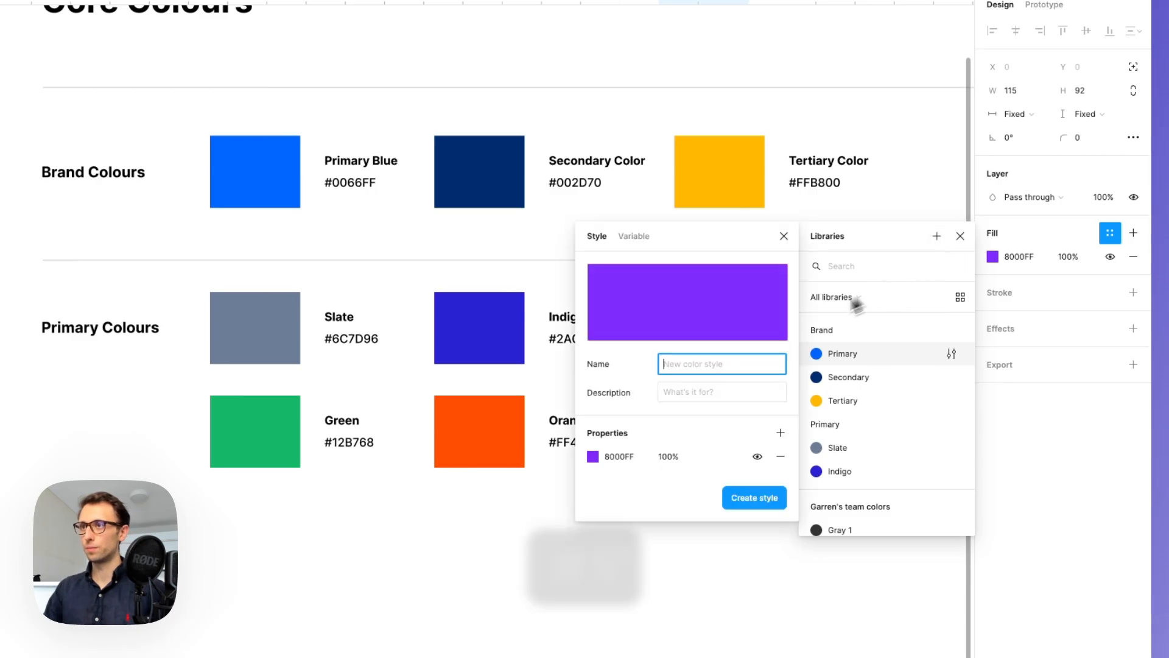
text(Violet)
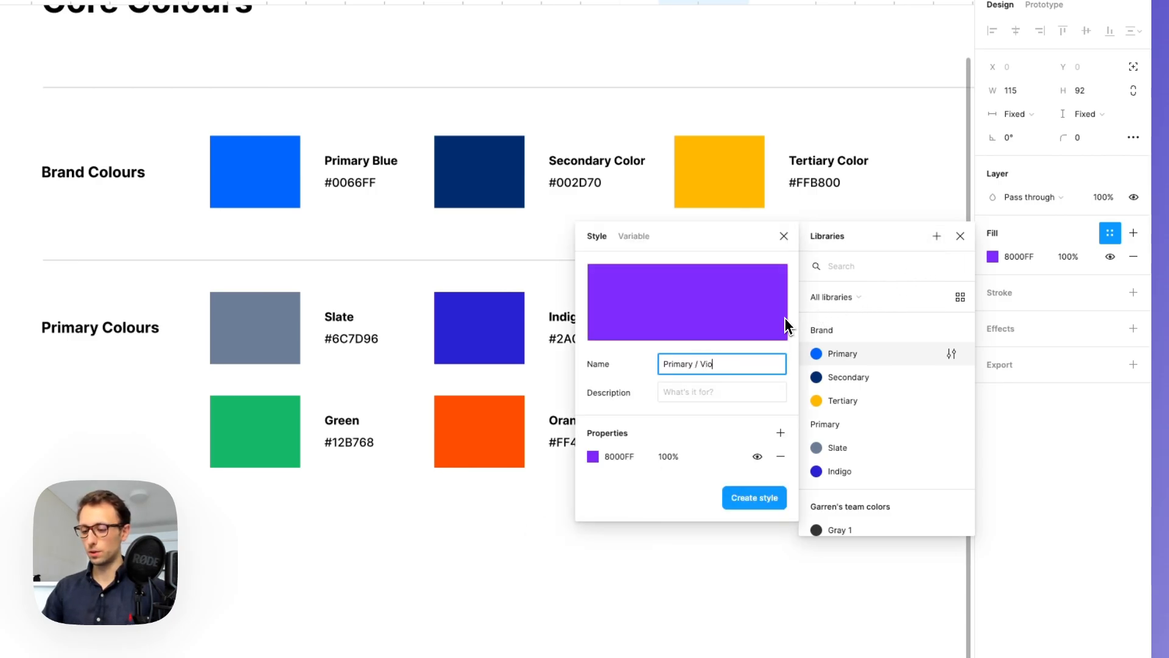
key(Return)
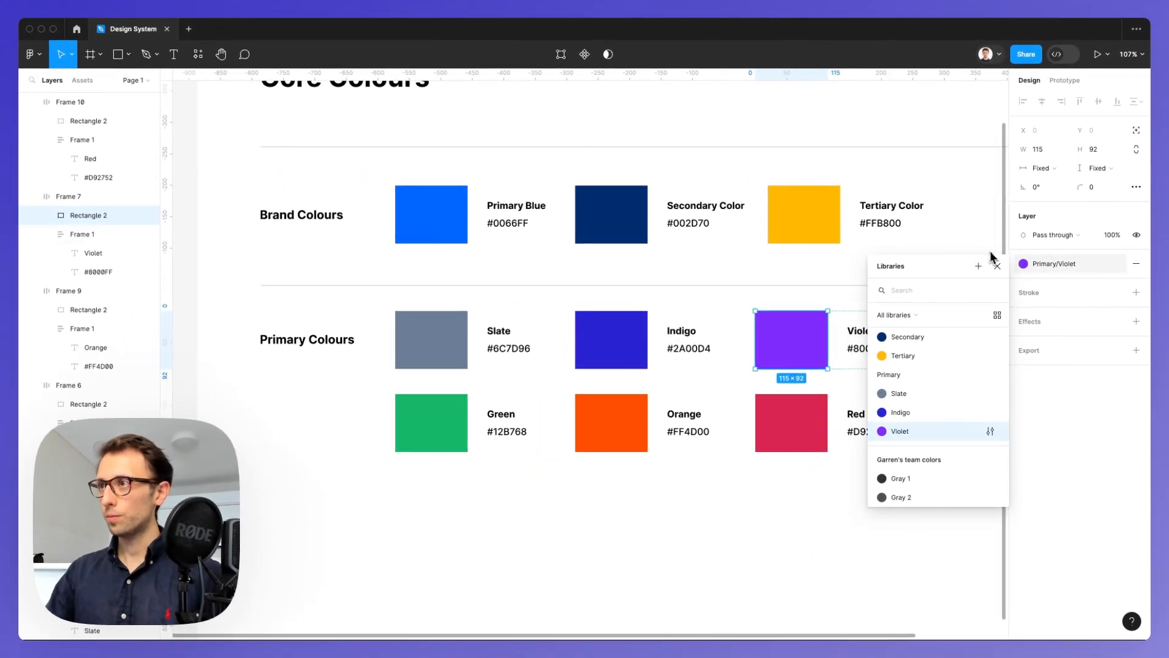
- Create a colour style named "Primary / Green" from the fill of the green swatch
click(444, 430)
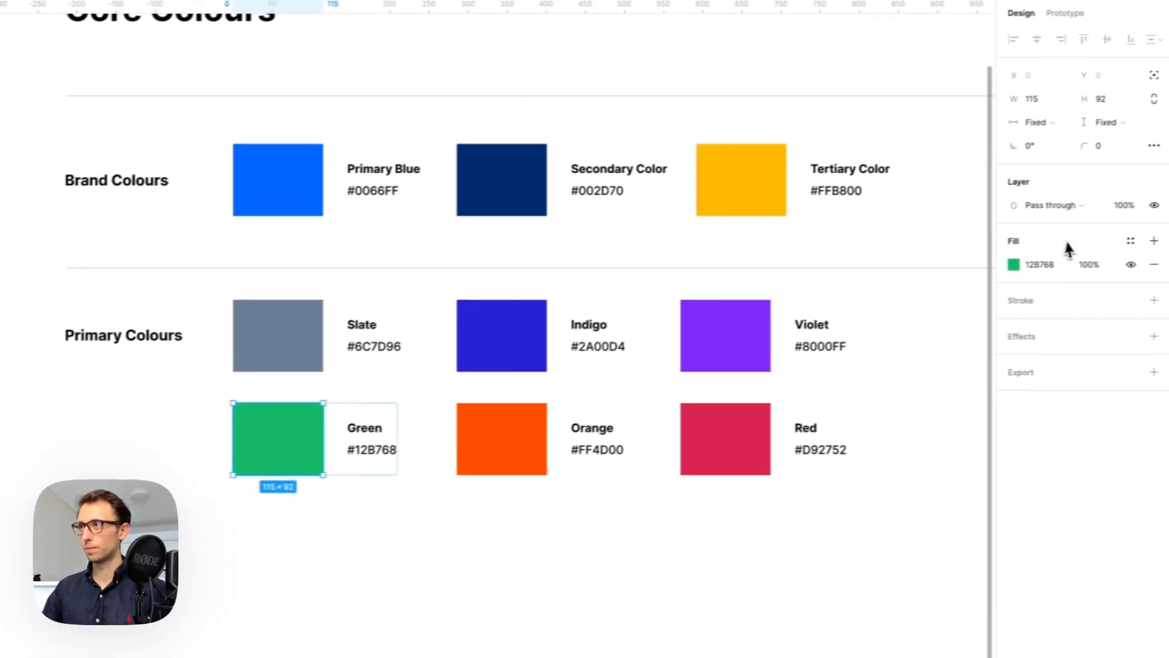
click(1111, 243)
click(935, 250)
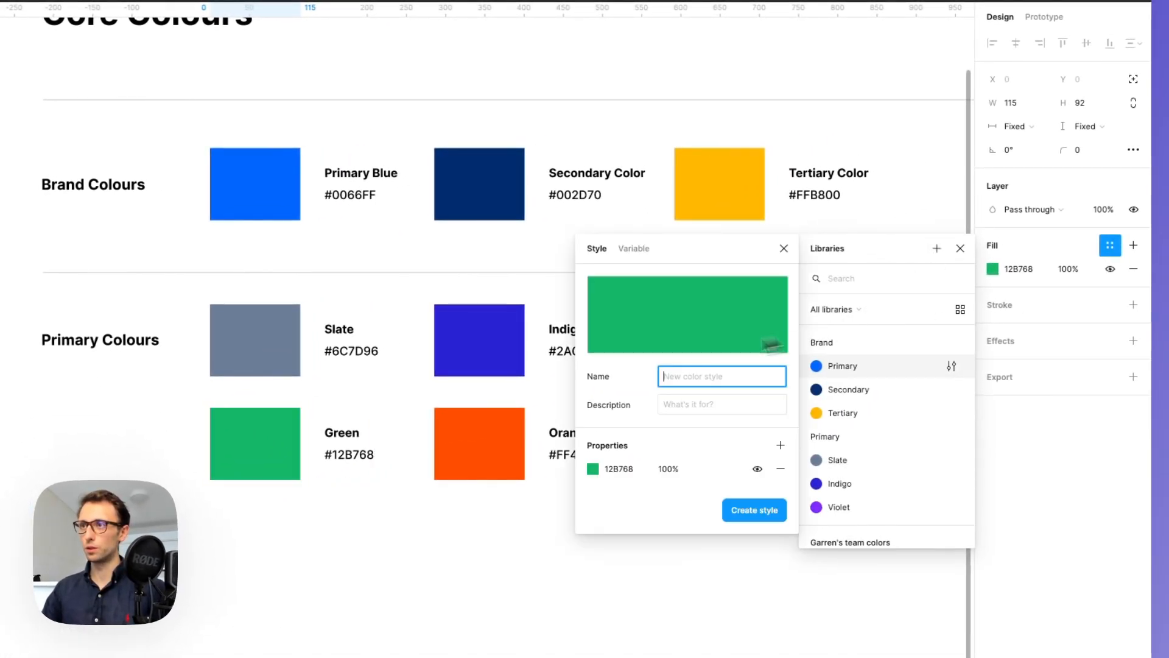
key(super+v)
text(Green)
key(Return)
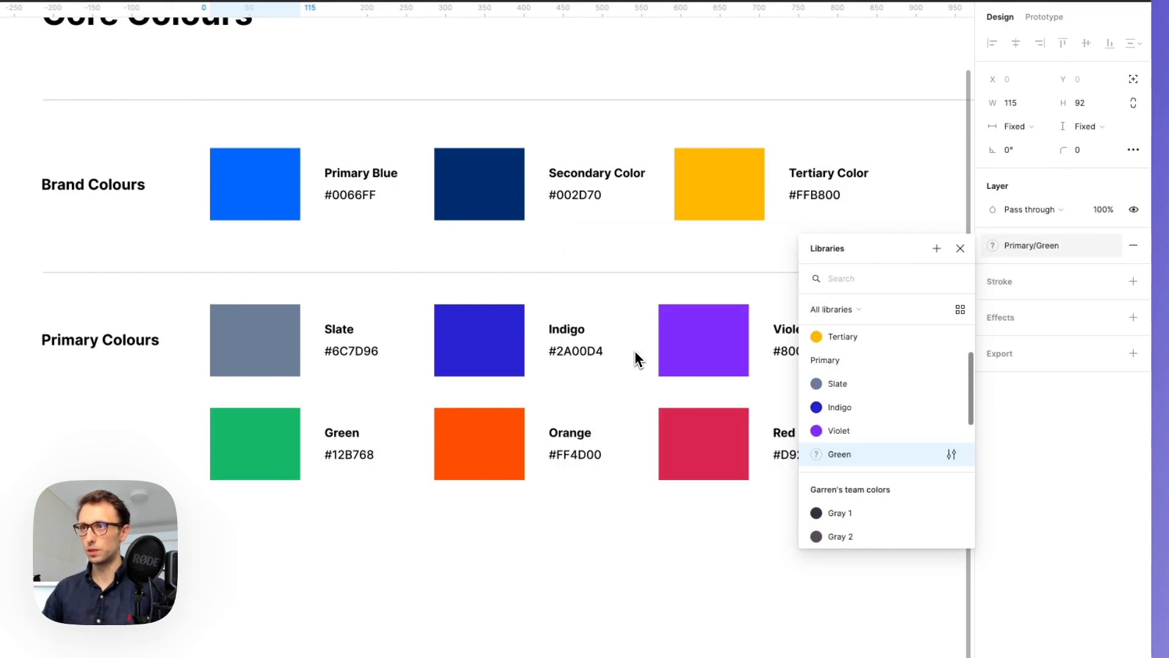
- Create a colour style named "Primary / Orange" from the fill of the orange swatch
click(474, 446)
click(1128, 236)
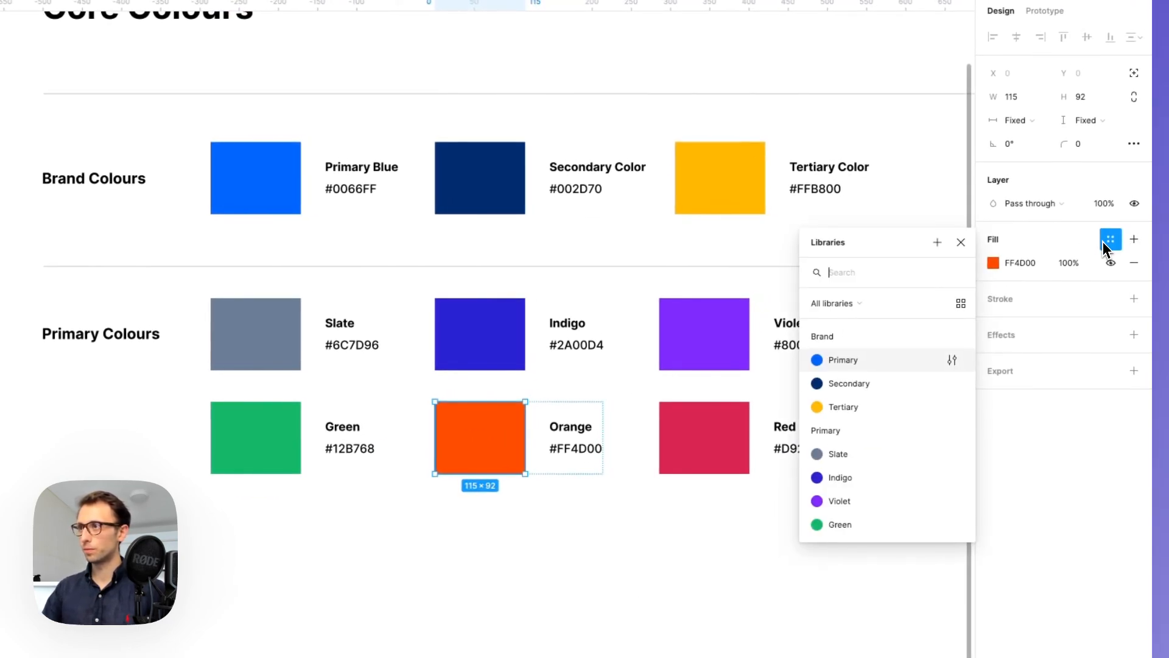
click(937, 250)
key(super+v)
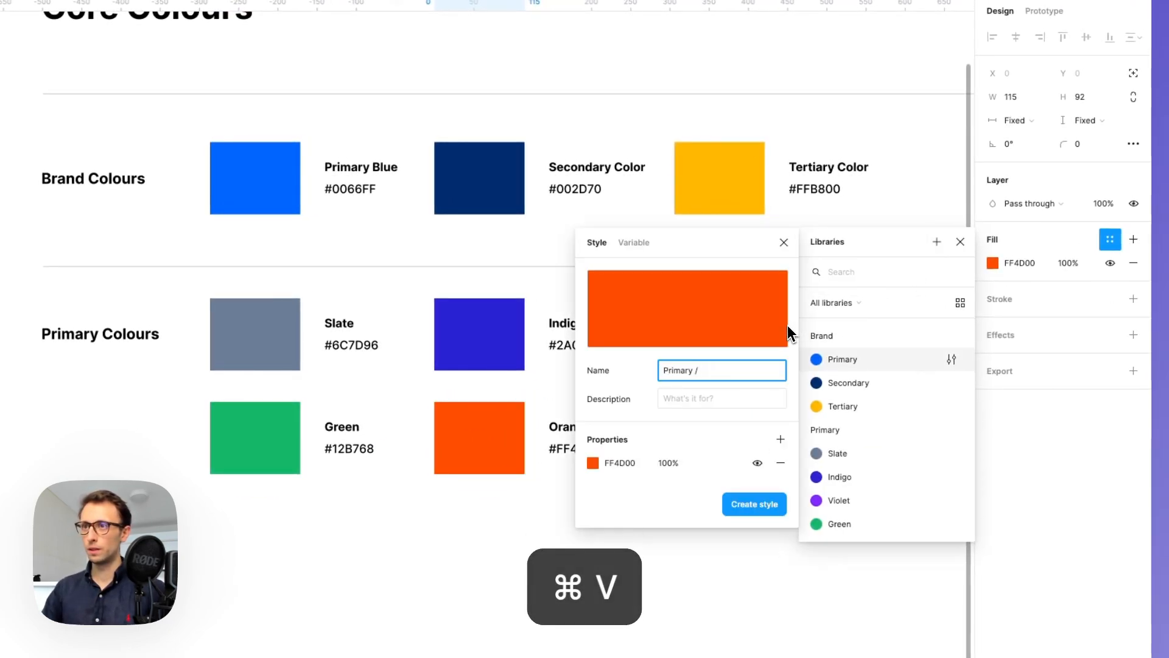
text(Orange)
key(Return)
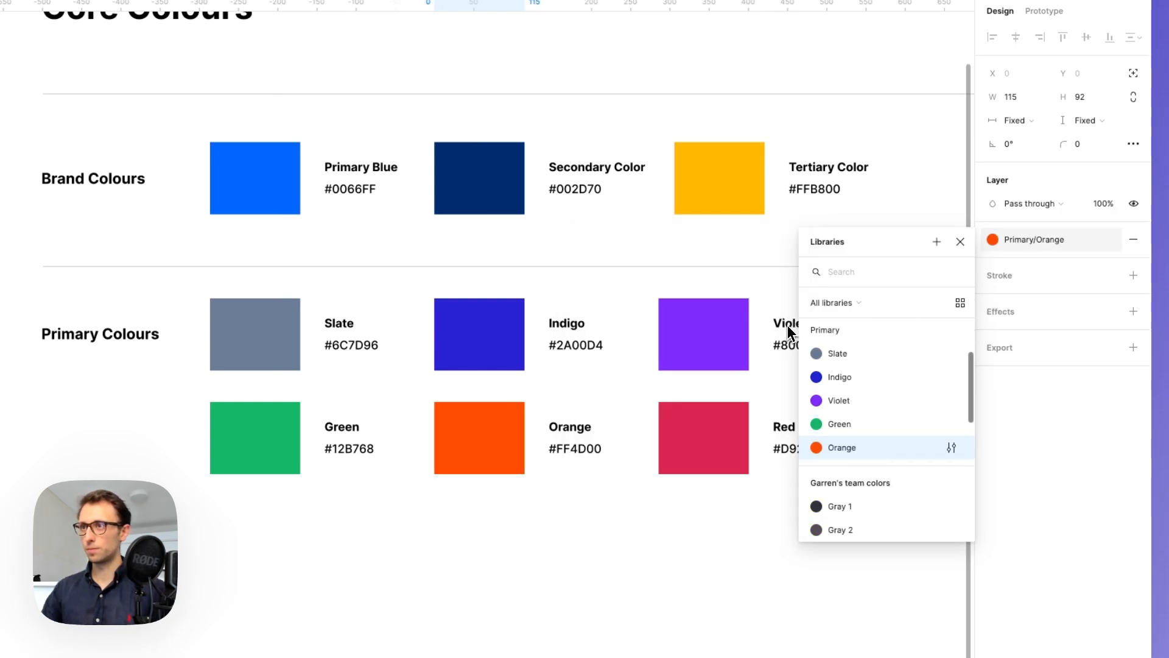
- Create a colour style named "Primary / Red" from the fill of the red swatch
click(700, 436)
click(1116, 241)
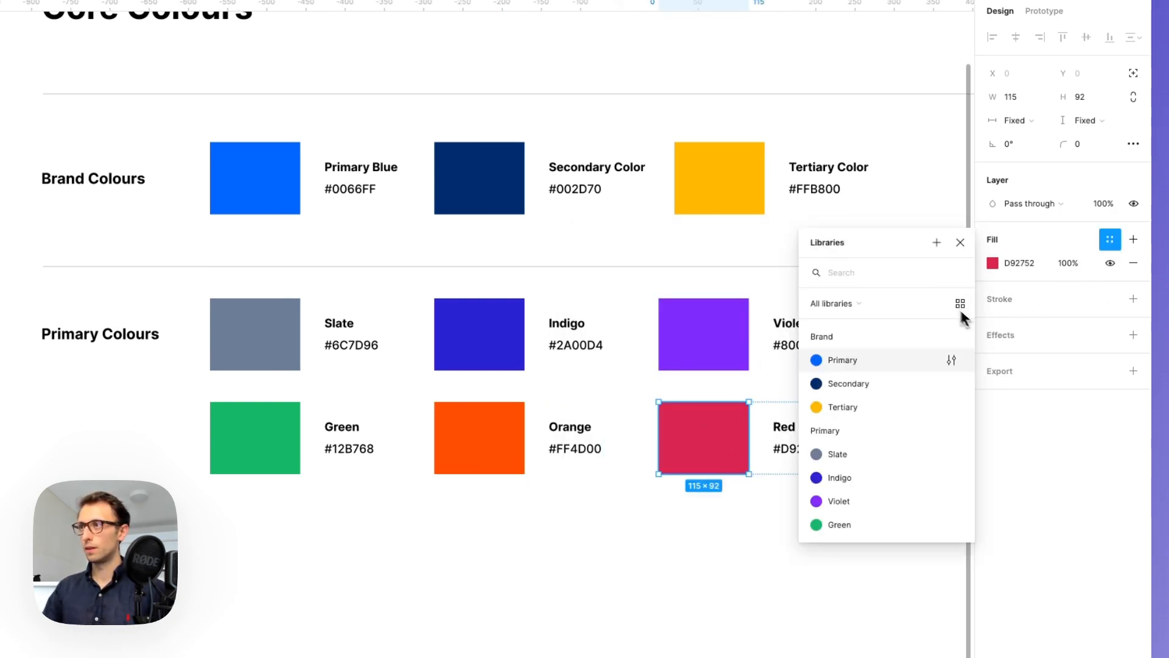
click(936, 242)
key(super+v)
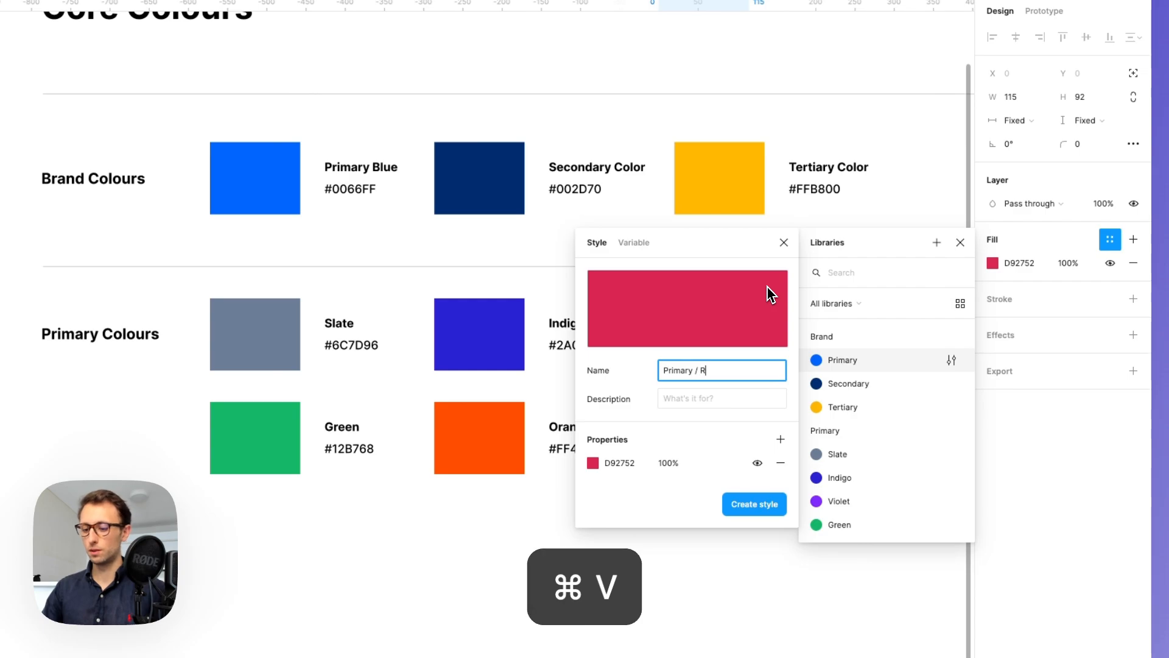
text(Red)
key(Return)
- Review the Brand and Primary groups in the colour style library, undoing any accidental change, and close the library
scroll(831, 377, up, 3)
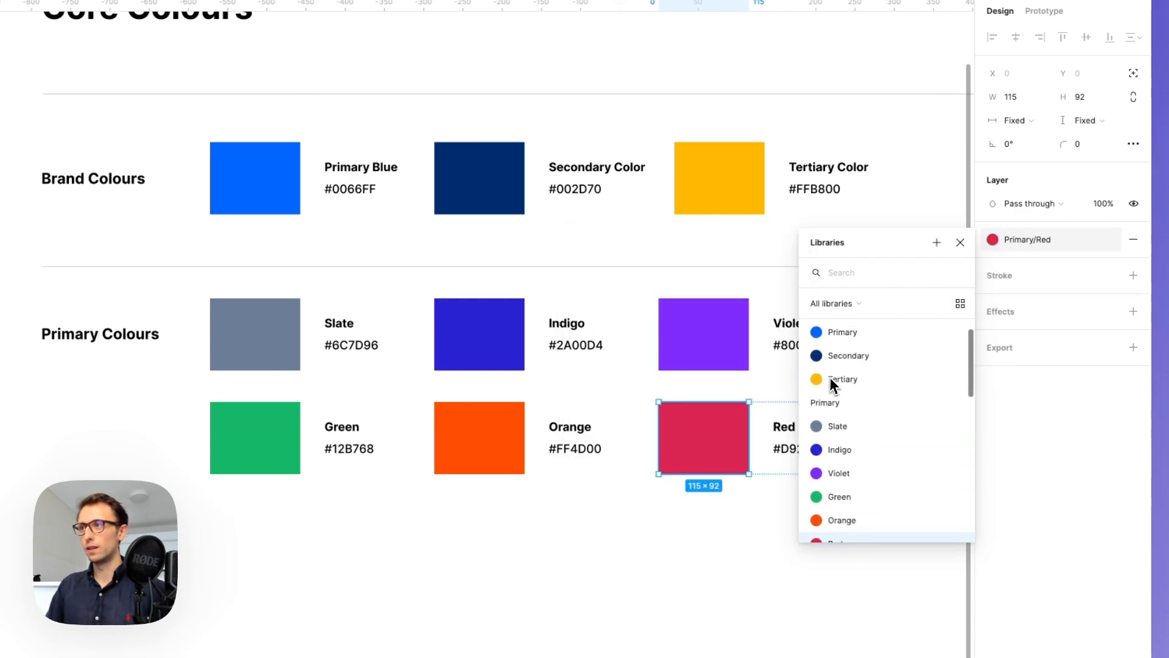
scroll(840, 396, down, 1)
click(852, 416)
key(super+z)
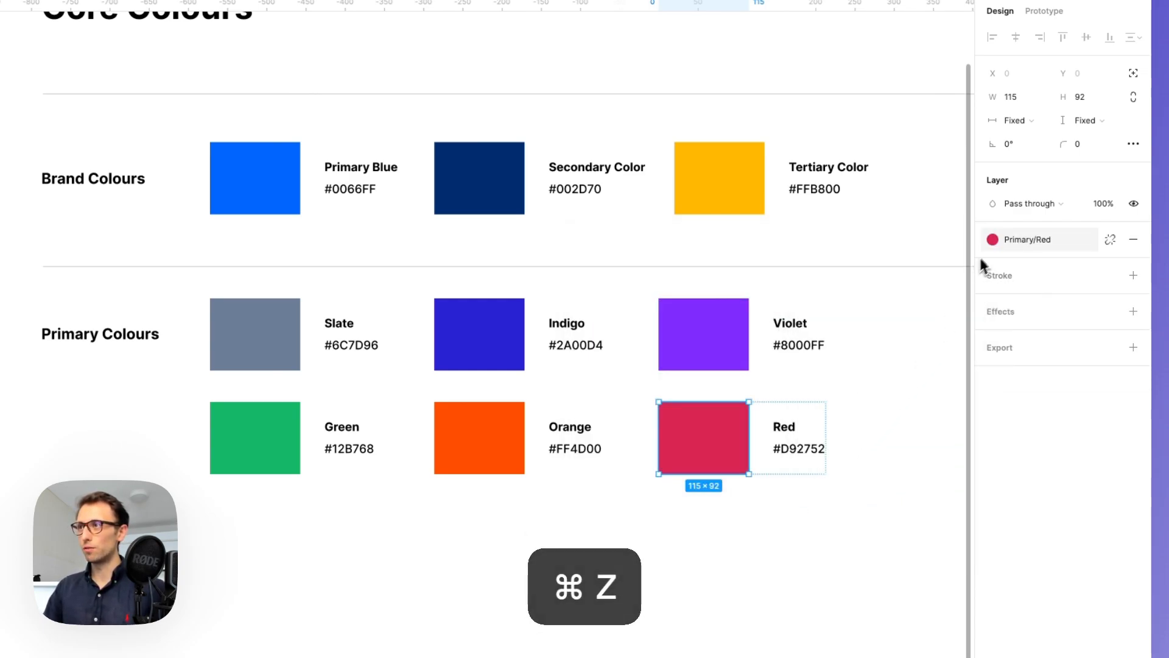
click(1014, 241)
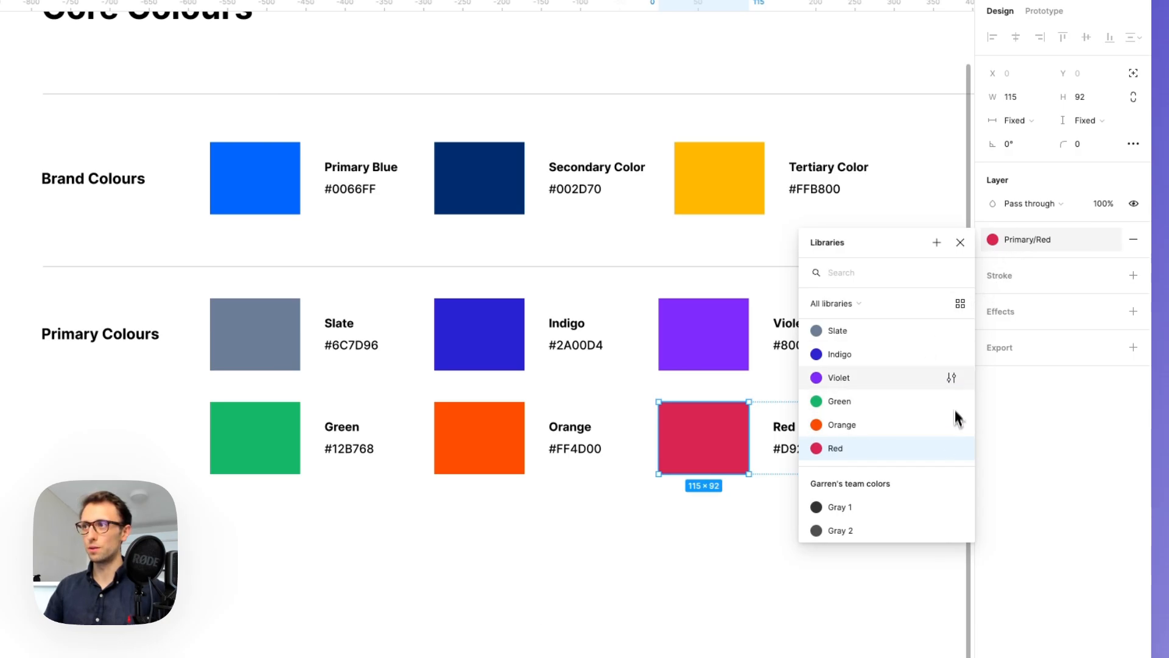
scroll(958, 331, up, 3)
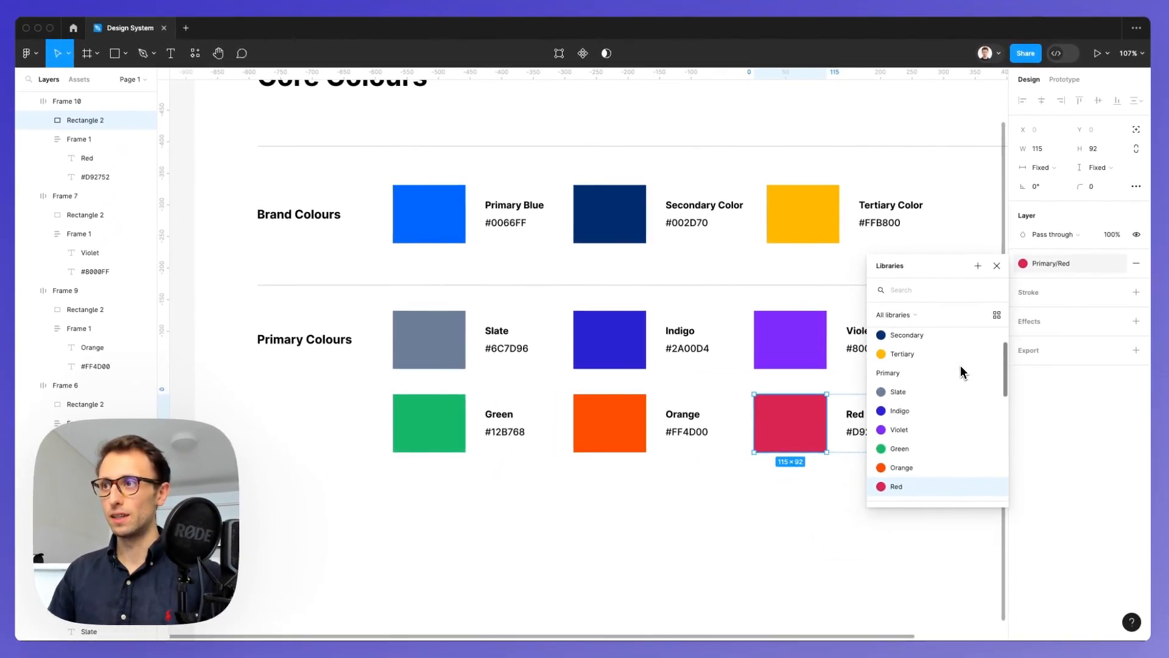
scroll(961, 370, up, 1)
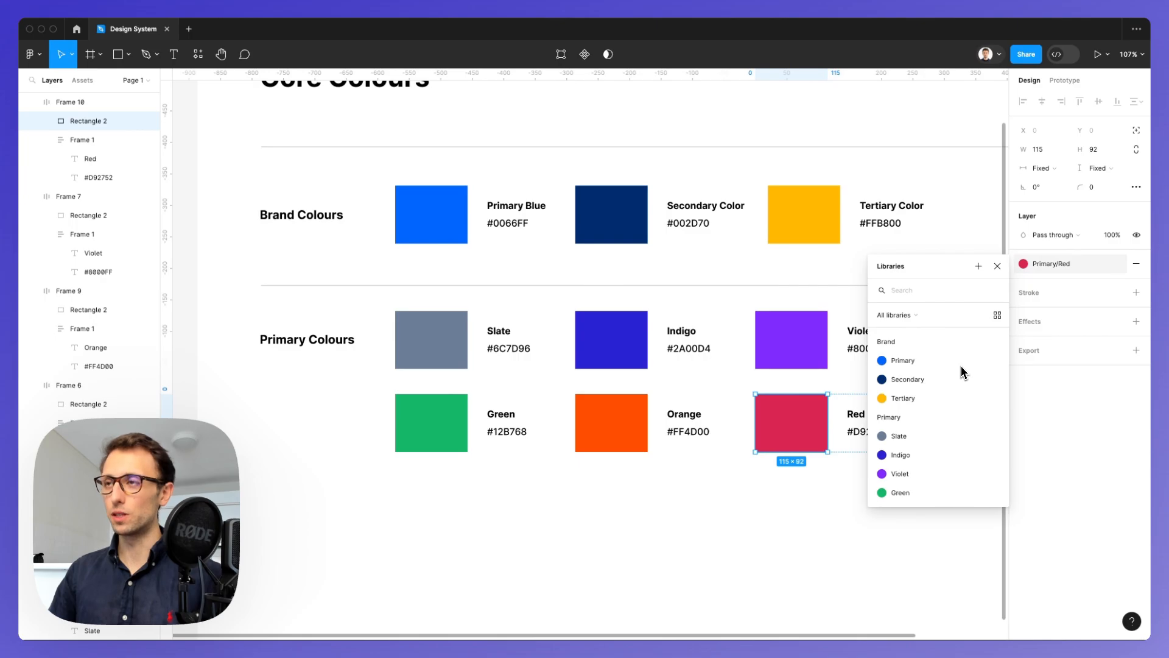
click(998, 266)
- Extend the Core Colours frame downward to leave ample empty space beneath the primary colour swatches
click(581, 503)
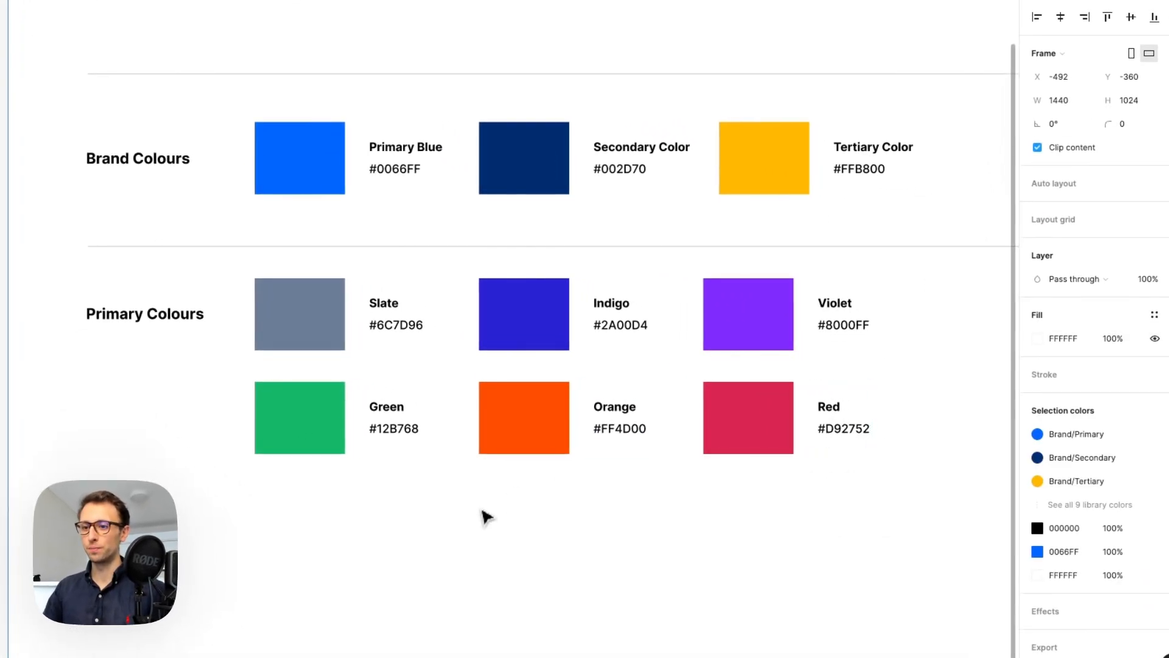
scroll(484, 512, down, 4)
scroll(387, 336, down, 3)
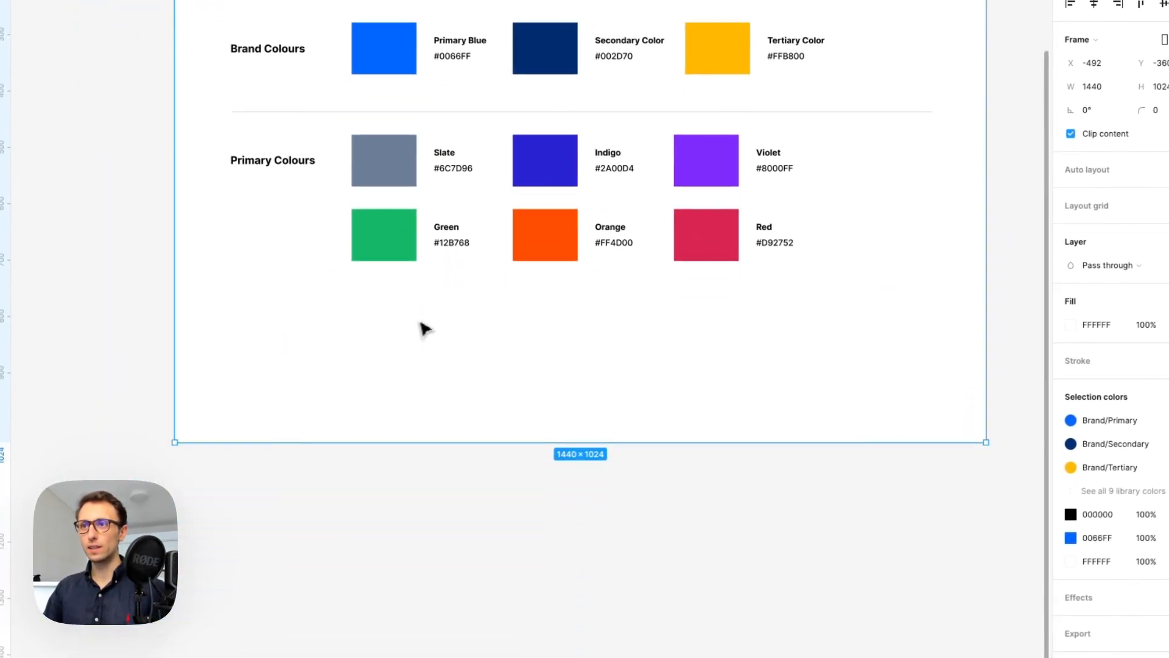
drag(525, 442, 517, 605)
scroll(583, 373, down, 2)
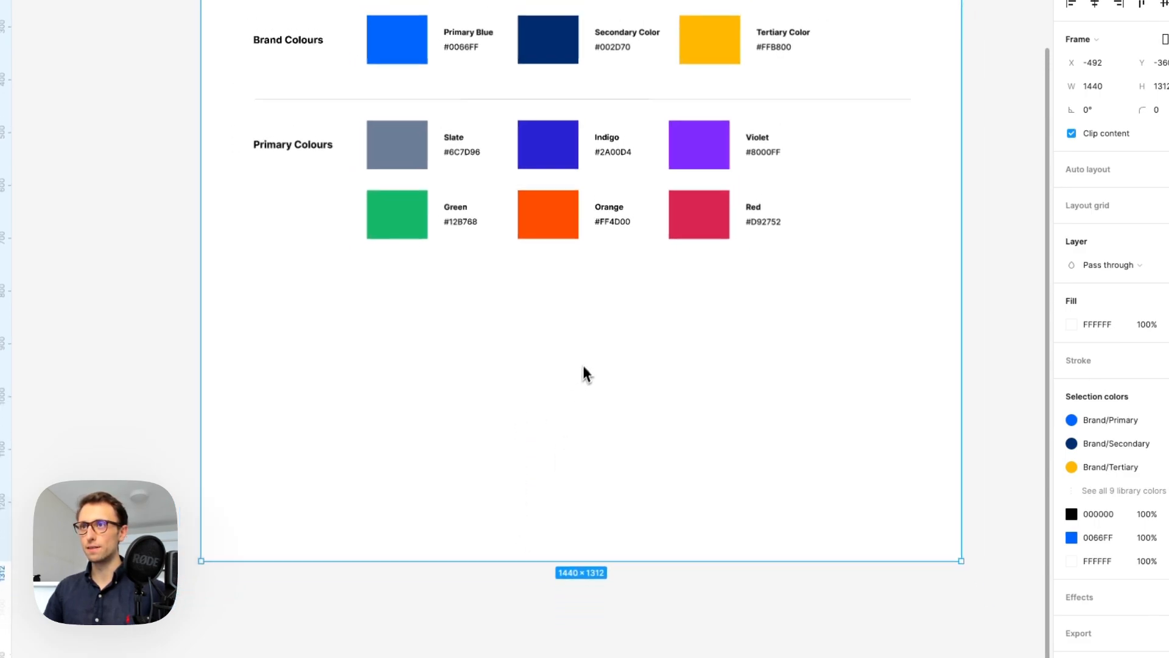
scroll(586, 355, down, 3)
scroll(589, 353, down, 2)
drag(630, 438, 627, 548)
- Duplicate the divider line, Primary Colours heading and Slate swatch as a new section below the green, orange and red row
click(906, 342)
click(364, 100)
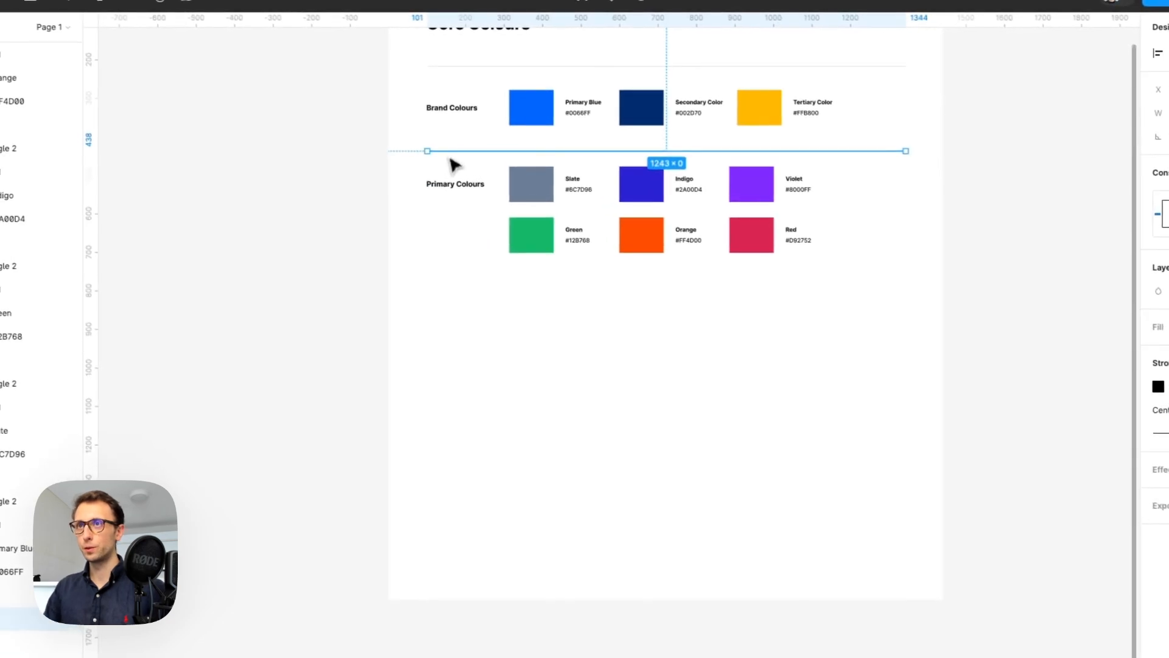
click(465, 186)
drag(533, 184, 531, 303)
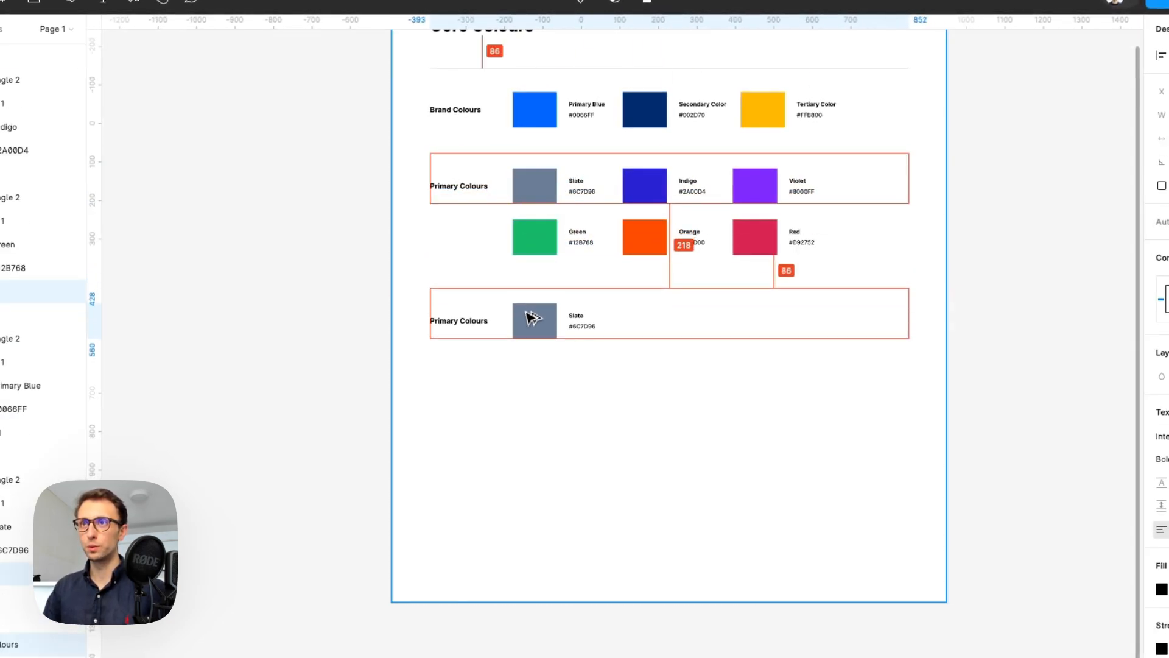
click(583, 334)
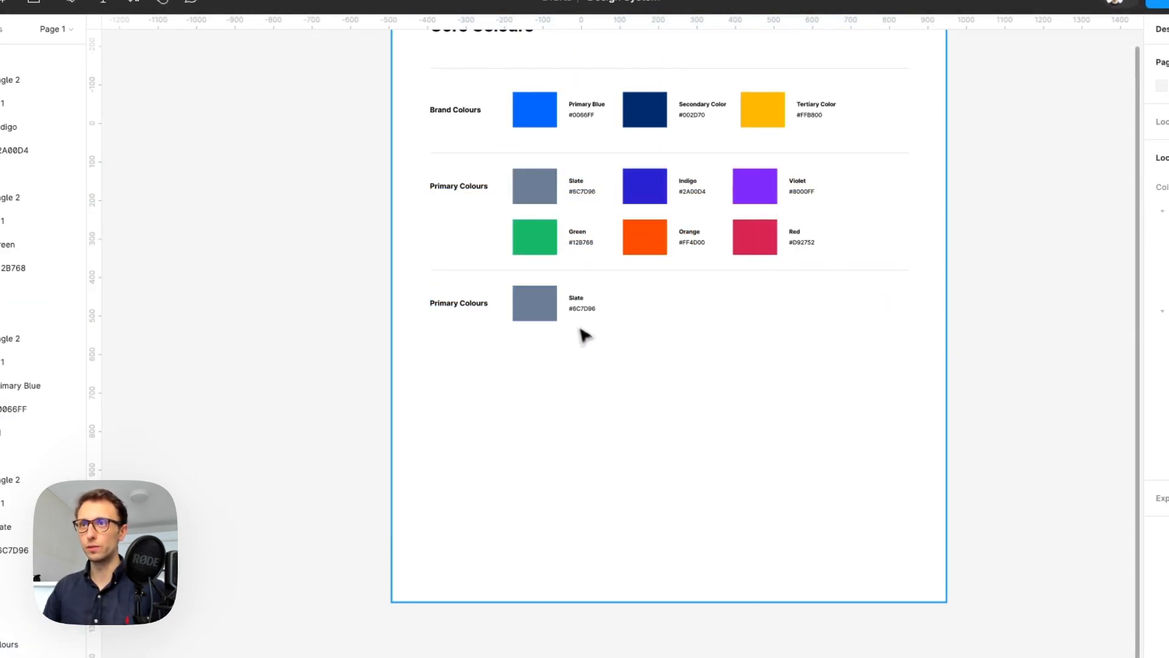
scroll(583, 334, up, 5)
click(565, 317)
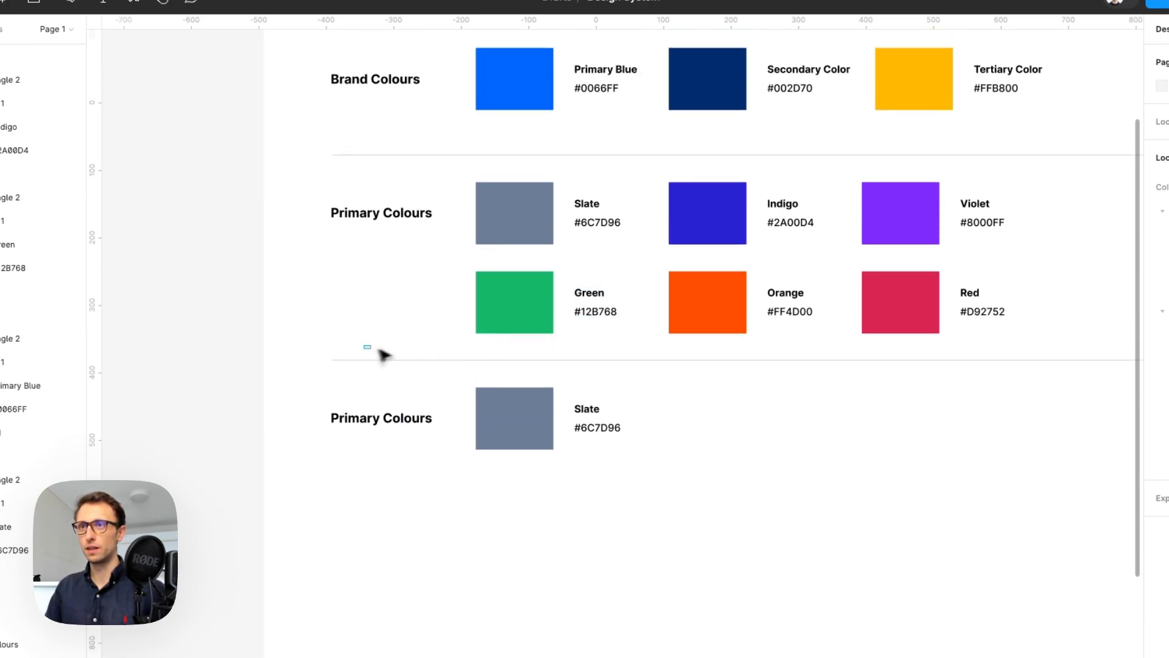
drag(379, 350, 660, 481)
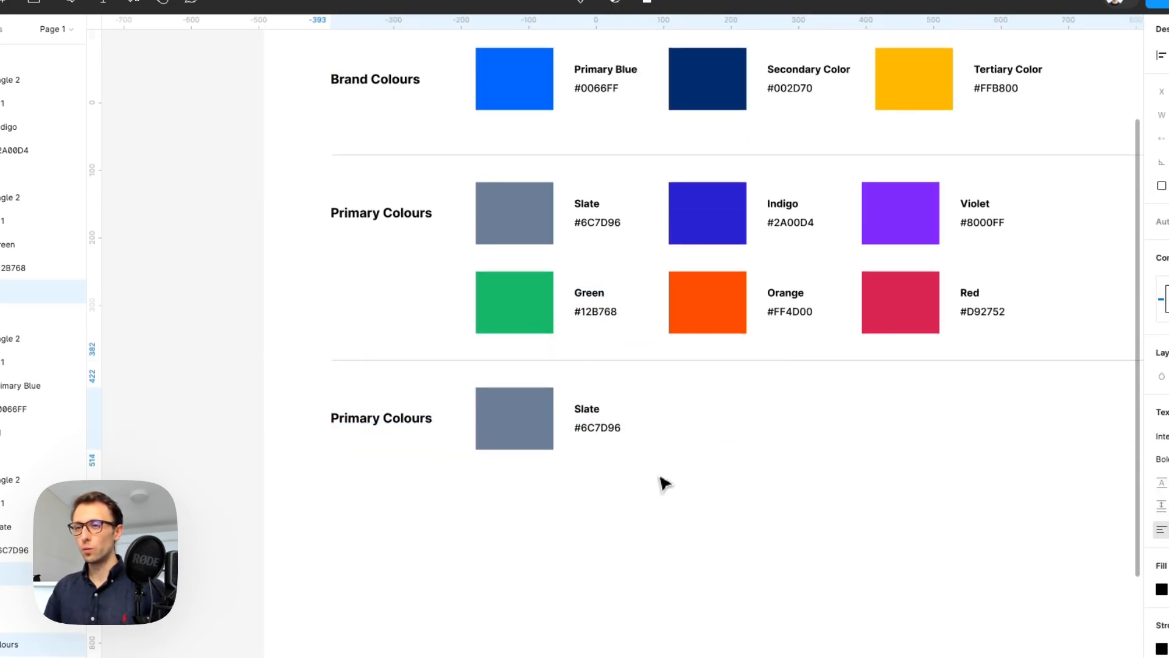
- Duplicate the new section's Slate swatch across to form a row of four, deleting the extra copy that overhangs the frame
scroll(655, 462, down, 5)
drag(549, 429, 681, 431)
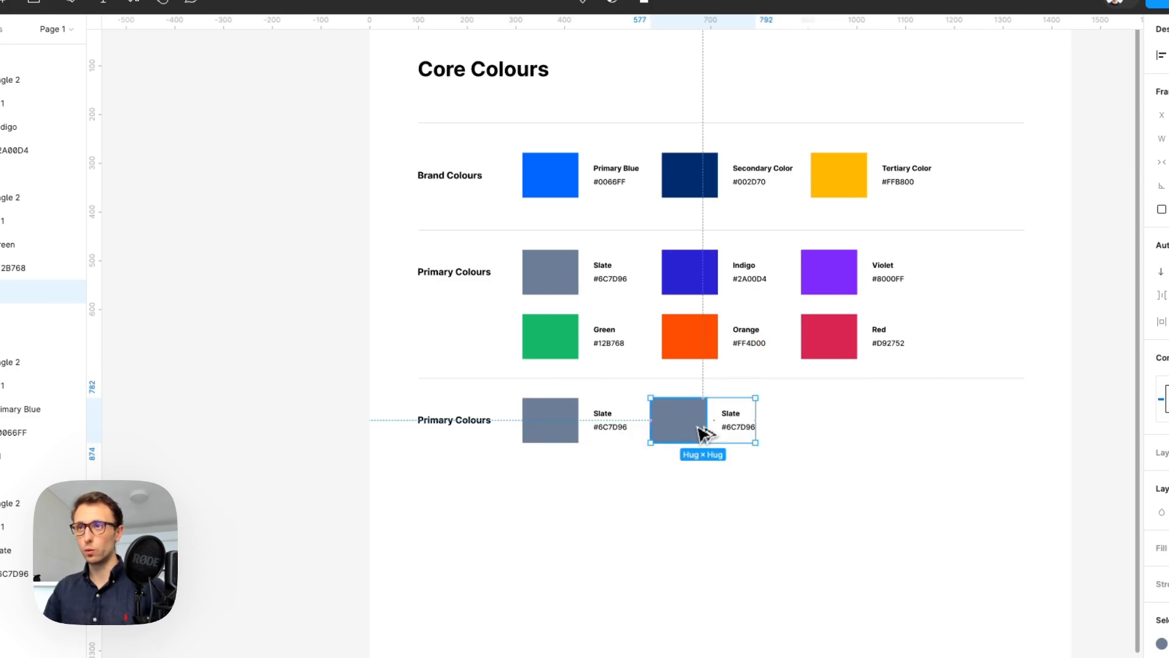
key(super+d)
key(super+d)
key(super+d)
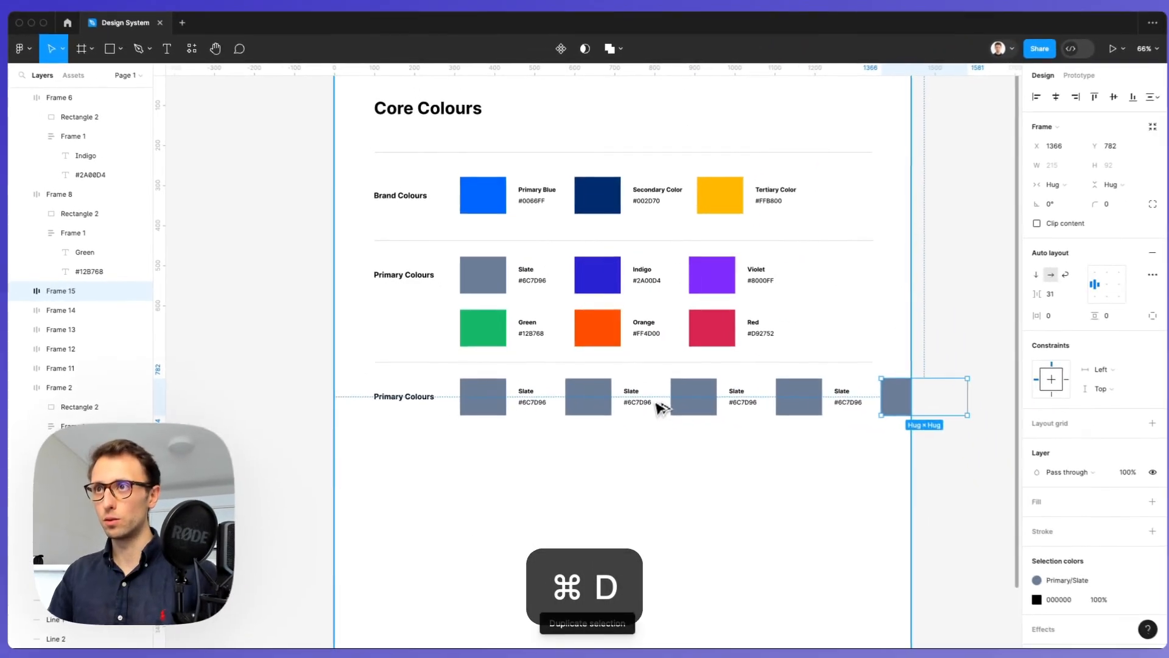
scroll(663, 407, down, 2)
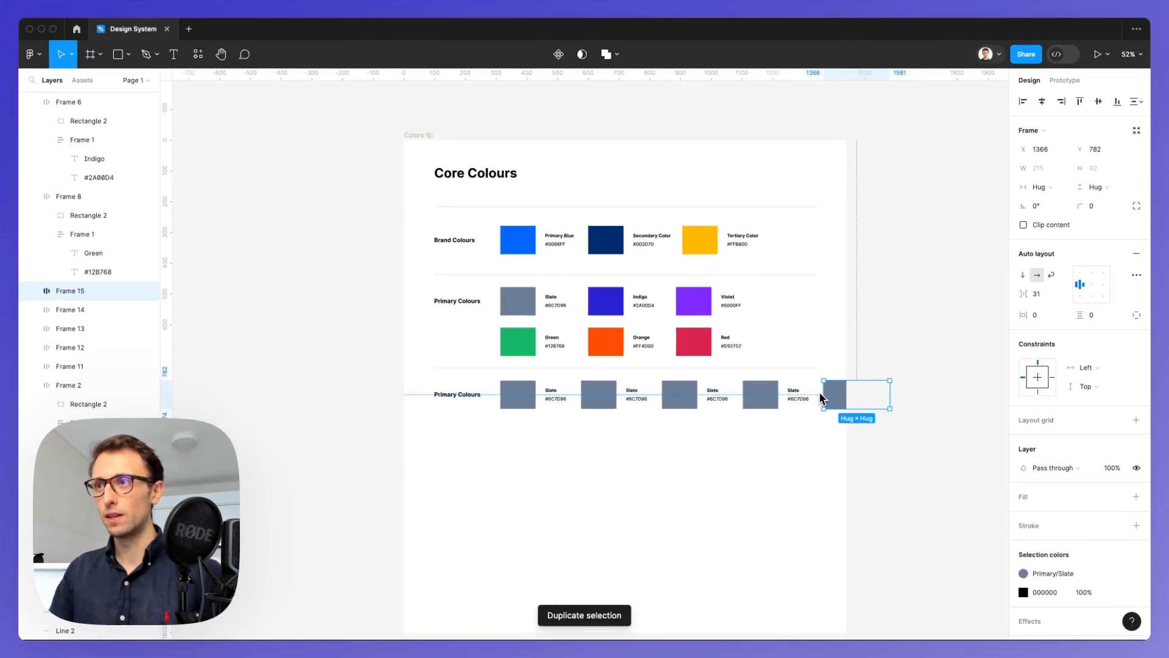
key(BackSpace)
- Duplicate the row of four Slate swatches directly beneath itself to form a second row
drag(821, 431, 499, 397)
drag(534, 396, 497, 467)
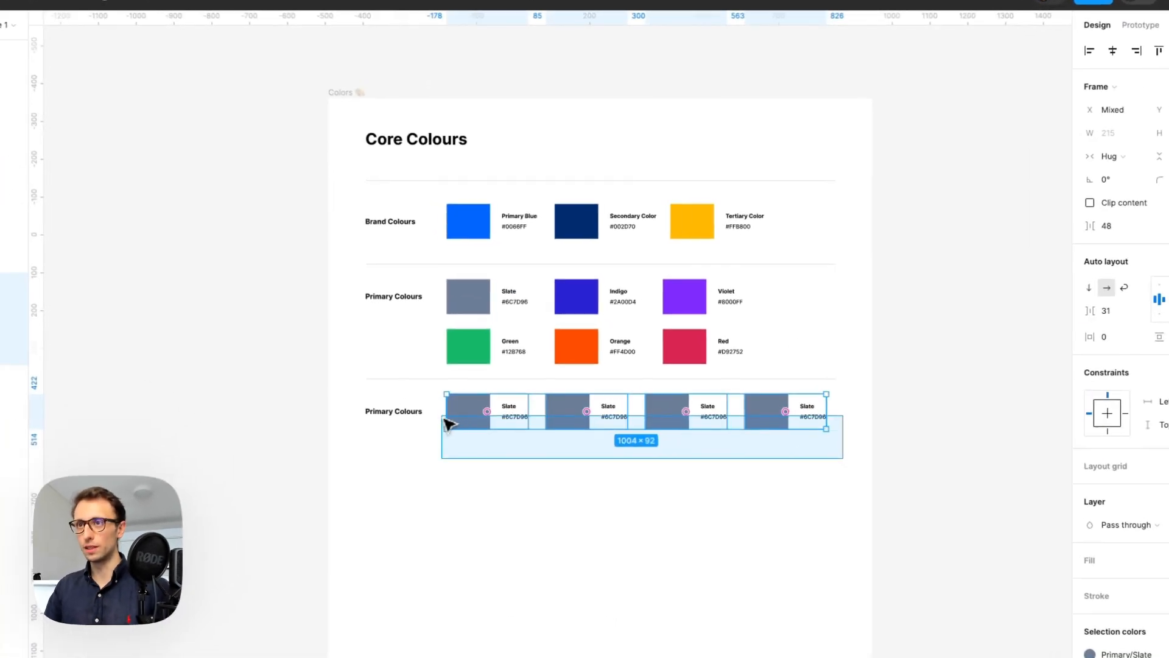
click(602, 536)
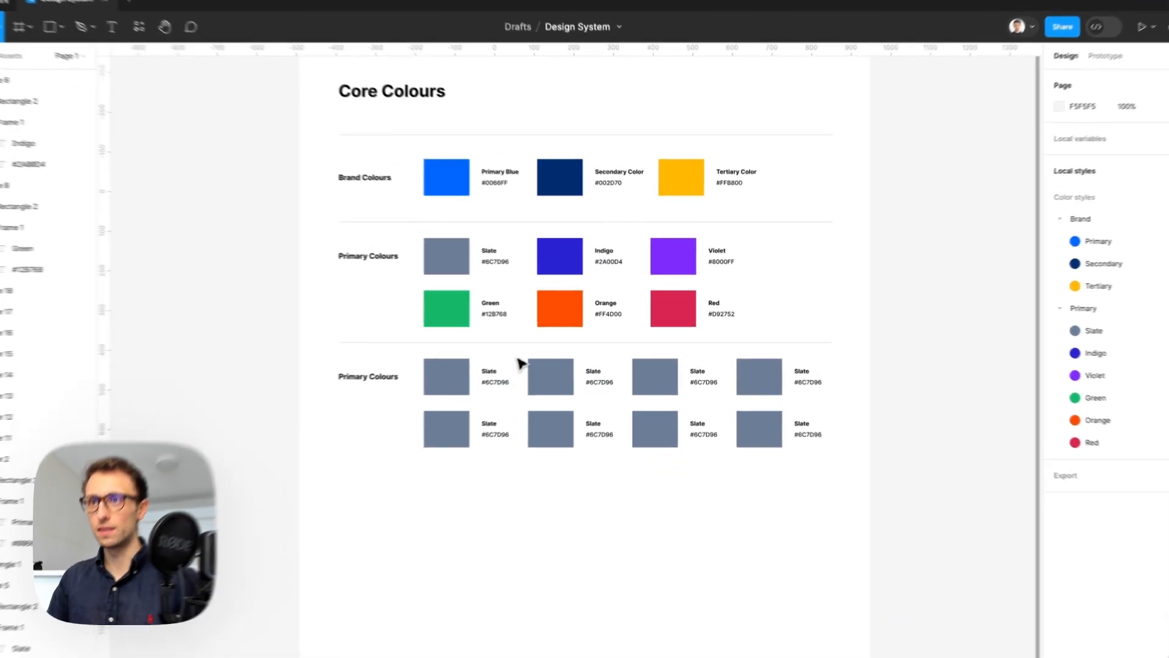
- Move the lower section's second and third Slate swatch columns into line with the Indigo and Violet columns above
drag(567, 393, 836, 502)
drag(530, 391, 535, 386)
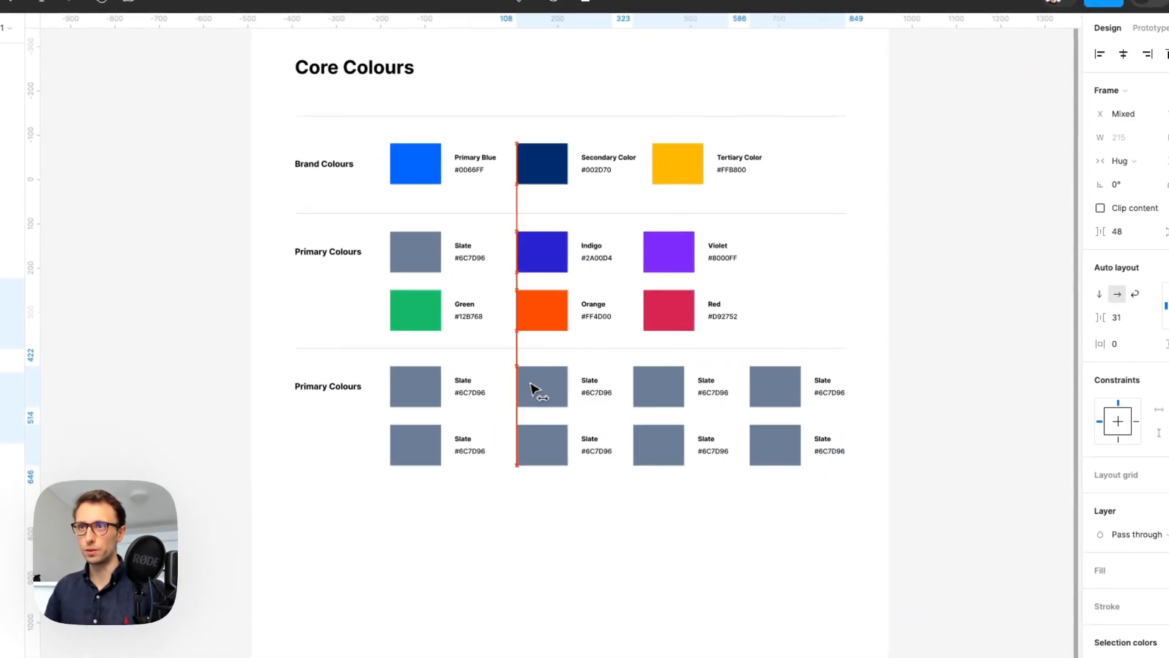
click(629, 491)
drag(637, 361, 878, 589)
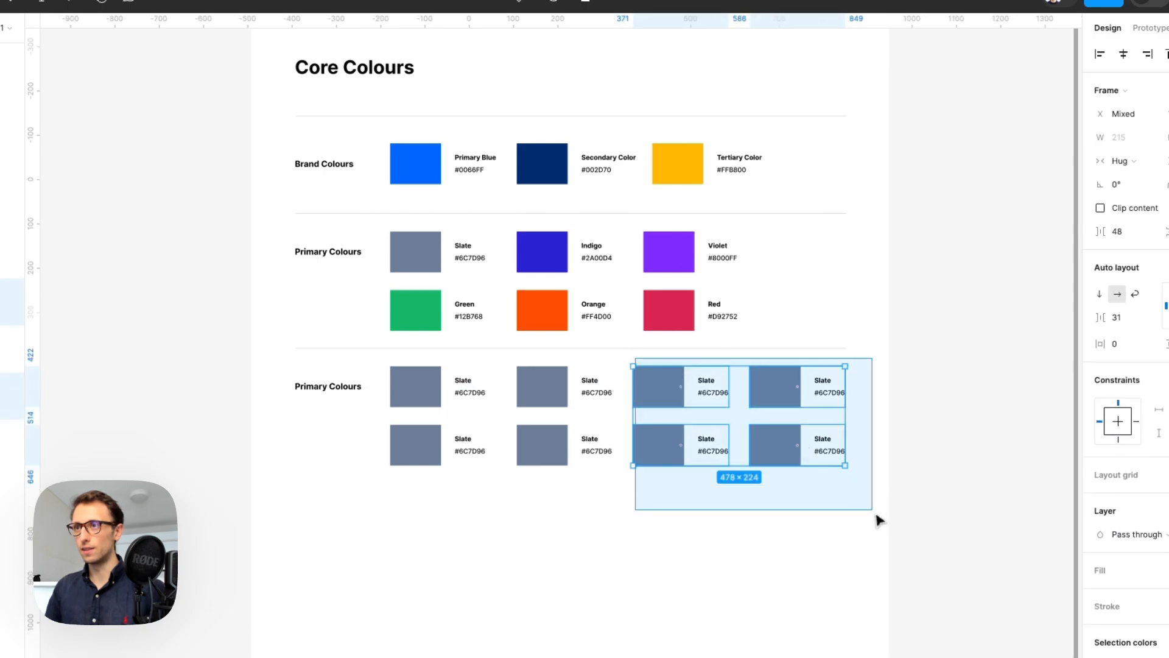
drag(713, 415, 706, 404)
click(740, 469)
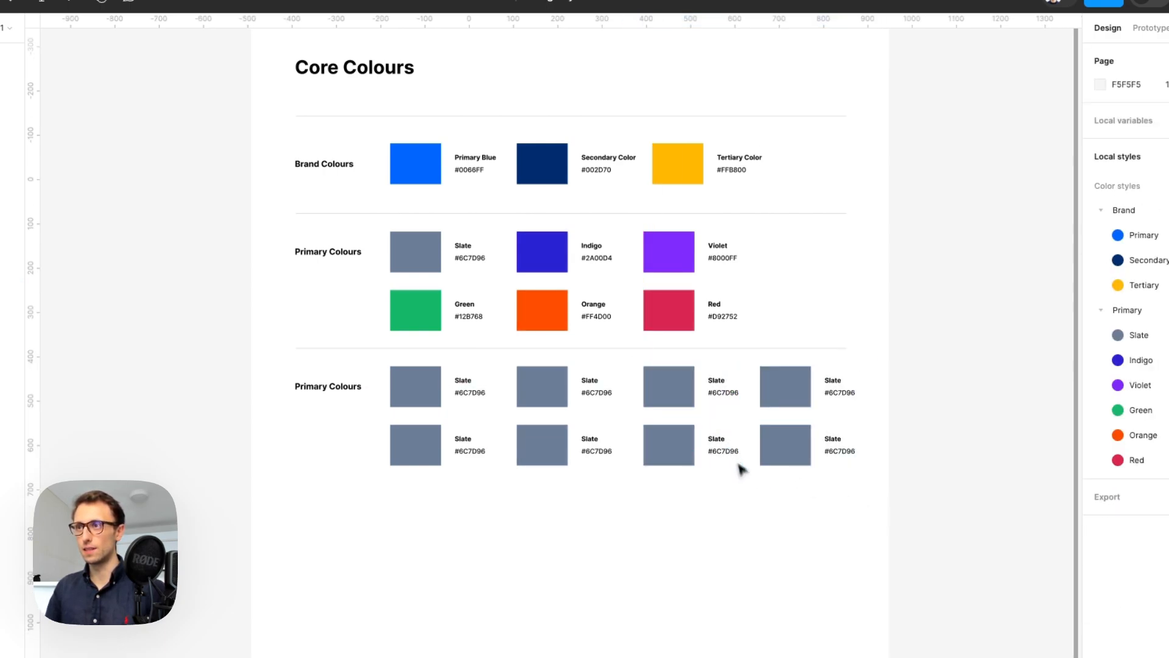
- Shift the fourth Slate swatch column outward to match the even spacing of the other three columns
click(784, 348)
drag(882, 494, 781, 386)
drag(778, 390, 785, 389)
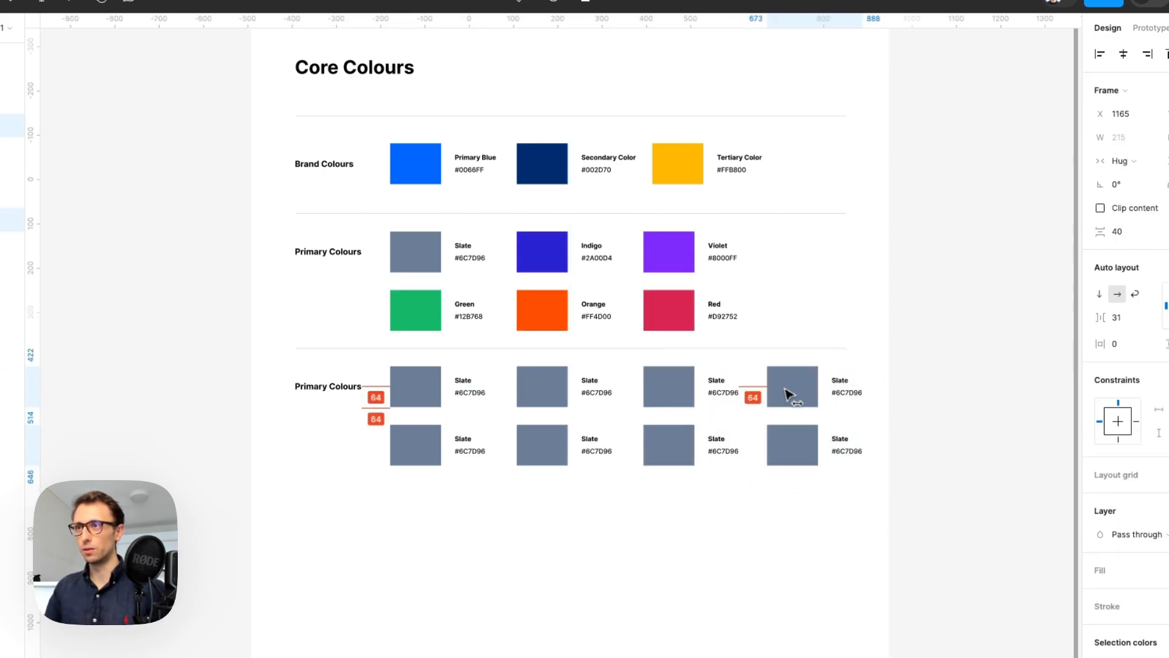
click(762, 517)
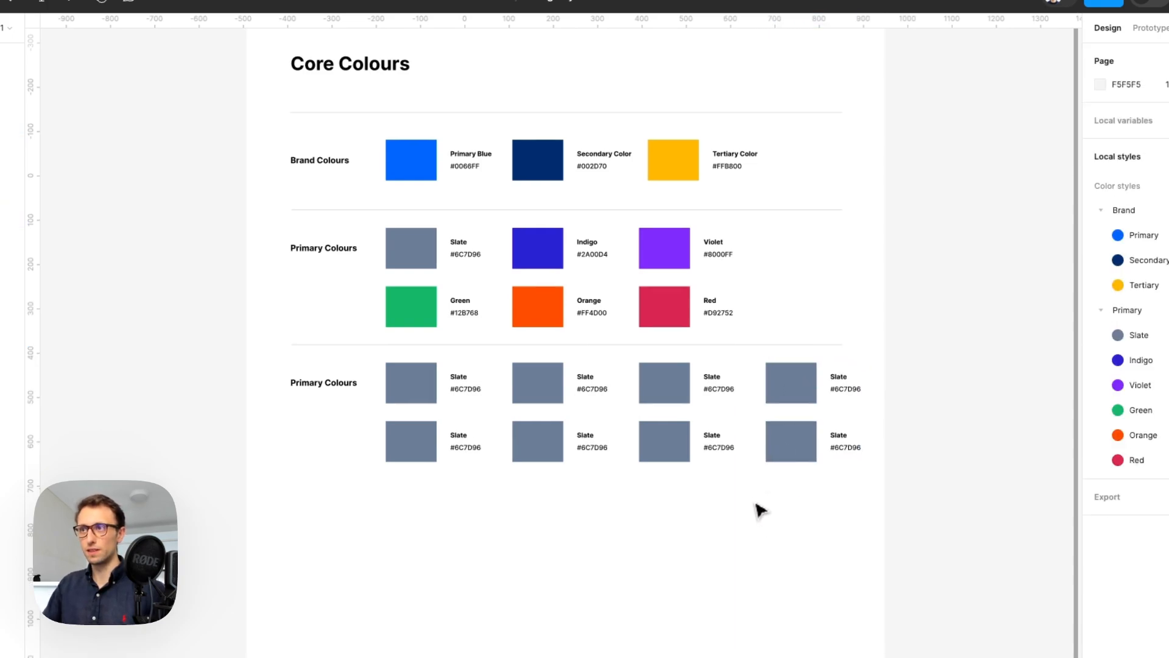
- Widen the Colors frame to about 1534 and stretch all three divider lines to about 1315 wide
scroll(751, 501, down, 3)
click(390, 115)
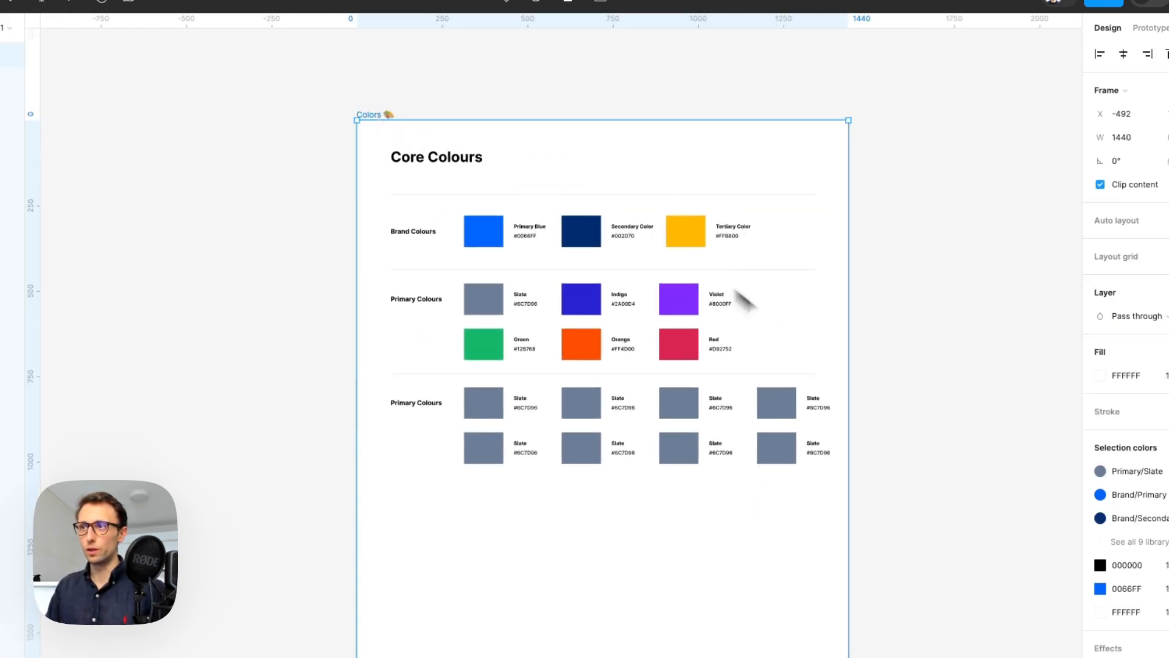
drag(844, 385, 876, 385)
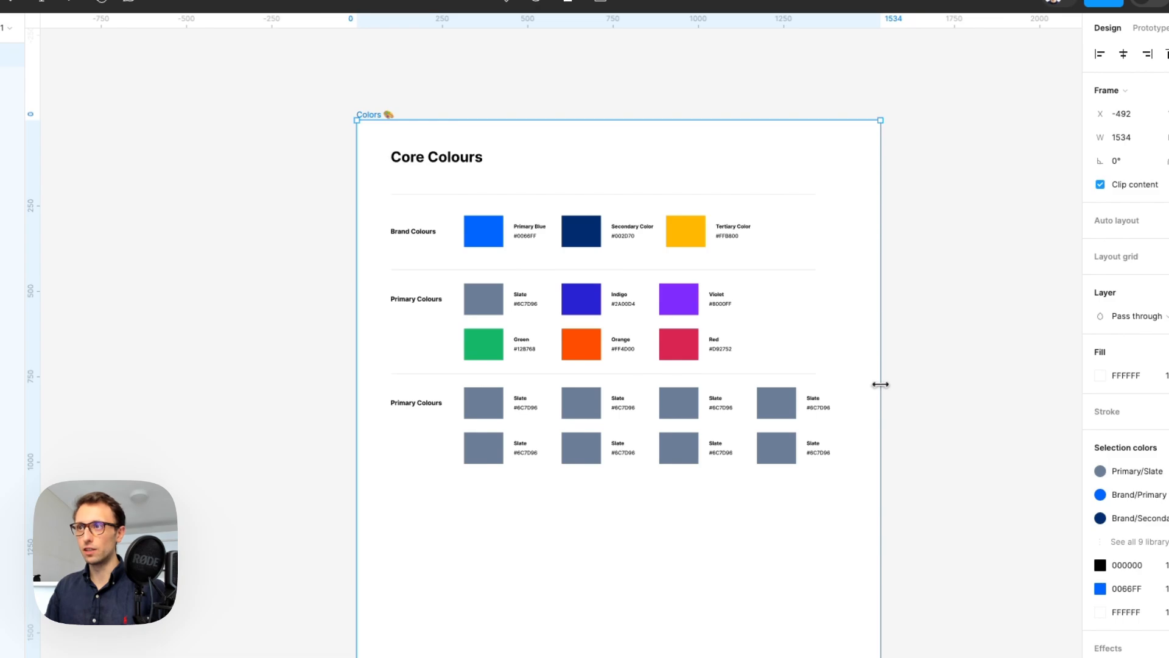
drag(832, 178, 810, 371)
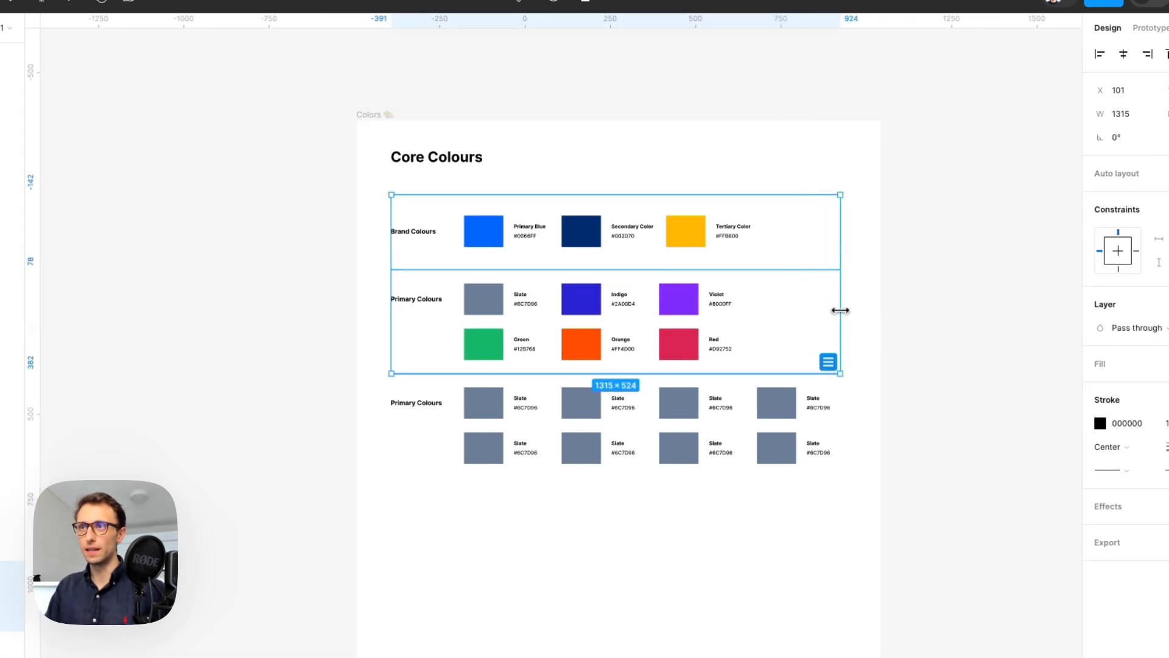
click(861, 320)
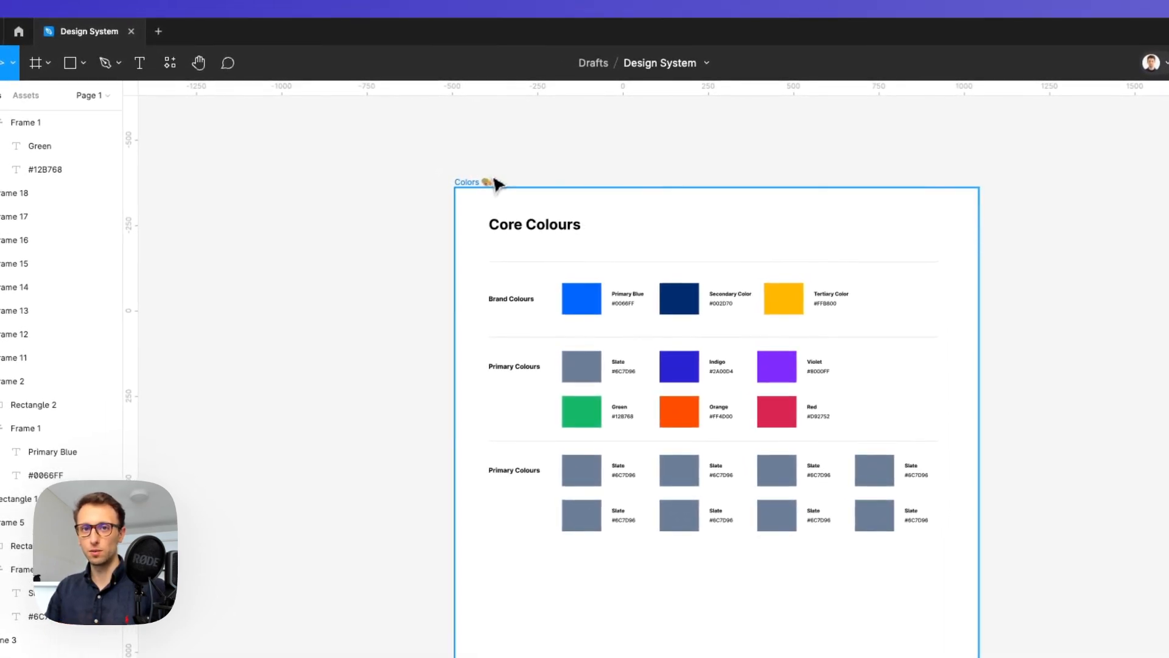
- Nudge the lower row of four Slate swatches slightly downward, keeping it aligned with the row above
click(814, 424)
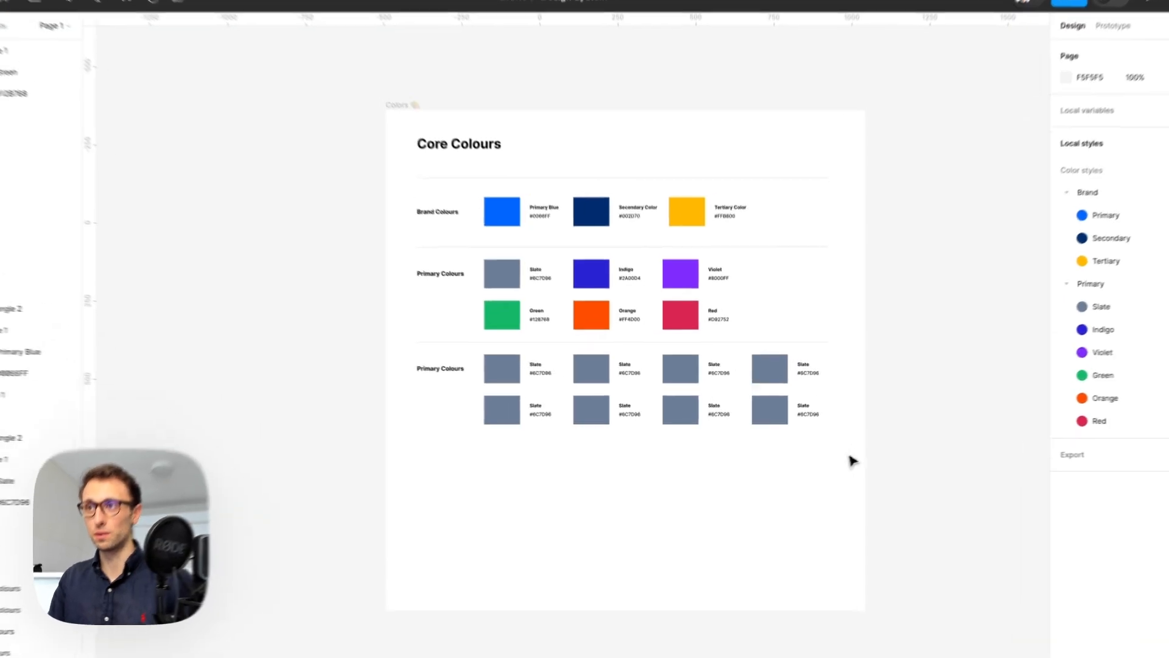
drag(822, 457, 435, 416)
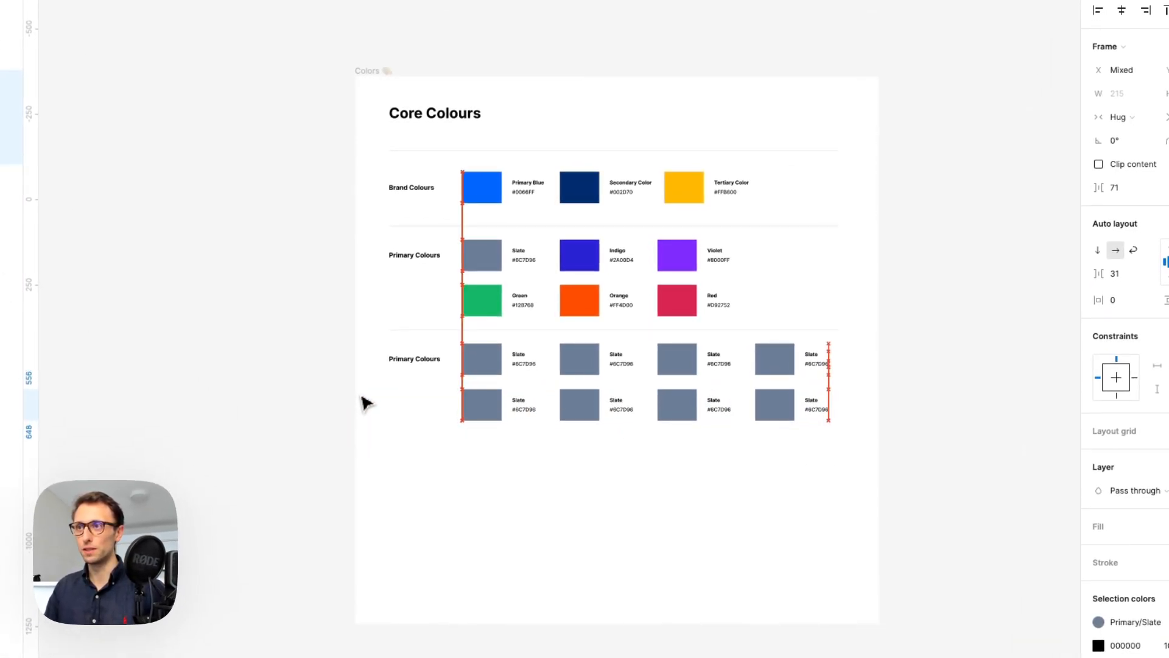
click(1016, 334)
scroll(654, 370, up, 5)
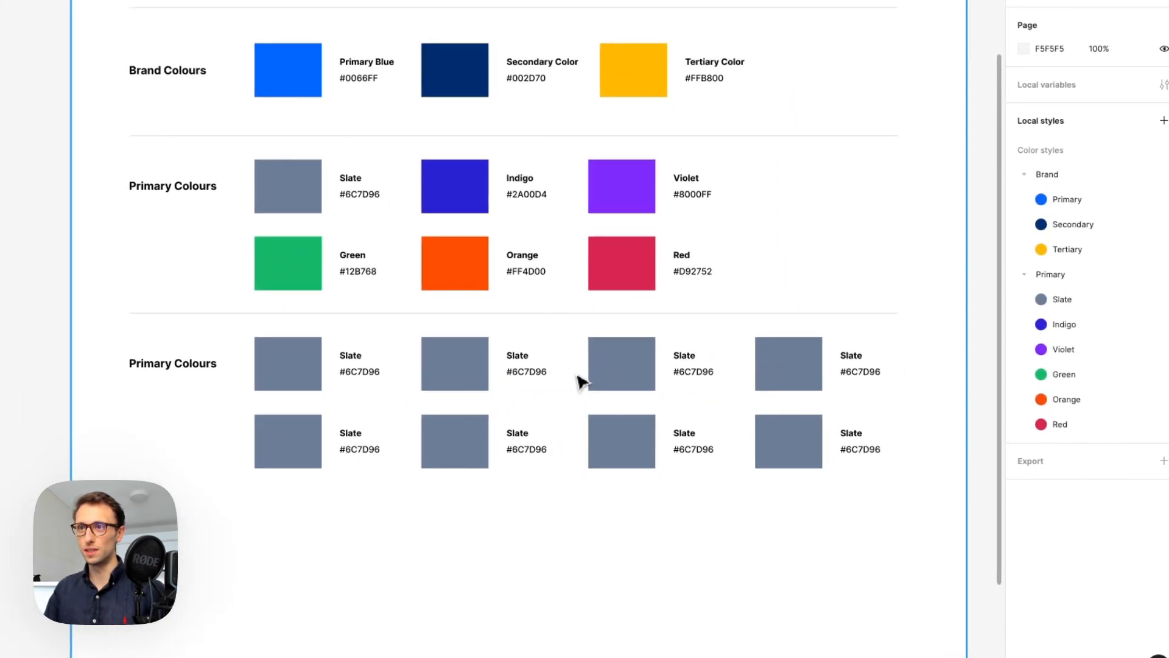
scroll(572, 377, right, 2)
scroll(572, 377, down, 2)
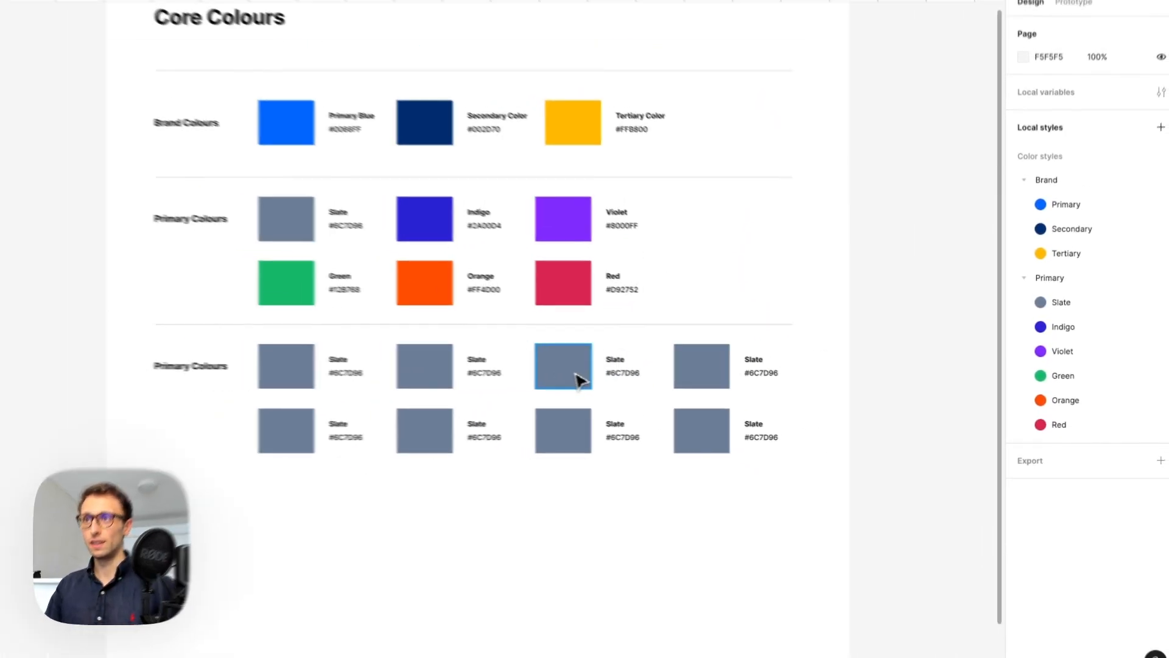
scroll(645, 391, up, 3)
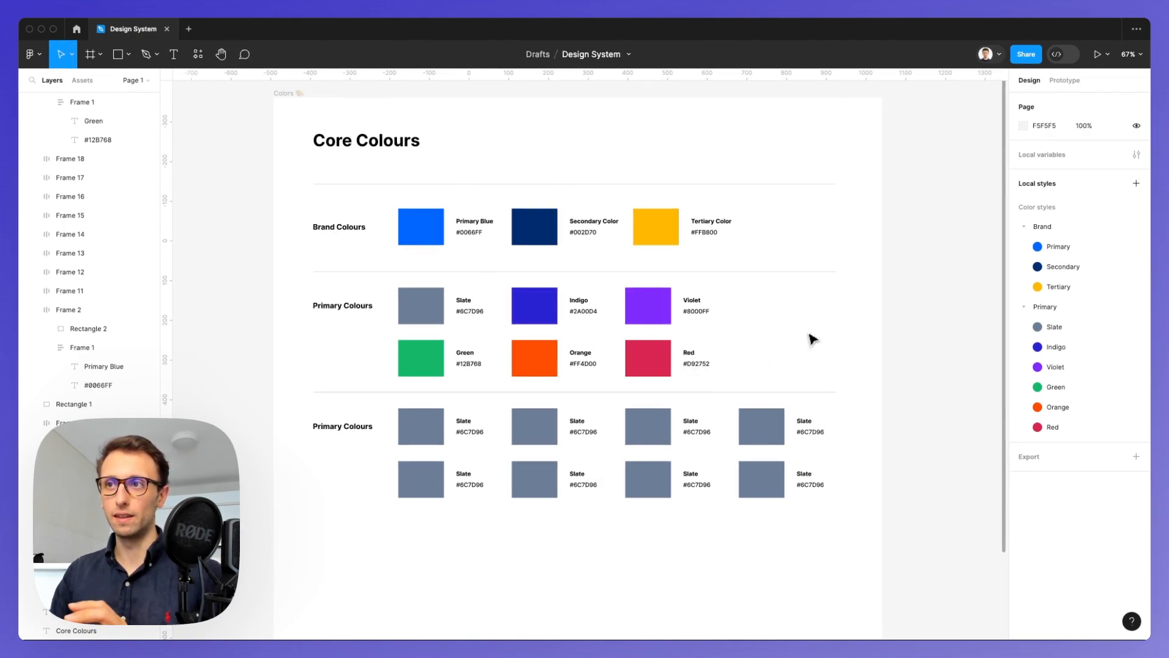
scroll(813, 339, down, 2)
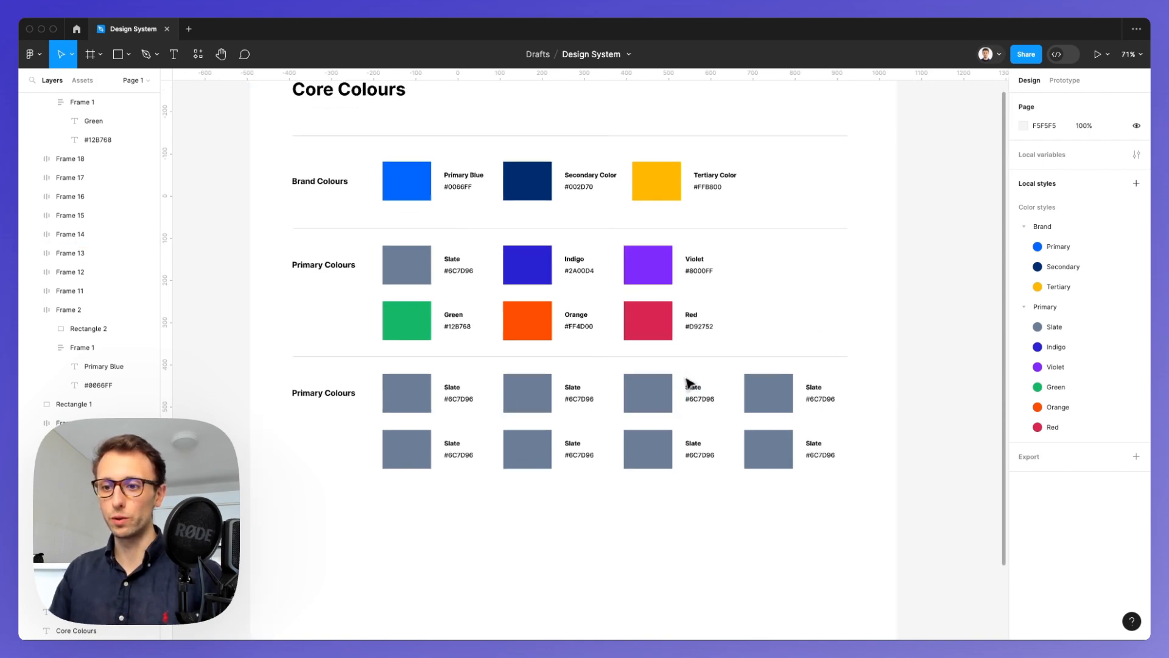
scroll(692, 387, up, 3)
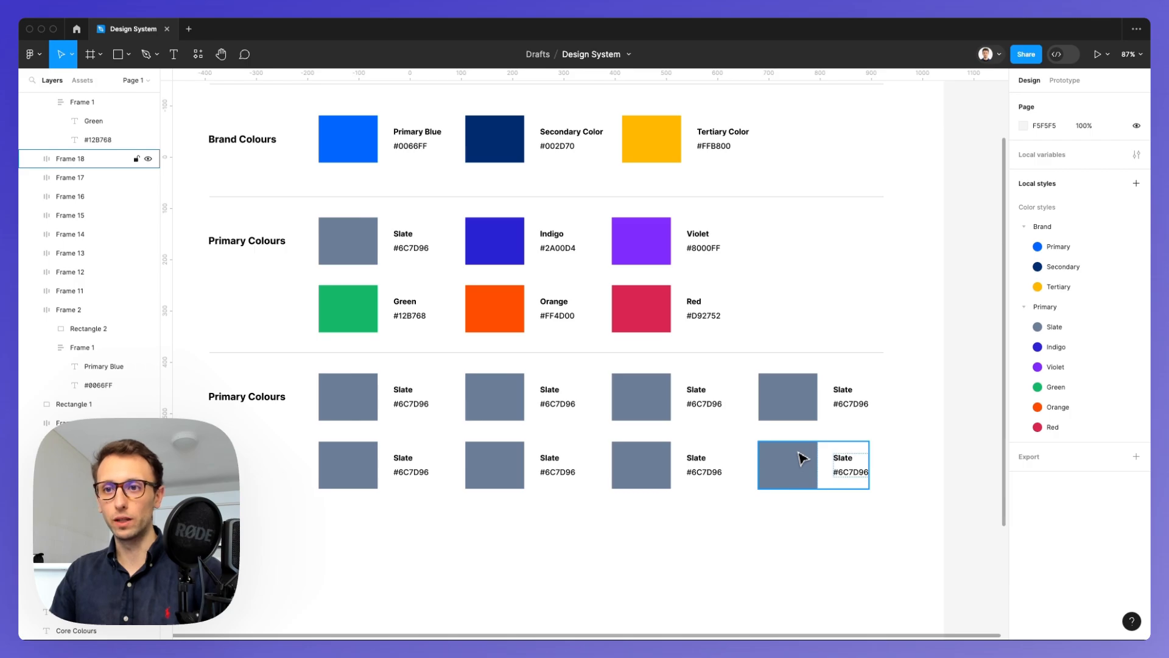
- Select all eight colour rectangles in the lower section and detach them from the Primary/Slate colour style
double_click(370, 410)
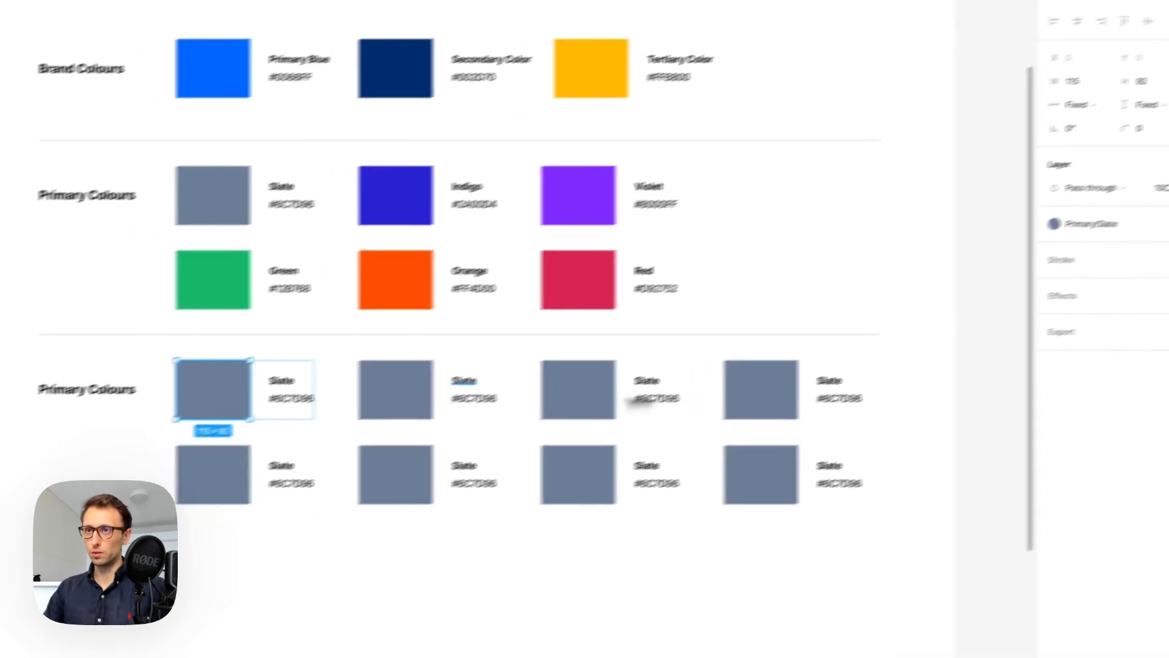
shift+click(334, 408)
shift+click(517, 408)
shift+click(821, 366)
shift+click(839, 454)
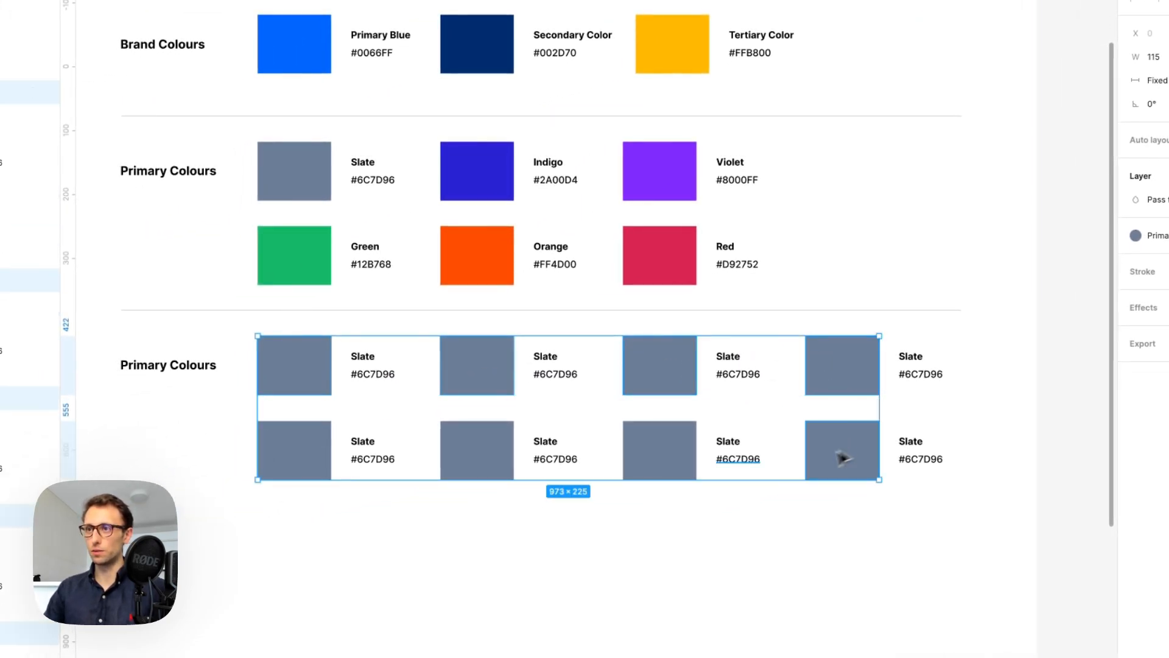
shift+click(664, 457)
shift+click(525, 460)
shift+click(451, 456)
shift+click(298, 450)
shift+click(308, 376)
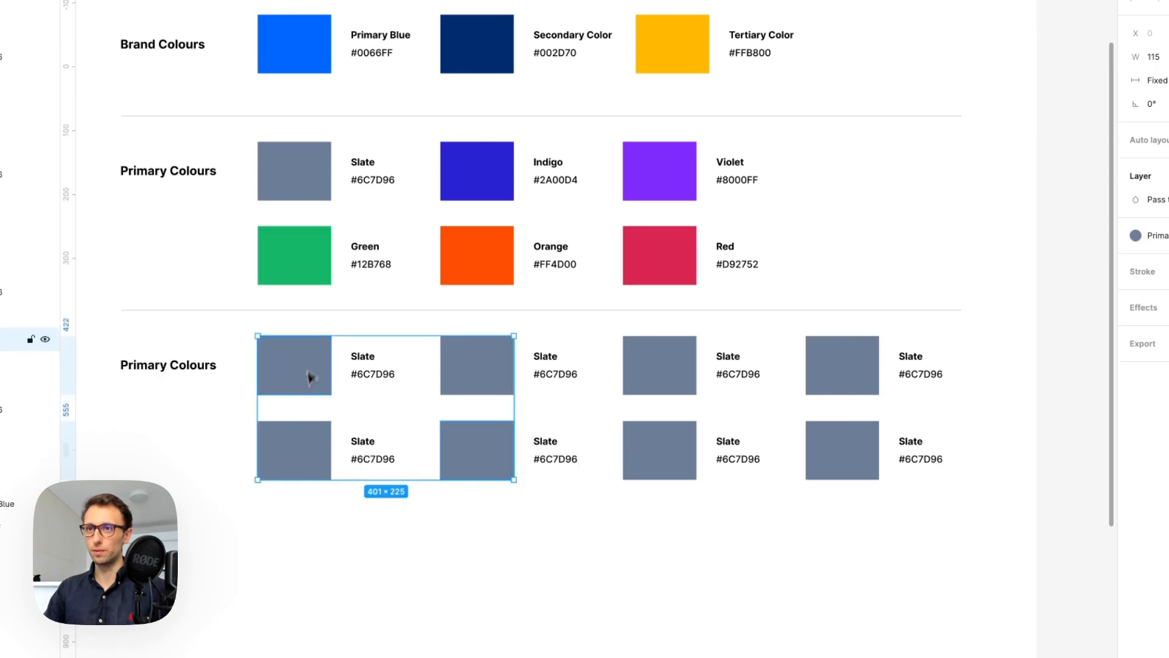
shift+click(459, 382)
shift+click(652, 376)
shift+click(683, 442)
shift+click(843, 378)
shift+click(833, 436)
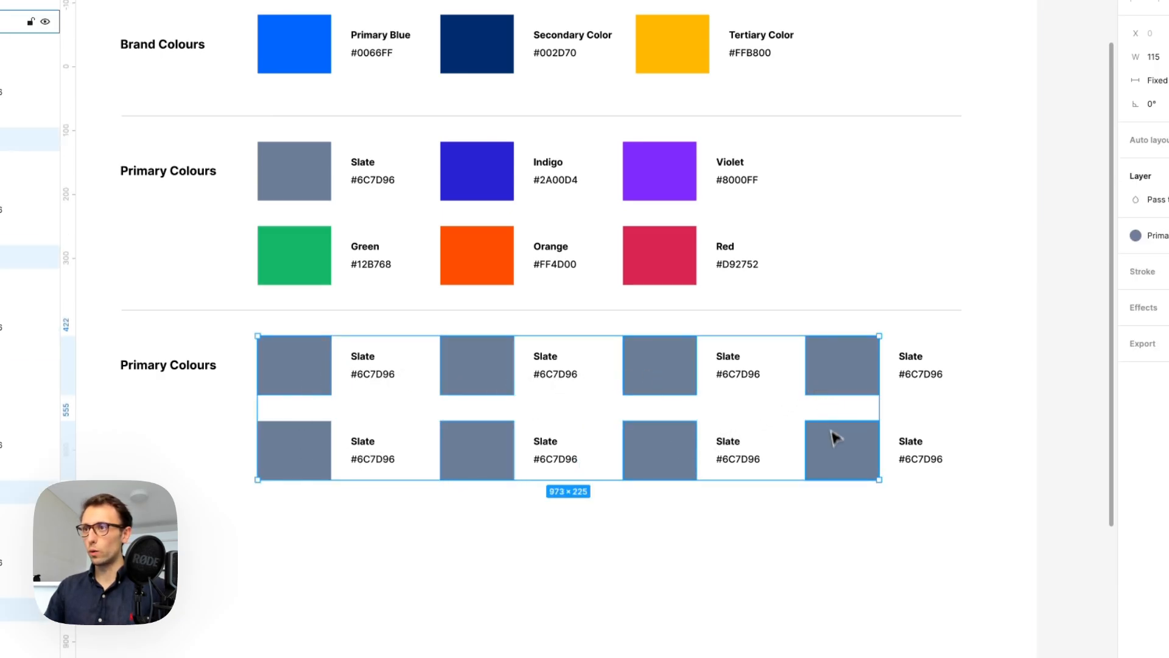
click(1142, 261)
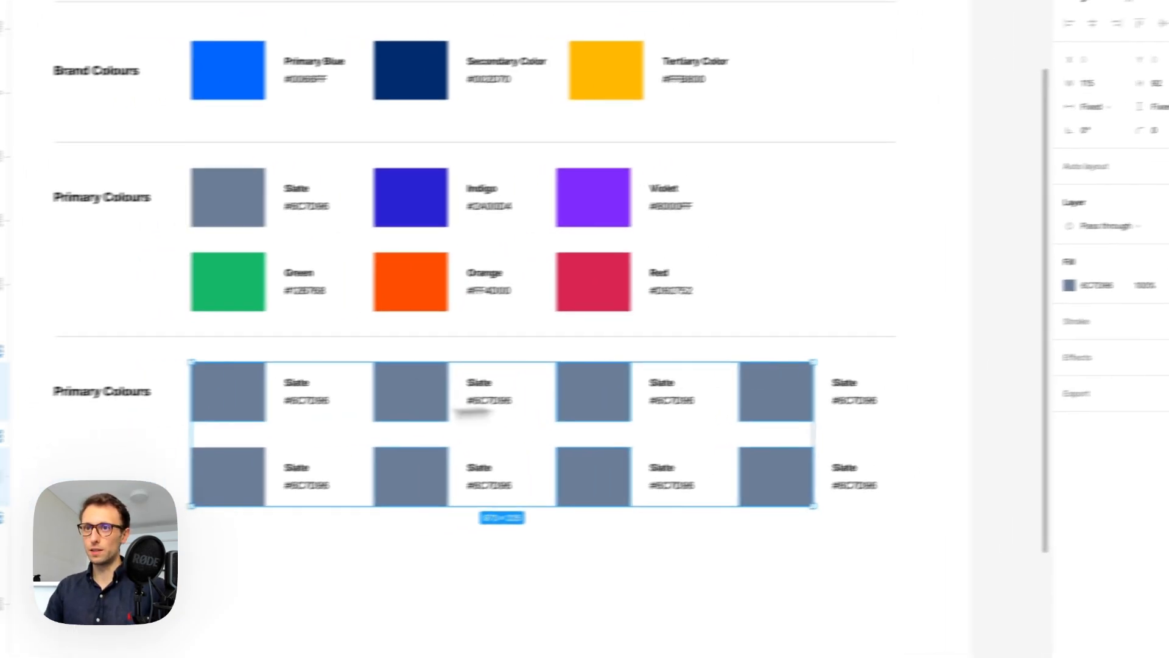
- Try a darker fill of 222A37 on the lower section's first swatch and undo the change
click(228, 392)
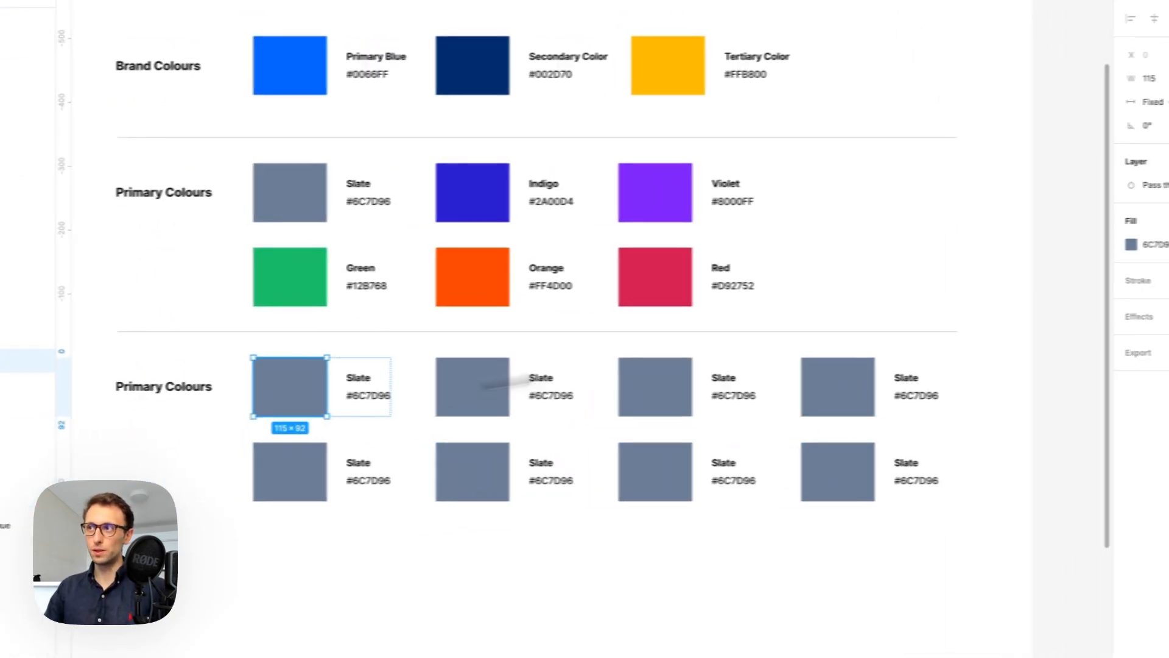
click(1070, 249)
click(942, 407)
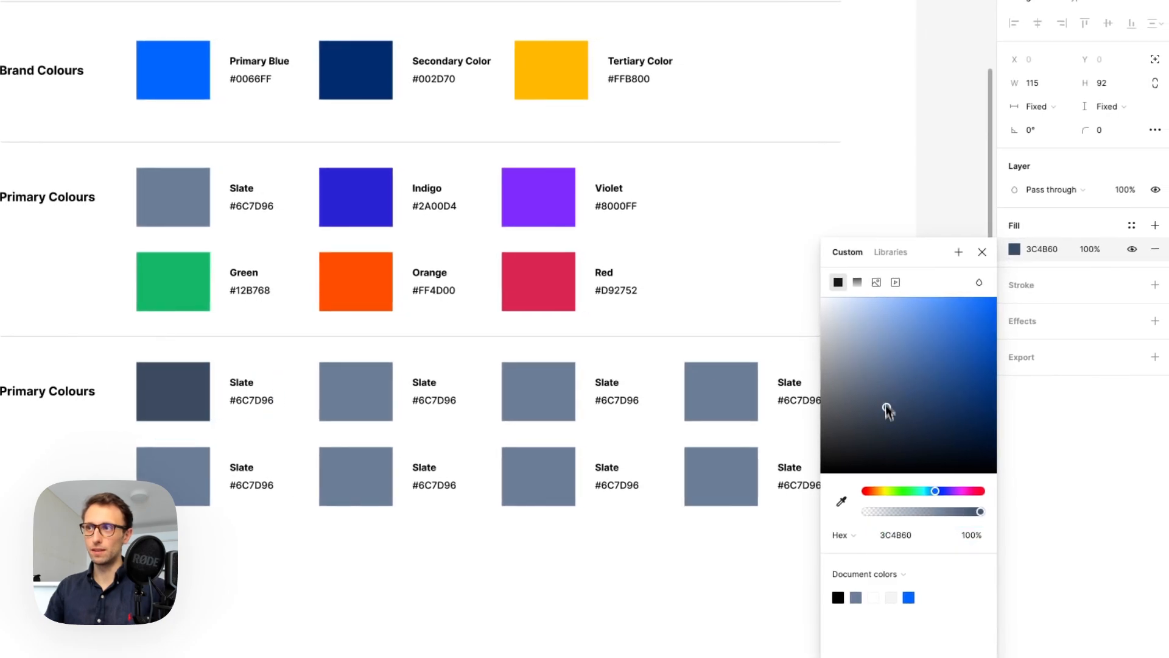
drag(887, 408, 890, 429)
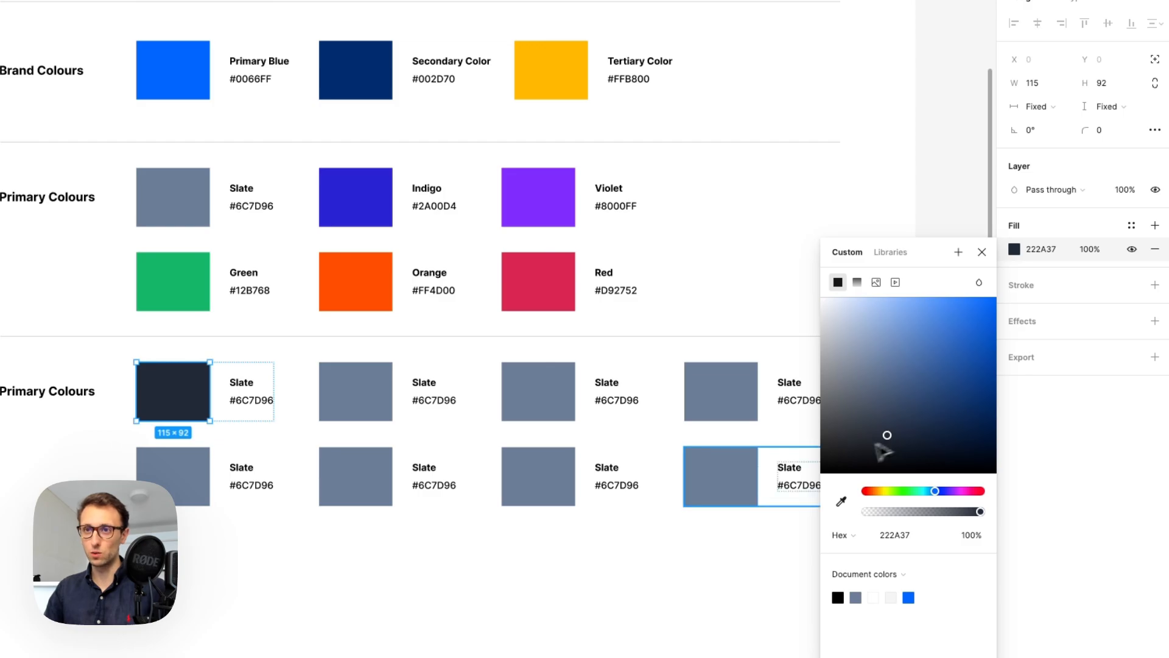
click(362, 390)
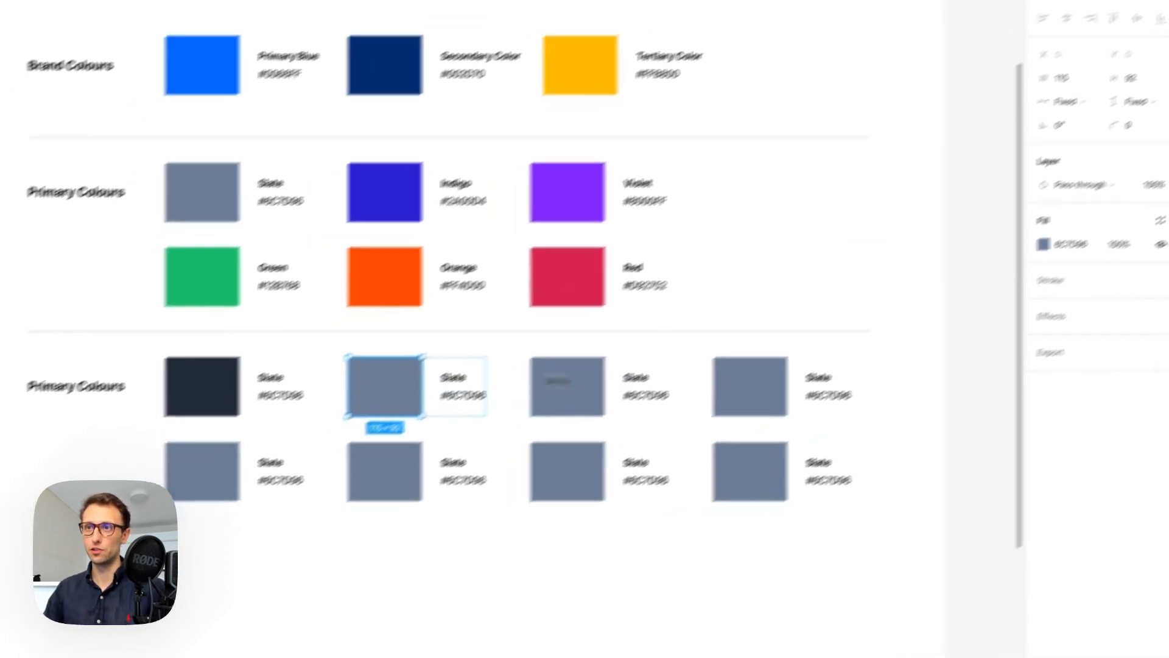
key(super+z)
key(super+z)
key(super+z)
key(super+z)
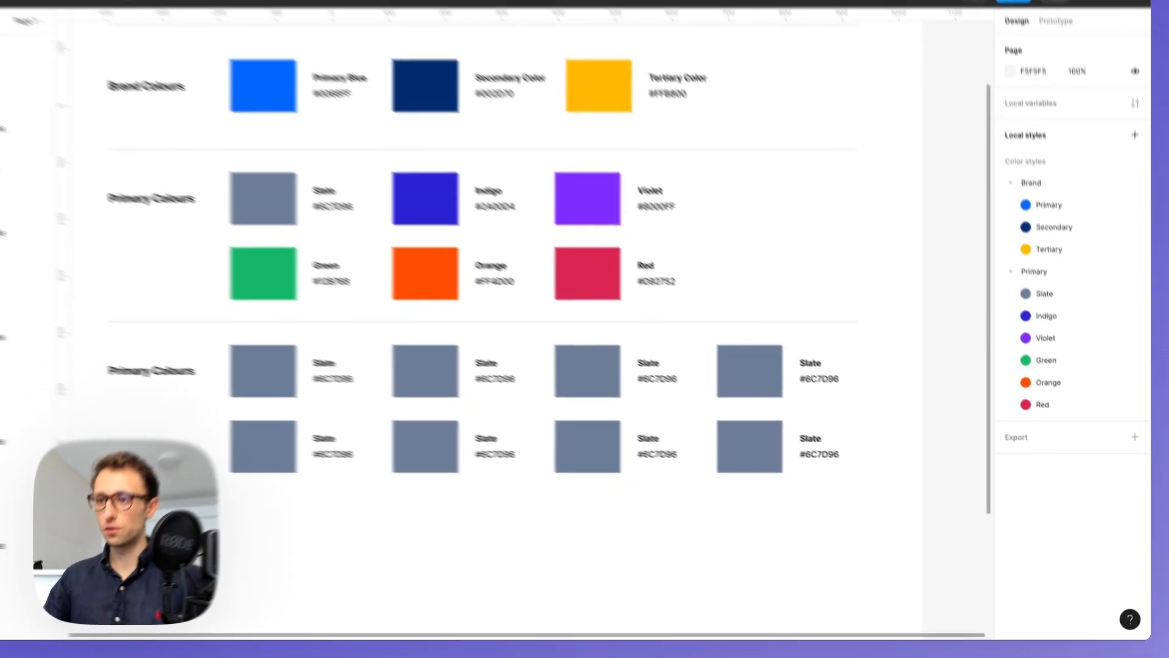
- Switch to Safari, search Google for "color shades" and look through the results for shade generator sites
drag(791, 634, 826, 125)
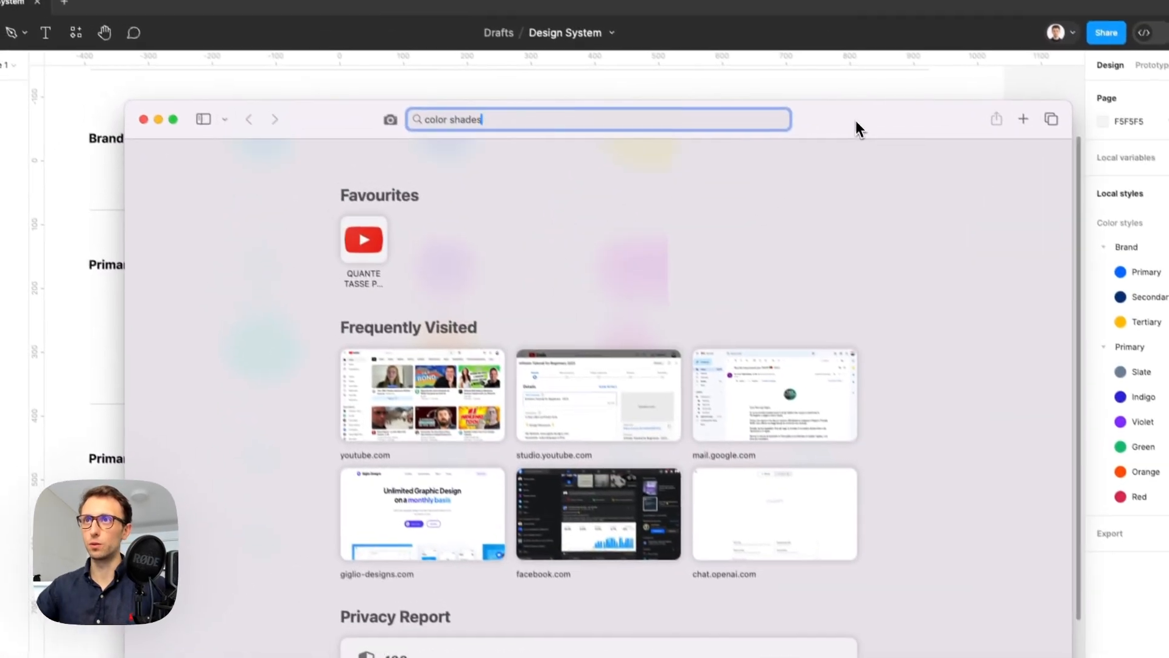
key(Return)
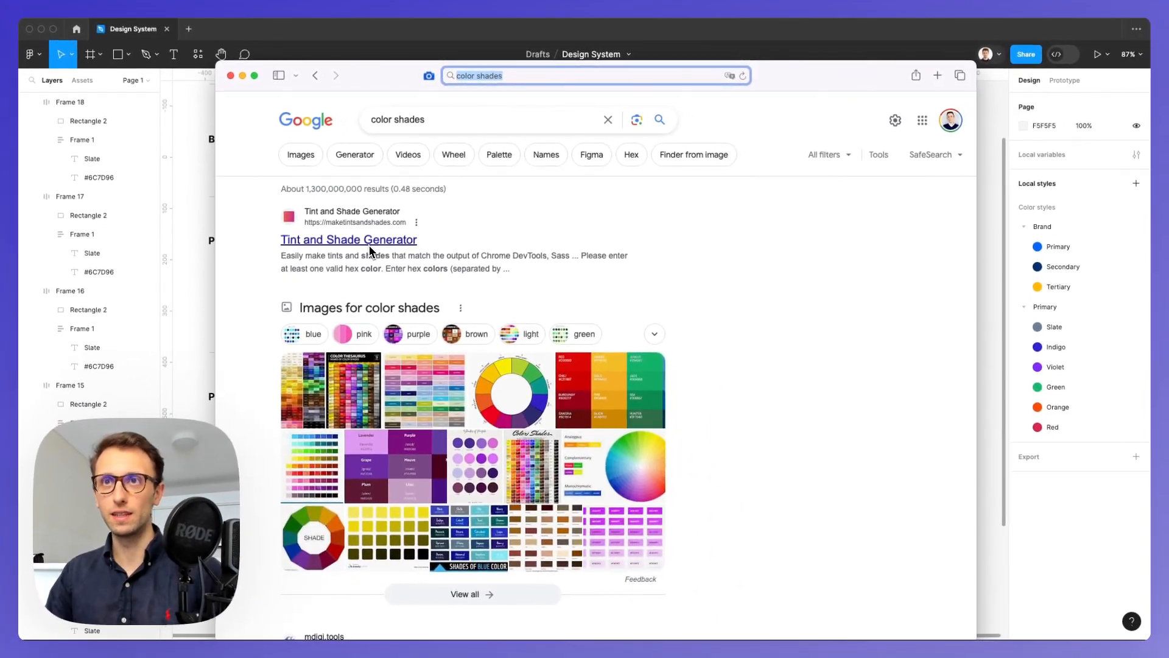
scroll(368, 245, down, 10)
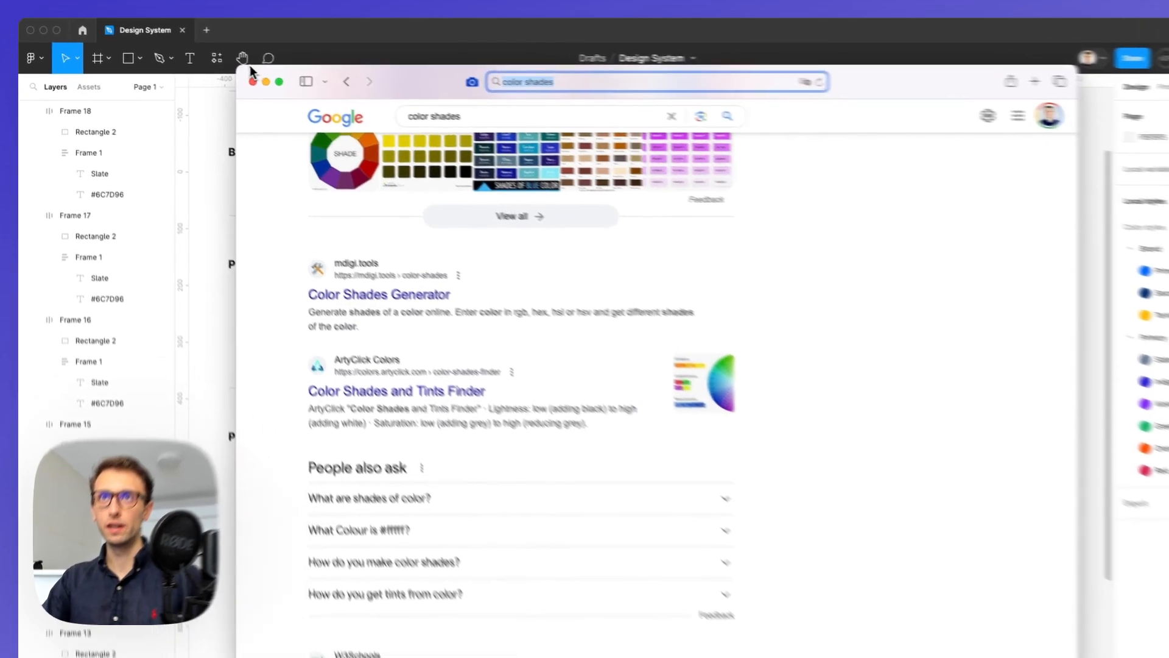
drag(250, 65, 148, 42)
scroll(444, 273, down, 4)
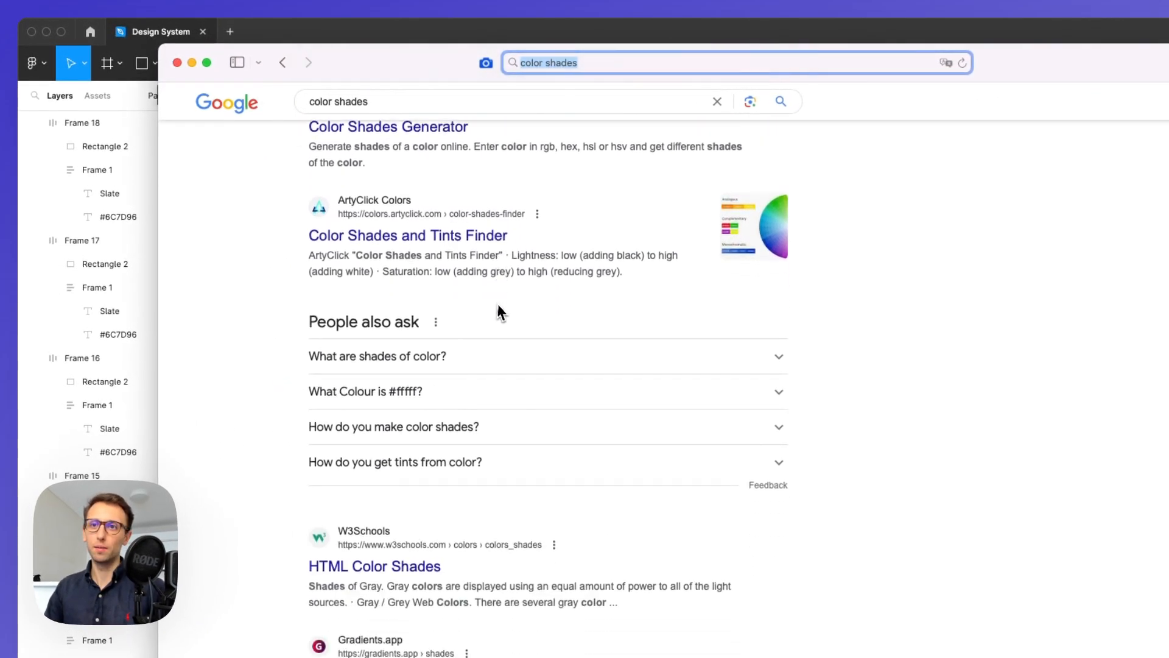
scroll(499, 306, down, 3)
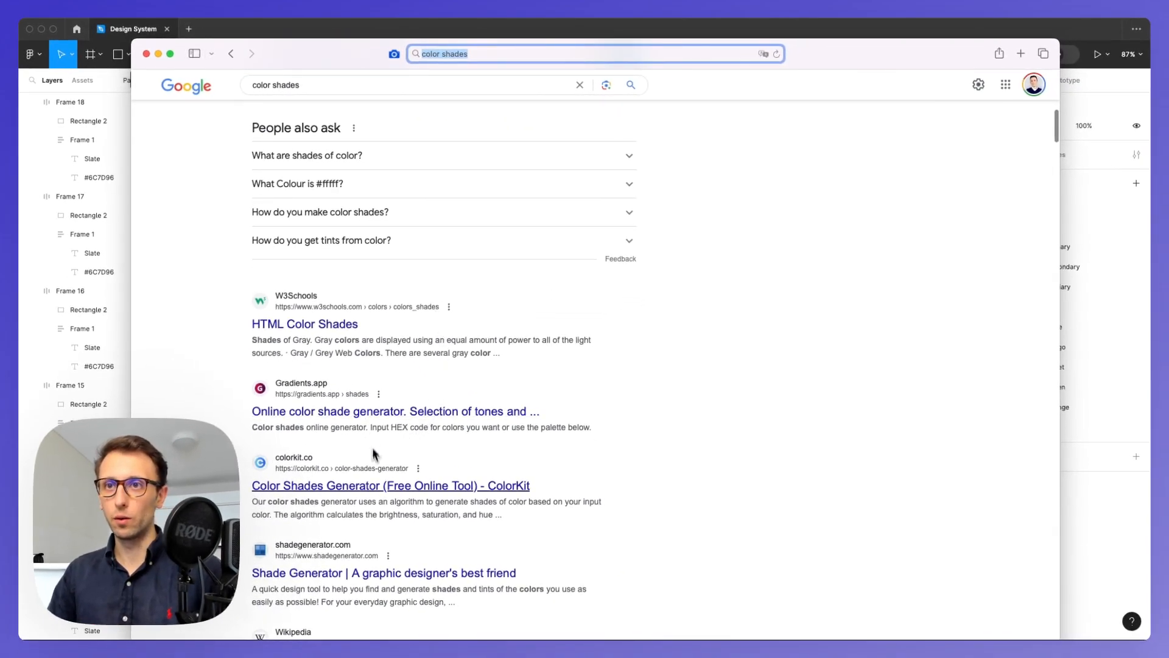
- Open the ColorKit, Gradients.app and Tint and Shade Generator results in separate tabs, and bring up ColorKit's Color Shades Generator
super+click(369, 484)
super+click(358, 412)
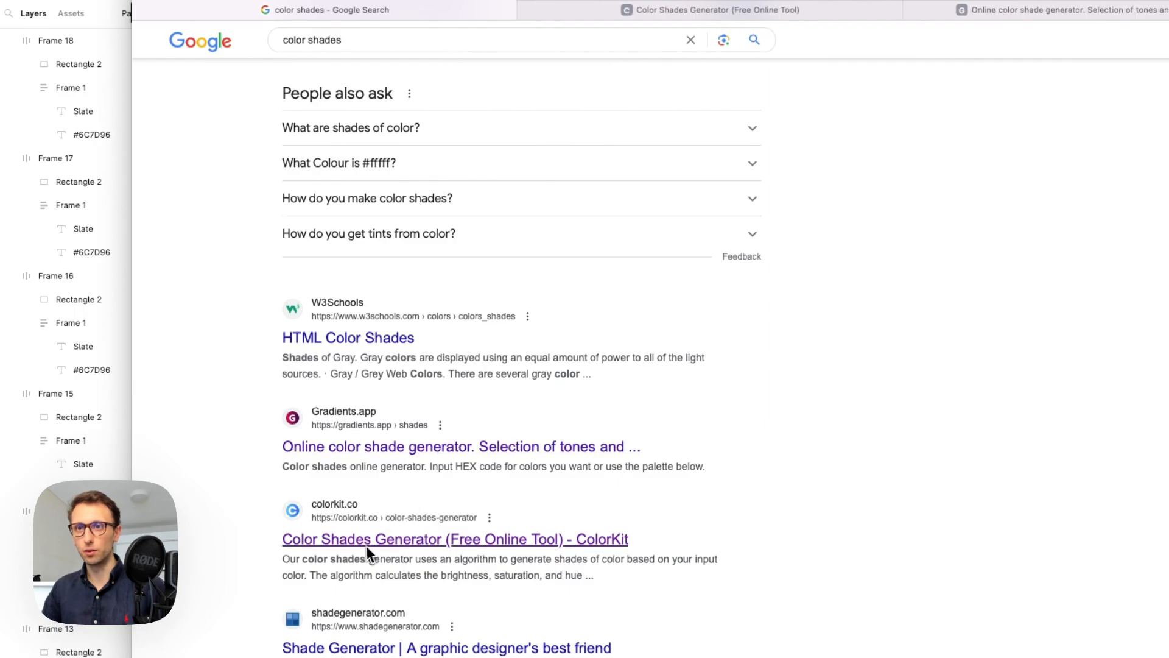
scroll(389, 443, up, 10)
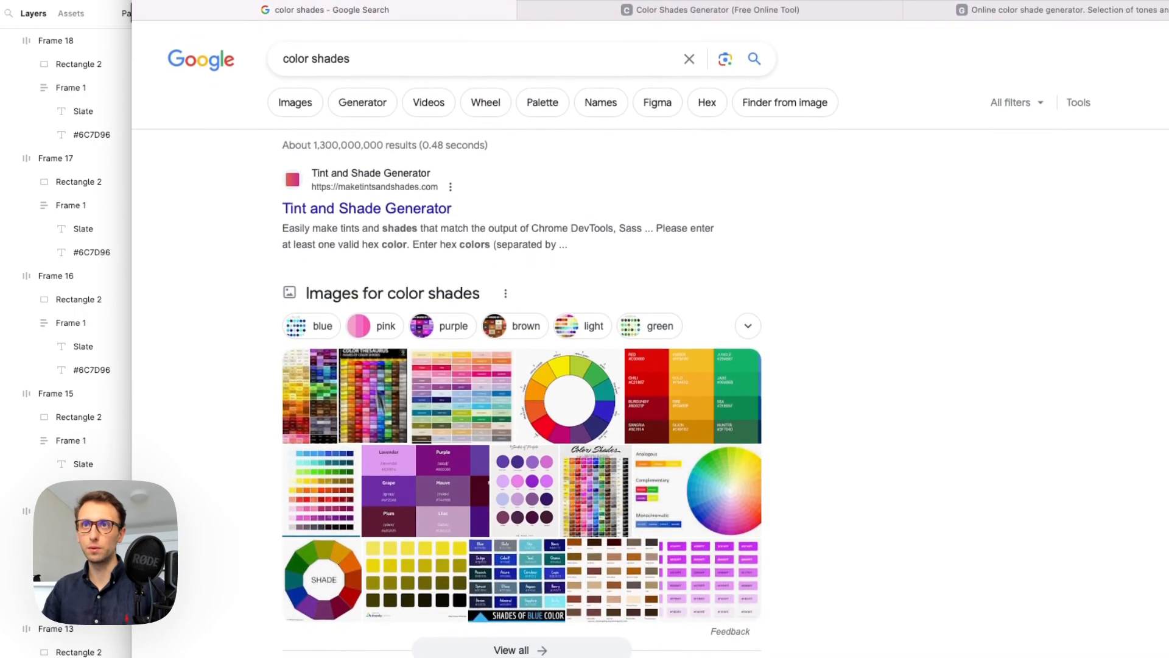
super+click(382, 206)
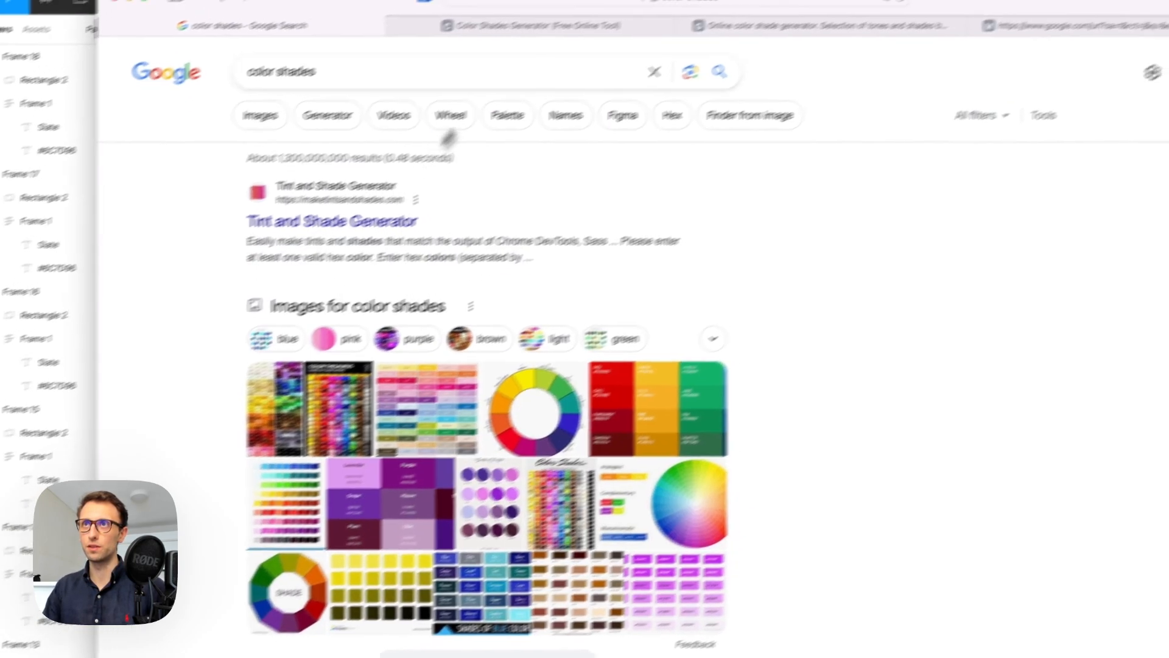
click(717, 10)
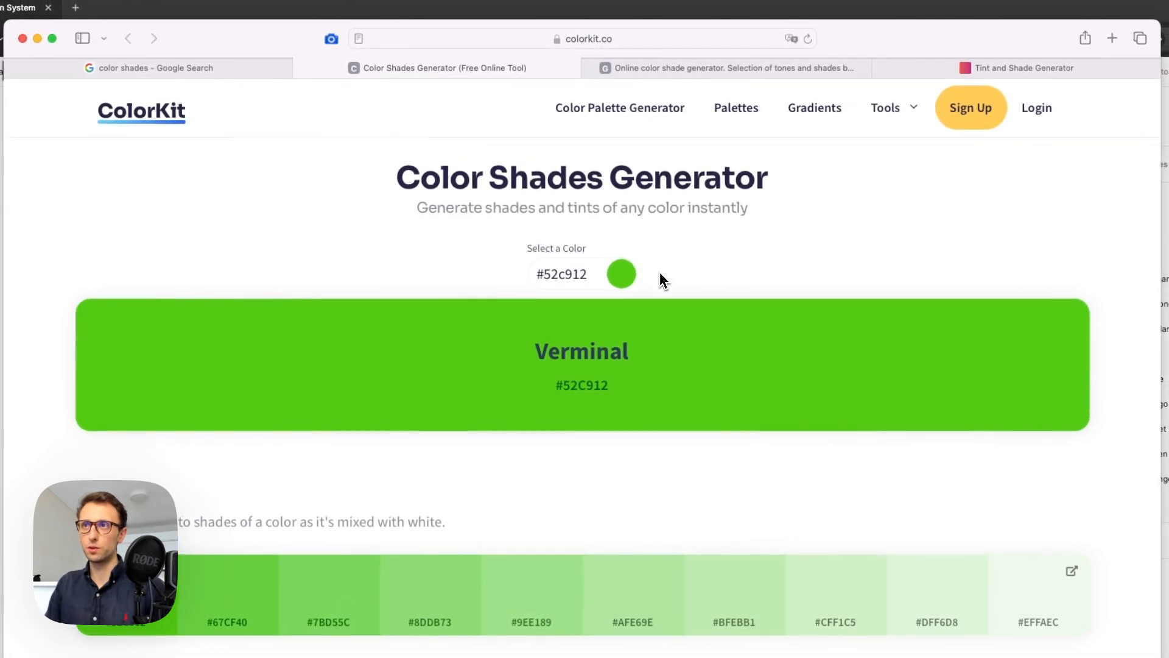
- Switch from ColorKit to Figma and copy the fill hex value of the lower section's first swatch
scroll(660, 272, down, 5)
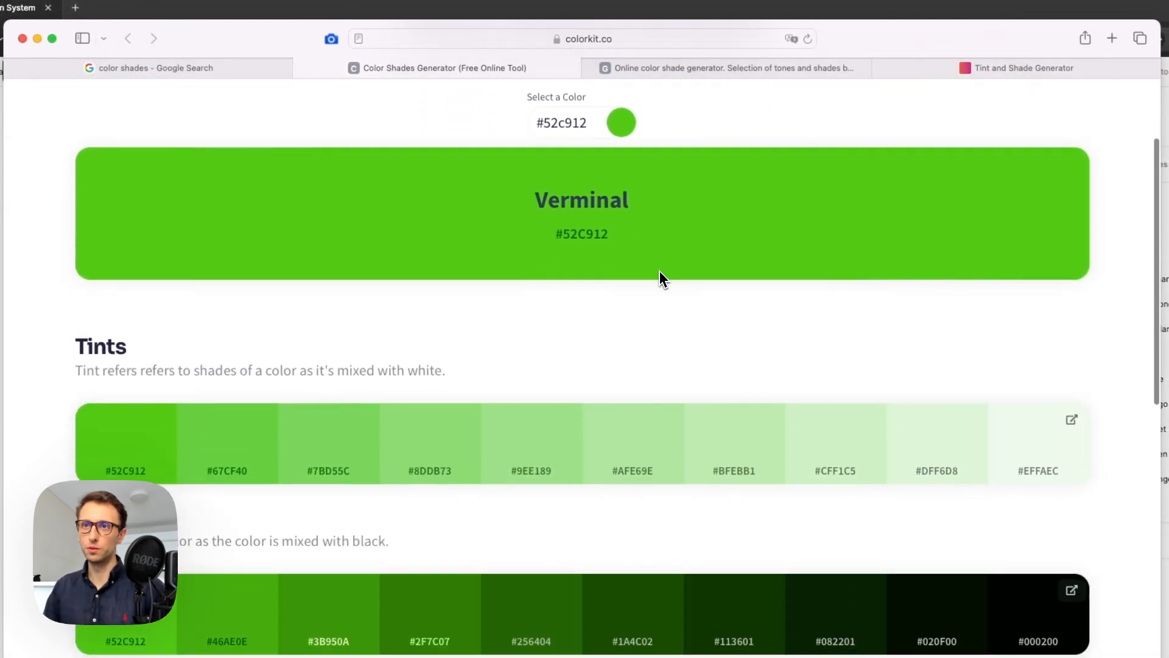
scroll(659, 270, up, 6)
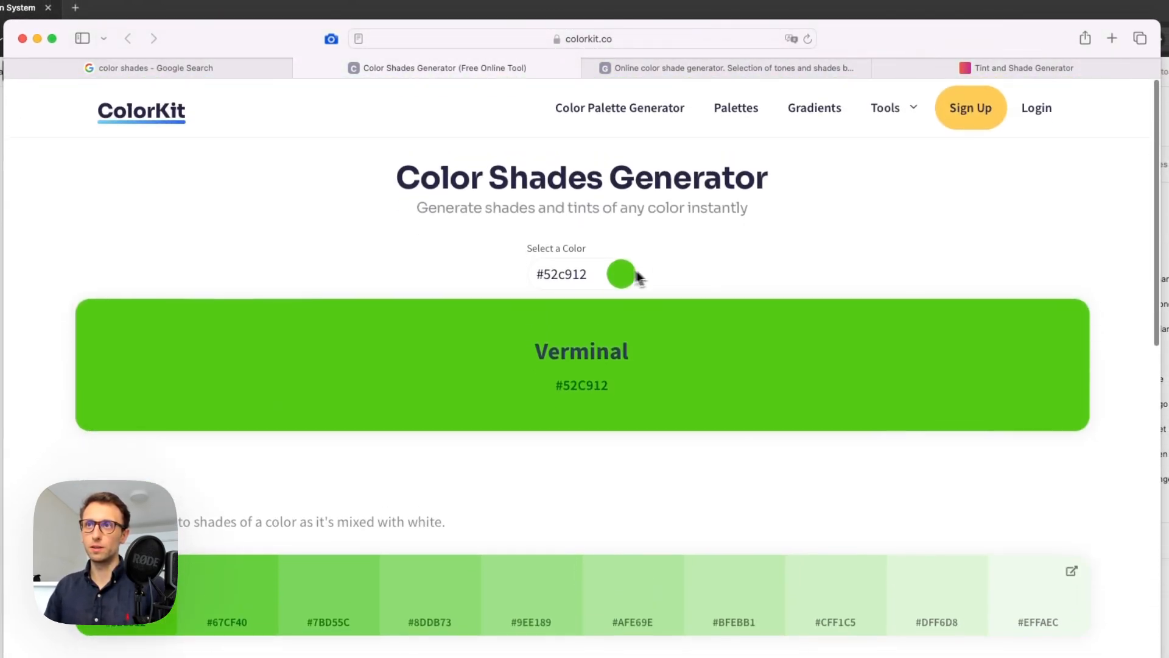
double_click(572, 275)
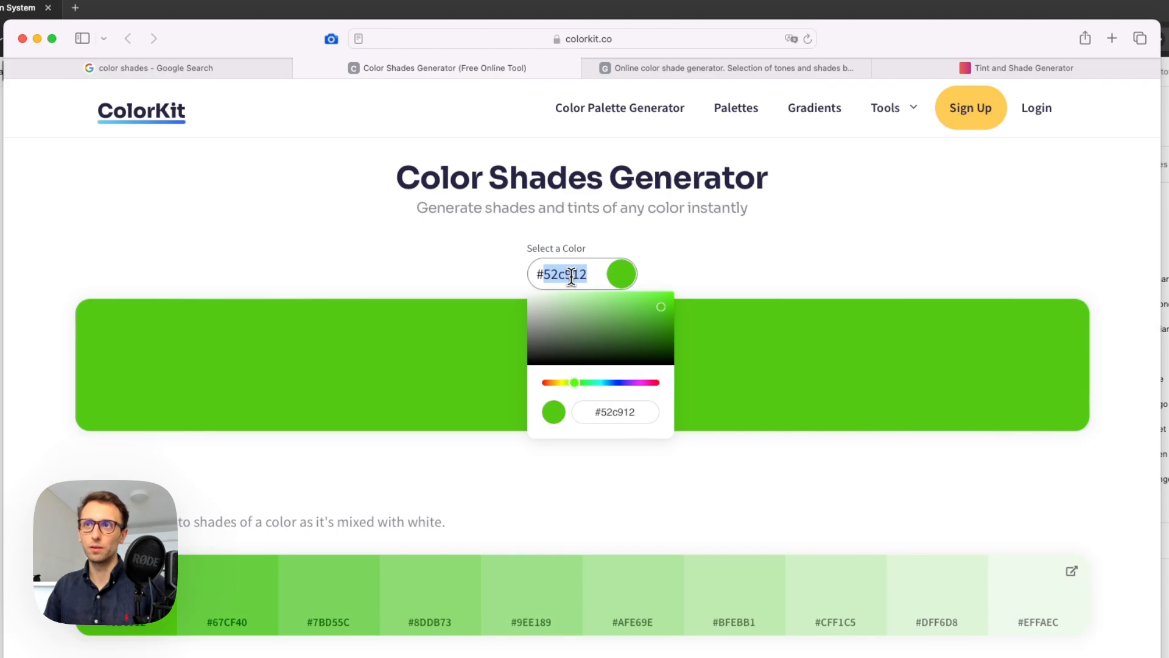
drag(826, 47, 820, 122)
click(852, 62)
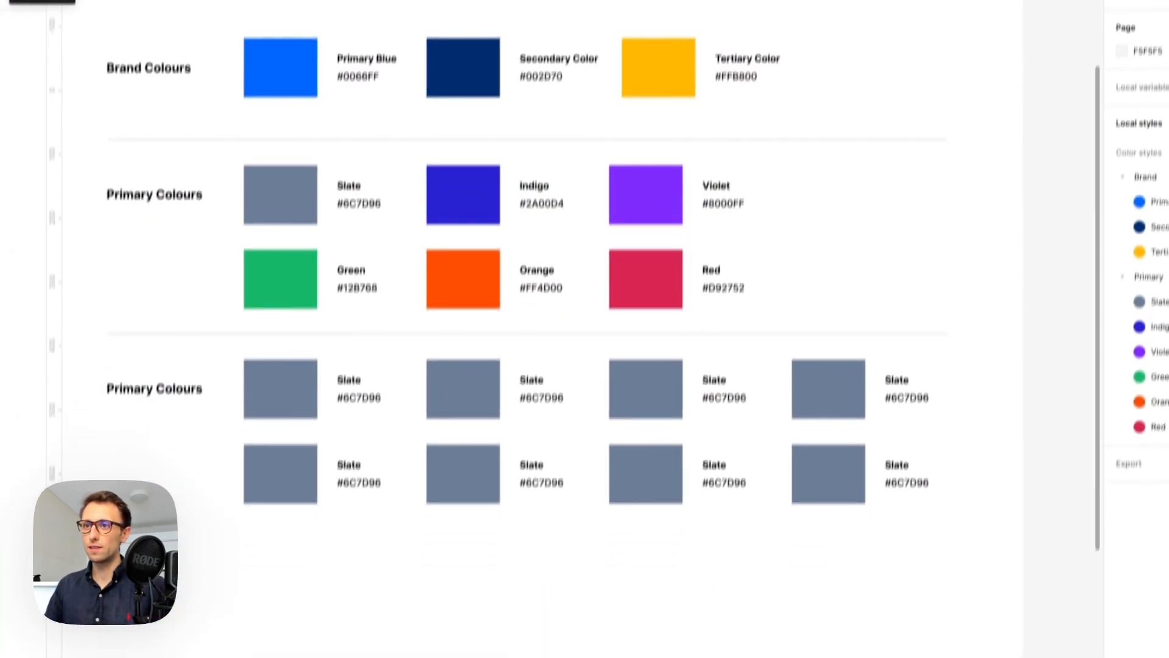
click(303, 362)
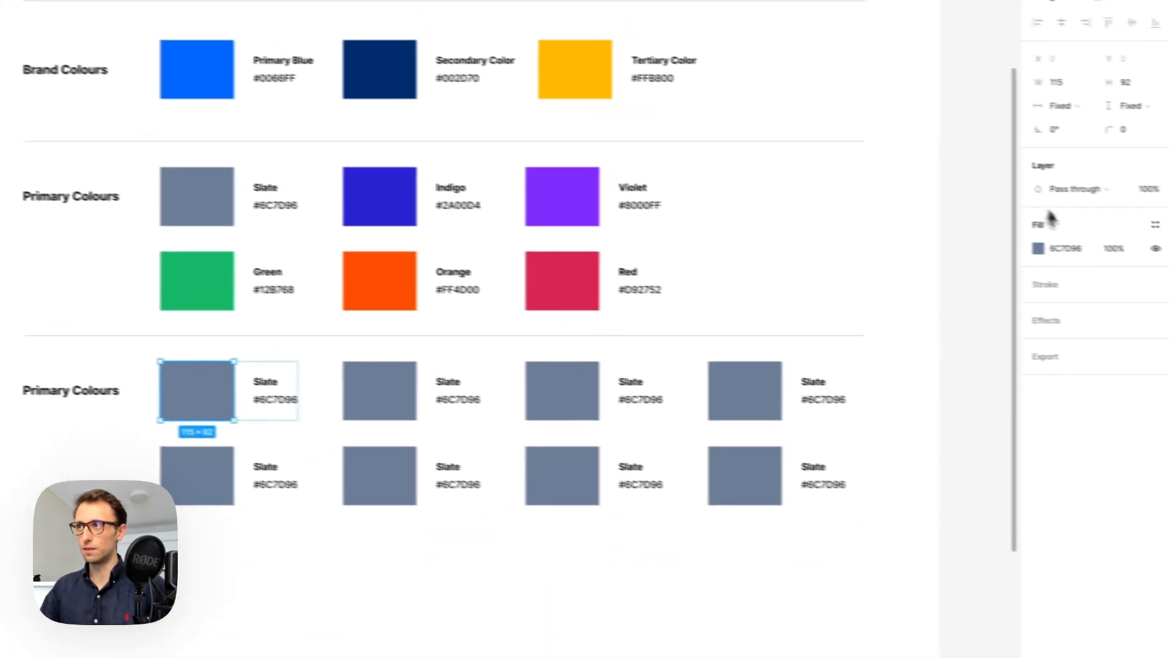
click(1039, 241)
key(cmd+c)
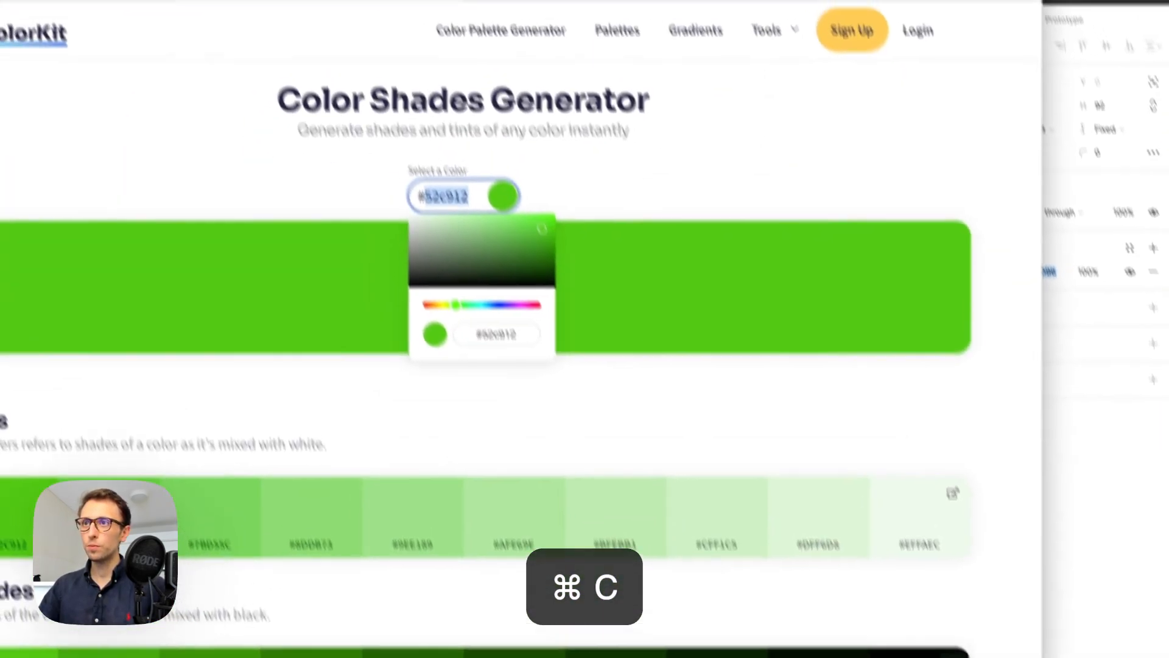
- Return to ColorKit in Safari, enter 6C7D96 as the base colour and look through the generated tints and shades
drag(838, 1, 847, 53)
key(cmd+v)
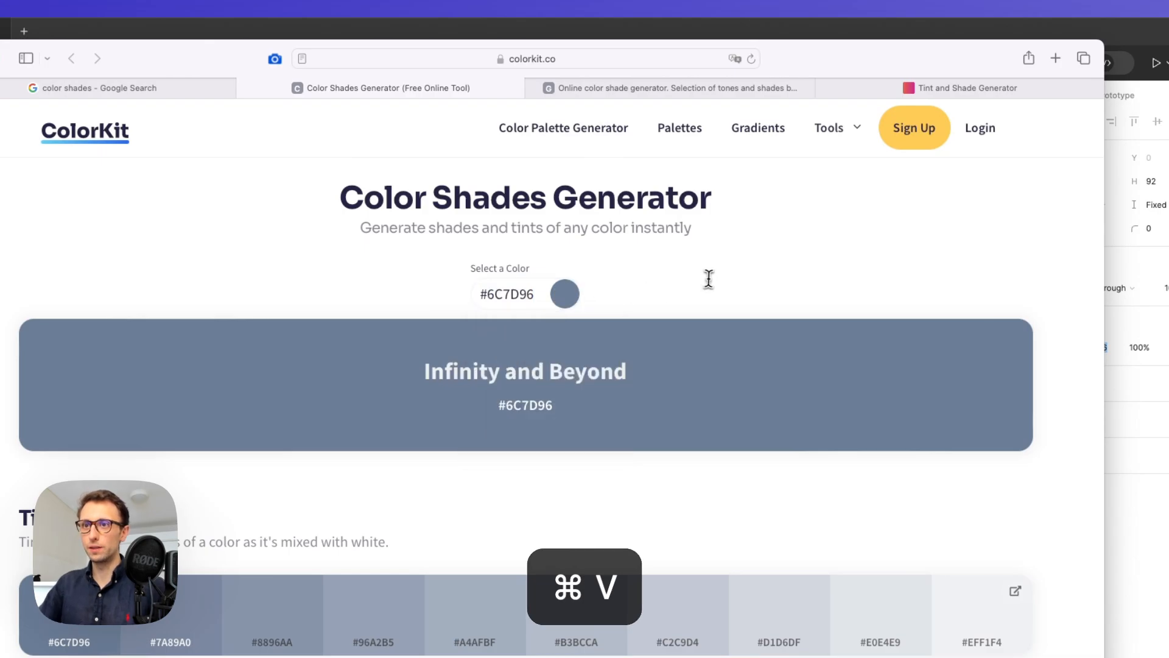
scroll(707, 279, down, 5)
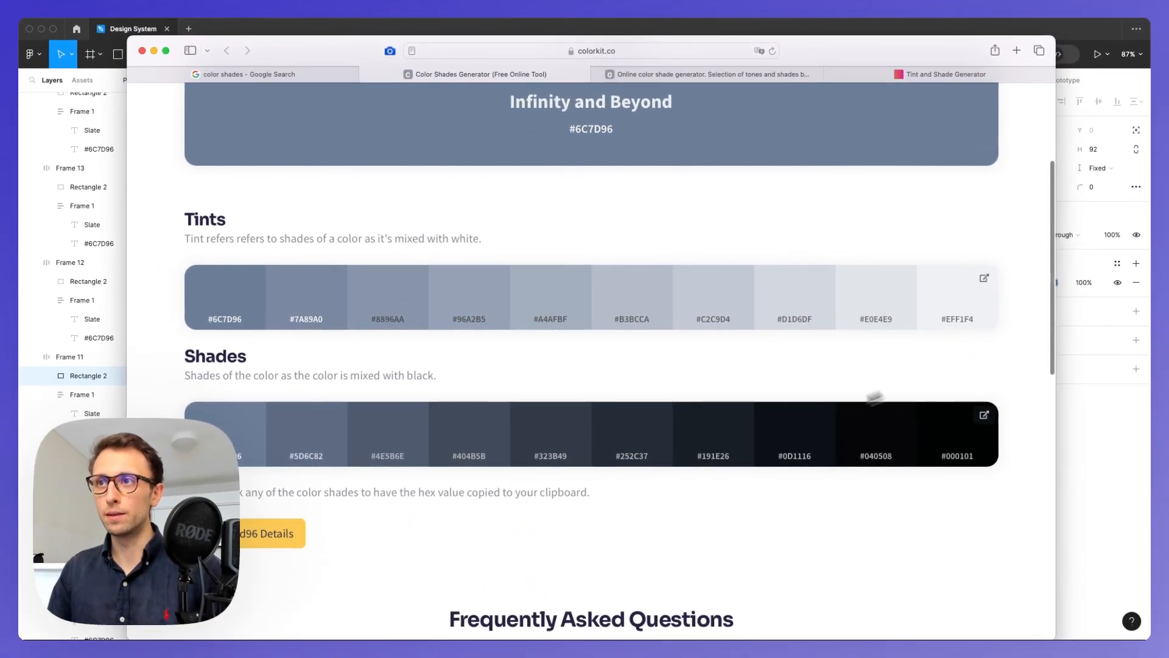
scroll(536, 440, down, 5)
scroll(410, 421, up, 5)
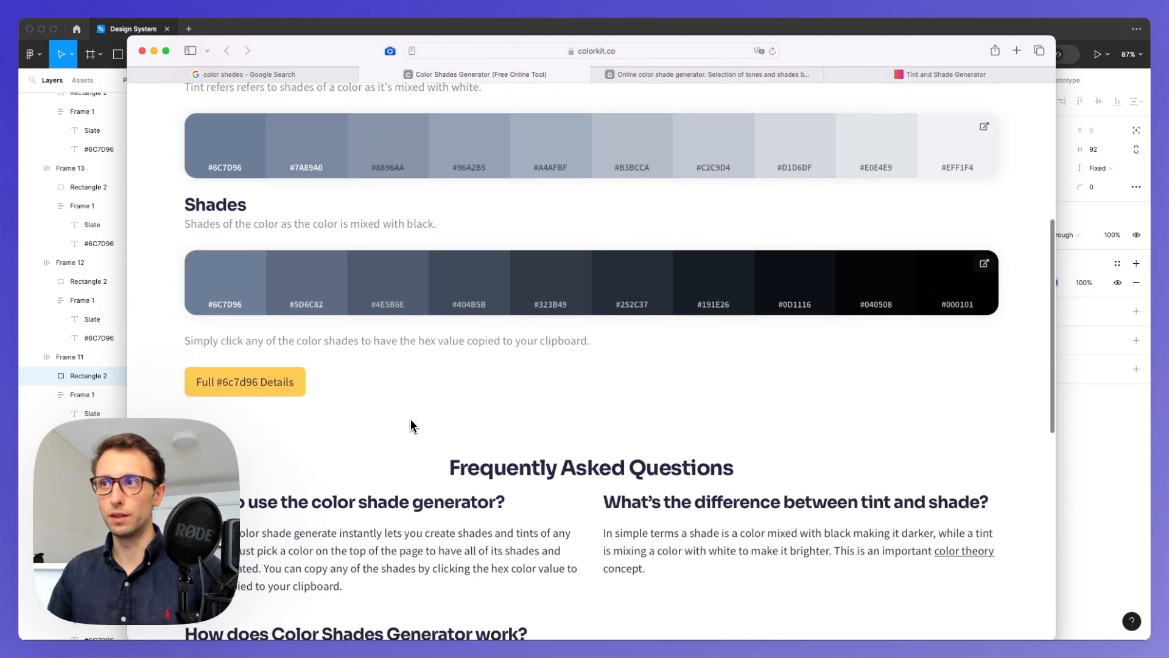
- Generate colour variations on Gradients.app with 8 color shades and 6C7D96 as the base colour, and review the tints
click(646, 75)
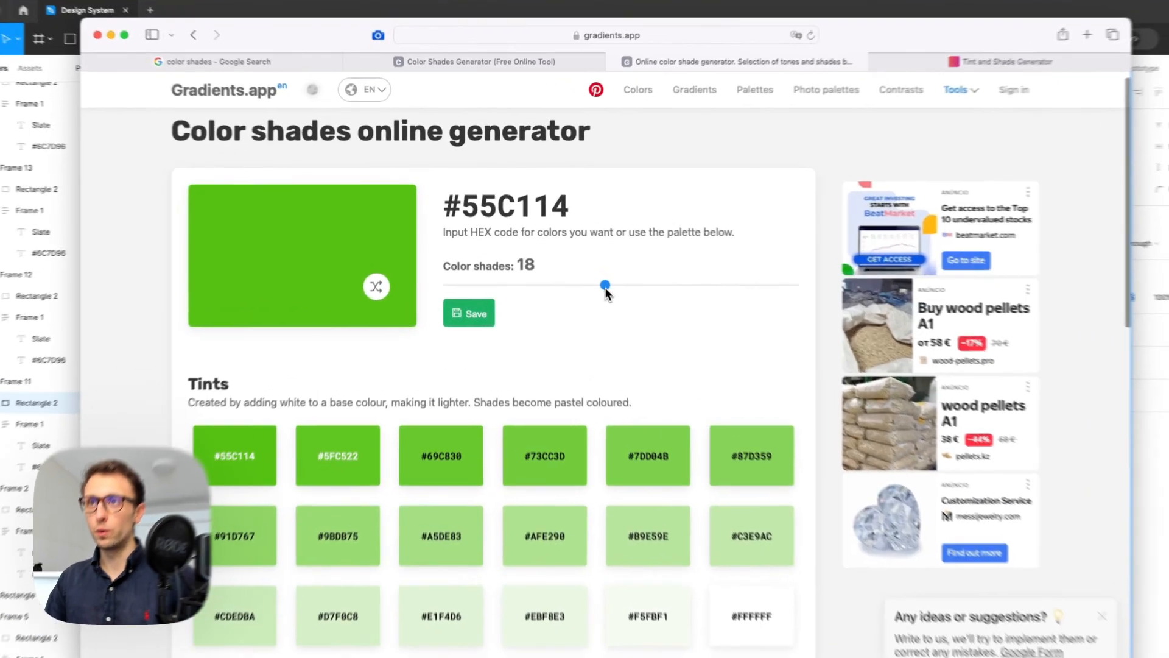
drag(594, 290, 492, 311)
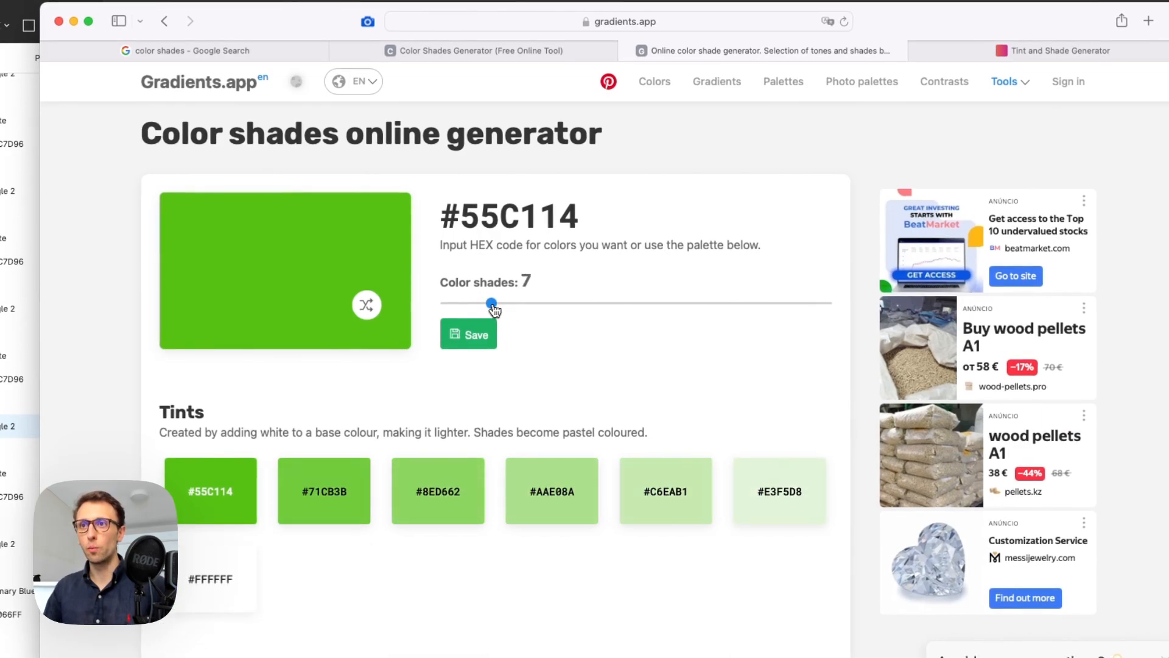
scroll(504, 304, up, 1)
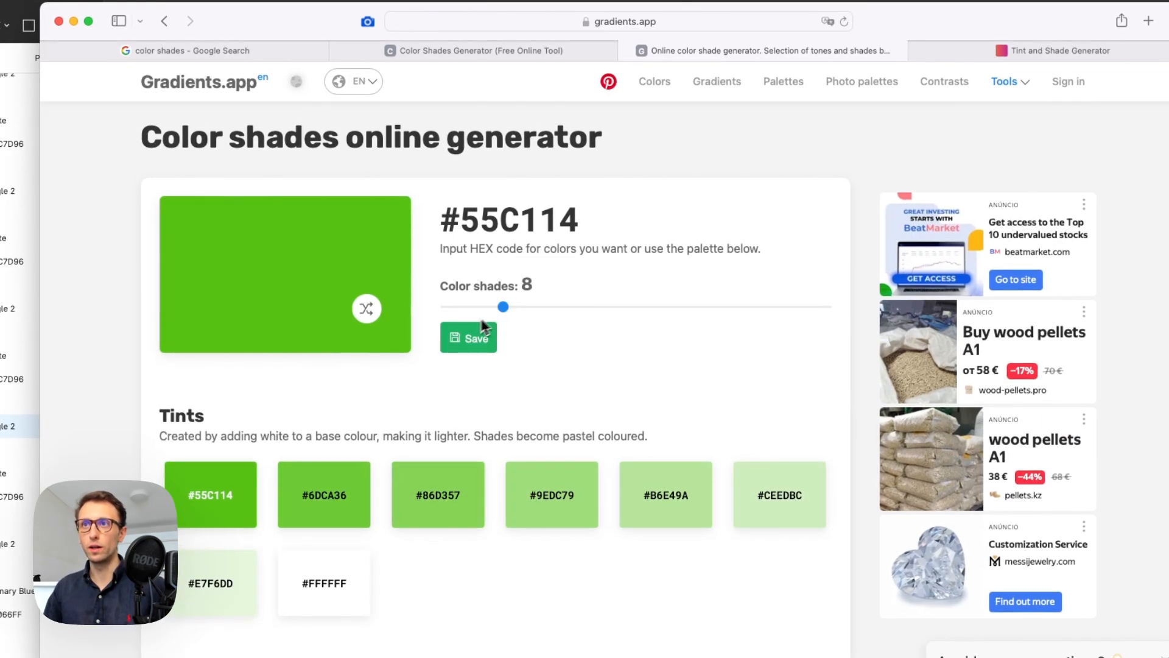
key(super+v)
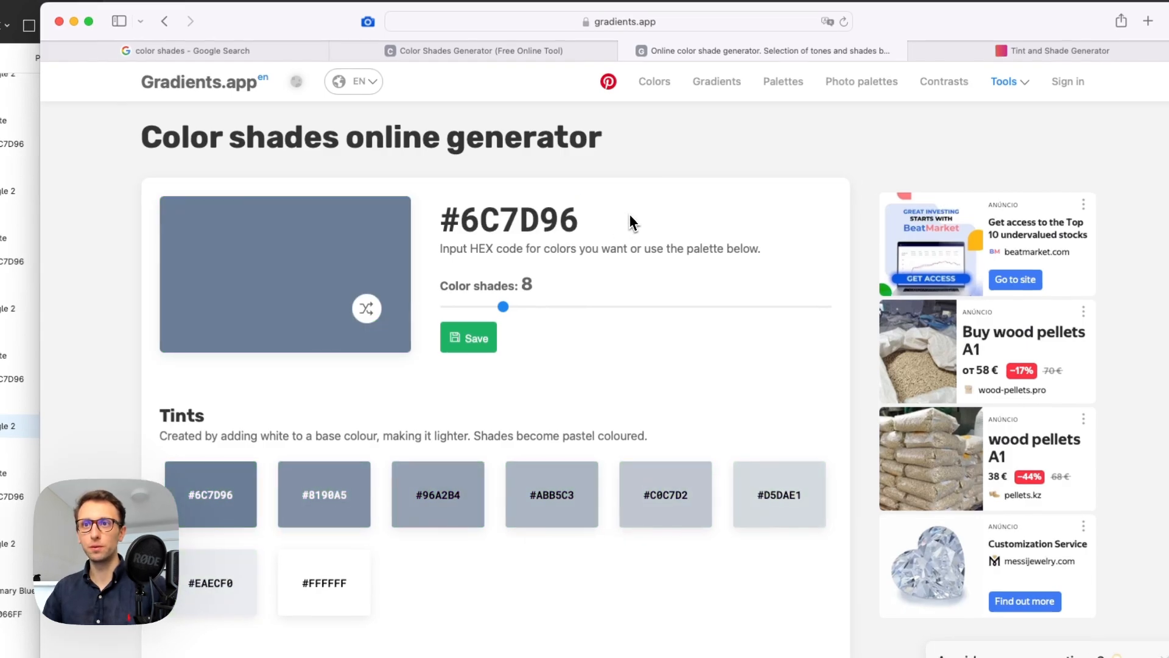
scroll(630, 219, down, 1)
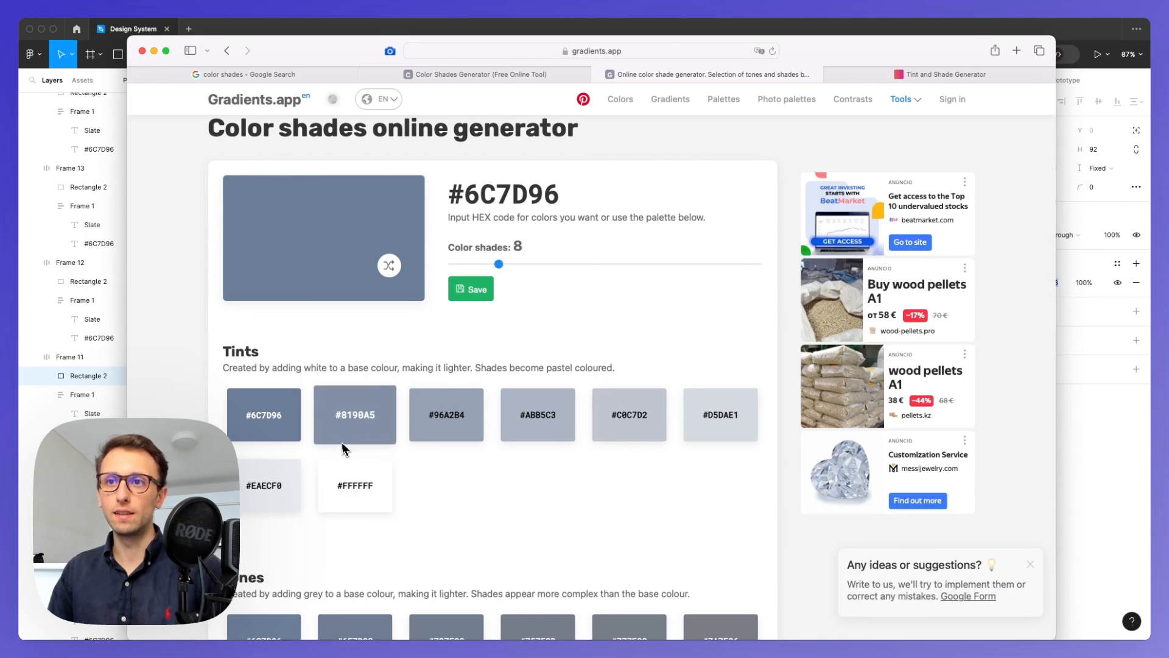
scroll(402, 451, down, 2)
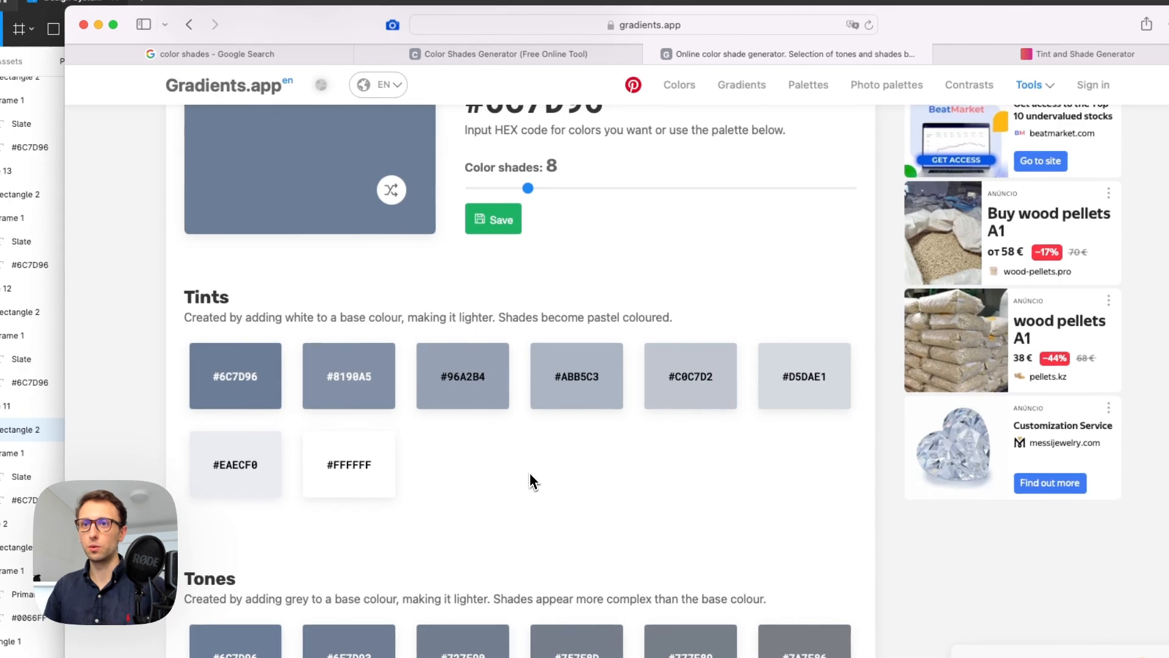
scroll(487, 421, up, 1)
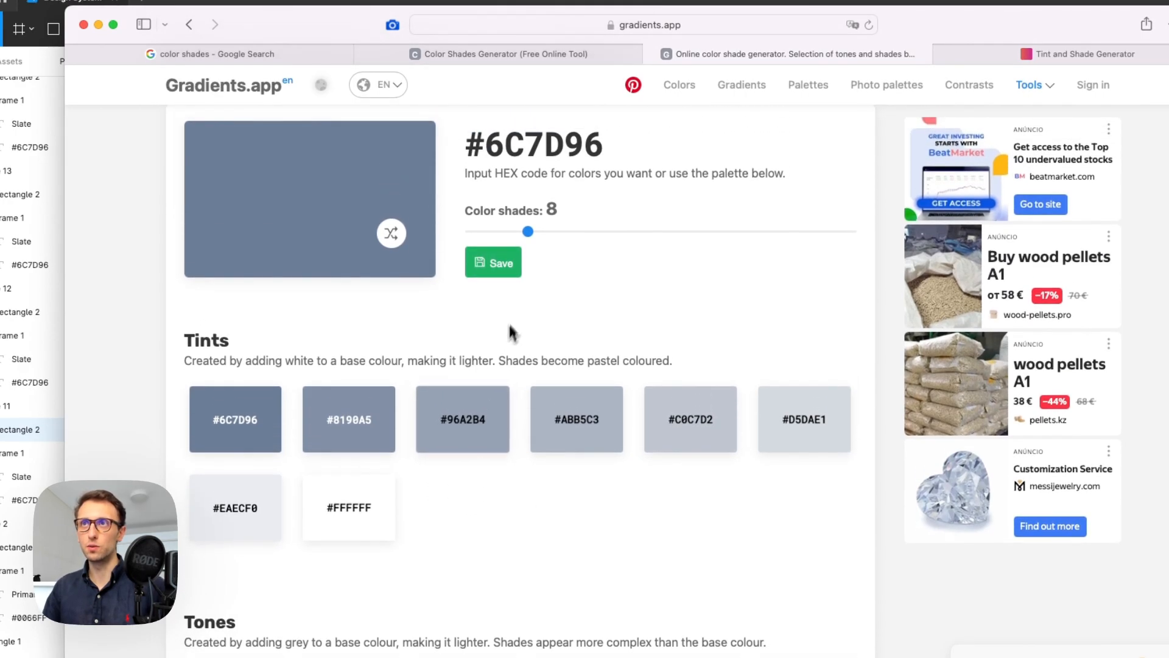
- Compare ColorKit and the Tint and Shade Generator with Gradients.app, returning to the Gradients.app results
click(521, 56)
scroll(739, 240, up, 5)
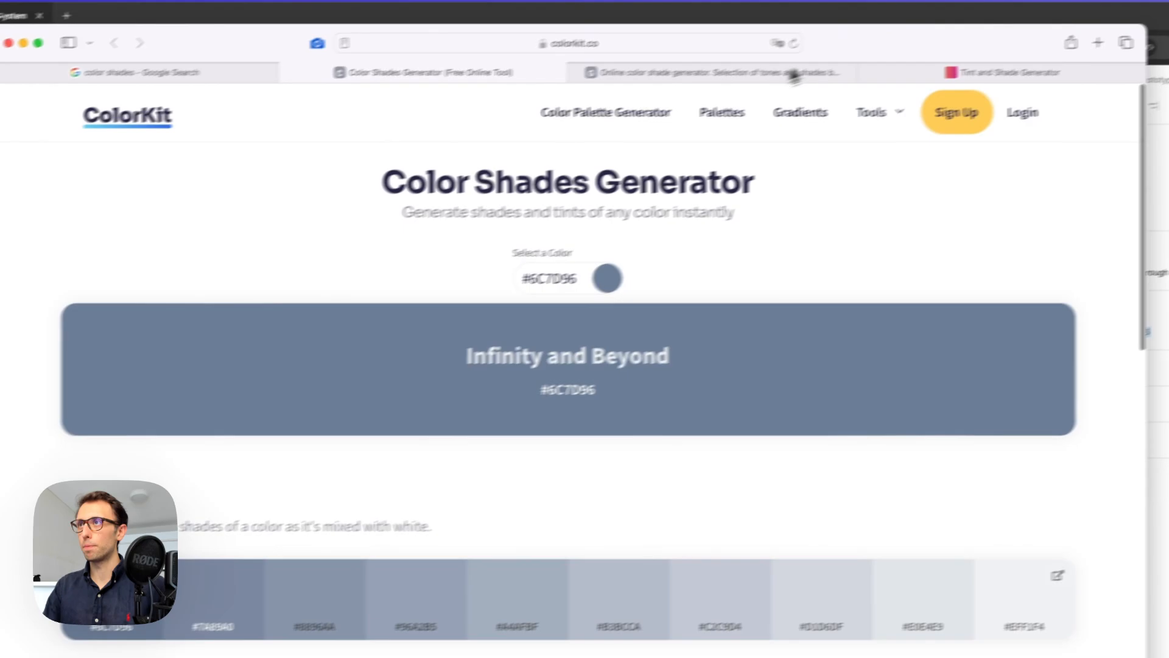
click(1084, 54)
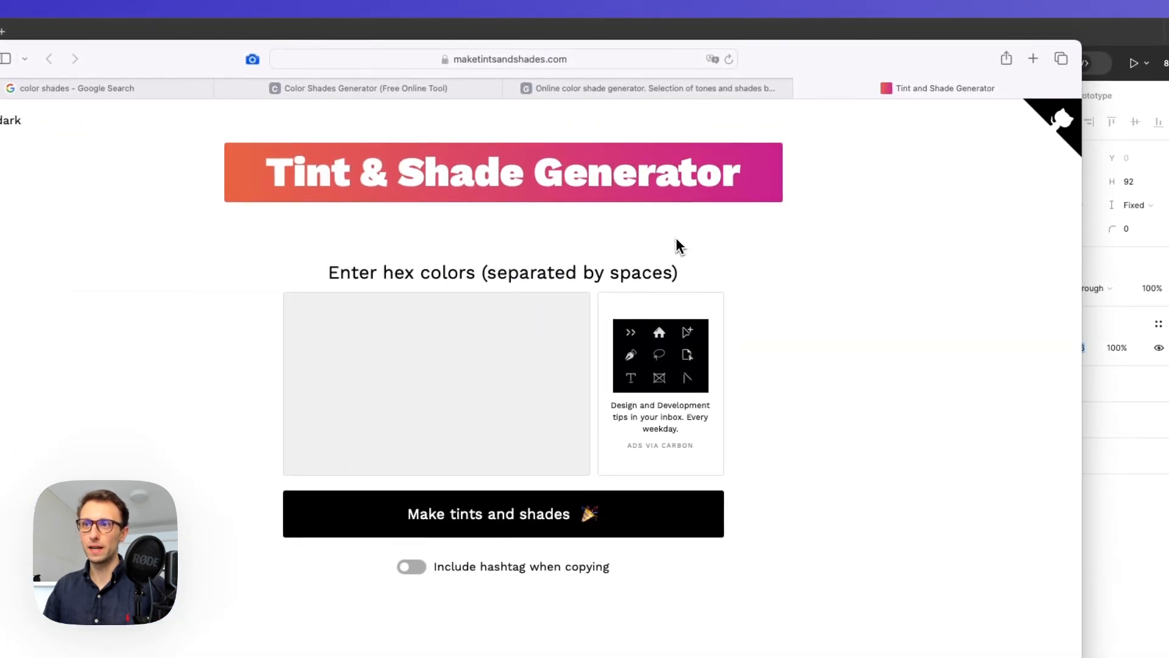
click(617, 91)
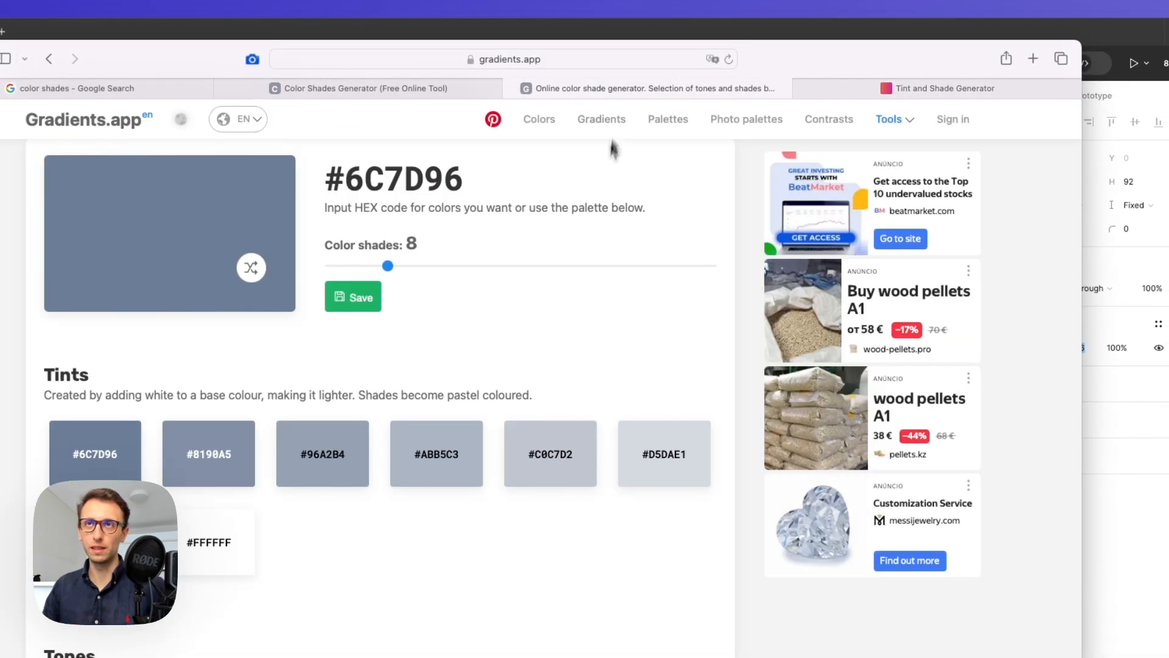
scroll(563, 241, up, 1)
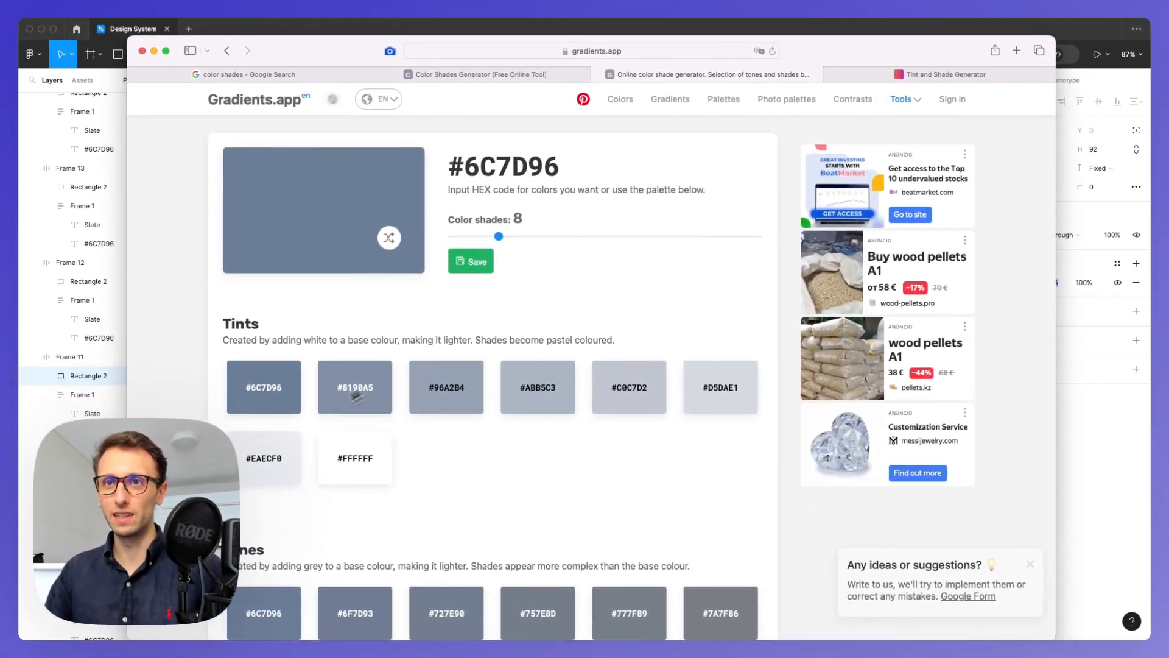
- Capture a screenshot of the eight Tints swatches and place it in Figma directly below the lower swatch section
key(super+shift+4)
drag(218, 353, 770, 502)
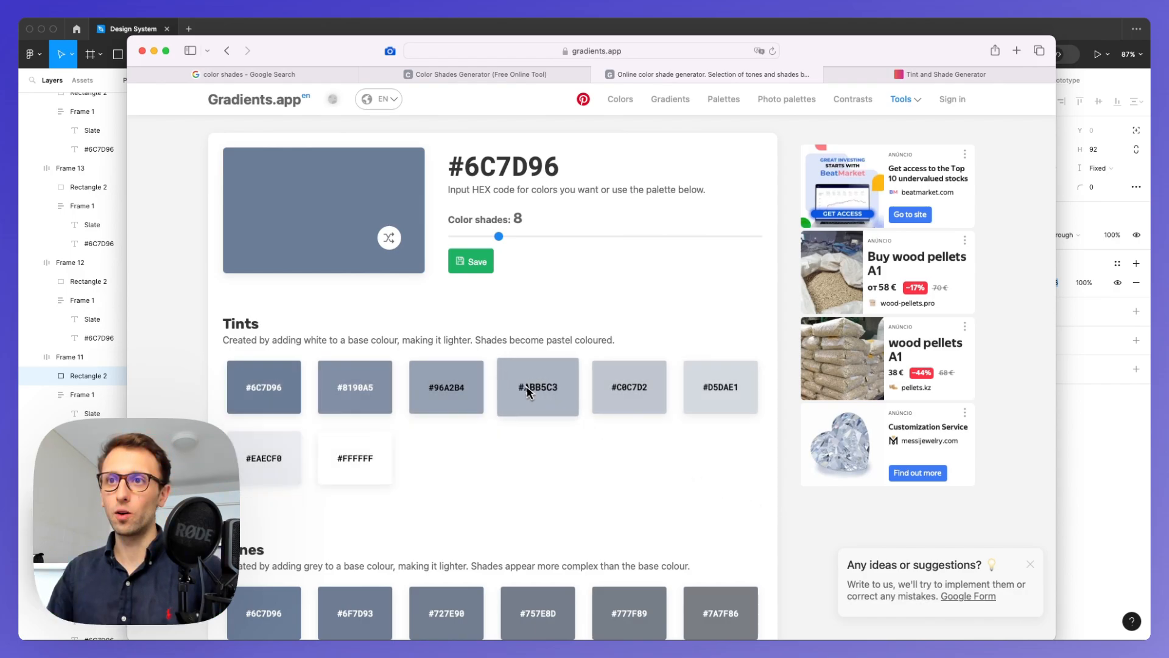
drag(829, 51, 844, 646)
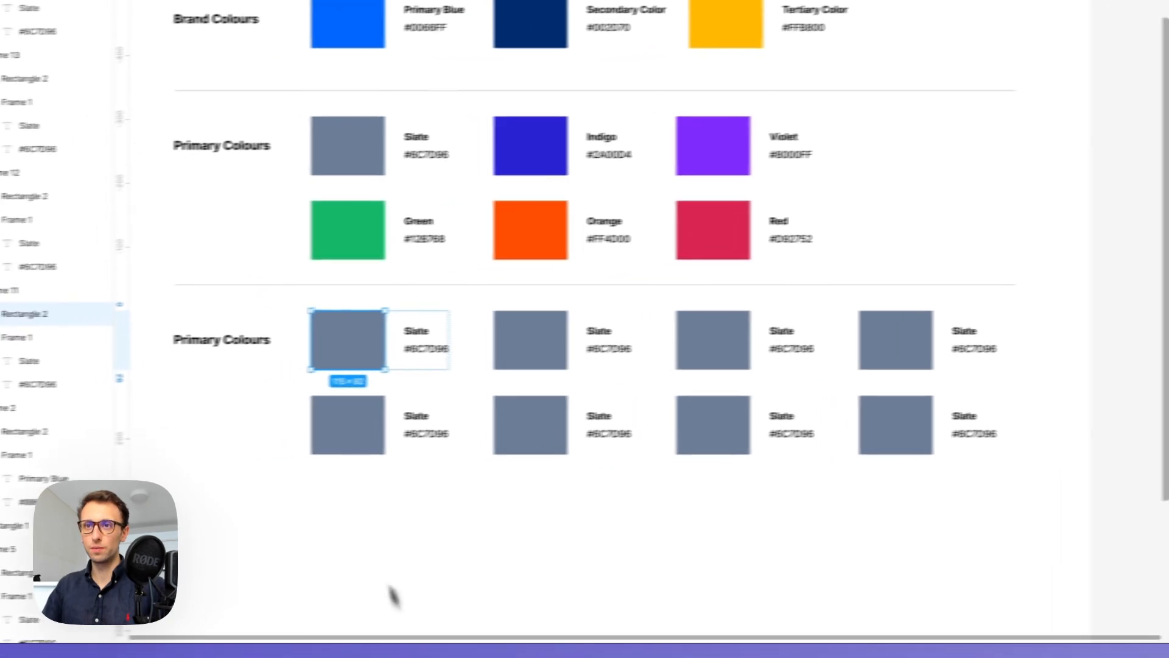
drag(122, 511, 635, 527)
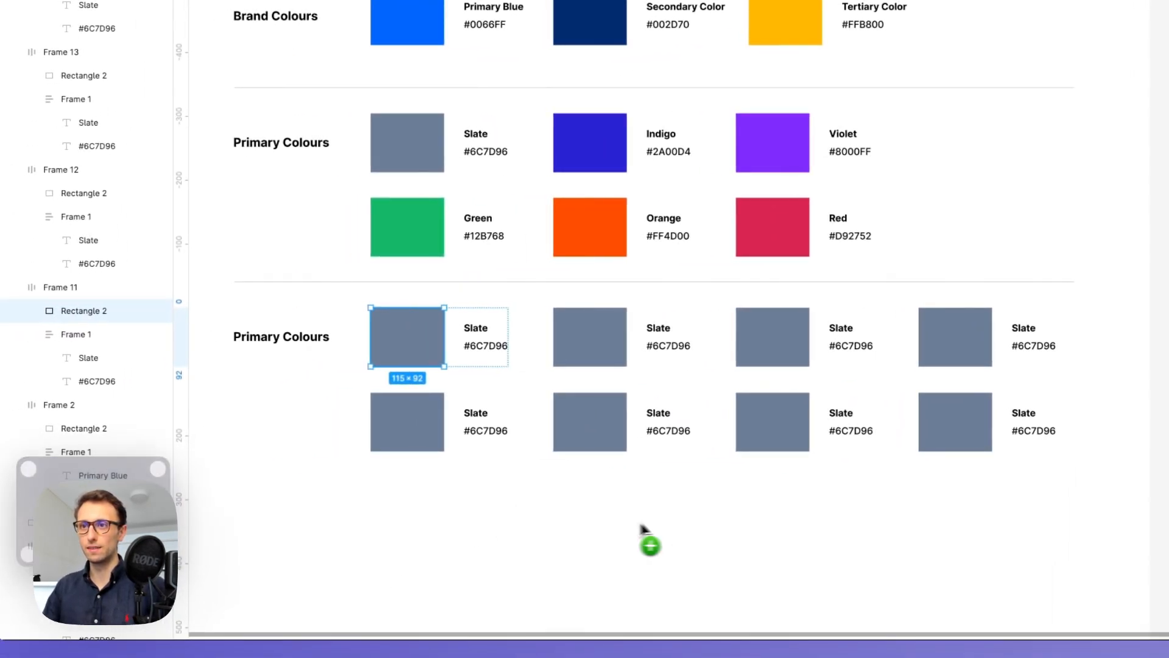
scroll(642, 521, down, 1)
scroll(627, 488, down, 2)
mouse_move(597, 444)
mouse_down()
mouse_move(603, 459)
mouse_move(592, 460)
mouse_up()
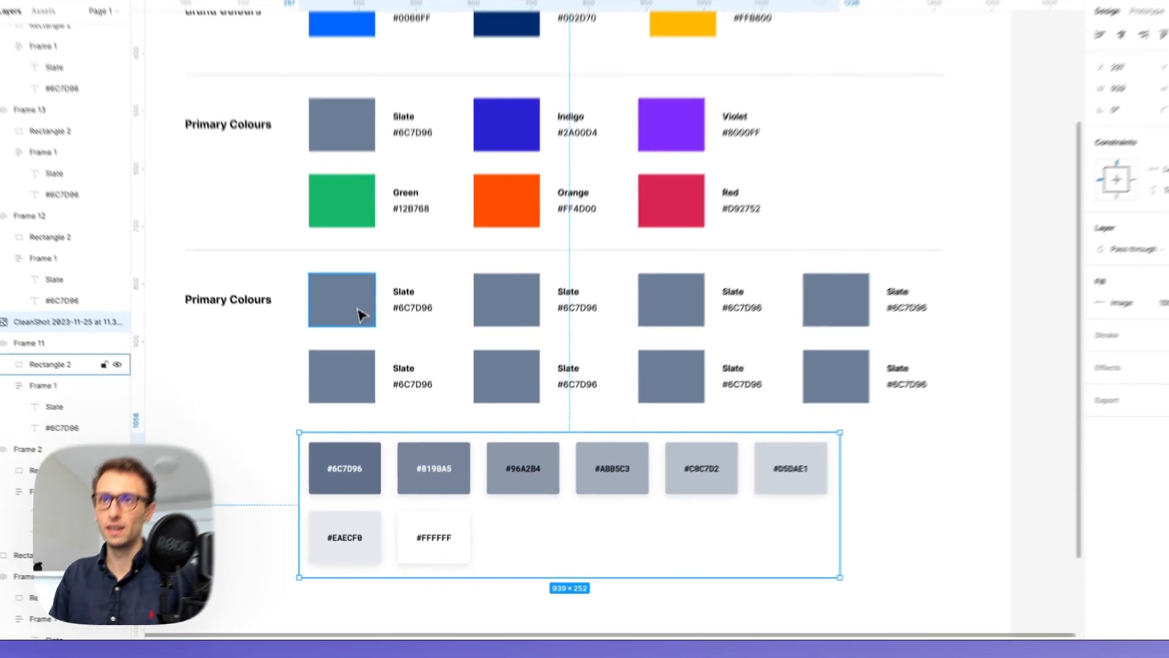
- Check the first two lower swatches in Figma, then return to Gradients.app and examine the eight Shades swatches
click(364, 352)
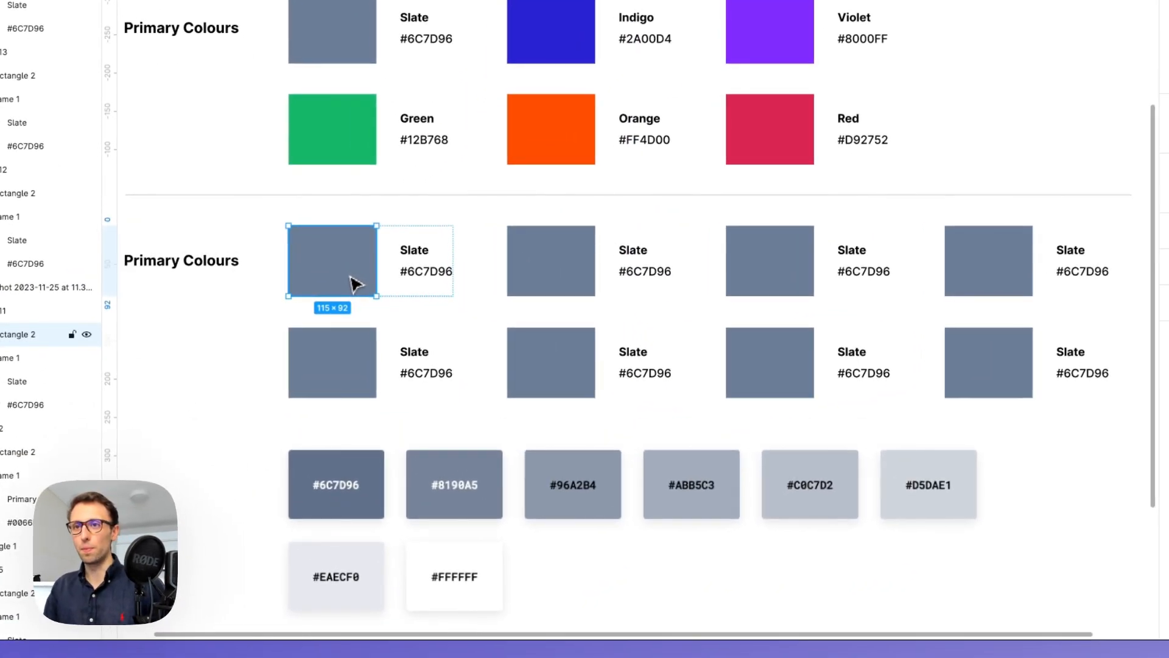
click(569, 264)
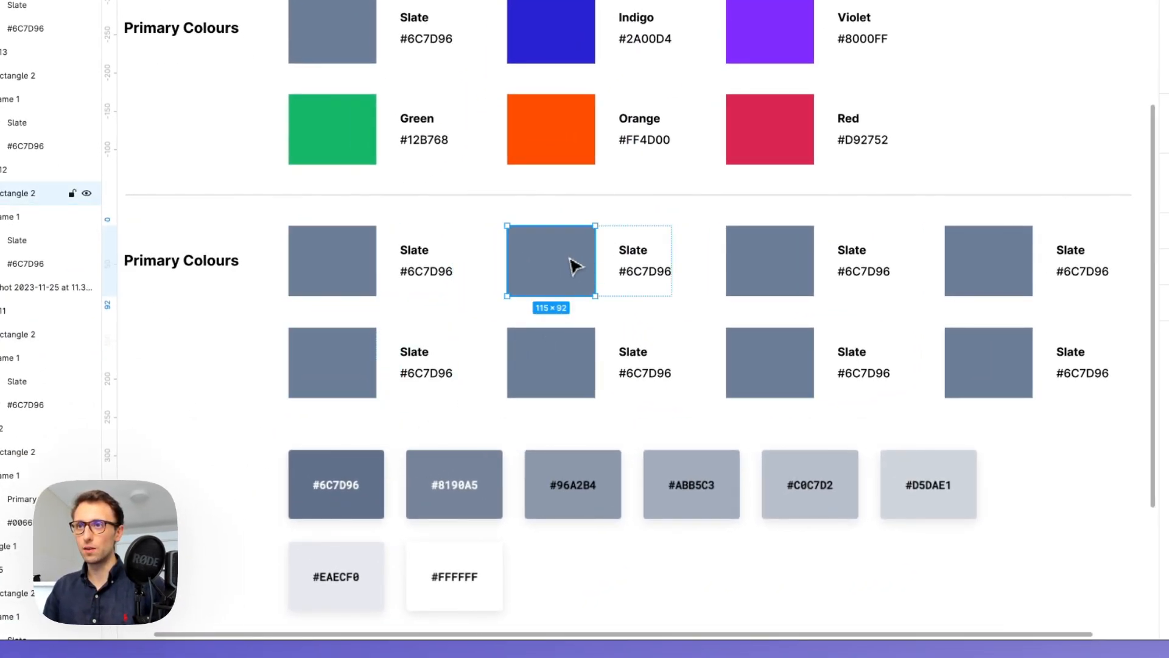
scroll(569, 264, down, 2)
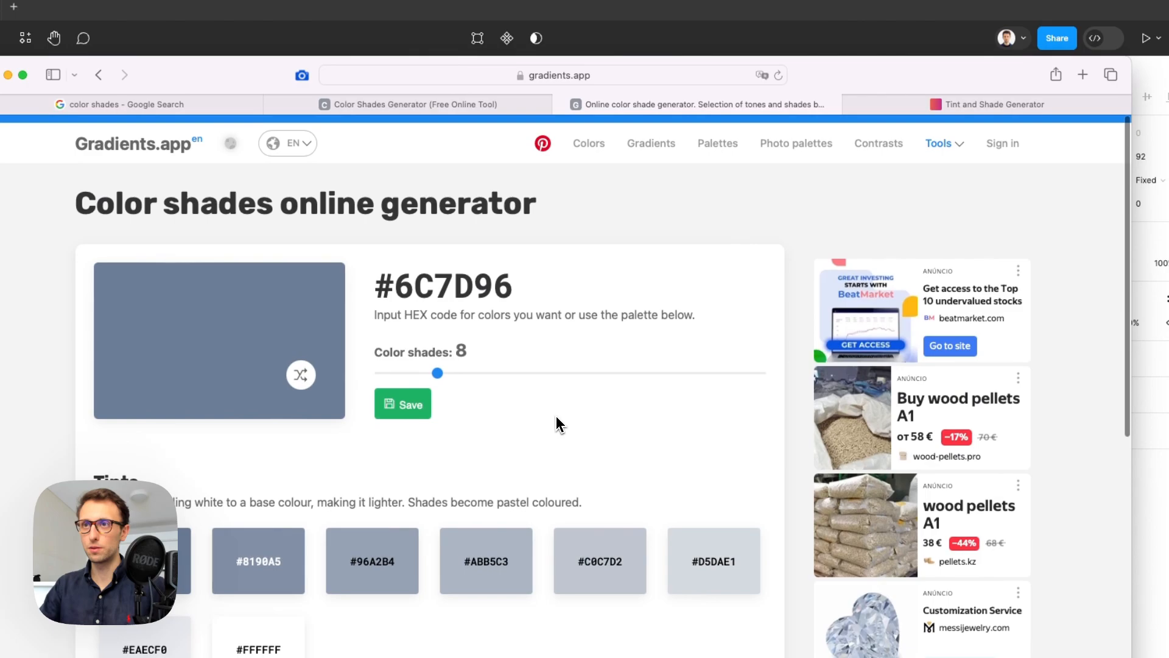
scroll(558, 416, down, 10)
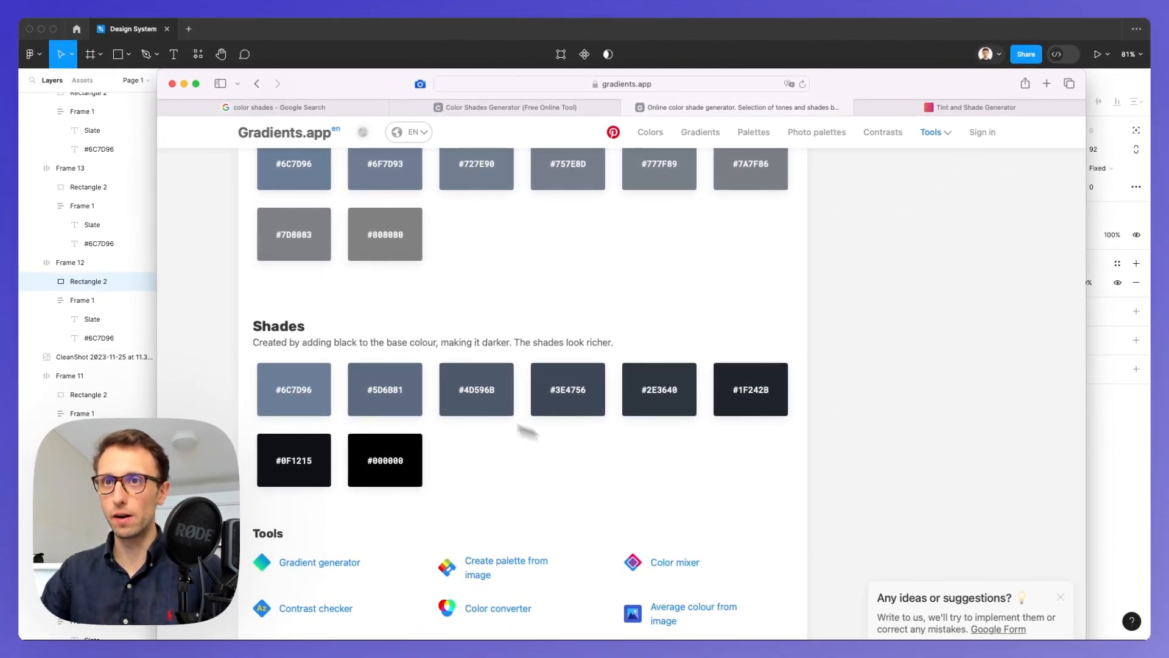
drag(250, 358, 722, 498)
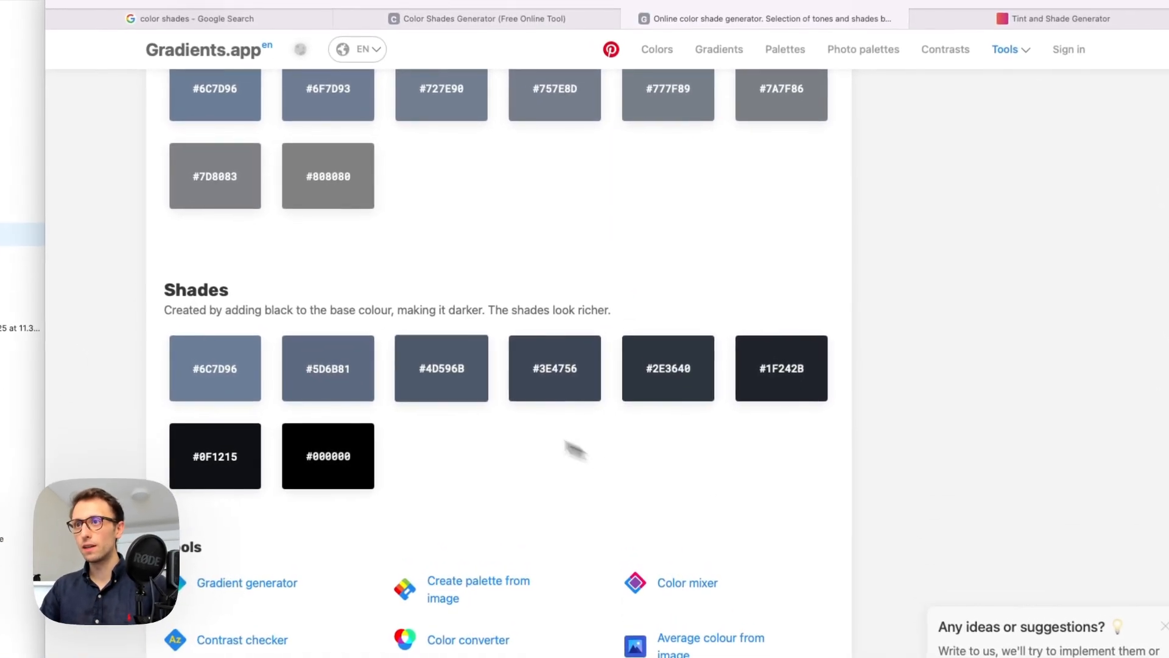
- Set the number of color shades to 4 for the 6C7D96 base colour on Gradients.app
scroll(574, 451, up, 10)
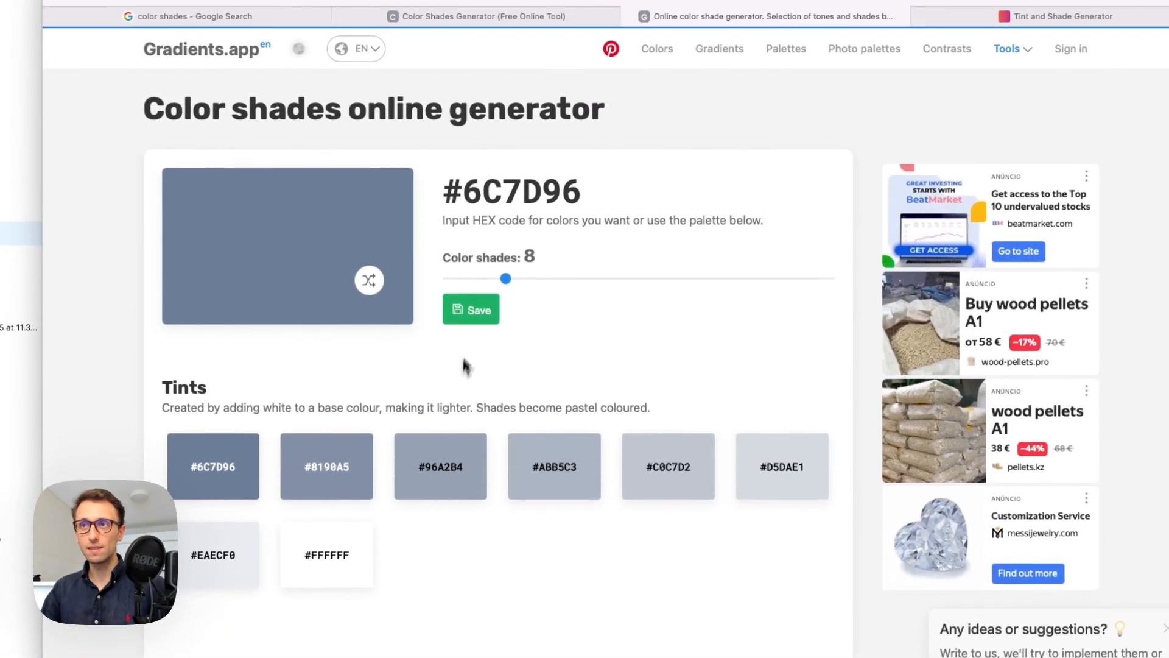
drag(509, 278, 463, 285)
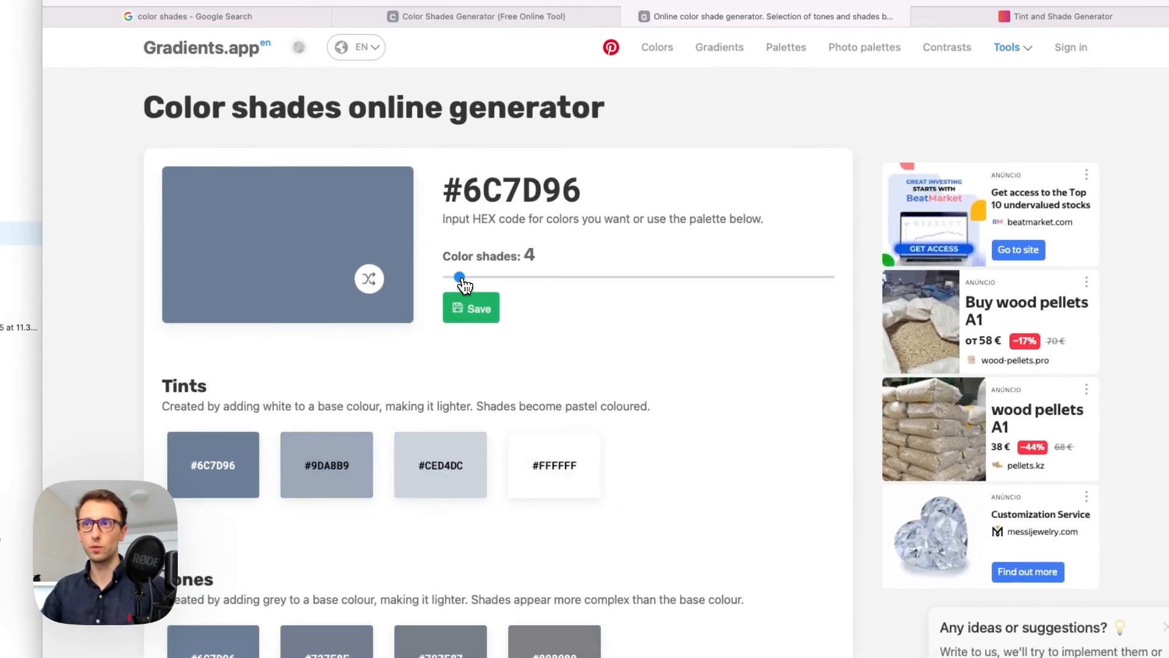
scroll(469, 287, down, 5)
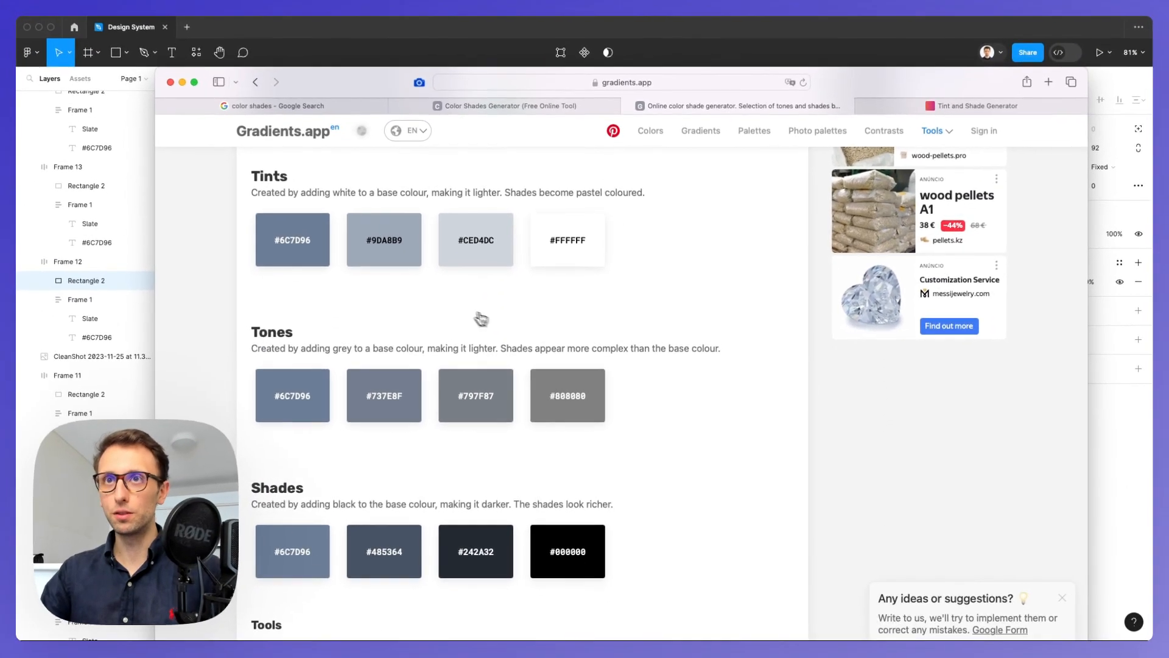
- Capture a screenshot of the four Tints swatches on Gradients.app
key(super+shift+4)
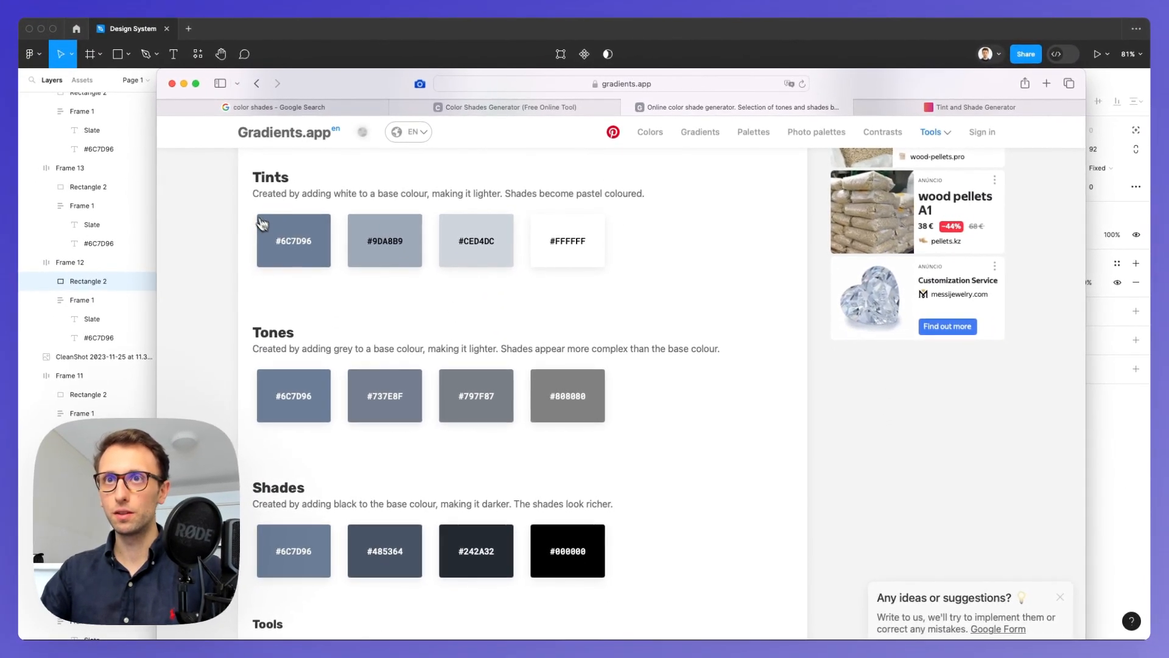
drag(156, 137, 544, 228)
drag(624, 293, 622, 291)
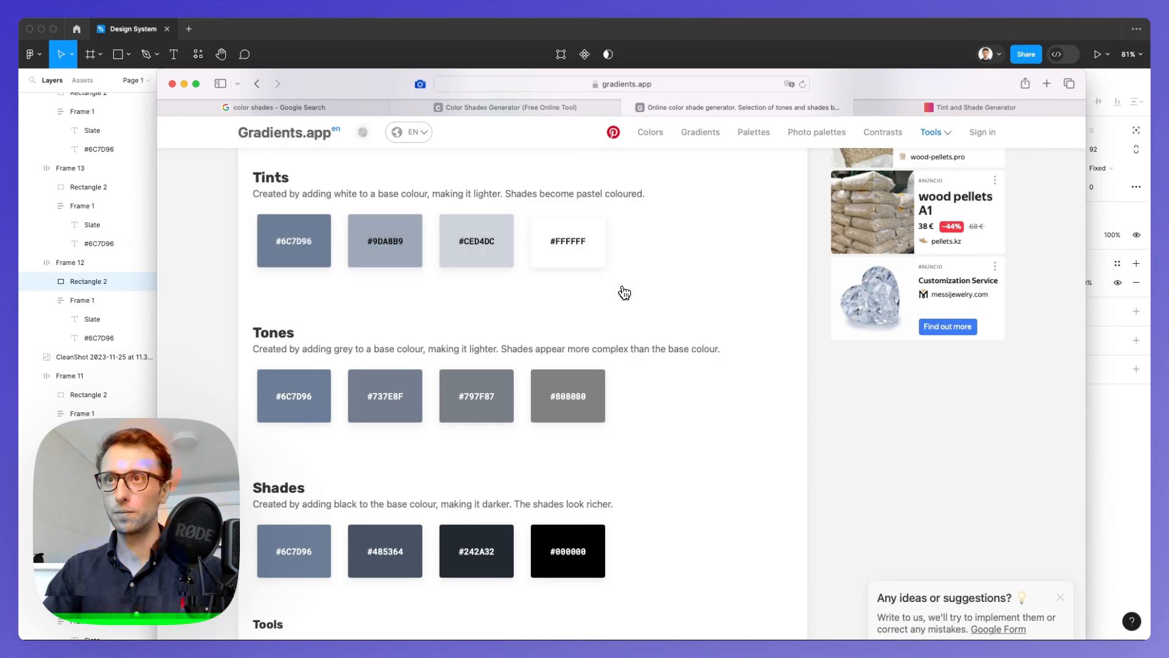
scroll(615, 295, down, 4)
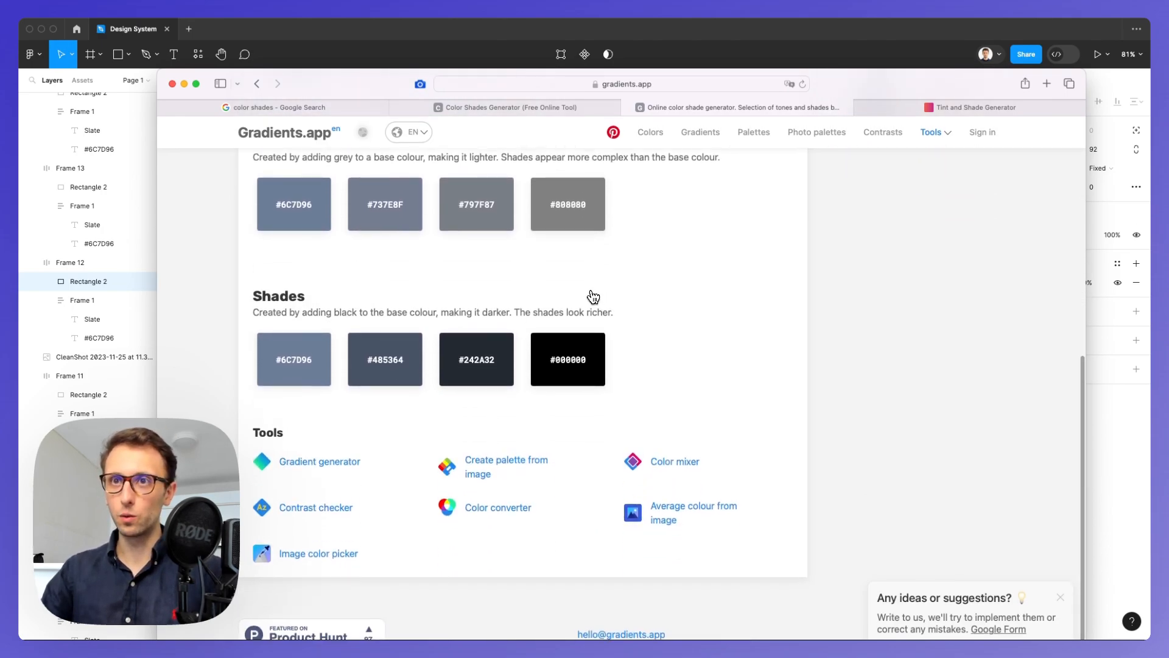
- Capture a screenshot of the four Shades swatches on Gradients.app and delete the eight-swatch Tints image from the Figma page
drag(254, 329, 626, 414)
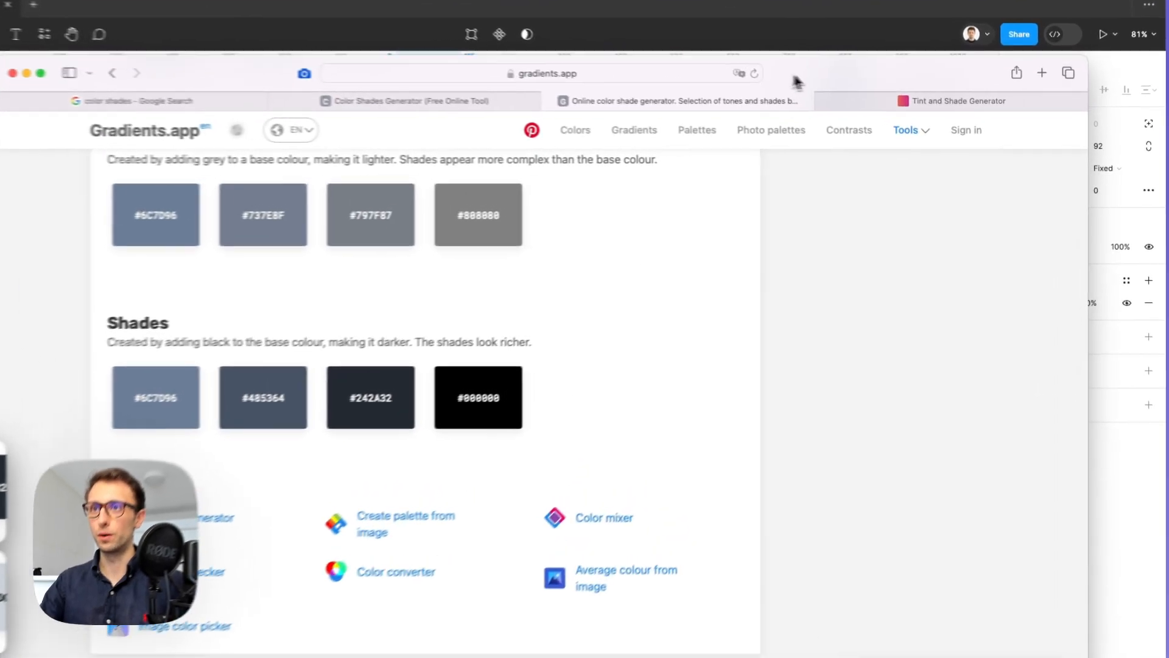
click(846, 53)
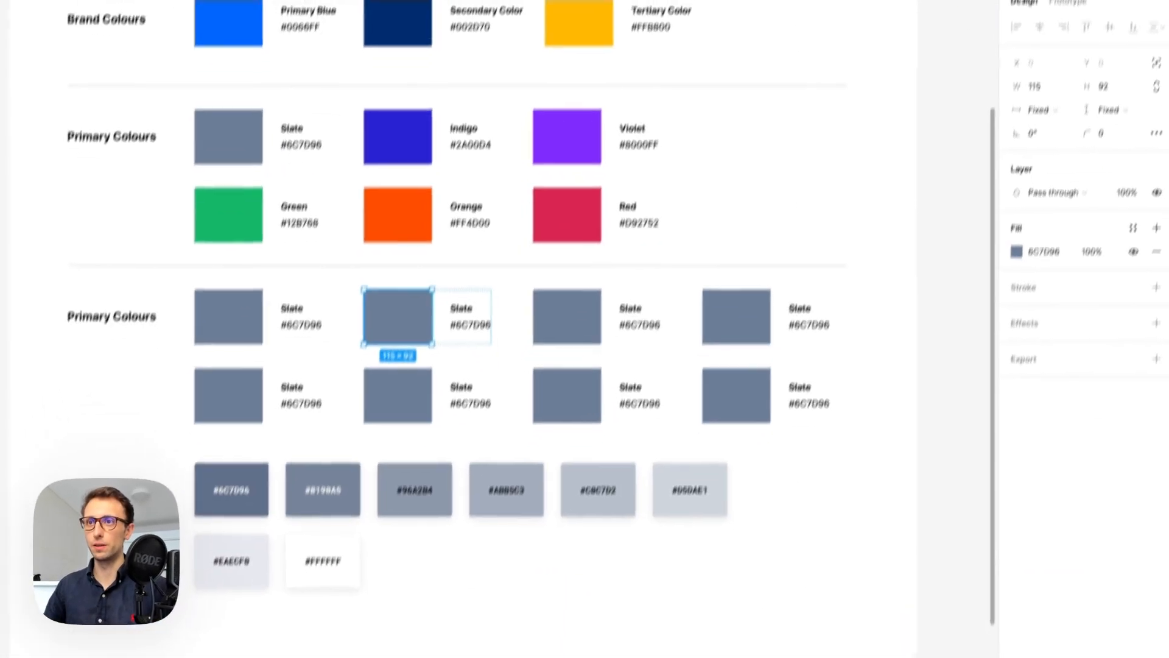
scroll(604, 502, down, 3)
click(487, 232)
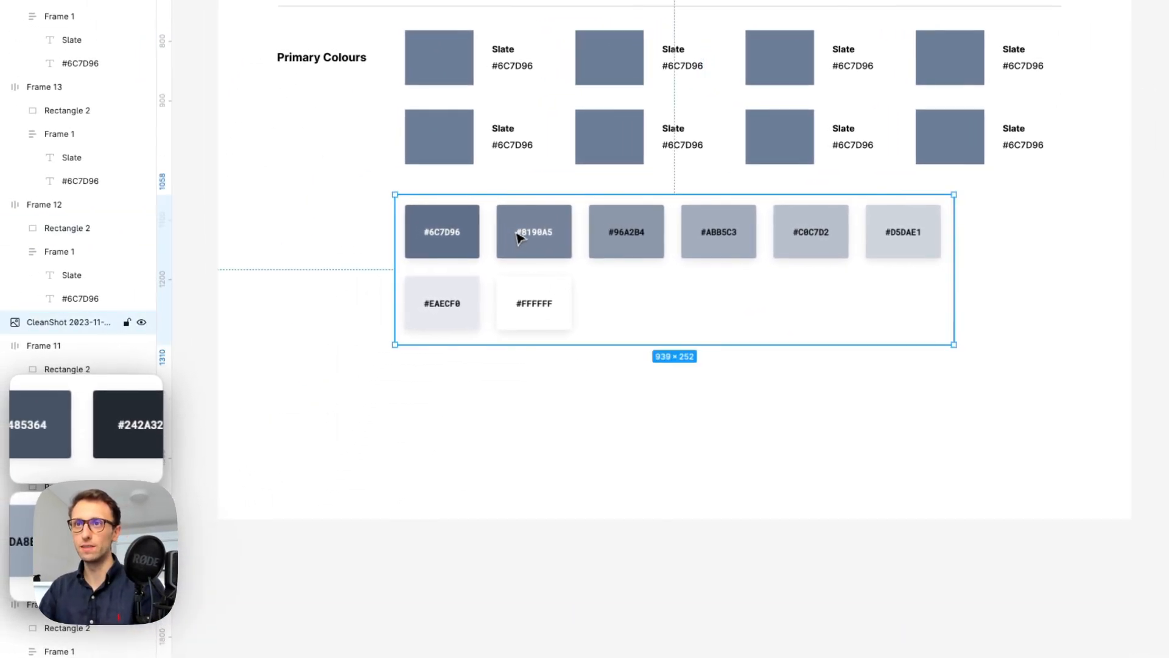
key(BackSpace)
- Place the Shades and Tints screenshots in Figma, stacked beneath the lower swatch section with the Shades image above the Tints image
drag(67, 424, 597, 253)
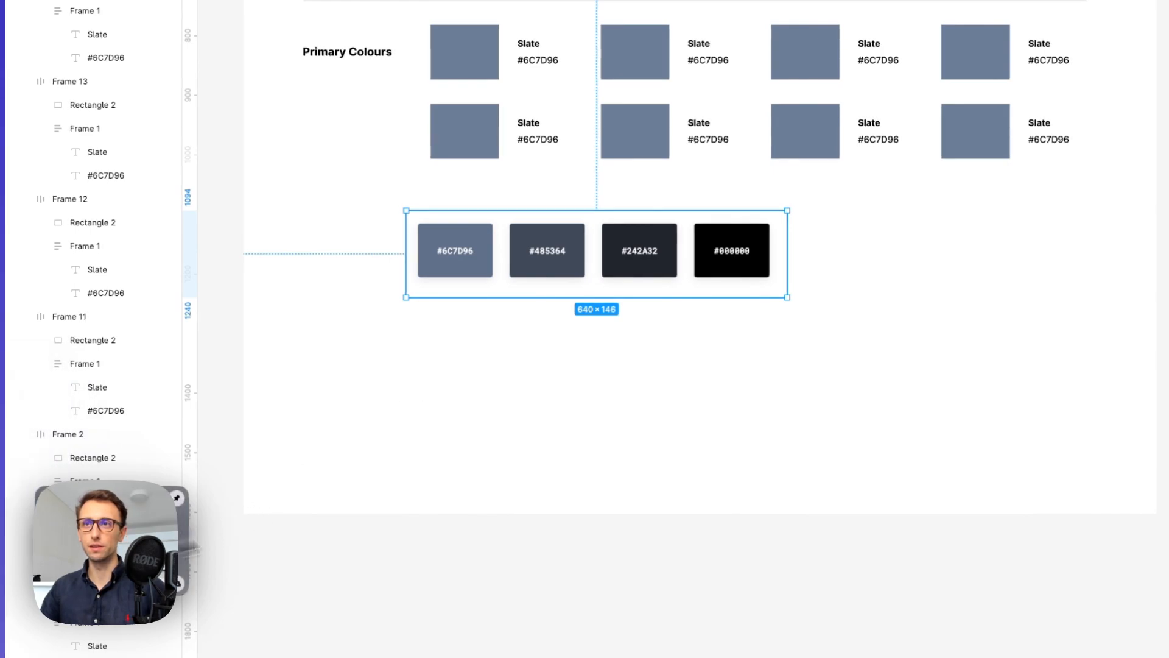
drag(153, 518, 680, 379)
drag(755, 354, 698, 362)
drag(569, 379, 513, 355)
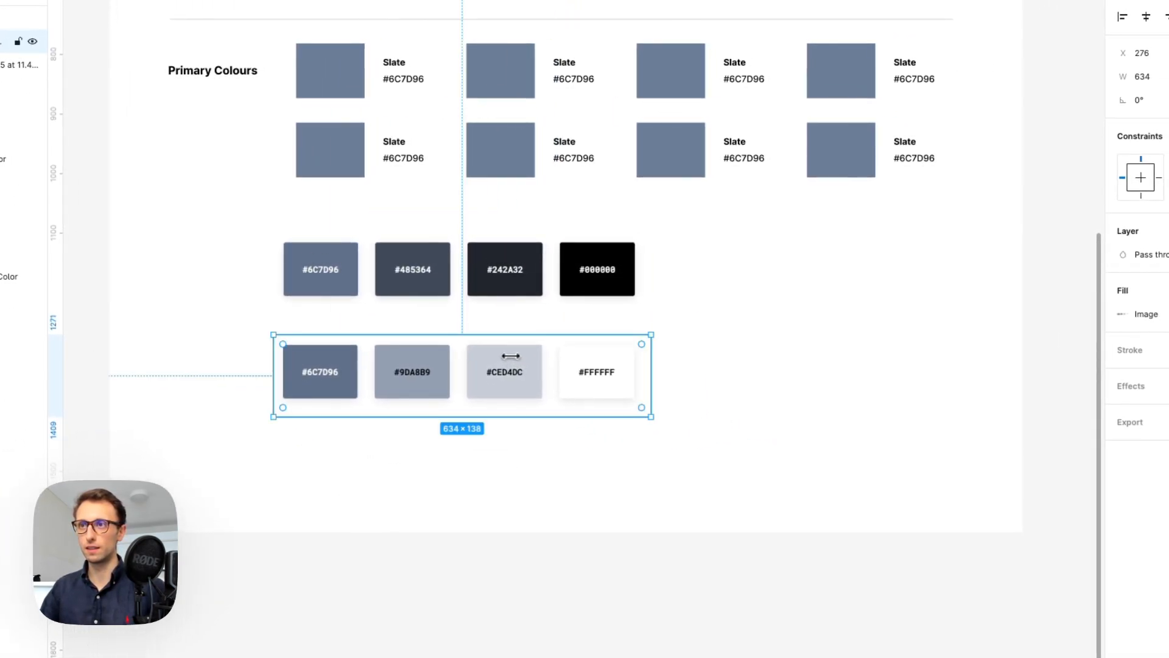
scroll(679, 365, up, 2)
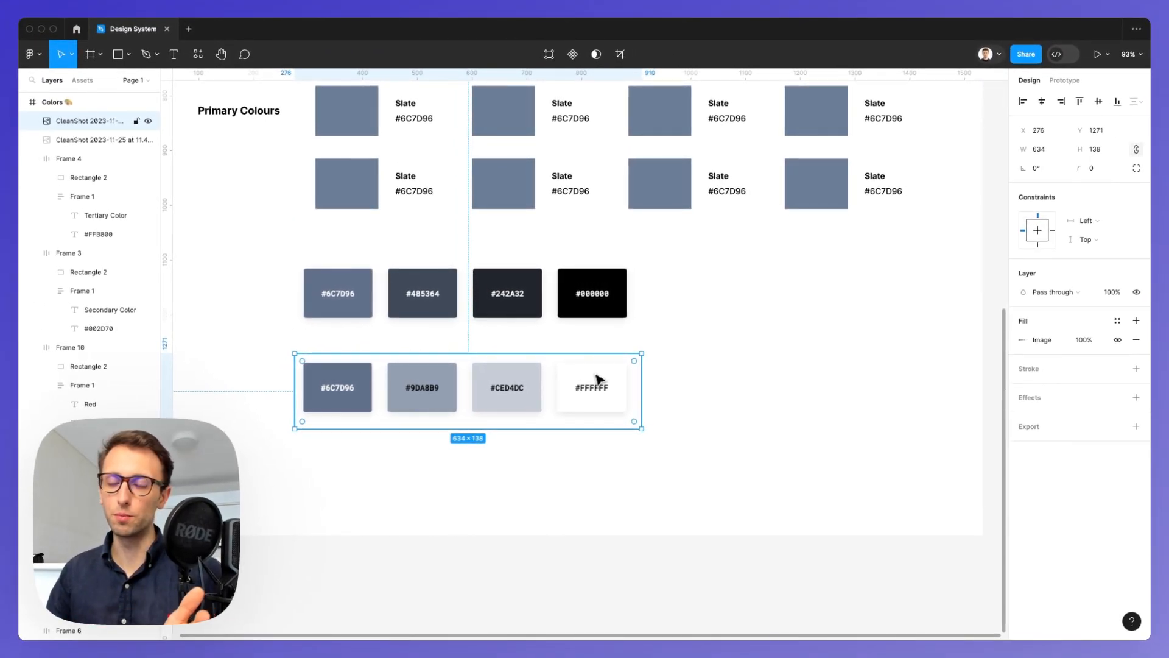
- Fill the first swatch of the lower section with the colour sampled from the #242A32 shade in the reference image
scroll(597, 375, up, 3)
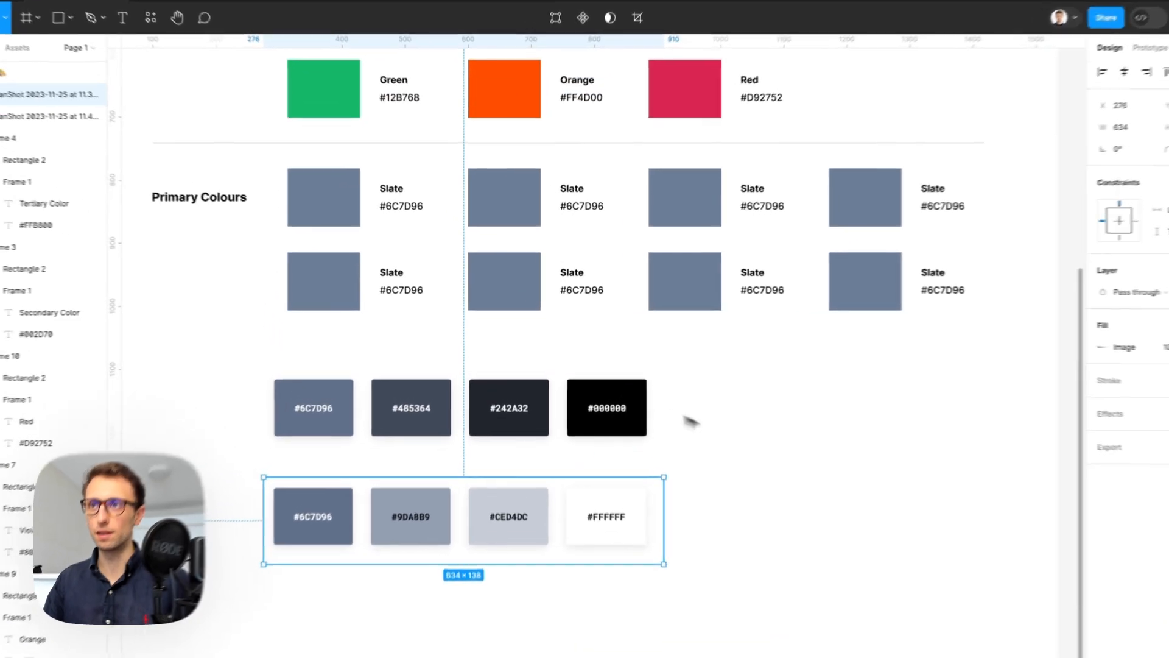
click(697, 416)
click(326, 179)
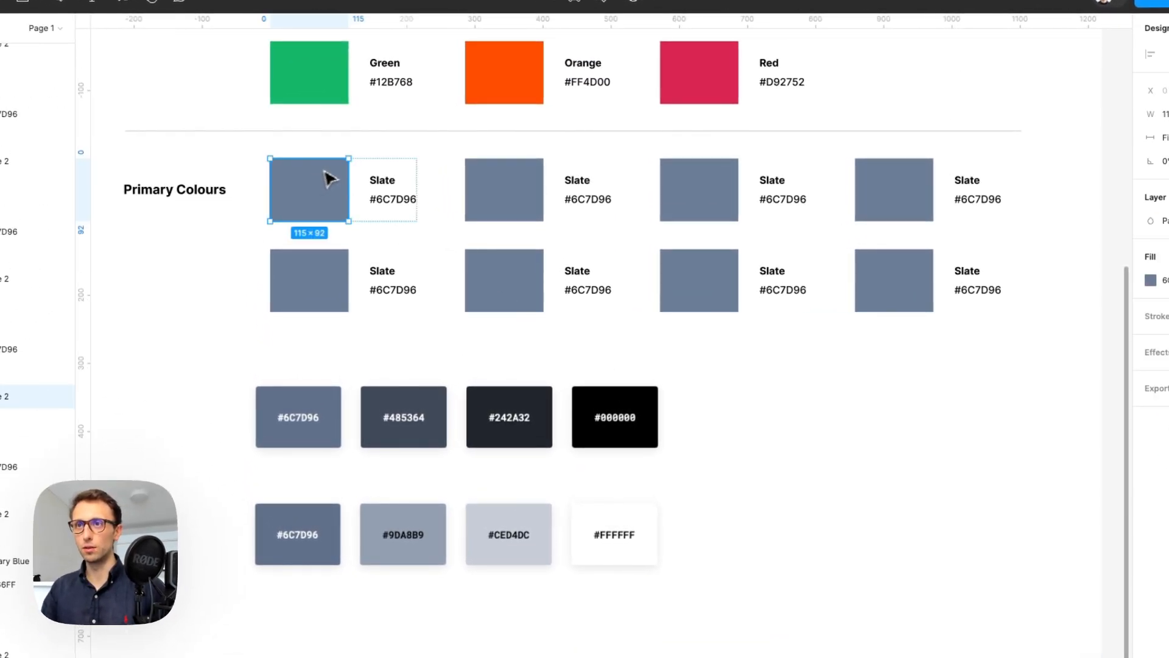
key(ctrl+c)
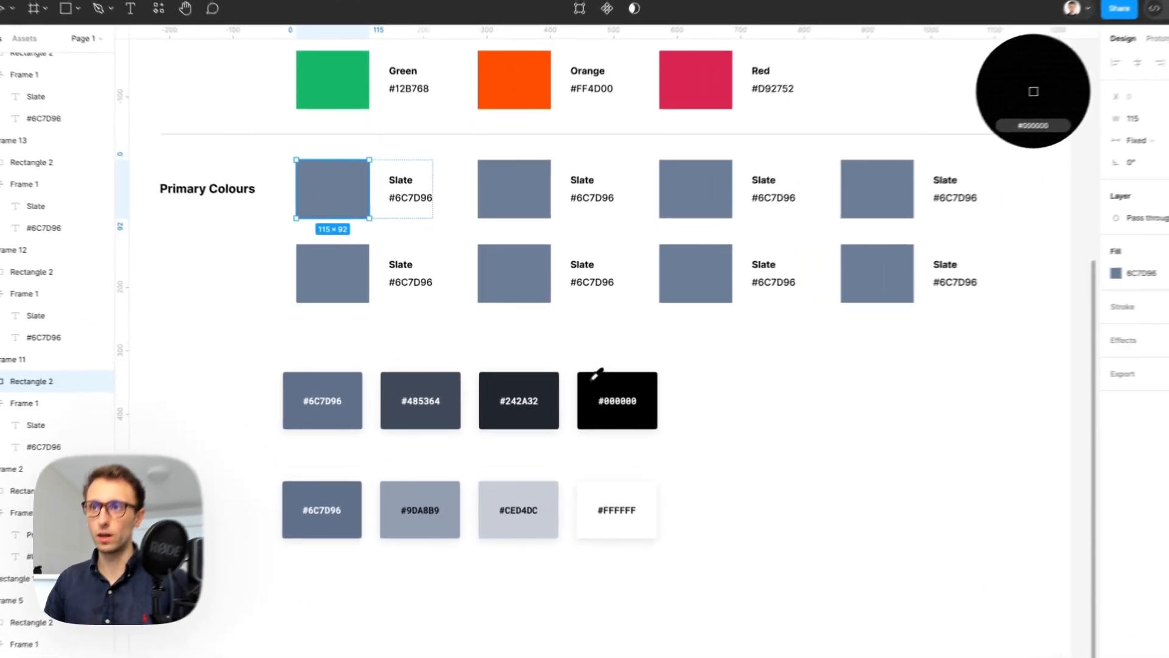
click(575, 380)
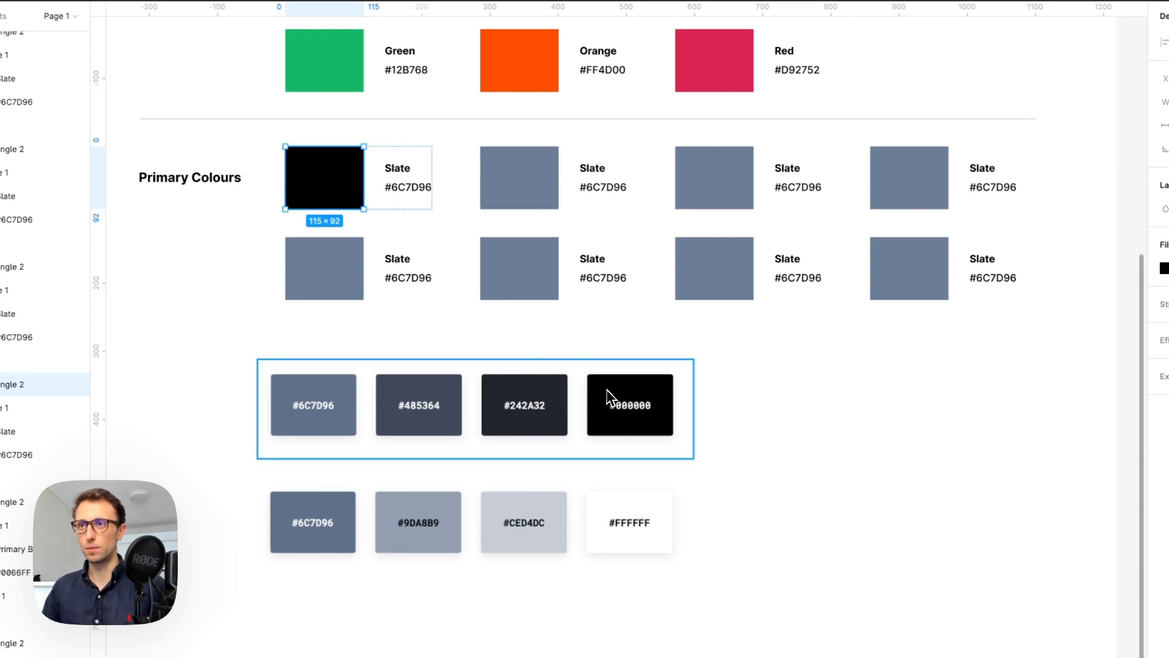
key(ctrl+c)
click(556, 394)
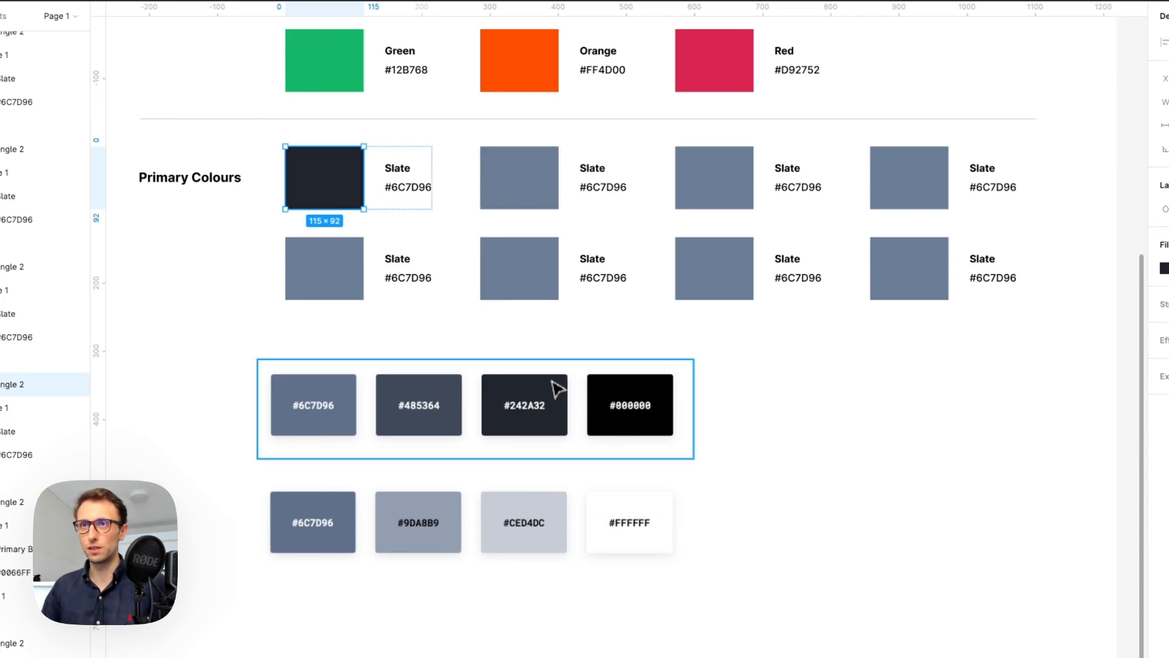
- Fill the second lower swatch with the sampled #485364 shade and the third with the sampled #6C7D96 base colour
click(515, 206)
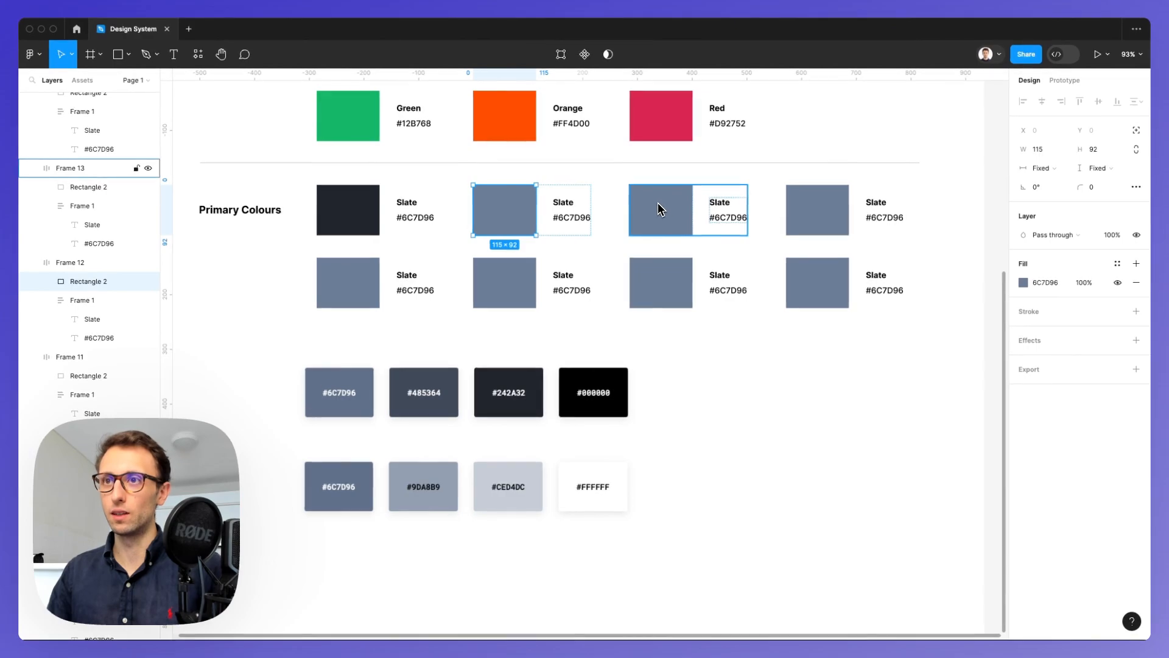
key(ctrl+c)
click(456, 370)
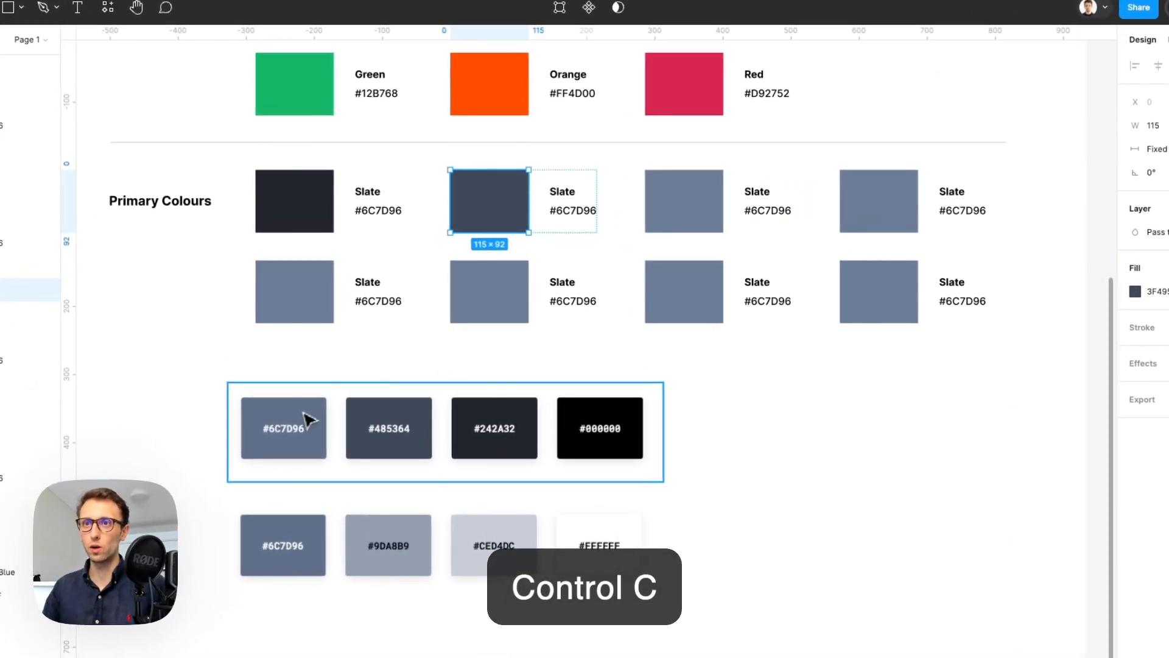
click(649, 222)
key(ctrl+c)
click(316, 400)
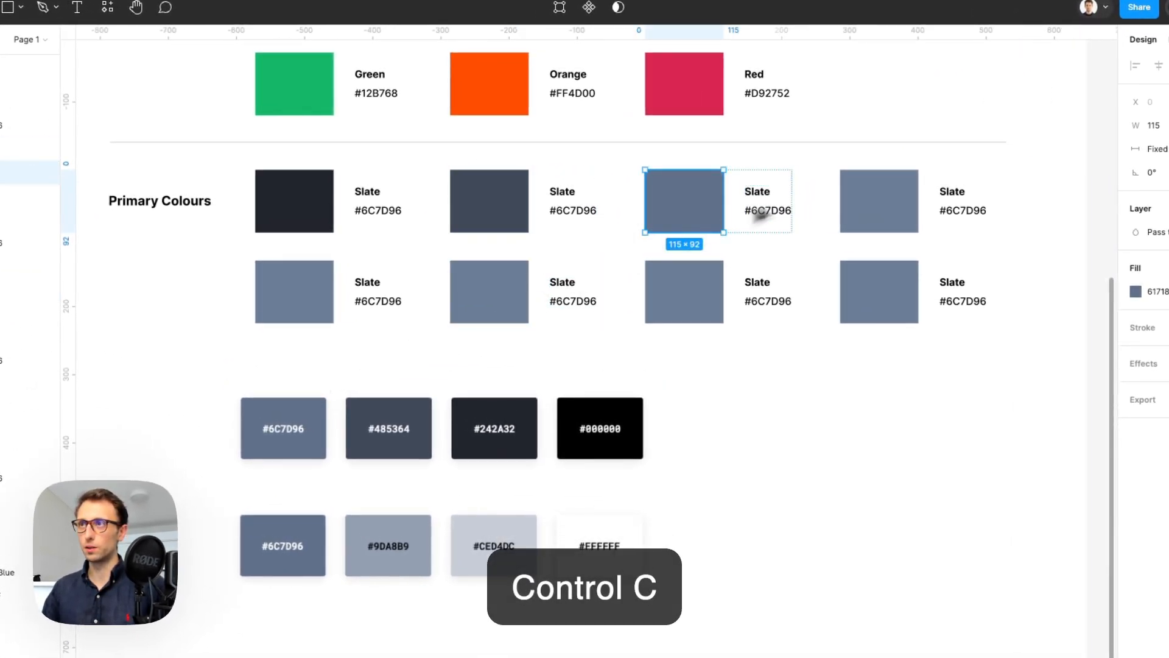
- Fill the fourth lower swatch with the sampled #9DA8B9 tint and the fifth with the sampled #CED4DC tint
click(878, 223)
key(ctrl+c)
click(312, 524)
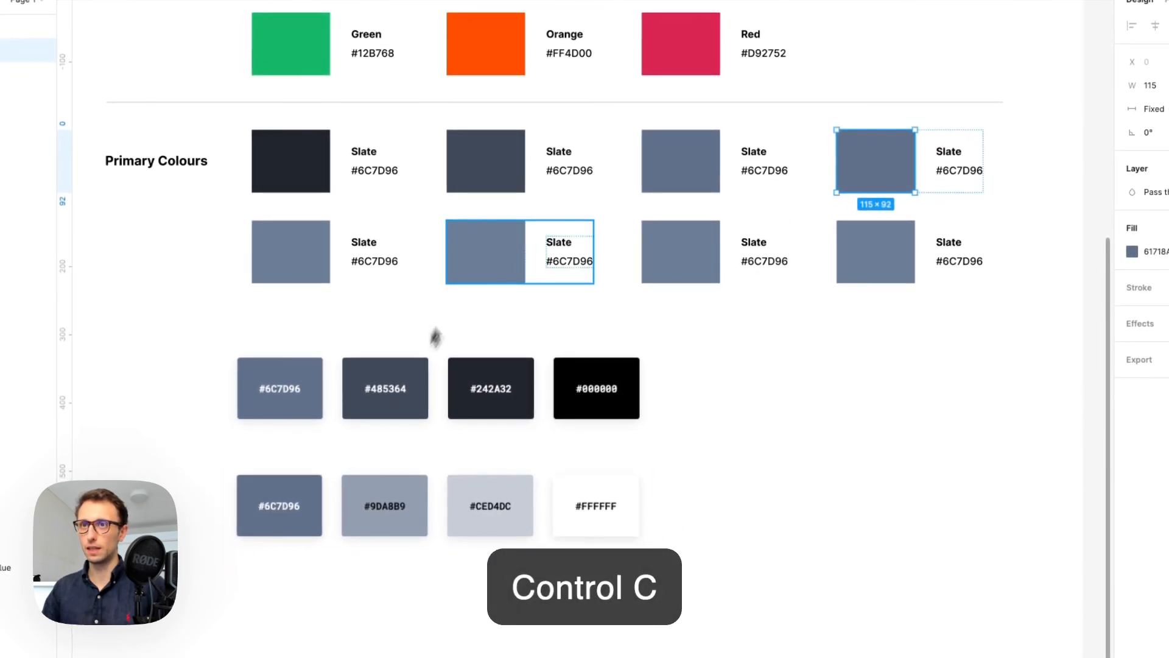
key(ctrl+c)
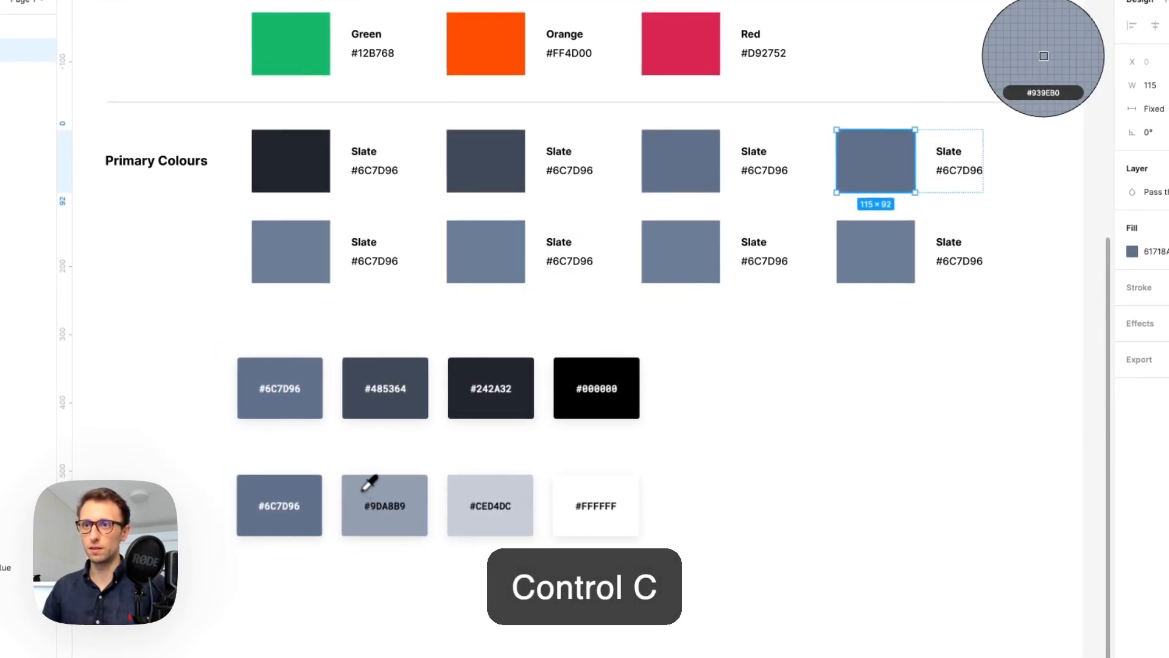
click(359, 478)
click(321, 259)
key(ctrl+c)
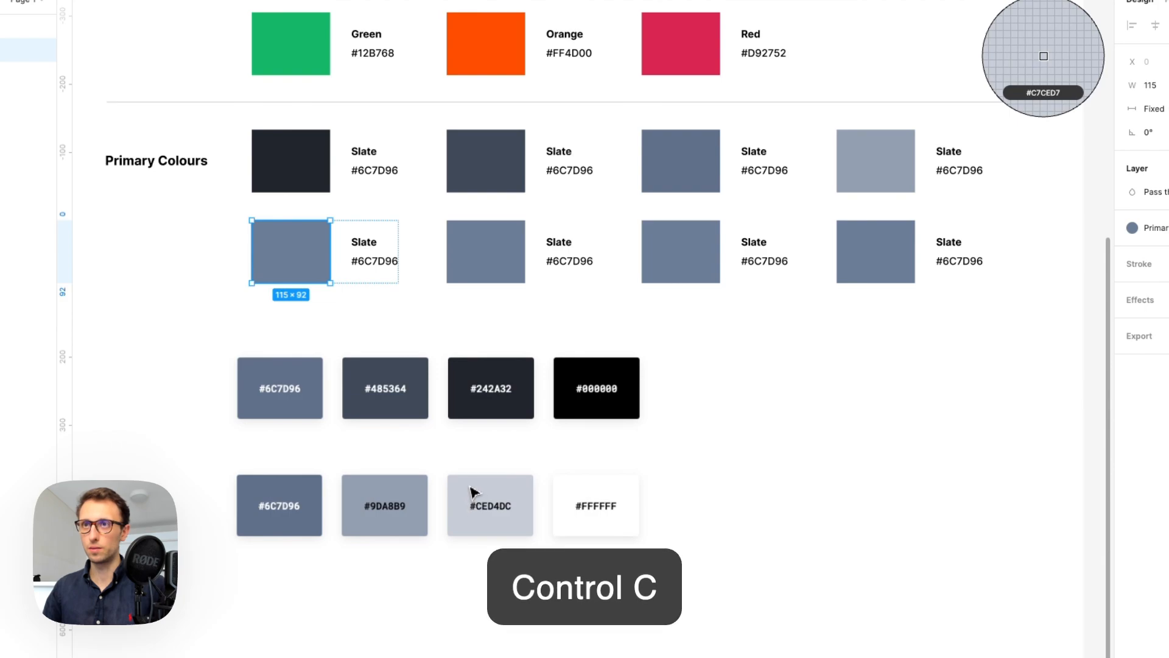
click(473, 491)
- Delete the three unused swatches after the fifth one in the lower section's second row
click(739, 335)
drag(399, 204, 970, 324)
key(Delete)
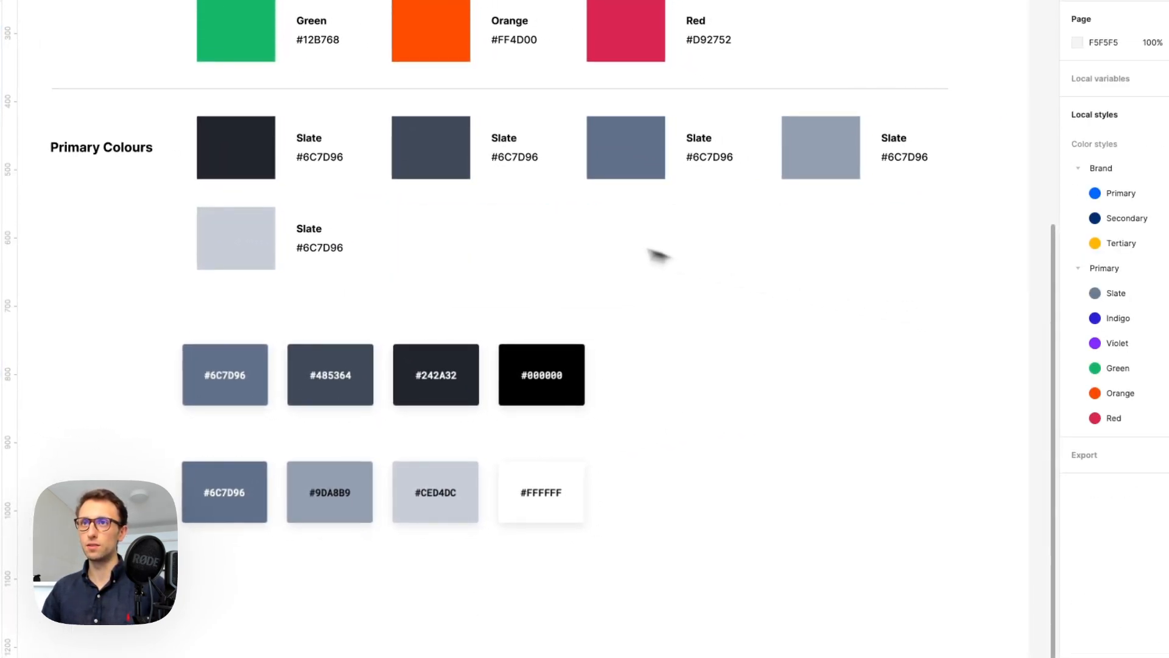
- Delete both the Shades and Tints reference screenshots below the lower swatch section
click(533, 363)
shift+click(539, 495)
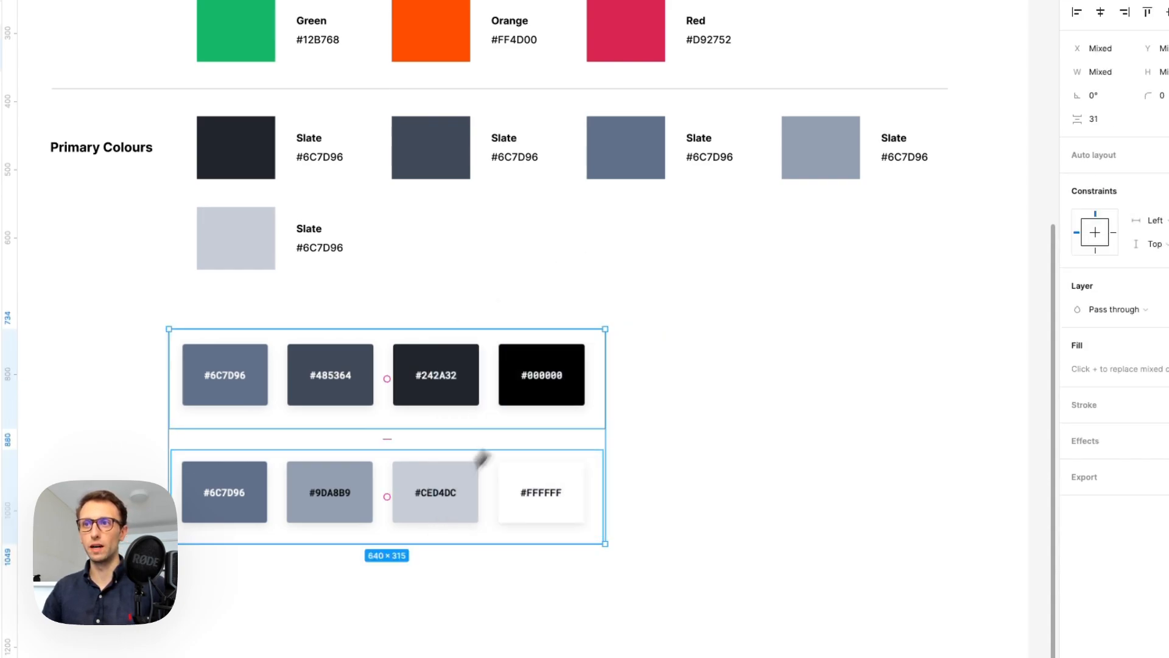
key(Delete)
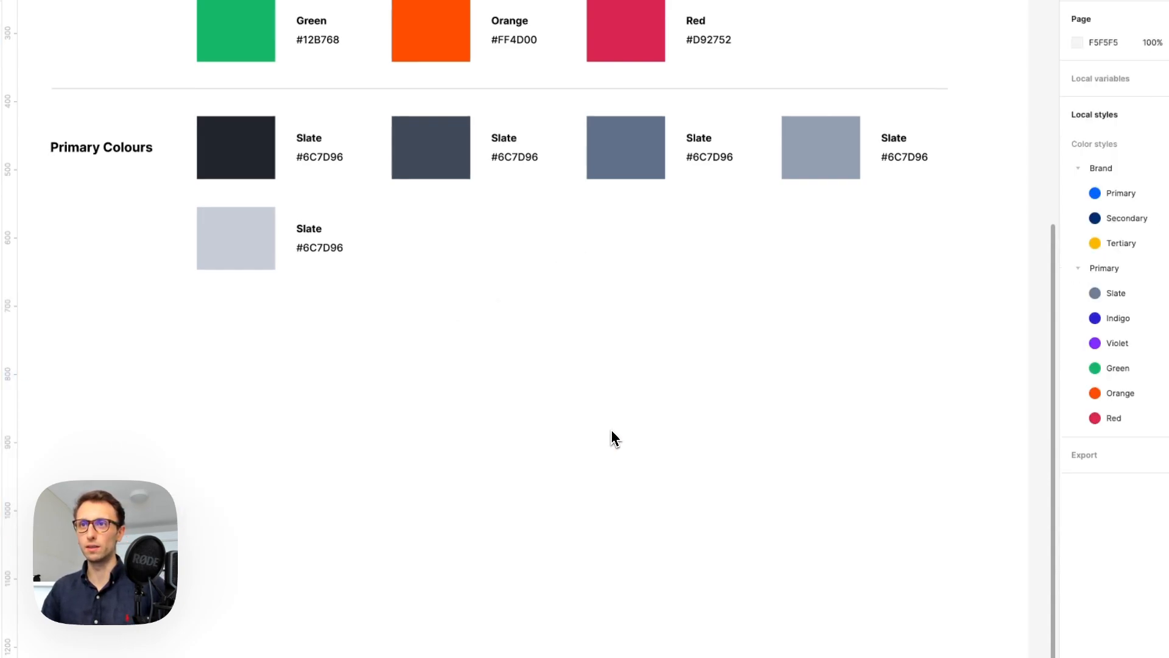
- Rename the lower section's "Primary Colours" heading to "Slate"
scroll(636, 435, left, 1)
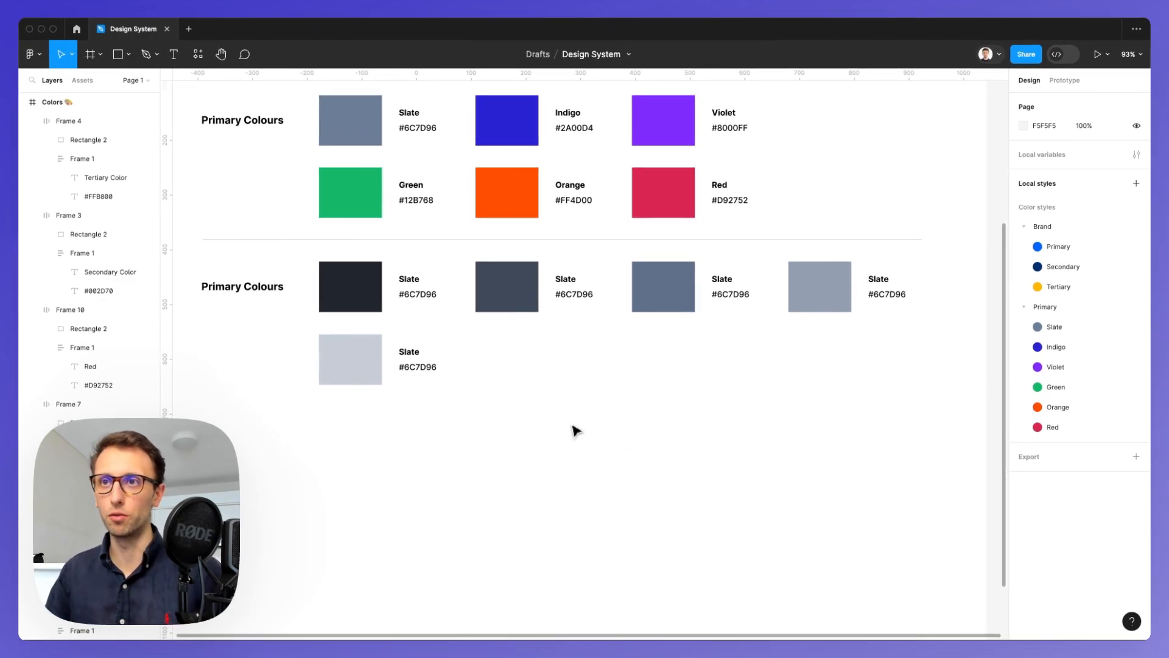
scroll(576, 431, up, 2)
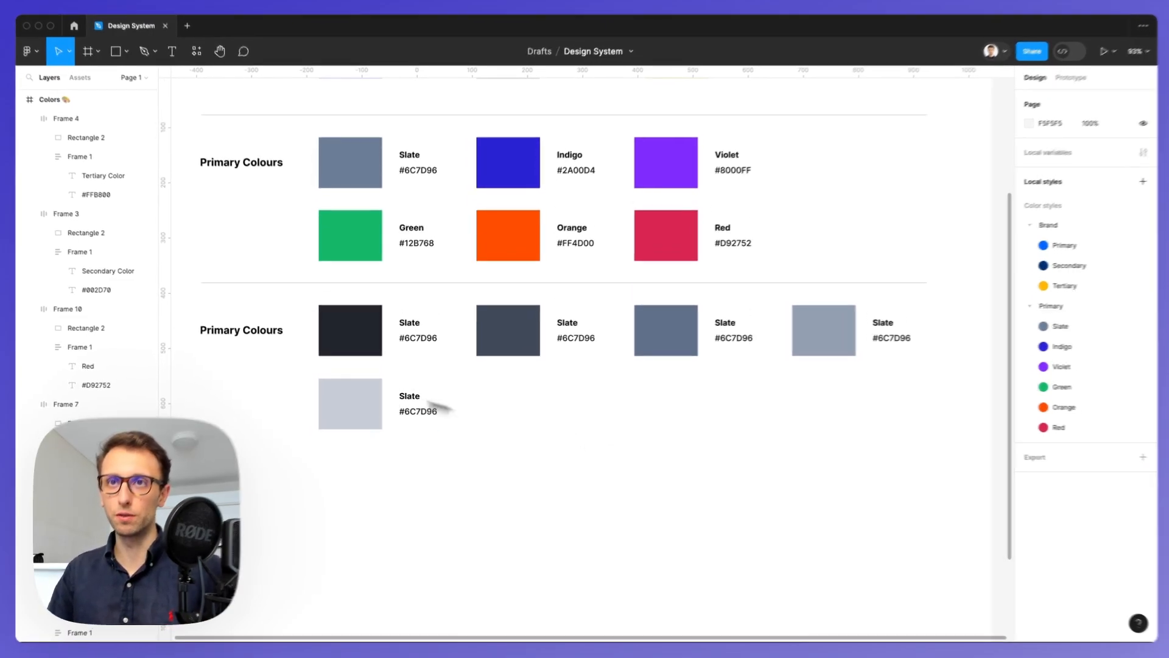
double_click(206, 333)
text(Slate)
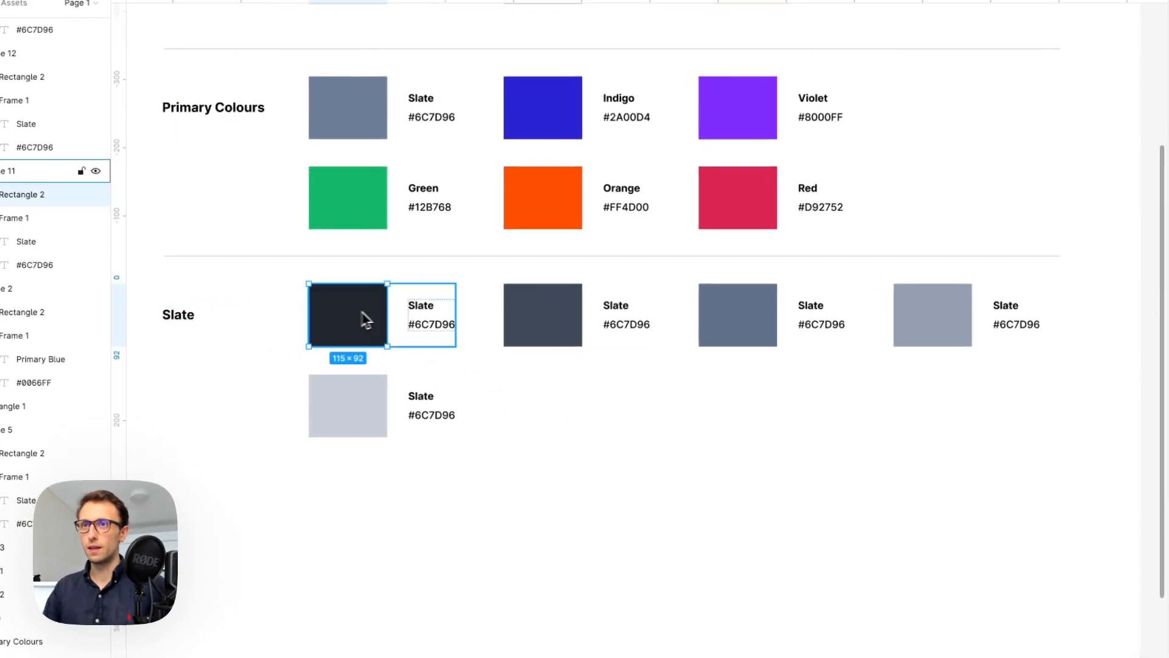
- Replace the first Slate swatch's hex label with its fill code, #21252C
click(1078, 269)
key(super+c)
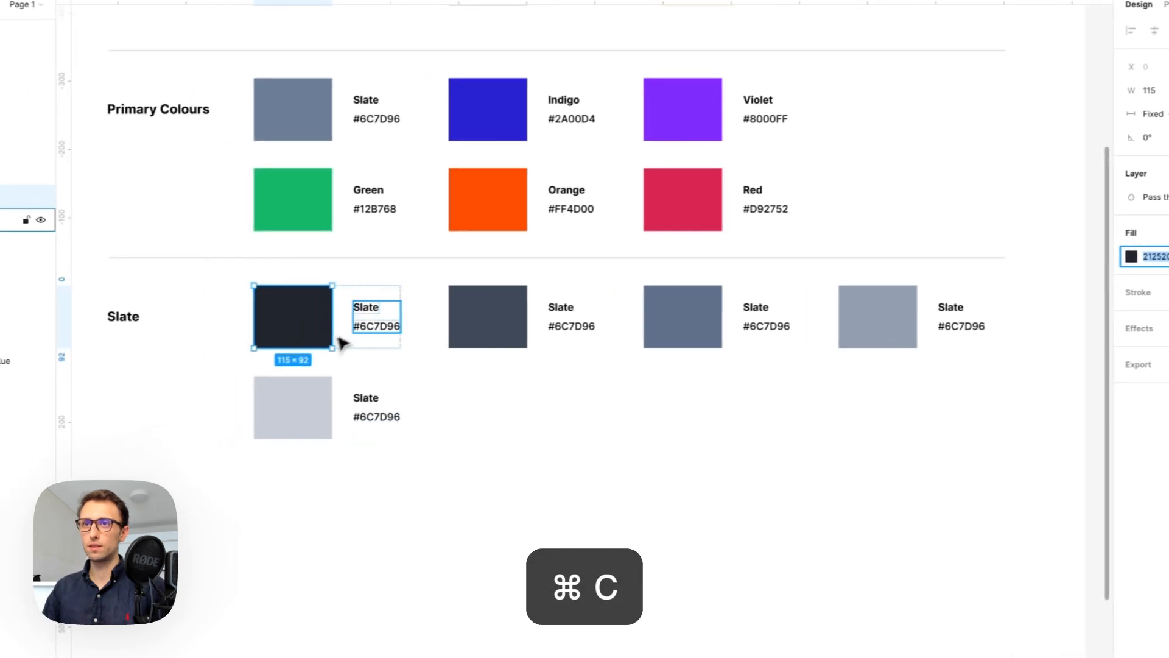
double_click(368, 326)
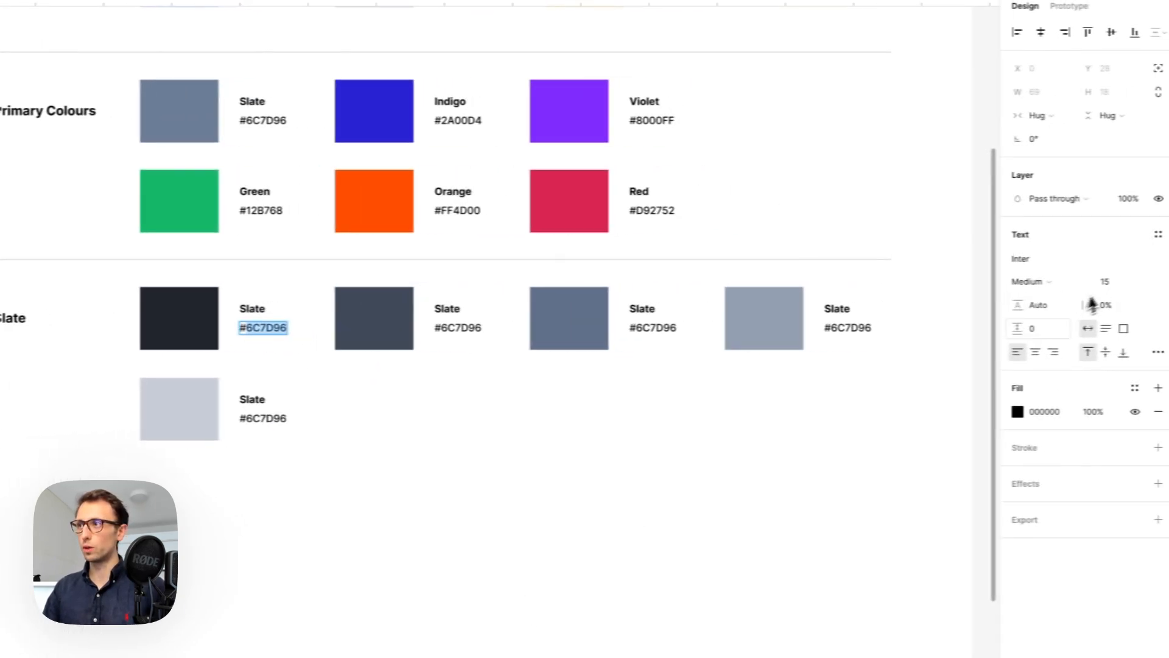
click(1162, 409)
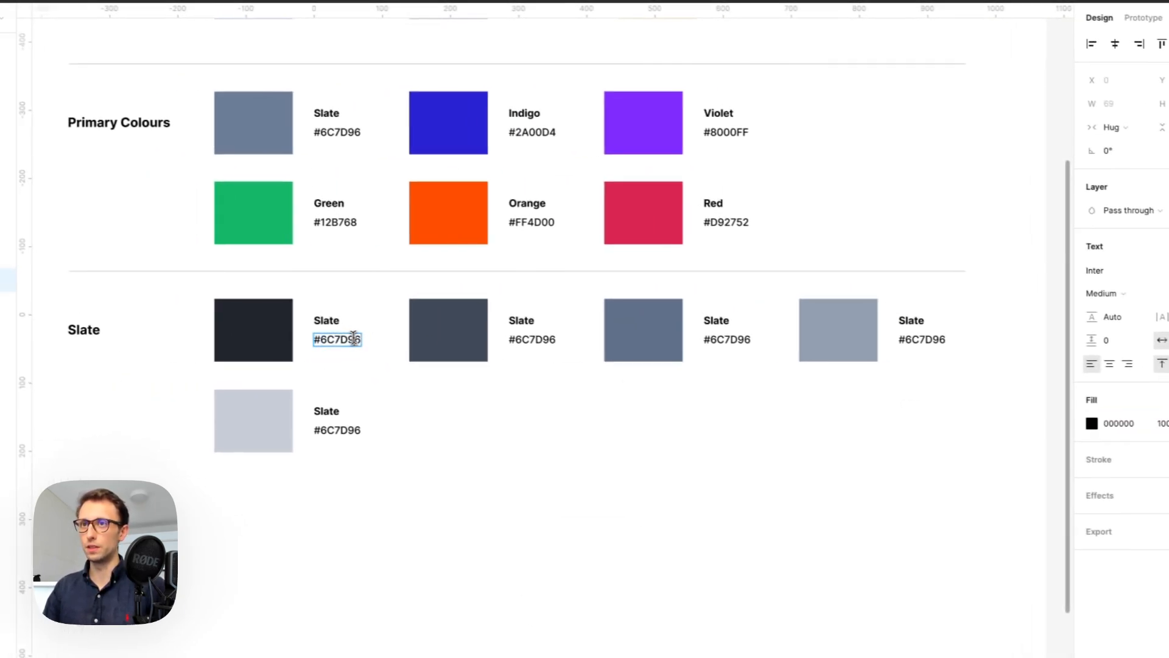
key(super+v)
- Copy the second Slate swatch's fill code into its hex label so it reads #3F4959
click(470, 340)
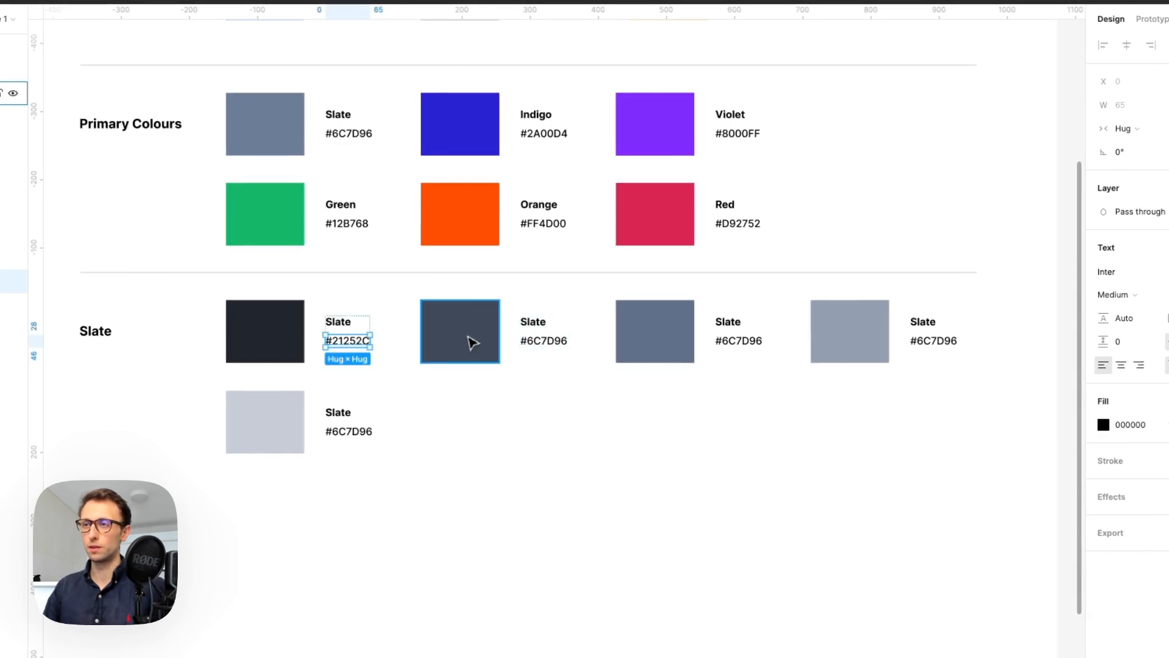
click(1130, 271)
key(super+c)
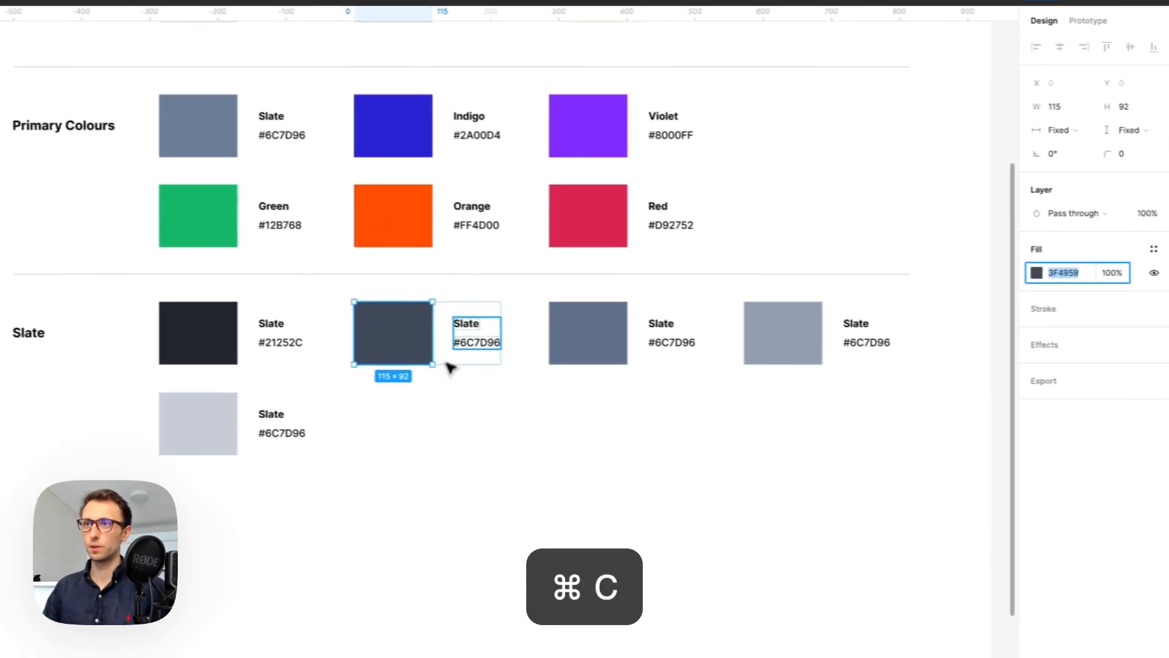
double_click(437, 340)
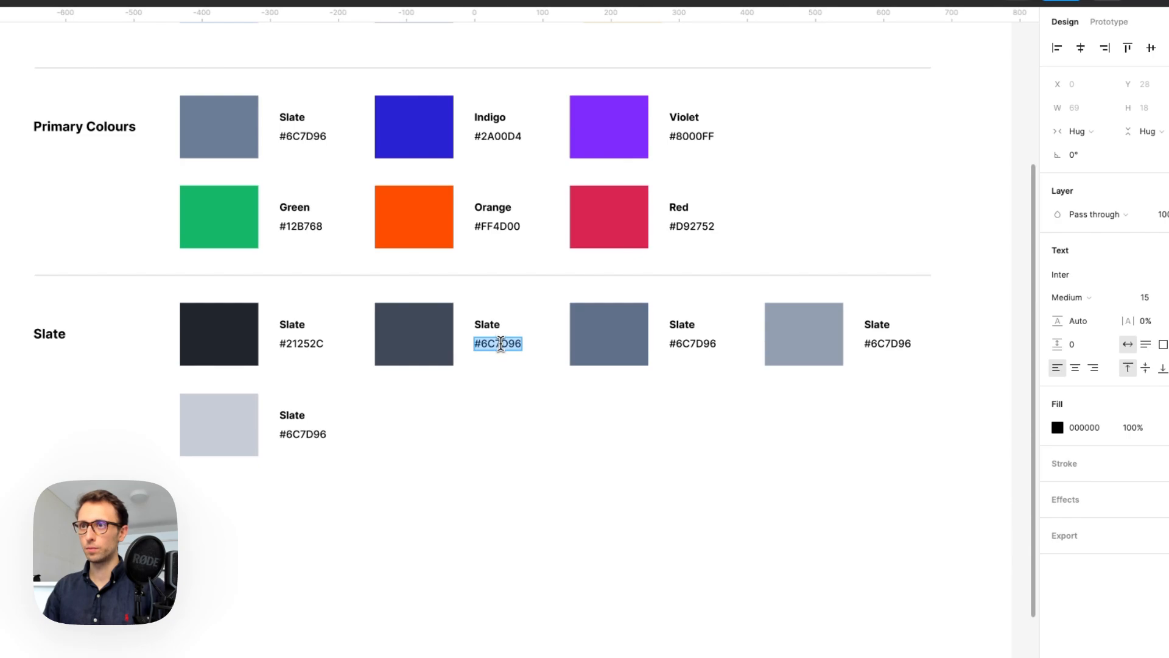
key(super+v)
- Update the third Slate swatch's hex label to its copied fill code, #61718A
click(621, 337)
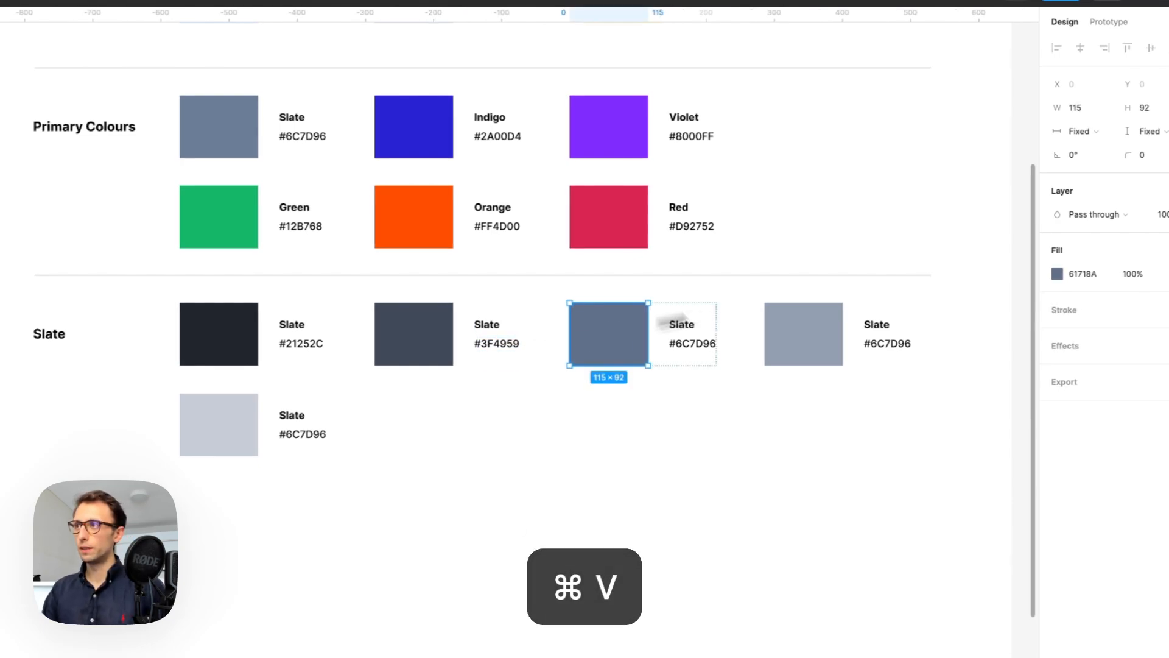
click(1099, 270)
key(super+c)
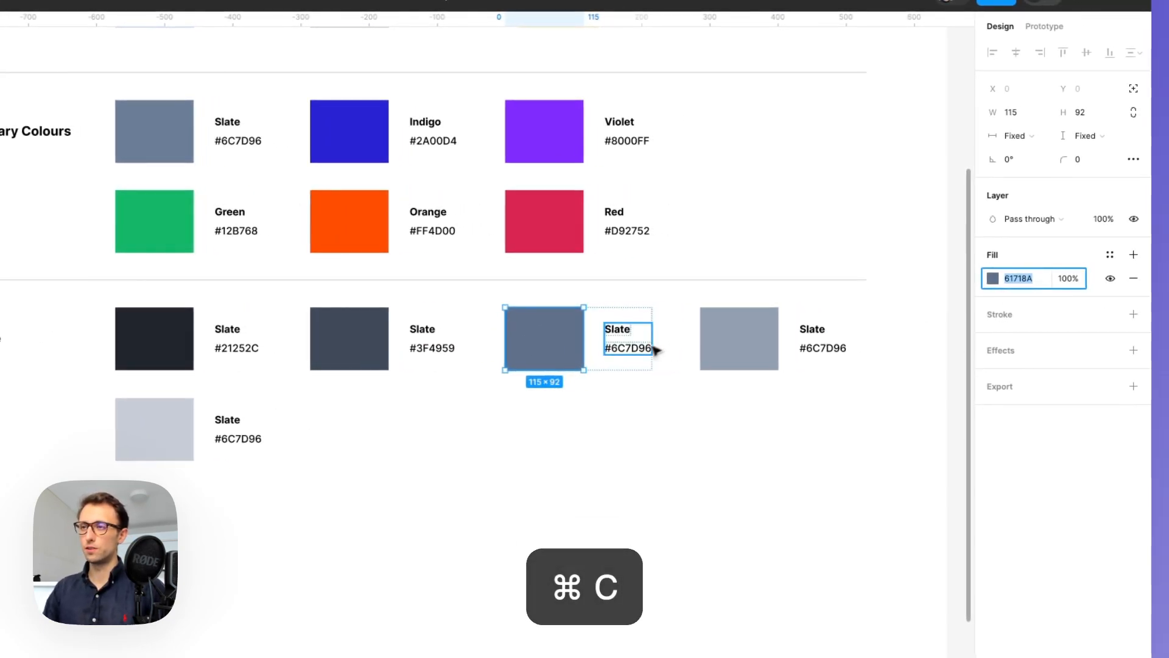
double_click(639, 347)
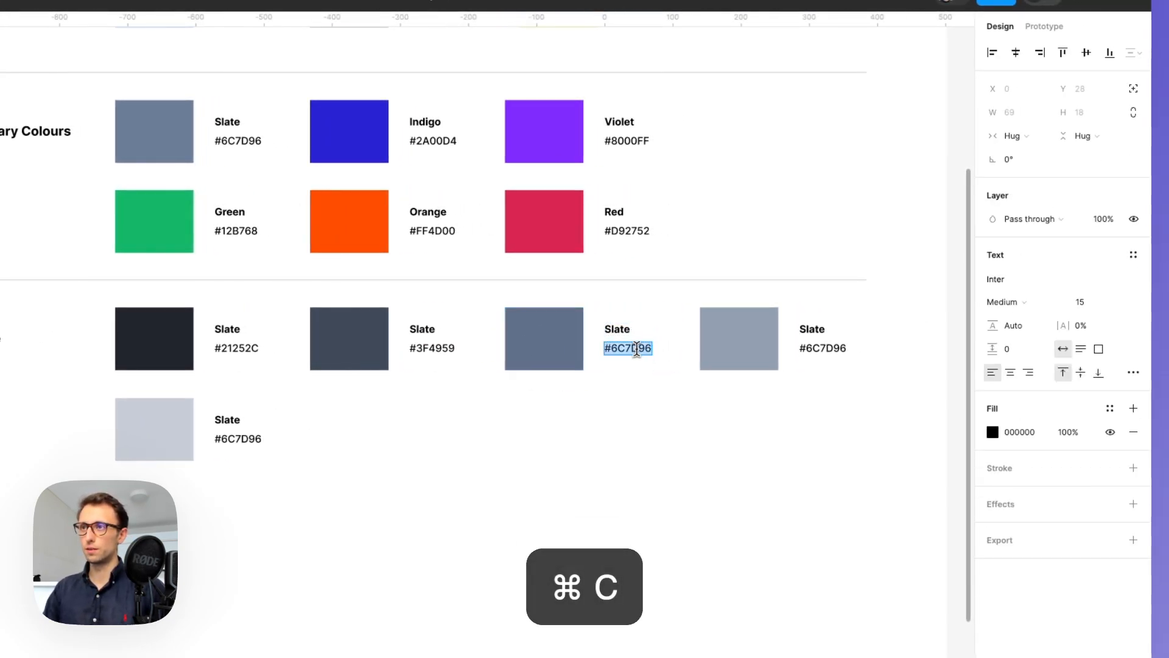
key(super+v)
- Set the fourth Slate swatch's hex label to its copied fill code, #939EB0
click(737, 333)
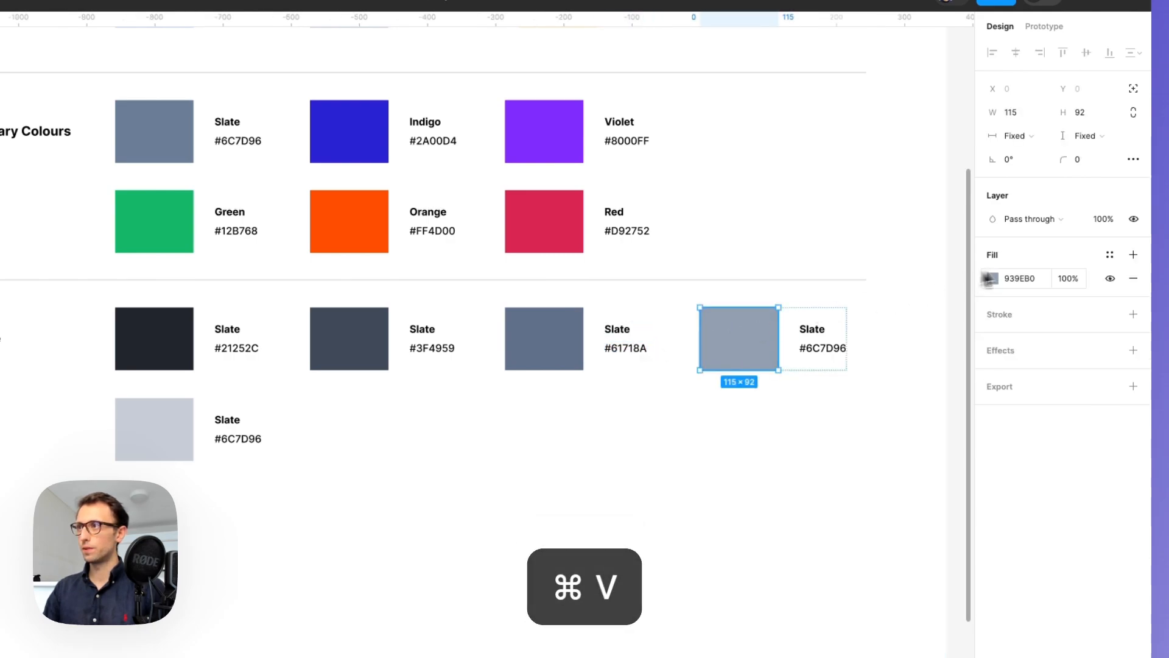
click(1024, 277)
key(super+c)
click(820, 352)
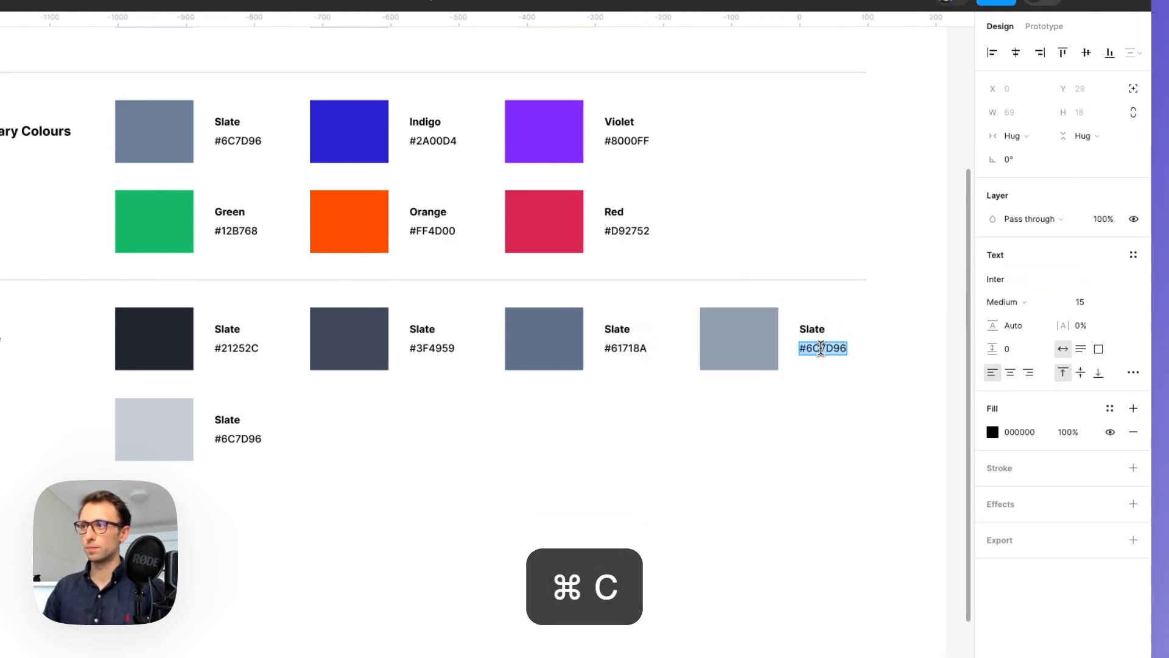
key(super+v)
- Replace the fifth Slate swatch's hex label with its copied fill code, #C7CED7
click(155, 430)
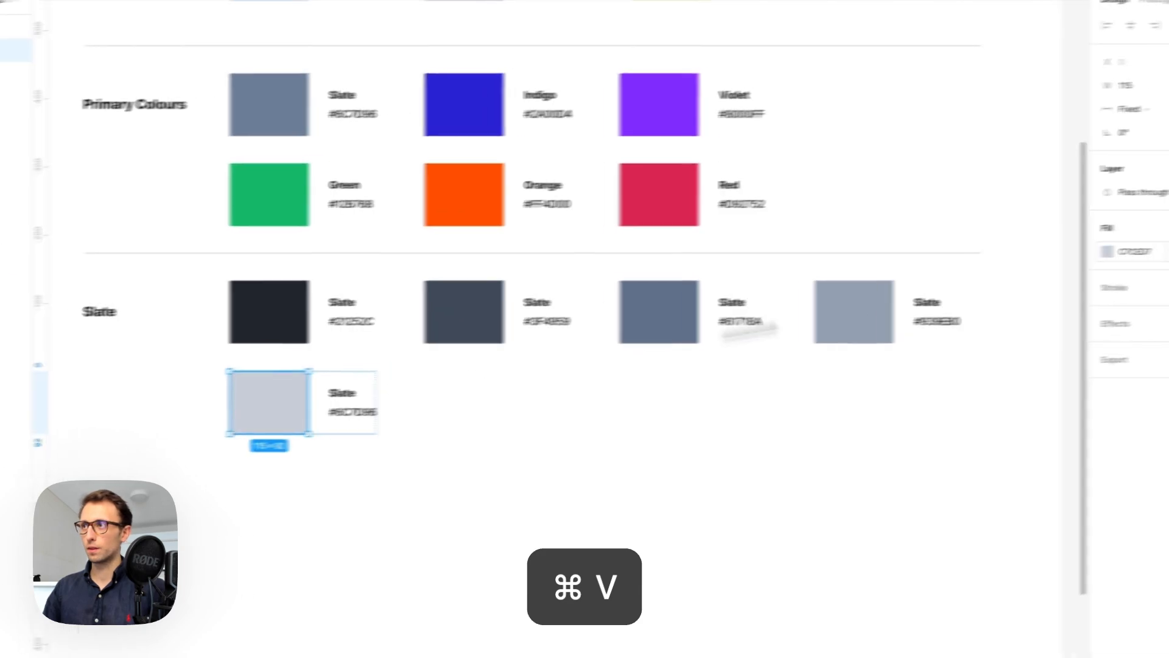
click(1133, 251)
key(super+c)
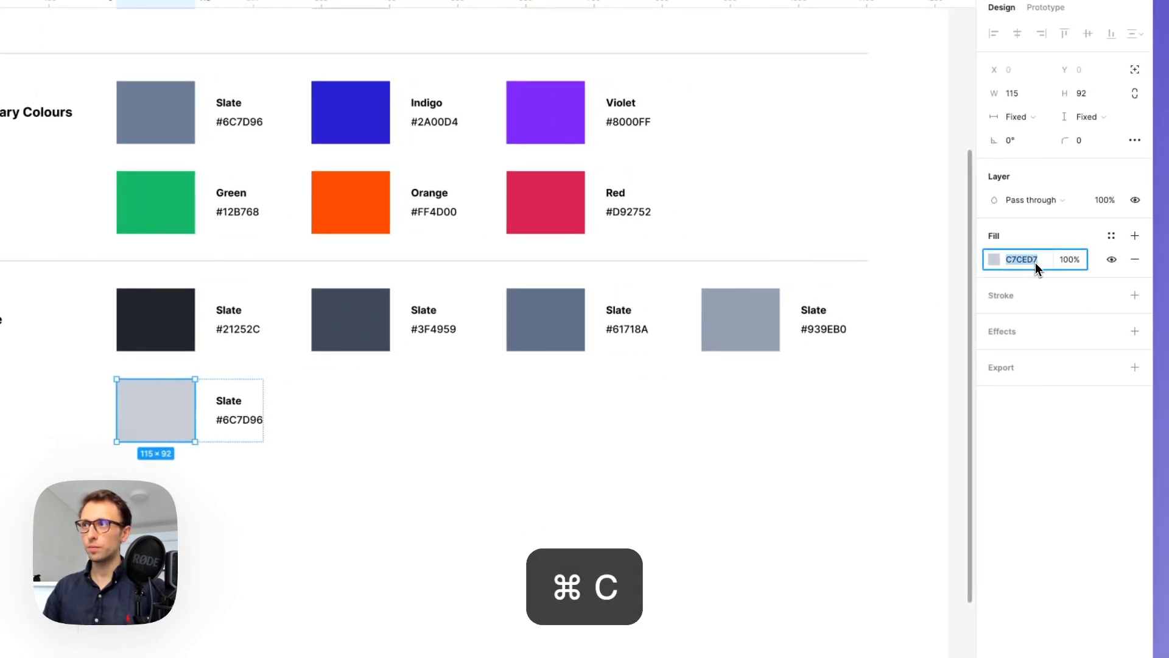
click(239, 419)
double_click(239, 419)
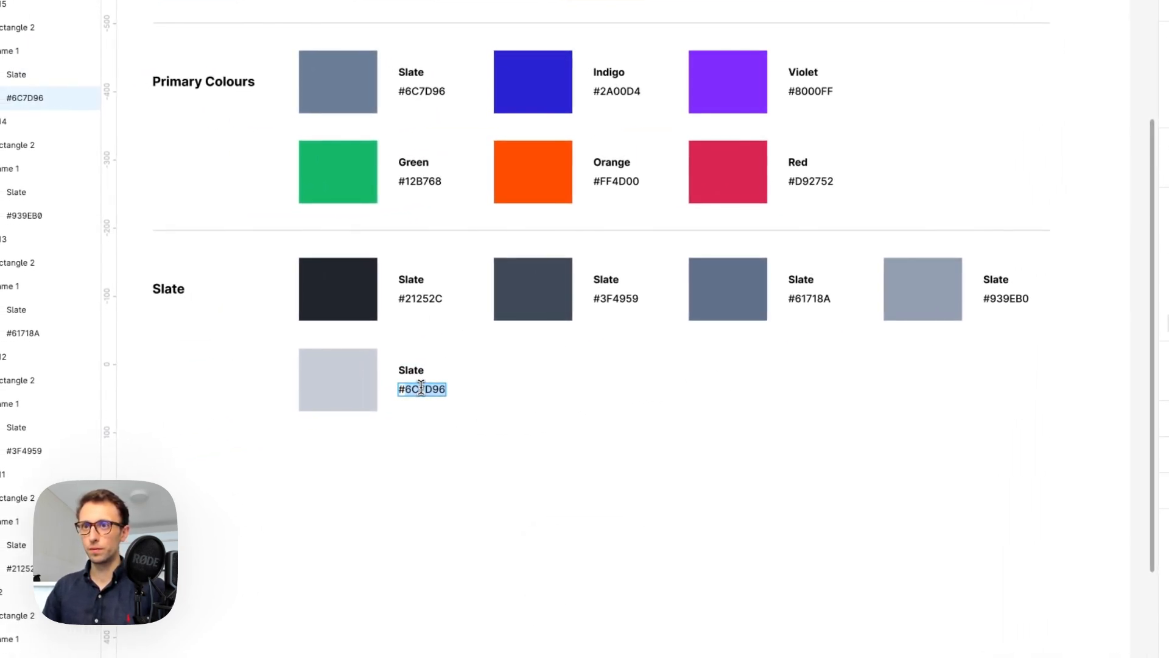
key(super+v)
scroll(519, 390, down, 3)
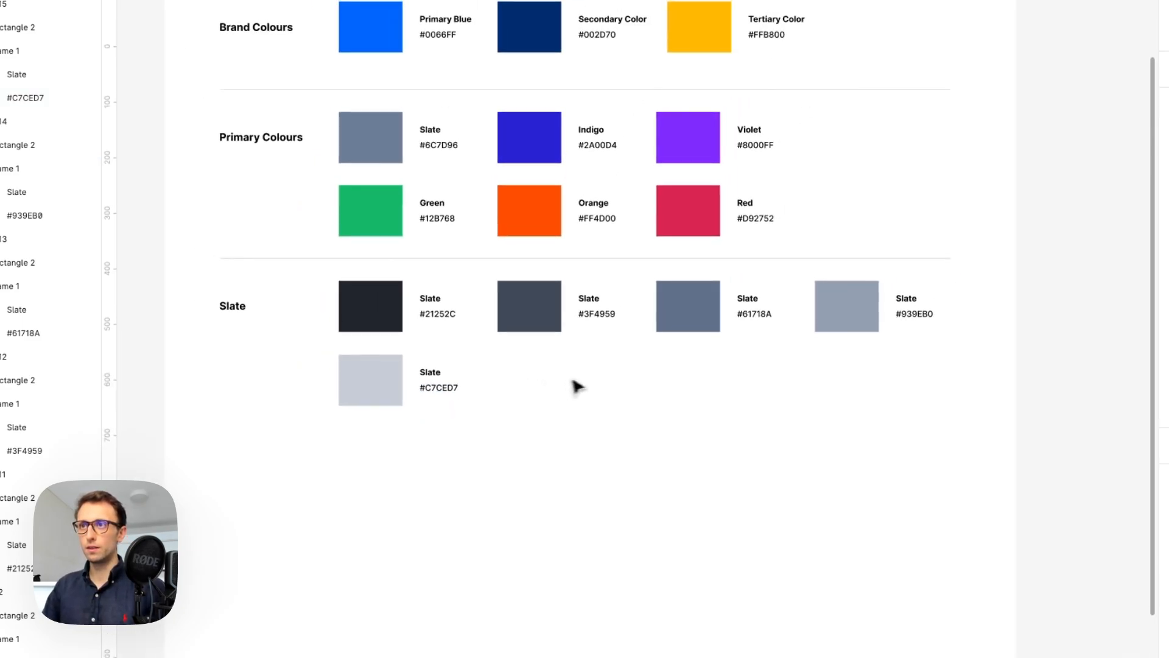
- Rename the five Slate swatch titles 500, 400, 300, 200 and 100, from darkest to lightest
scroll(575, 387, up, 4)
scroll(609, 408, down, 1)
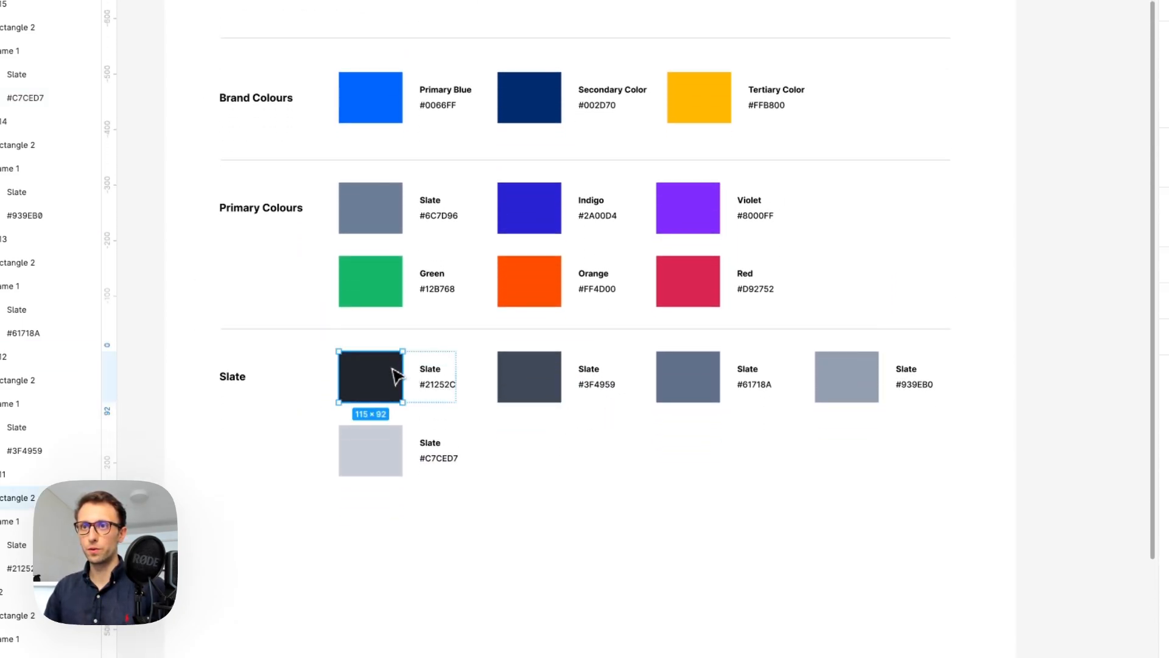
scroll(396, 375, up, 2)
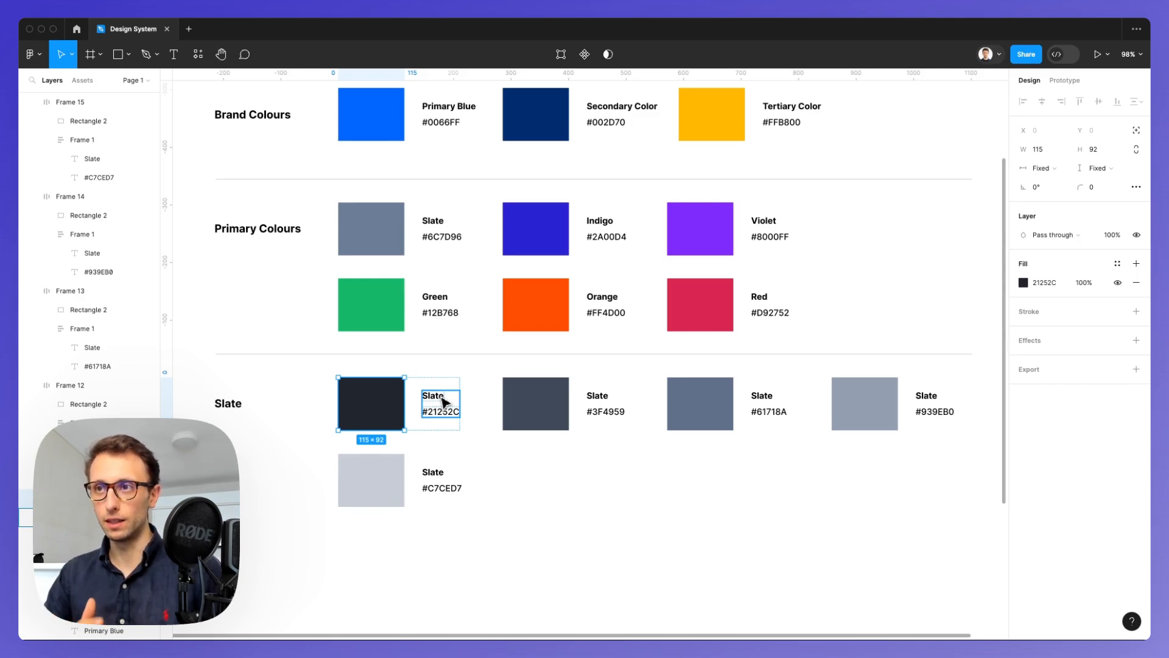
scroll(443, 402, down, 1)
click(521, 418)
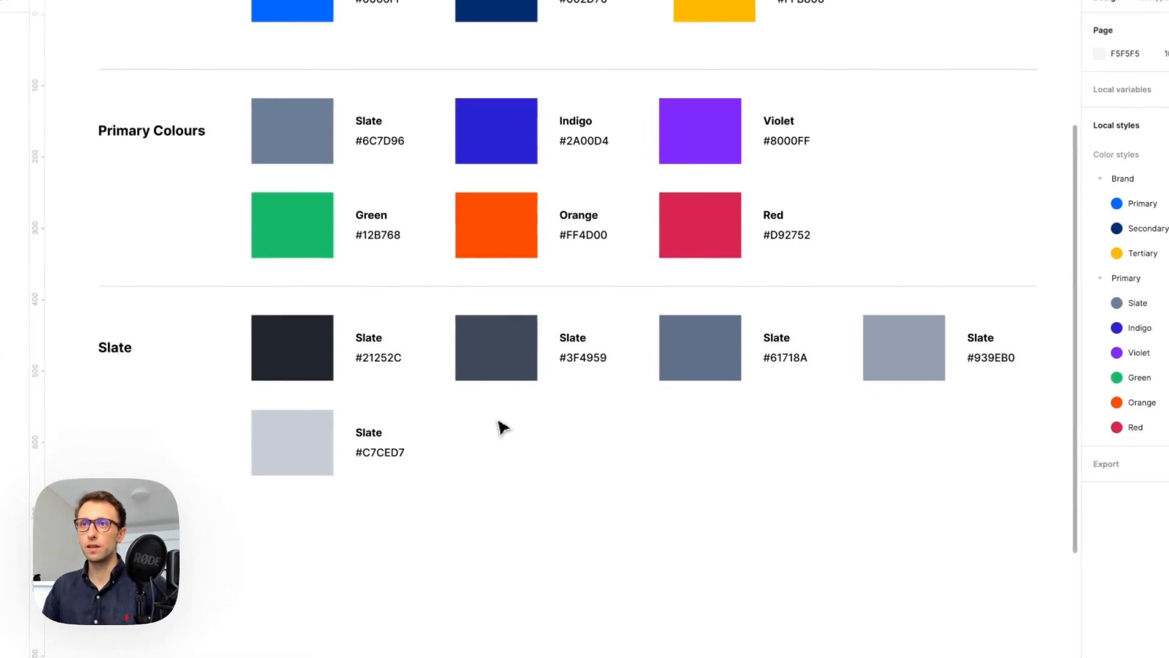
scroll(534, 420, down, 2)
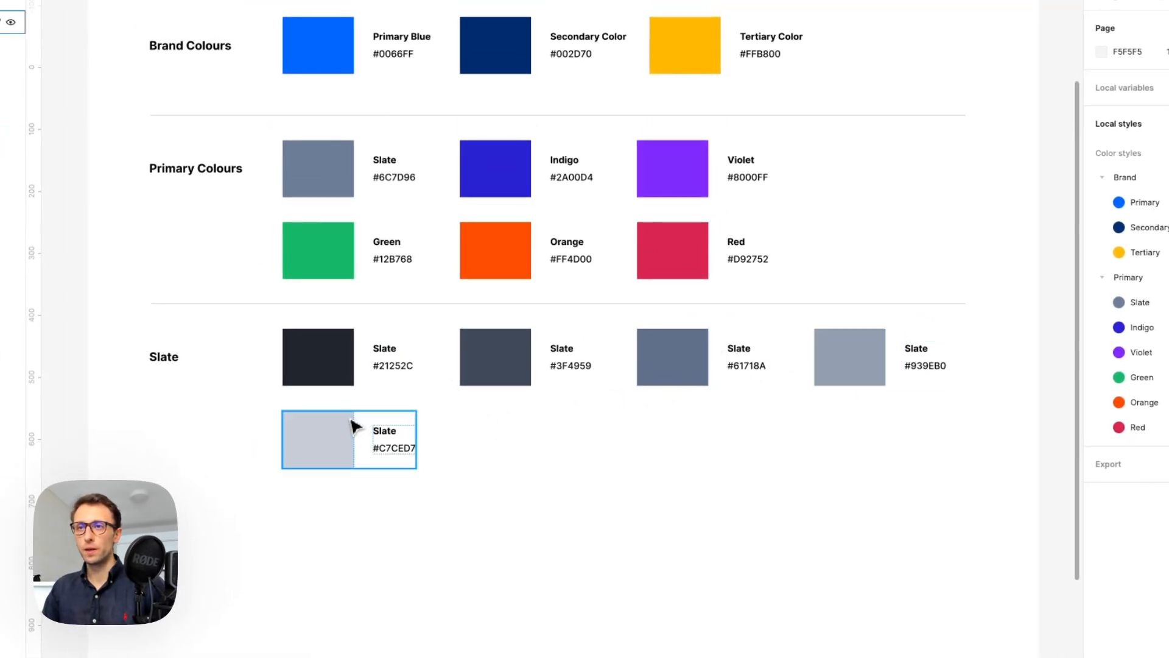
double_click(394, 350)
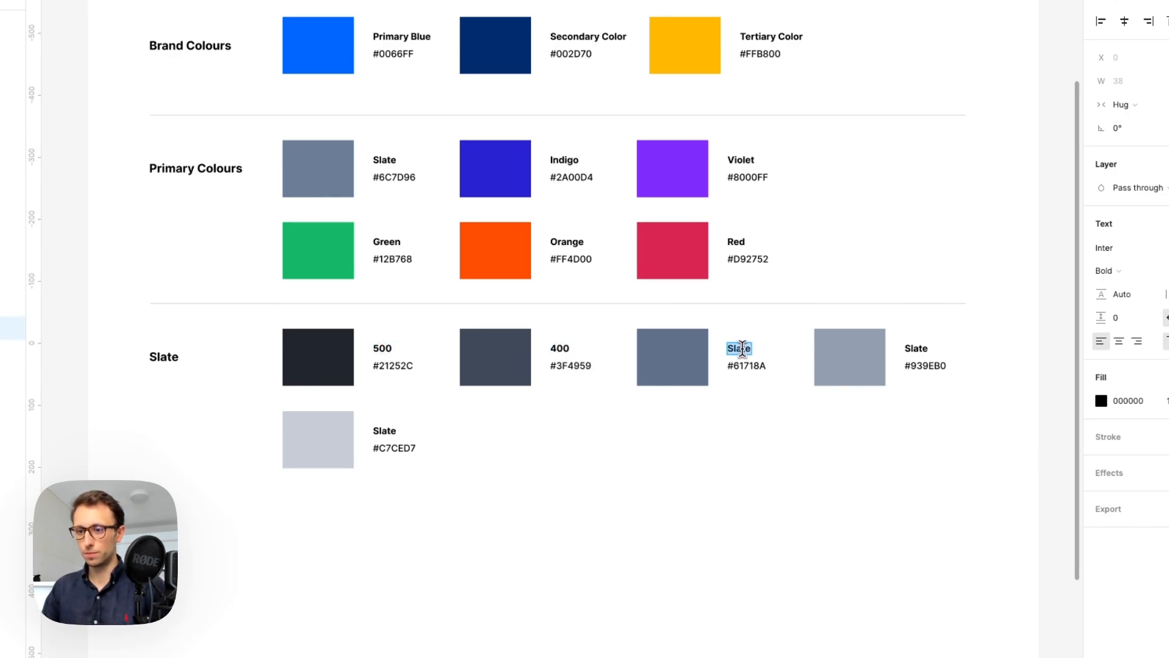
double_click(916, 348)
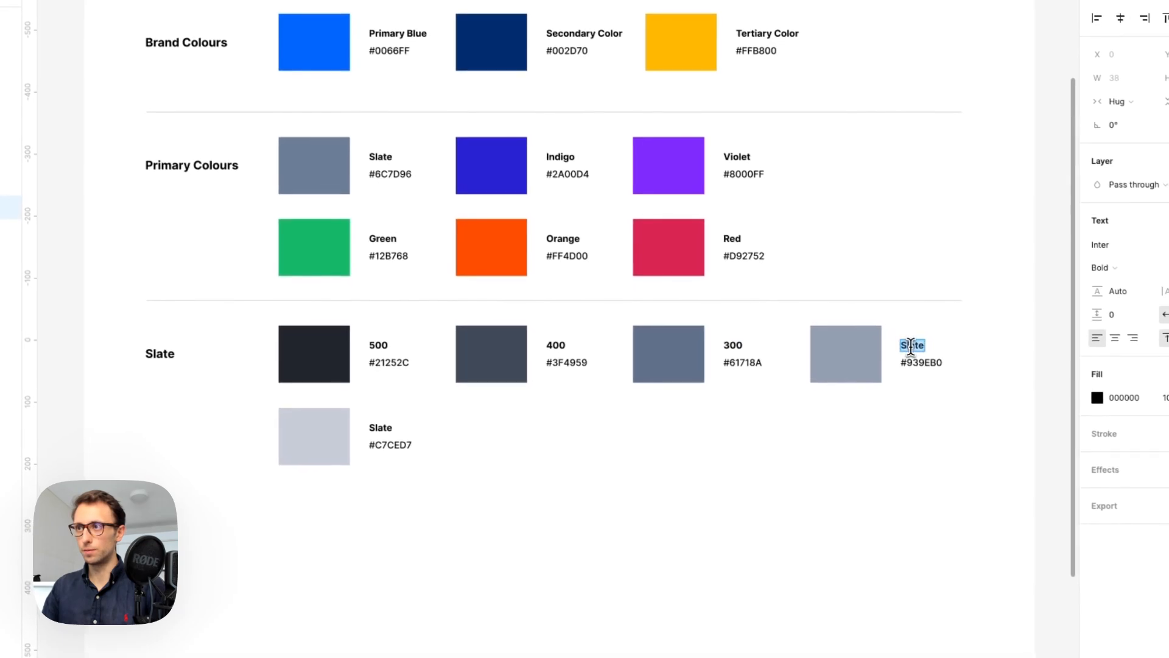
text(200)
key(Escape)
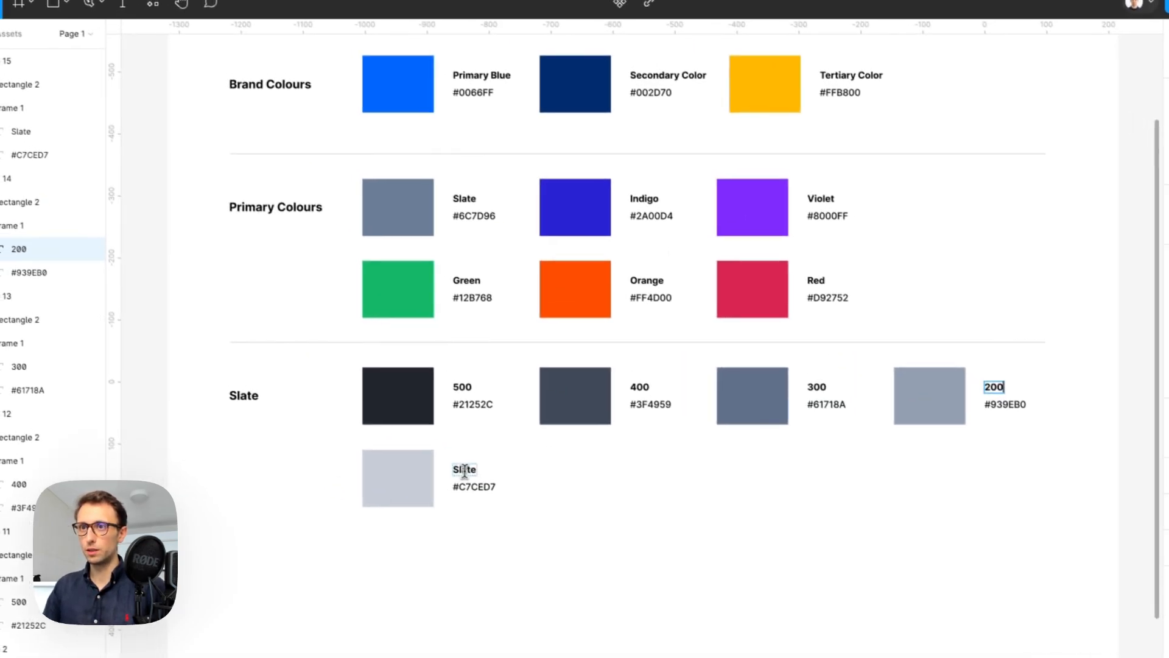
double_click(404, 439)
text(100)
click(536, 487)
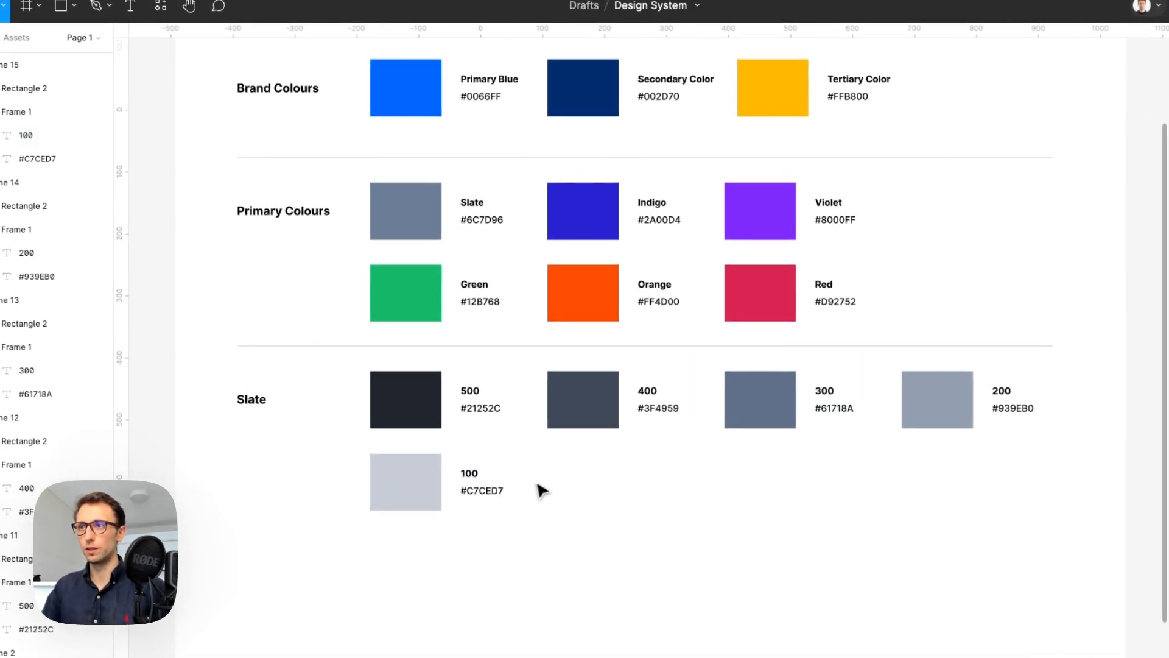
- Widen the Colors frame to 1818 px
scroll(540, 489, down, 5)
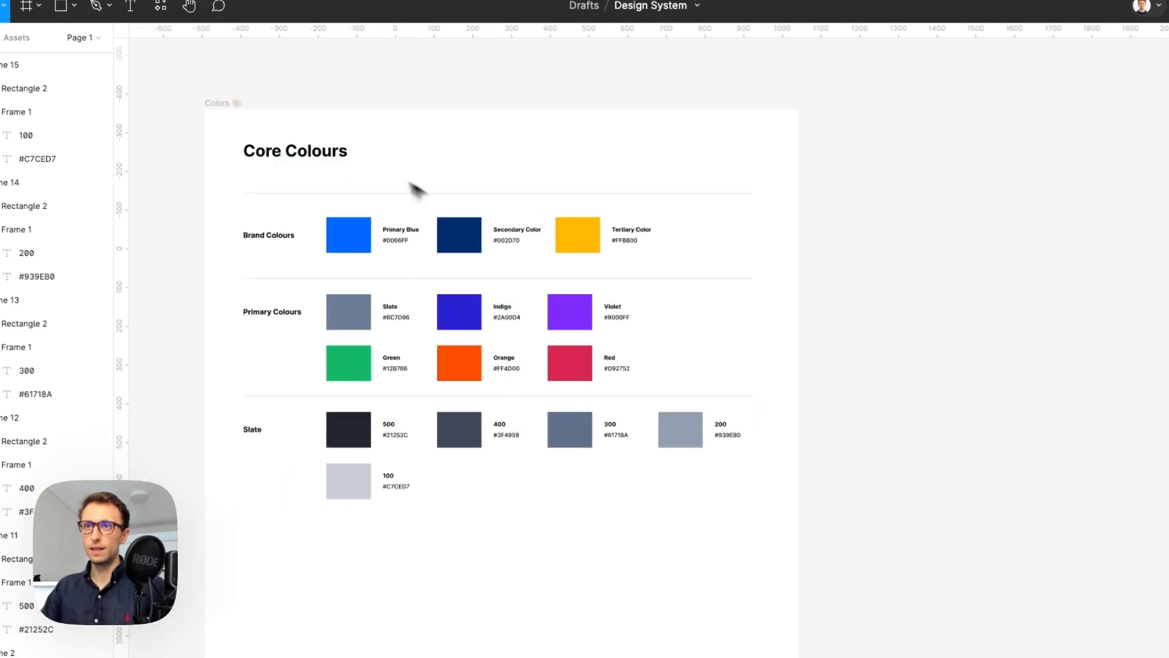
click(218, 106)
drag(798, 391, 908, 390)
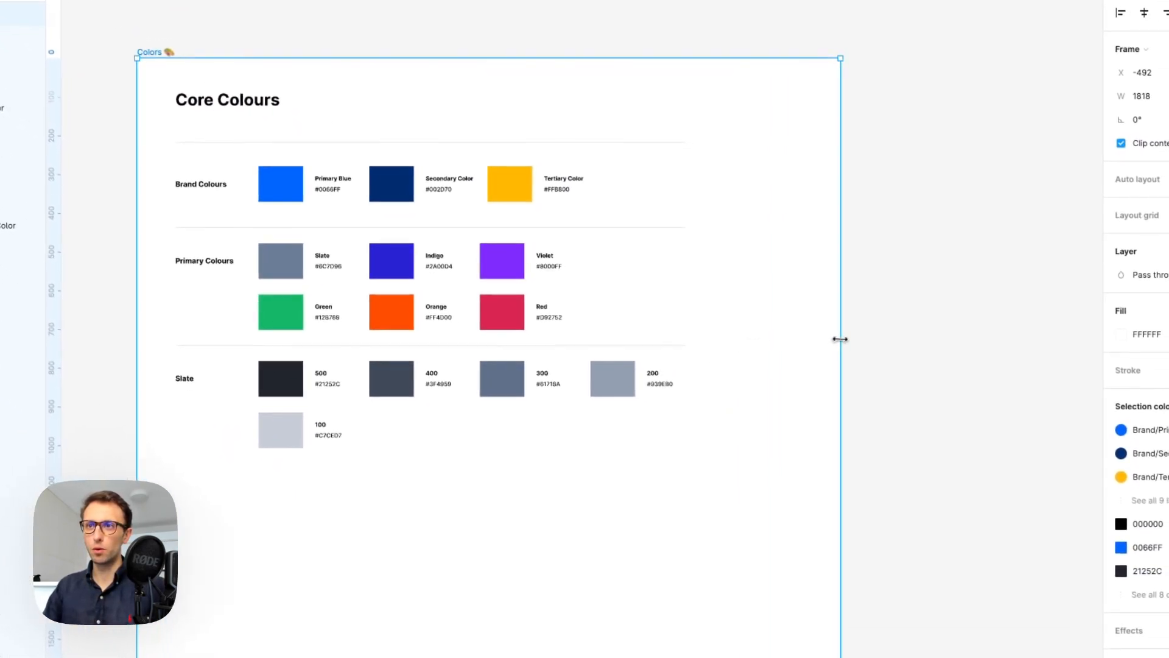
click(927, 404)
- Move the 100 swatch up to the end of the Slate row, aligned and spaced 73 px like the others
drag(751, 430, 759, 412)
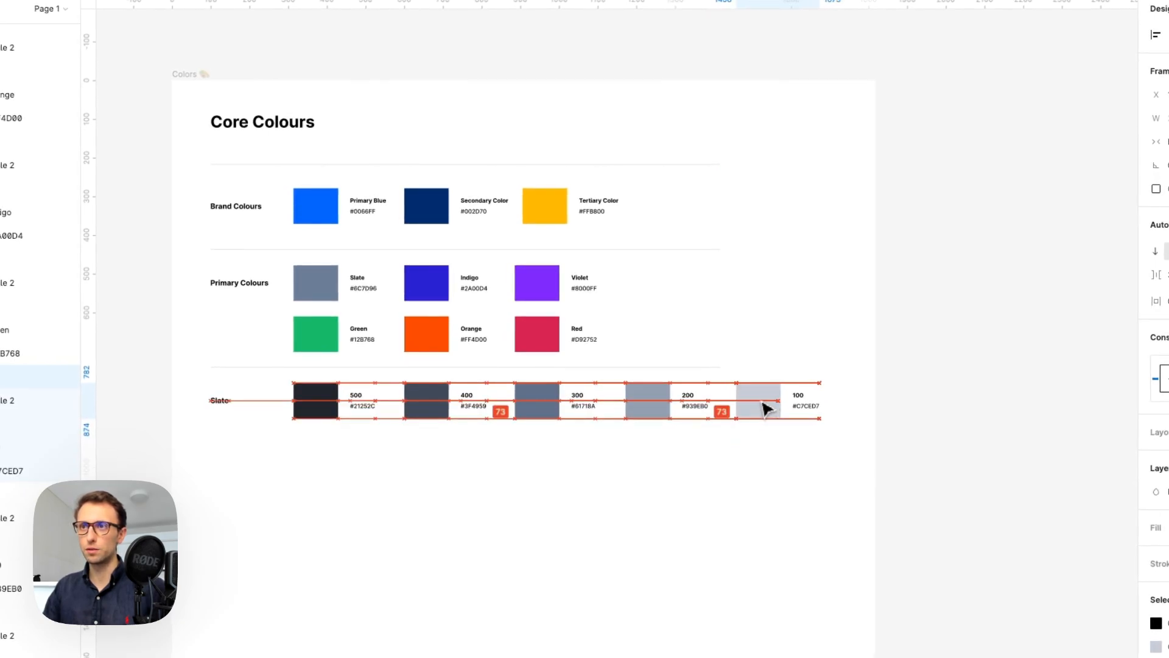
drag(766, 409, 765, 411)
click(390, 437)
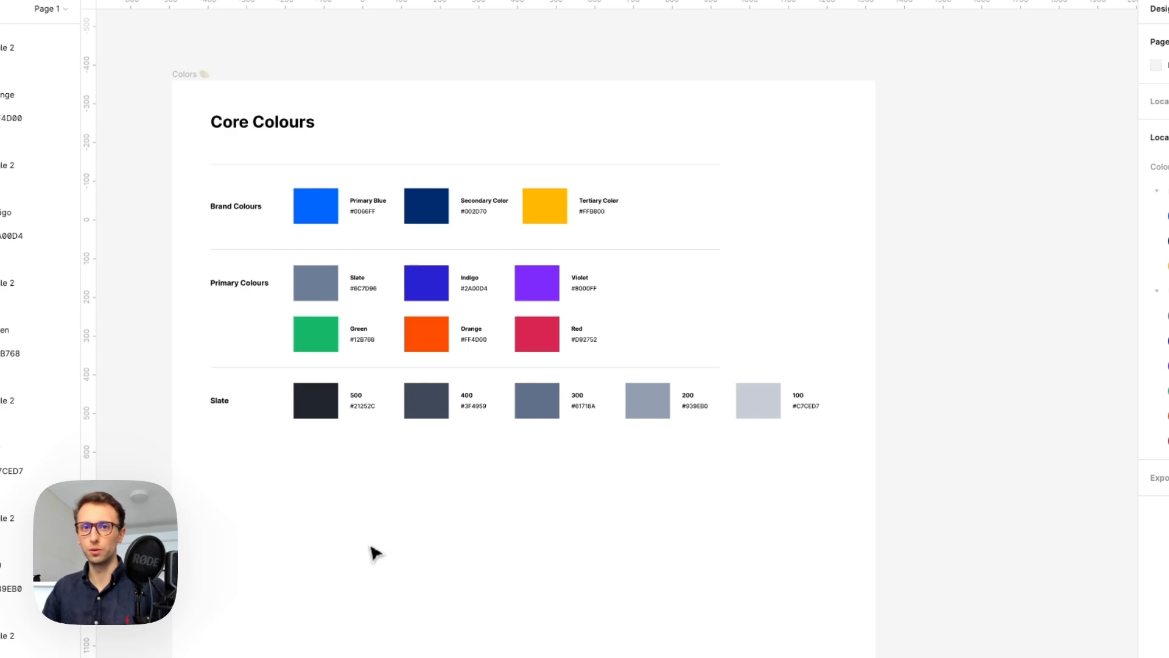
- Extend the three section divider lines together to a width of 1624 px
scroll(372, 529, down, 1)
mouse_move(777, 102)
mouse_down()
mouse_move(779, 153)
mouse_move(693, 372)
mouse_up()
drag(705, 314, 823, 319)
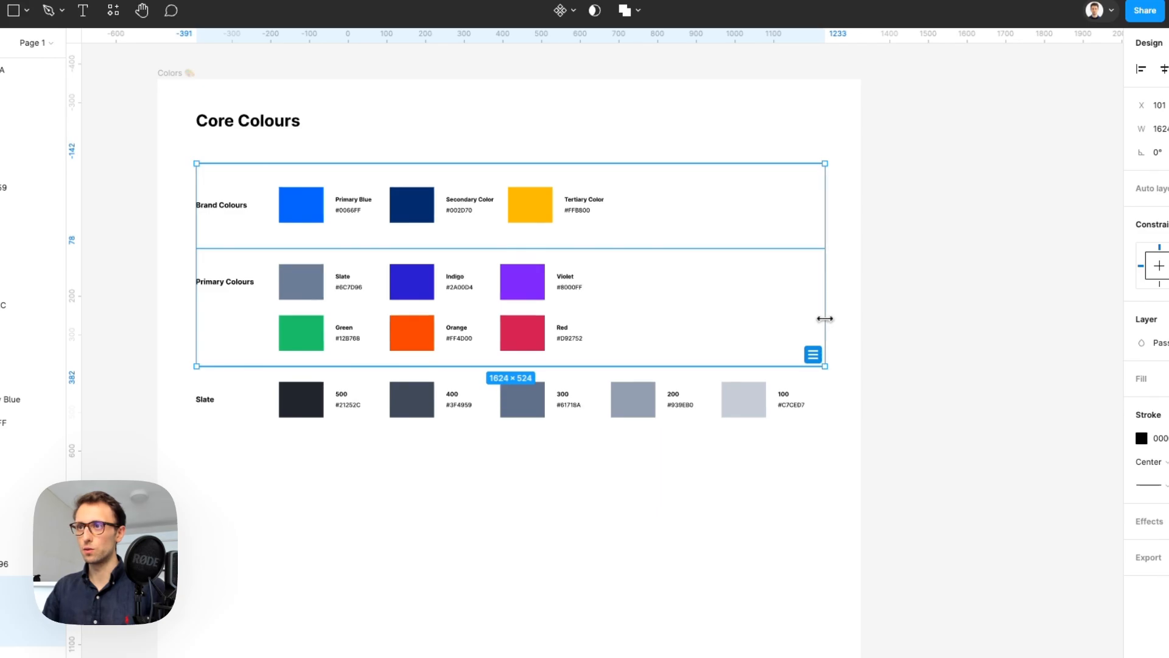
click(838, 458)
- Start a new colour style from the Slate 500 swatch's fill and move its dialog below the swatch row
scroll(453, 417, up, 4)
scroll(307, 417, down, 2)
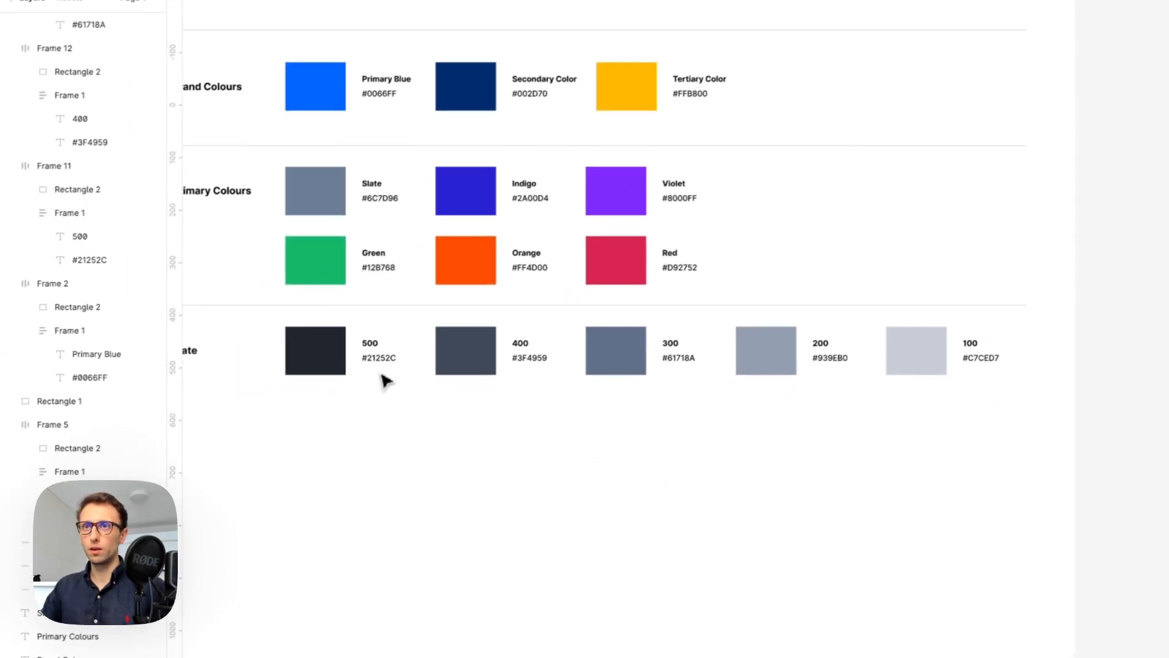
click(319, 352)
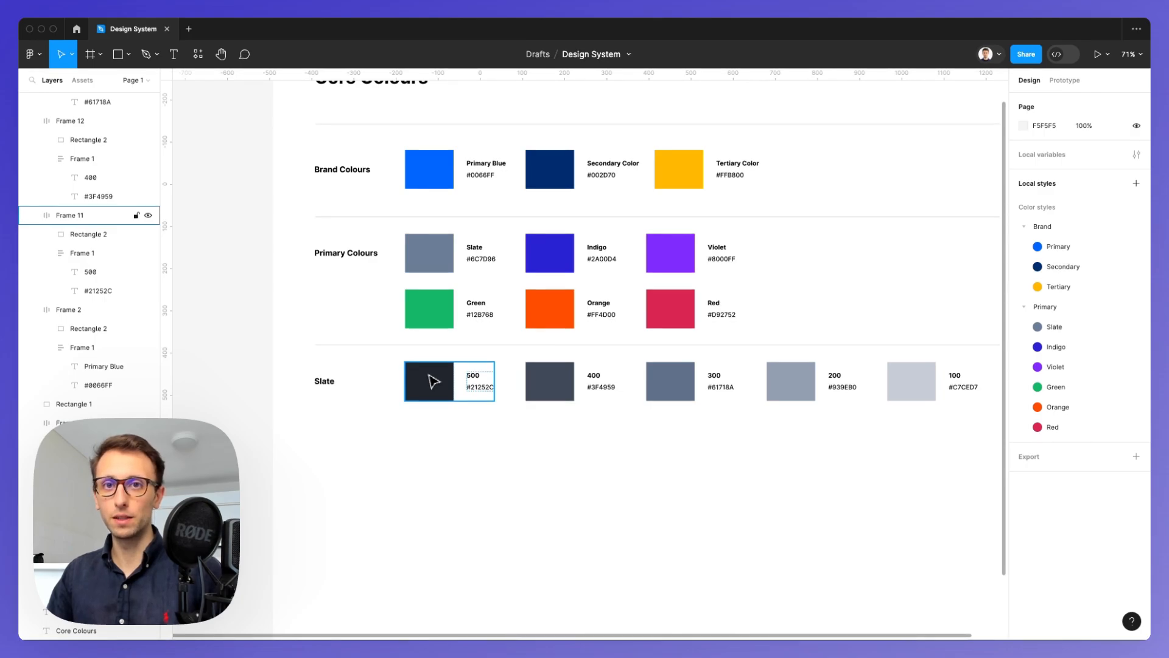
double_click(448, 385)
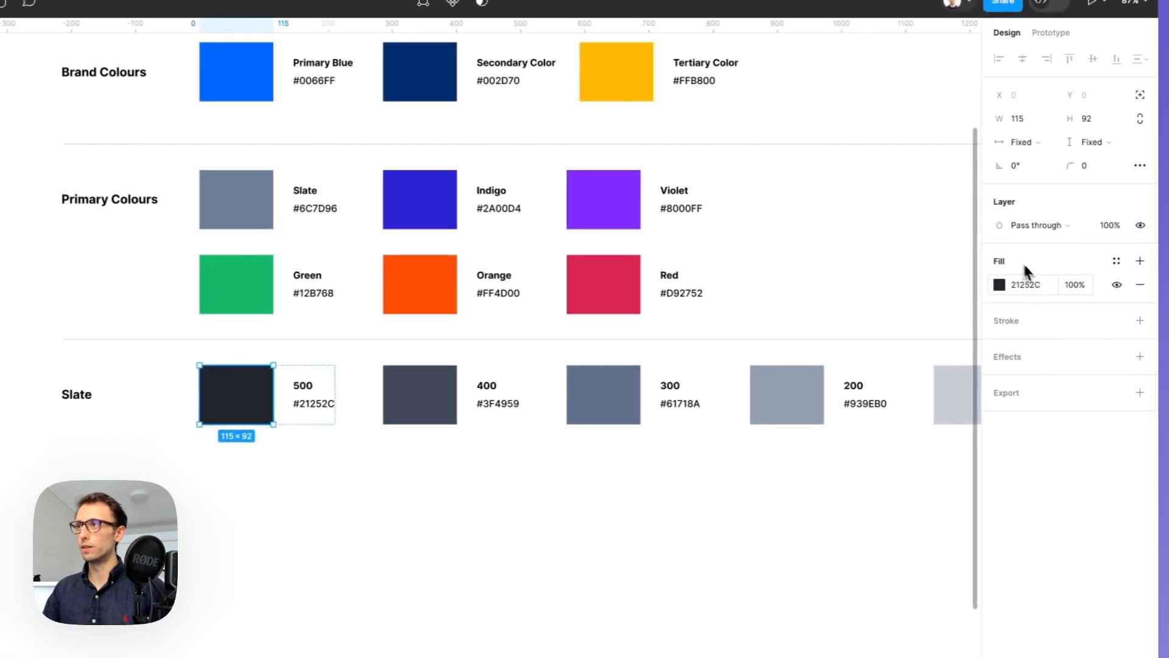
click(1110, 263)
click(937, 266)
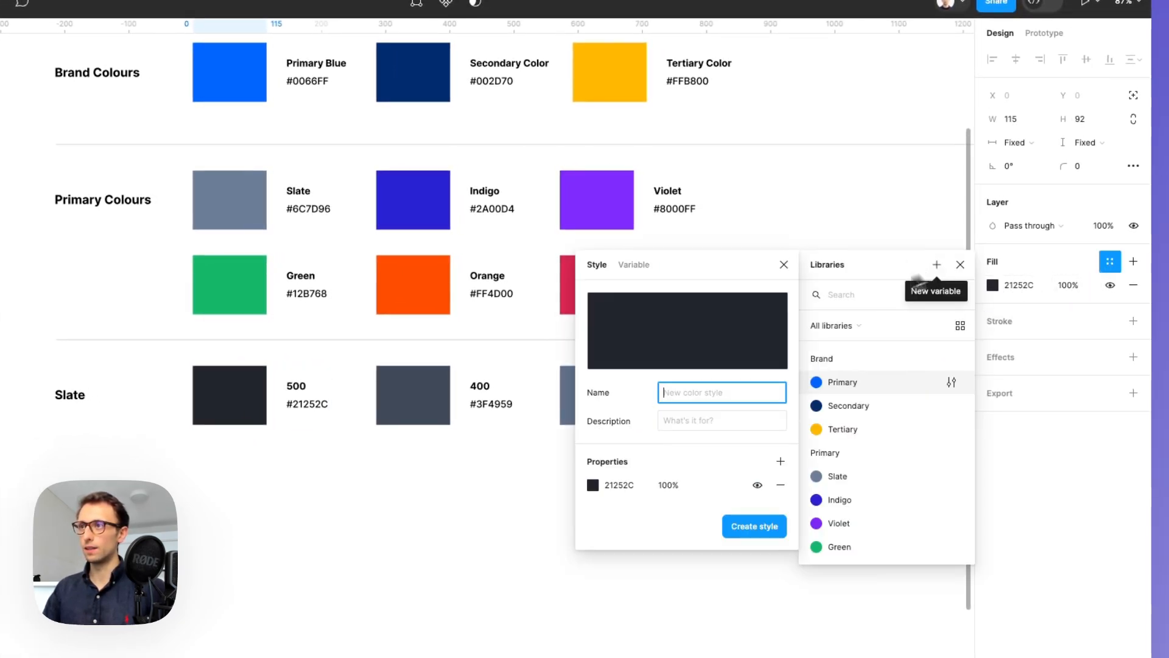
drag(646, 259, 488, 416)
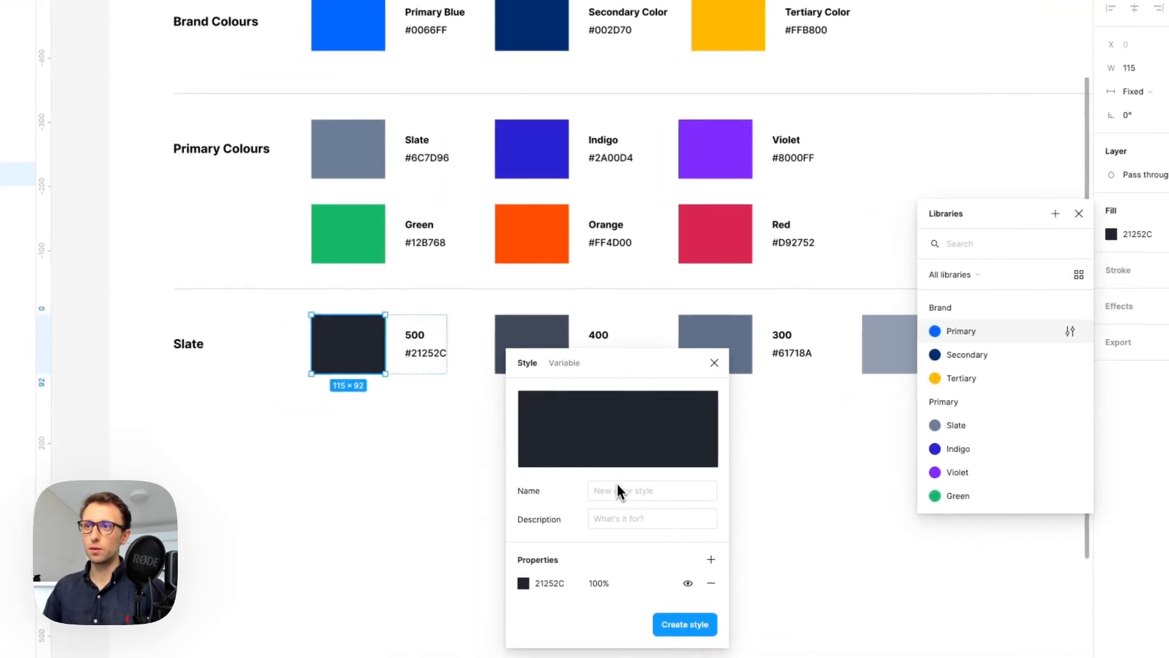
click(607, 492)
drag(618, 369, 595, 290)
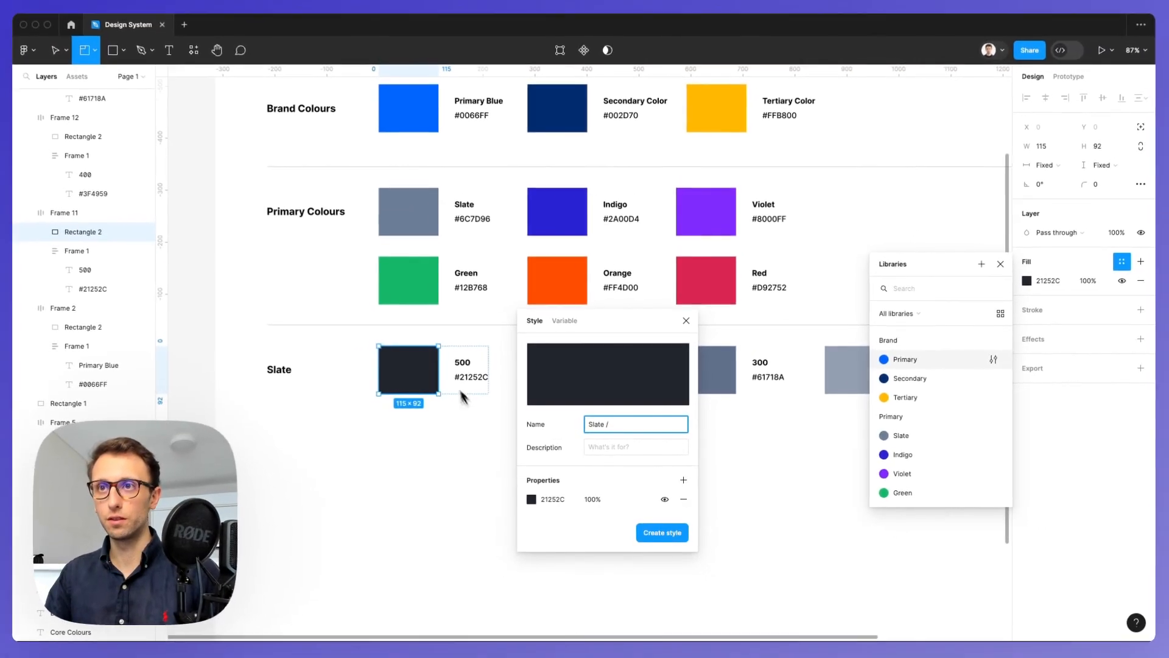
- Name the style Slate / 500, copy the "Slate / " prefix for reuse, and create the style
text(Slate / )
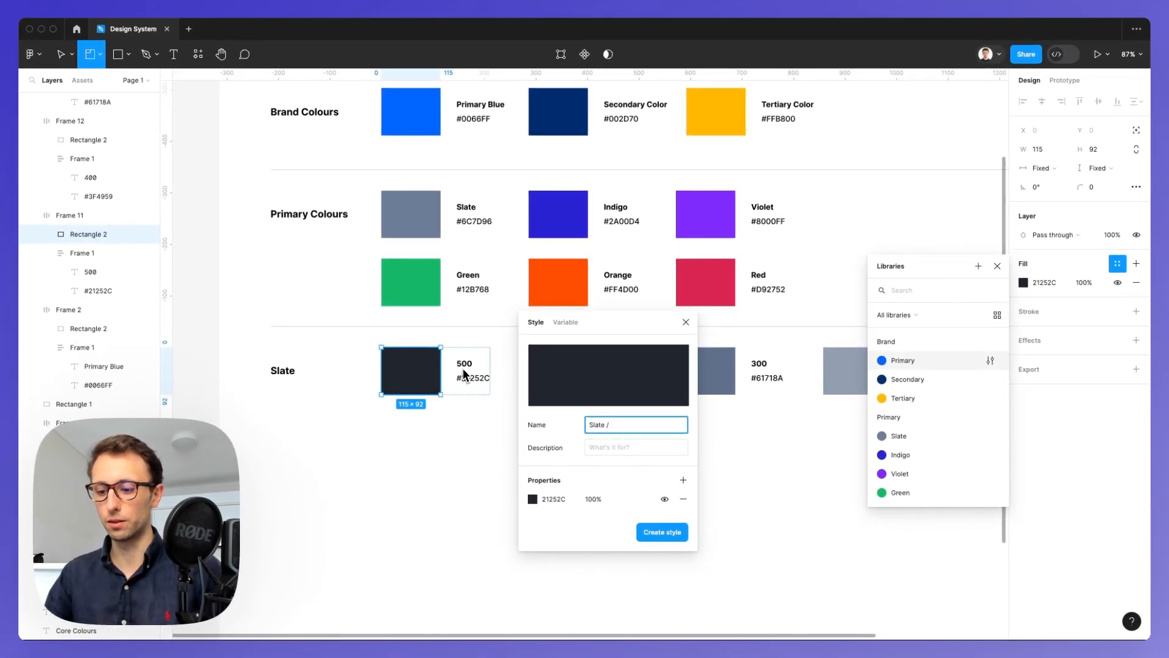
text(500)
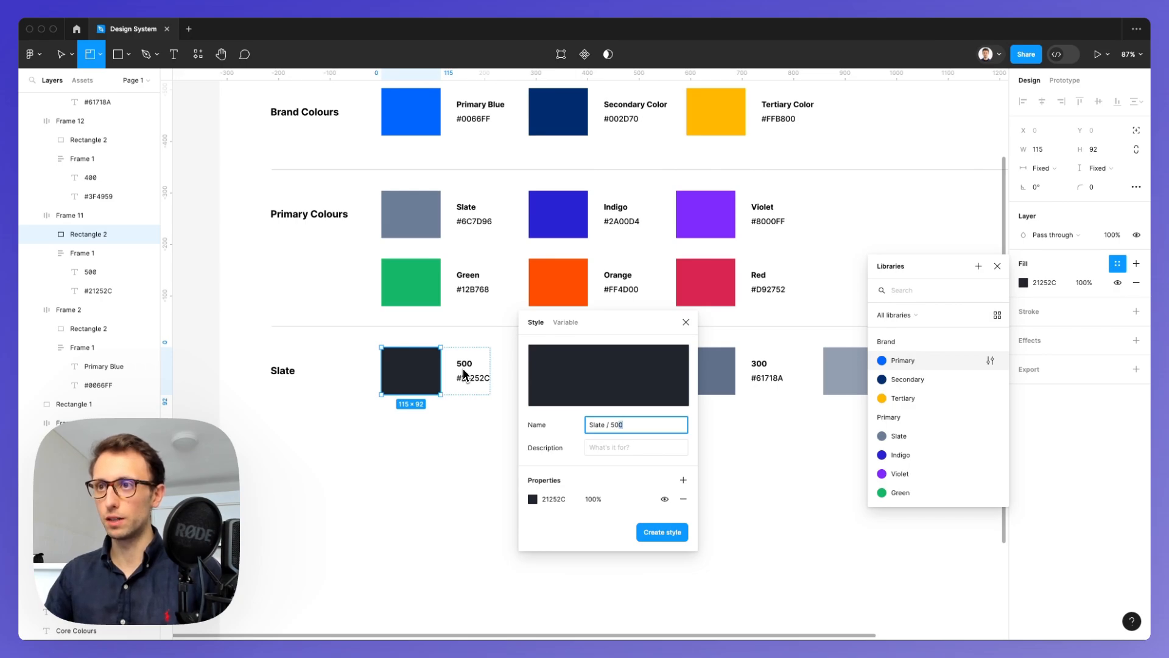
key(alt+Left)
key(shift+super+Left)
key(super+c)
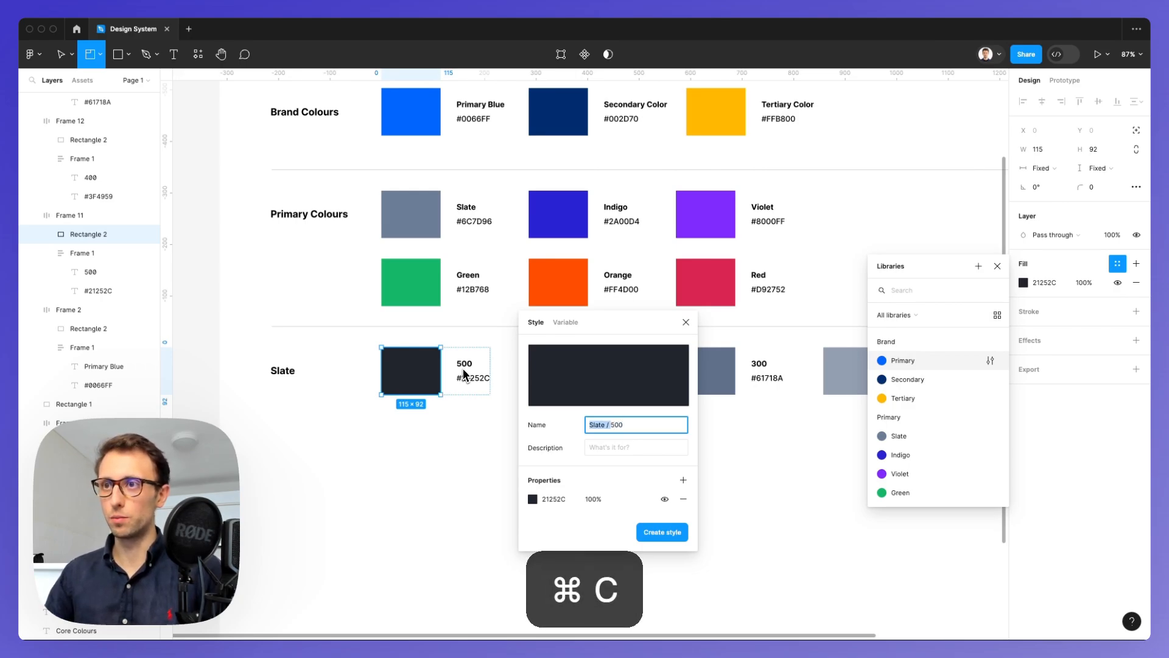
click(664, 534)
click(596, 531)
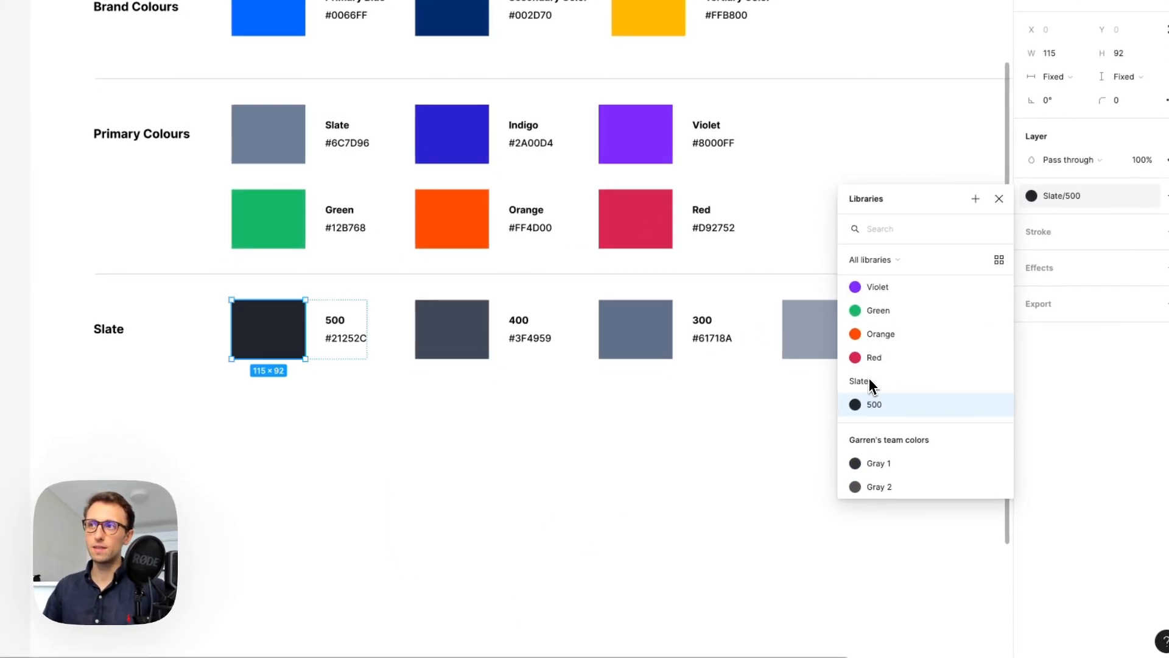
- Review how the colour styles are grouped under Brand, Primary and Slate in the library list
scroll(869, 378, up, 4)
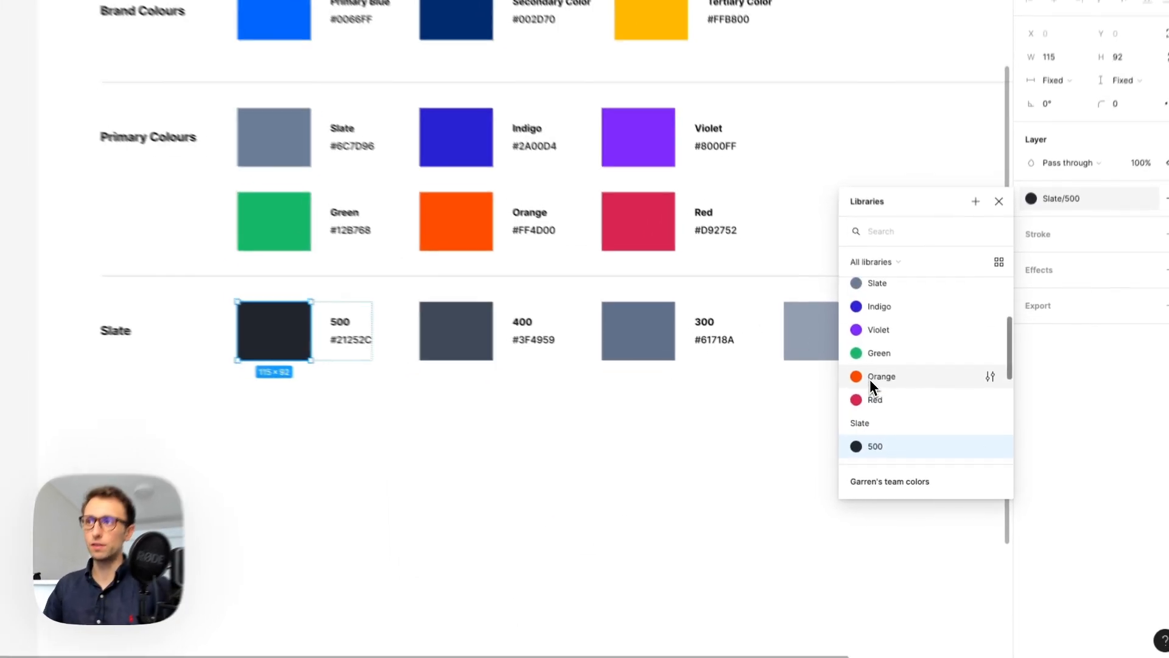
scroll(882, 326, down, 2)
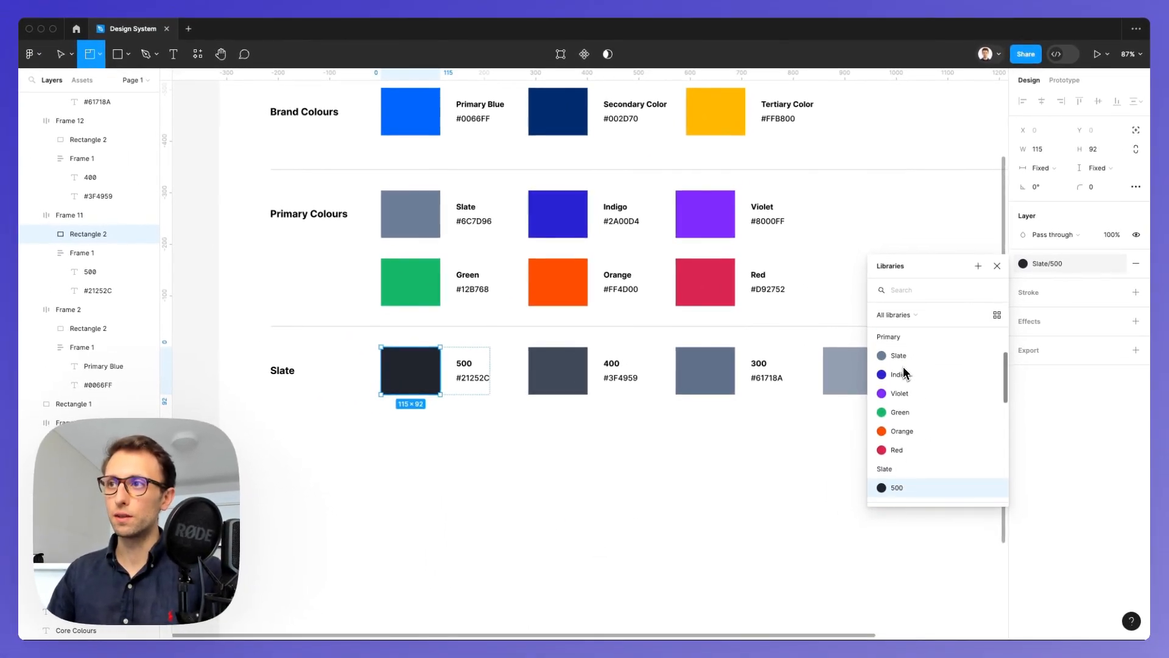
scroll(906, 365, down, 1)
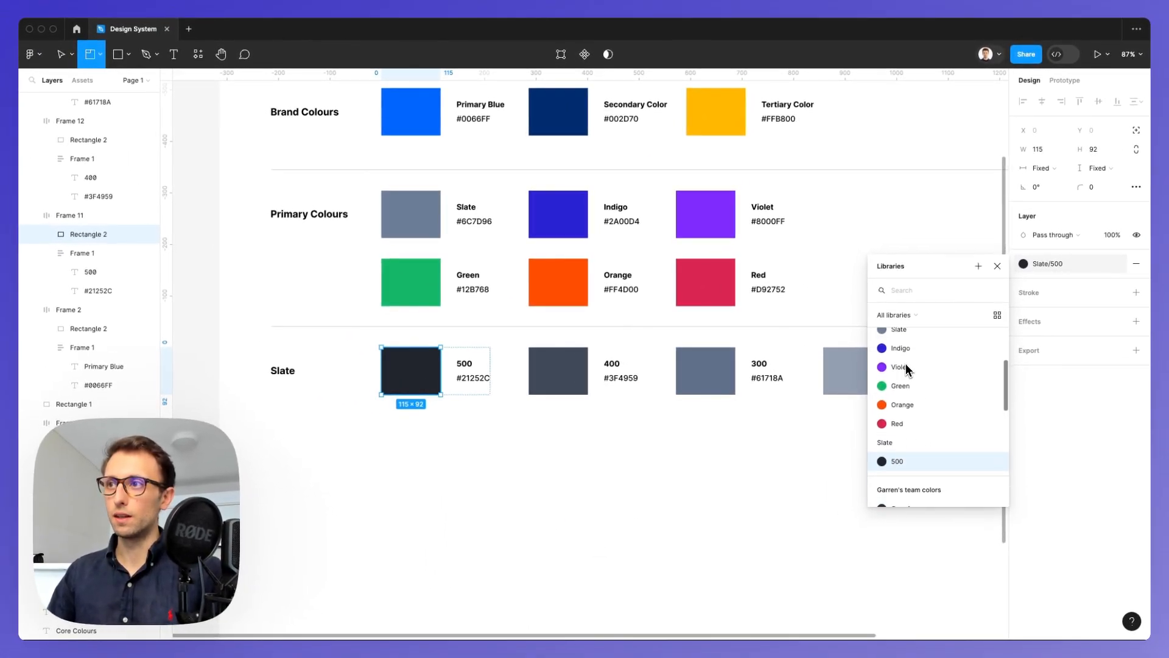
scroll(909, 359, up, 4)
scroll(915, 363, down, 1)
scroll(915, 365, down, 3)
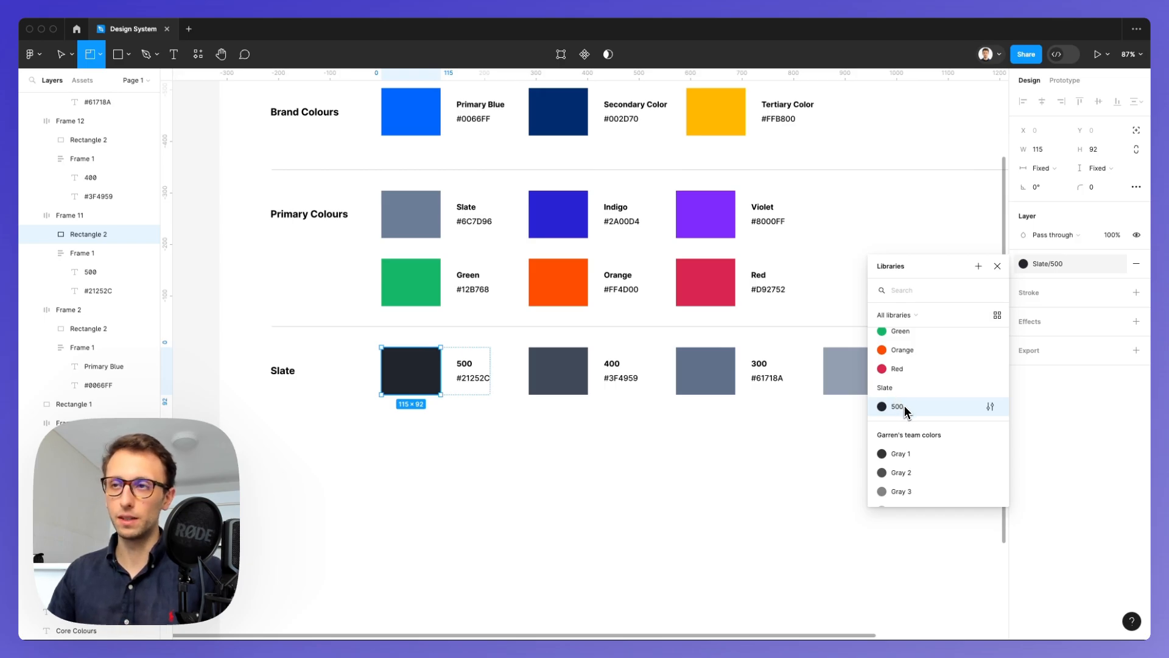
click(564, 361)
click(567, 361)
key(super+z)
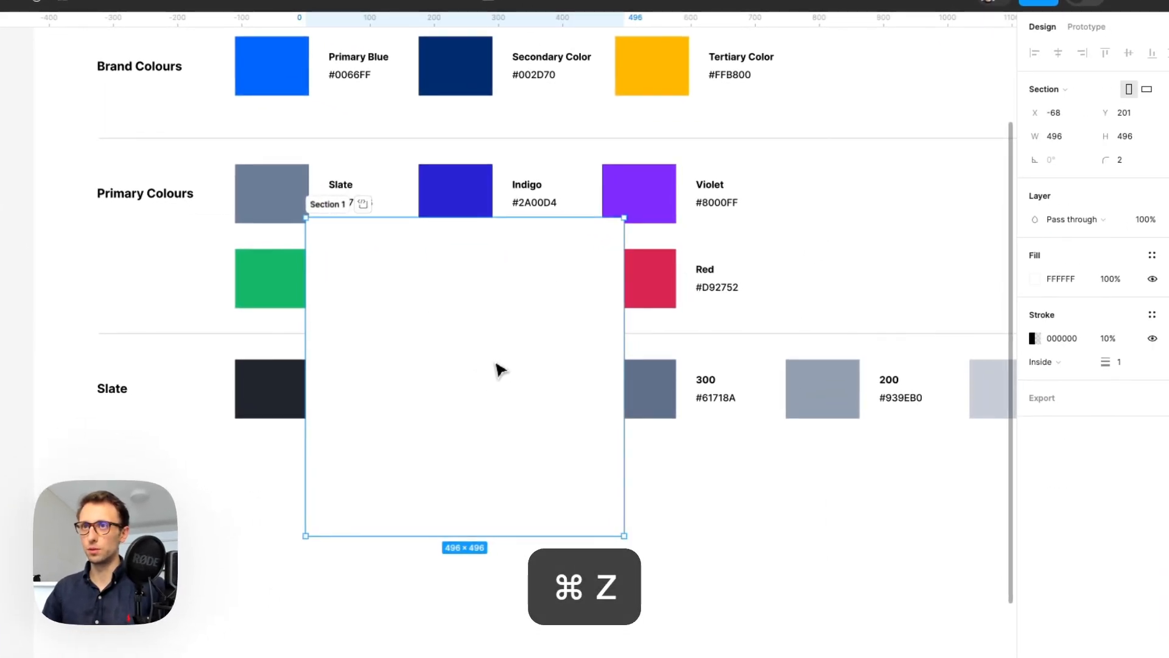
key(super+z)
- Save the Slate 400 swatch's fill as a new colour style named Slate / 400
click(485, 377)
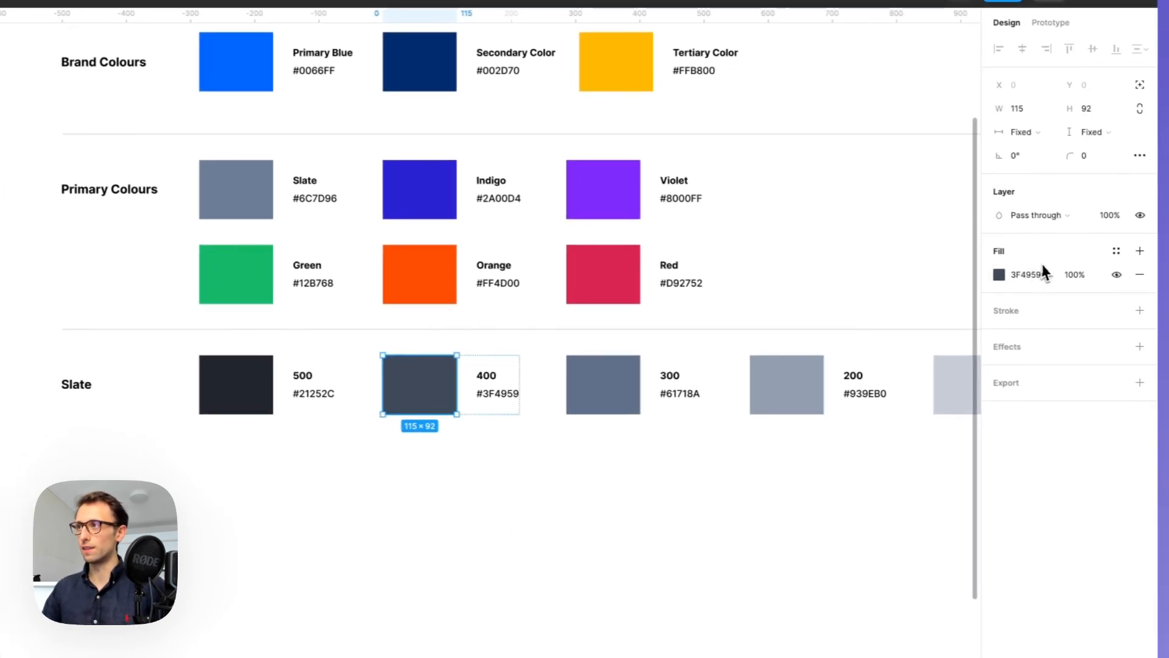
click(1152, 254)
click(936, 253)
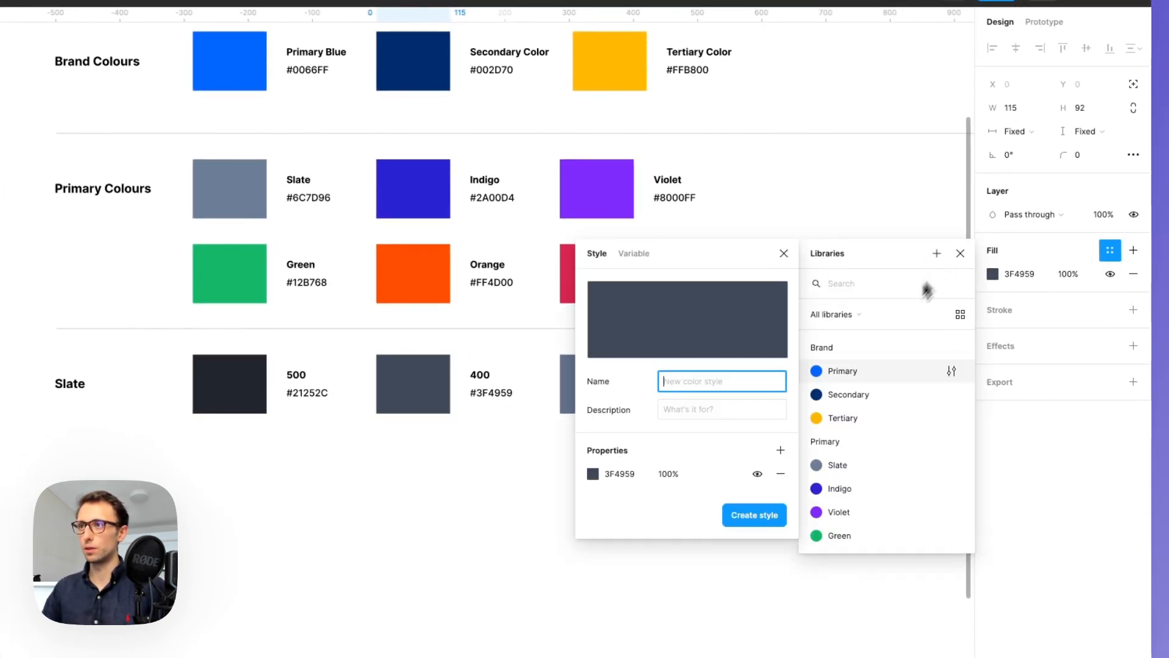
key(super+v)
text(400)
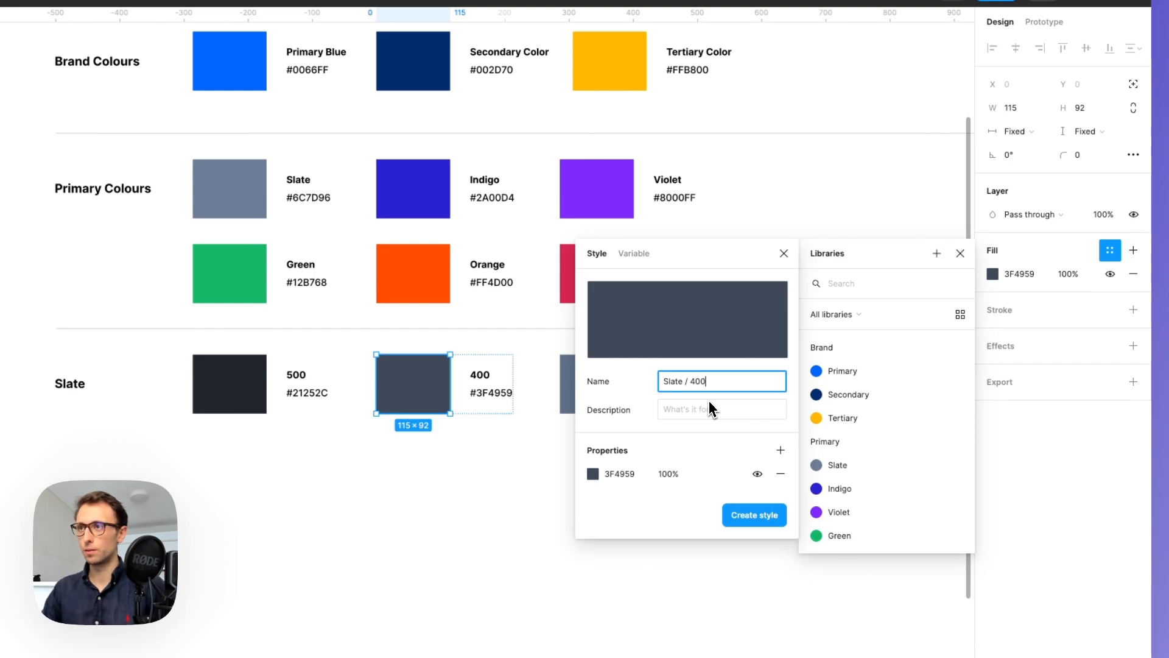
key(Return)
- Save the Slate 300 swatch's fill as a new colour style named Slate / 300
scroll(674, 410, right, 5)
click(432, 387)
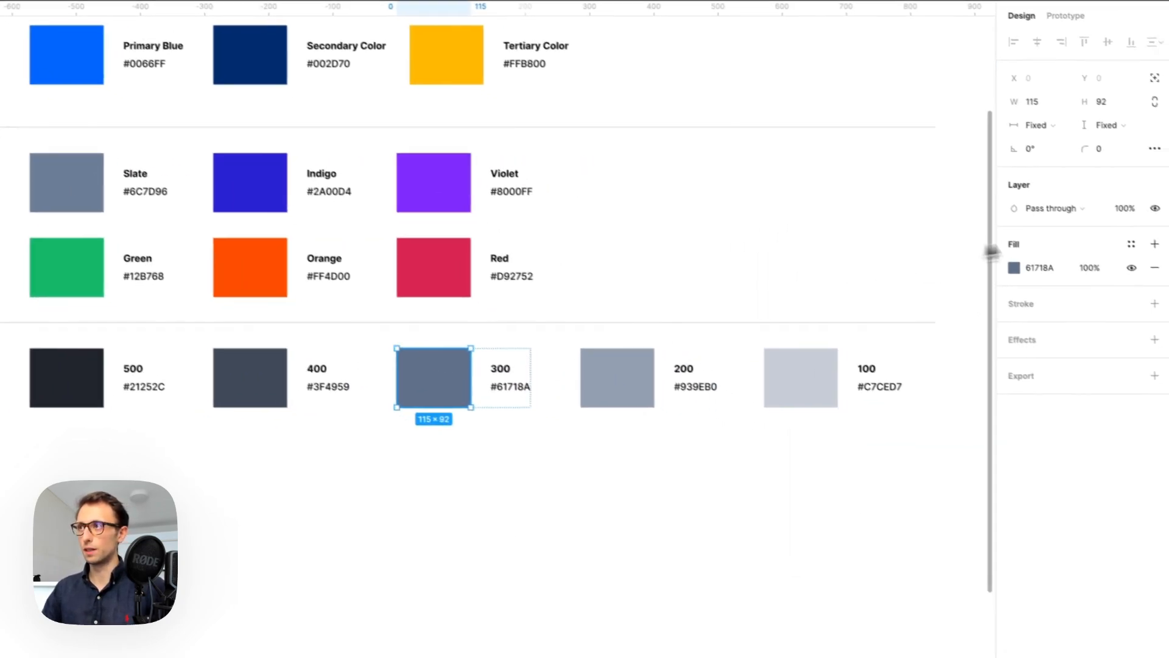
click(1140, 253)
click(967, 256)
key(super+v)
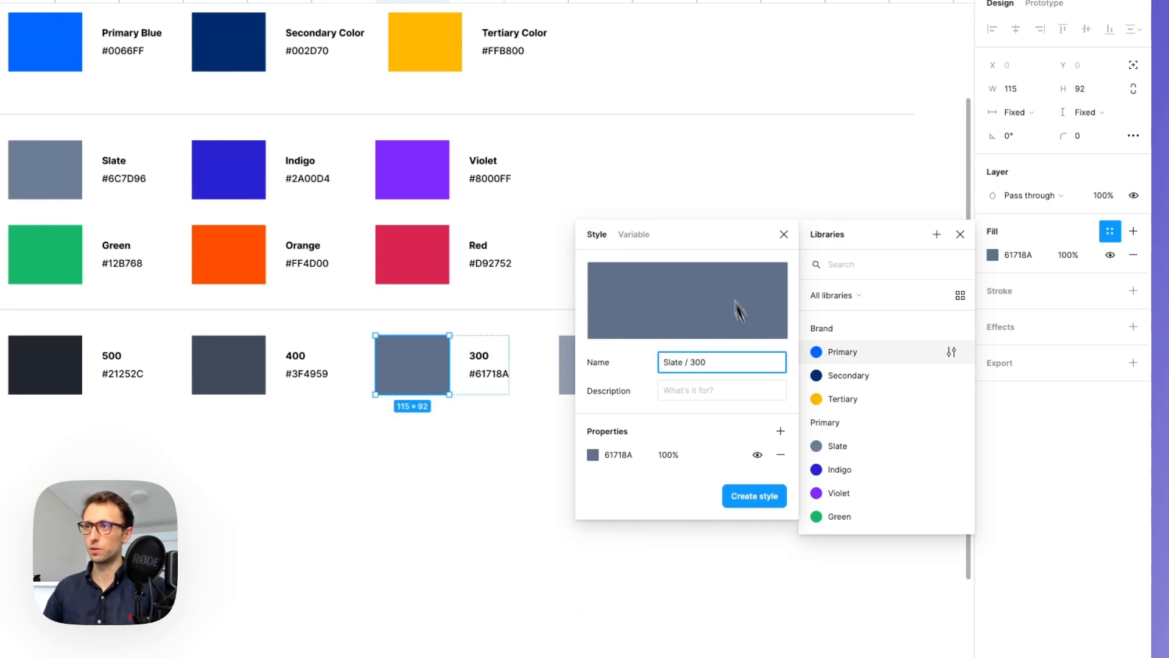
click(755, 495)
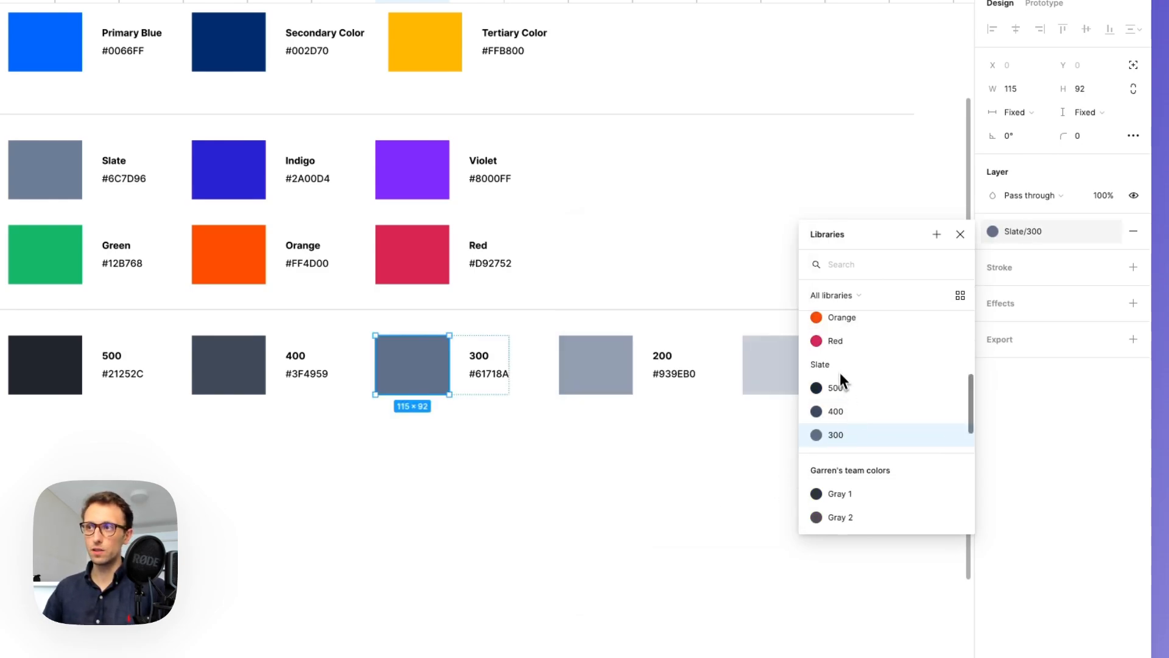
- Save the Slate 200 swatch's fill as a new colour style named Slate / 200
super+click(608, 378)
scroll(596, 366, down, 1)
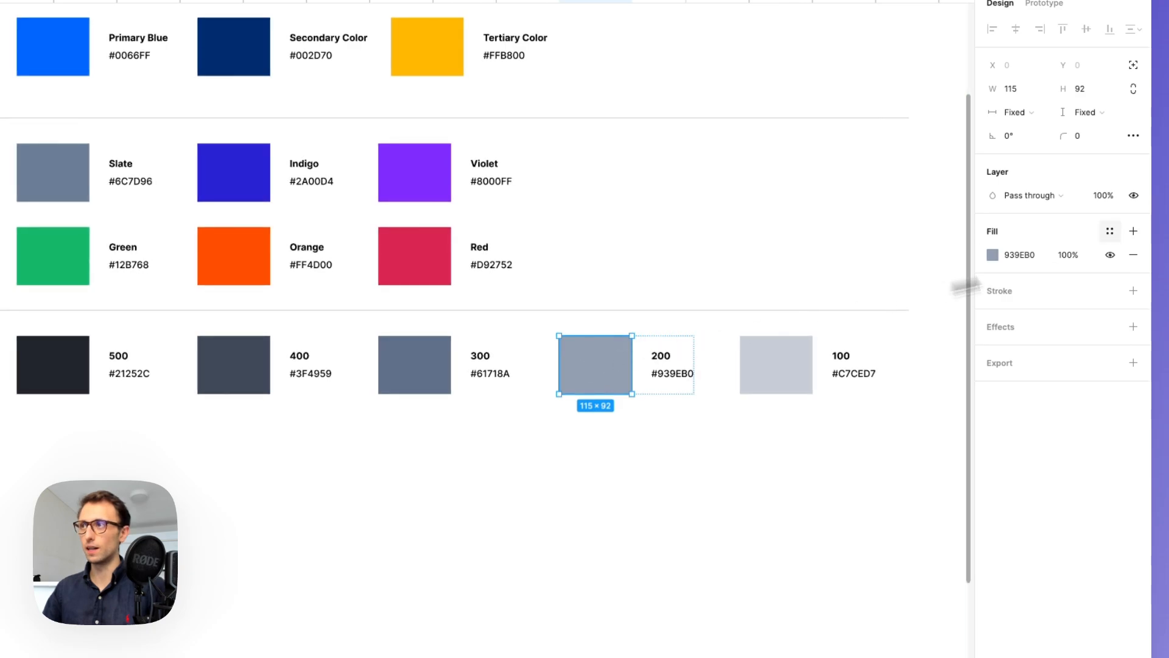
click(1110, 232)
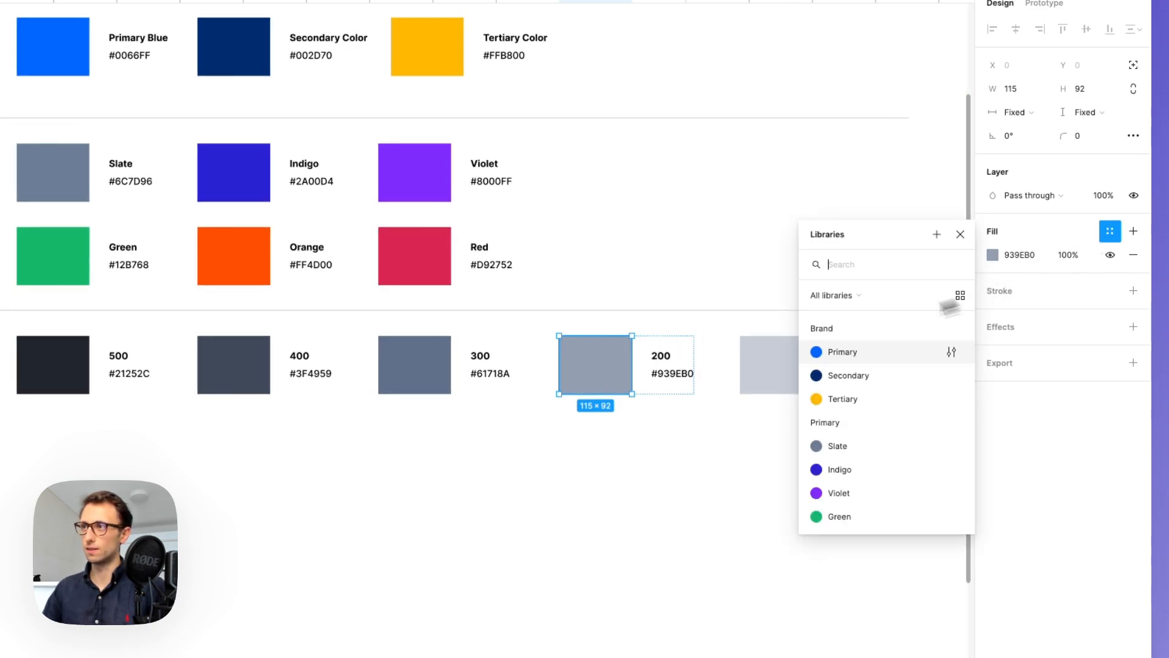
click(936, 234)
key(super+v)
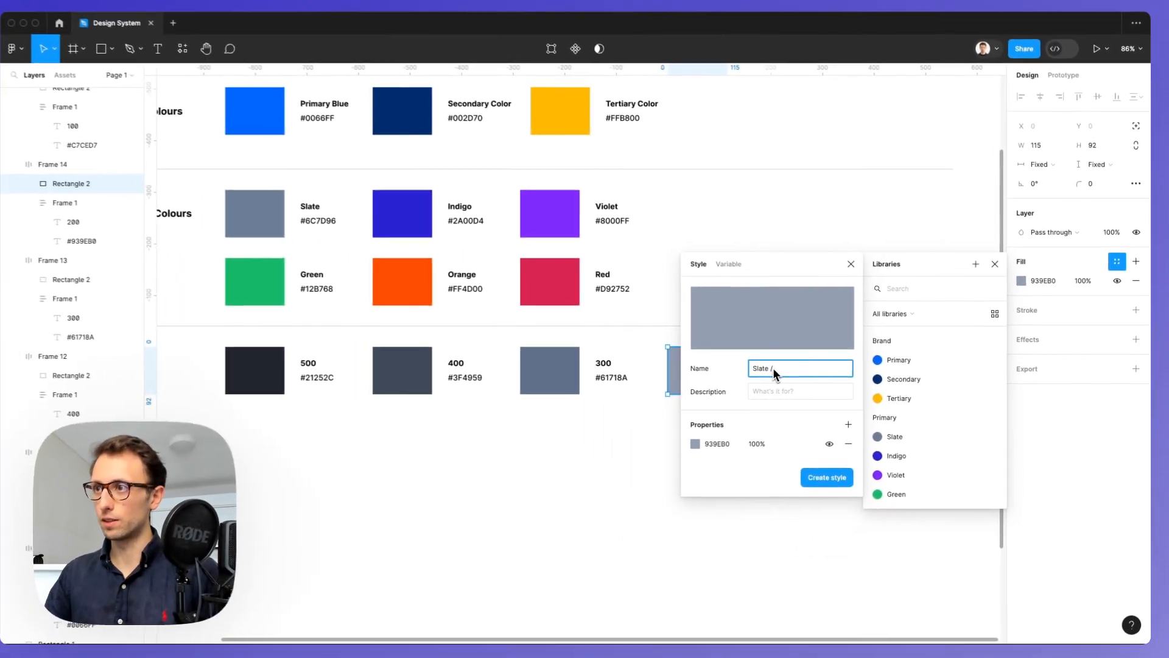
scroll(856, 422, down, 3)
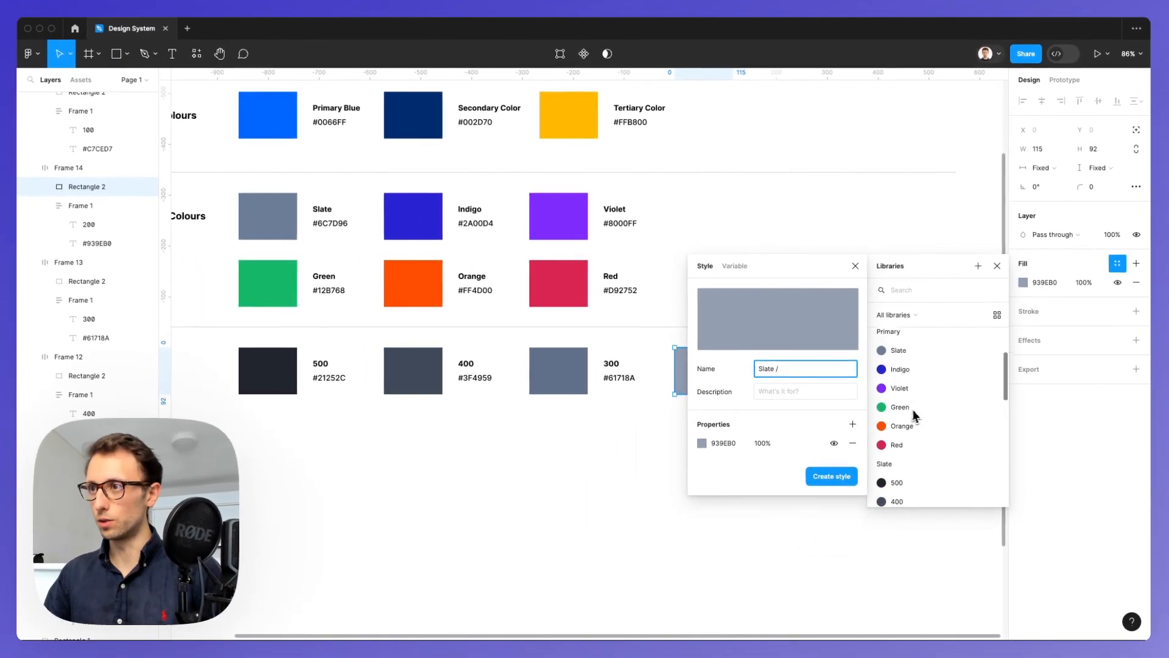
scroll(917, 413, down, 2)
text(200)
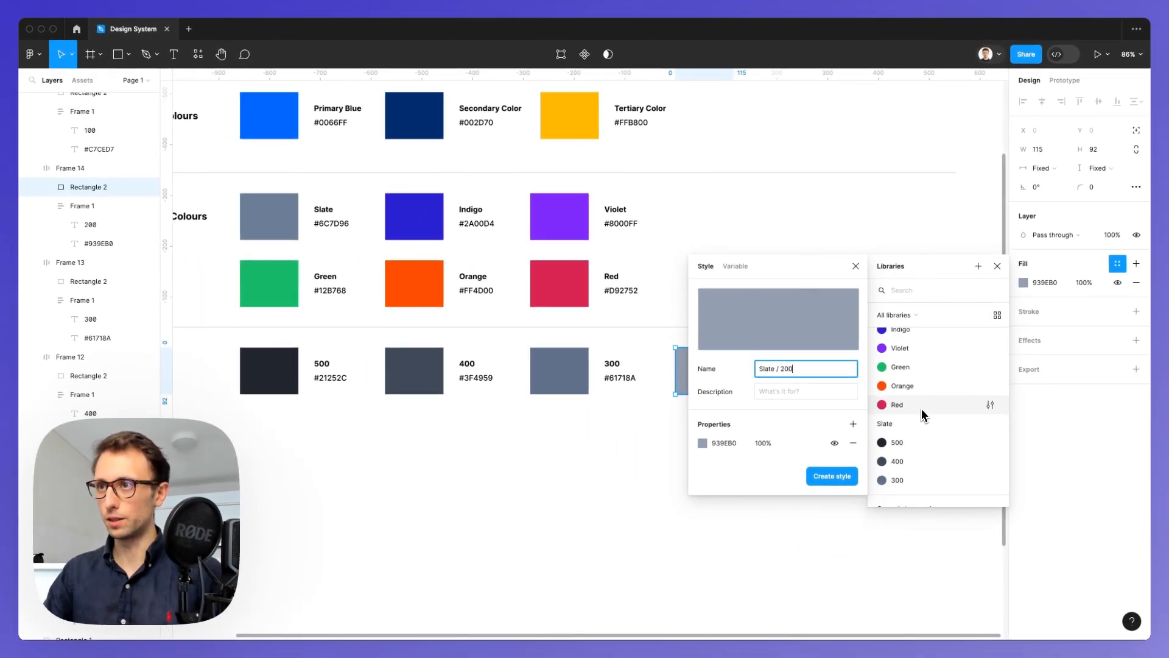
key(Return)
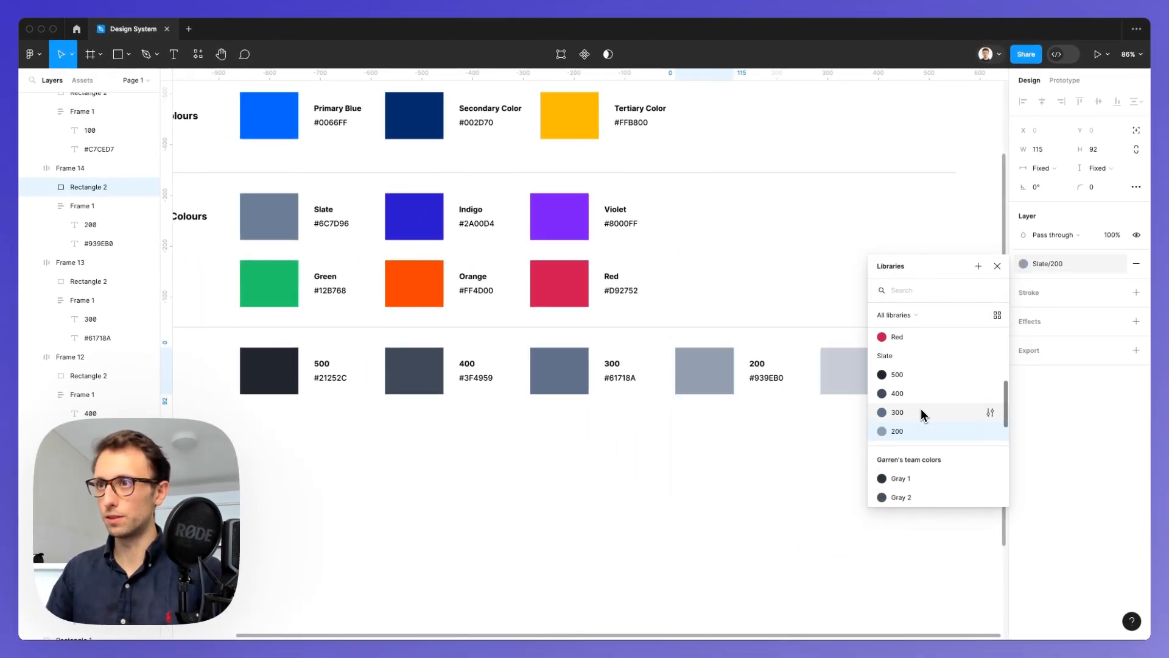
- Save the Slate 100 swatch's fill as a new colour style named Slate / 100
scroll(739, 402, right, 5)
click(630, 368)
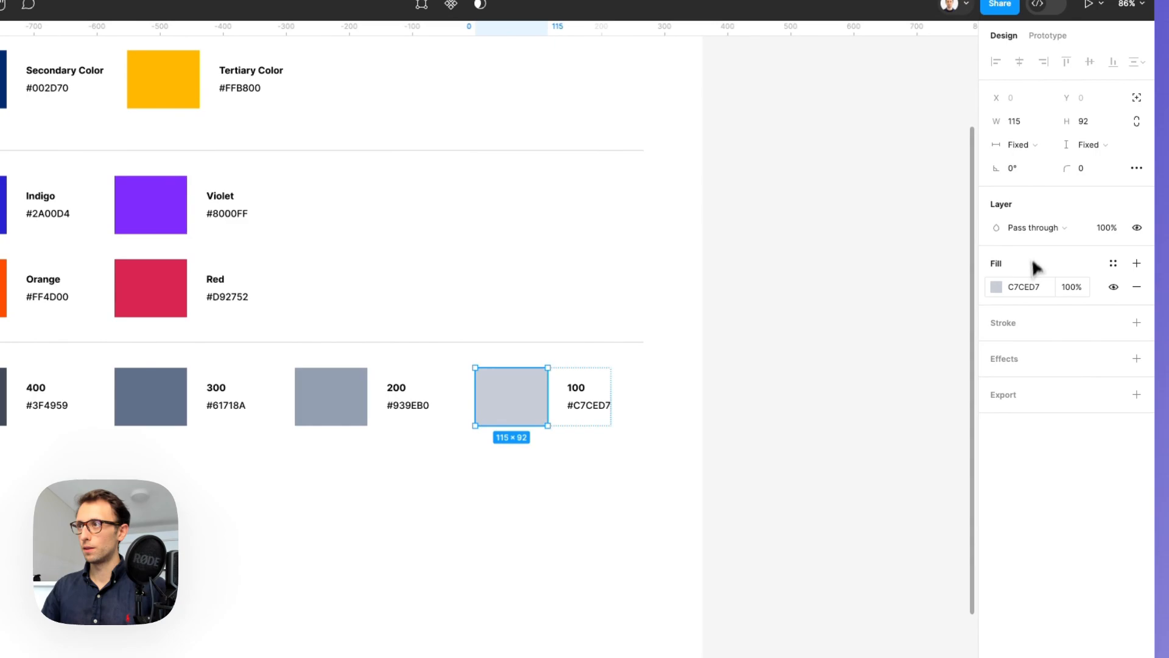
click(1114, 263)
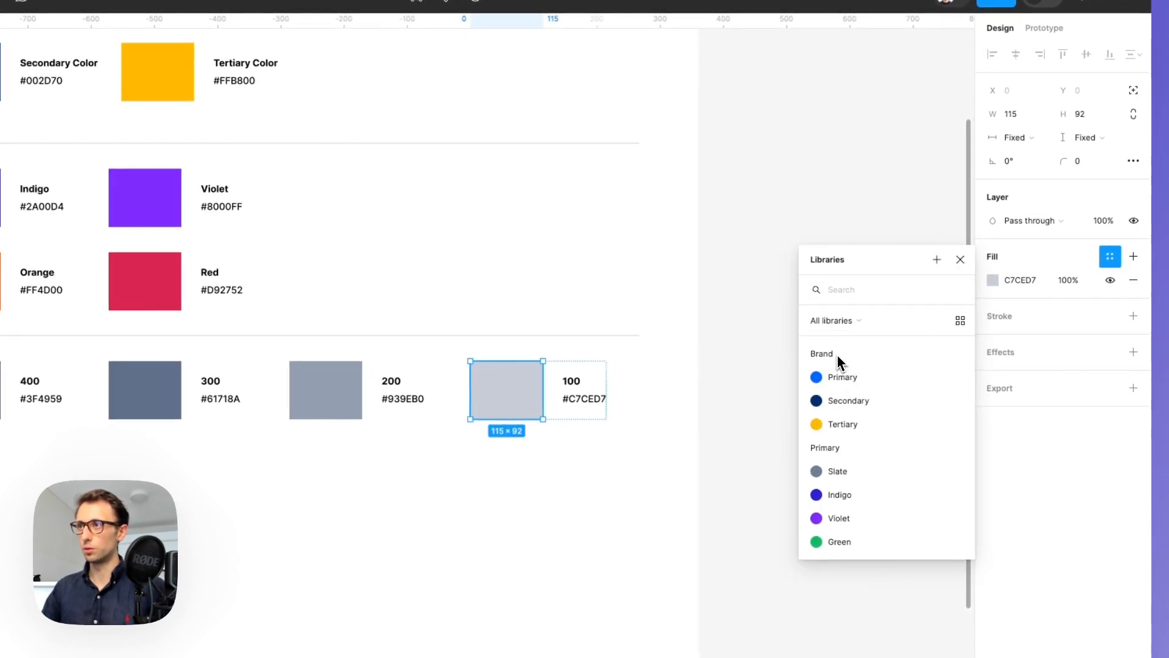
click(937, 259)
text(Slate /)
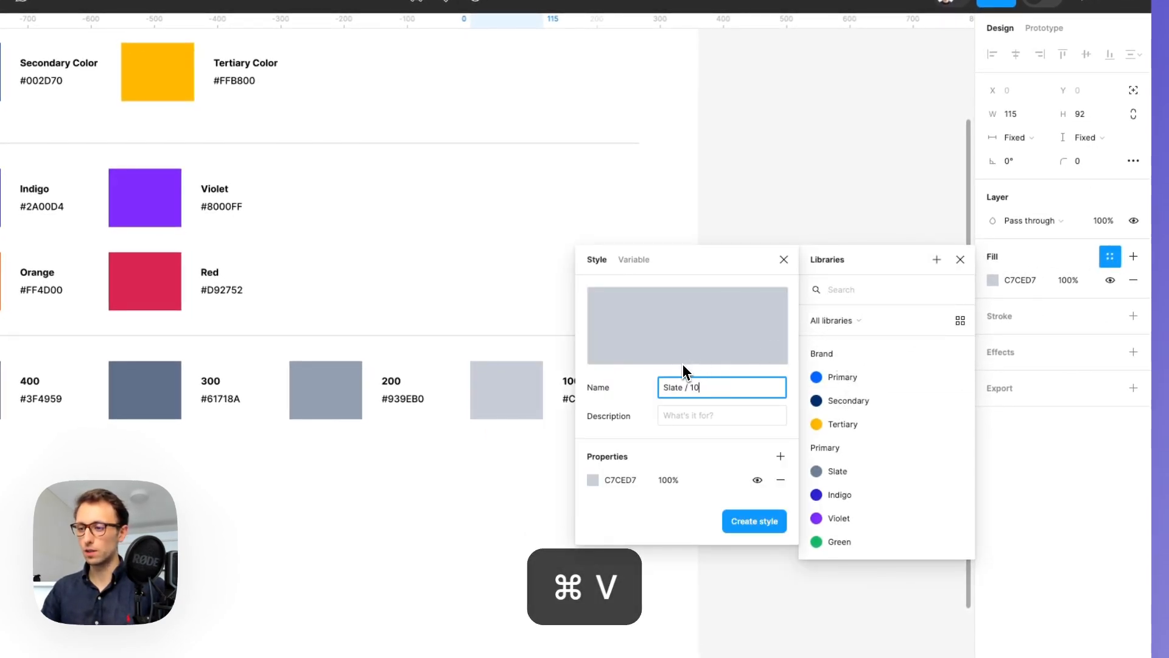
key(Return)
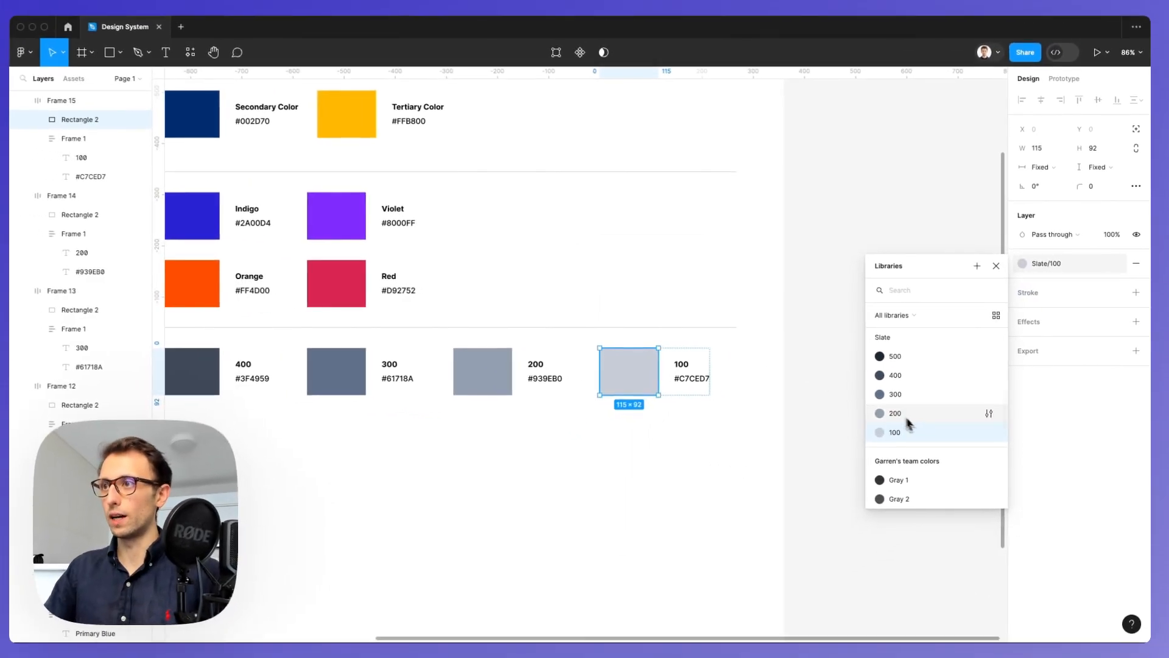
- Review the grouped colour styles in the library list against the swatches on the Core Colours page, and close the list
scroll(868, 451, up, 3)
scroll(930, 426, up, 5)
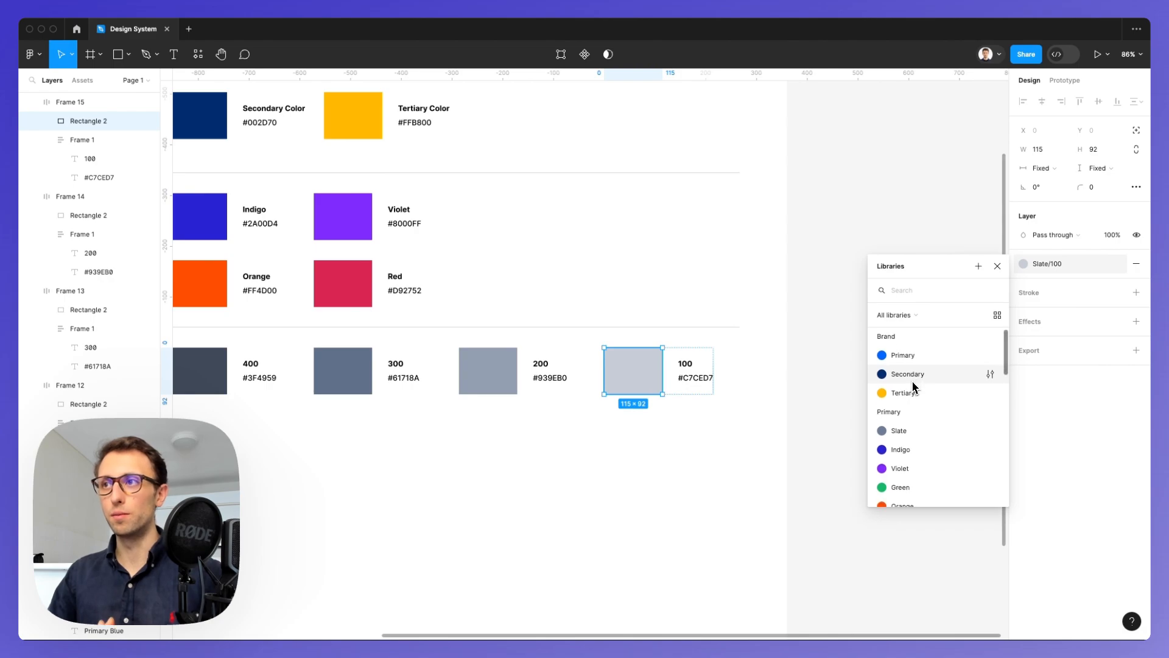
scroll(914, 385, down, 1)
scroll(914, 386, down, 1)
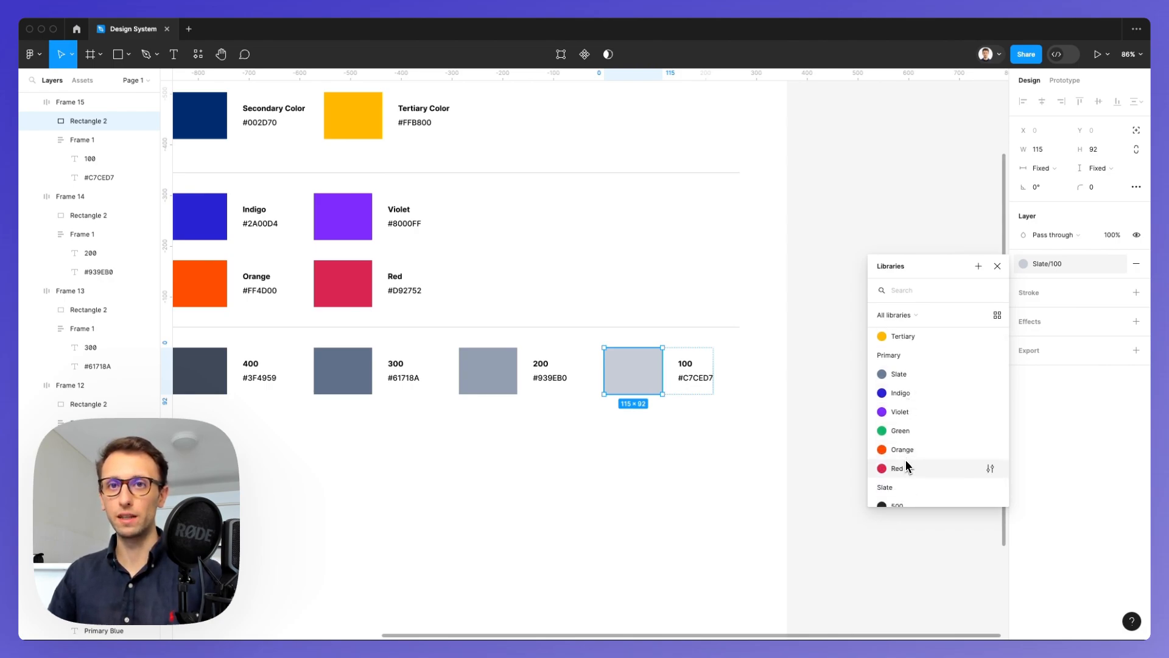
scroll(617, 415, left, 8)
scroll(609, 414, up, 4)
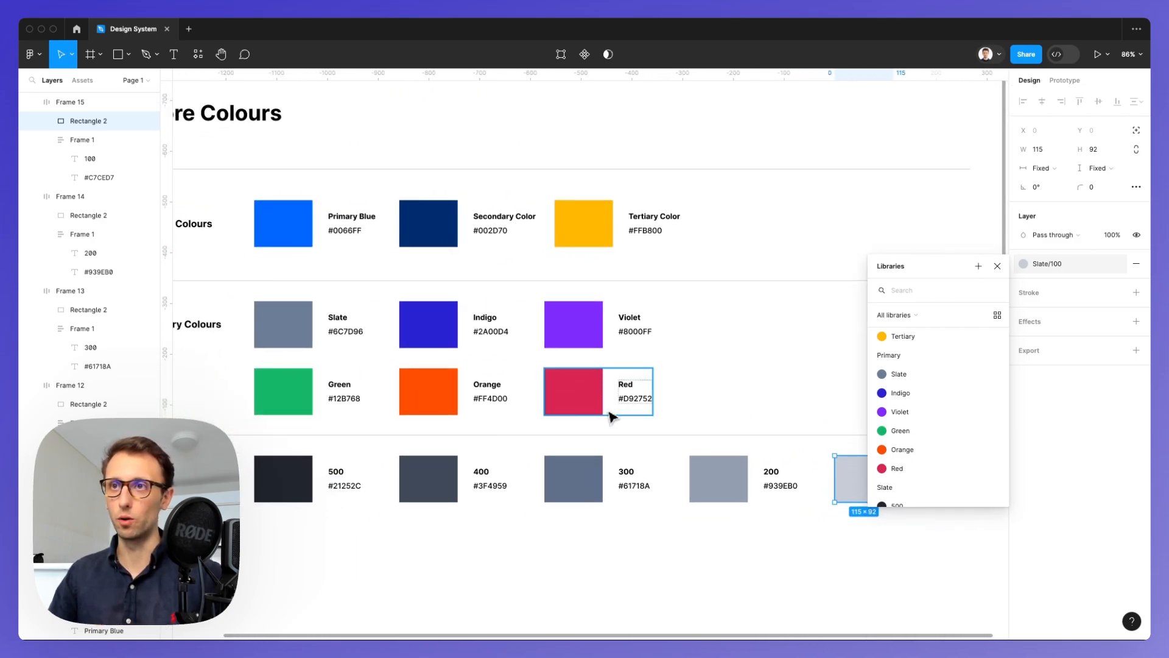
scroll(610, 417, down, 1)
scroll(610, 417, left, 1)
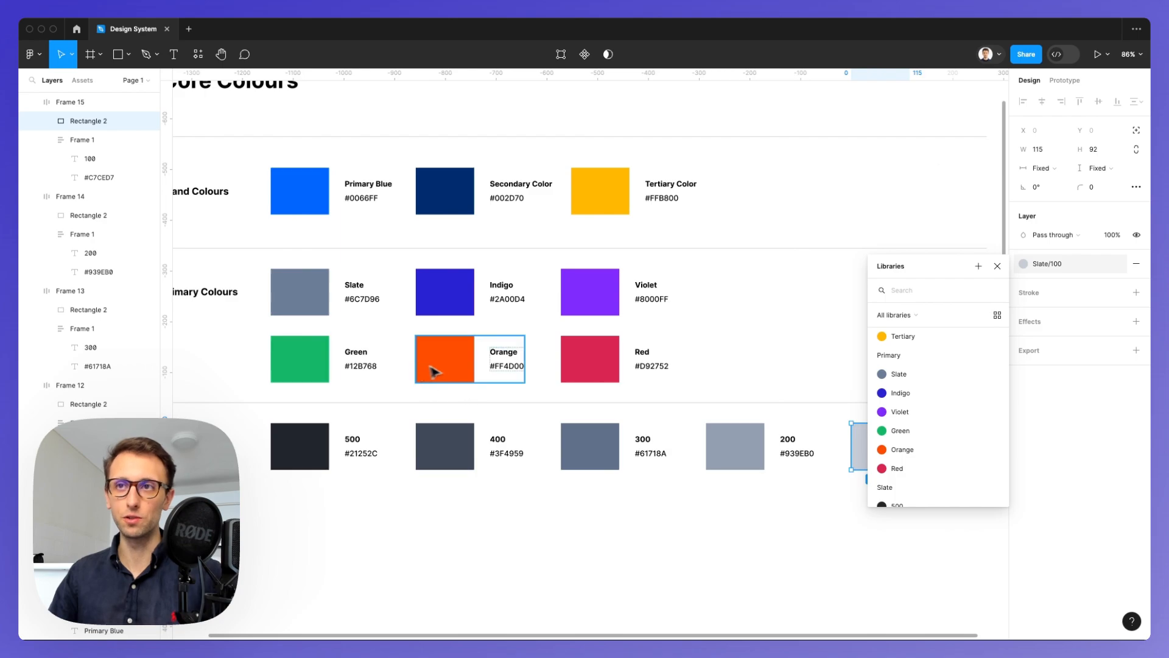
scroll(462, 376, down, 1)
scroll(472, 379, left, 4)
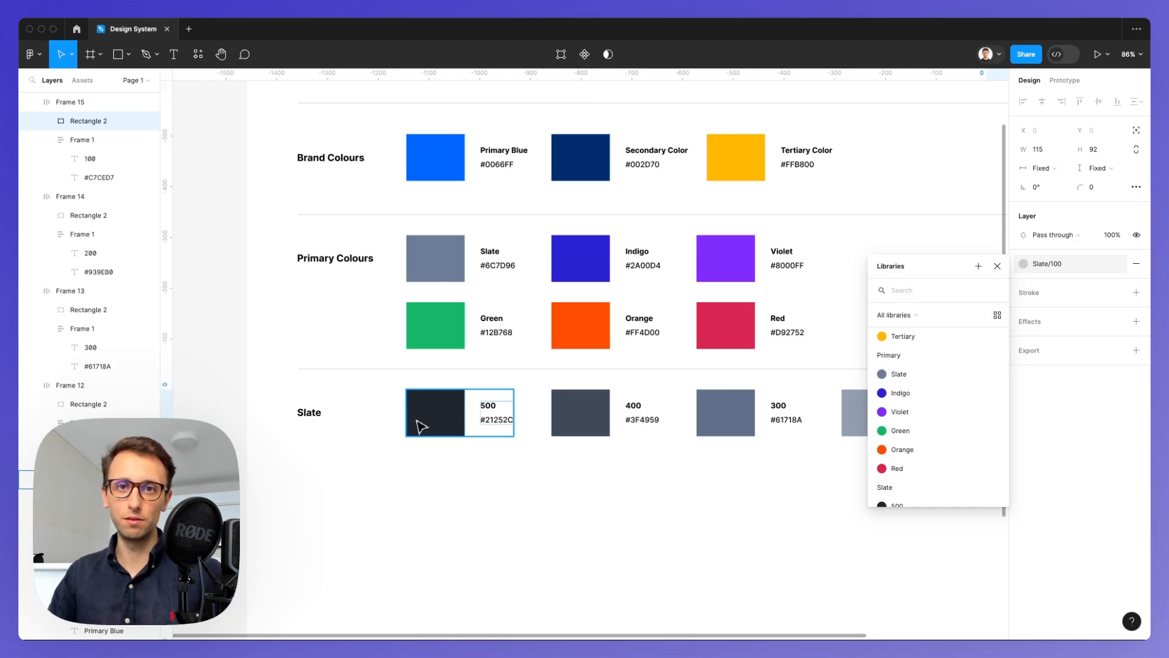
scroll(422, 426, right, 4)
scroll(425, 415, down, 3)
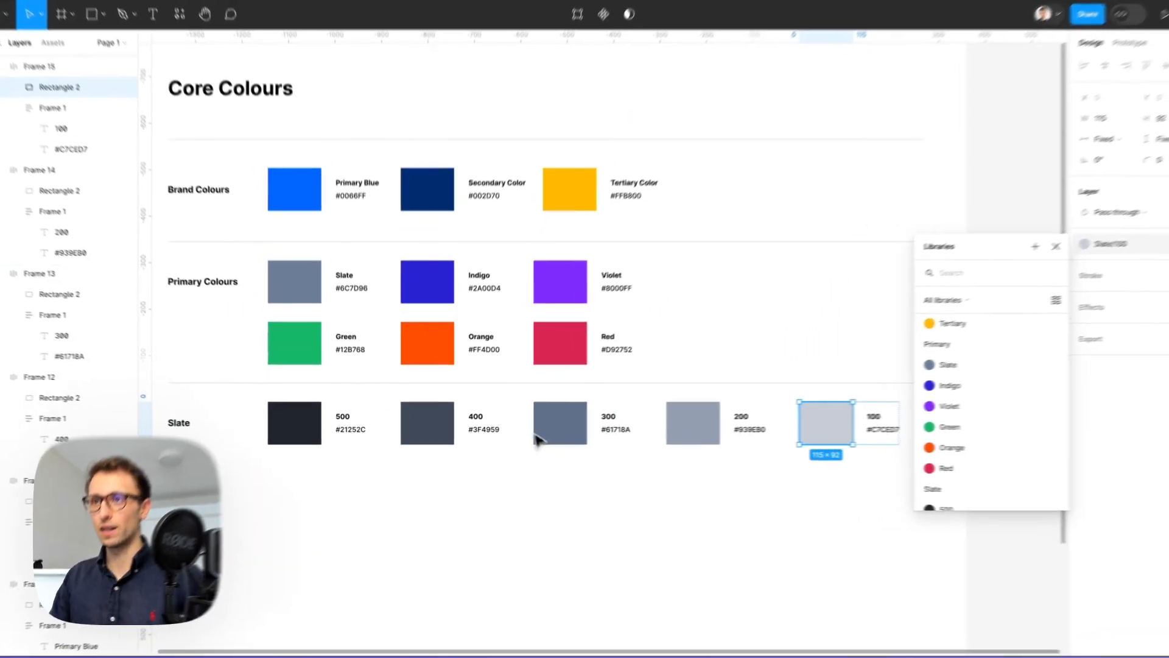
click(546, 467)
- Duplicate the Slate row with its divider line directly below at 40 px spacing and rename the copy's label as Indigo
scroll(546, 466, down, 1)
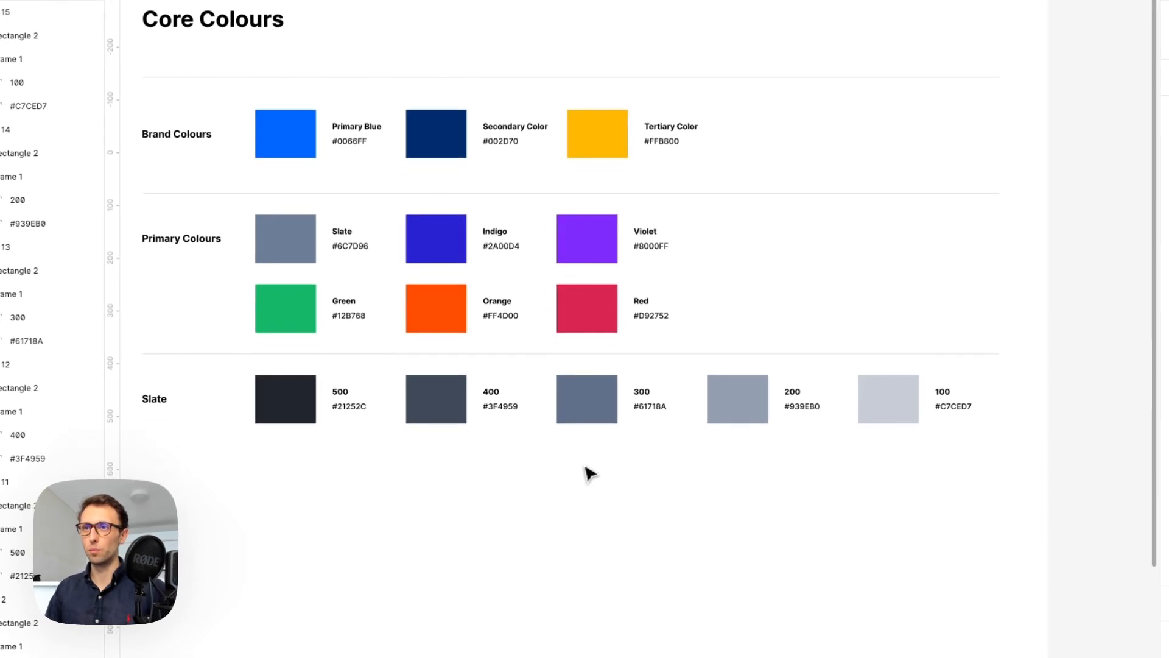
scroll(545, 450, left, 1)
scroll(586, 441, left, 1)
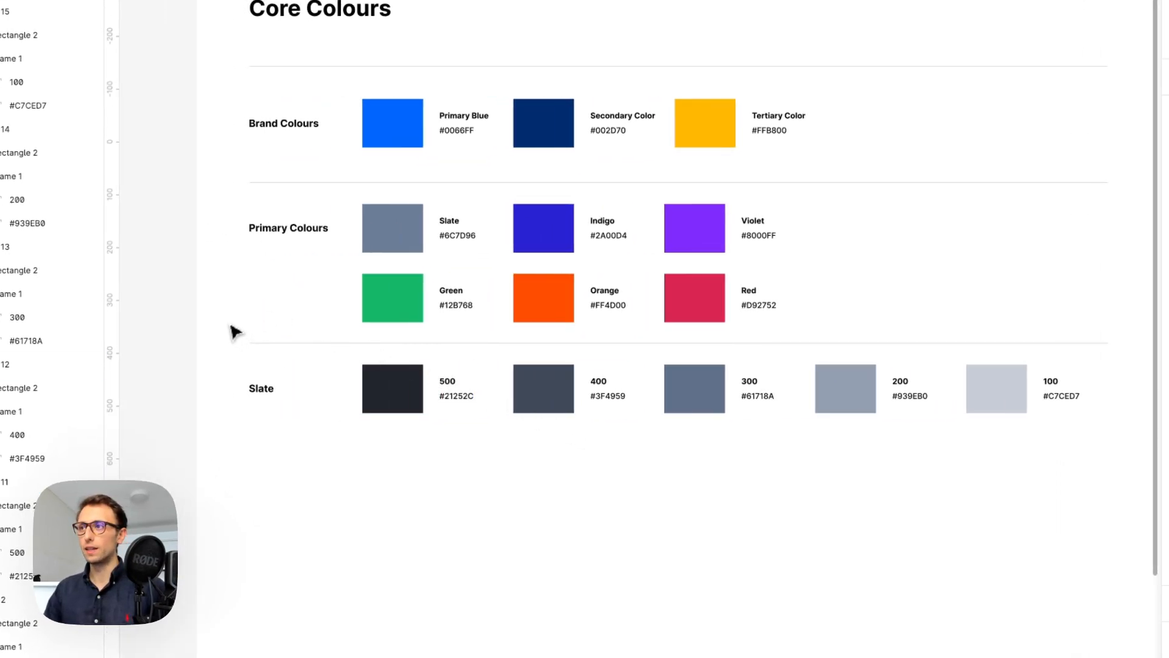
drag(230, 325, 1134, 468)
click(880, 461)
drag(960, 451, 254, 318)
alt+drag(158, 350, 157, 441)
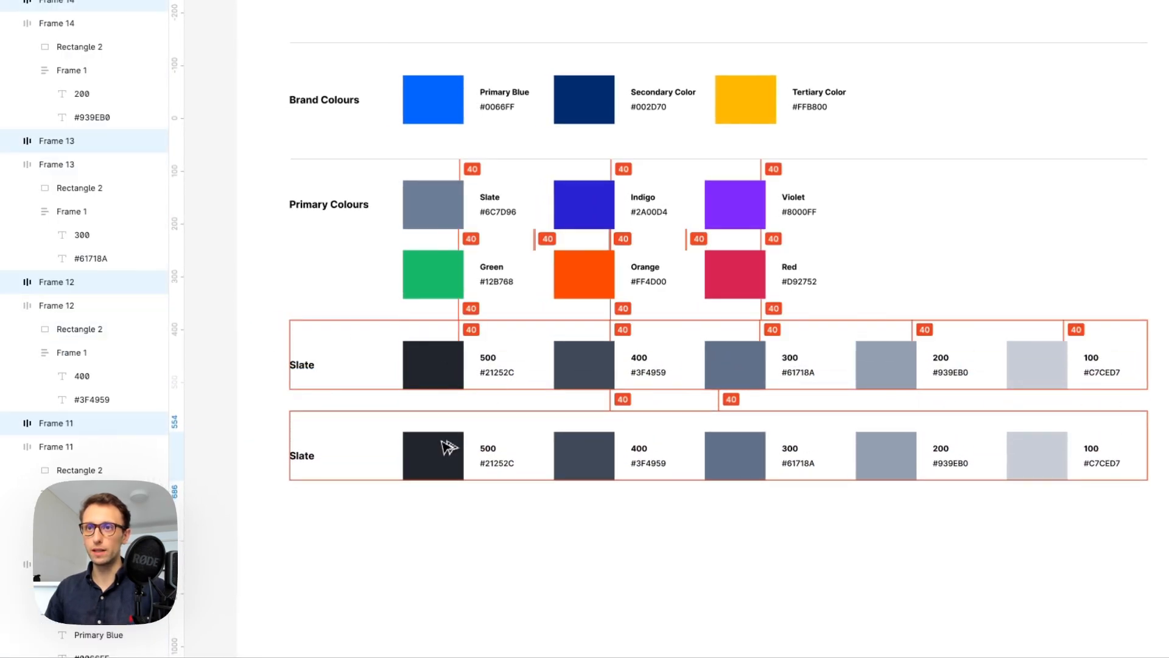
alt+drag(449, 448, 449, 448)
click(575, 528)
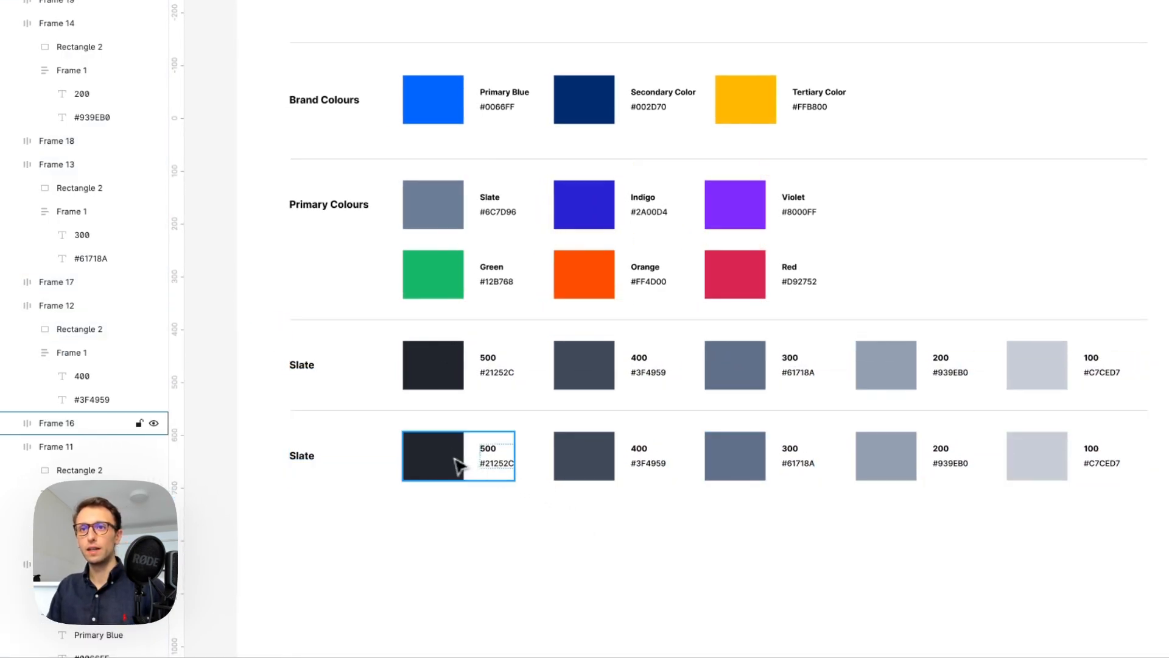
double_click(302, 457)
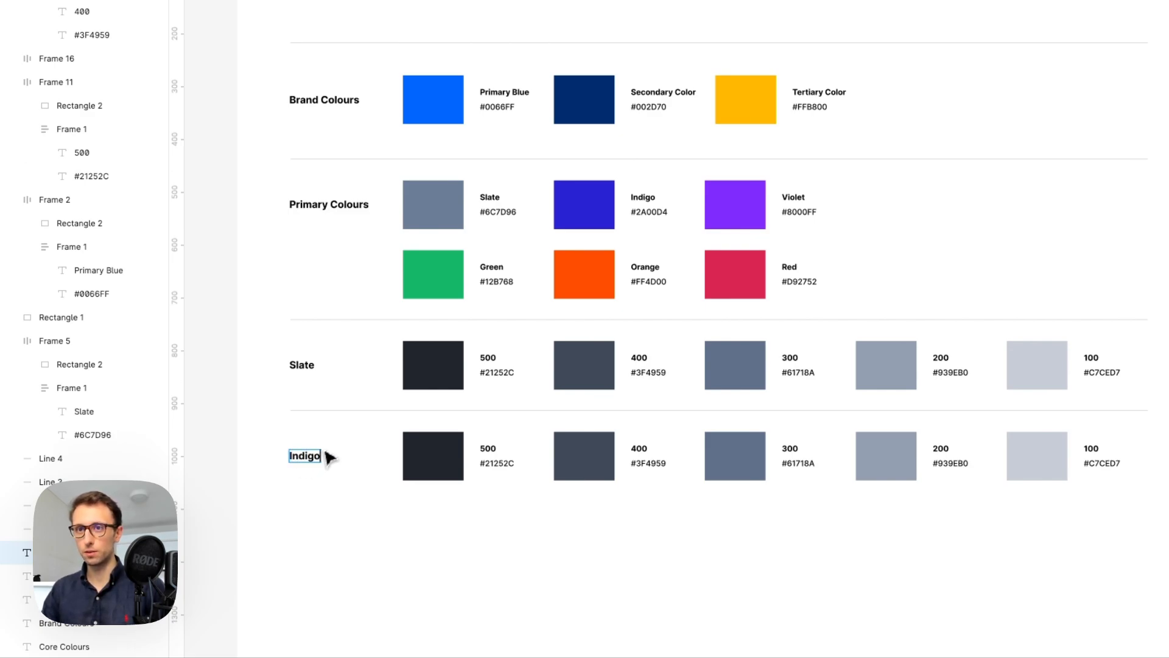
click(456, 527)
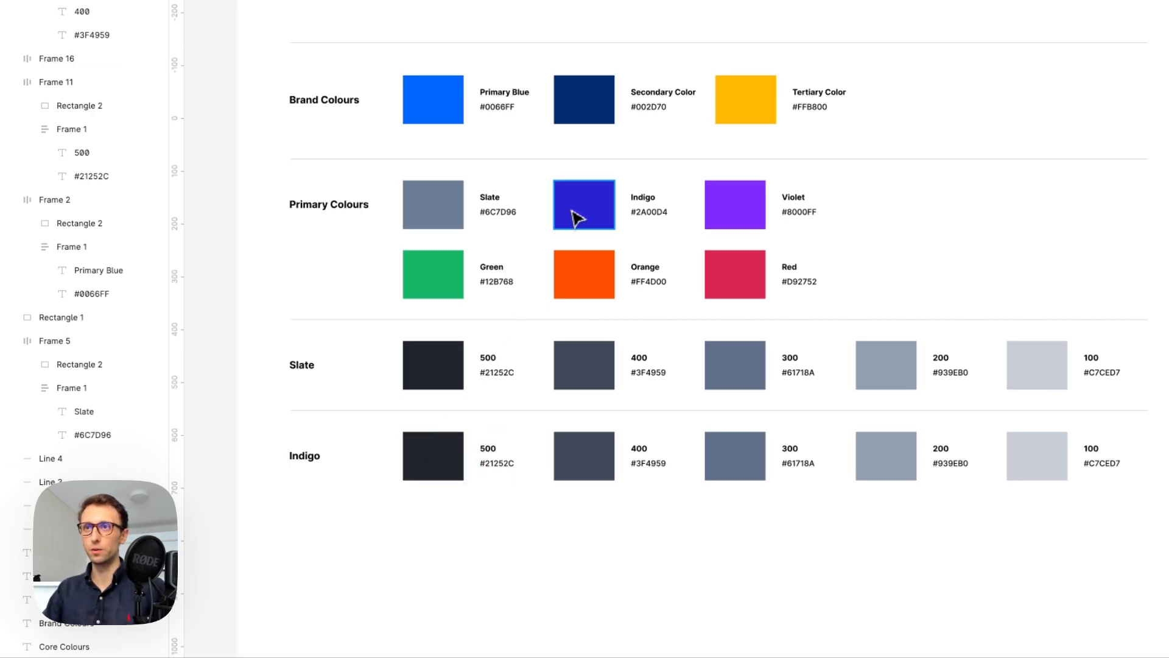
- Copy the hex code 2A00D4 from the Indigo swatch's label in the Primary Colours section
scroll(647, 193, up, 3)
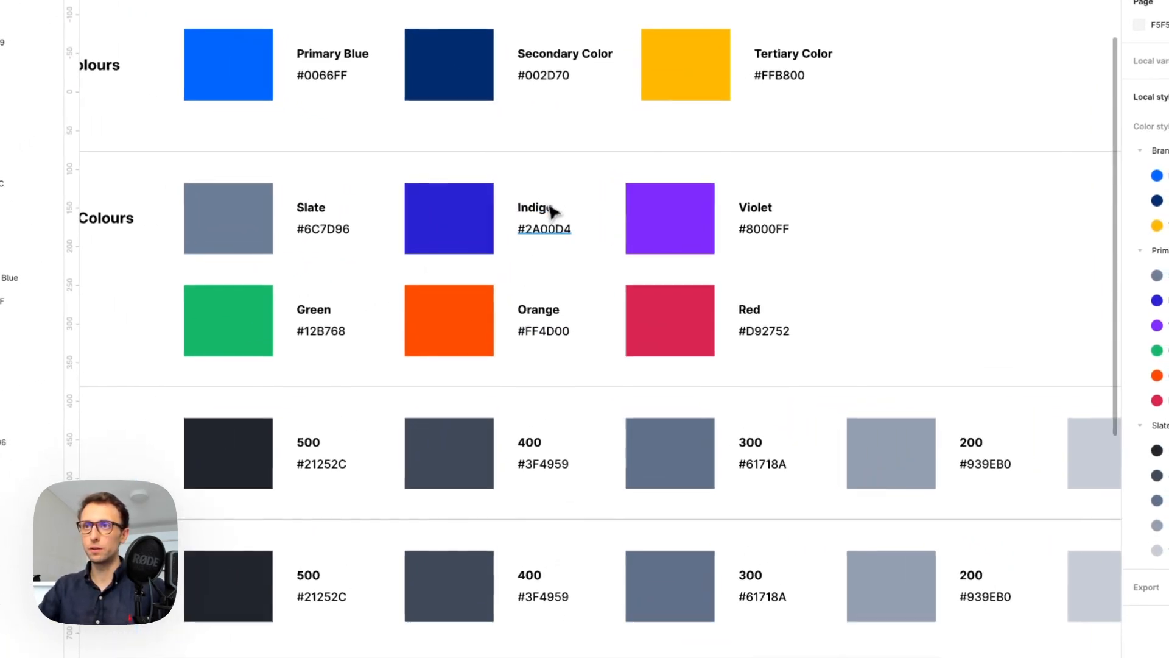
double_click(544, 229)
key(super+c)
scroll(587, 300, down, 2)
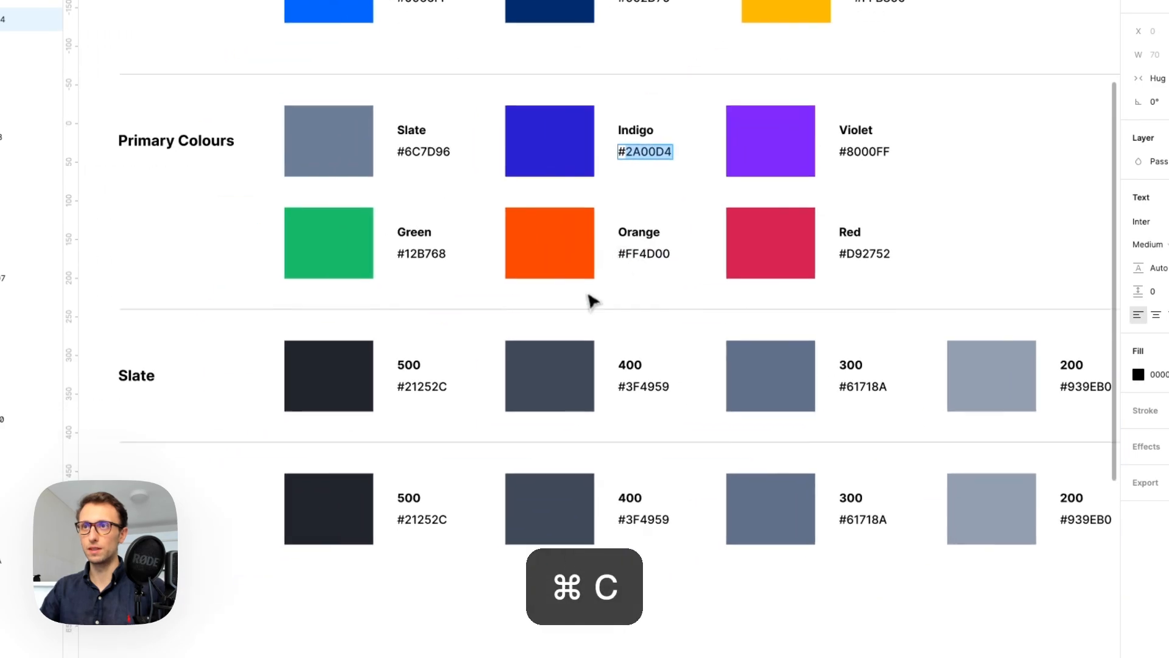
scroll(591, 304, left, 4)
key(Escape)
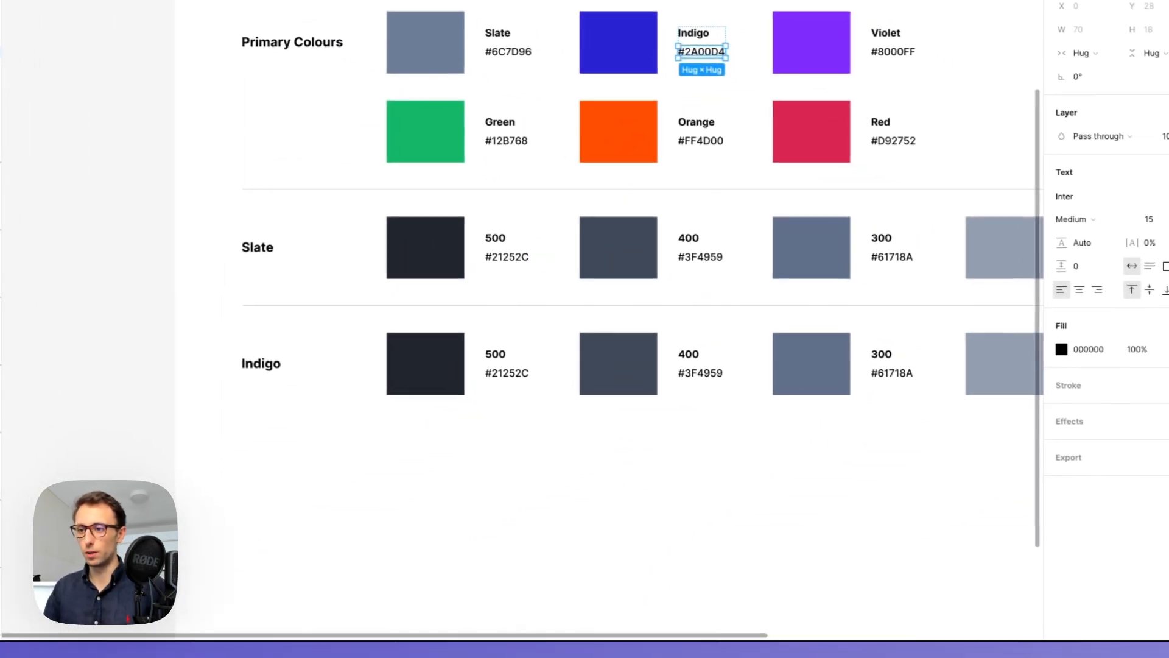
- Switch to the Gradients.app shades generator in the browser, set the base colour to 2A00D4 and examine its tints, tones and shades
drag(731, 657, 870, 86)
scroll(778, 301, up, 7)
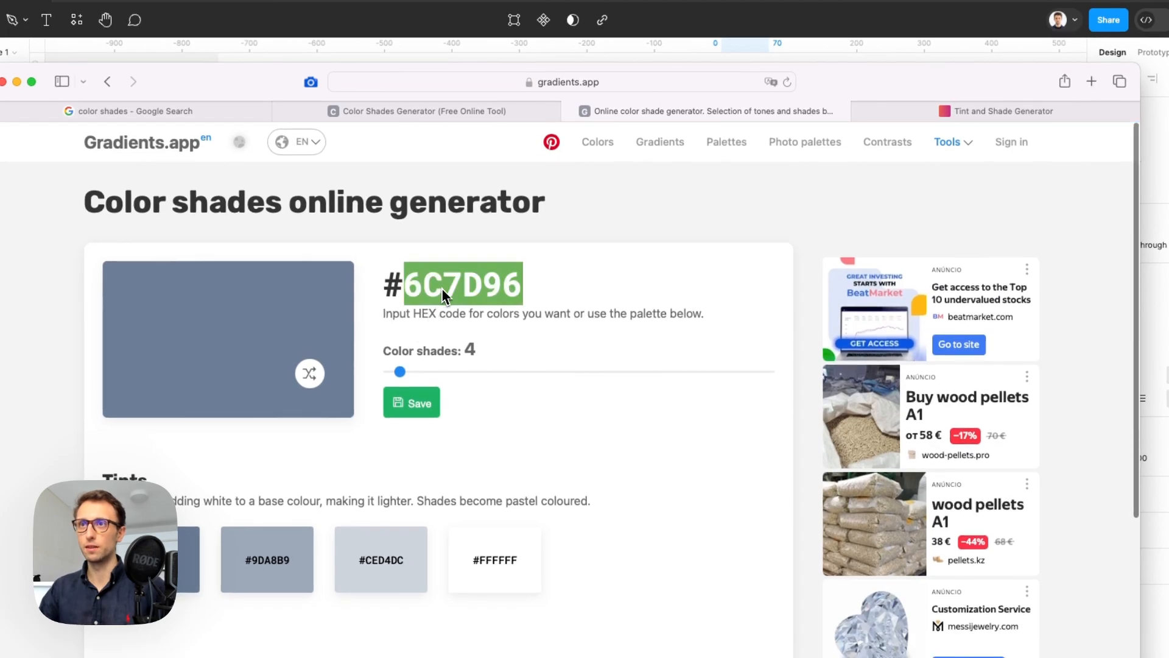
key(super+v)
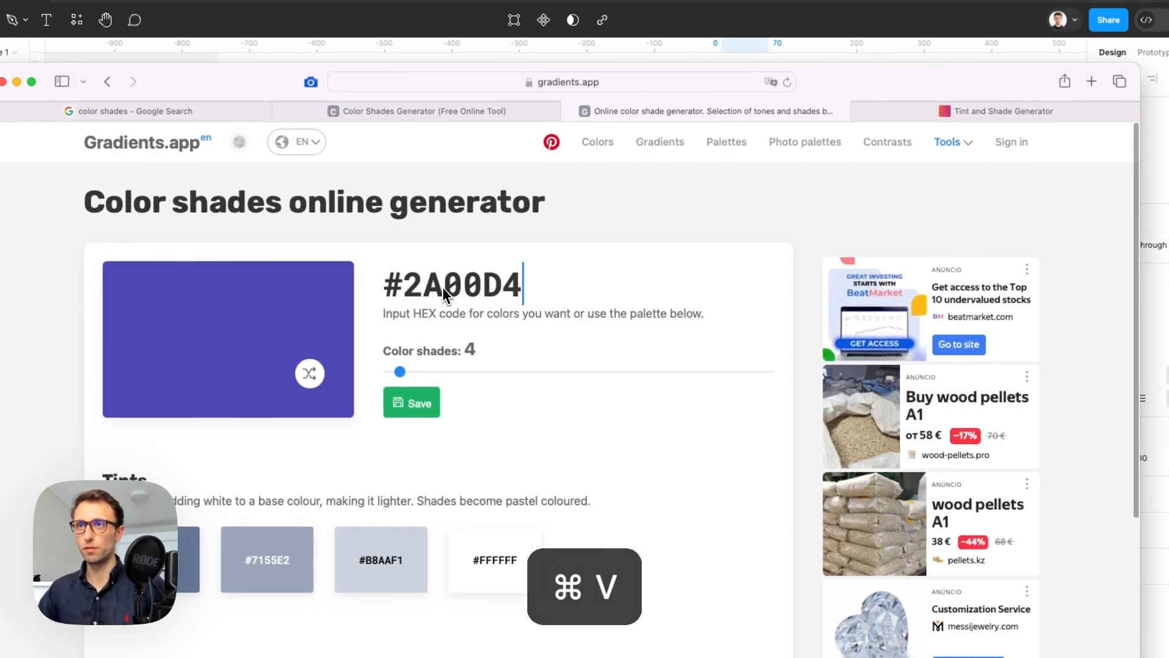
scroll(559, 465, down, 4)
scroll(564, 477, down, 5)
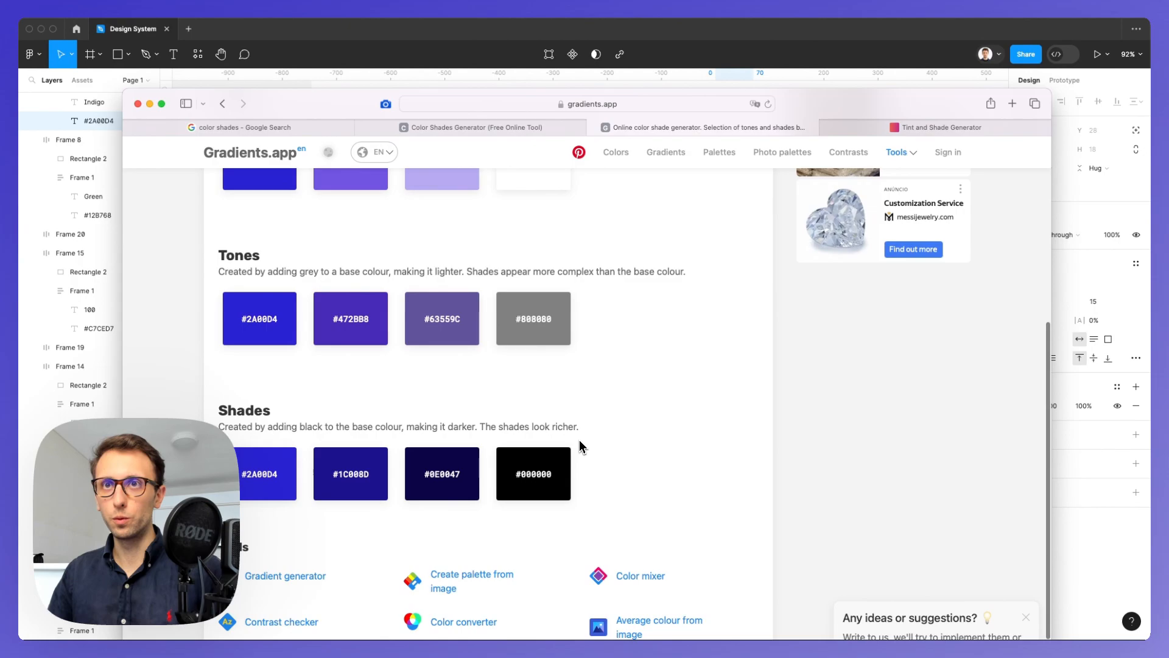
scroll(580, 440, up, 2)
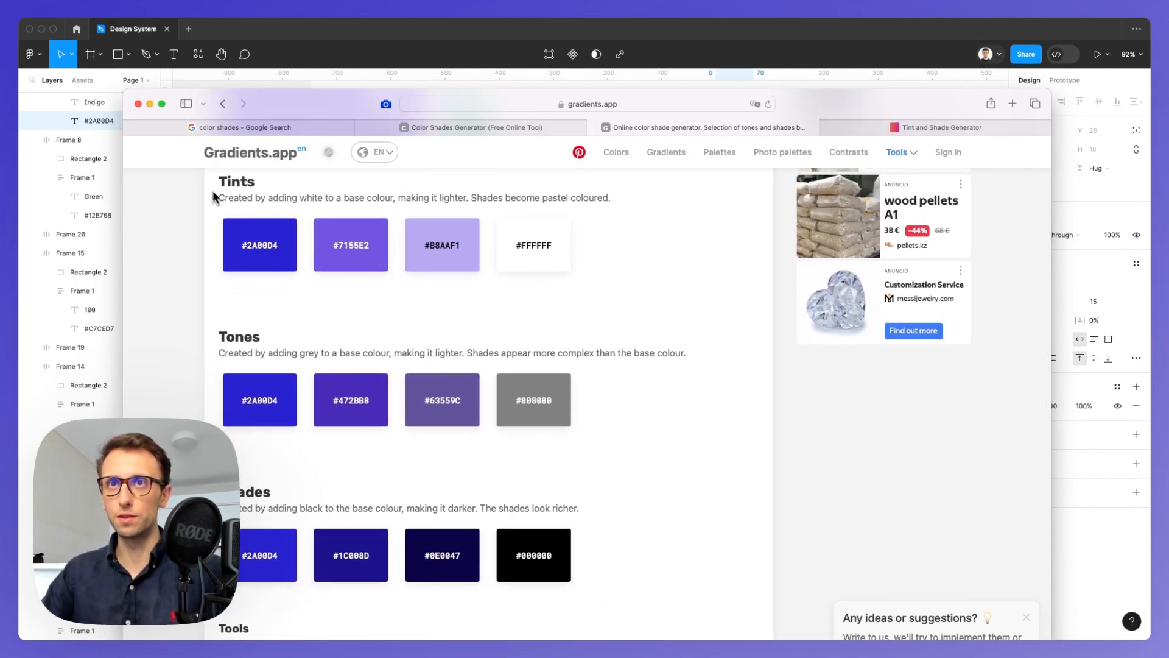
- Capture the tints, tones and shades as an image, place it under the Indigo row and scale it to 545 × 476
drag(207, 177, 707, 612)
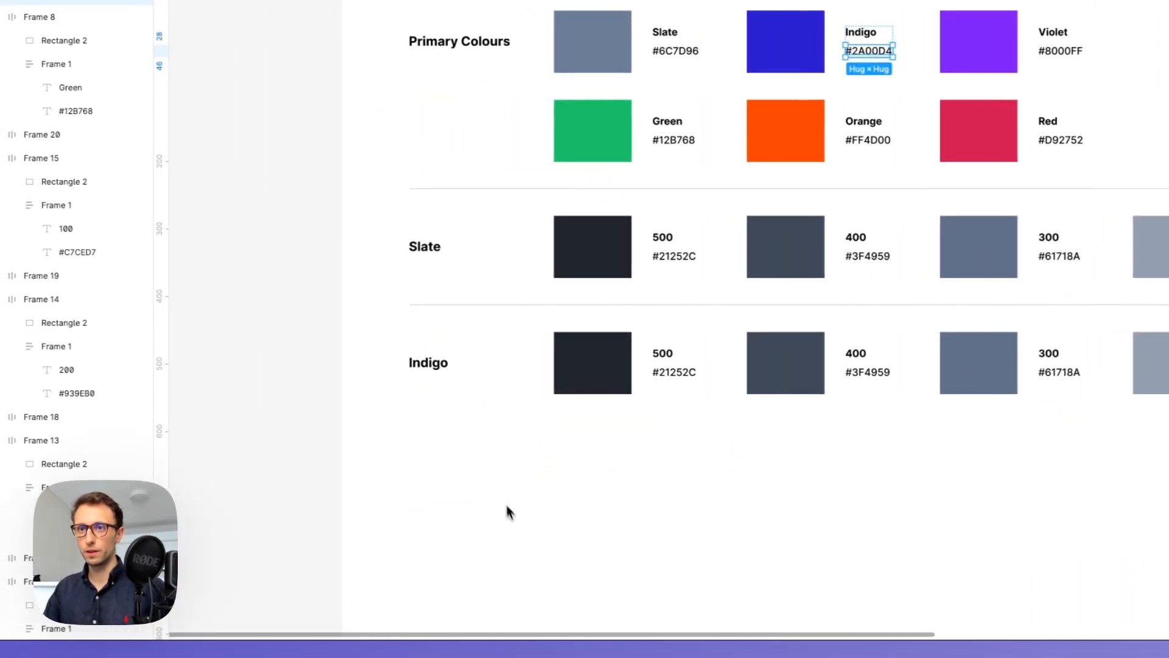
drag(103, 517, 643, 532)
scroll(707, 488, down, 2)
scroll(711, 474, down, 3)
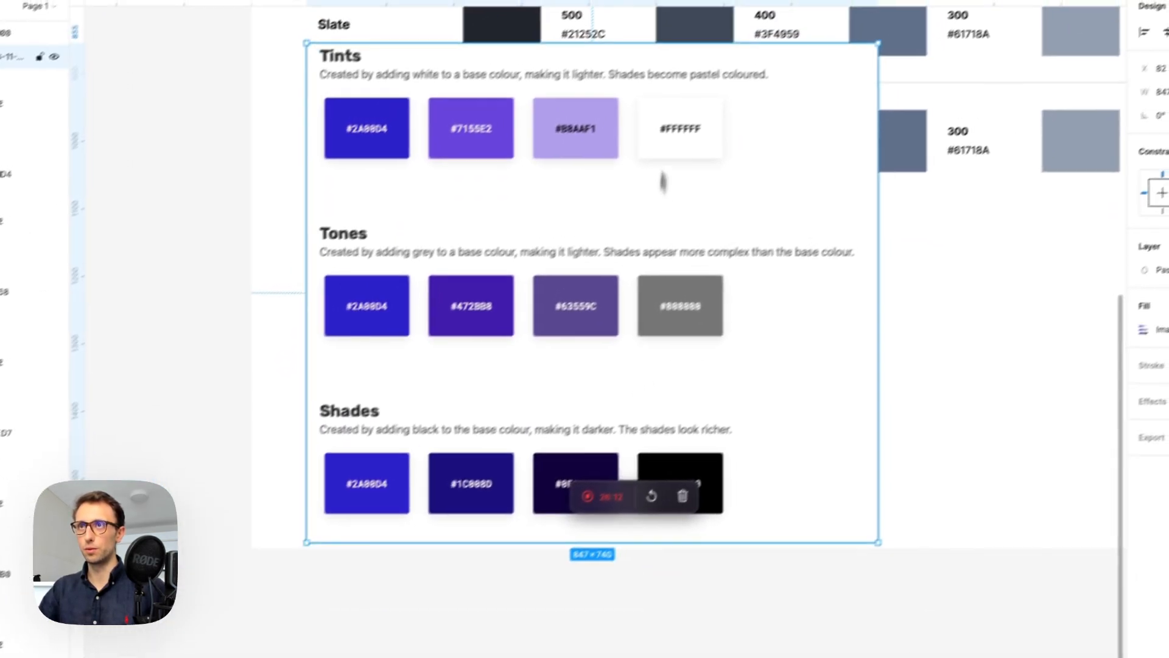
drag(755, 66, 802, 99)
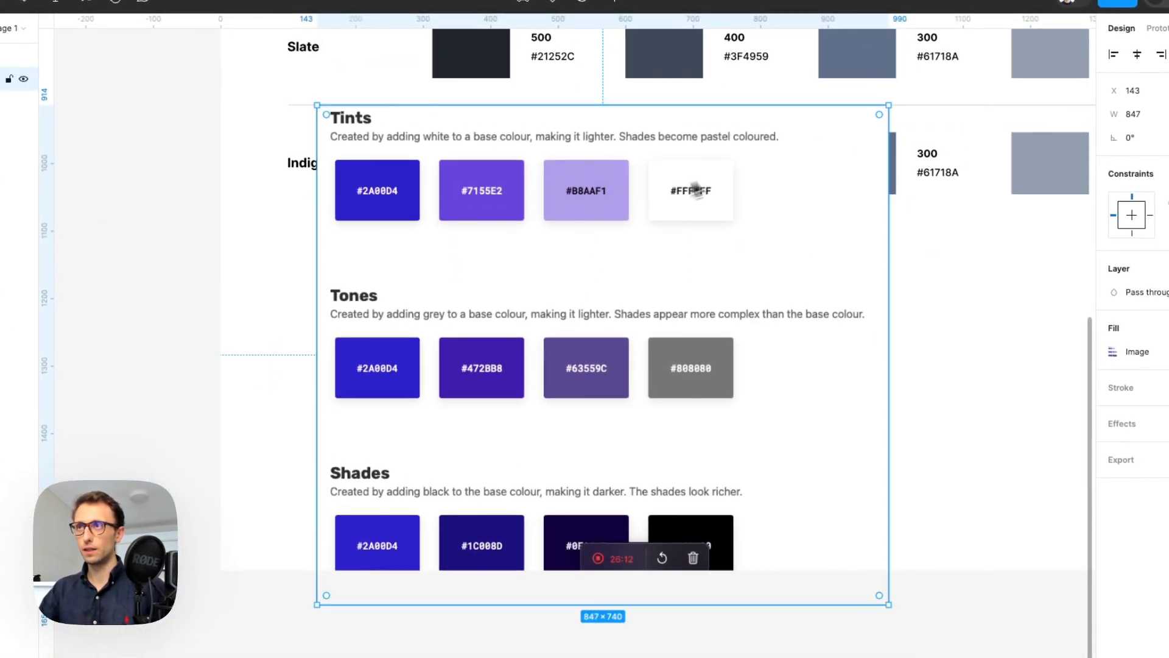
drag(889, 109, 785, 192)
drag(698, 278, 687, 297)
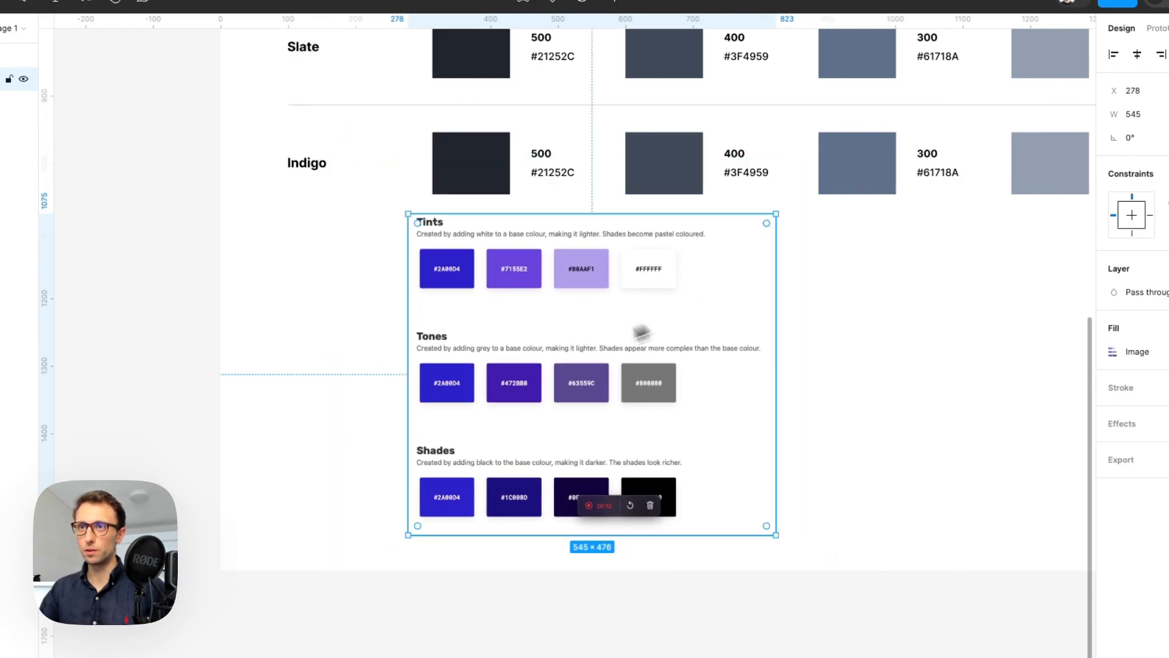
- Cover the Tones section of the reference image with a white rectangle about 566 × 144 and group the two
key(r)
mouse_move(406, 321)
mouse_down()
mouse_move(582, 376)
mouse_move(787, 418)
mouse_up()
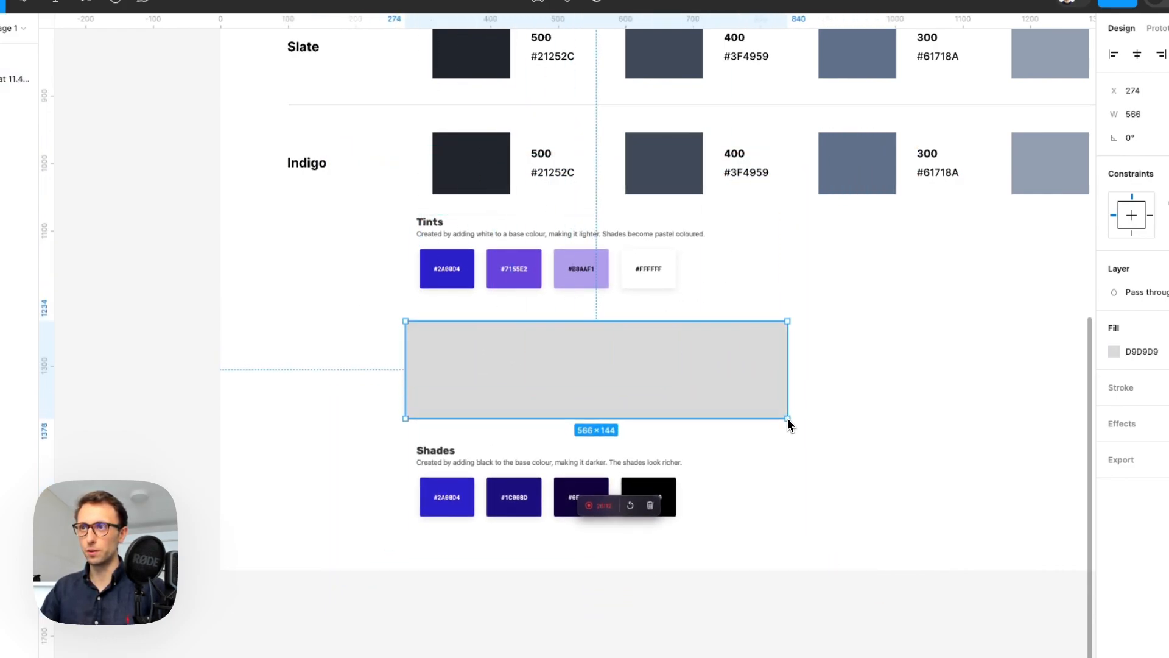
key(ctrl+c)
click(653, 301)
shift+click(651, 298)
key(super+g)
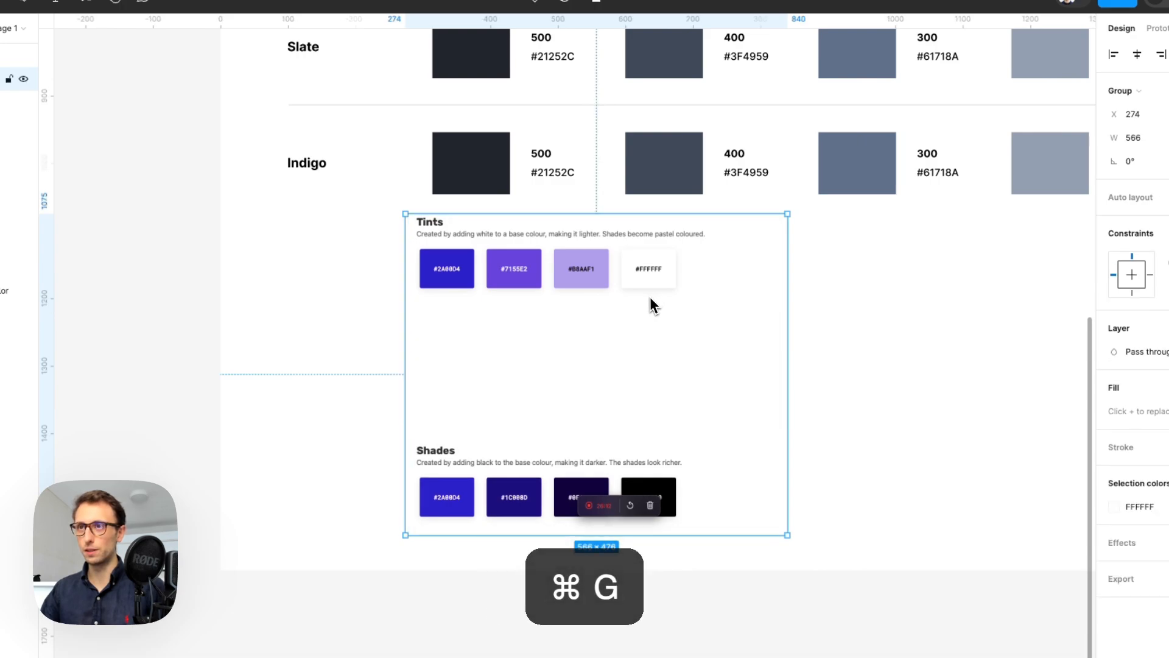
- Fill the Indigo 500 swatch with 11003D, sampled from the dark 0E0047 shade in the reference image
scroll(649, 297, up, 2)
scroll(481, 327, up, 3)
scroll(481, 327, right, 2)
click(414, 323)
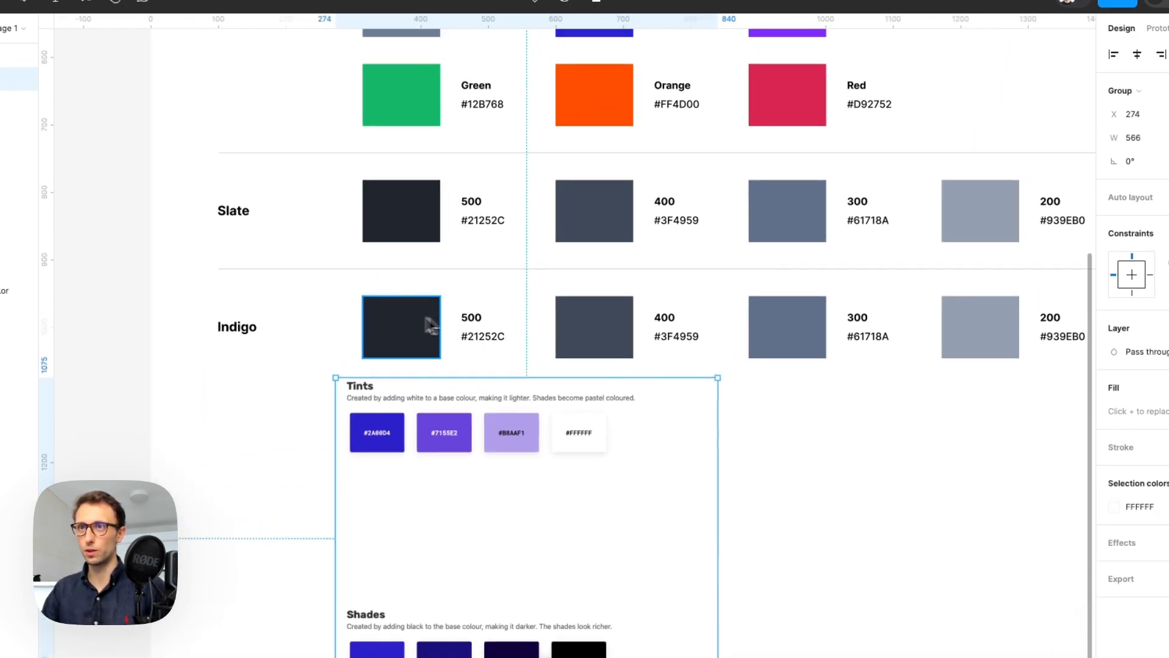
scroll(454, 362, down, 2)
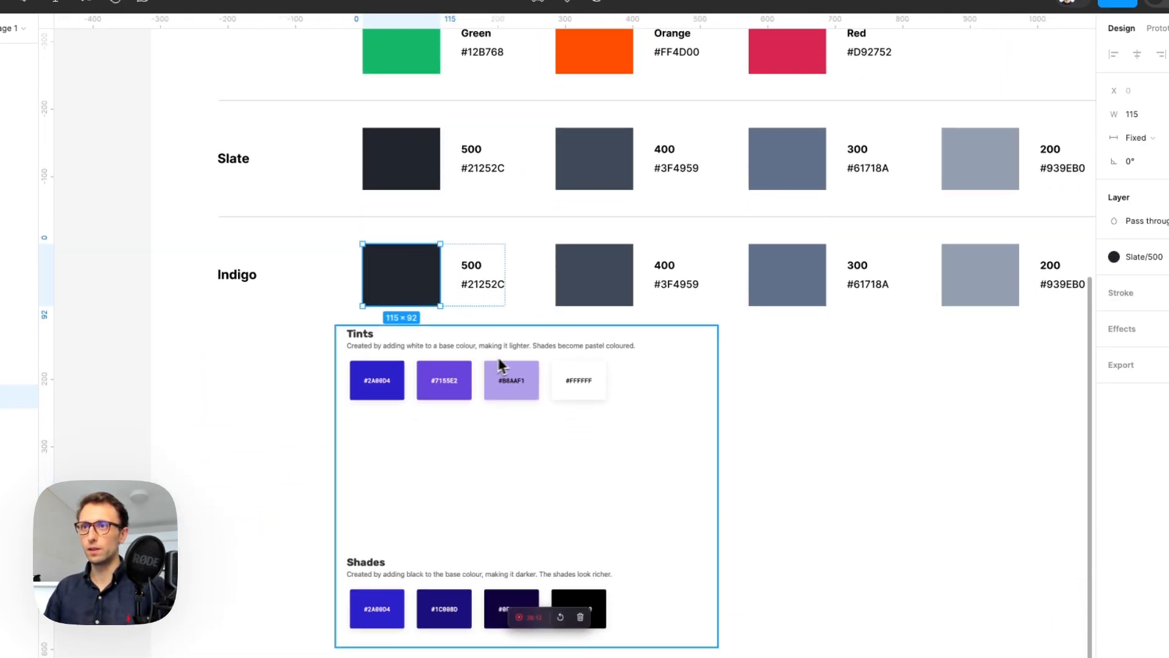
key(ctrl+c)
click(526, 595)
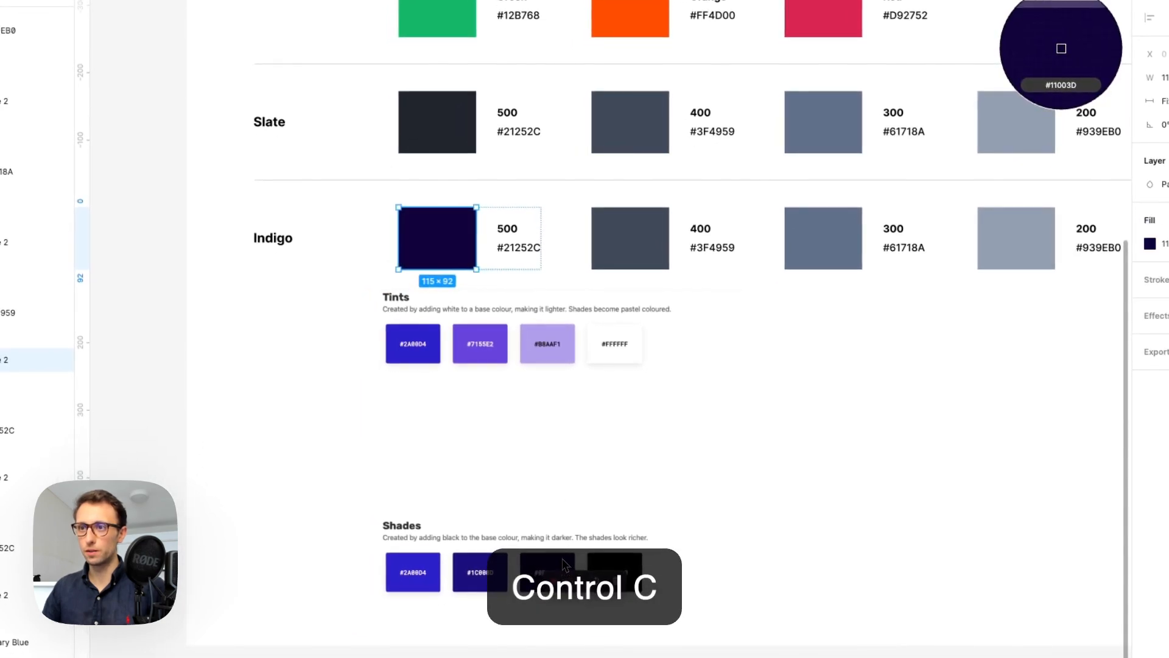
- Fill the Indigo 400 swatch from the reference image's 1C008D shade and the 300 swatch from its 2A00D4 base colour
scroll(526, 595, down, 2)
scroll(563, 559, down, 1)
click(627, 185)
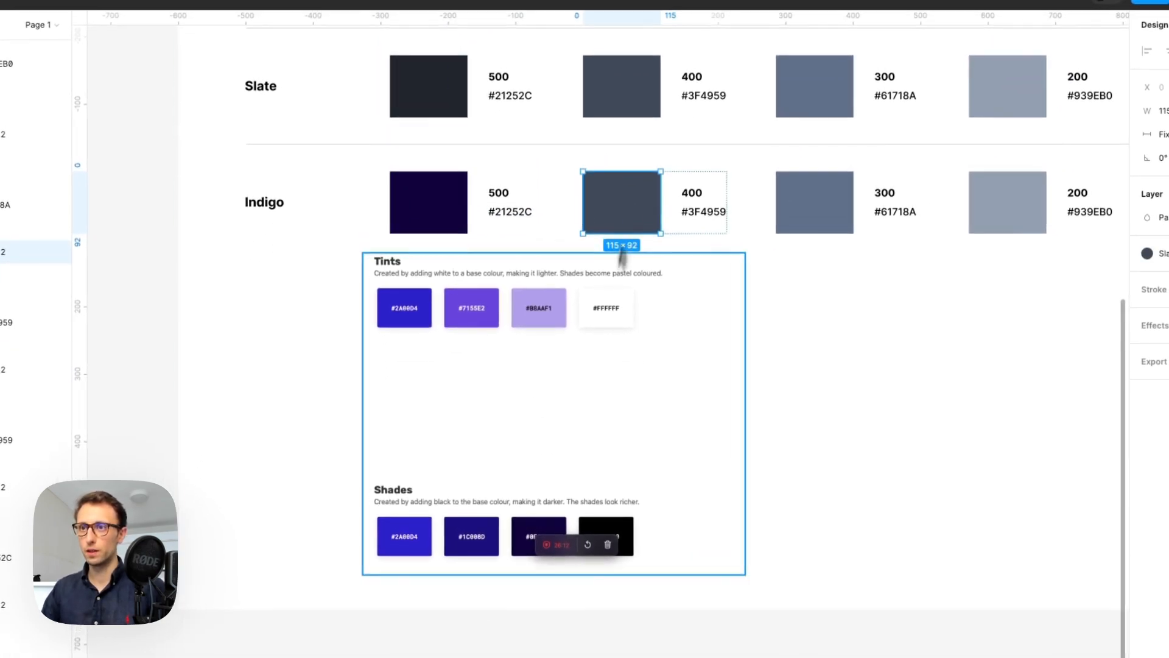
key(ctrl+c)
click(485, 531)
click(817, 191)
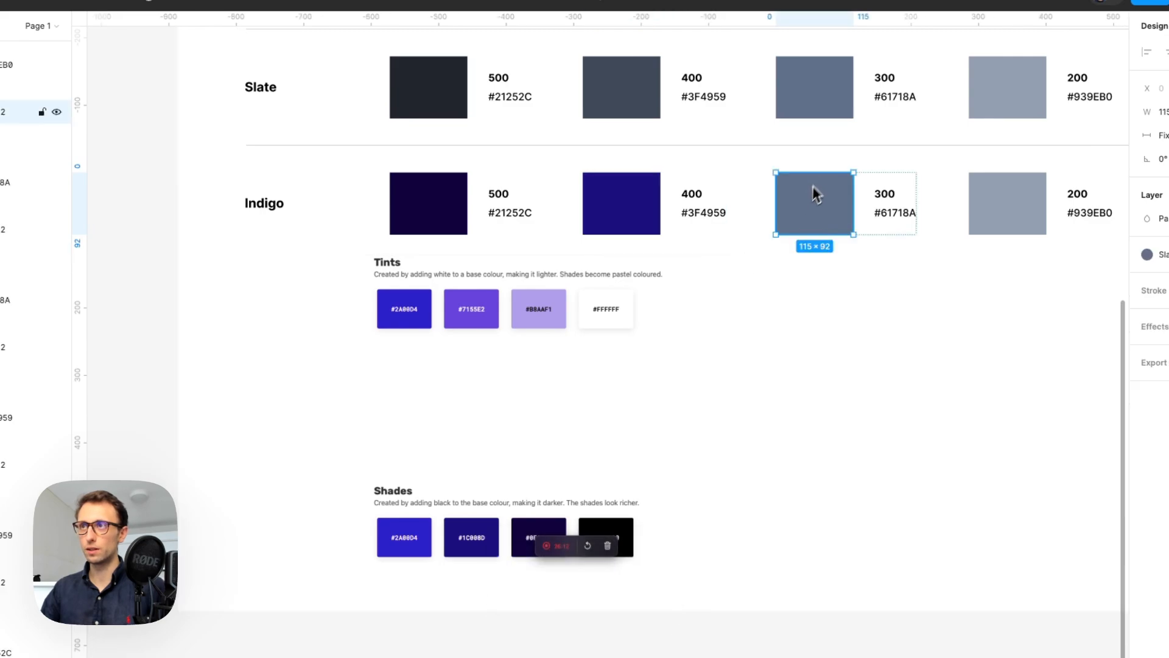
key(ctrl+c)
click(404, 537)
- Fill the Indigo 200 swatch from the reference image's 7155E2 tint and the 100 swatch from its B8AAF1 tint
scroll(640, 365, right, 4)
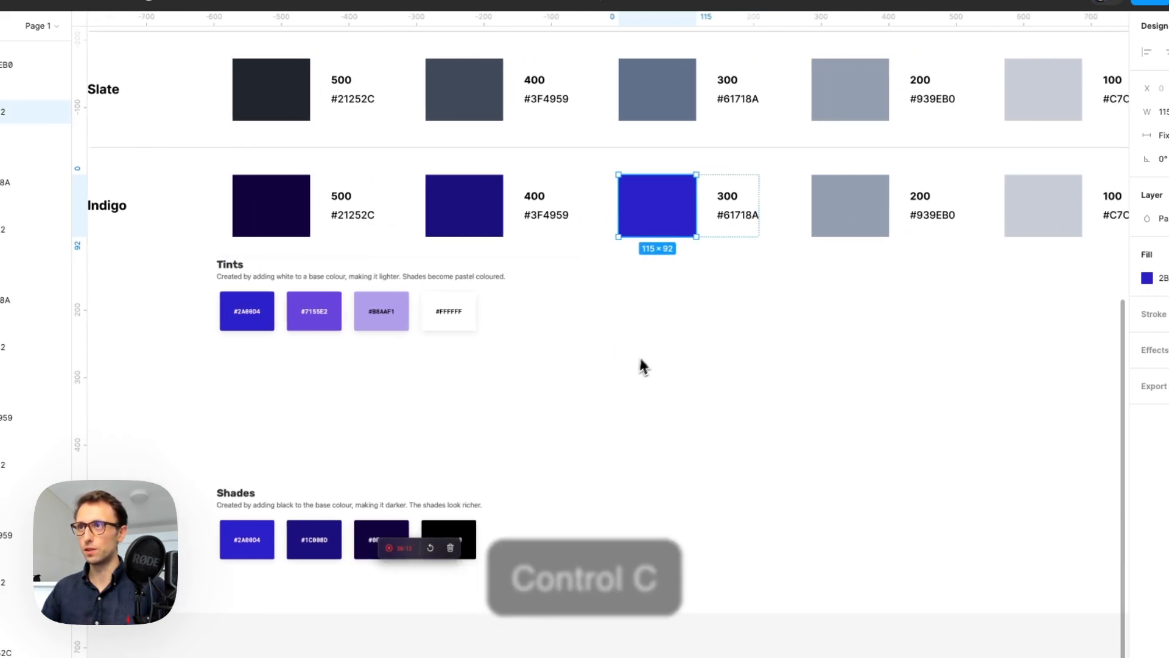
click(805, 222)
key(ctrl+c)
click(281, 298)
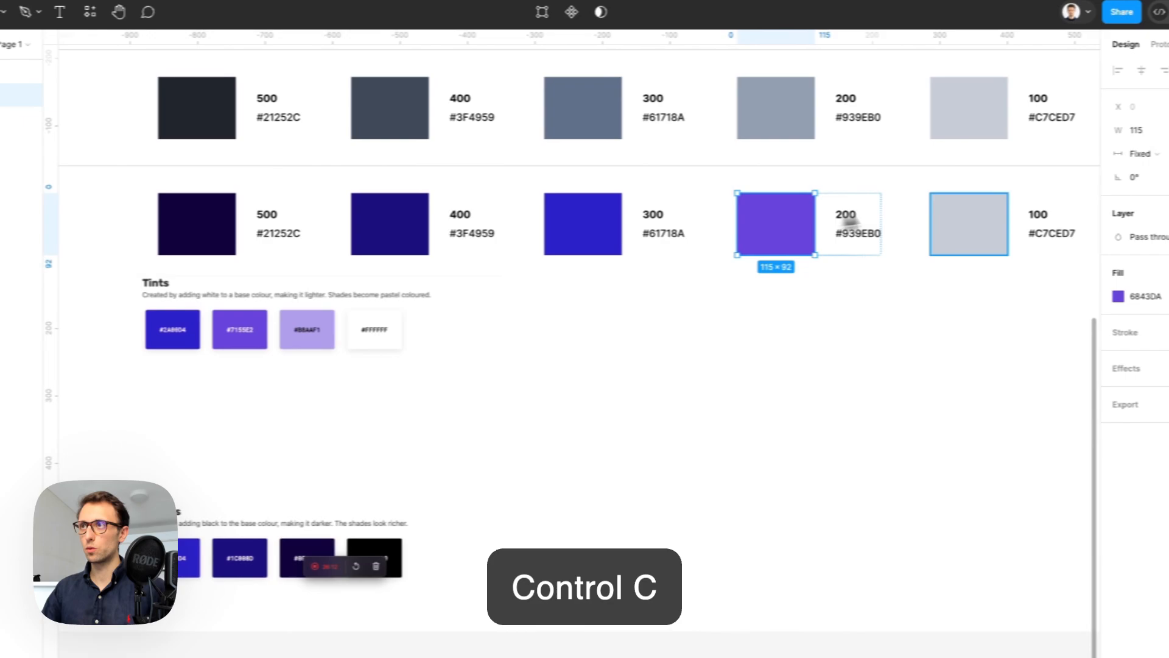
click(950, 226)
key(ctrl+c)
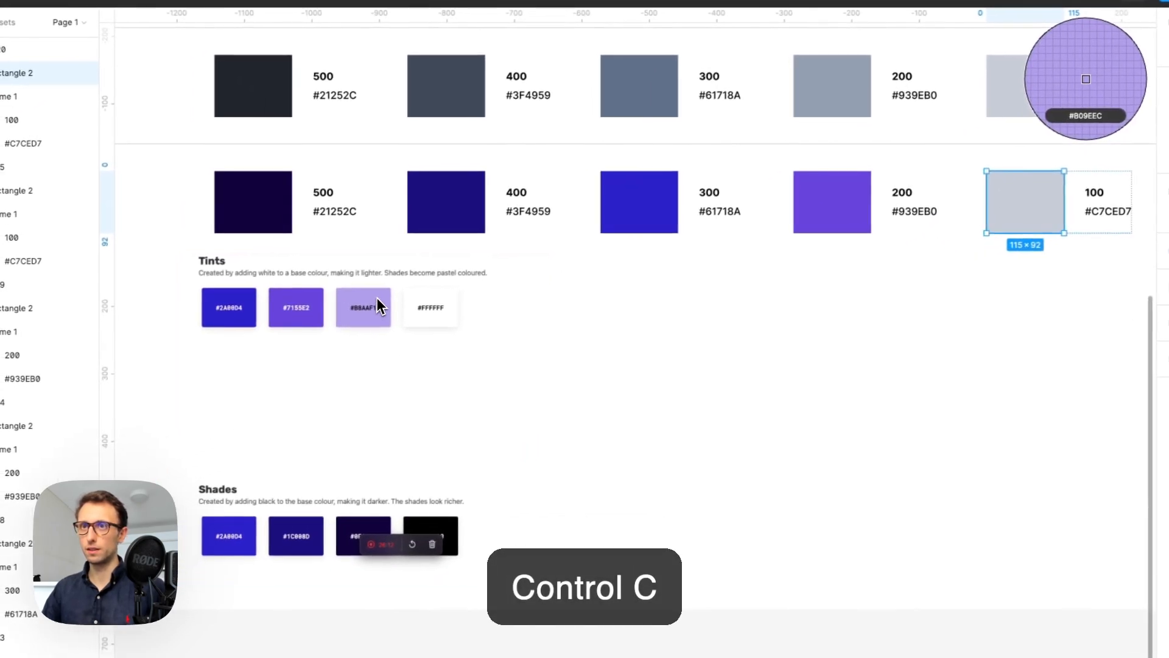
click(320, 319)
- Delete the reference image group below the Indigo row
click(682, 316)
click(477, 335)
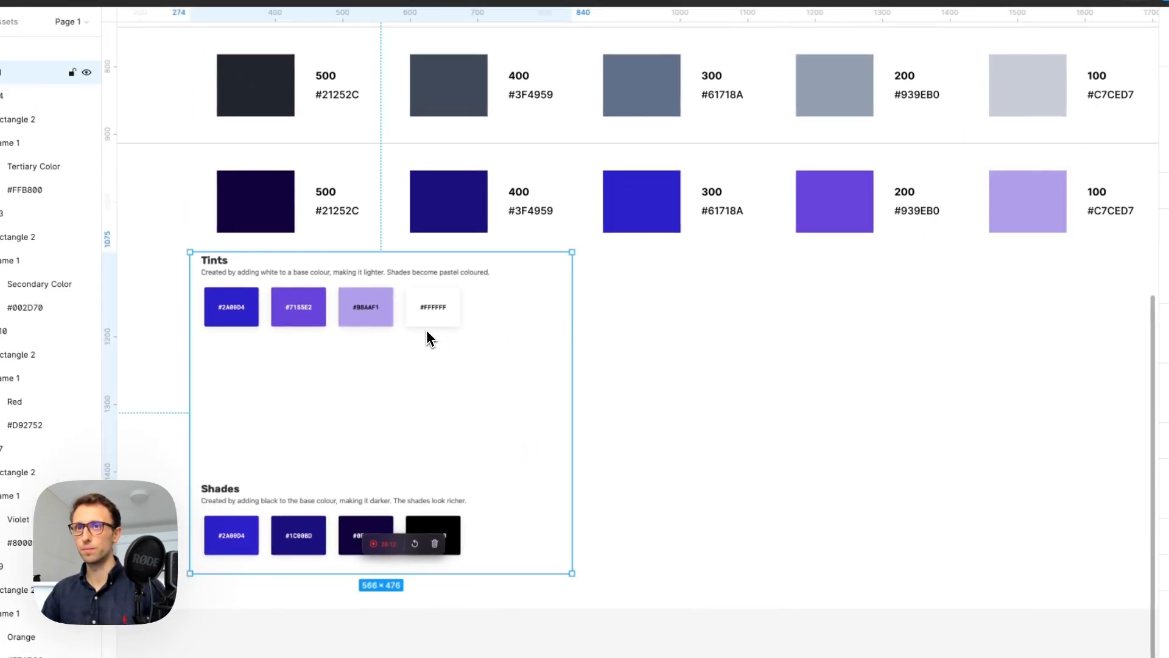
key(Delete)
scroll(469, 323, up, 3)
scroll(506, 305, down, 2)
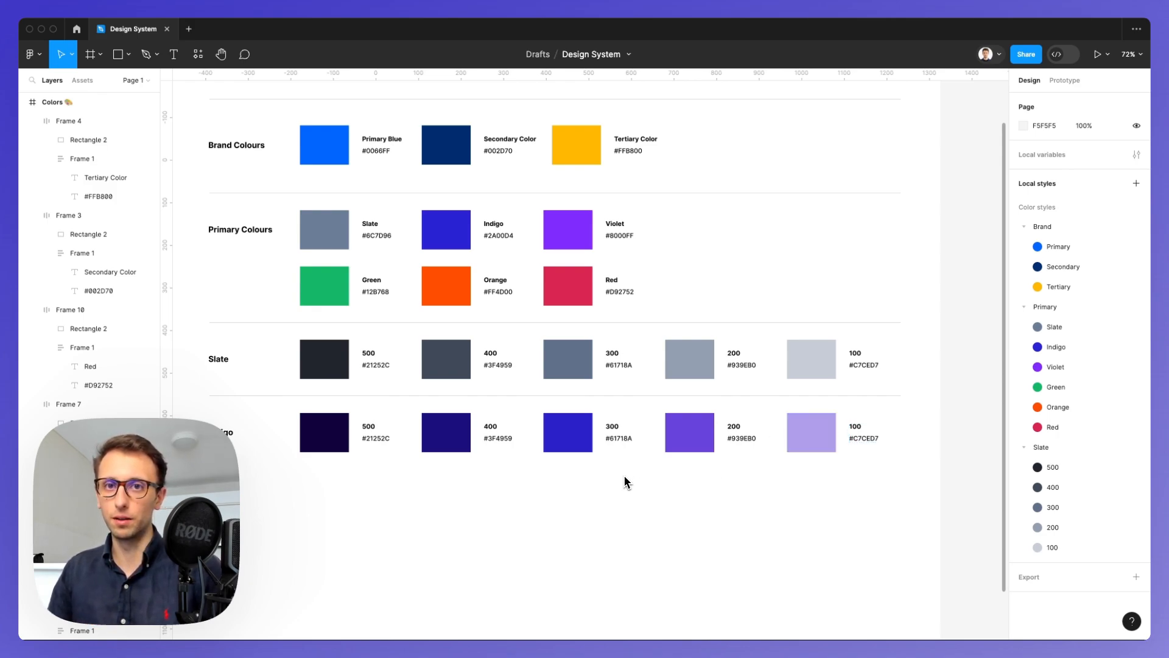
scroll(625, 478, left, 3)
scroll(625, 479, down, 1)
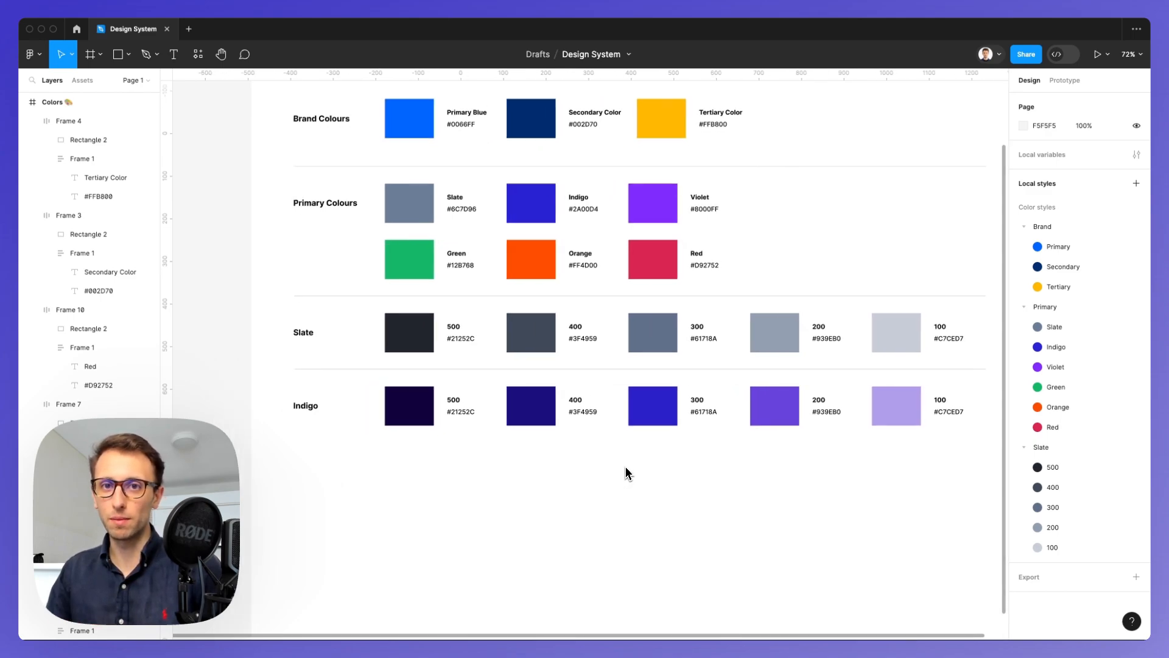
scroll(626, 473, down, 1)
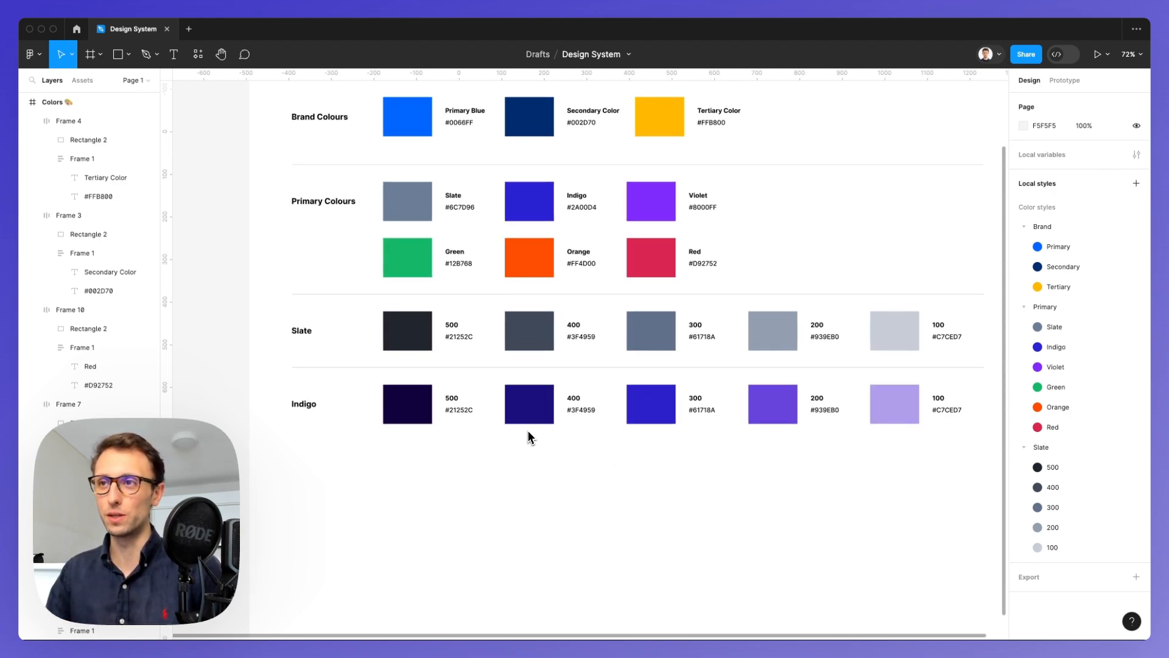
scroll(528, 436, right, 4)
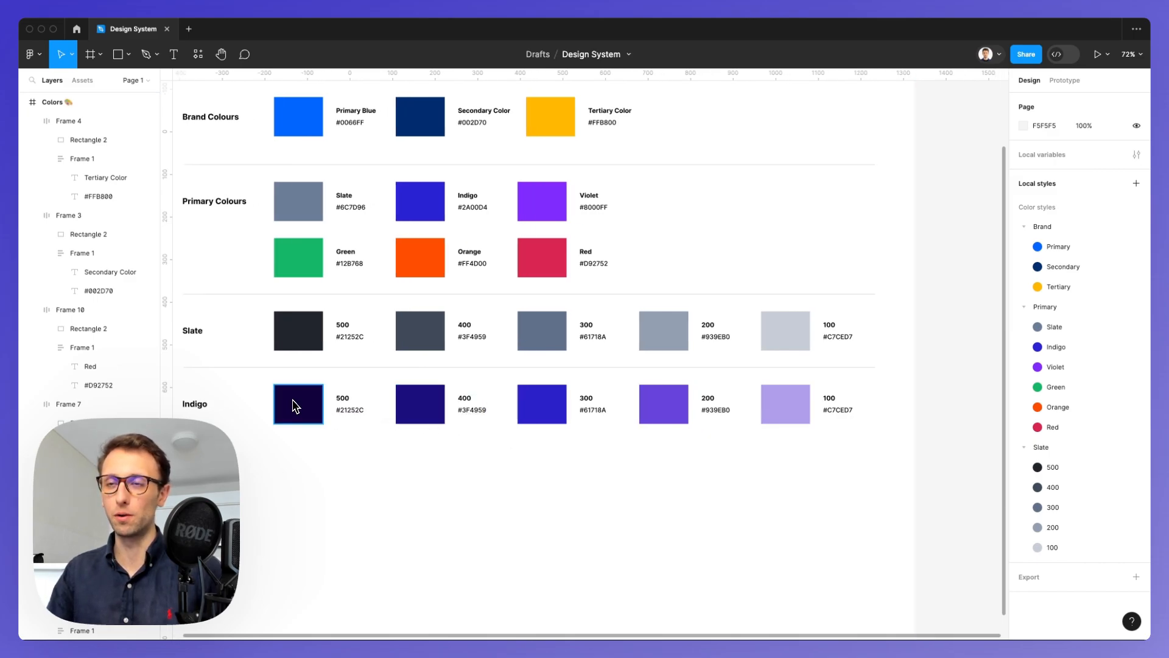
- Replace the Indigo 500 label's hex code with its swatch's fill value, #11003D
scroll(296, 406, up, 5)
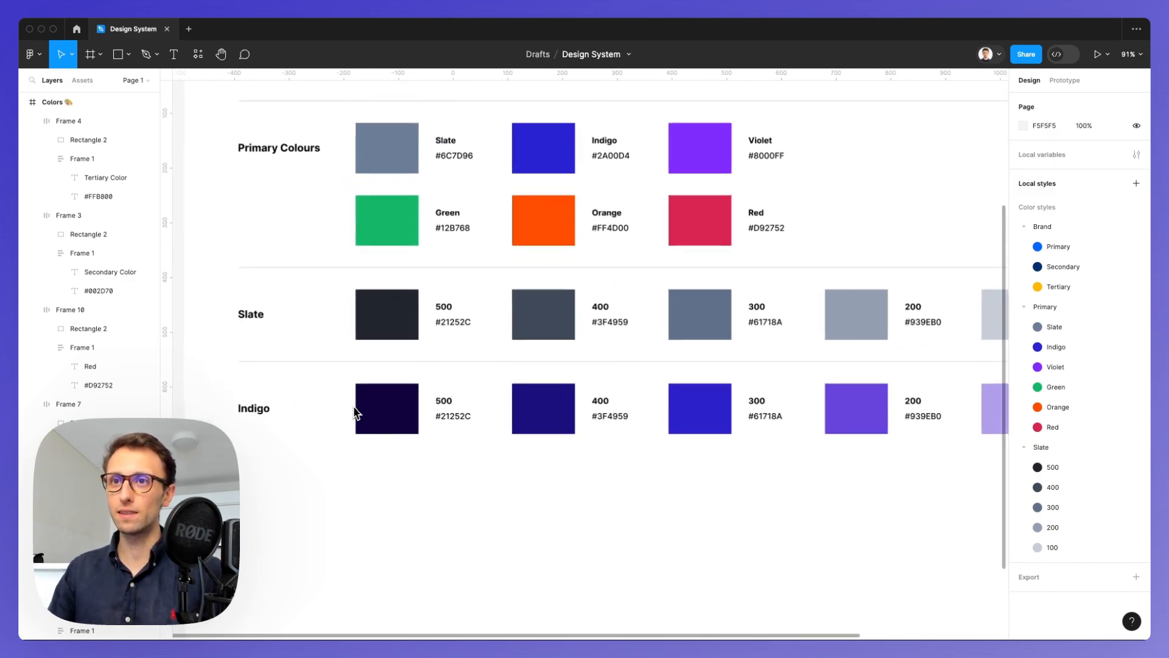
click(360, 412)
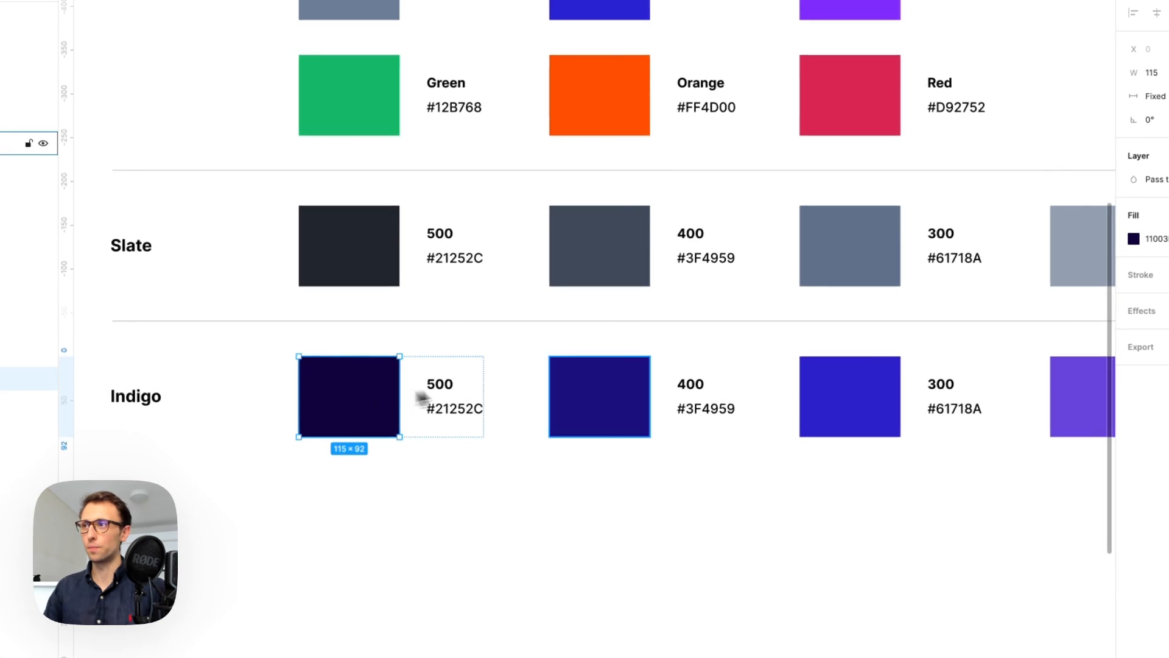
click(1160, 239)
key(super+c)
click(448, 414)
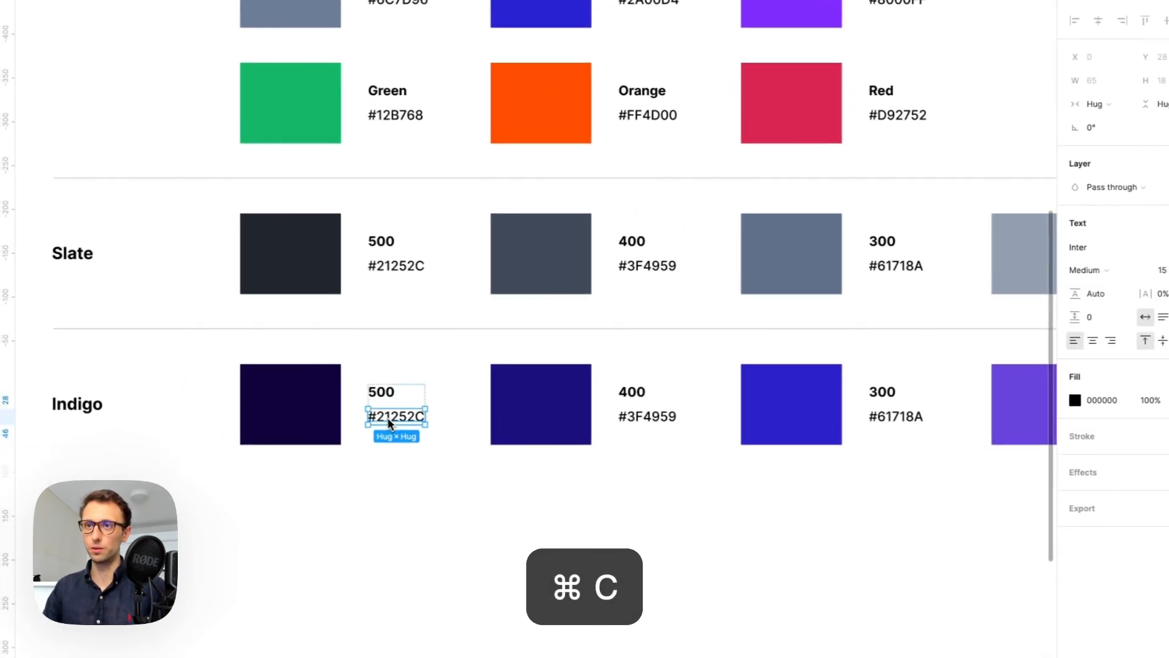
double_click(393, 419)
key(super+v)
- Replace the Indigo 400 label's hex code with its swatch's fill value, #1D007F
click(526, 410)
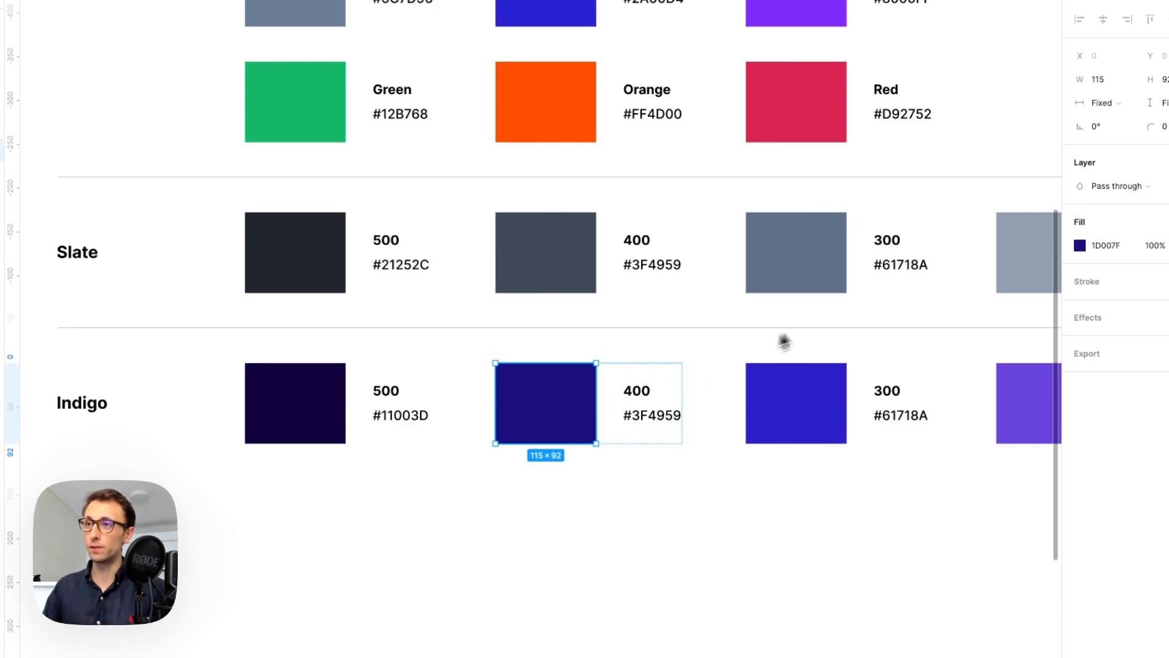
click(1106, 244)
key(super+c)
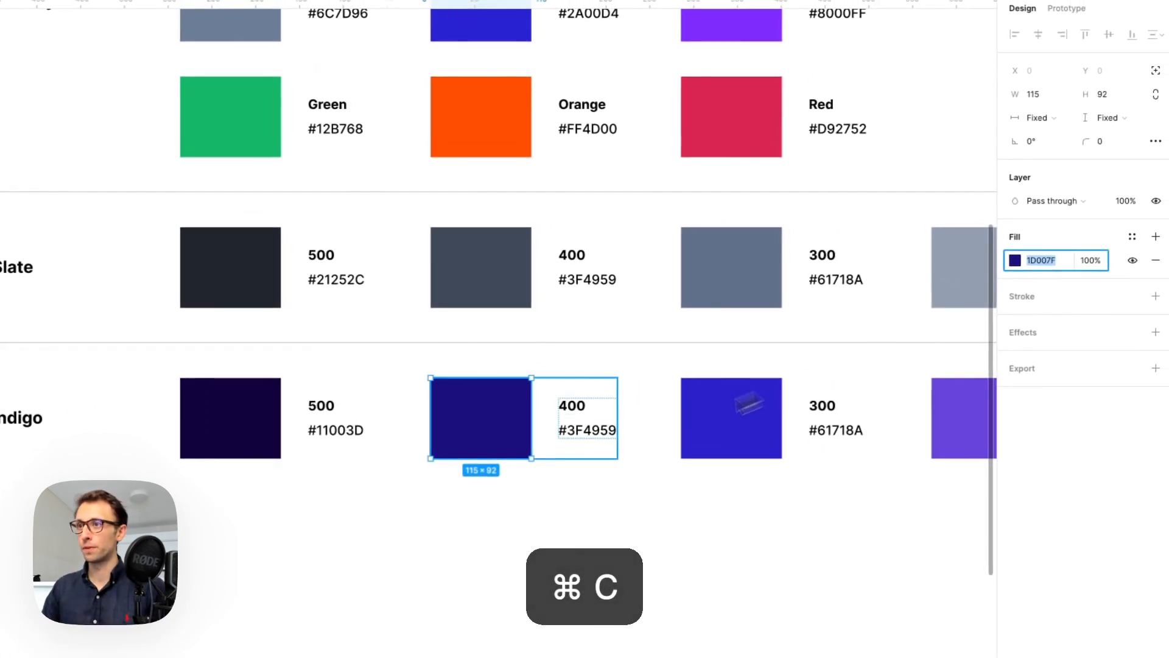
click(573, 442)
double_click(575, 433)
double_click(582, 434)
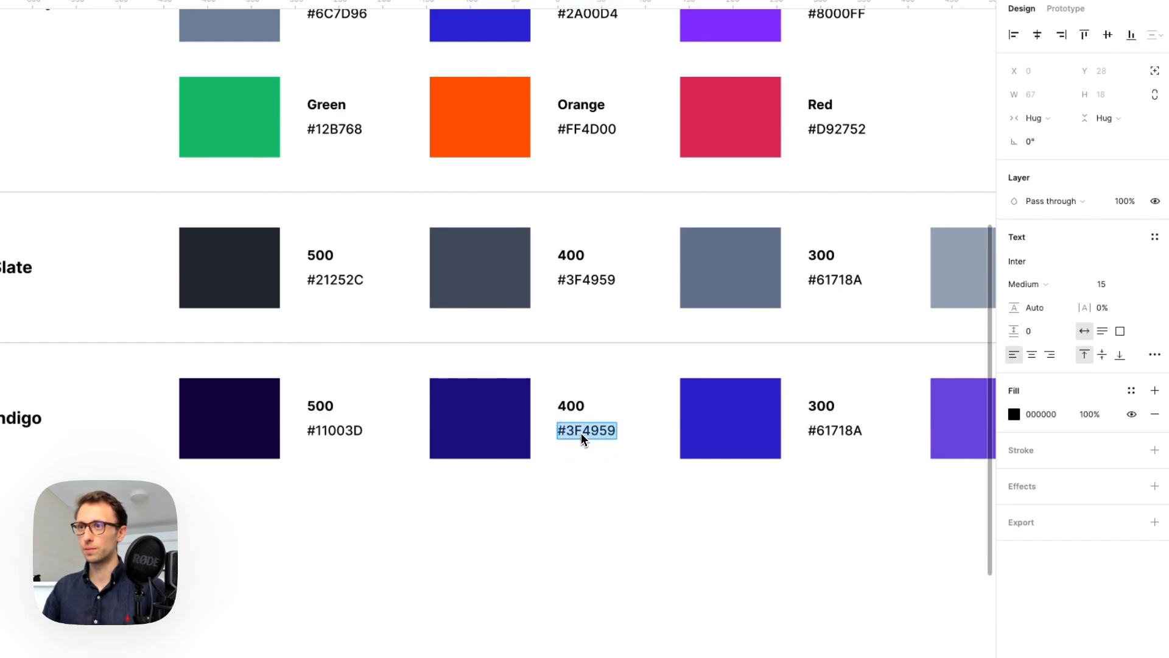
key(super+v)
- Replace the Indigo 300 label's hex code with its swatch's fill value, #2B00CA
scroll(571, 435, right, 5)
click(496, 418)
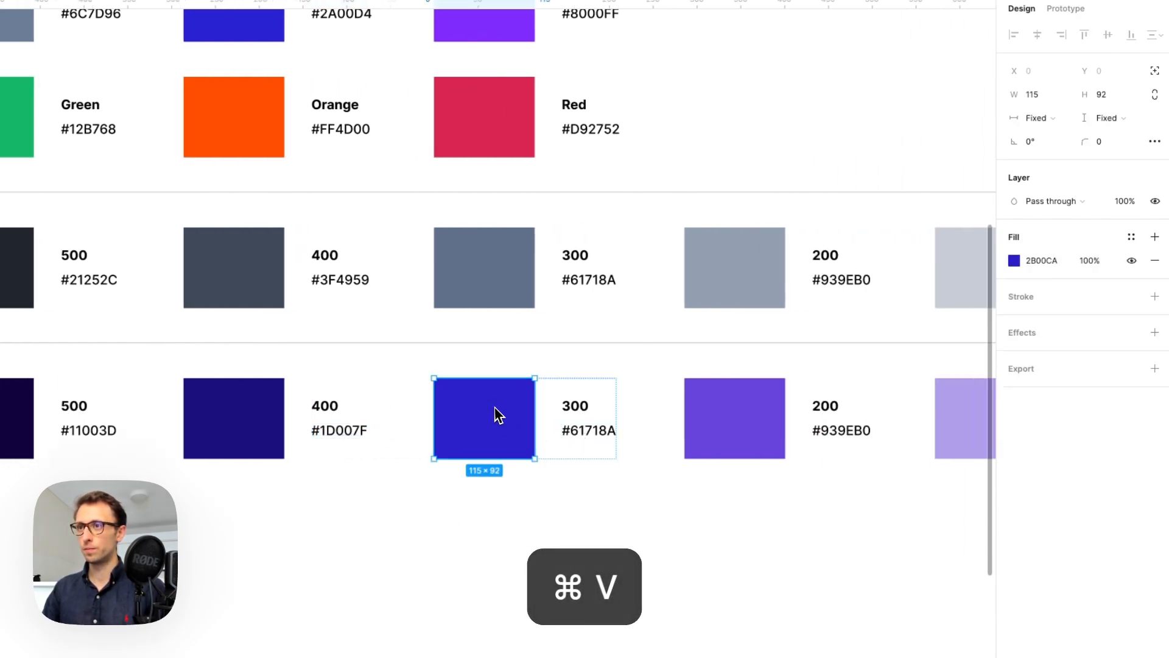
click(1039, 261)
key(super+c)
key(super+a)
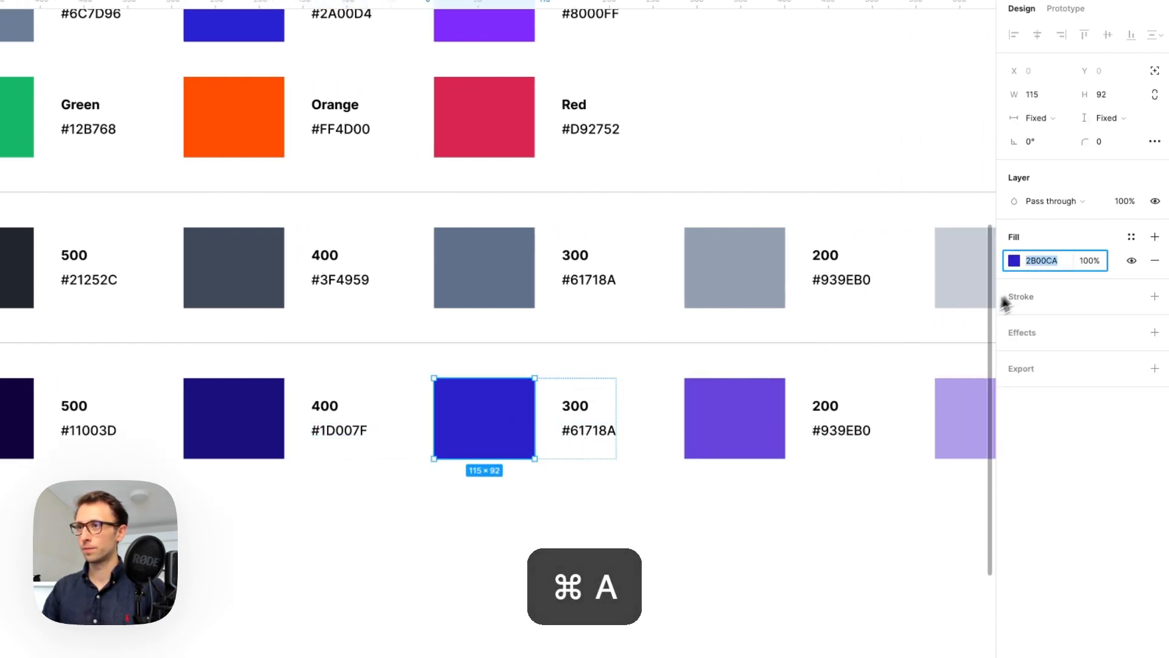
key(super+c)
double_click(605, 433)
key(super+v)
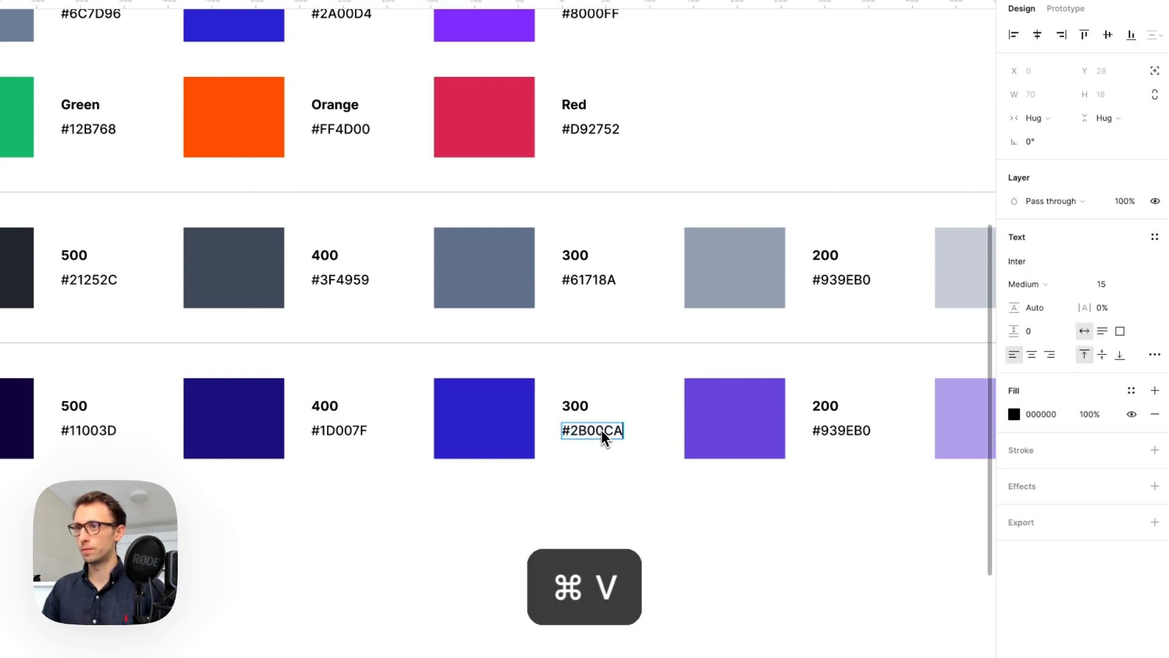
- Replace the Indigo 200 label's hex code with its swatch's fill value, #6843DA
scroll(600, 436, right, 10)
click(368, 421)
click(1048, 260)
key(super+c)
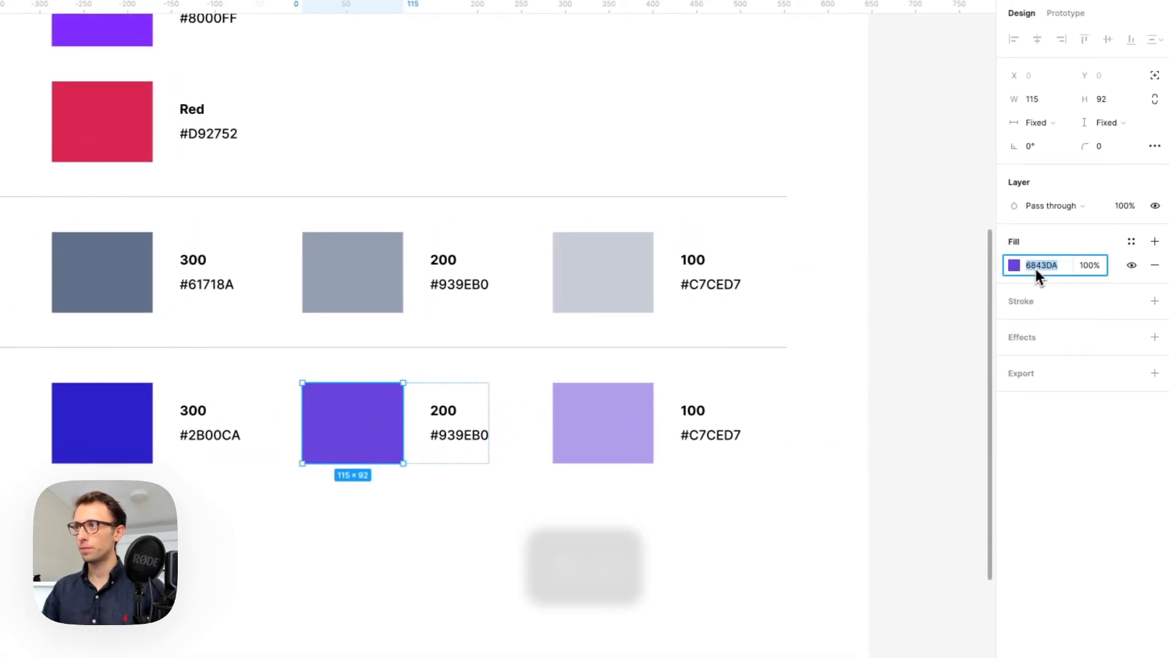
double_click(475, 430)
key(super+v)
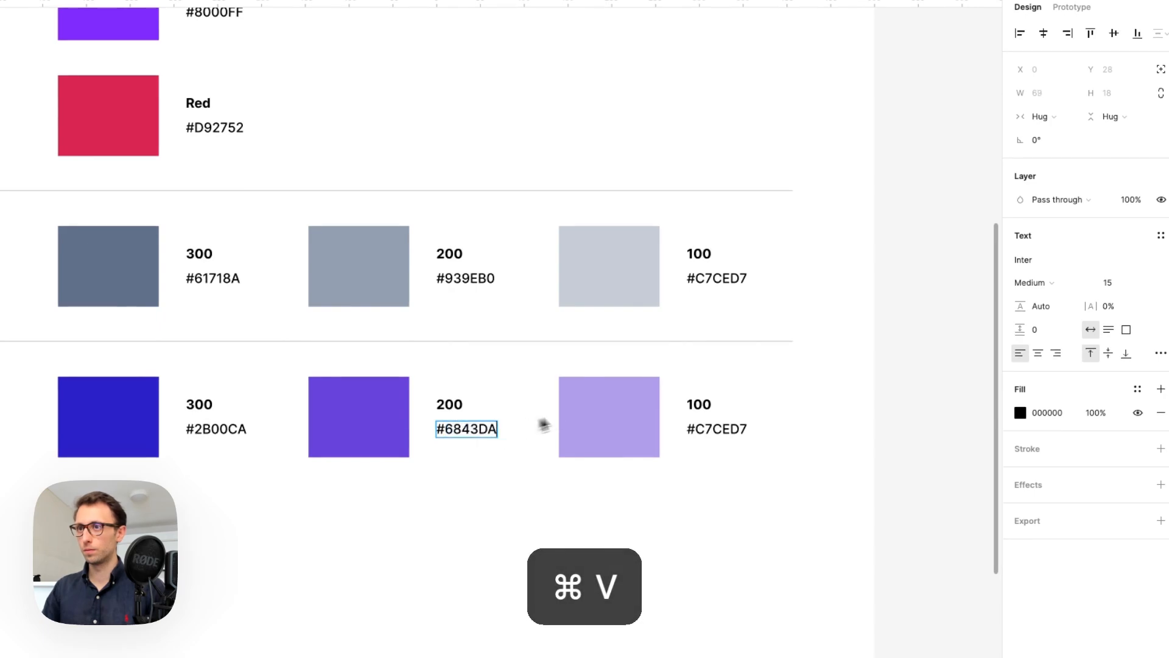
- Replace the Indigo 100 label's hex code with its swatch's fill value, #B09EEC
click(609, 410)
click(1048, 259)
key(super+c)
double_click(707, 425)
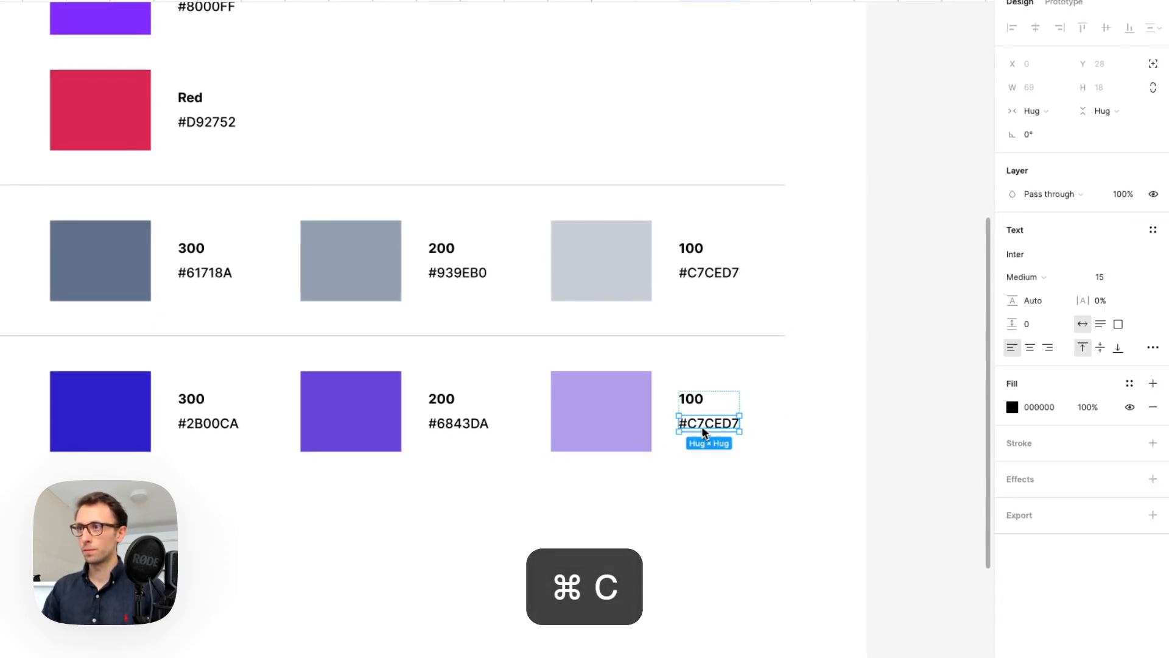
key(super+v)
click(788, 419)
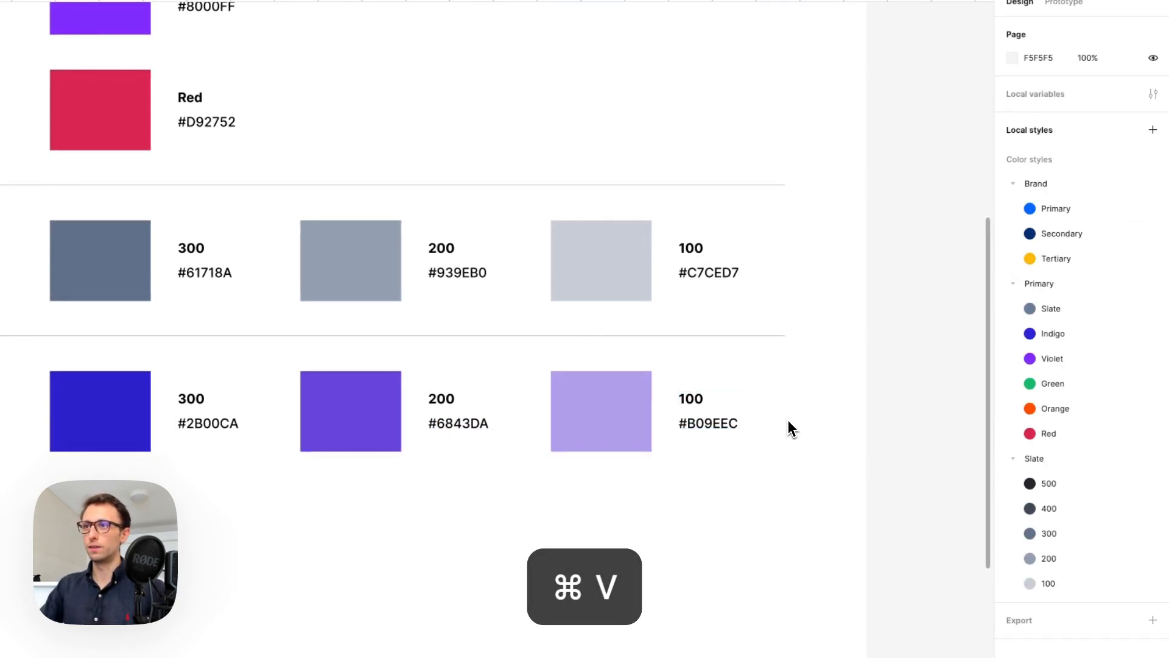
- Save the Indigo 500 swatch's fill as a colour style named "Indigo / 500", copying the "Indigo /" prefix from the name
scroll(788, 420, down, 2)
scroll(784, 422, left, 3)
scroll(701, 442, down, 2)
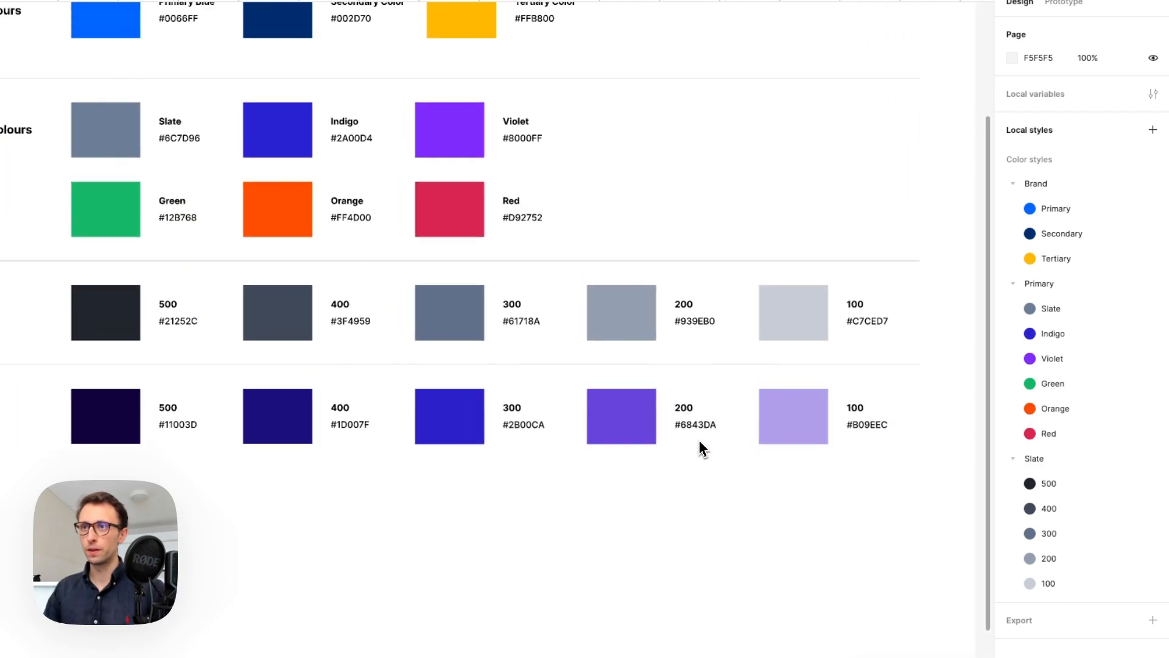
scroll(700, 445, left, 2)
click(298, 426)
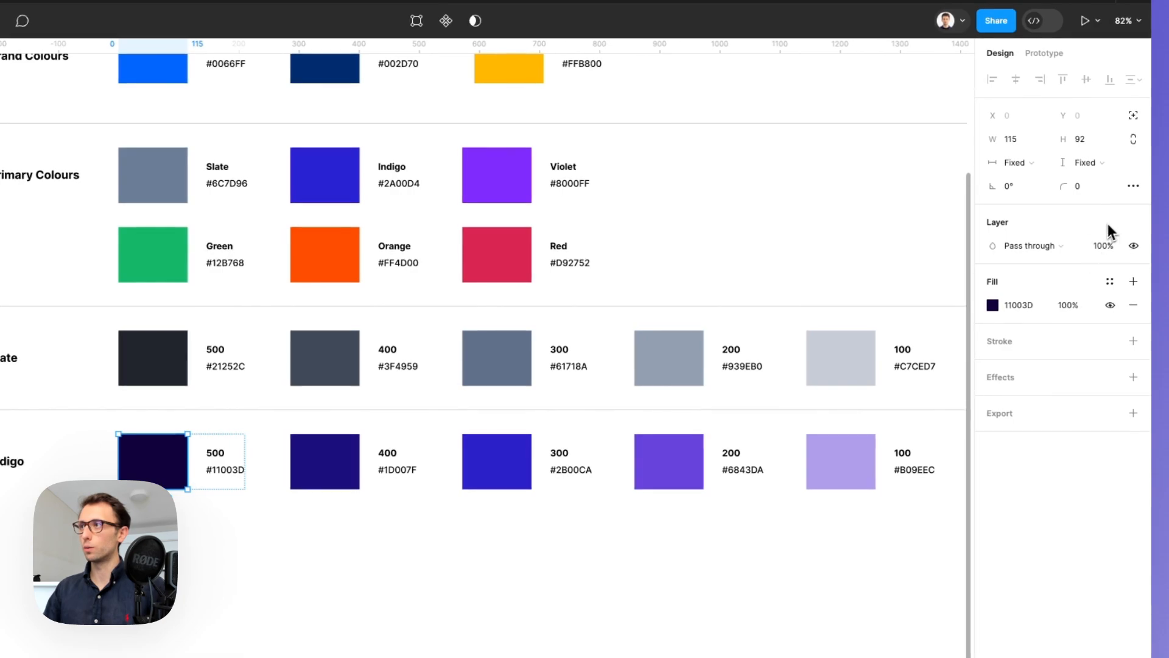
click(1111, 282)
drag(868, 295, 713, 262)
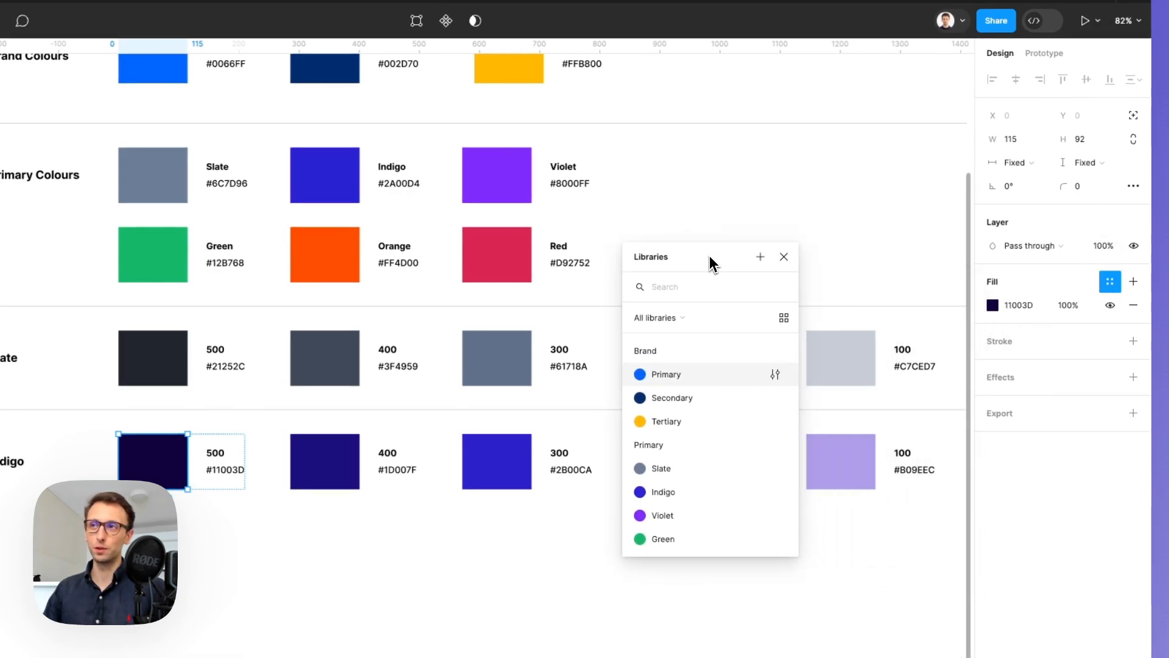
click(760, 256)
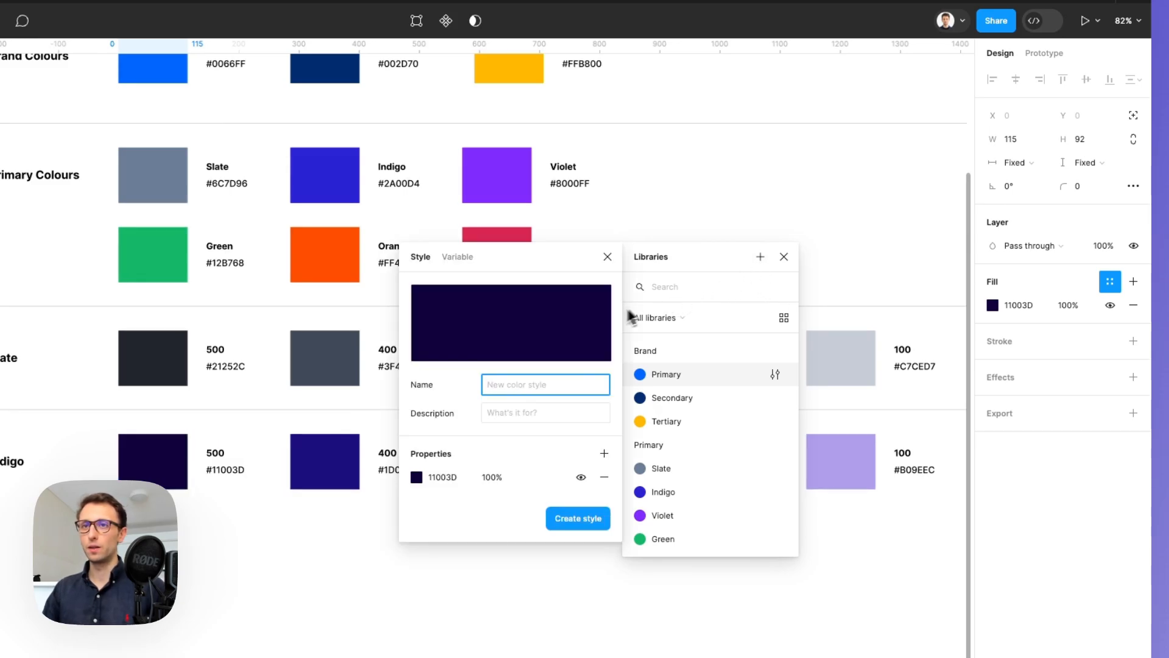
text(Indigo /)
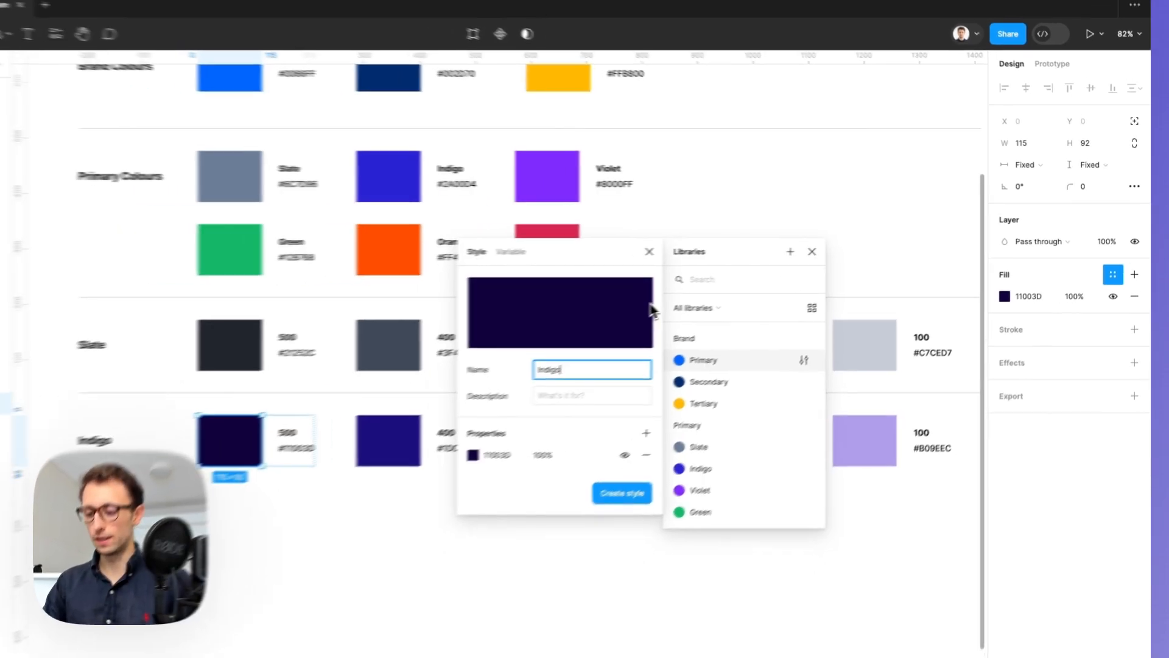
text( 500)
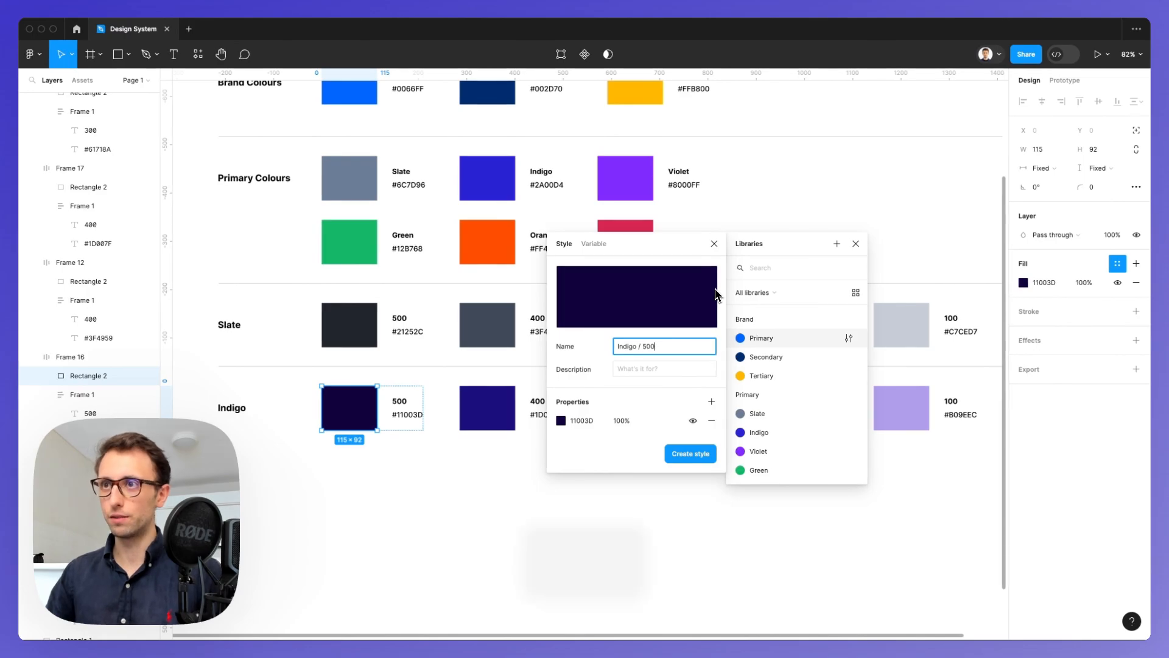
key(alt+Left)
key(super+shift+Left)
key(super+c)
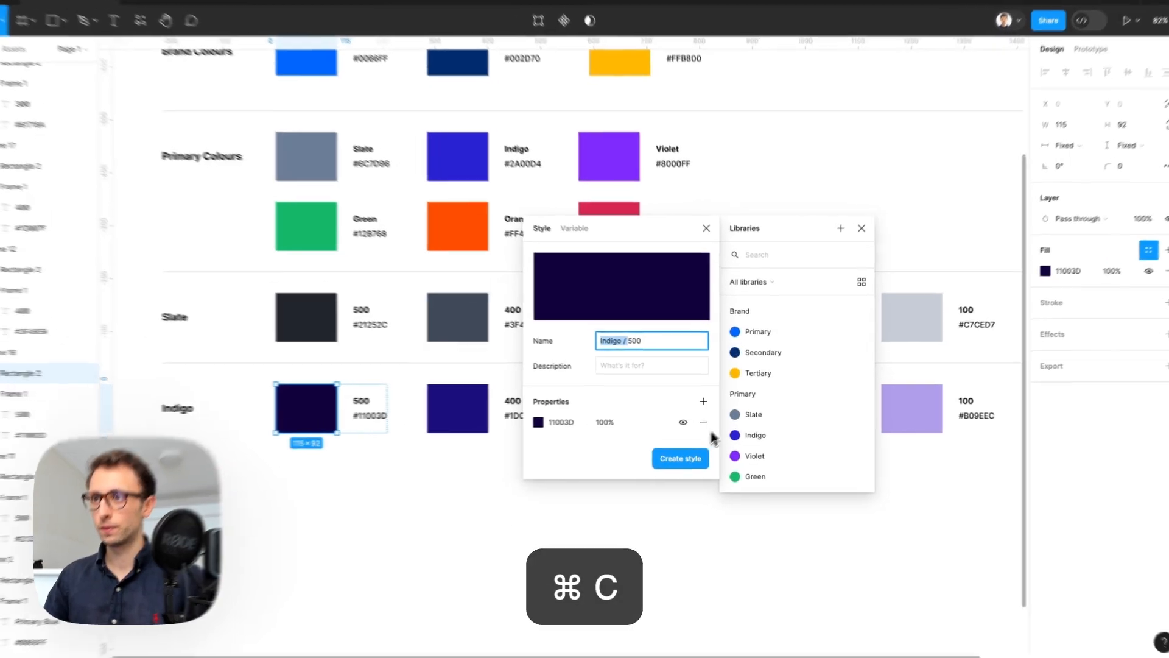
click(681, 458)
- Save the Indigo 400 swatch's fill as a colour style named "Indigo / 400"
click(457, 409)
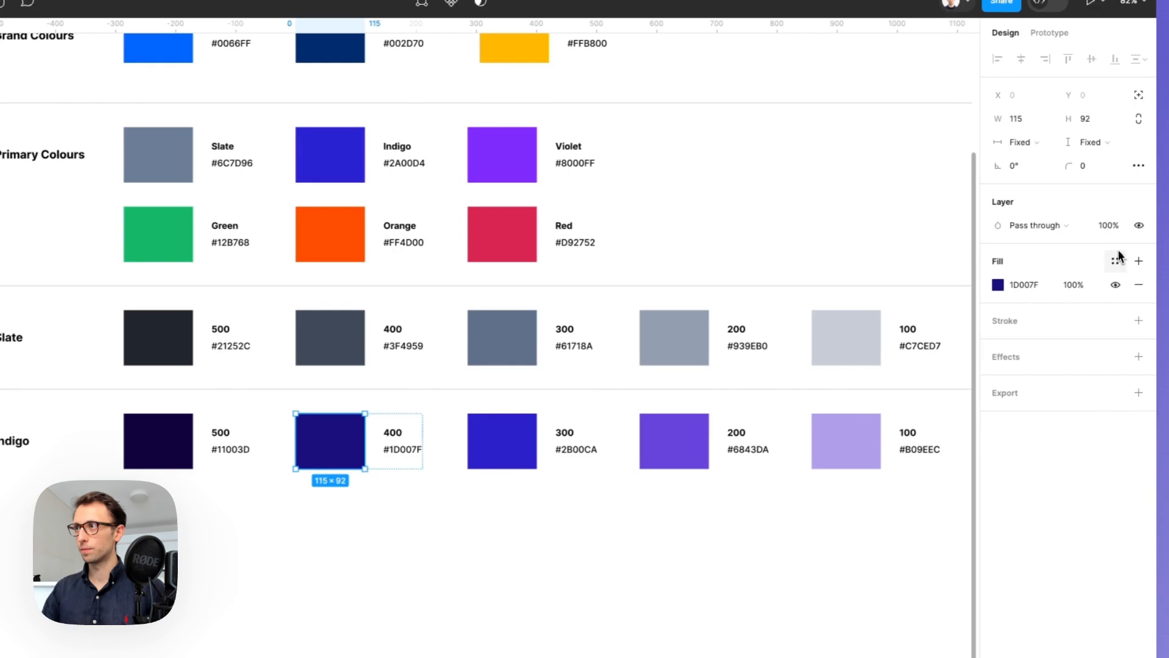
click(1116, 261)
click(943, 265)
key(super+v)
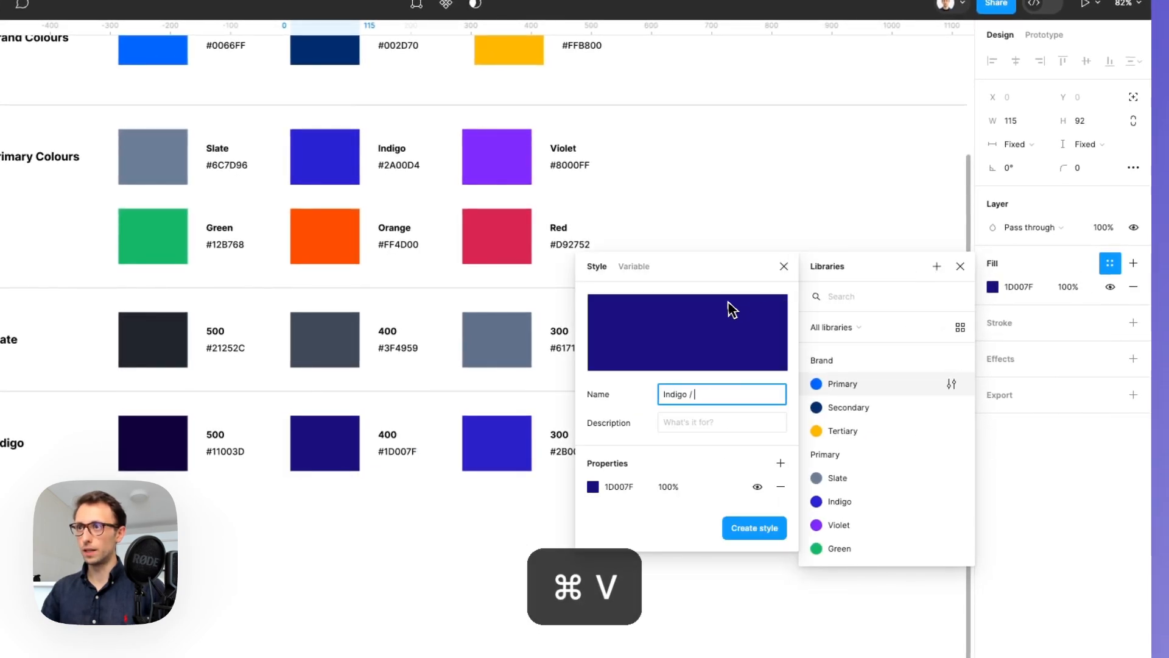
text(400)
key(Return)
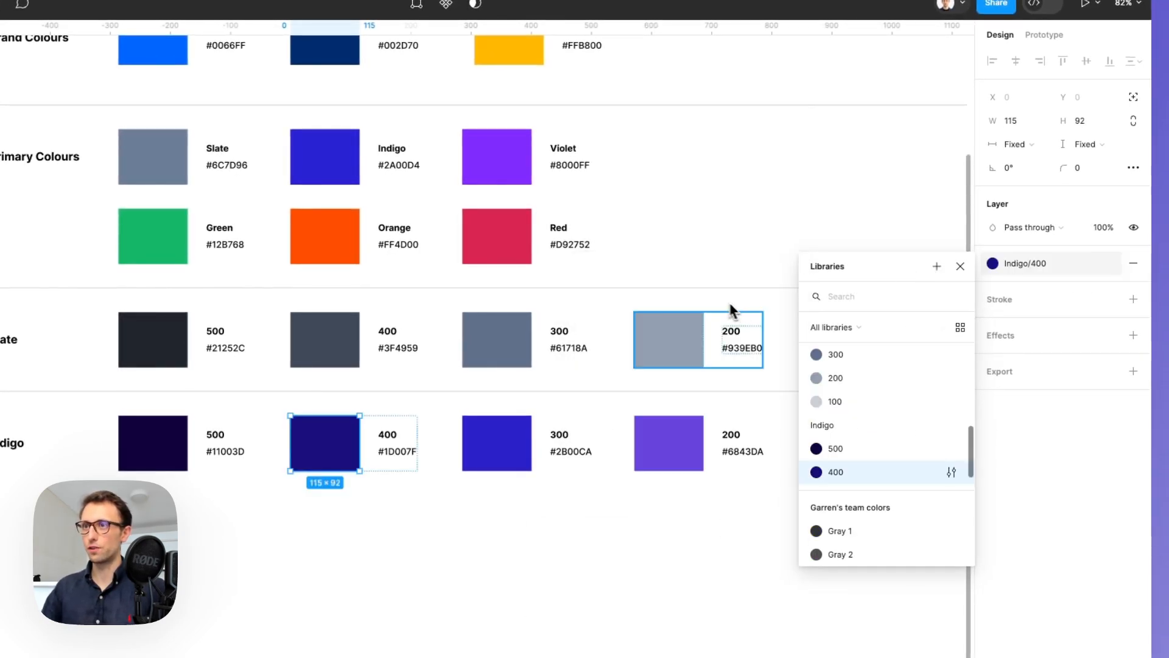
- Save the Indigo 300 swatch's fill as a colour style named "Indigo / 300"
scroll(600, 382, right, 4)
click(383, 423)
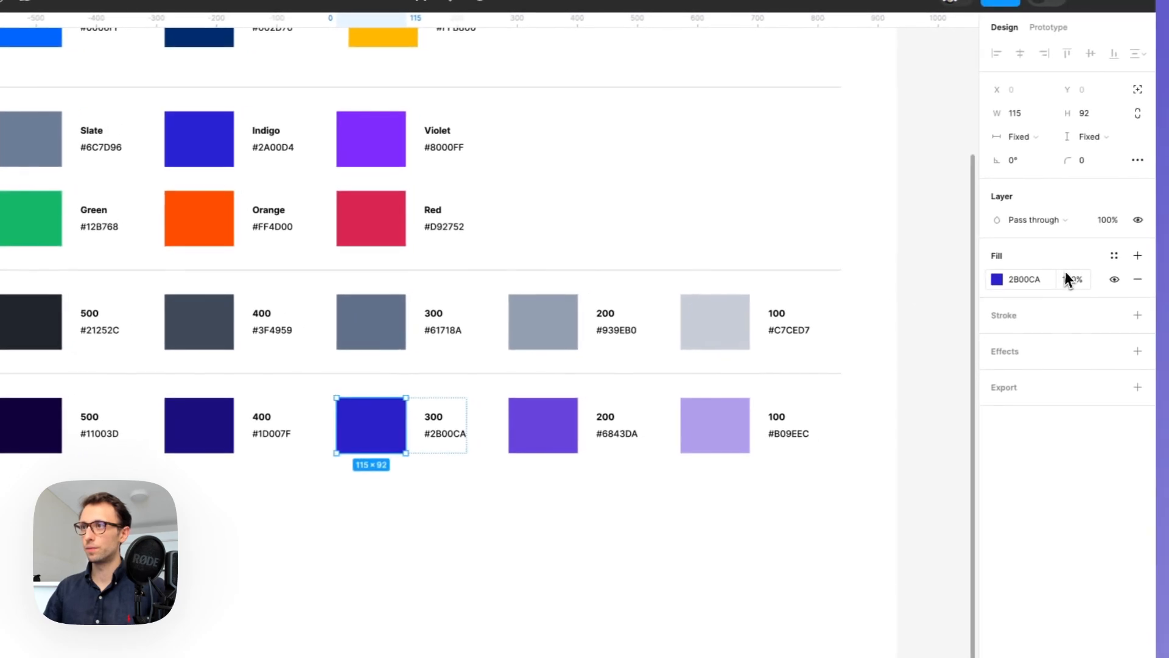
click(1109, 259)
click(937, 260)
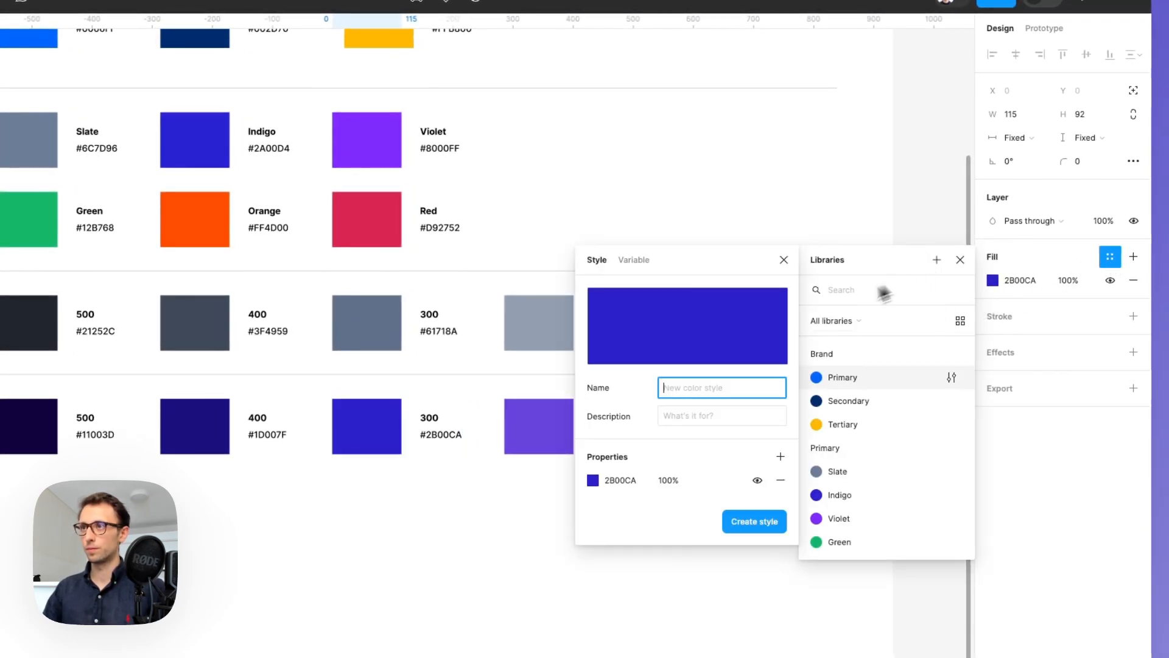
key(super+v)
text(300)
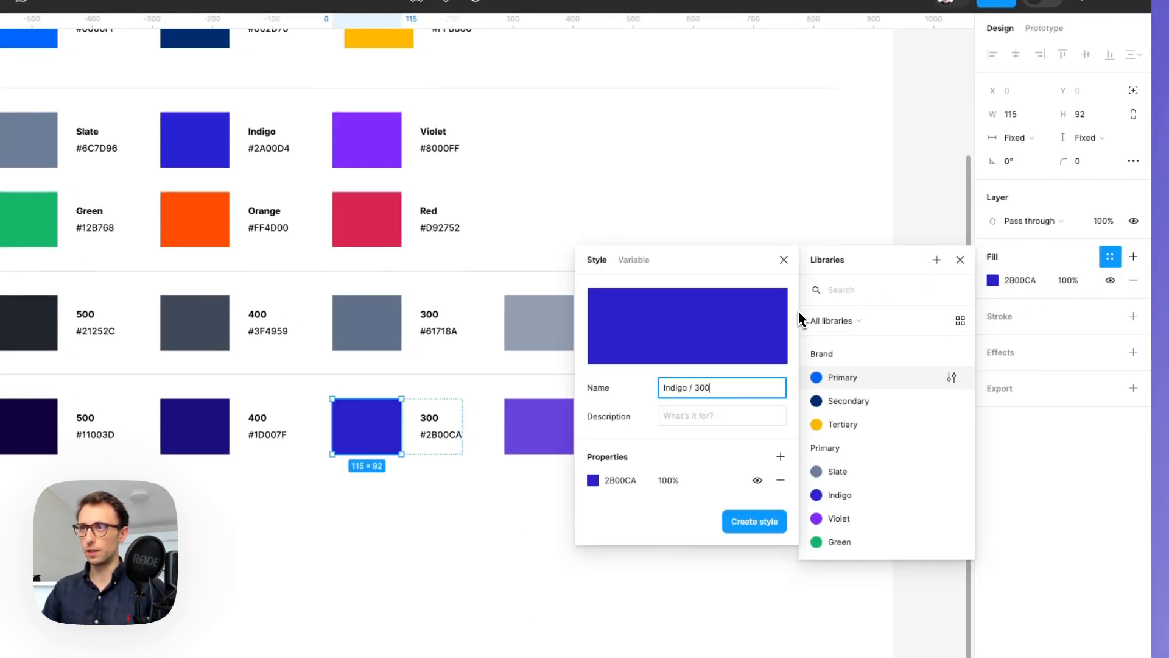
key(Return)
- Save the Indigo 200 swatch's fill as a colour style named "Indigo / 200"
scroll(548, 365, right, 3)
click(477, 396)
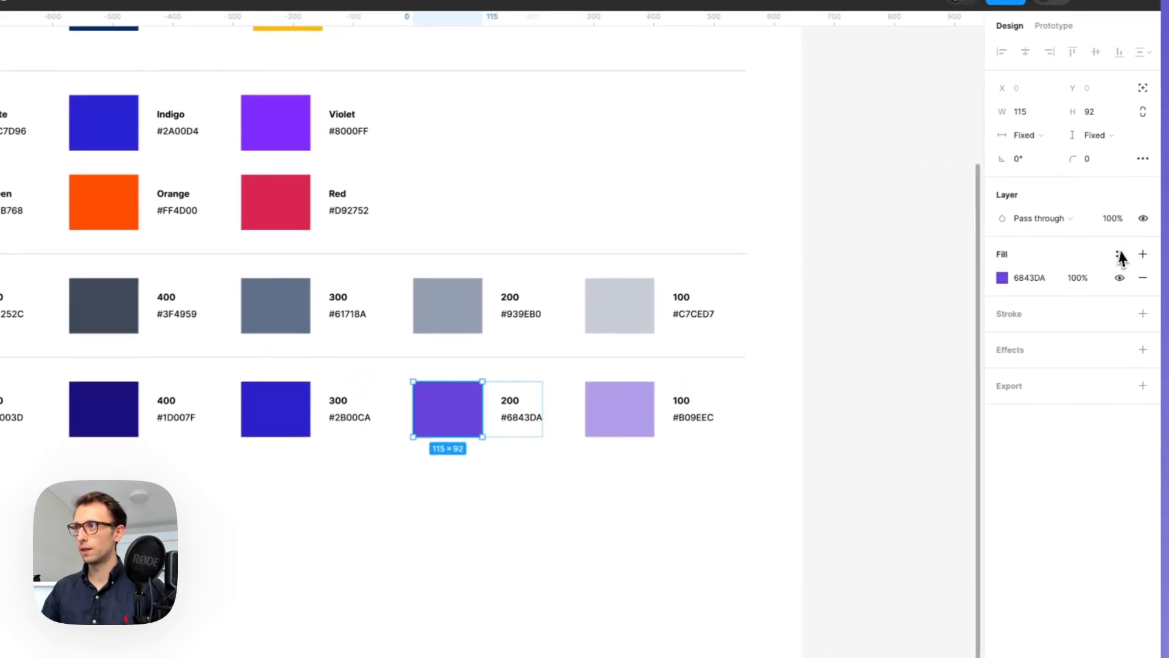
click(1108, 259)
click(938, 261)
key(super+v)
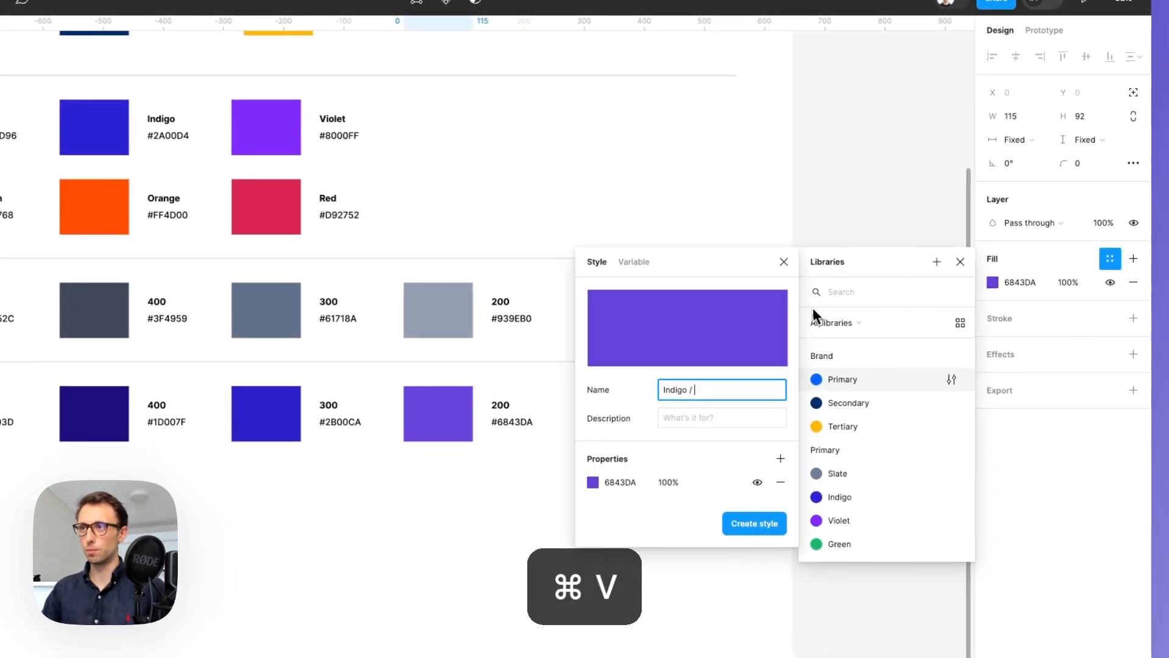
text(200)
key(Return)
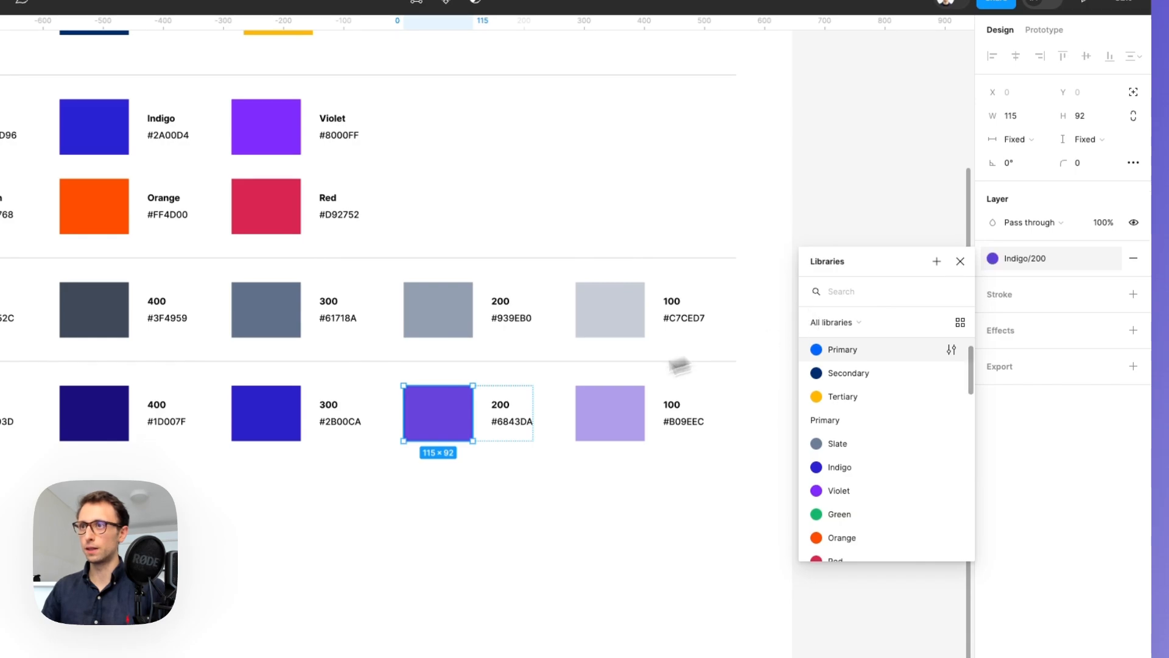
- Save the Indigo 100 swatch's fill as a colour style named "Indigo / 100"
click(586, 405)
click(1110, 256)
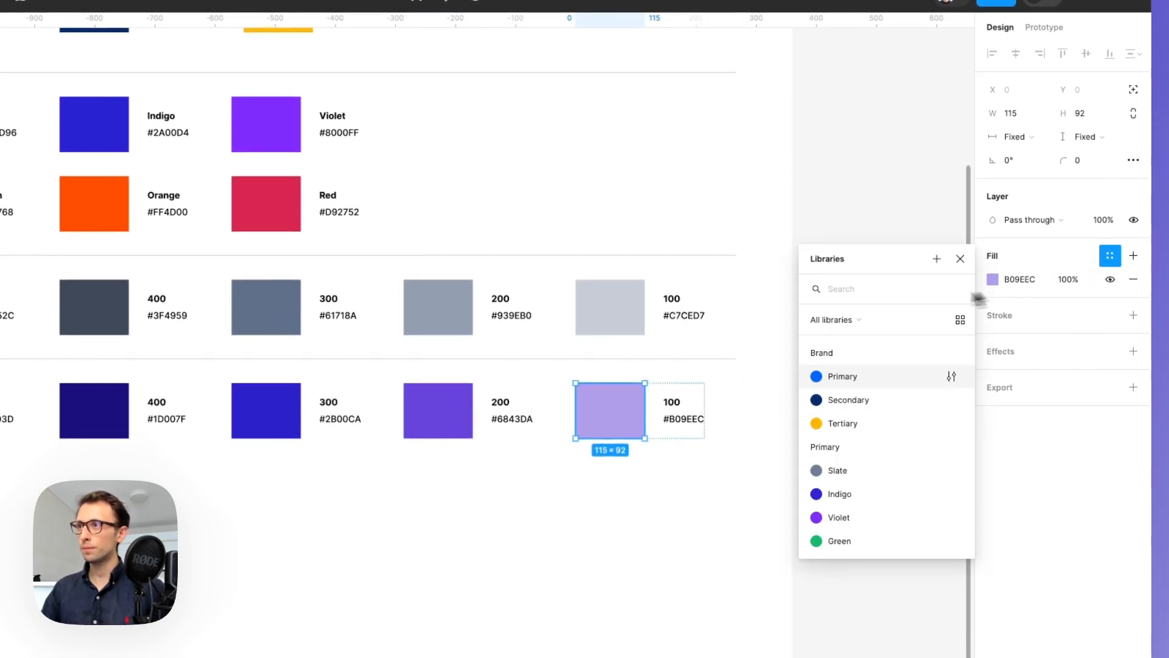
key(super+v)
click(937, 258)
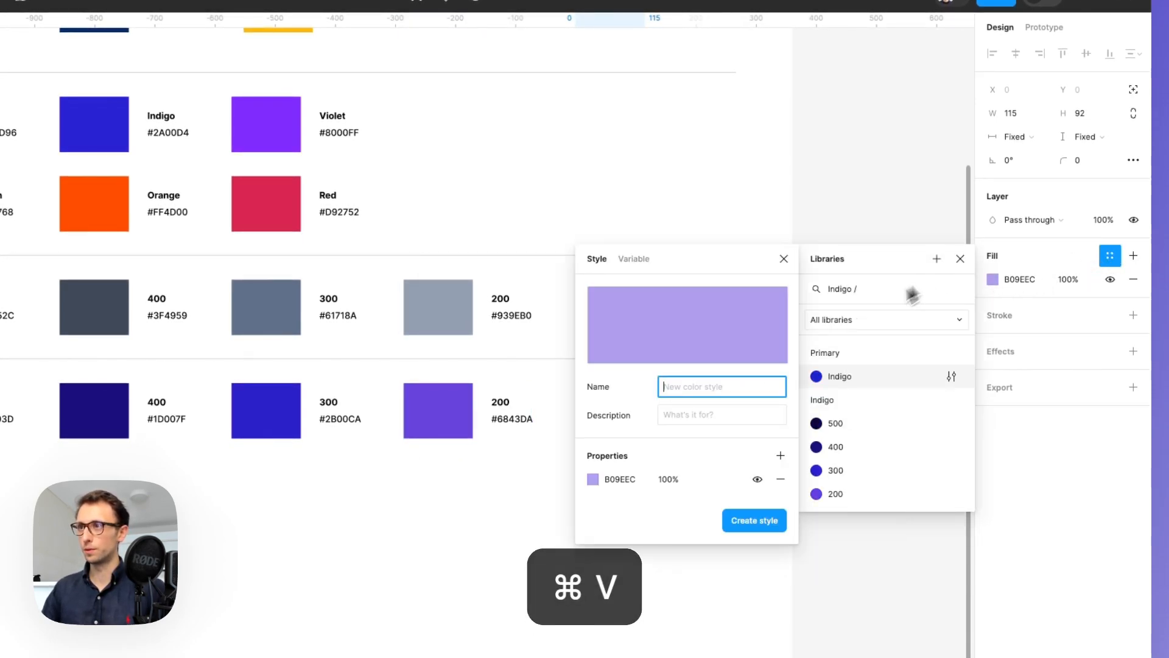
key(super+v)
text(100)
key(Return)
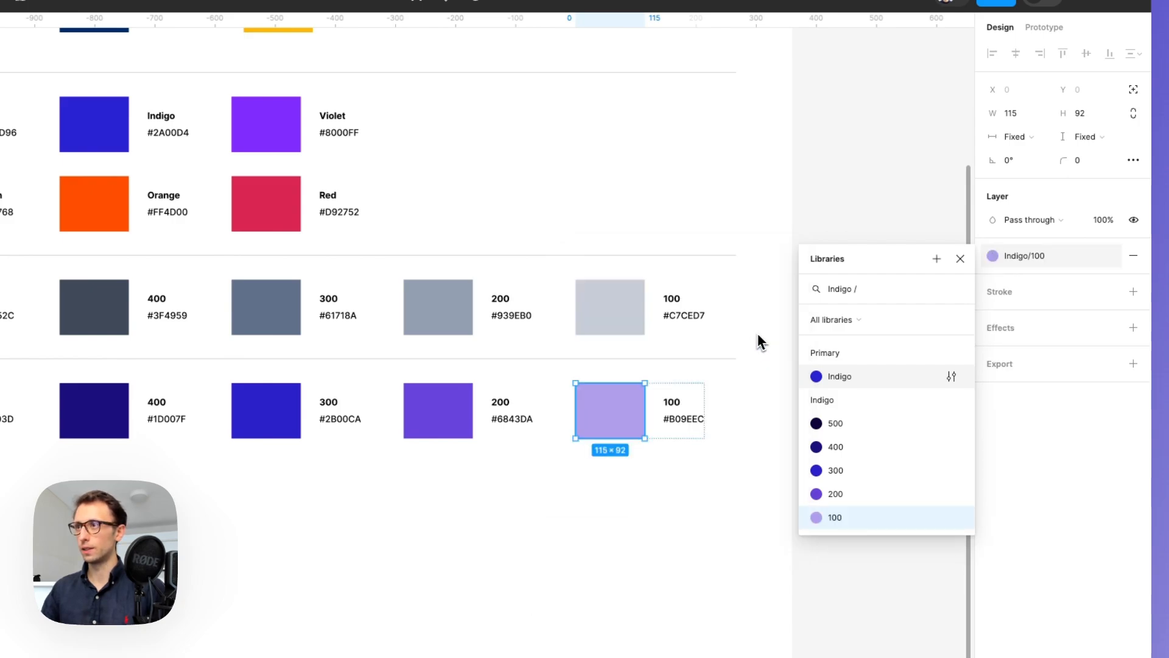
- Clear the library search, review the grouped colour styles and close the style library
key(super+a)
key(BackSpace)
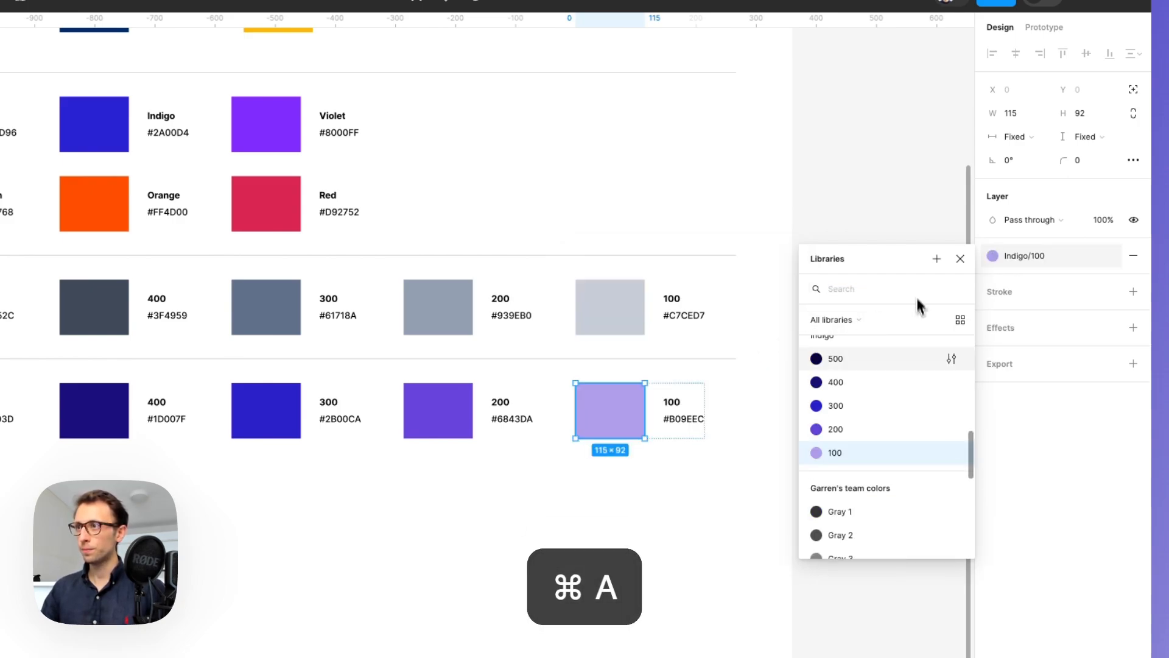
scroll(920, 382, up, 2)
scroll(909, 385, up, 3)
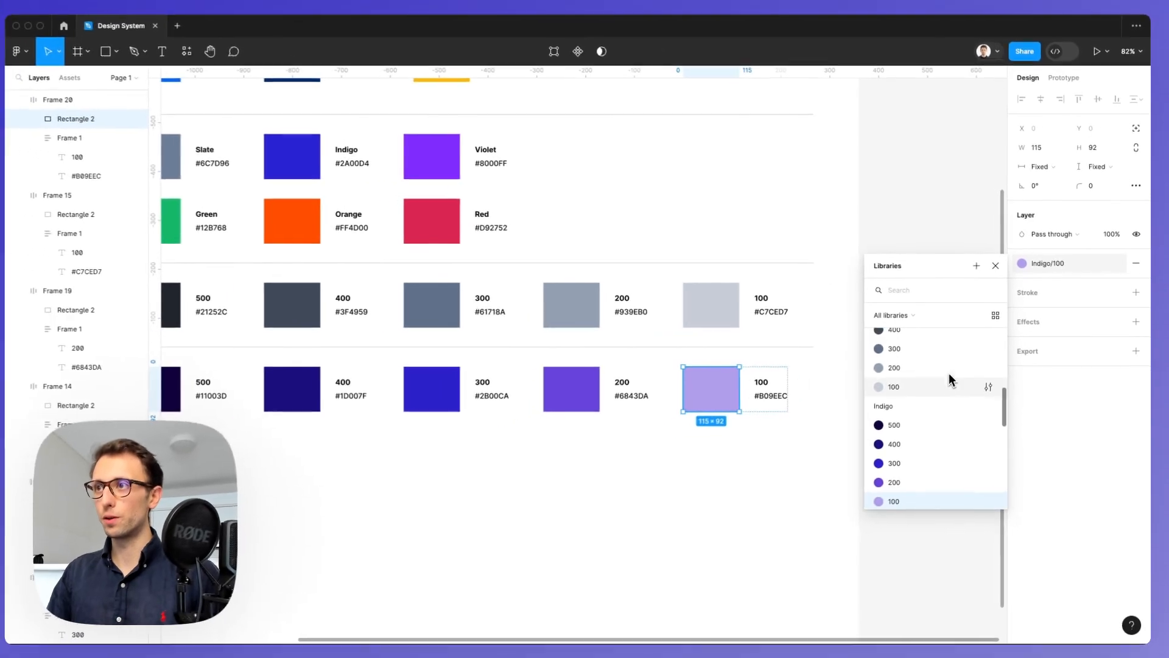
scroll(912, 405, up, 4)
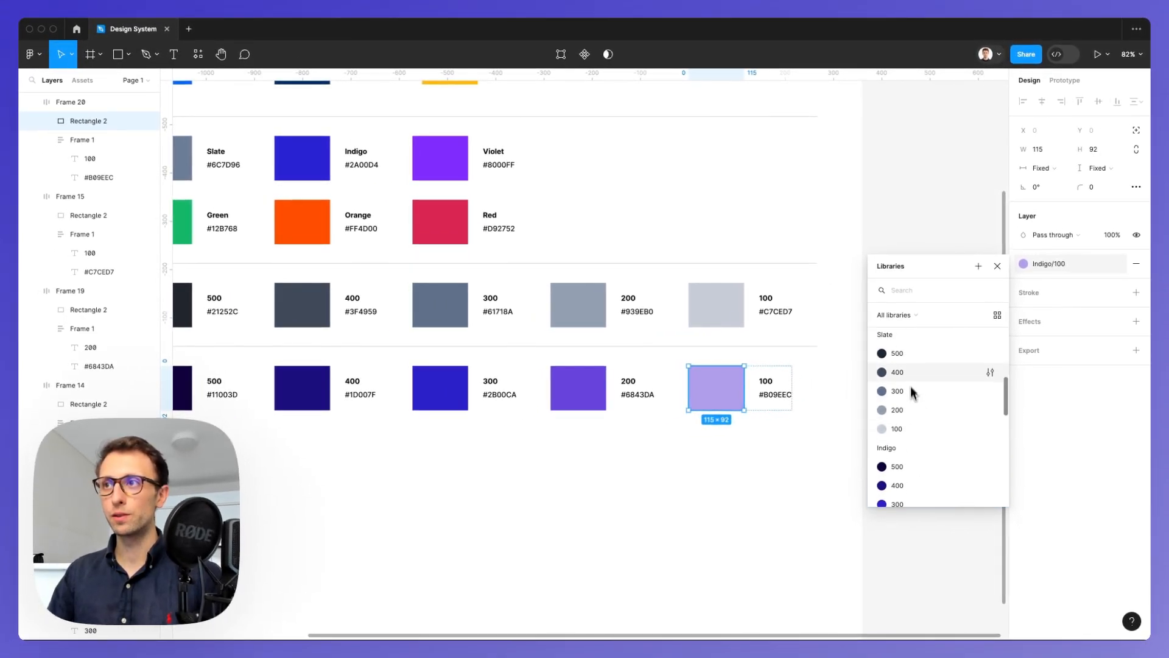
scroll(908, 396, up, 5)
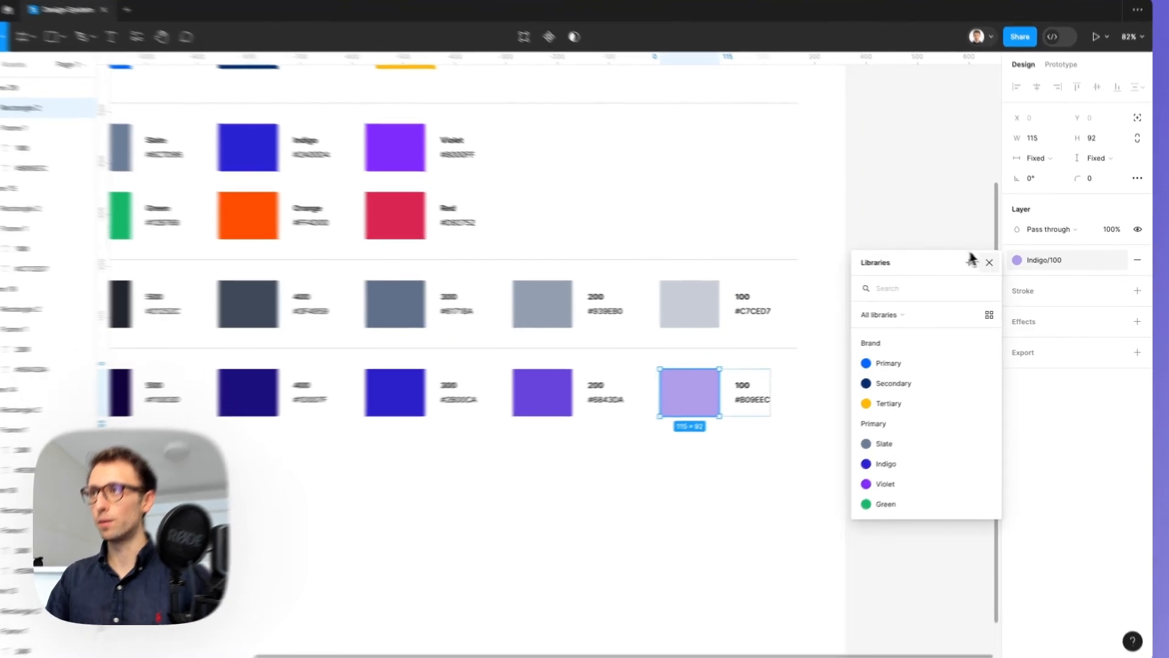
click(997, 266)
- Try duplicating the Slate and Indigo rows with their divider below the Indigo row, and select the copied Slate 400 swatch
scroll(721, 391, down, 3)
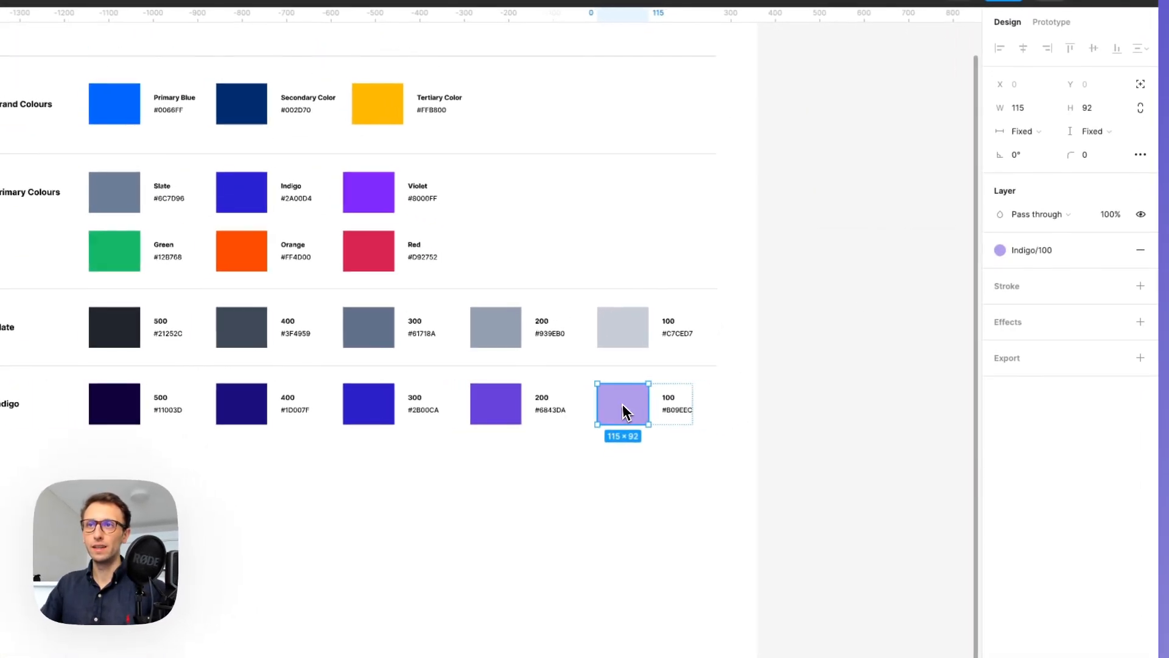
scroll(720, 389, left, 2)
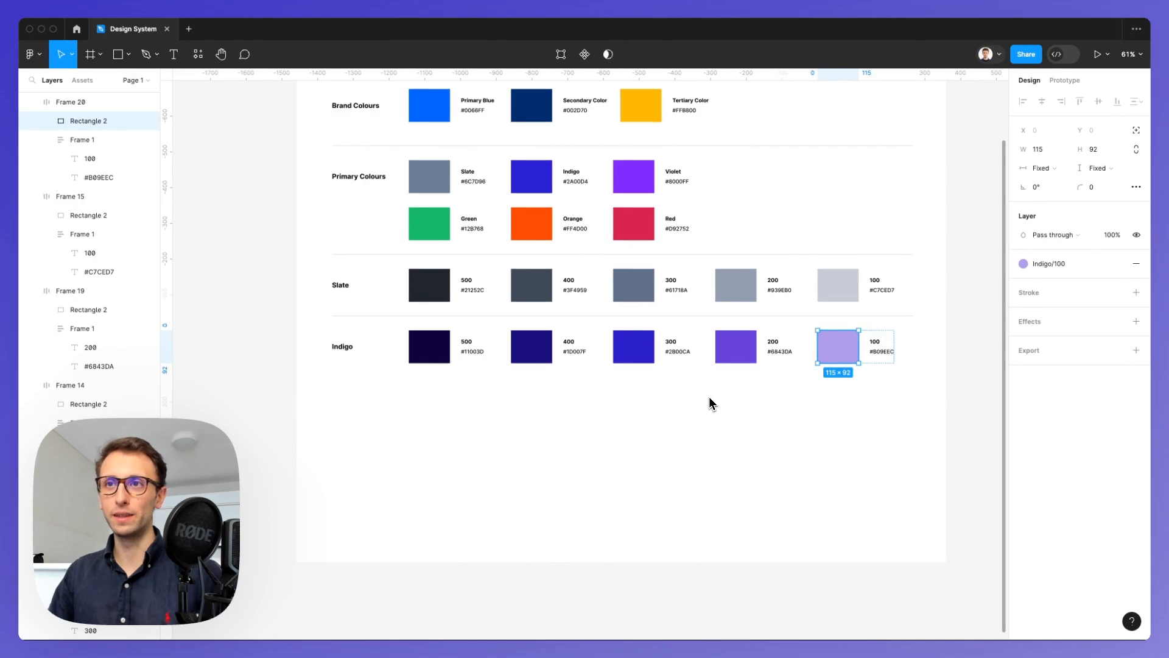
scroll(709, 404, up, 1)
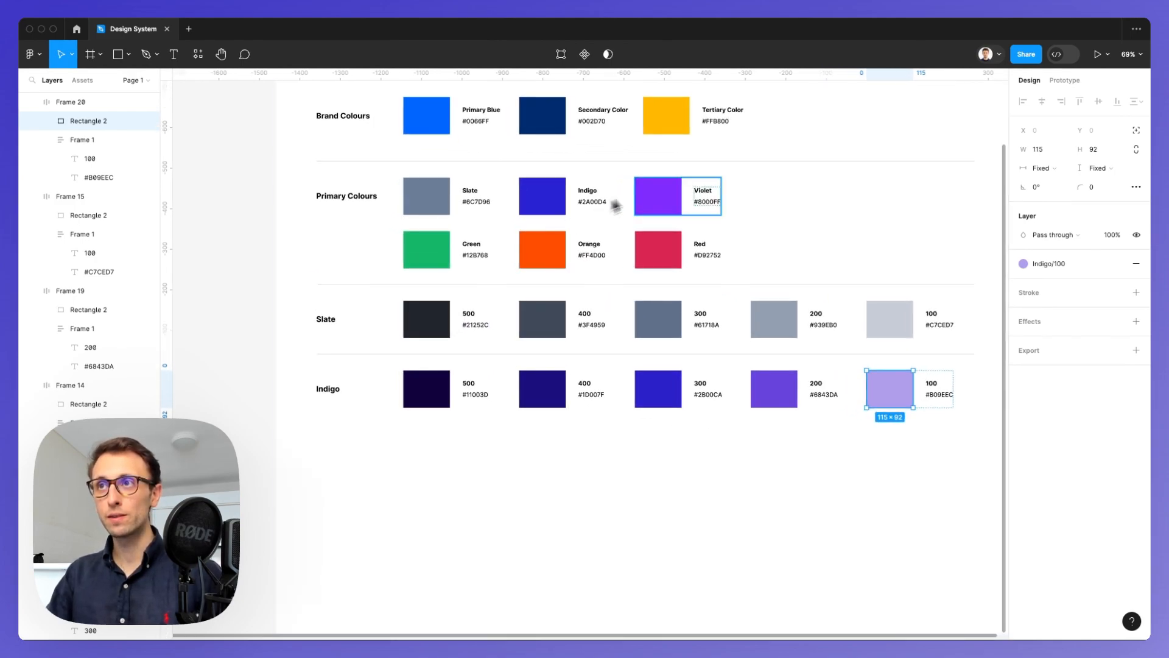
scroll(655, 198, up, 3)
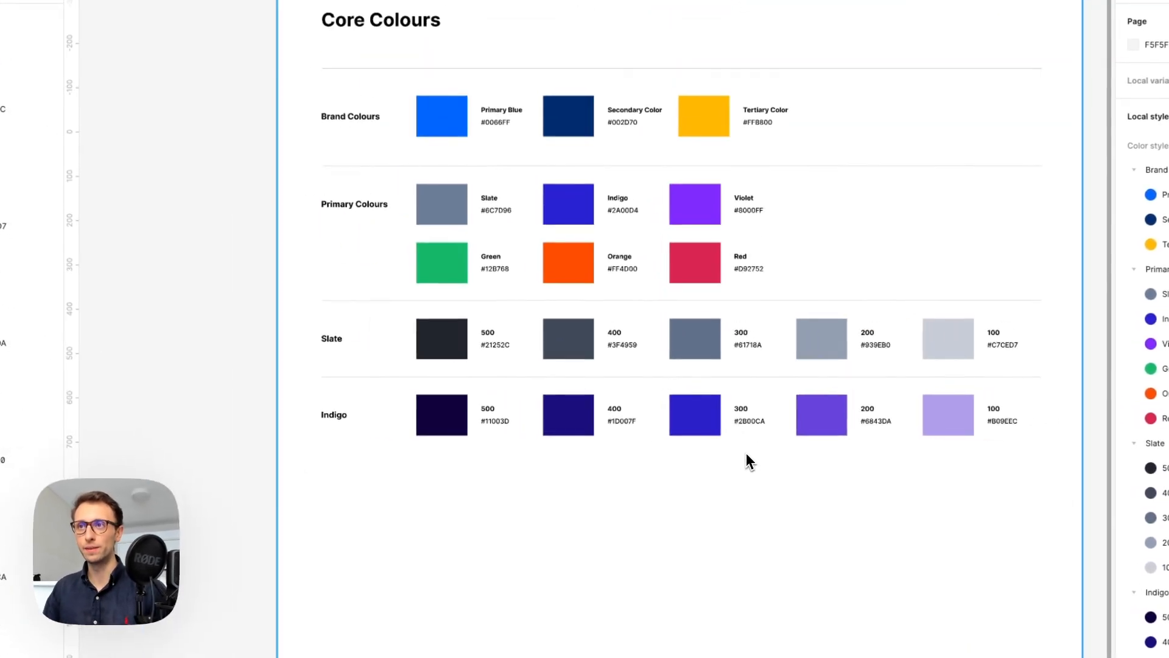
drag(259, 291, 1043, 476)
drag(647, 345, 647, 495)
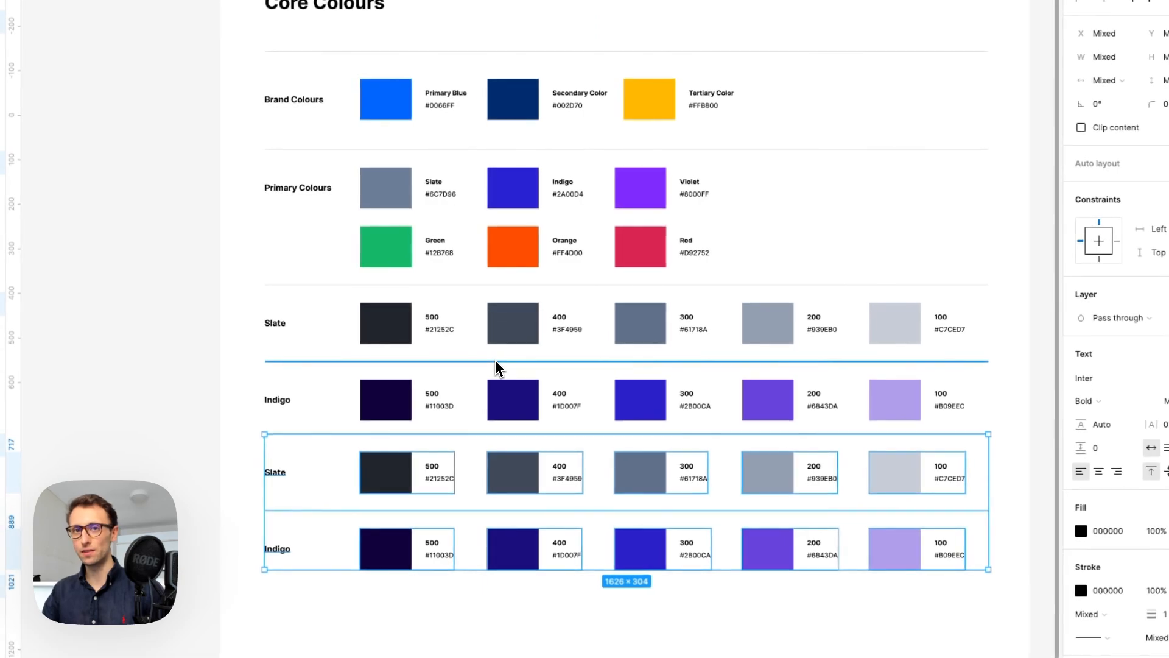
super+click(517, 464)
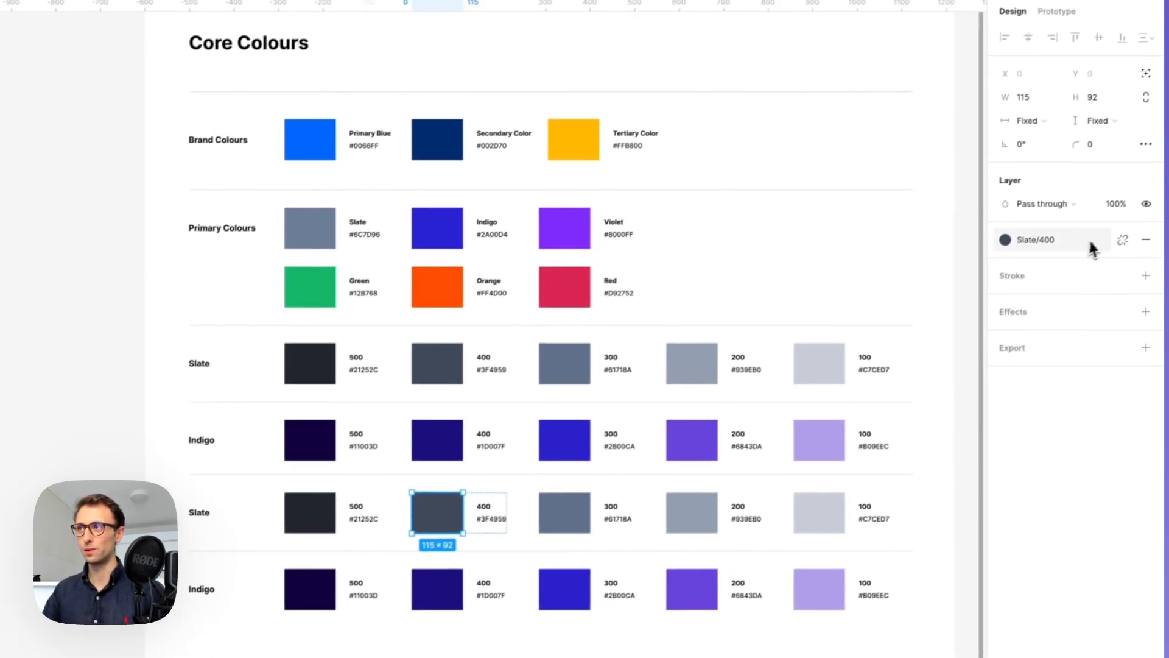
- Undo the duplication of the Slate and Indigo rows and clear the selection
key(super+z)
key(super+z)
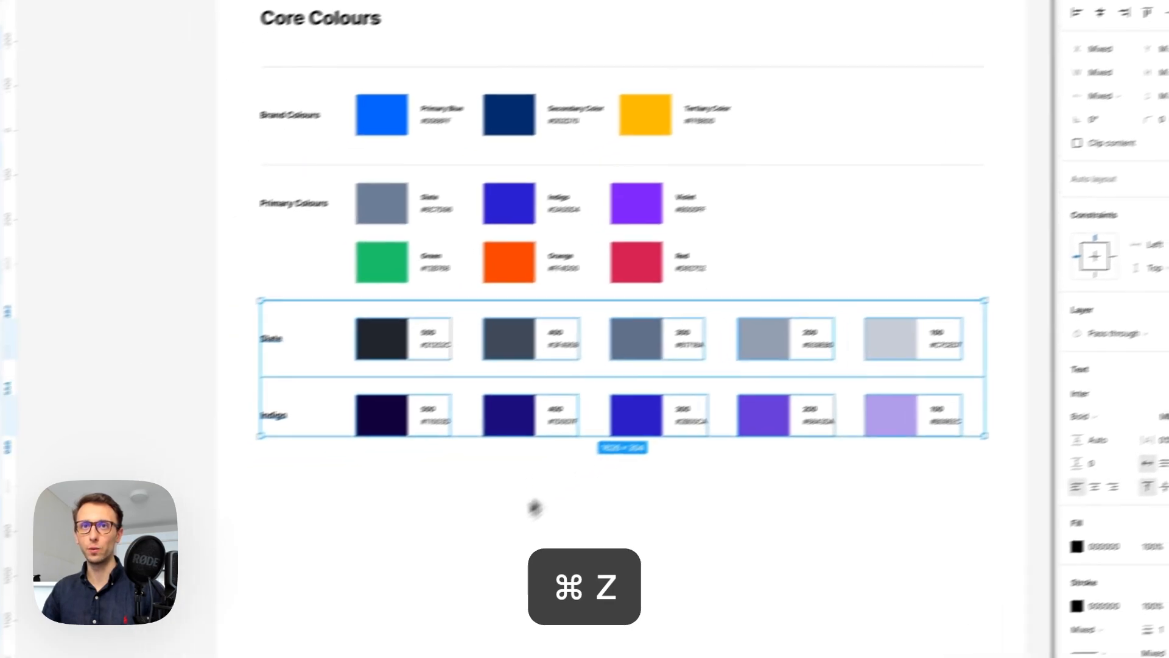
click(451, 530)
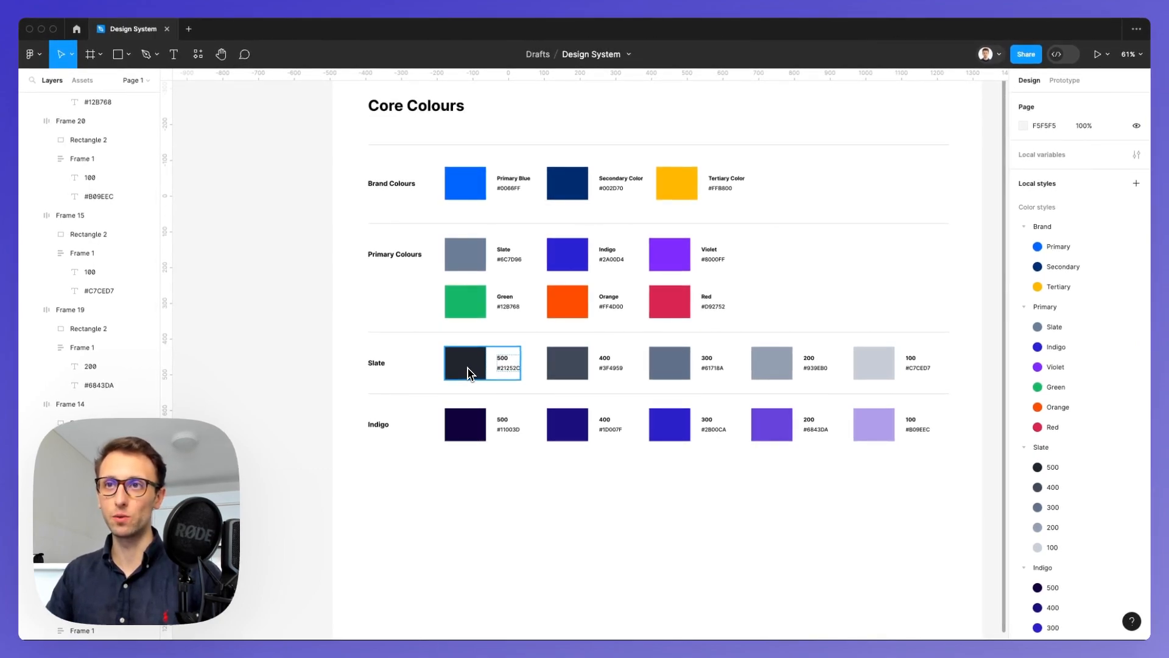
scroll(466, 369, up, 2)
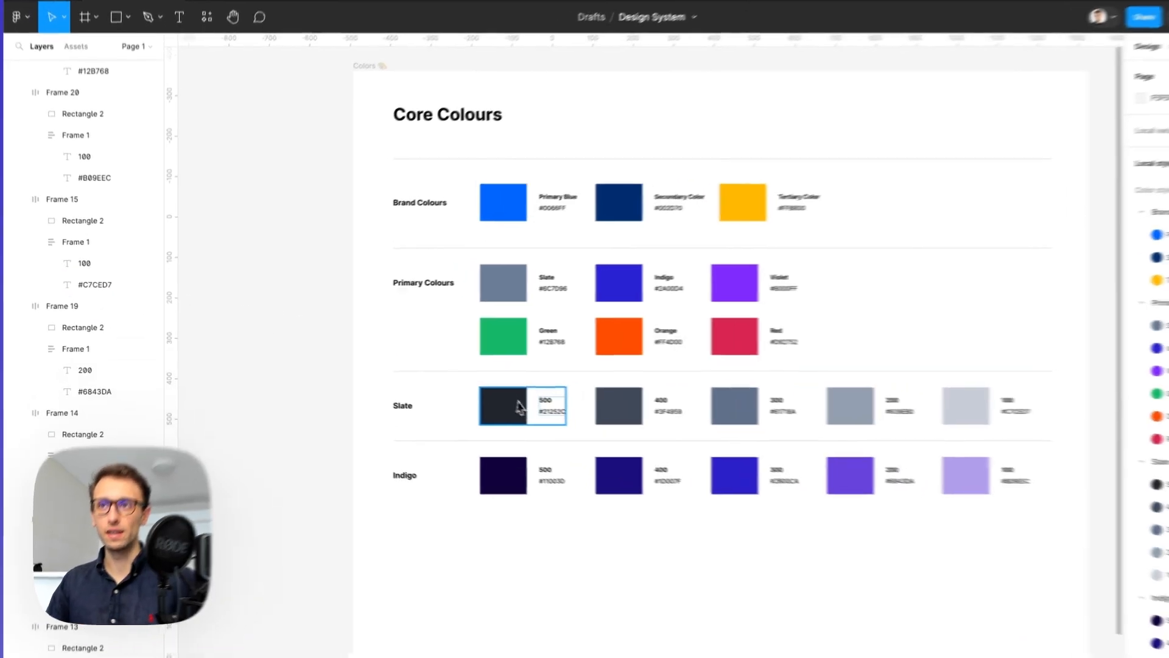
click(518, 407)
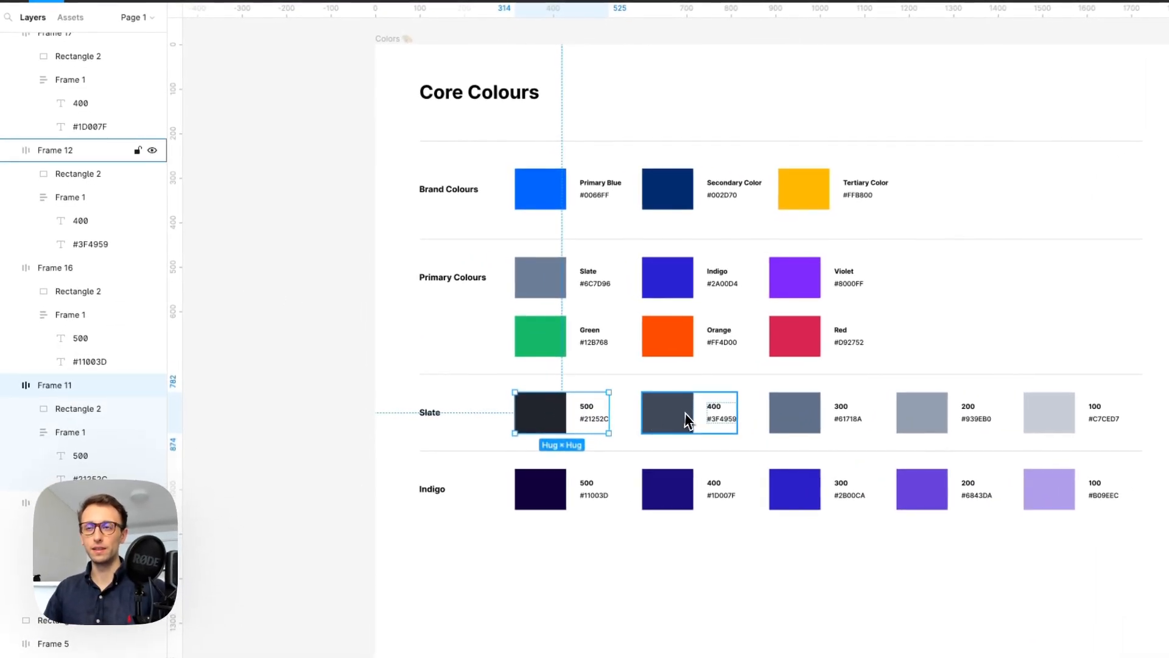
click(639, 410)
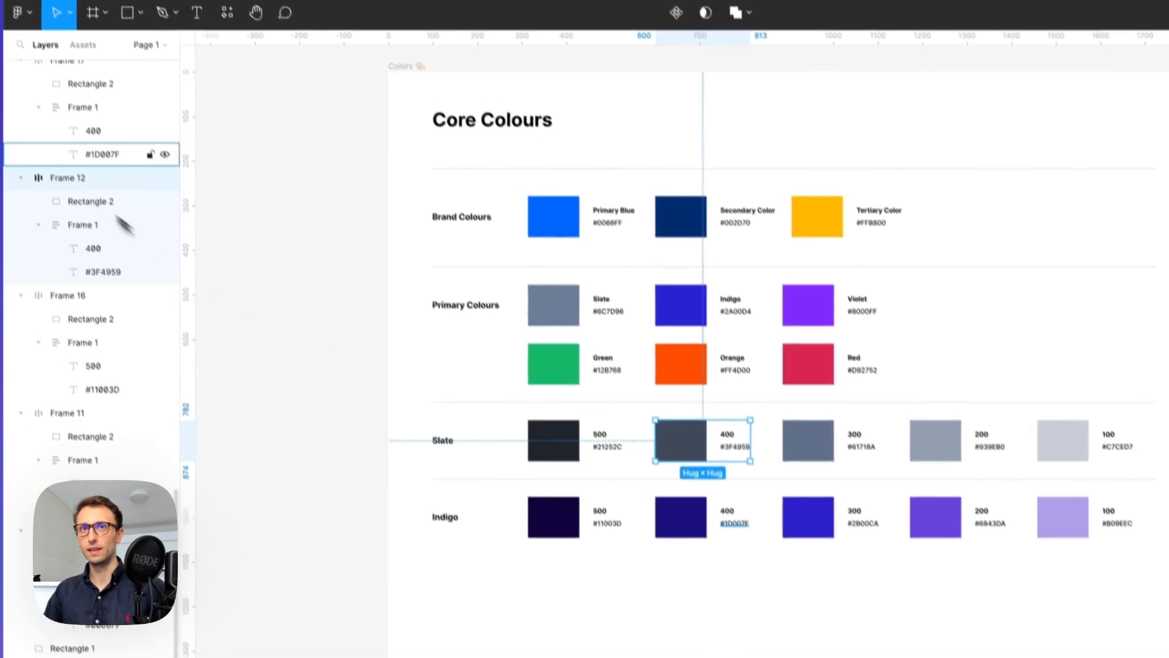
click(1002, 328)
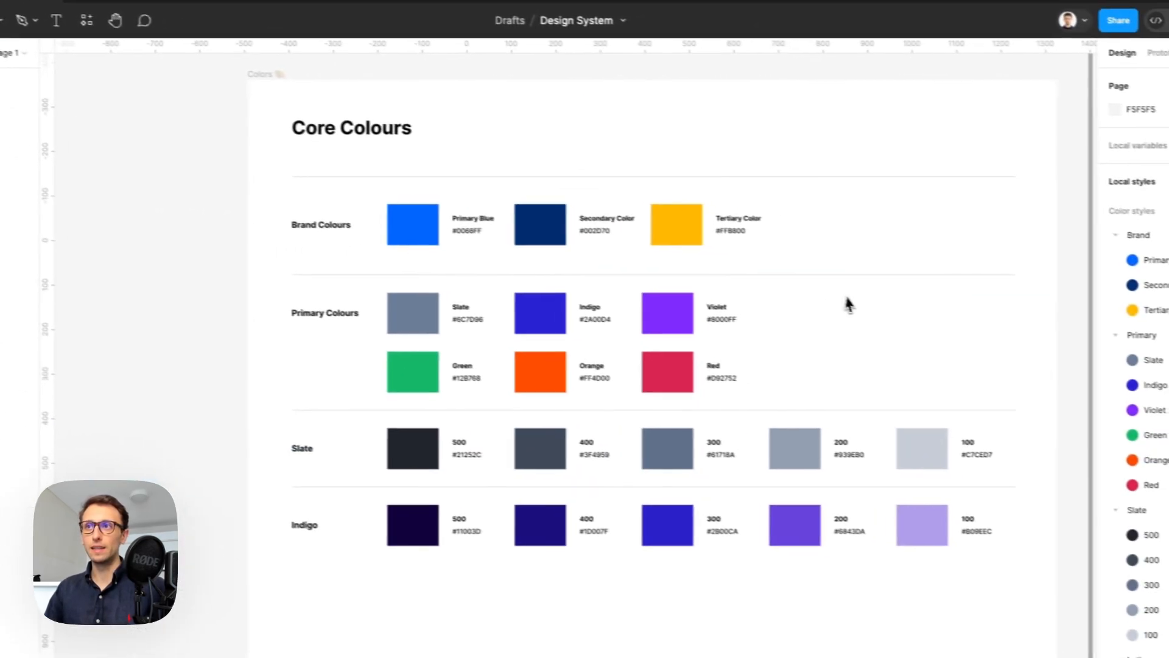